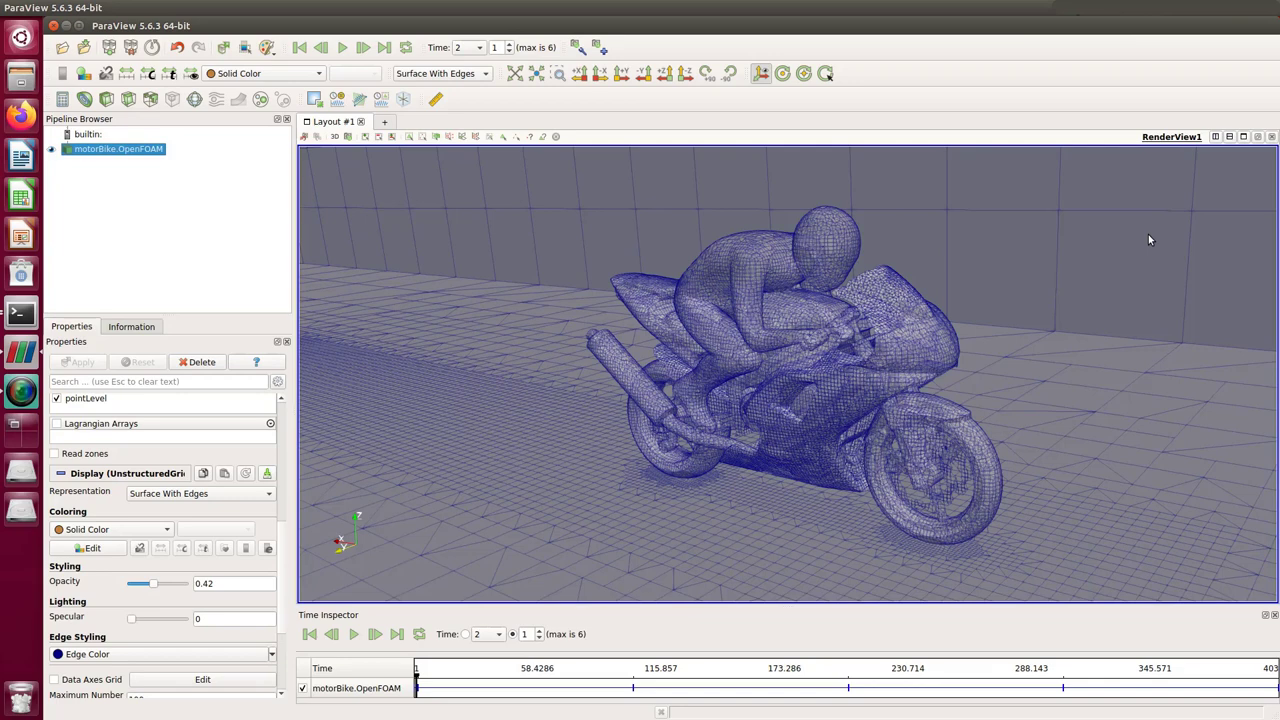
Examine the motorBike surface mesh and the full surrounding box-shaped domain mesh at time 2
{"action": "left_click_drag", "start_coordinate": [1014, 301], "coordinate": [987, 310]}
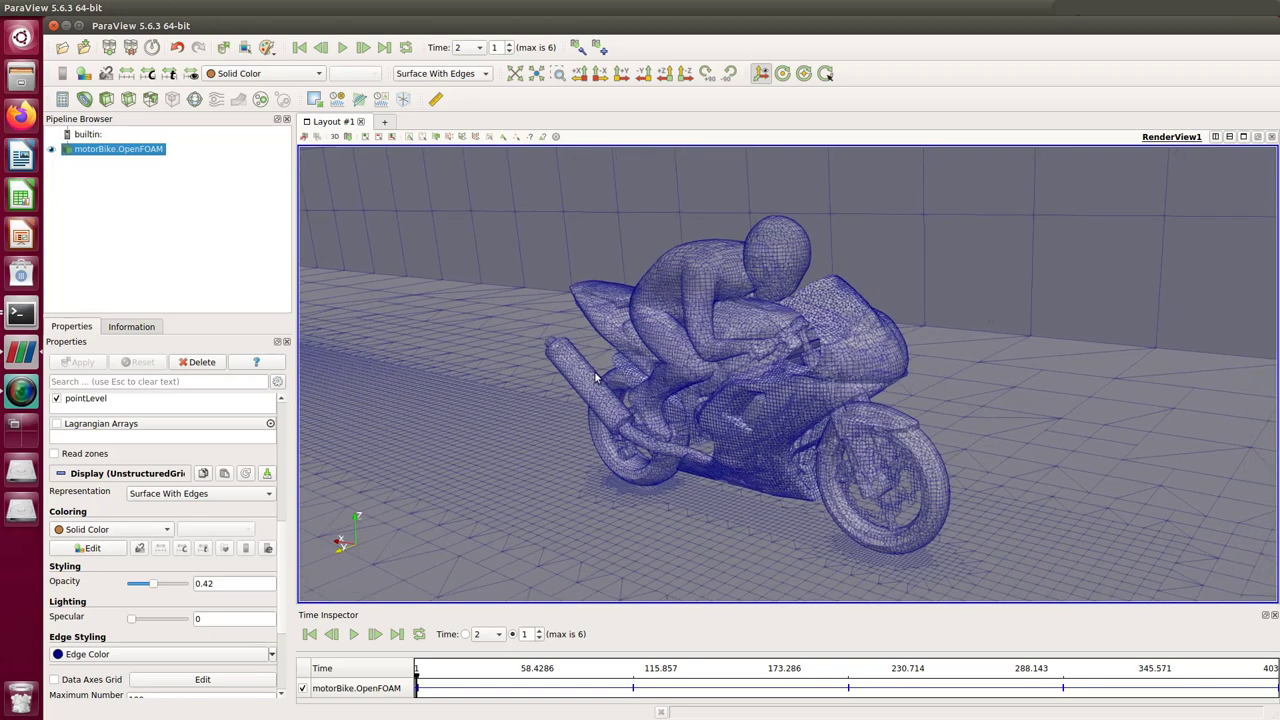
{"action": "scroll", "coordinate": [629, 400], "scroll_direction": "down", "scroll_amount": 5}
{"action": "scroll", "coordinate": [637, 398], "scroll_direction": "up", "scroll_amount": 5}
{"action": "left_click_drag", "start_coordinate": [561, 411], "coordinate": [614, 391]}
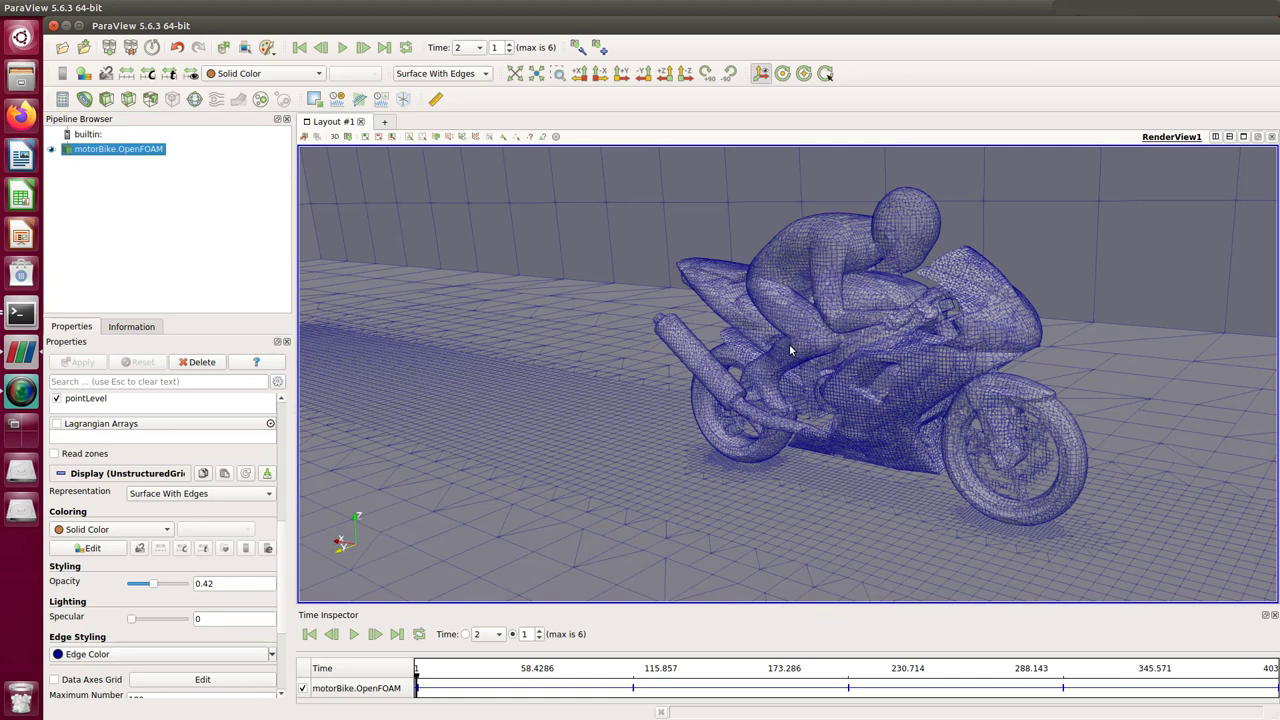
{"action": "scroll", "coordinate": [790, 350], "scroll_direction": "down", "scroll_amount": 2}
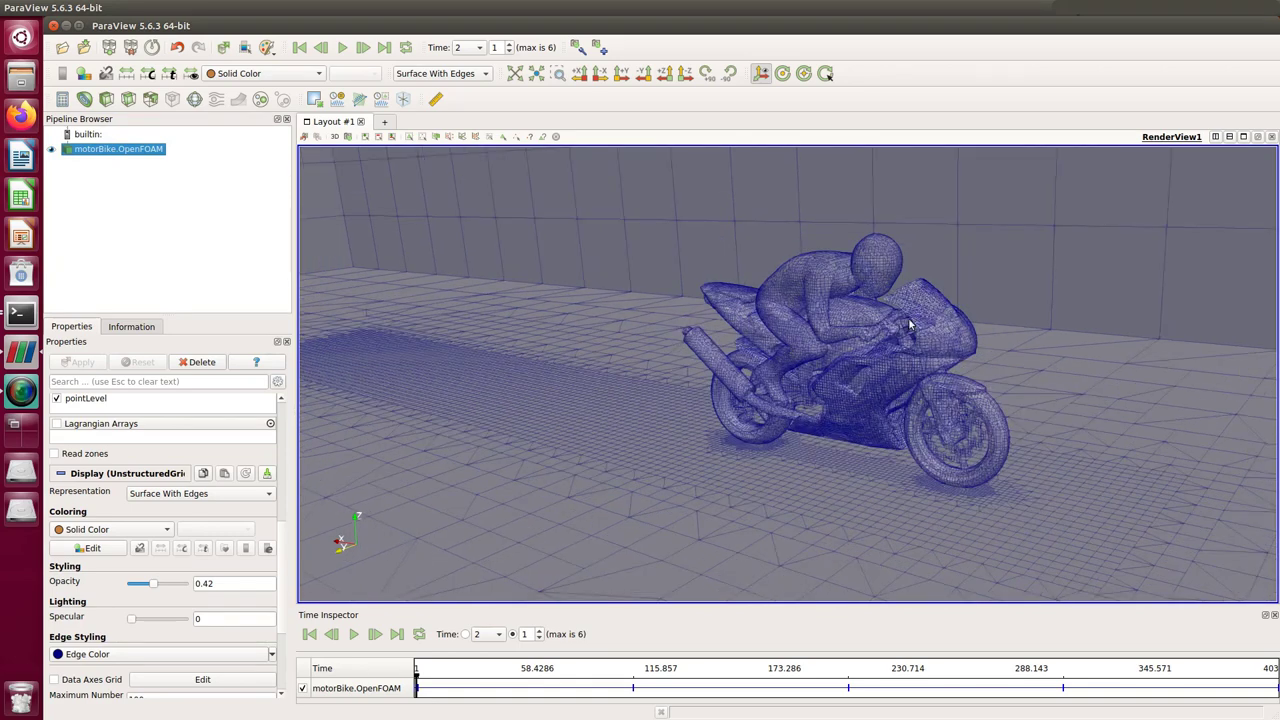
{"action": "scroll", "coordinate": [912, 332], "scroll_direction": "down", "scroll_amount": 5}
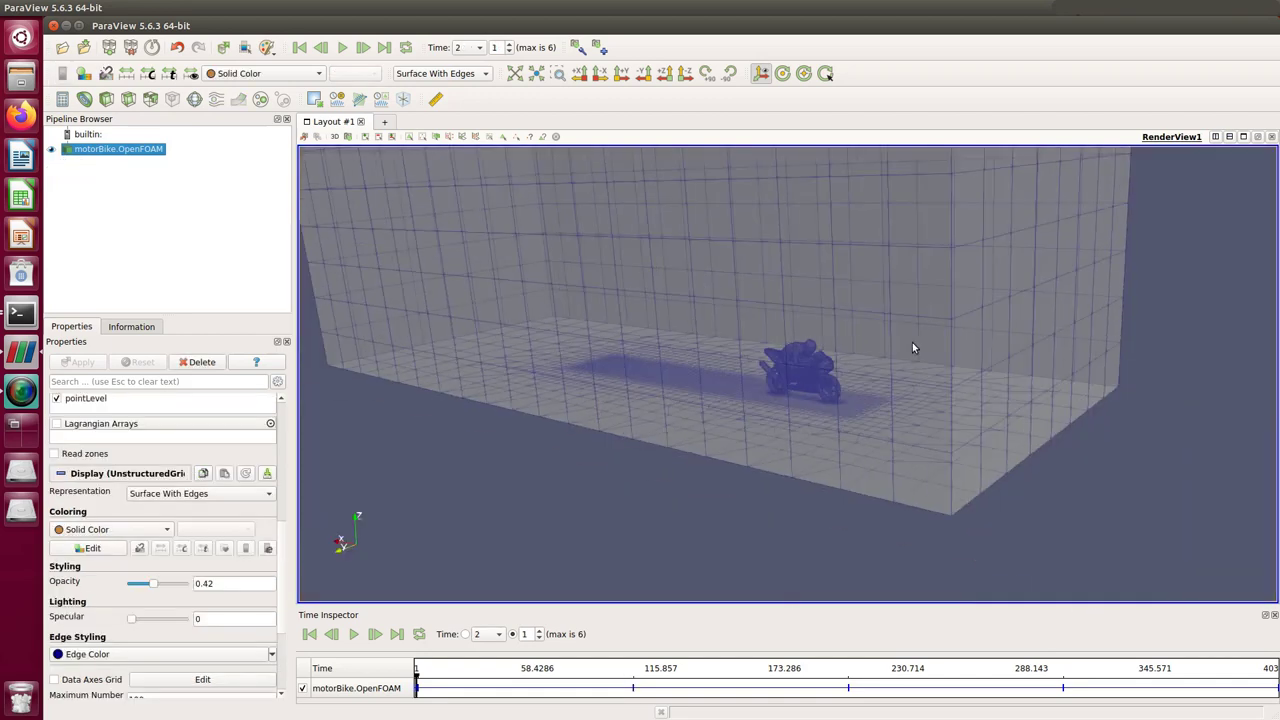
{"action": "scroll", "coordinate": [911, 345], "scroll_direction": "down", "scroll_amount": 5}
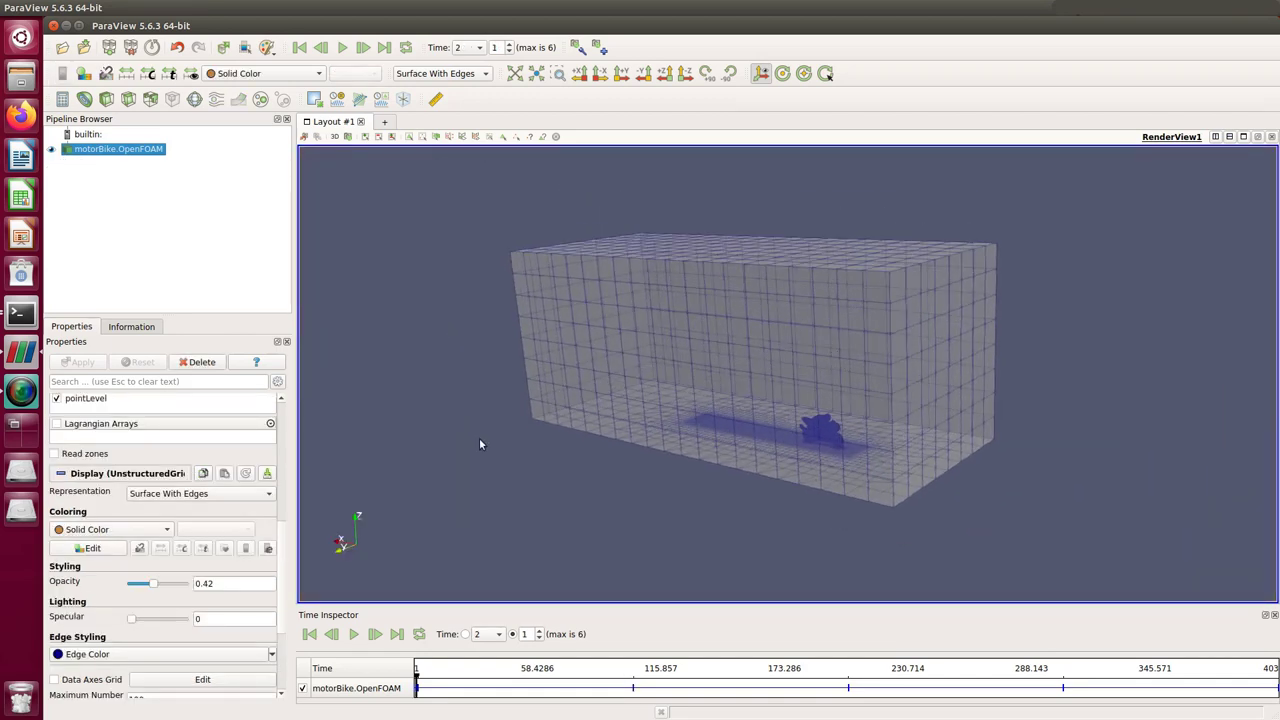
{"action": "scroll", "coordinate": [800, 295], "scroll_direction": "up", "scroll_amount": 5}
{"action": "scroll", "coordinate": [745, 309], "scroll_direction": "down", "scroll_amount": 3}
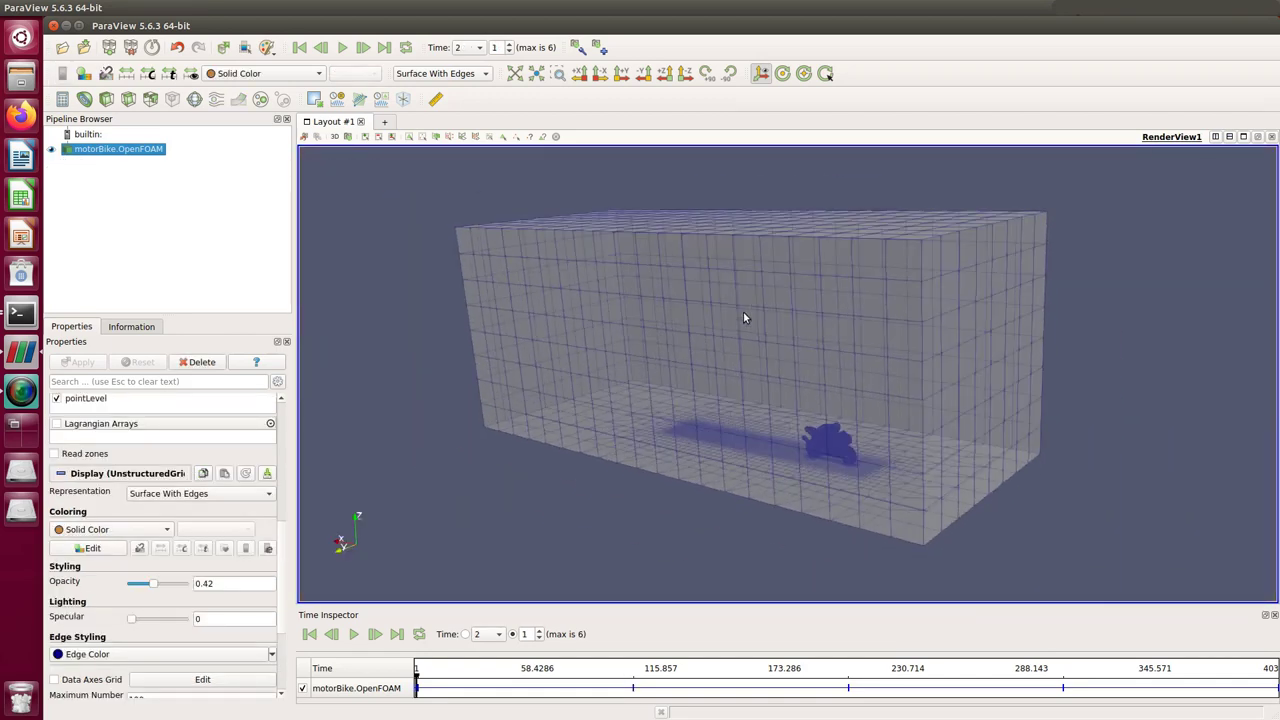
Inspect the surface mesh on the rider and motorbike up close
{"action": "scroll", "coordinate": [939, 510], "scroll_direction": "up", "scroll_amount": 10}
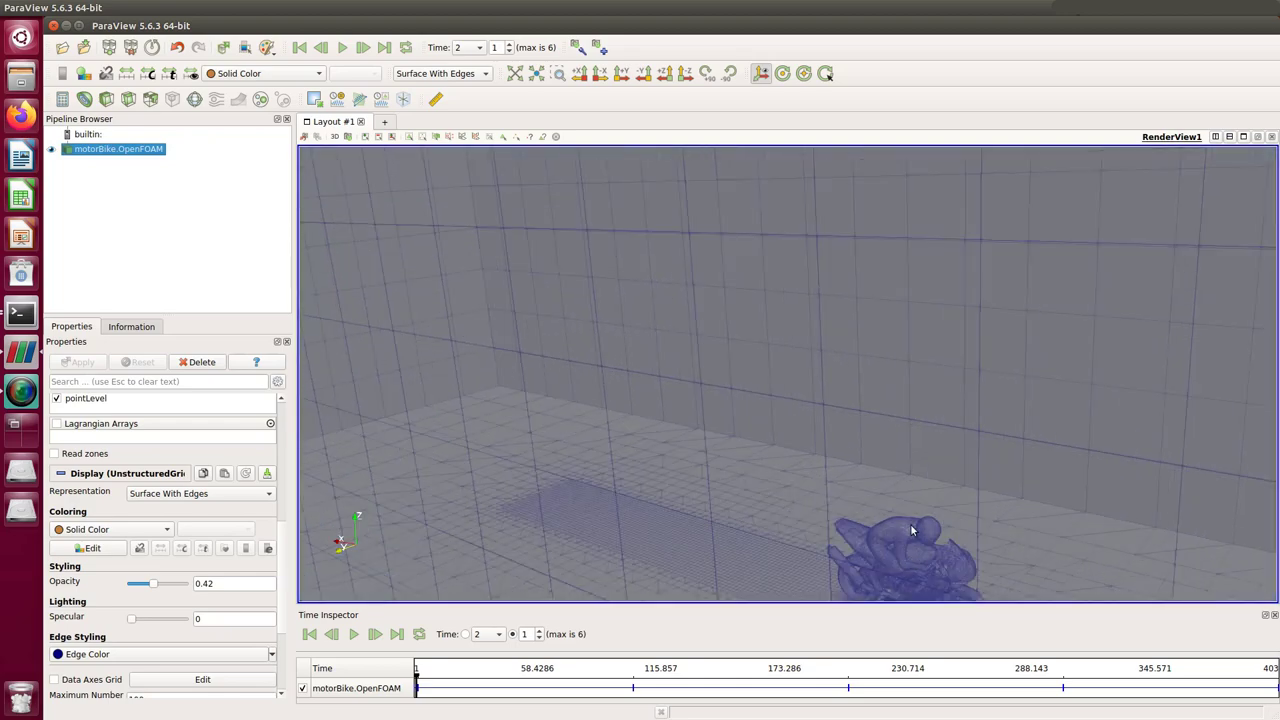
{"action": "scroll", "coordinate": [940, 430], "scroll_direction": "up", "scroll_amount": 3}
{"action": "middle_click_drag", "start_coordinate": [1052, 428], "coordinate": [921, 427]}
{"action": "scroll", "coordinate": [851, 410], "scroll_direction": "up", "scroll_amount": 4}
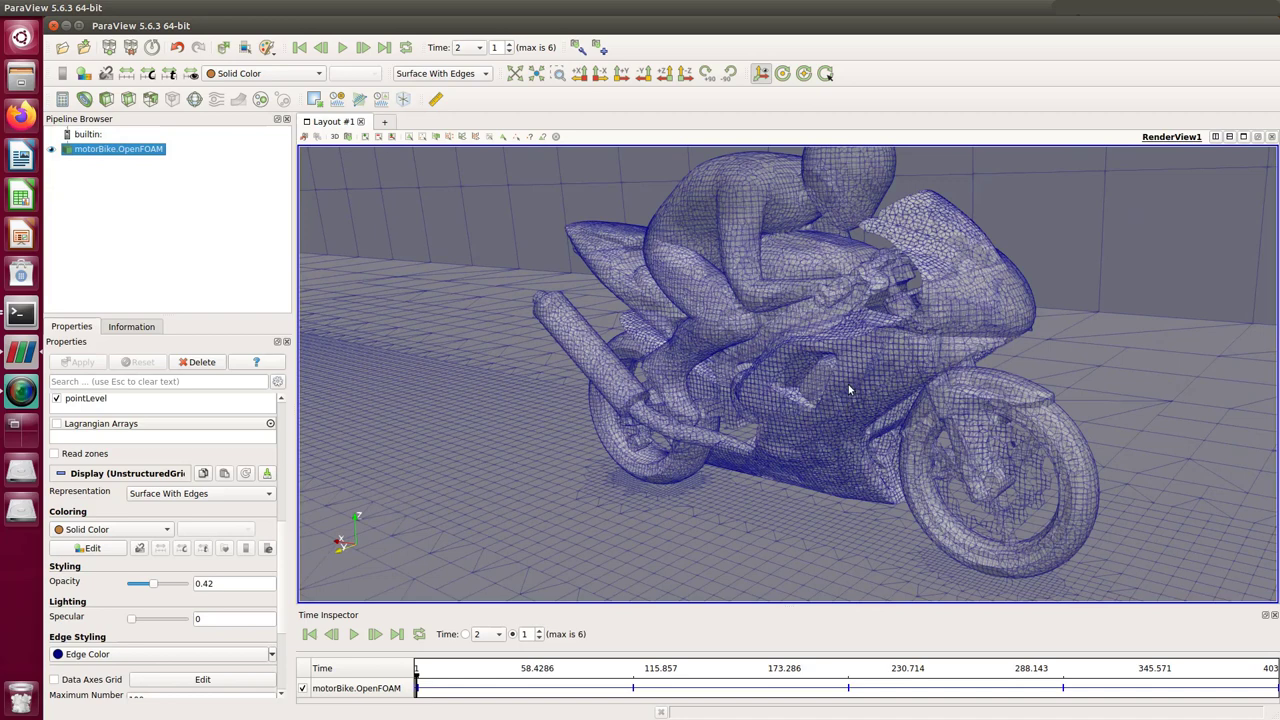
{"action": "middle_click_drag", "start_coordinate": [851, 391], "coordinate": [840, 421]}
{"action": "scroll", "coordinate": [840, 422], "scroll_direction": "down", "scroll_amount": 3}
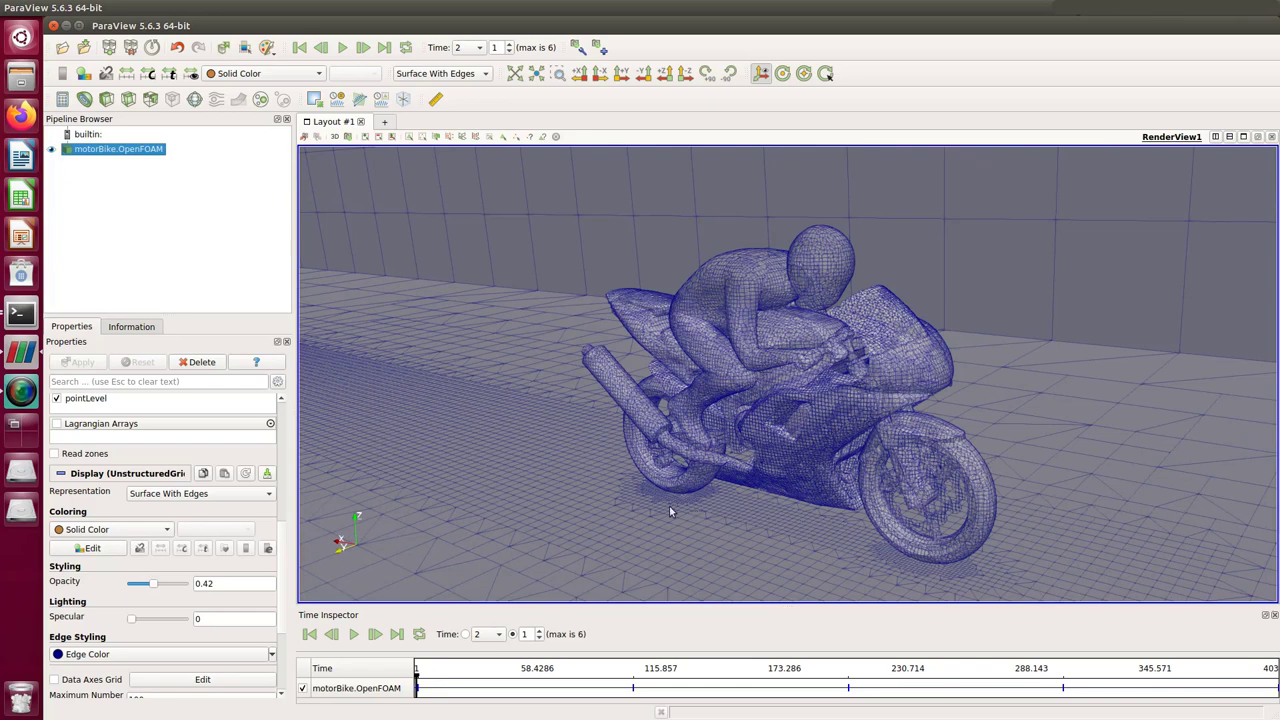
Compare the motorbike mesh at time 1 with the mesh at time 2
{"action": "key", "text": "ctrl+Page_Up"}
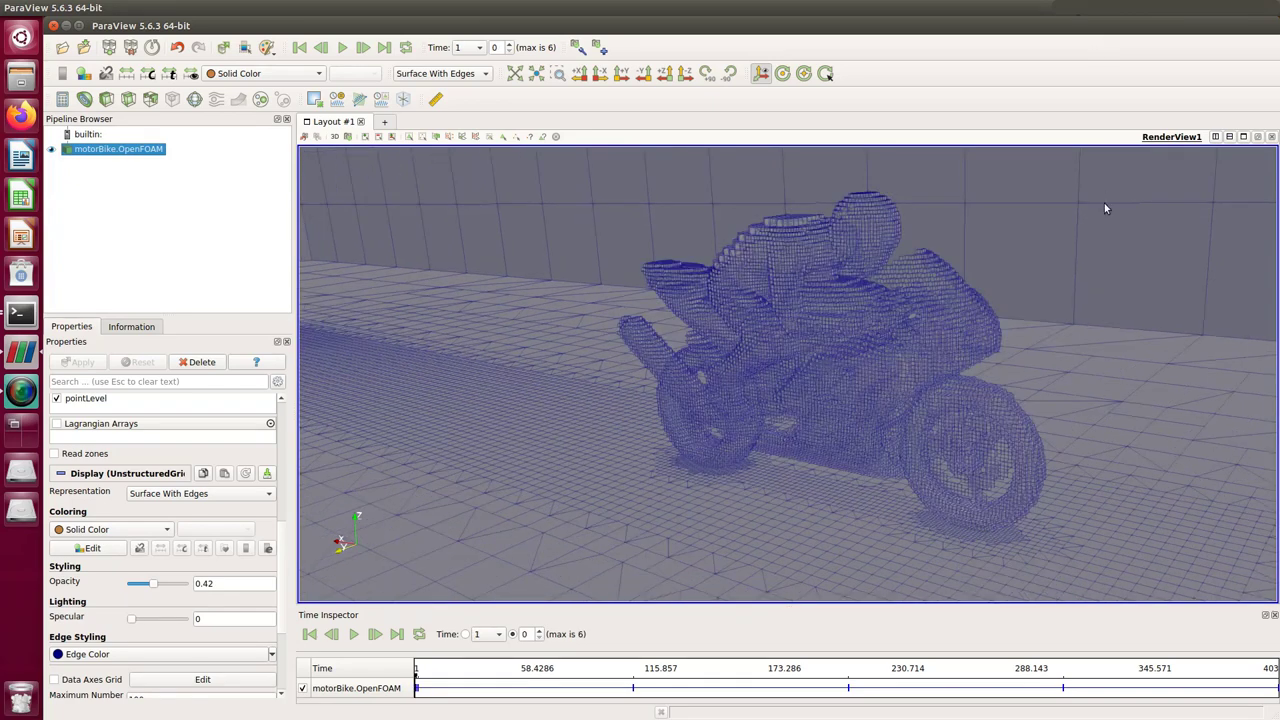
{"action": "scroll", "coordinate": [958, 249], "scroll_direction": "up", "scroll_amount": 10}
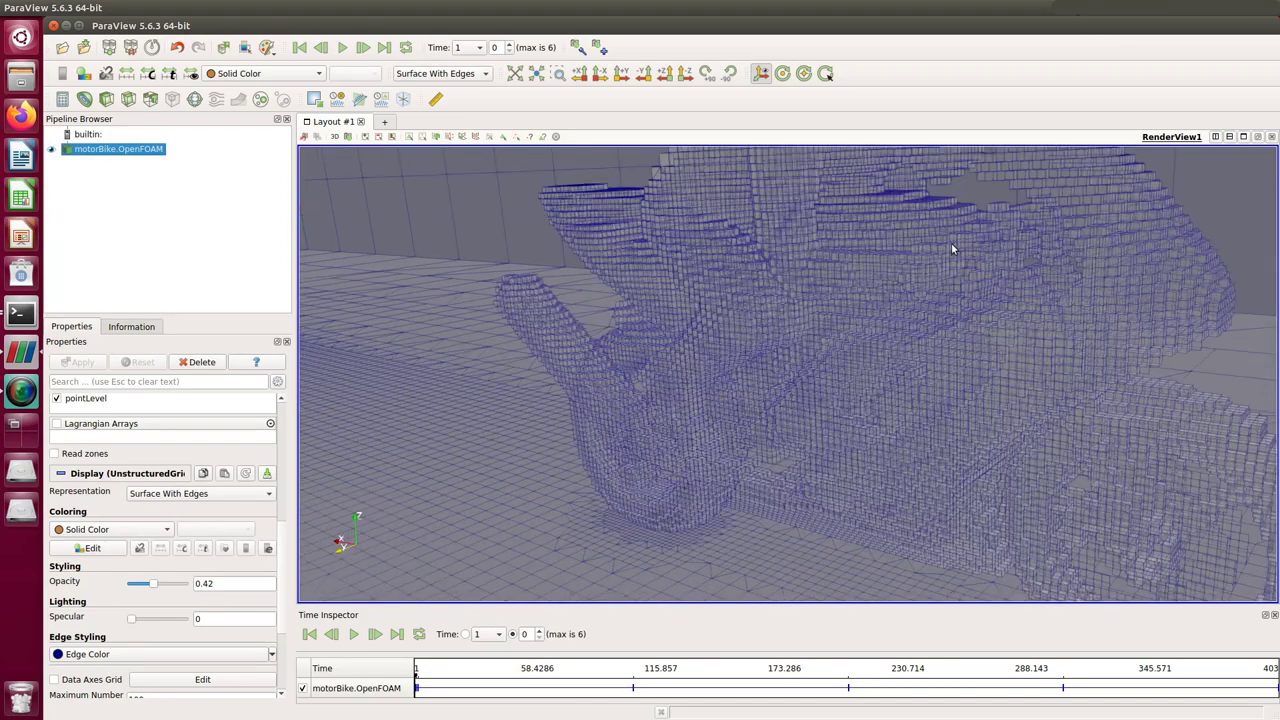
{"action": "scroll", "coordinate": [934, 291], "scroll_direction": "down", "scroll_amount": 10}
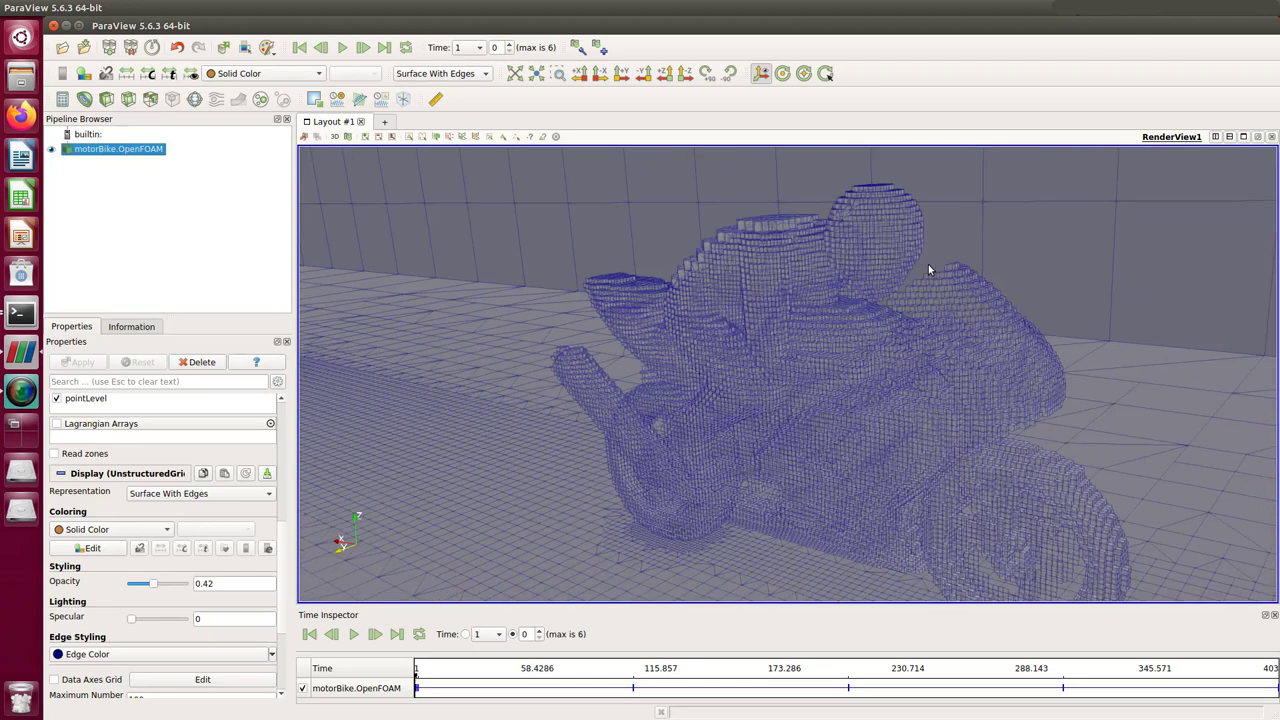
{"action": "left_click_drag", "start_coordinate": [924, 293], "coordinate": [916, 289]}
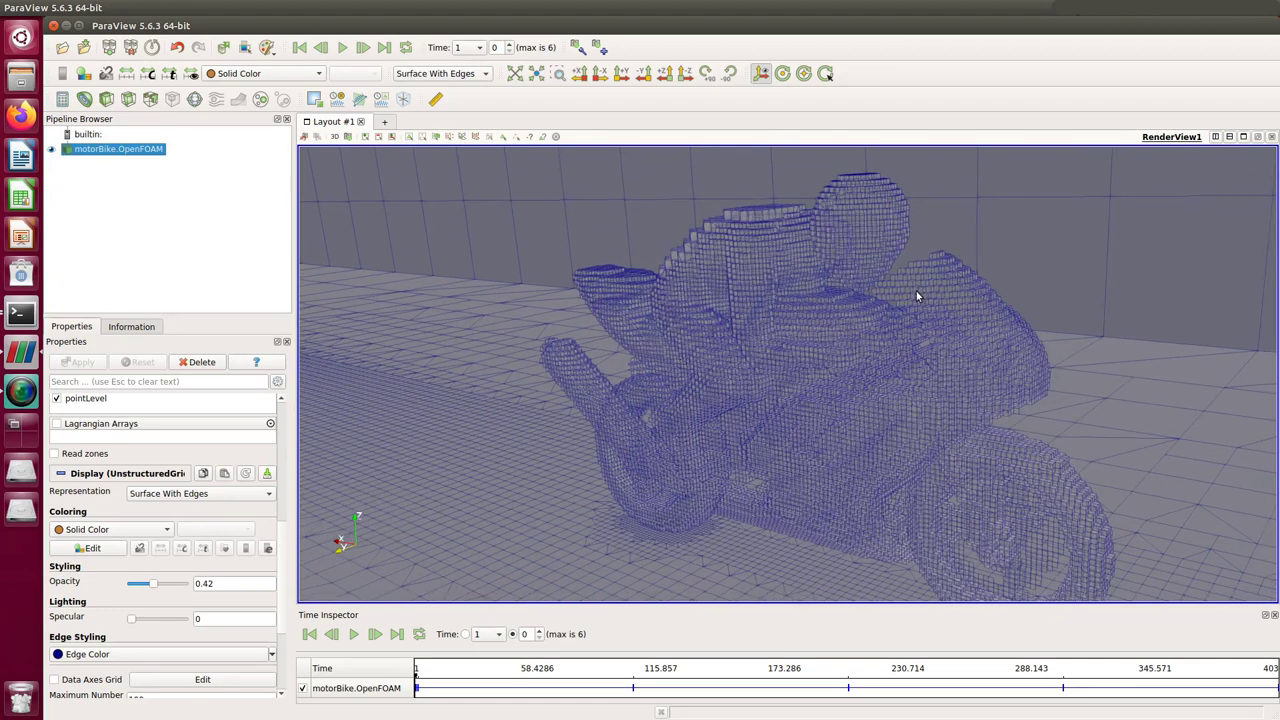
{"action": "left_click", "coordinate": [363, 47]}
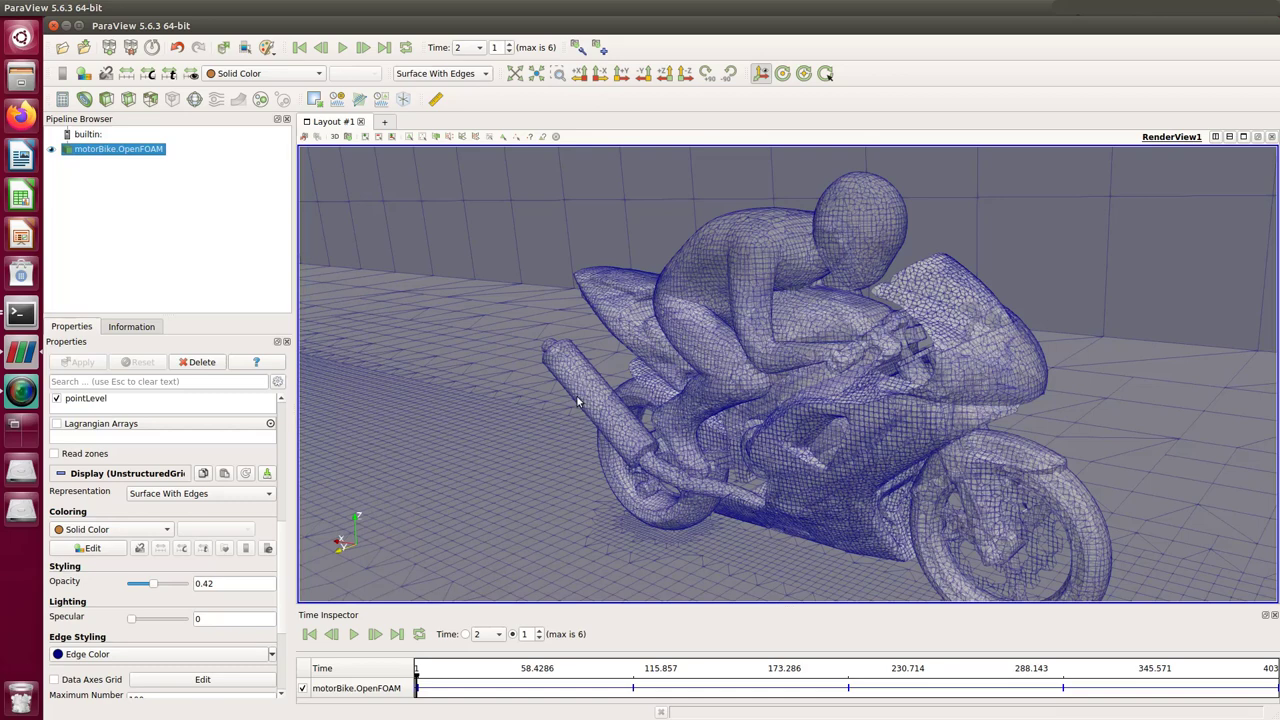
{"action": "scroll", "coordinate": [643, 508], "scroll_direction": "down", "scroll_amount": 2}
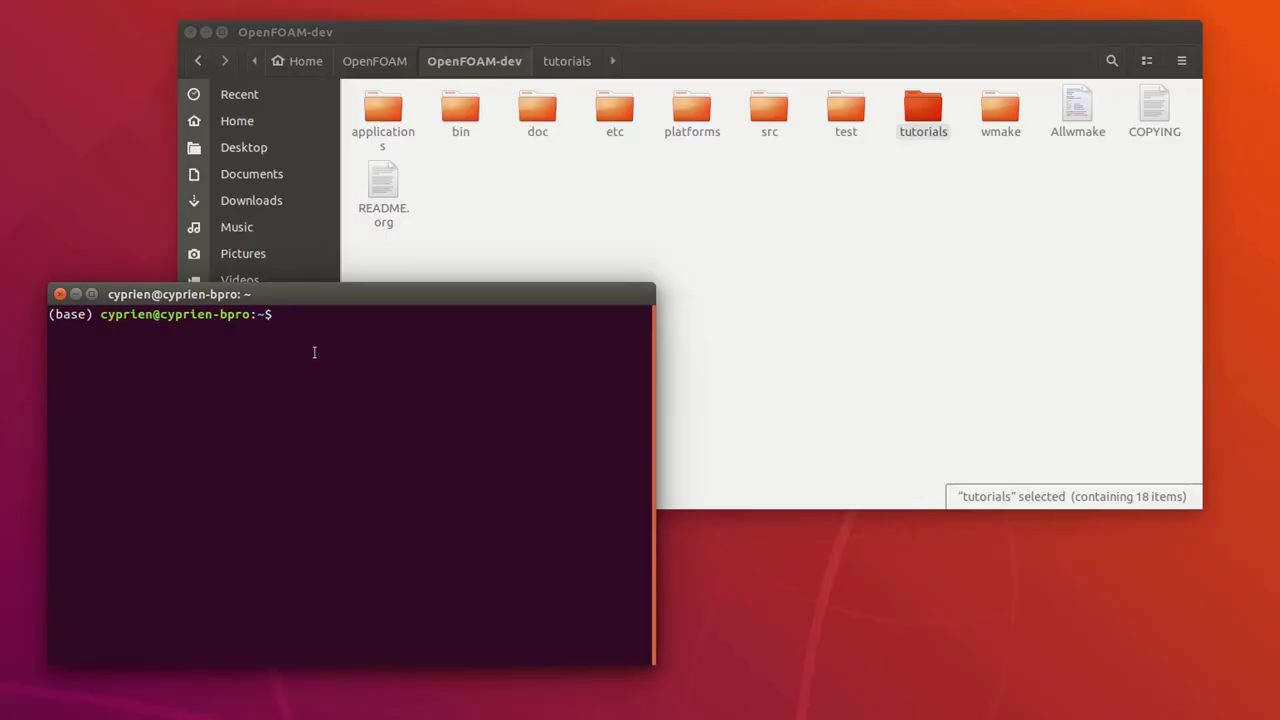
Change the terminal's working directory to $FOAM_RUN
{"action": "type", "text": "cd $FOAM_RUN"}
{"action": "key", "text": "Return"}
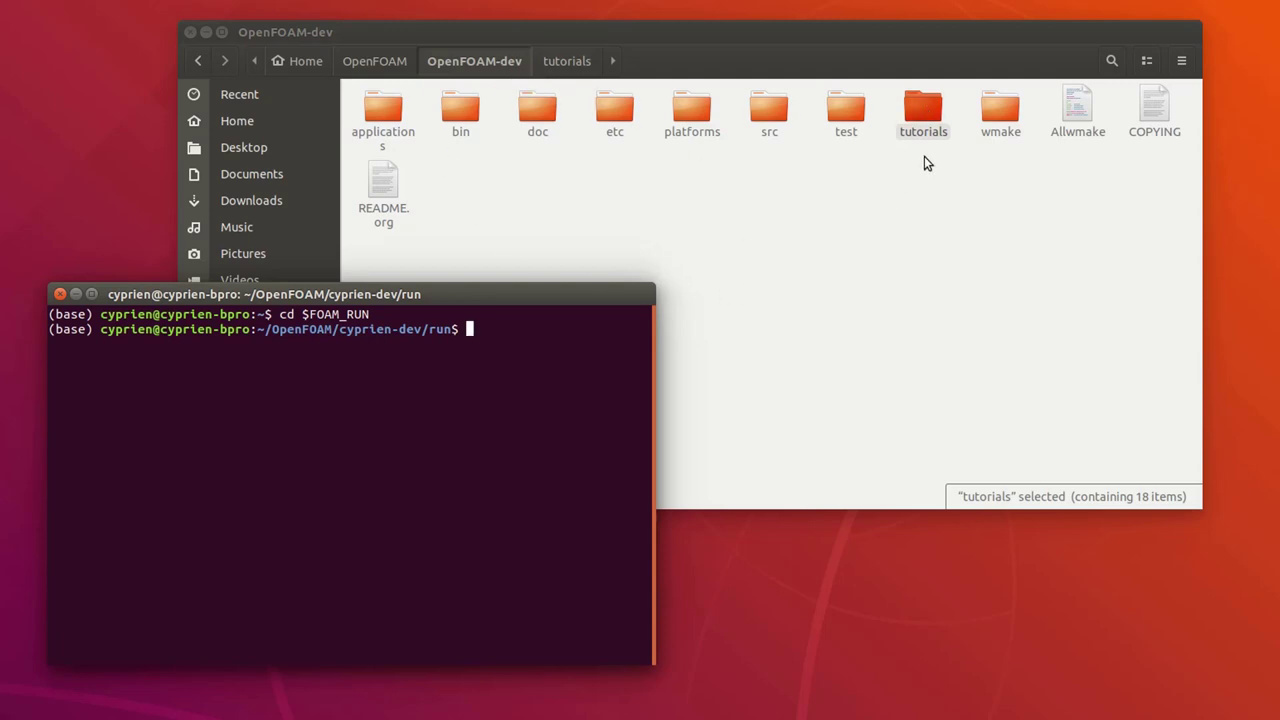
Browse from OpenFOAM-dev into tutorials/incompressible/simpleFoam/motorBike and return to the terminal
{"action": "left_click", "coordinate": [920, 113]}
{"action": "double_click", "coordinate": [919, 111]}
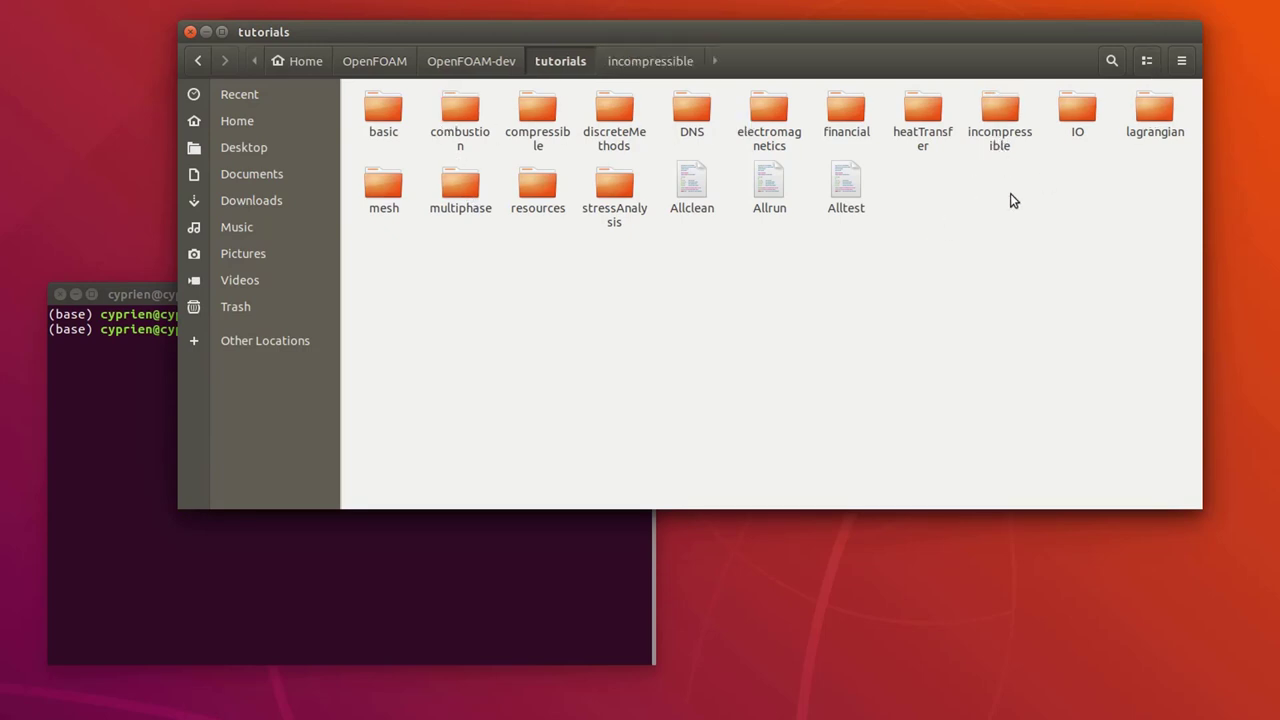
{"action": "double_click", "coordinate": [1004, 108]}
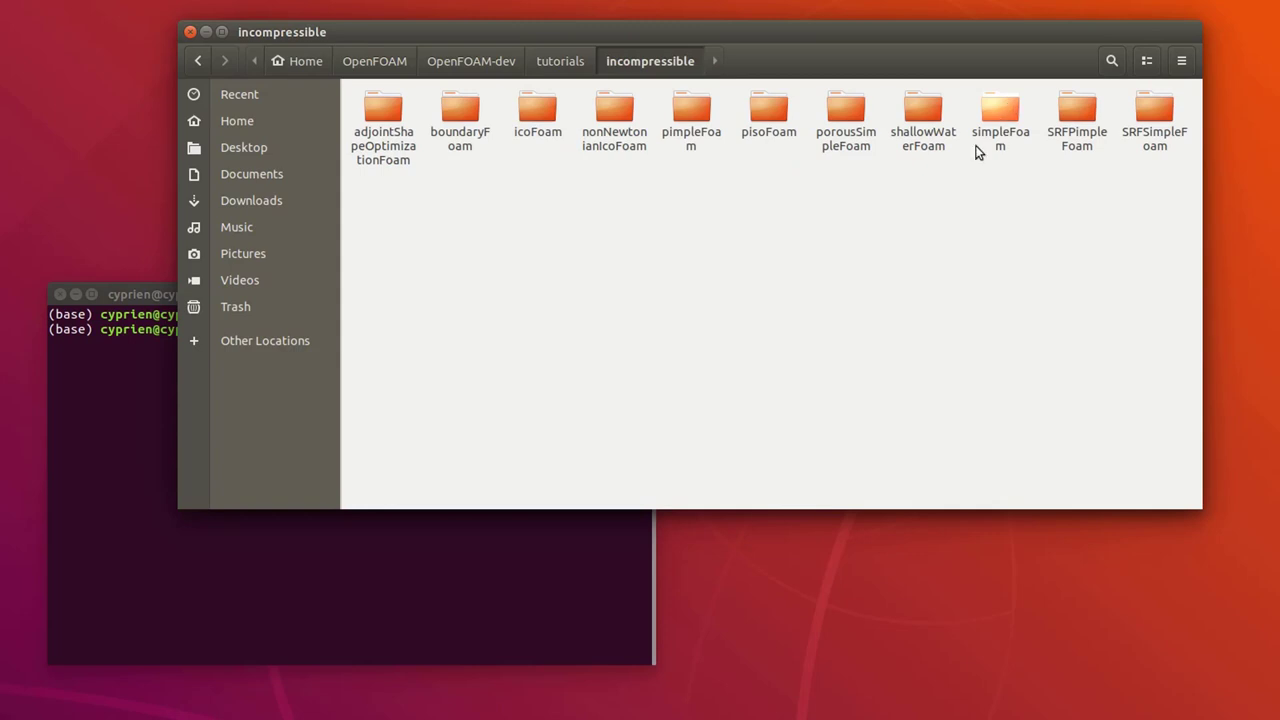
{"action": "double_click", "coordinate": [1010, 106]}
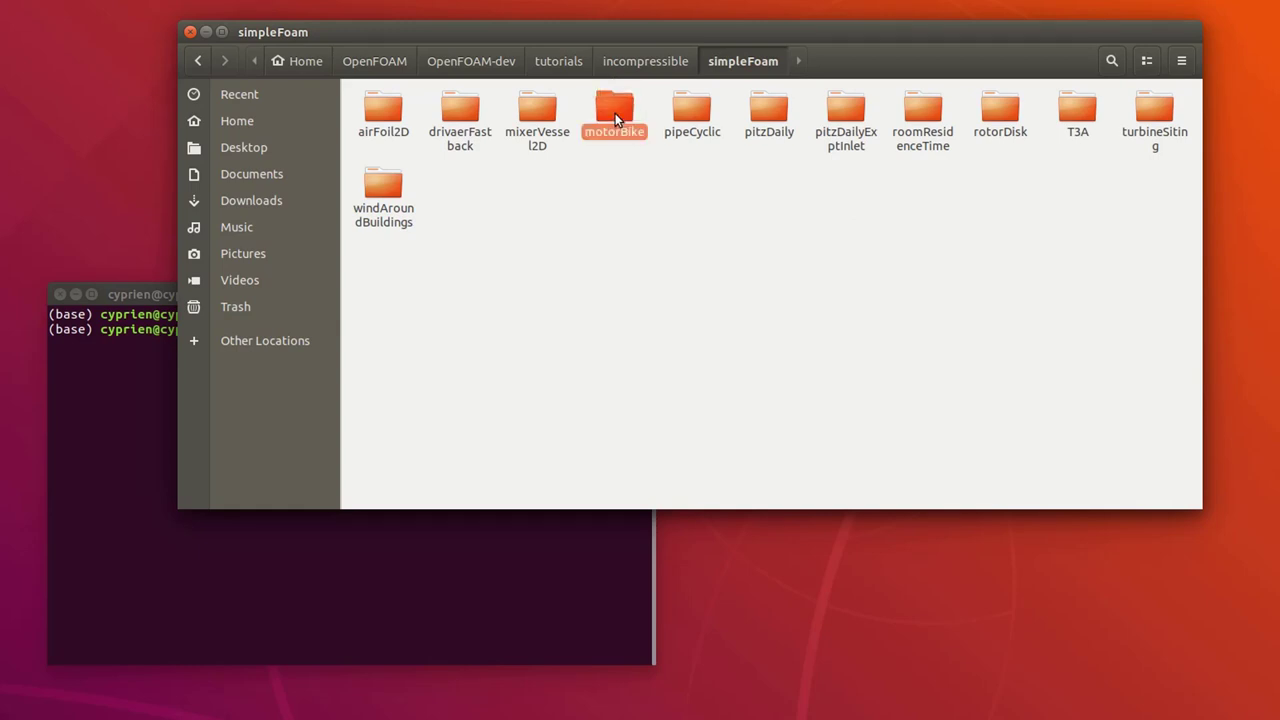
{"action": "double_click", "coordinate": [615, 113]}
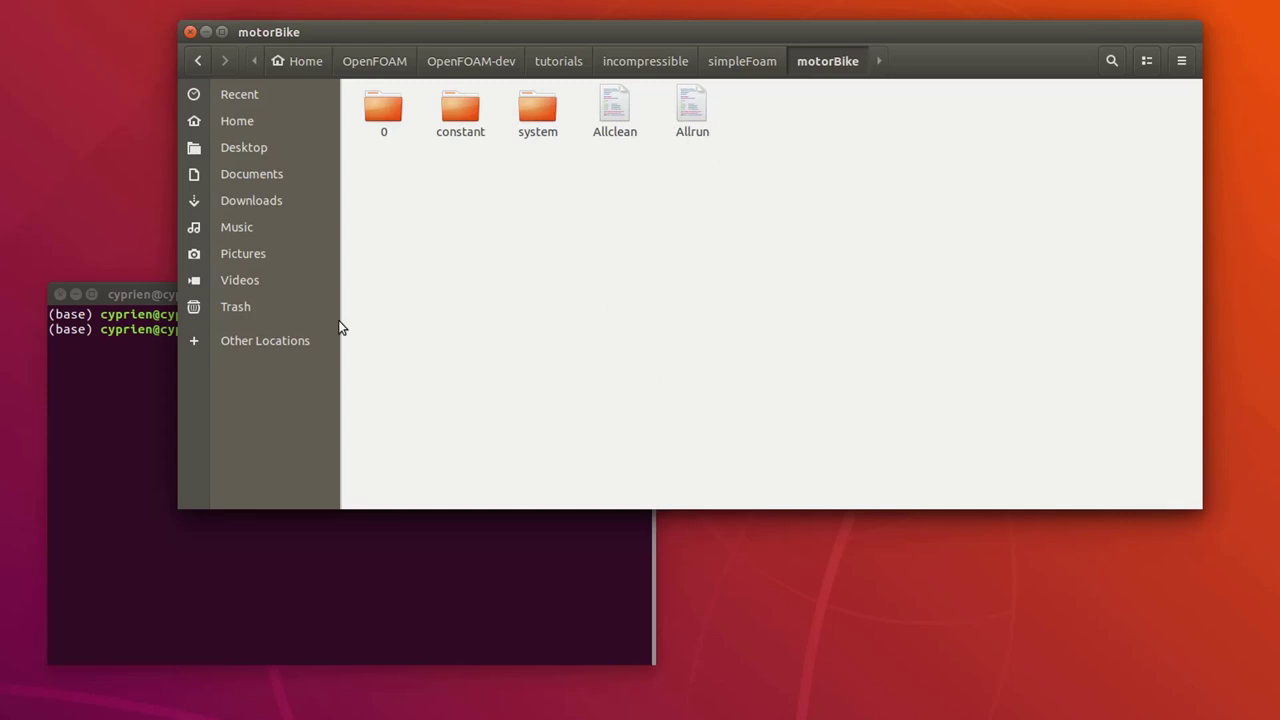
{"action": "left_click", "coordinate": [172, 328]}
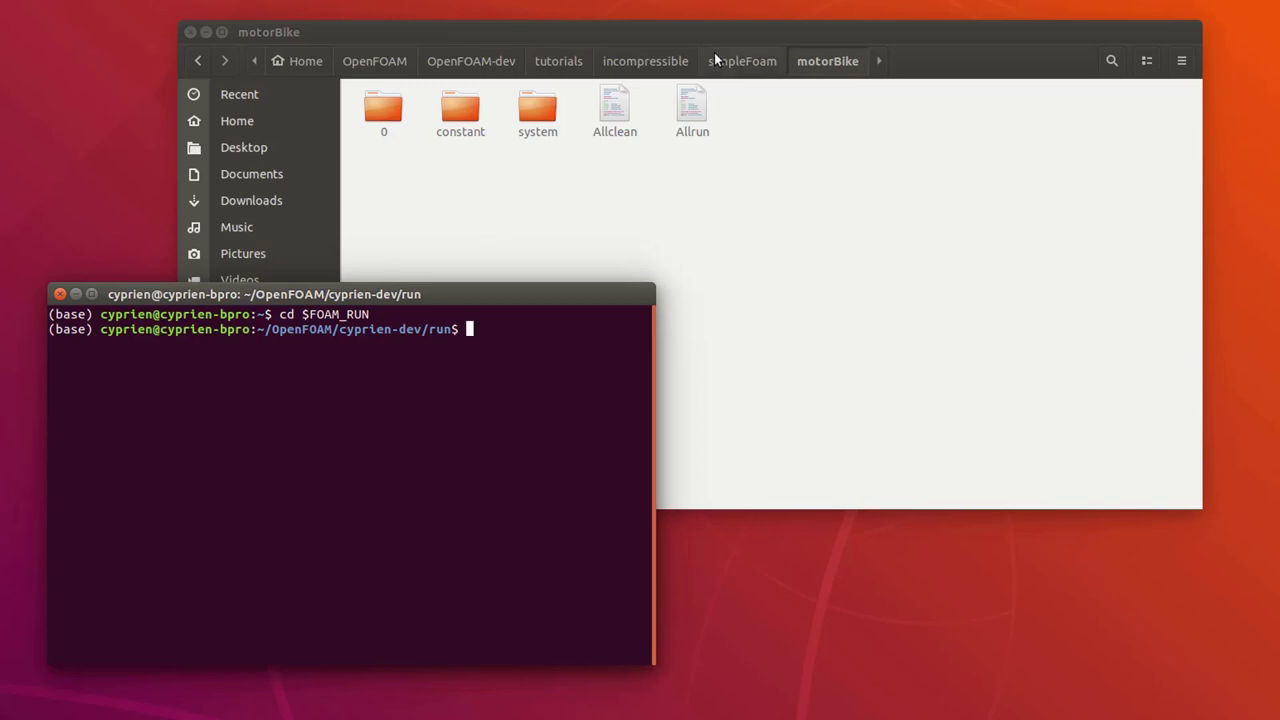
Copy the parent folder path from the properties of the simpleFoam motorBike tutorial folder
{"action": "left_click", "coordinate": [742, 61]}
{"action": "right_click", "coordinate": [618, 102]}
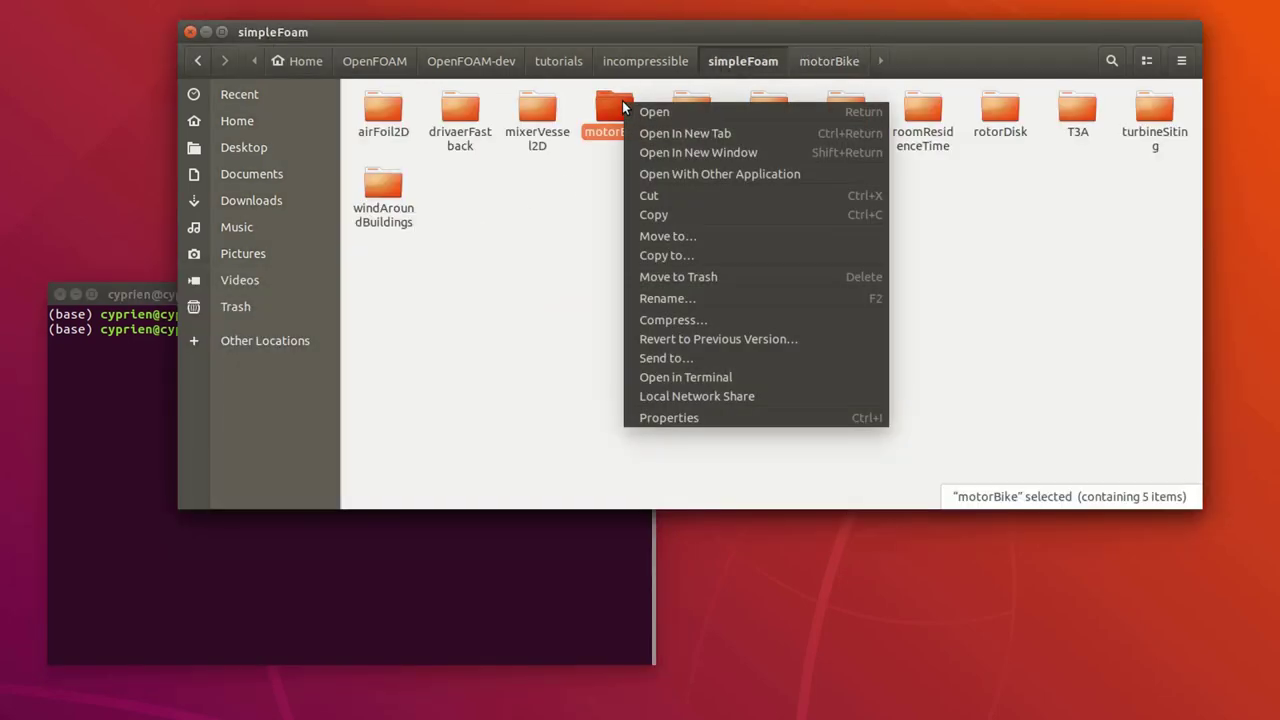
{"action": "left_click", "coordinate": [700, 420]}
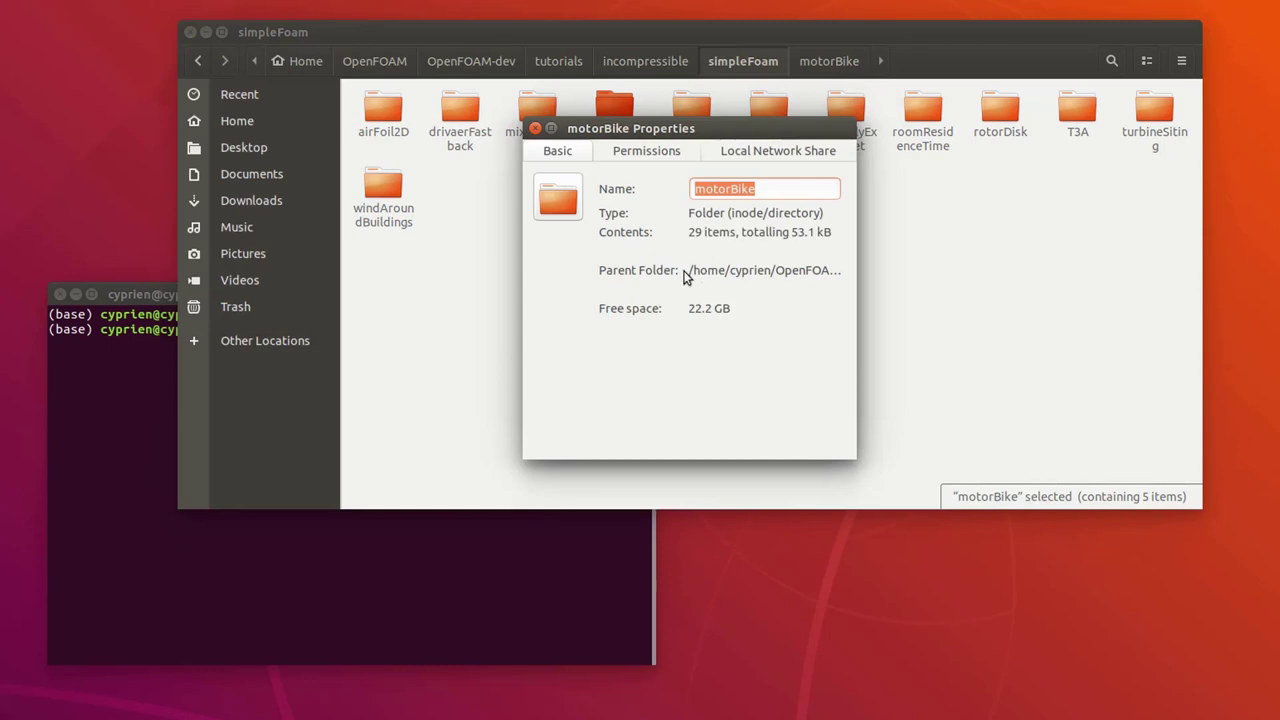
{"action": "left_click_drag", "start_coordinate": [704, 271], "coordinate": [842, 276]}
{"action": "right_click", "coordinate": [769, 273]}
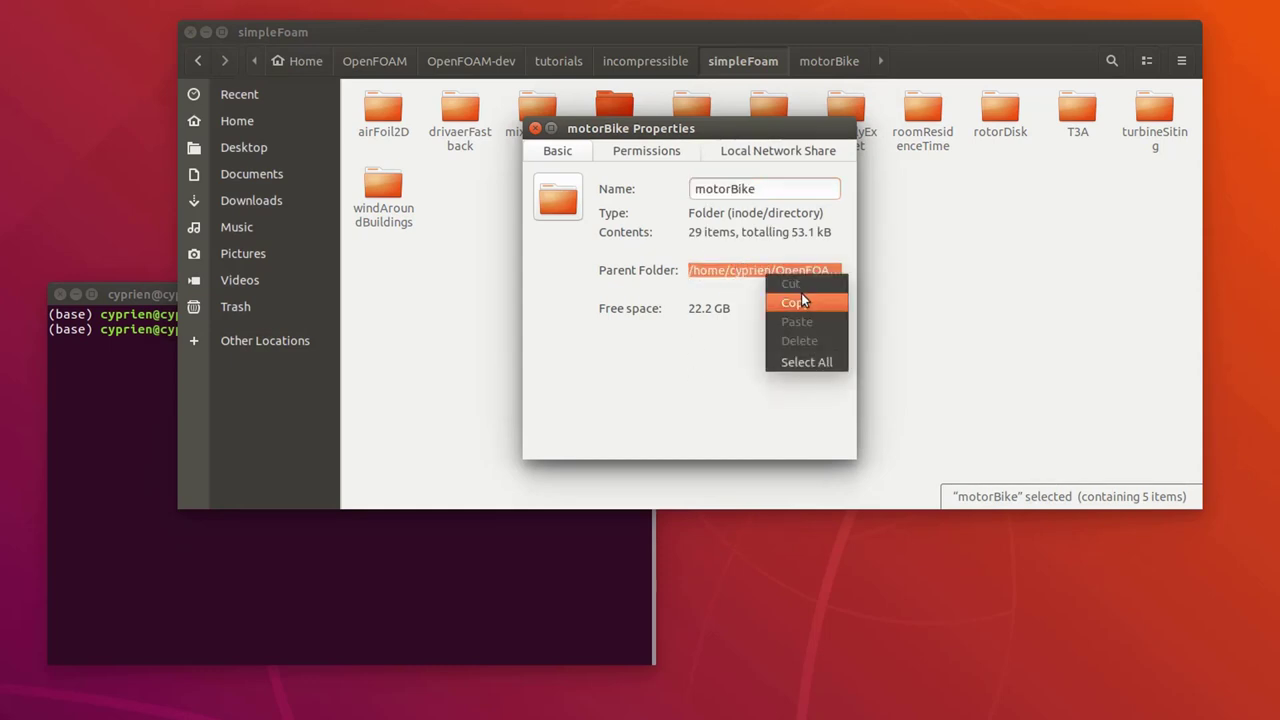
{"action": "left_click", "coordinate": [801, 295]}
In the terminal, copy the simpleFoam/motorBike tutorial recursively into the current run directory with cp -r, using the copied path
{"action": "left_click", "coordinate": [134, 329]}
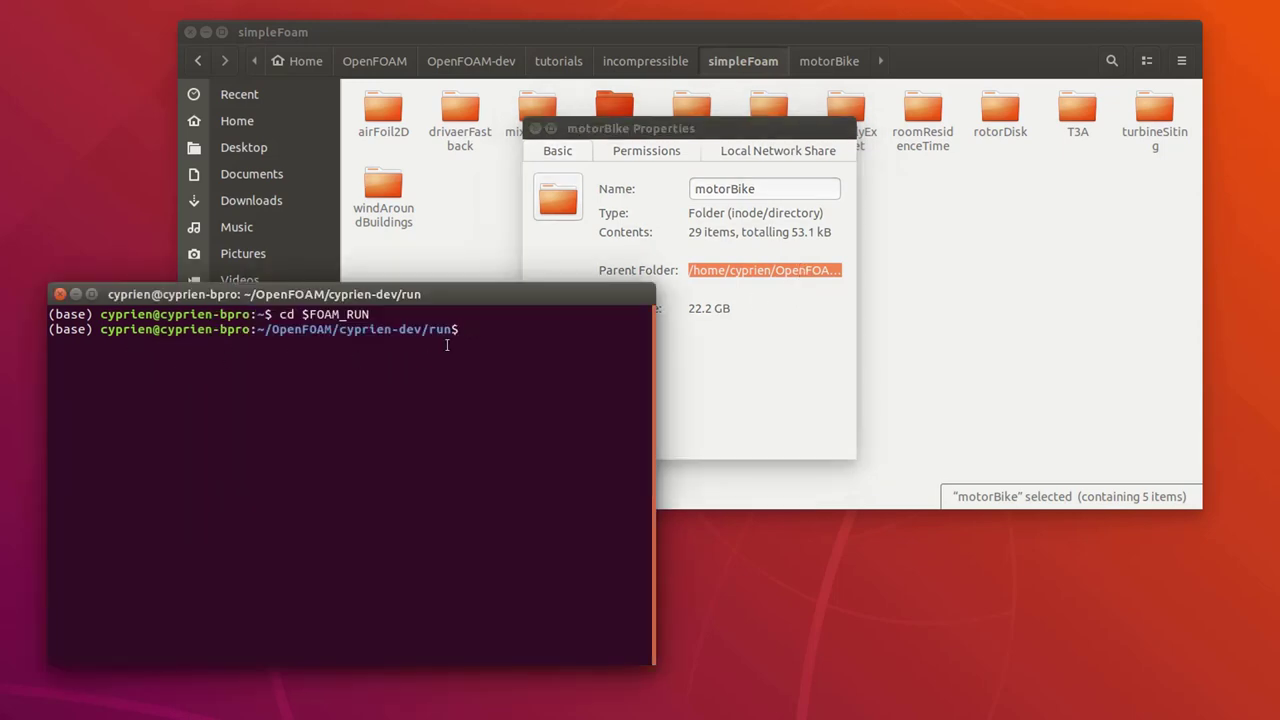
{"action": "type", "text": "cp -R"}
{"action": "key", "text": "BackSpace"}
{"action": "type", "text": "r"}
{"action": "middle_click", "coordinate": [518, 334]}
{"action": "type", "text": "/mo"}
{"action": "key", "text": "Tab"}
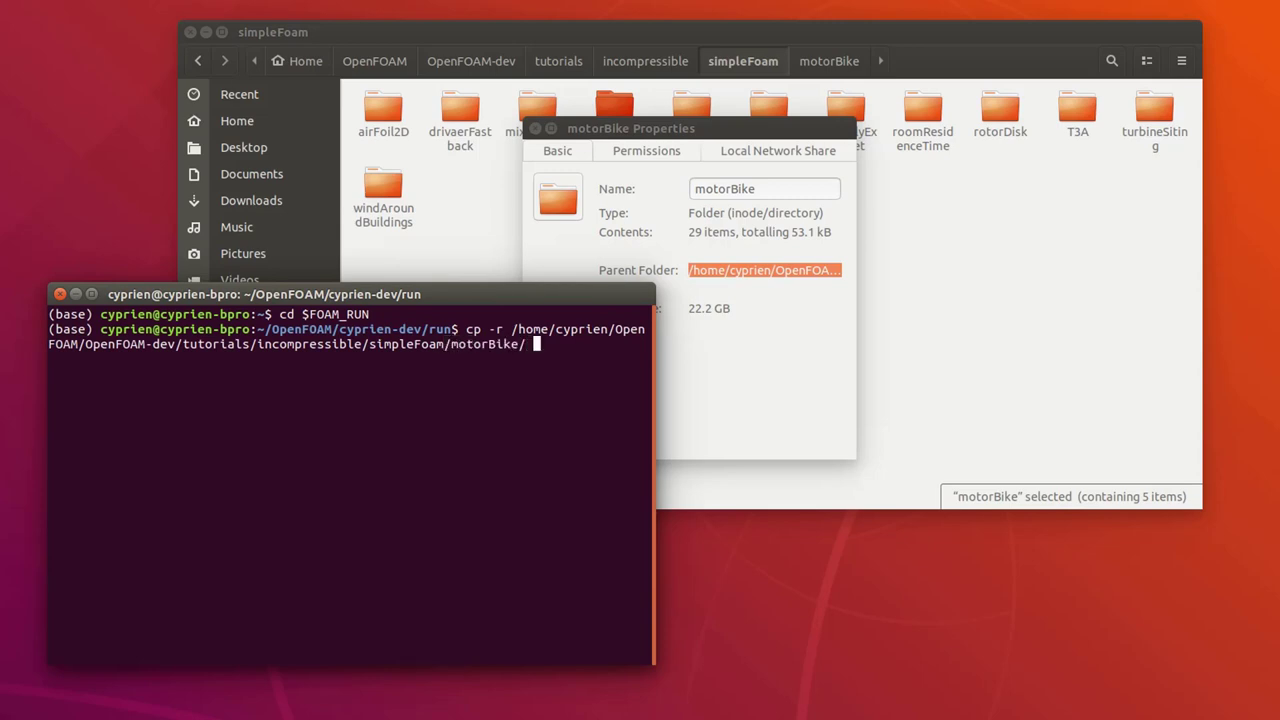
{"action": "type", "text": "."}
{"action": "key", "text": "Return"}
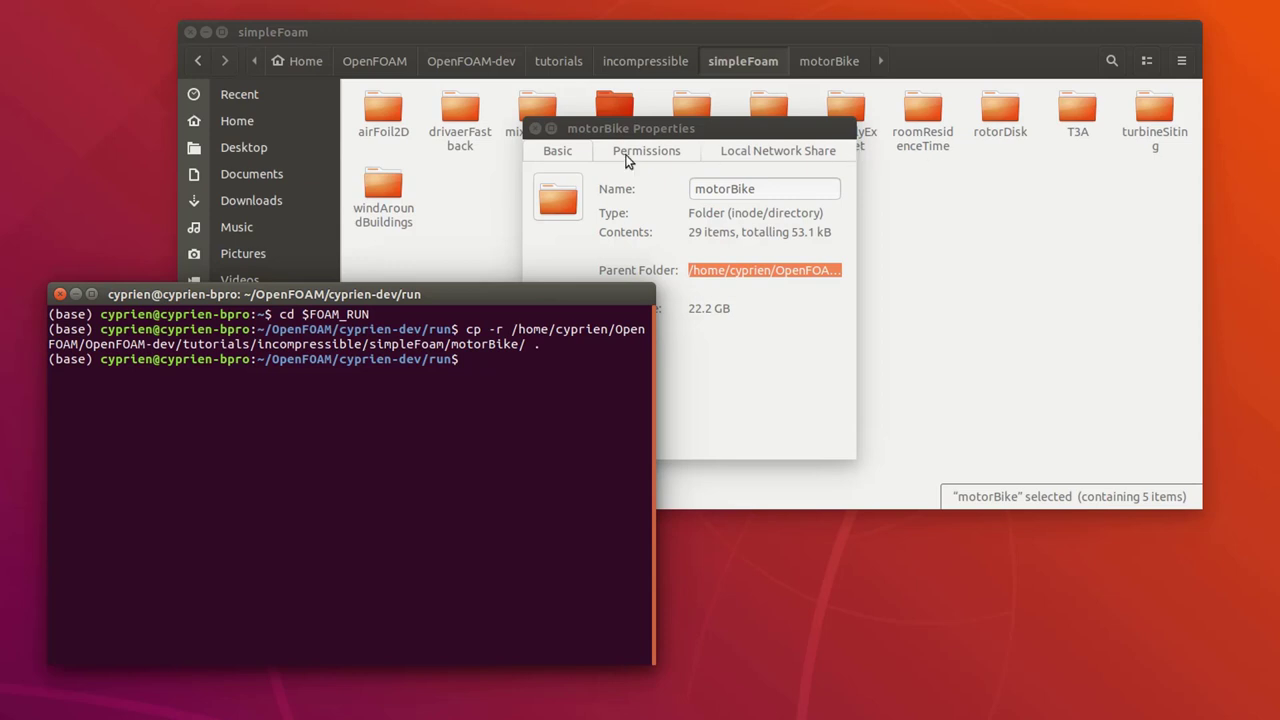
Close the motorBike properties and list the run directory's contents in the terminal with ls
{"action": "left_click", "coordinate": [535, 128]}
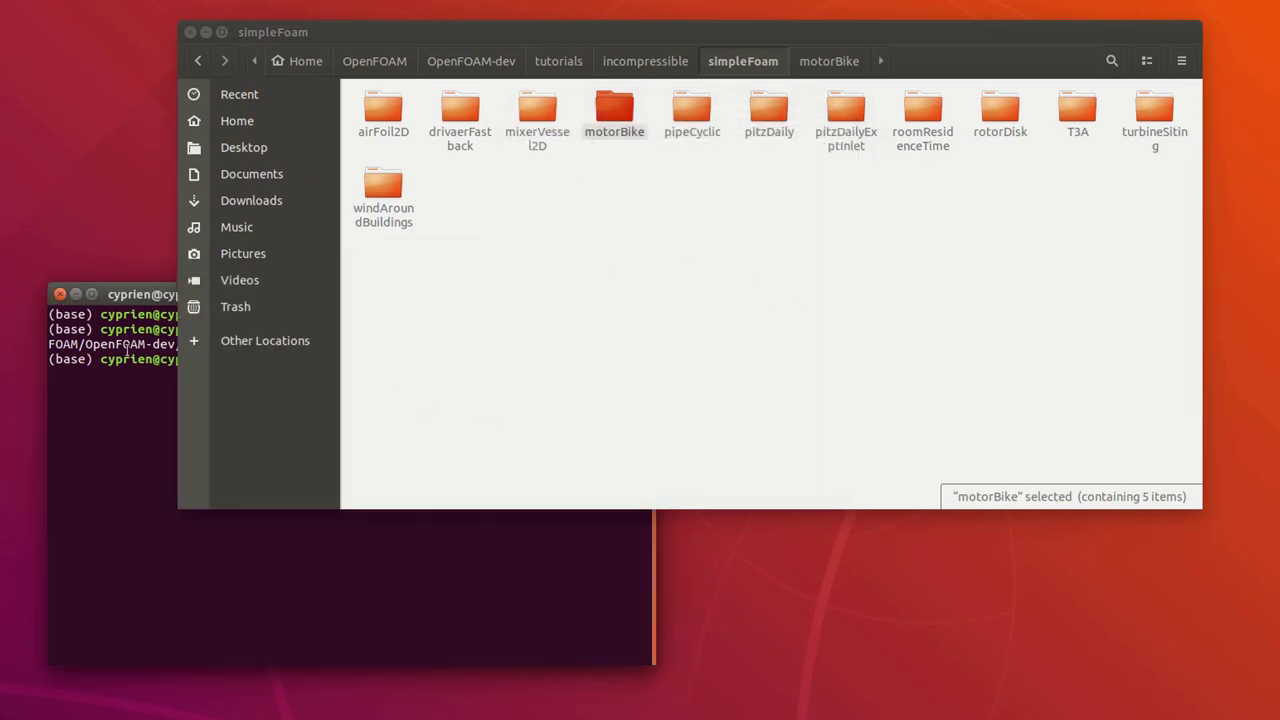
{"action": "left_click", "coordinate": [150, 425]}
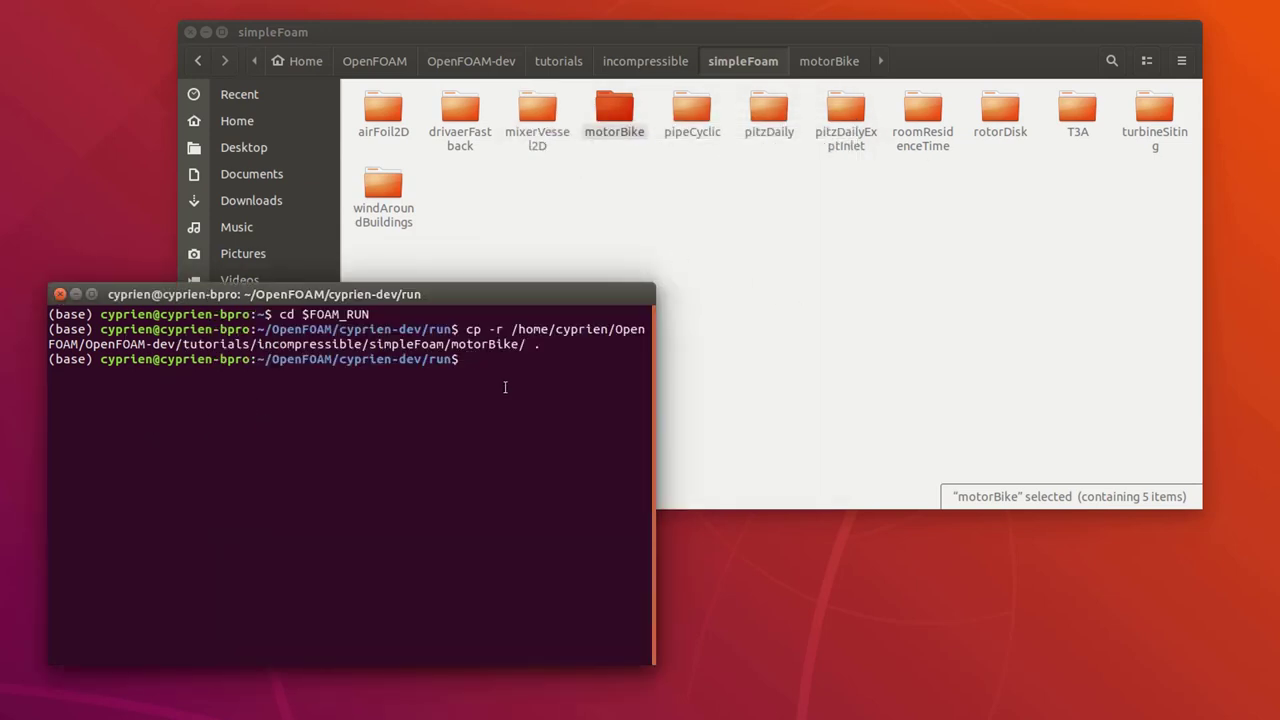
{"action": "type", "text": "ls"}
{"action": "key", "text": "Return"}
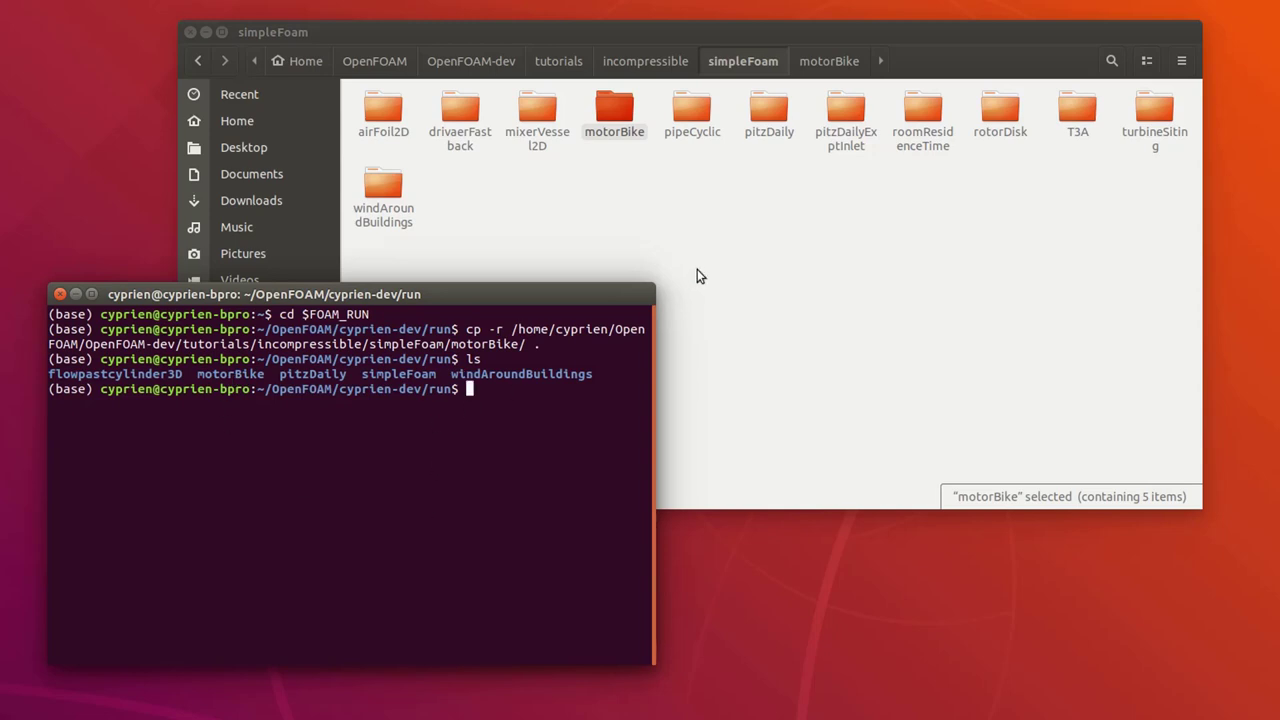
In the file manager, open the copied motorBike case in the personal OpenFOAM run folder and select its constant folder
{"action": "left_click", "coordinate": [819, 265]}
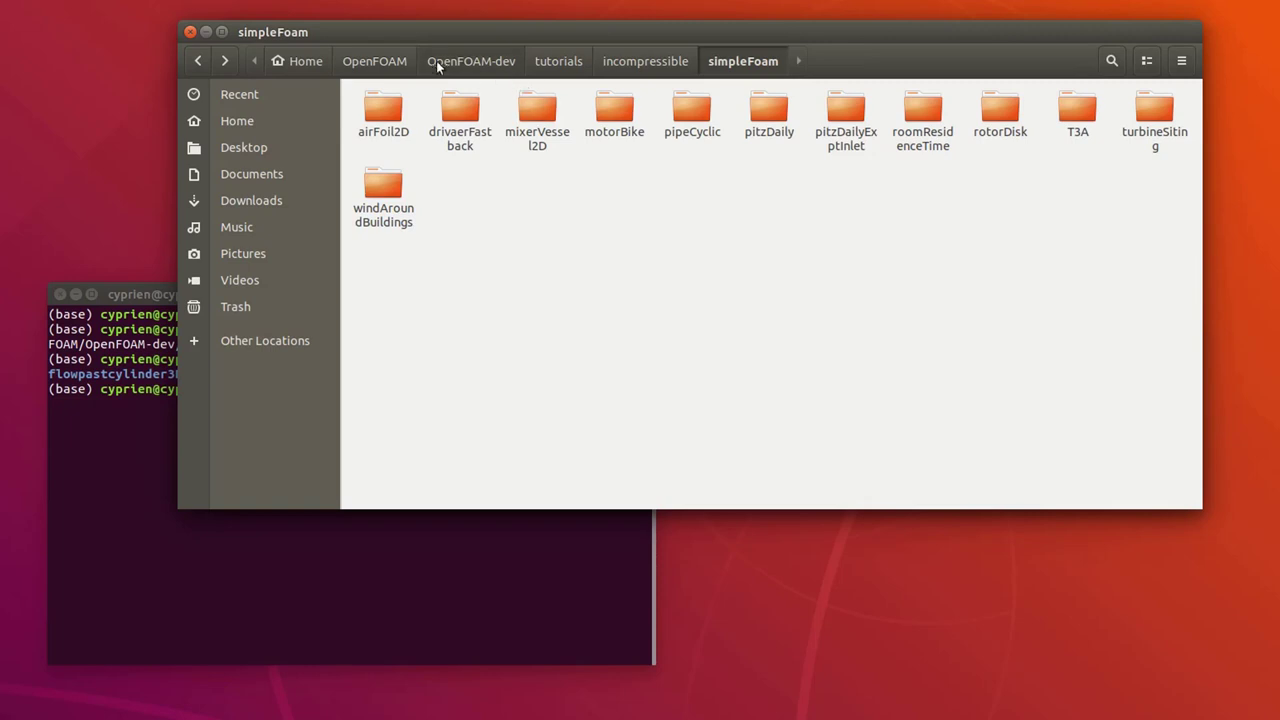
{"action": "left_click", "coordinate": [390, 61]}
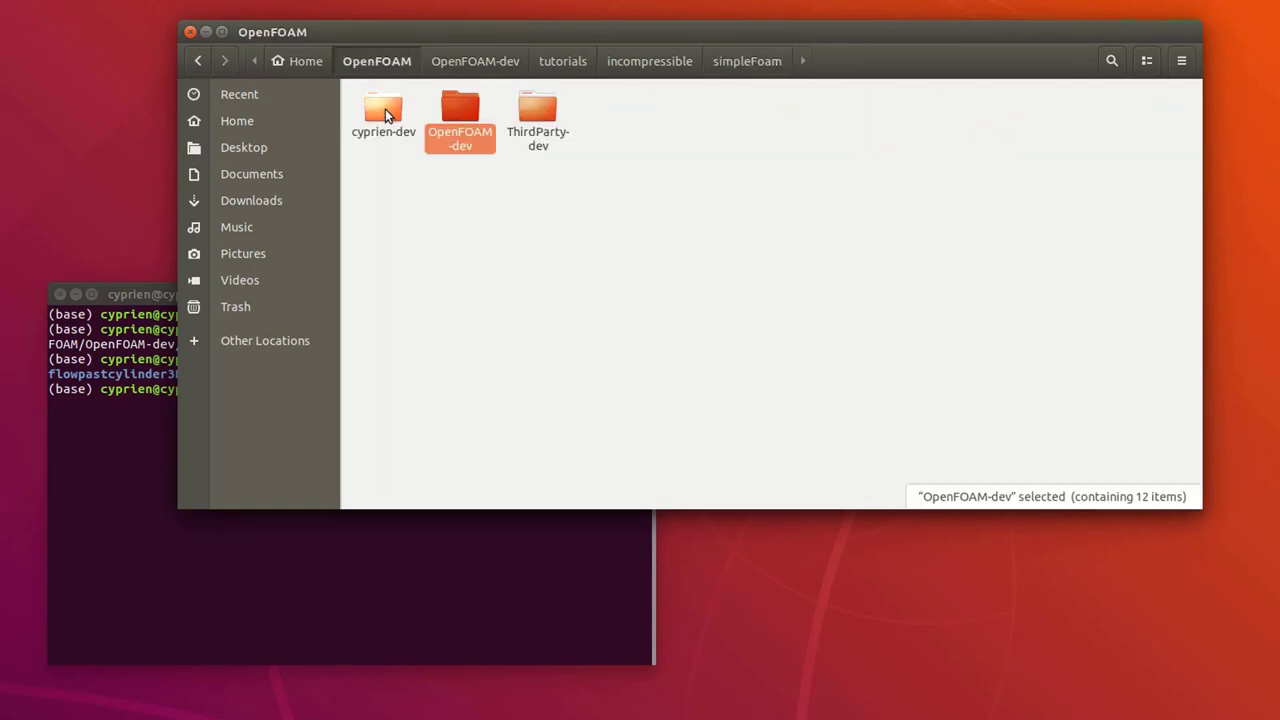
{"action": "double_click", "coordinate": [385, 109]}
{"action": "double_click", "coordinate": [382, 114]}
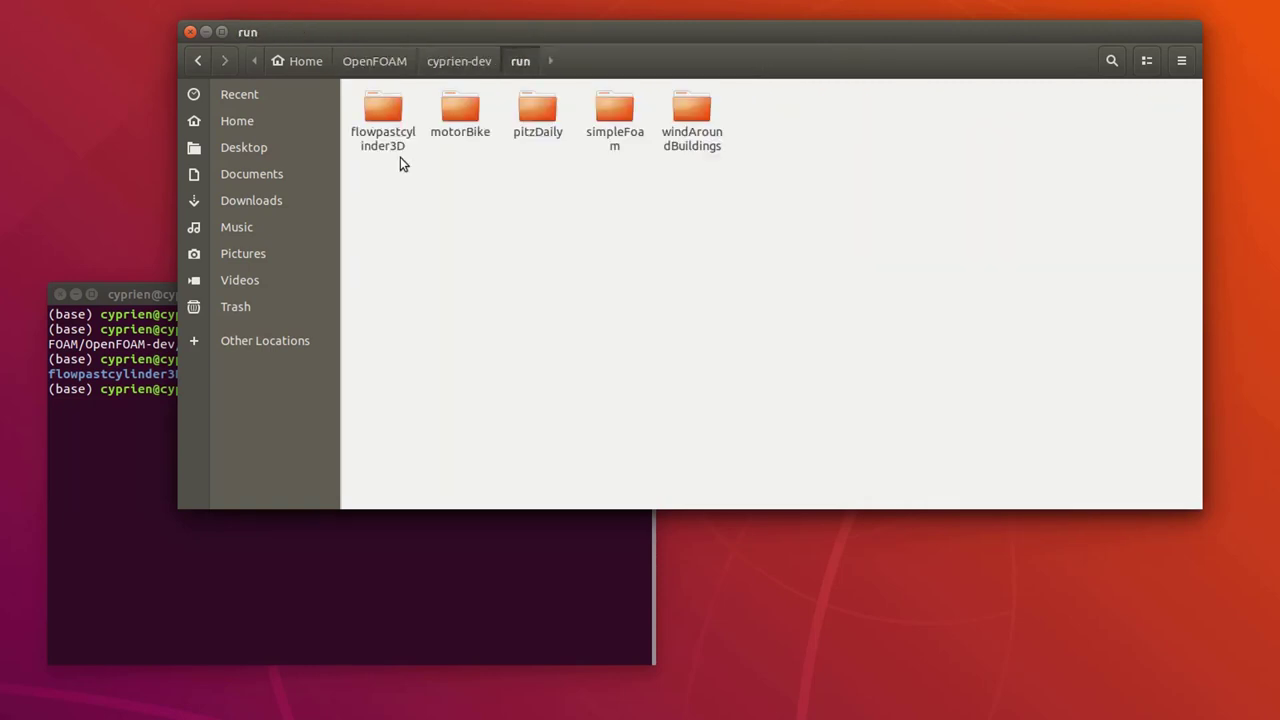
{"action": "double_click", "coordinate": [464, 111]}
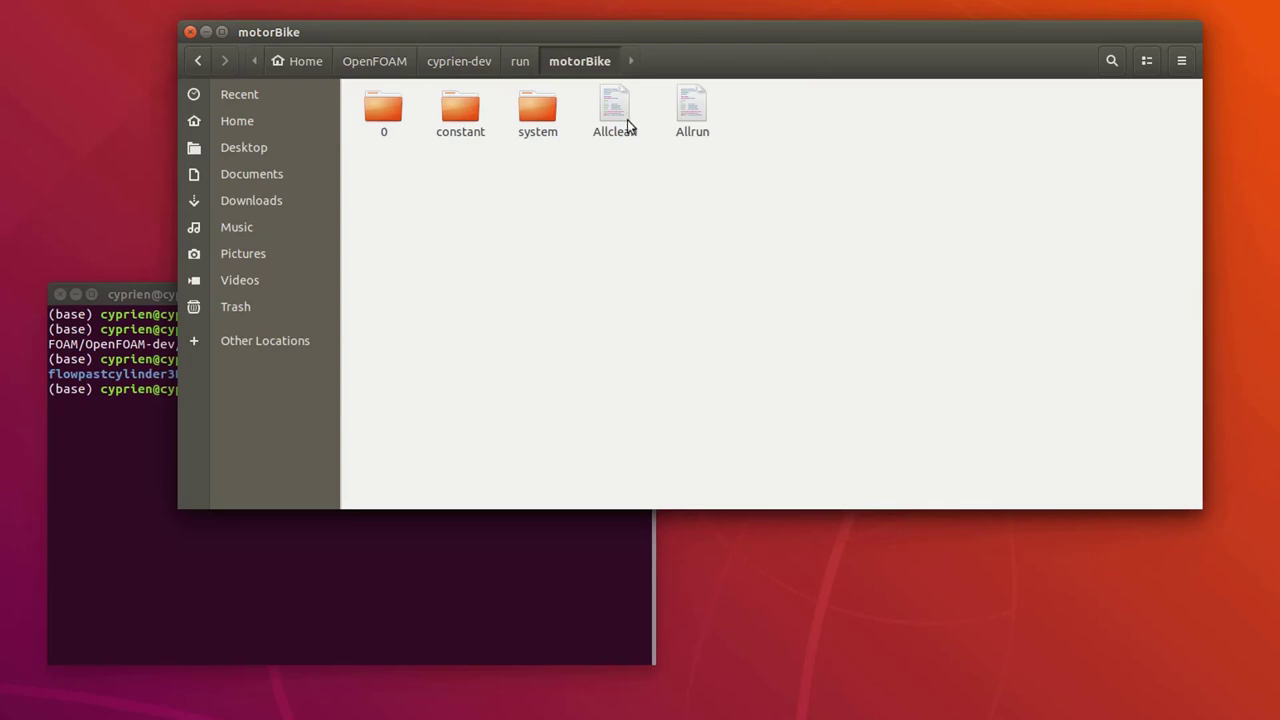
{"action": "left_click", "coordinate": [462, 128]}
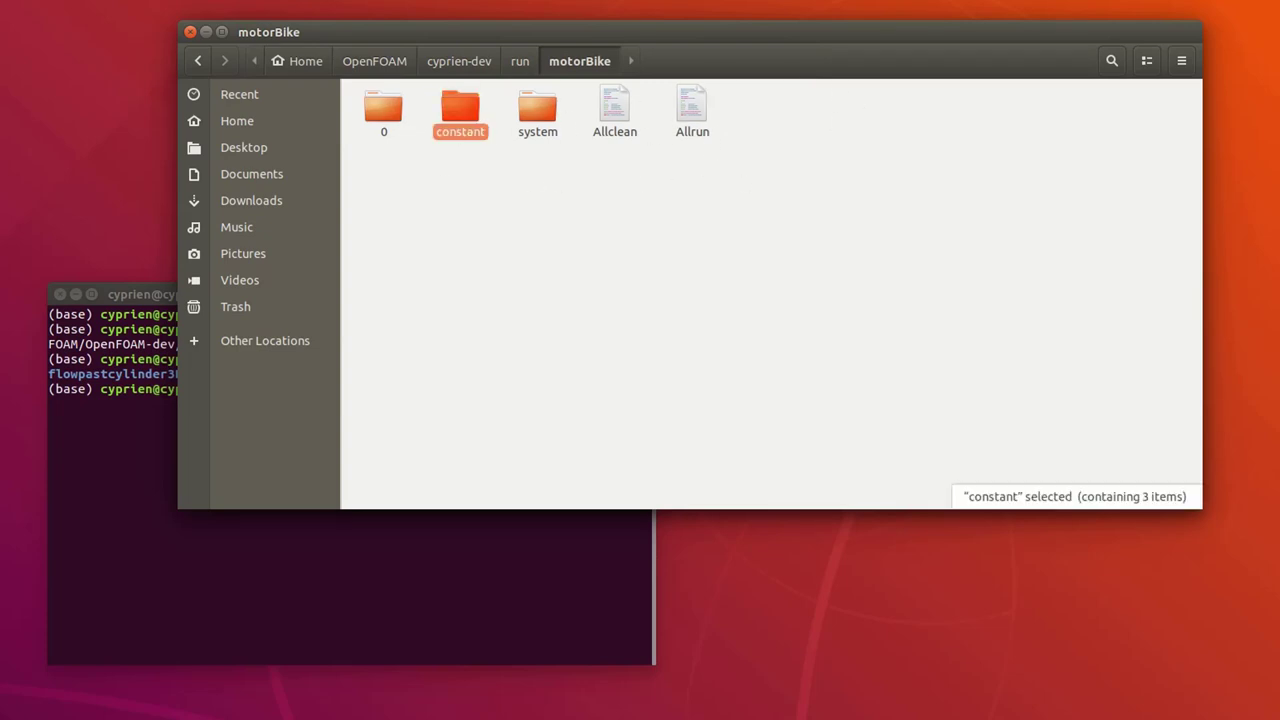
Open the geometry folder inside the copied motorBike case's constant folder to check its contents
{"action": "double_click", "coordinate": [464, 115]}
{"action": "left_click", "coordinate": [391, 135]}
{"action": "double_click", "coordinate": [384, 109]}
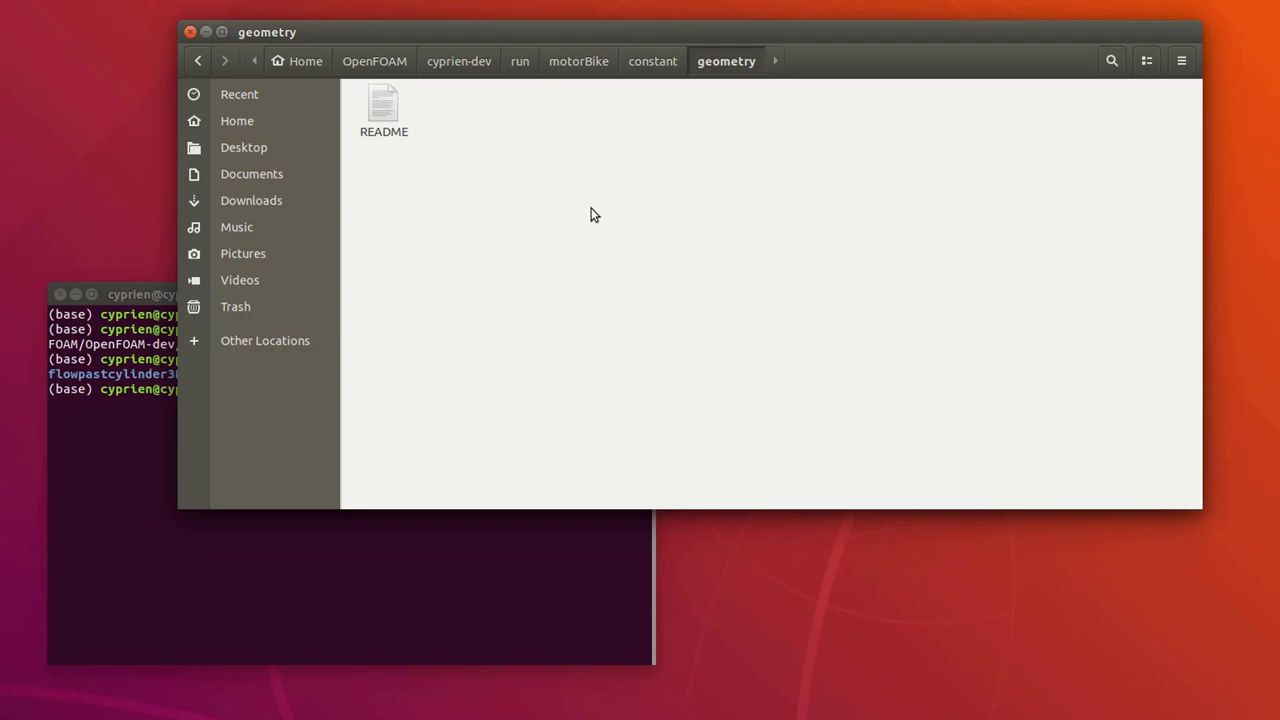
Open a terminal in the OpenFOAM-dev folder and search for the geometry file with locate motorBike.obj
{"action": "left_click", "coordinate": [386, 62]}
{"action": "double_click", "coordinate": [458, 108]}
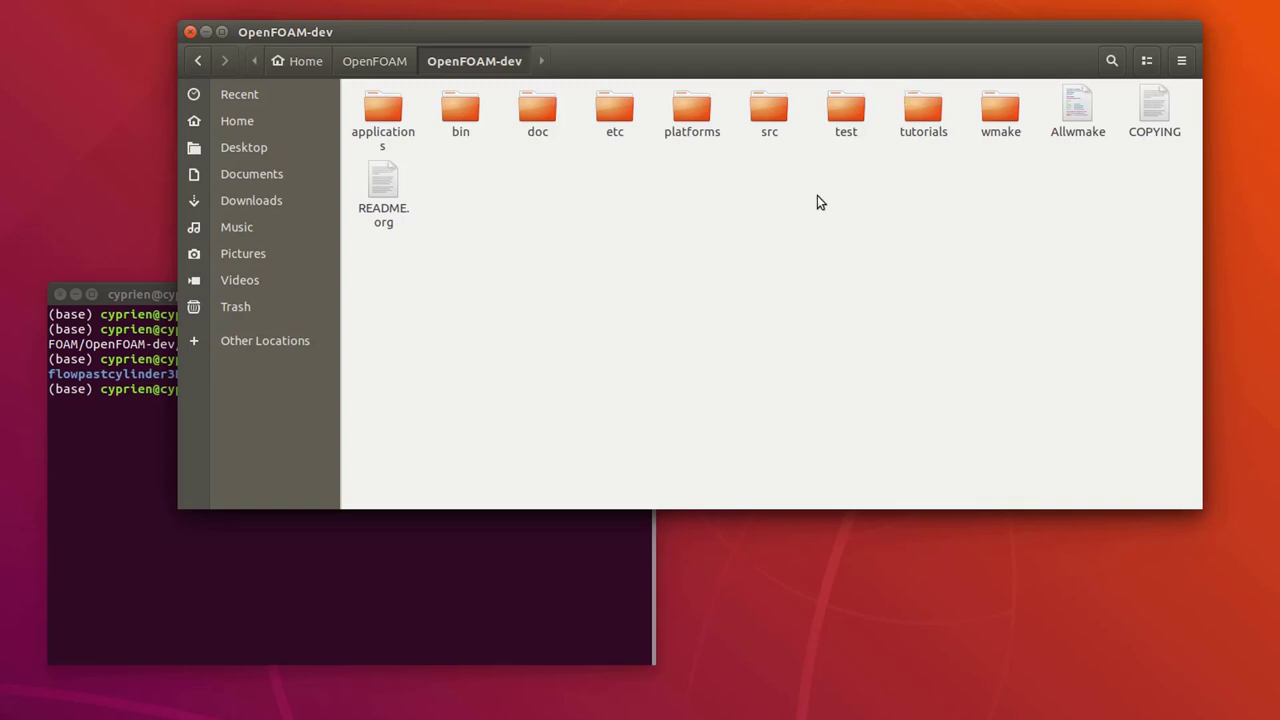
{"action": "right_click", "coordinate": [531, 206]}
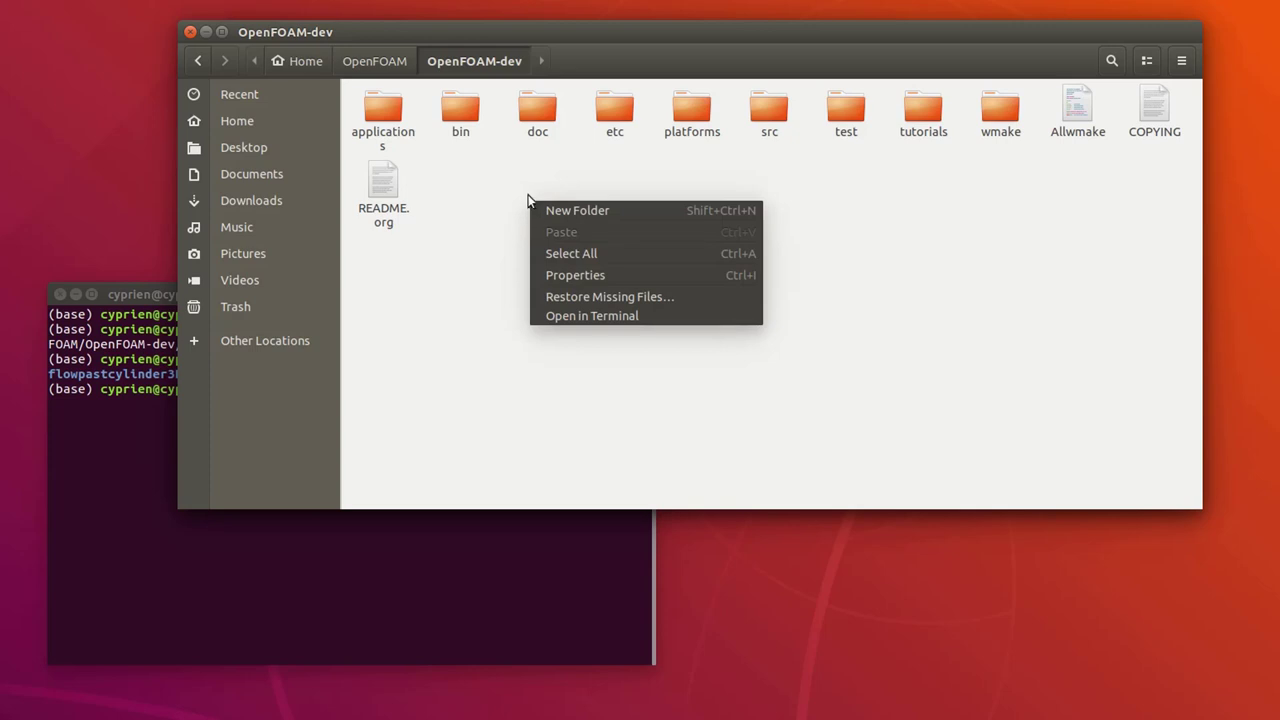
{"action": "left_click", "coordinate": [602, 316]}
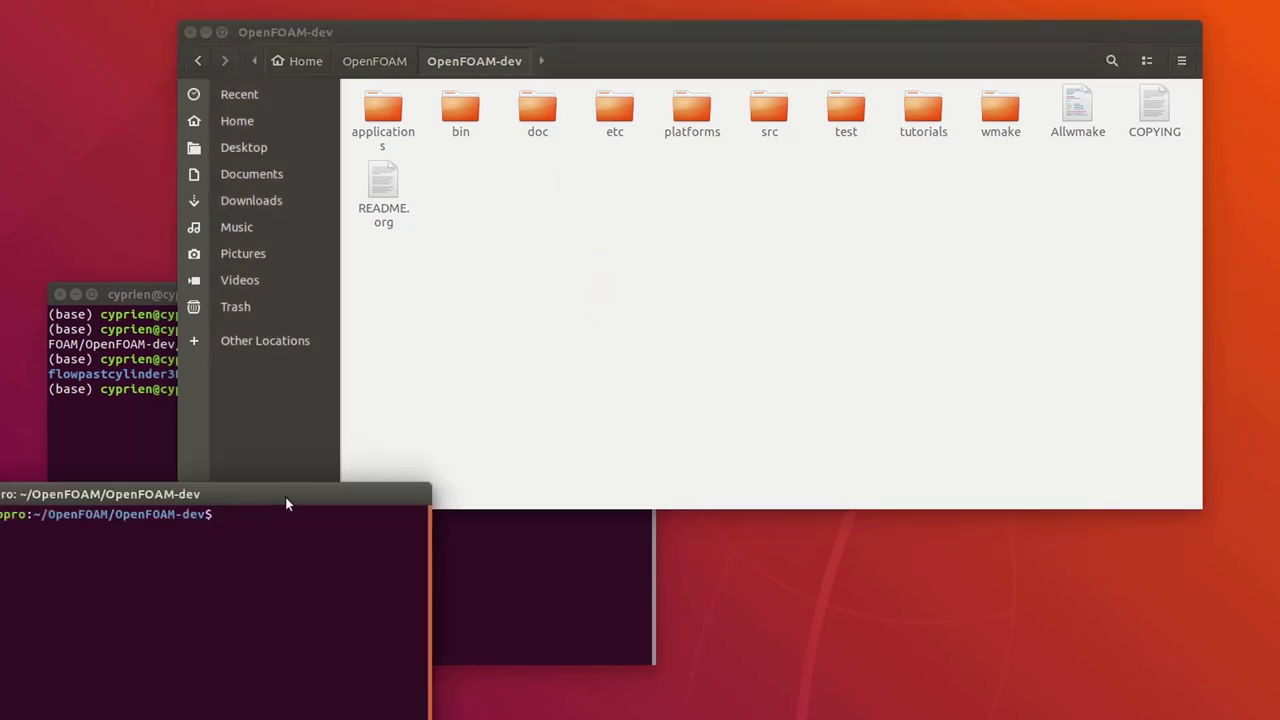
{"action": "left_click_drag", "start_coordinate": [283, 492], "coordinate": [927, 262]}
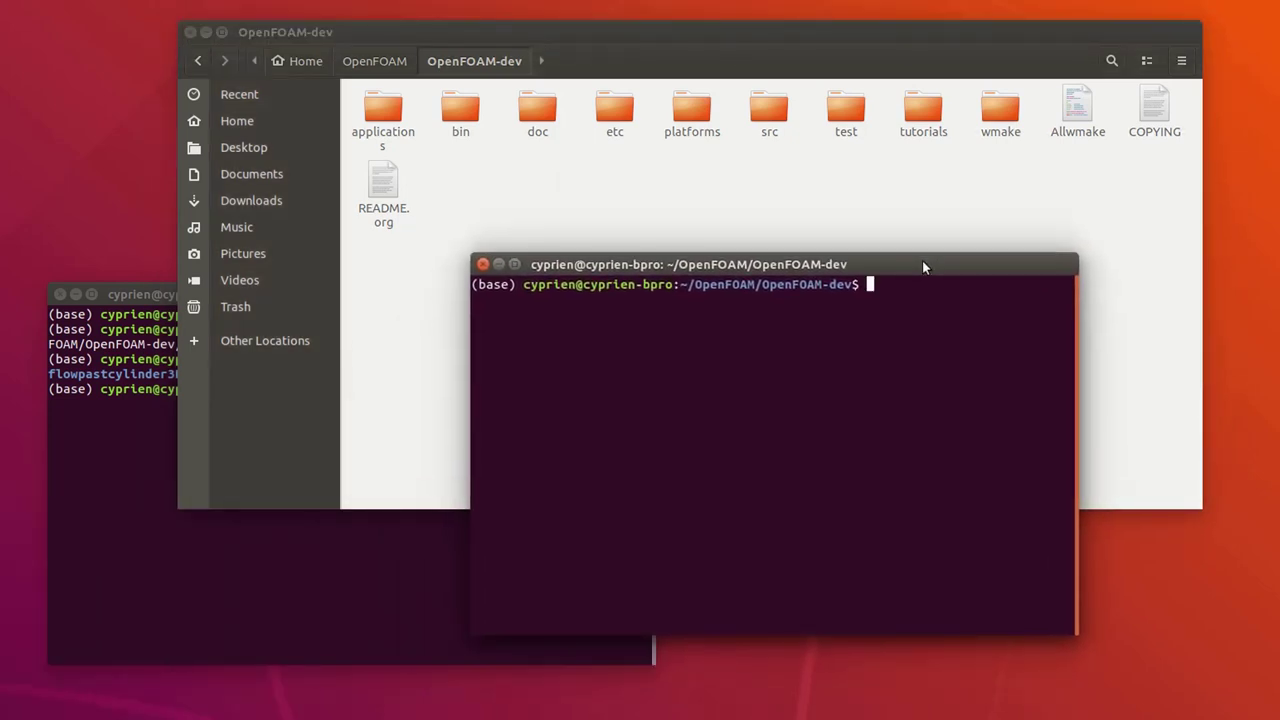
{"action": "type", "text": "locate"}
{"action": "type", "text": "motorBike.obj"}
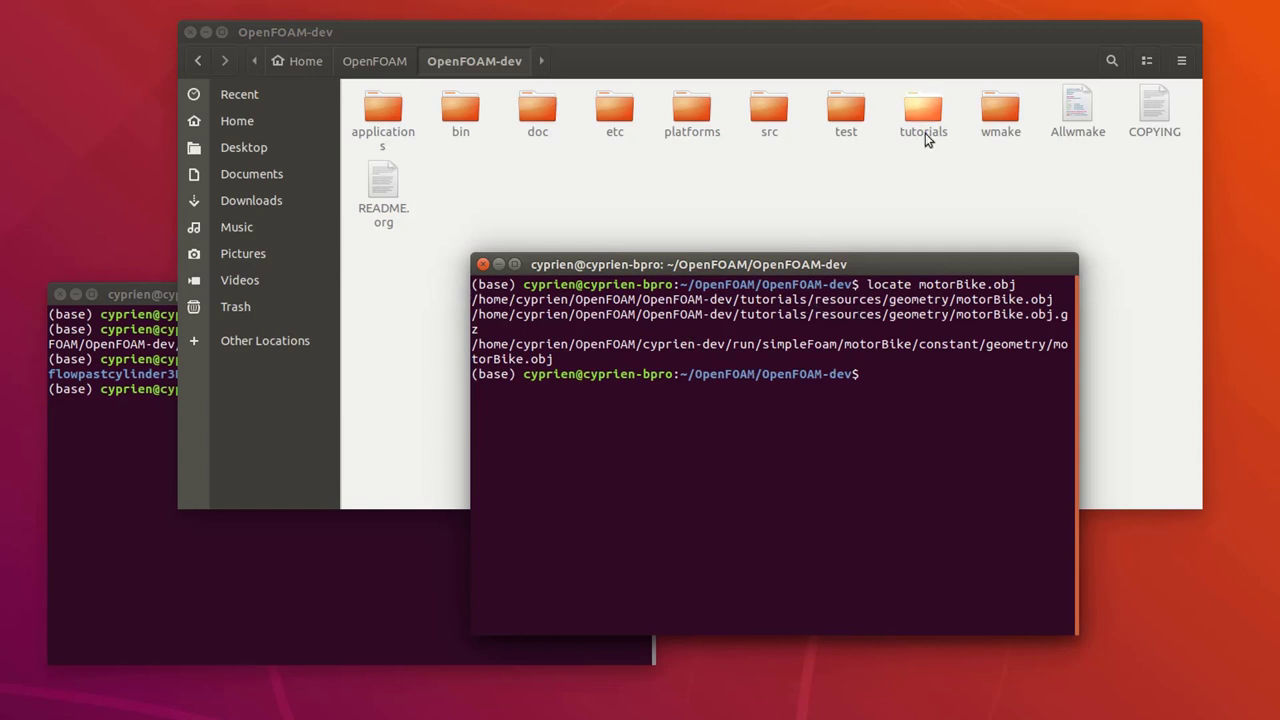
Move motorBike.obj from OpenFOAM-dev/tutorials/resources/geometry to the desktop
{"action": "left_click", "coordinate": [925, 133]}
{"action": "double_click", "coordinate": [920, 103]}
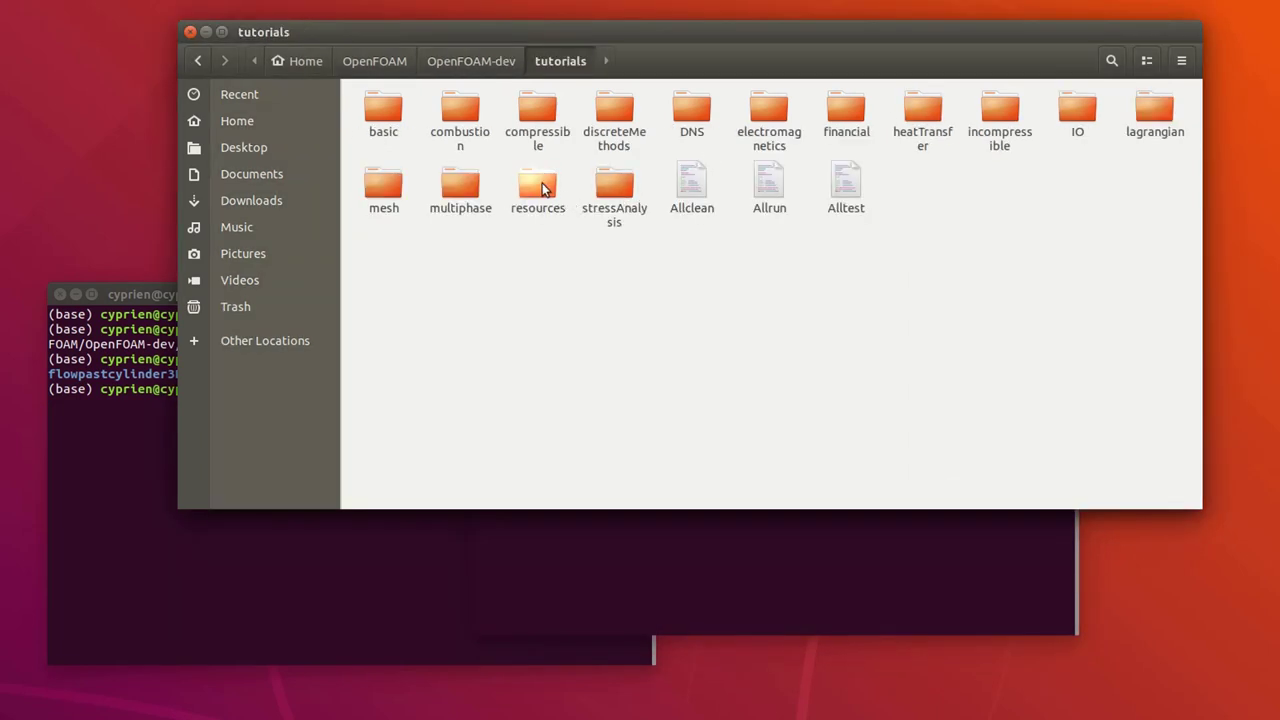
{"action": "double_click", "coordinate": [540, 187]}
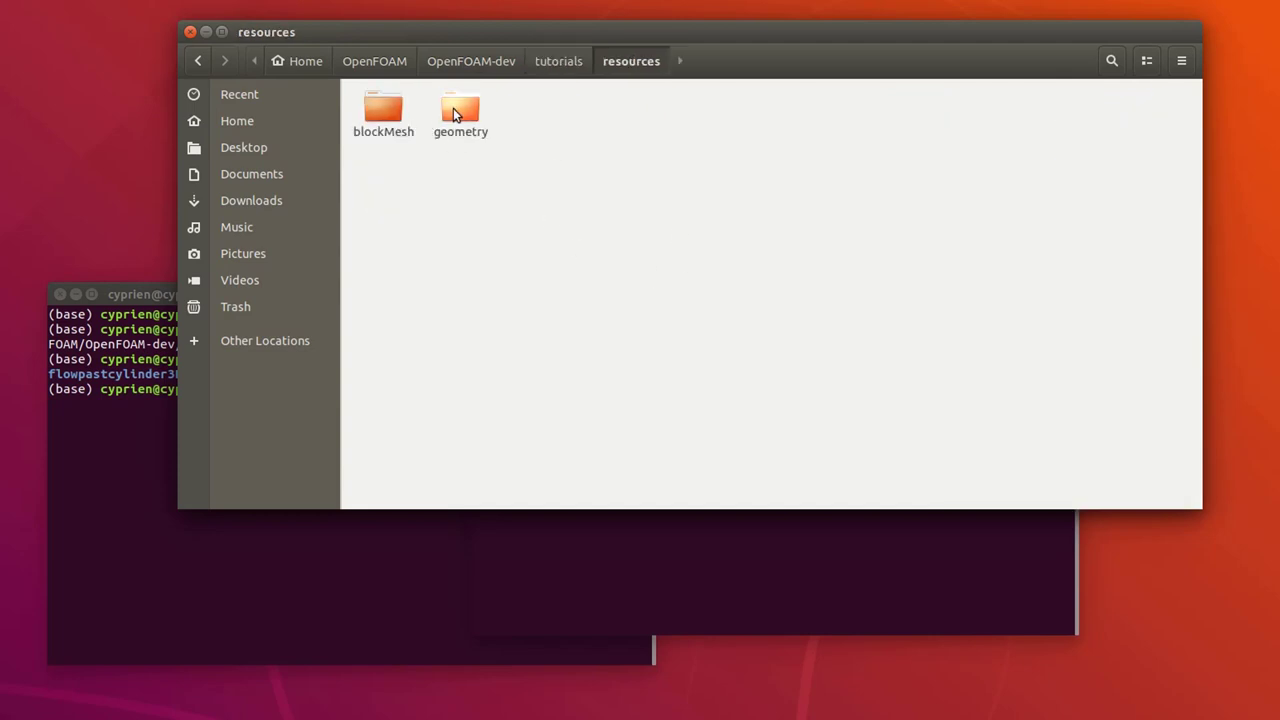
{"action": "double_click", "coordinate": [453, 108]}
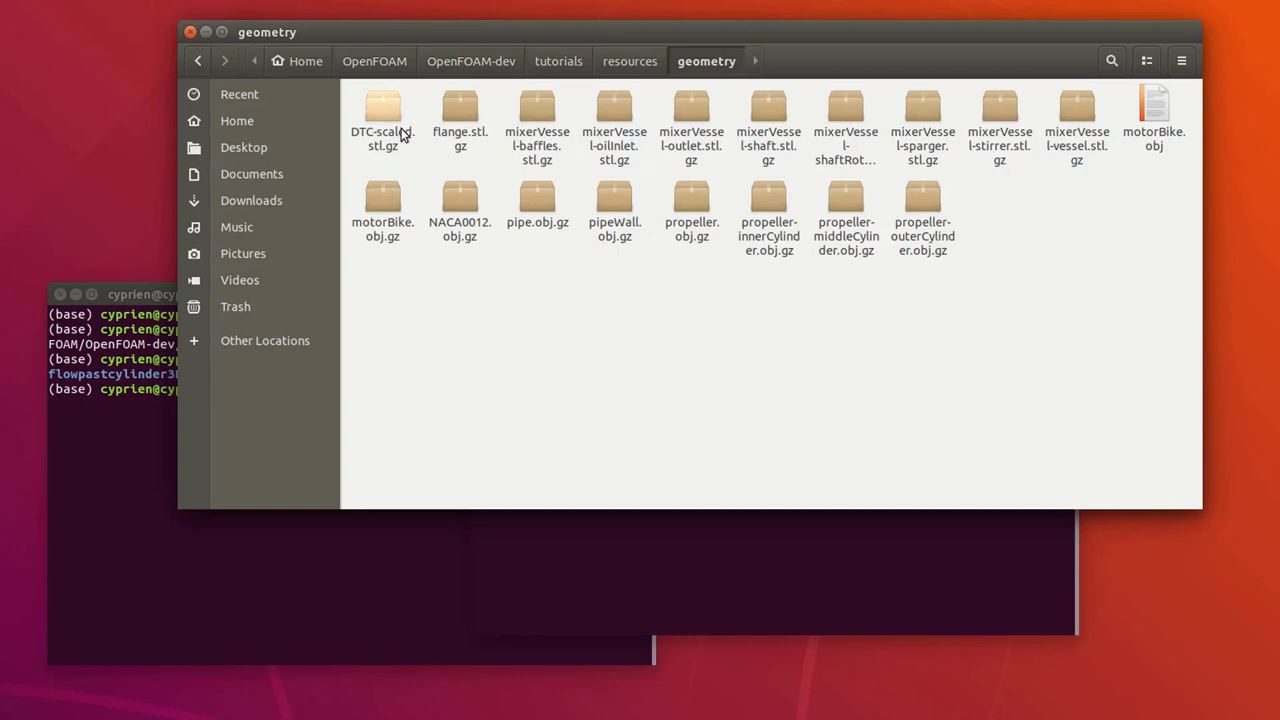
{"action": "left_click", "coordinate": [388, 212]}
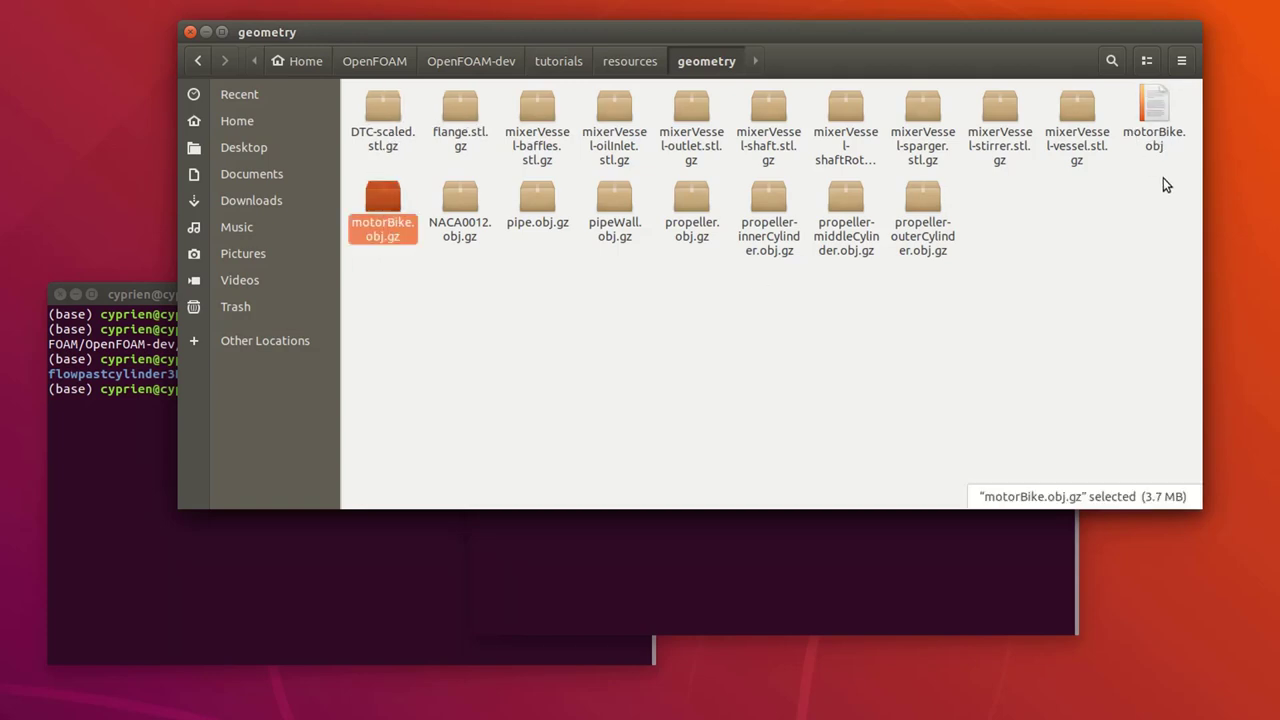
{"action": "left_click_drag", "start_coordinate": [1155, 122], "coordinate": [82, 125]}
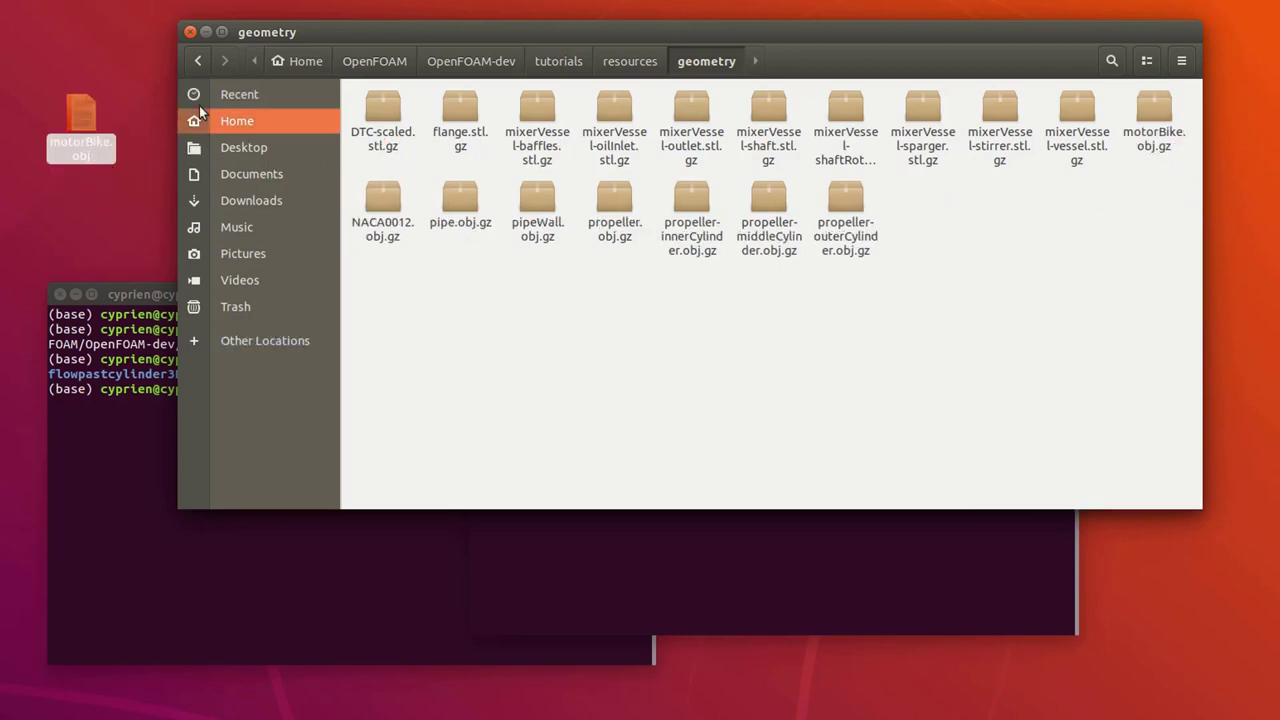
Move motorBike.obj from the desktop into the constant/geometry folder of the motorBike case in the personal run directory
{"action": "left_click", "coordinate": [374, 61]}
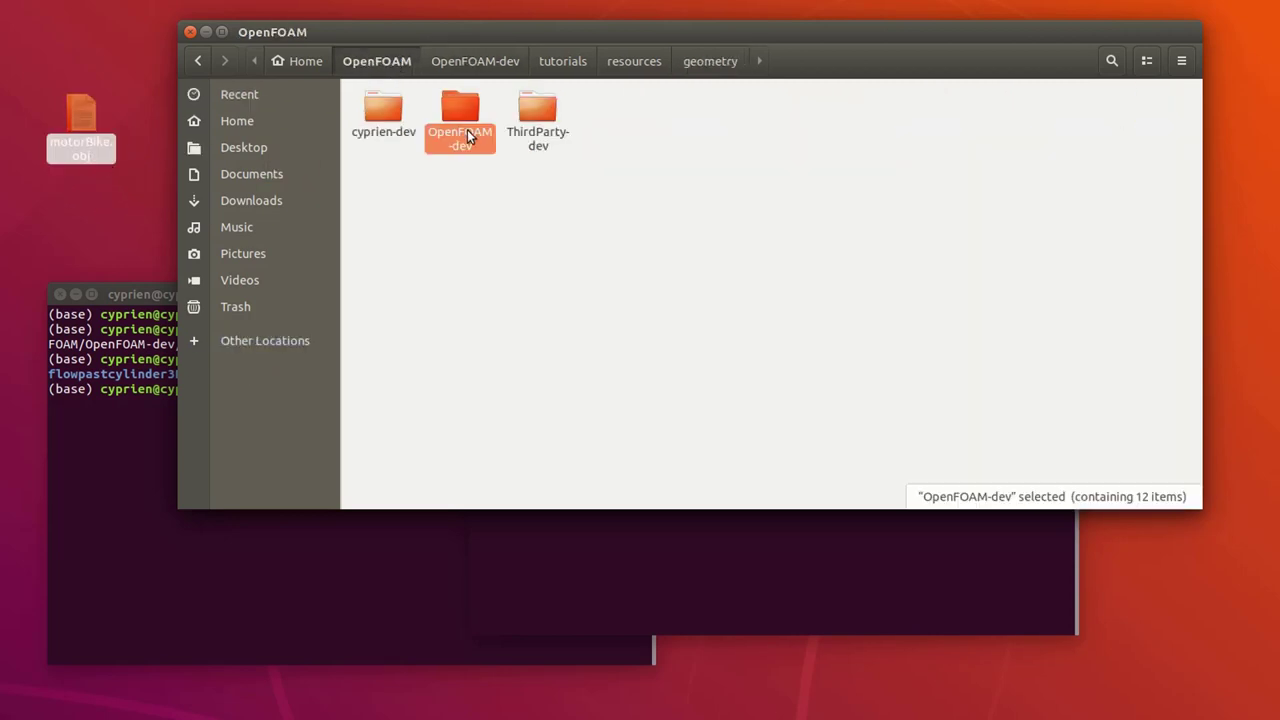
{"action": "double_click", "coordinate": [395, 115]}
{"action": "double_click", "coordinate": [395, 115]}
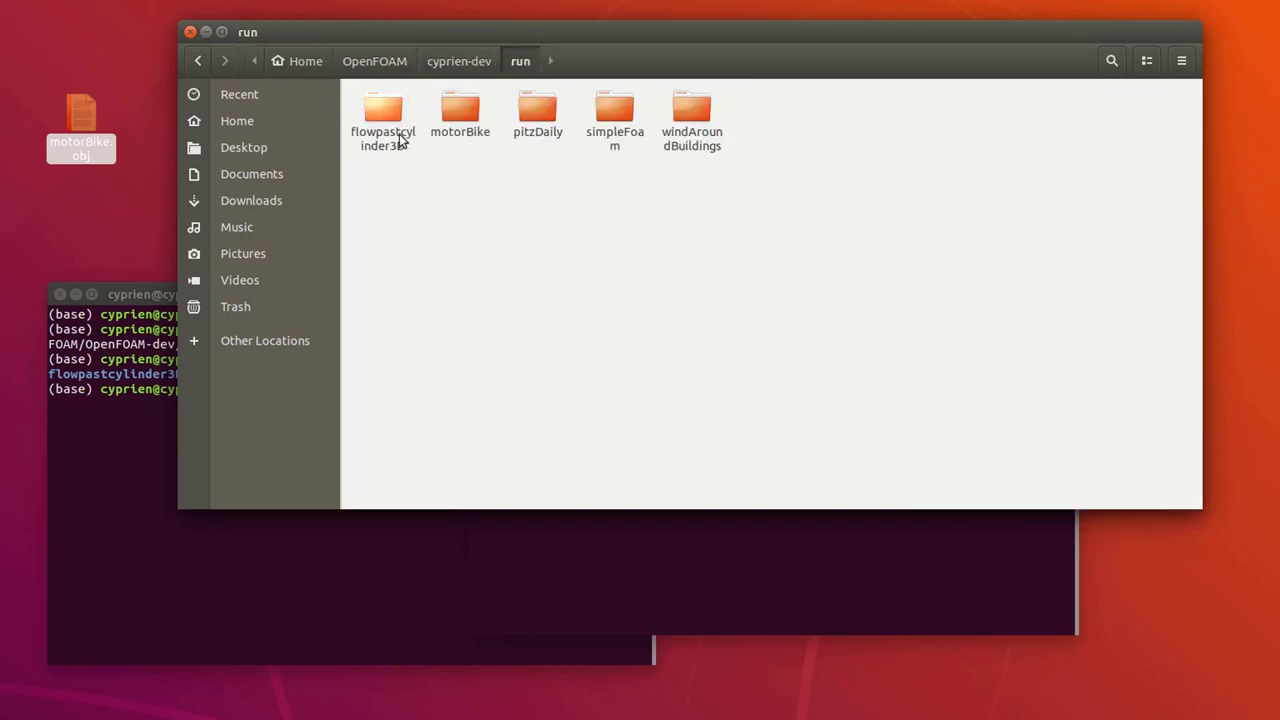
{"action": "left_click", "coordinate": [461, 108]}
{"action": "double_click", "coordinate": [461, 108]}
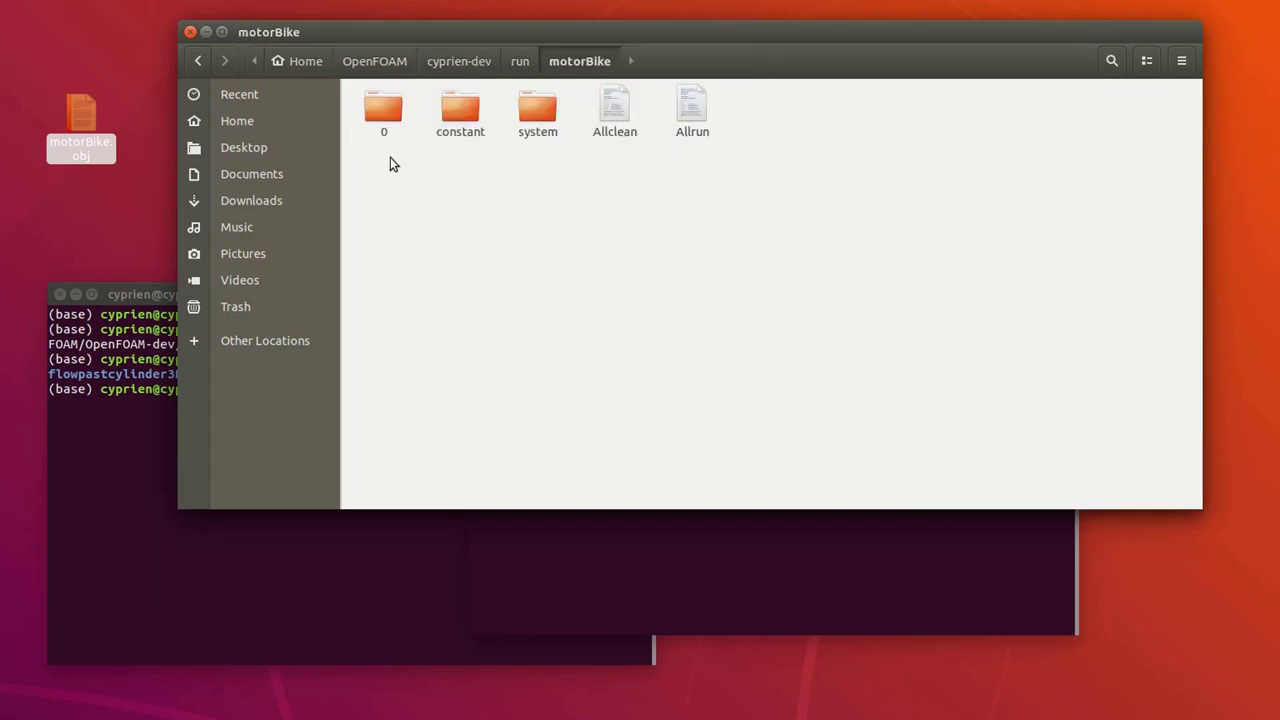
{"action": "double_click", "coordinate": [477, 111]}
{"action": "double_click", "coordinate": [392, 107]}
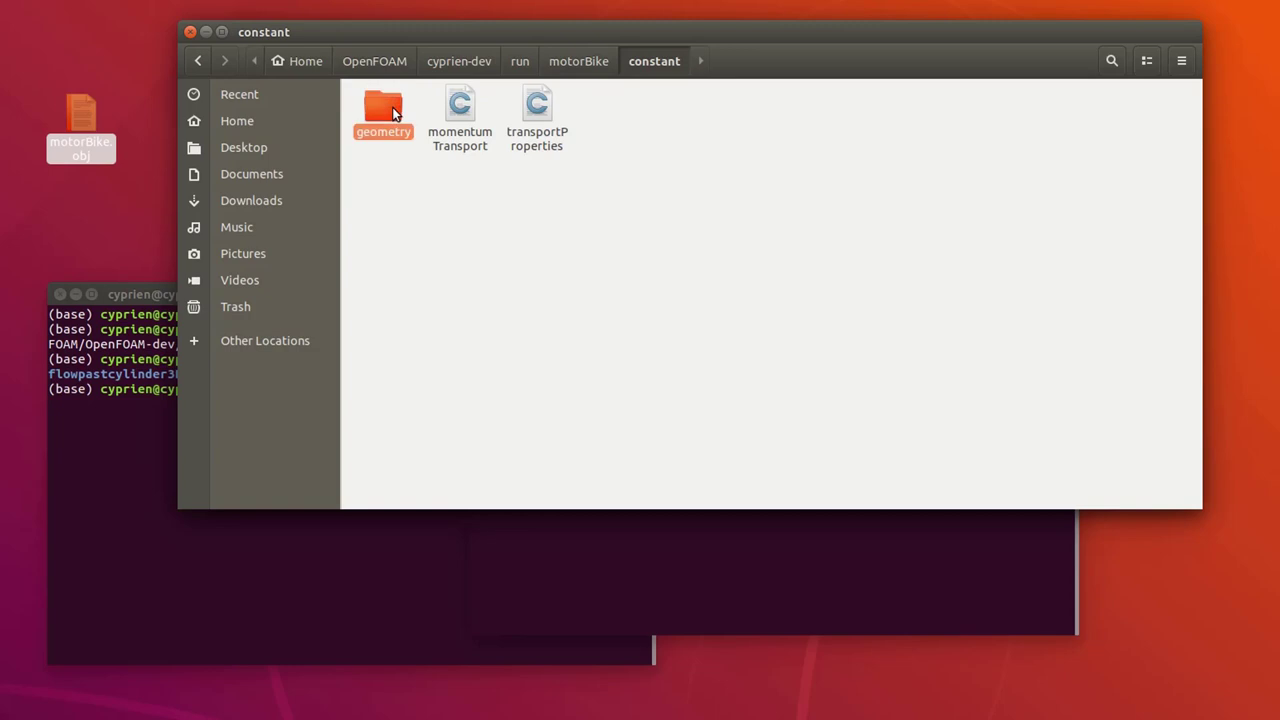
{"action": "left_click_drag", "start_coordinate": [71, 99], "coordinate": [551, 123]}
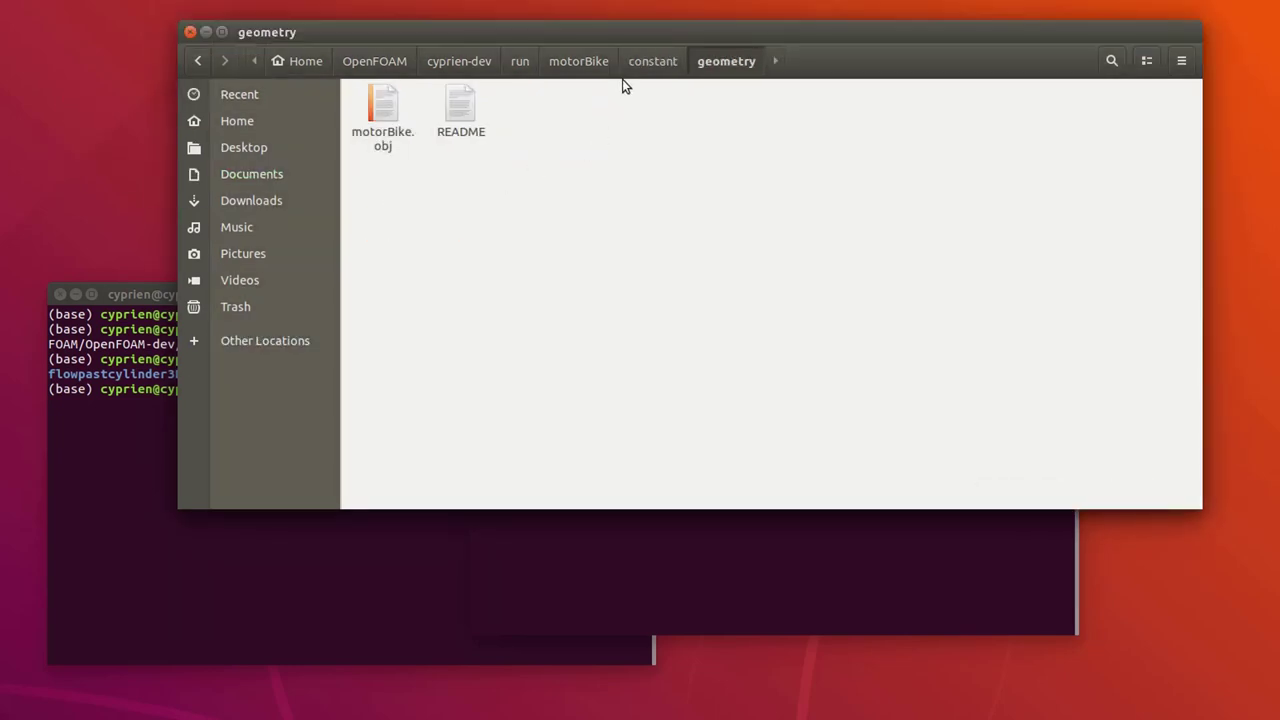
Open the motorBike case's system folder and point out blockMeshDict, snappyHexMeshDict and surfaceFeaturesDict
{"action": "left_click", "coordinate": [653, 62]}
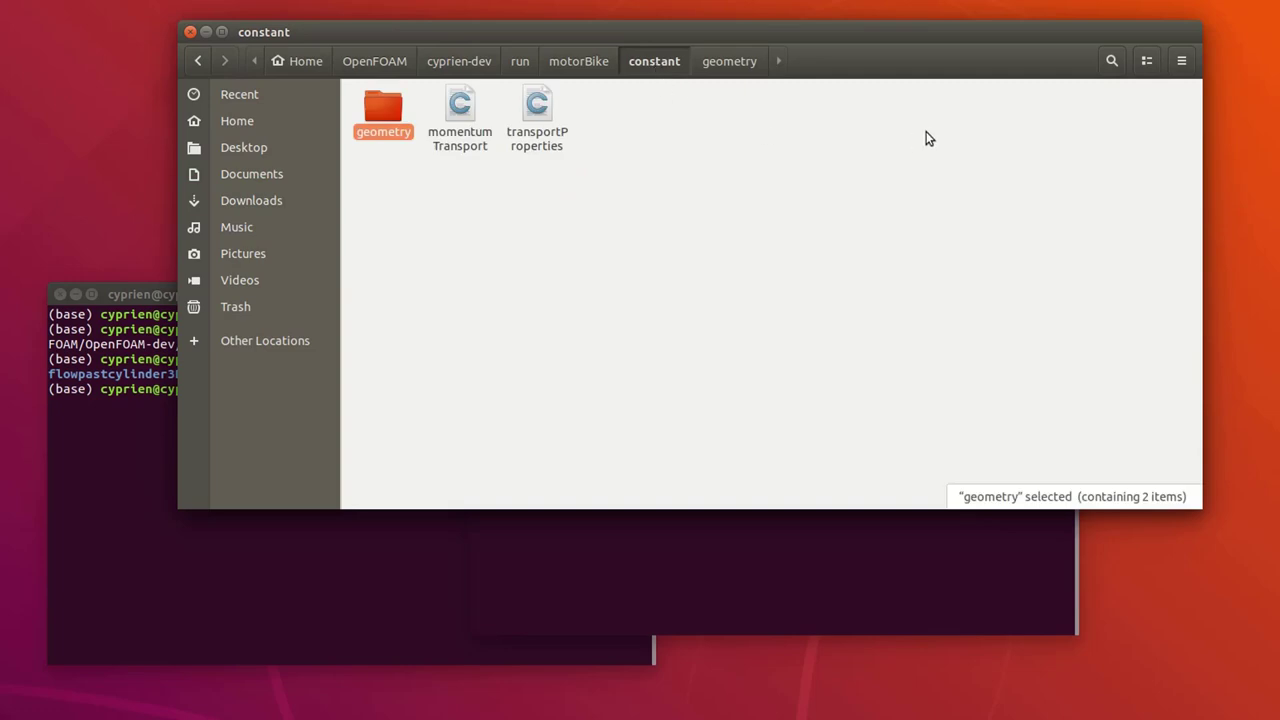
{"action": "left_click", "coordinate": [583, 60]}
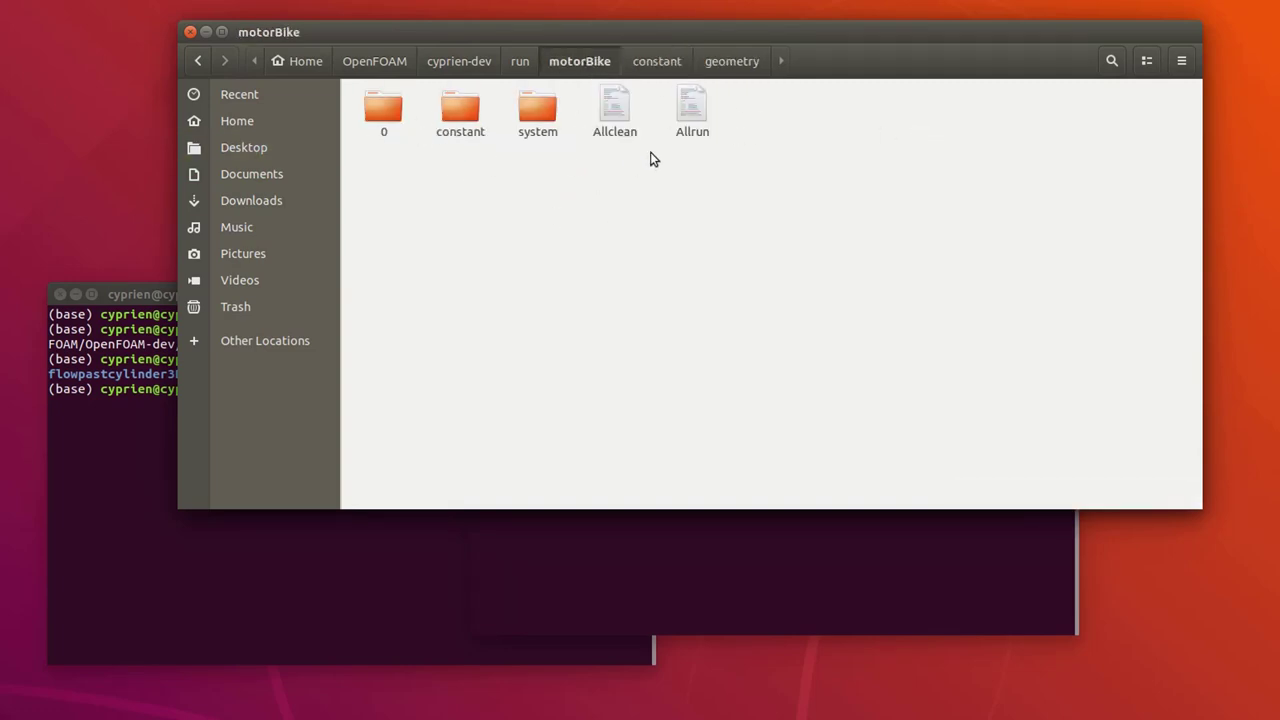
{"action": "double_click", "coordinate": [537, 110]}
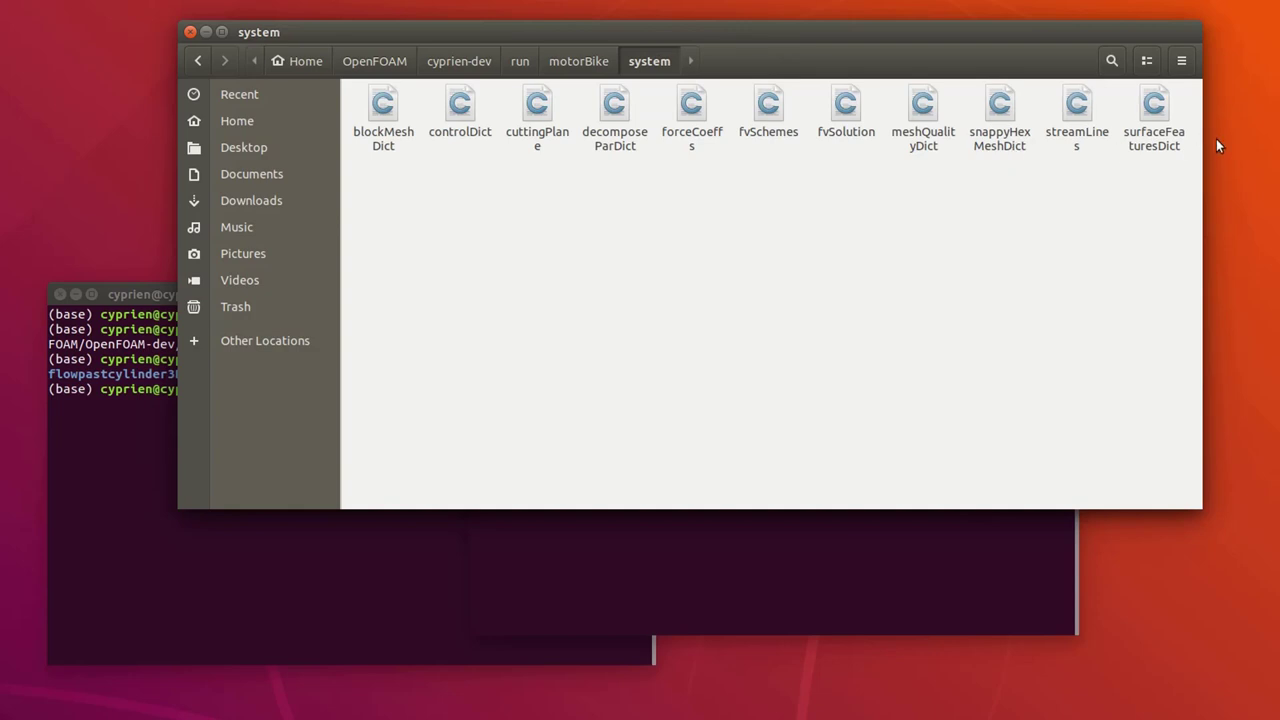
{"action": "left_click", "coordinate": [383, 105]}
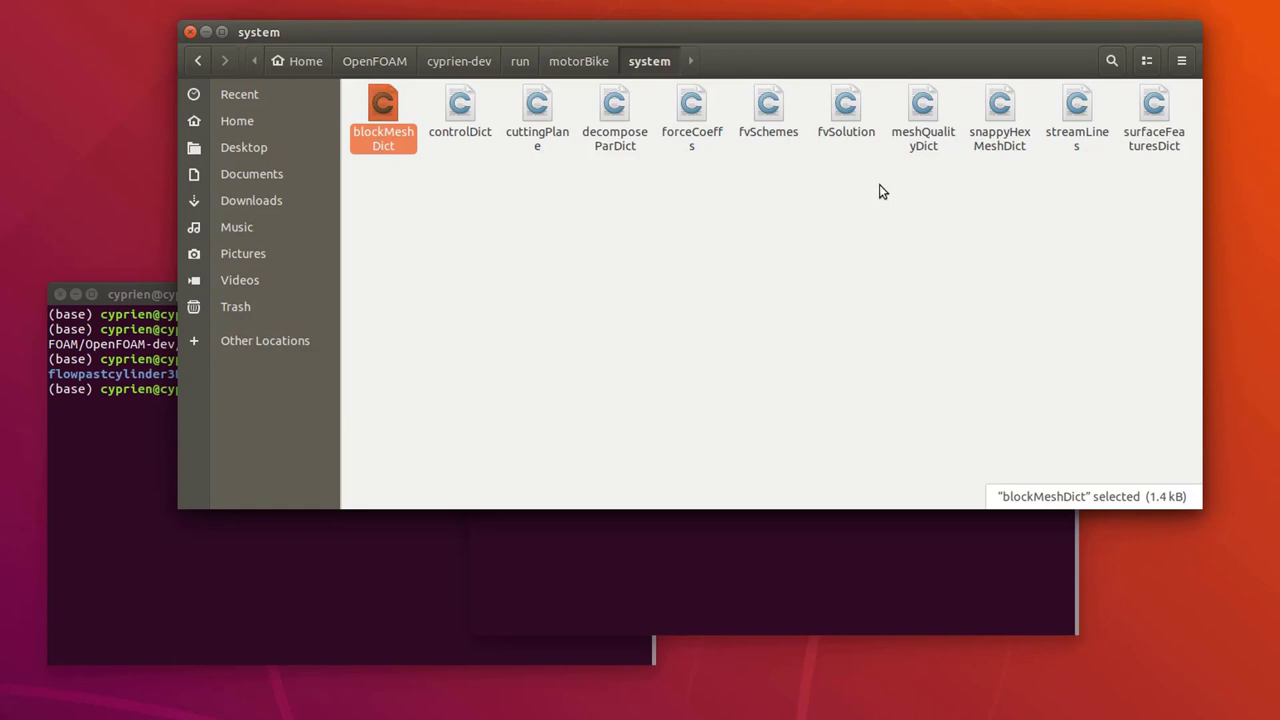
{"action": "left_click", "coordinate": [1001, 130]}
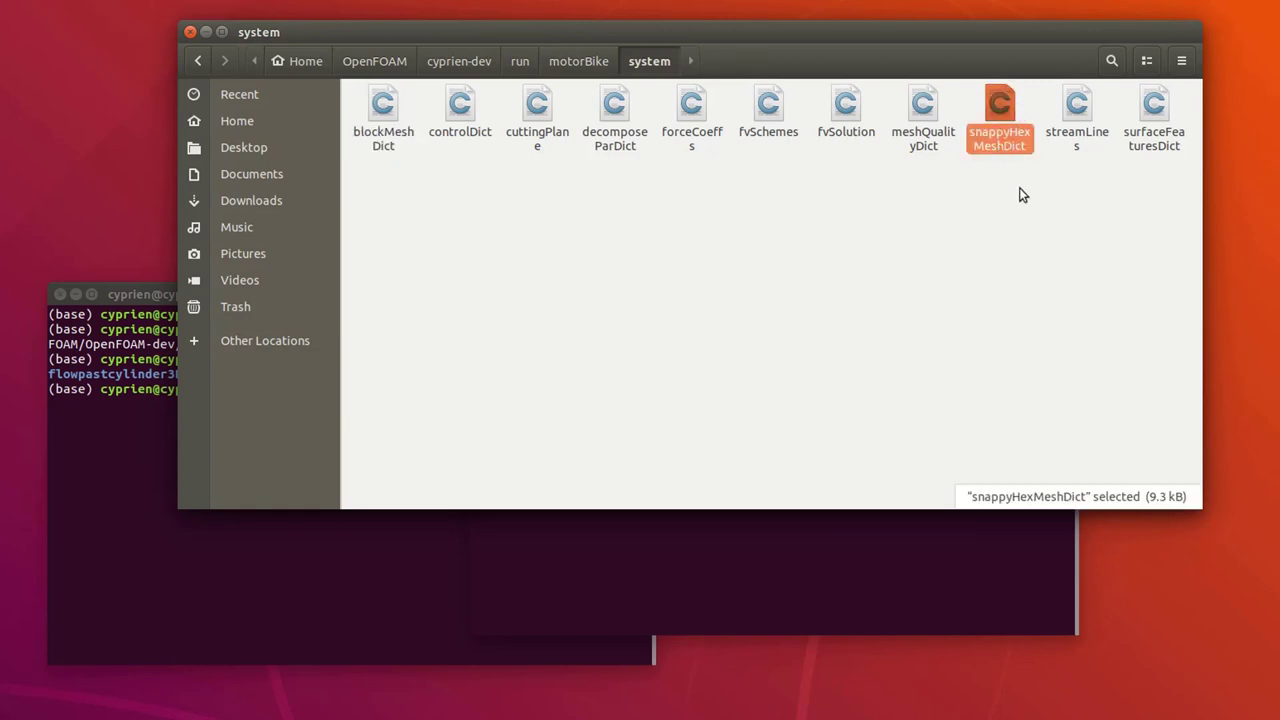
{"action": "left_click", "coordinate": [1155, 114]}
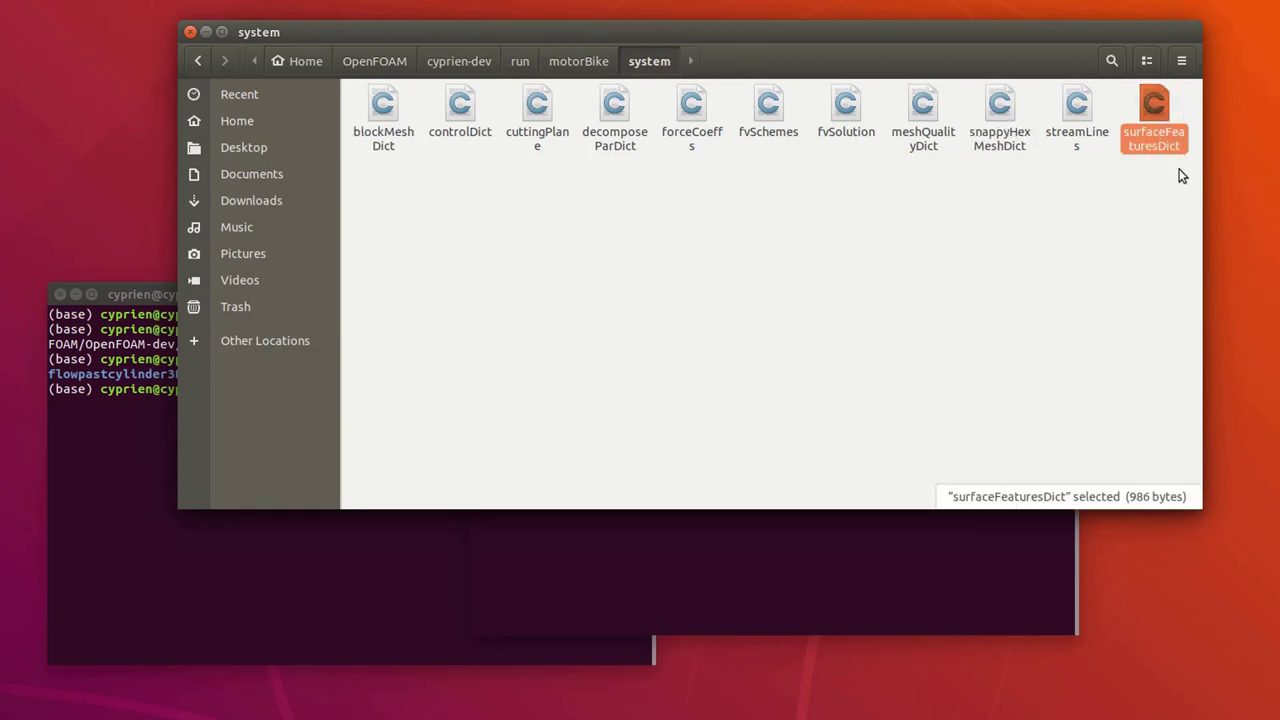
{"action": "left_click", "coordinate": [1134, 191]}
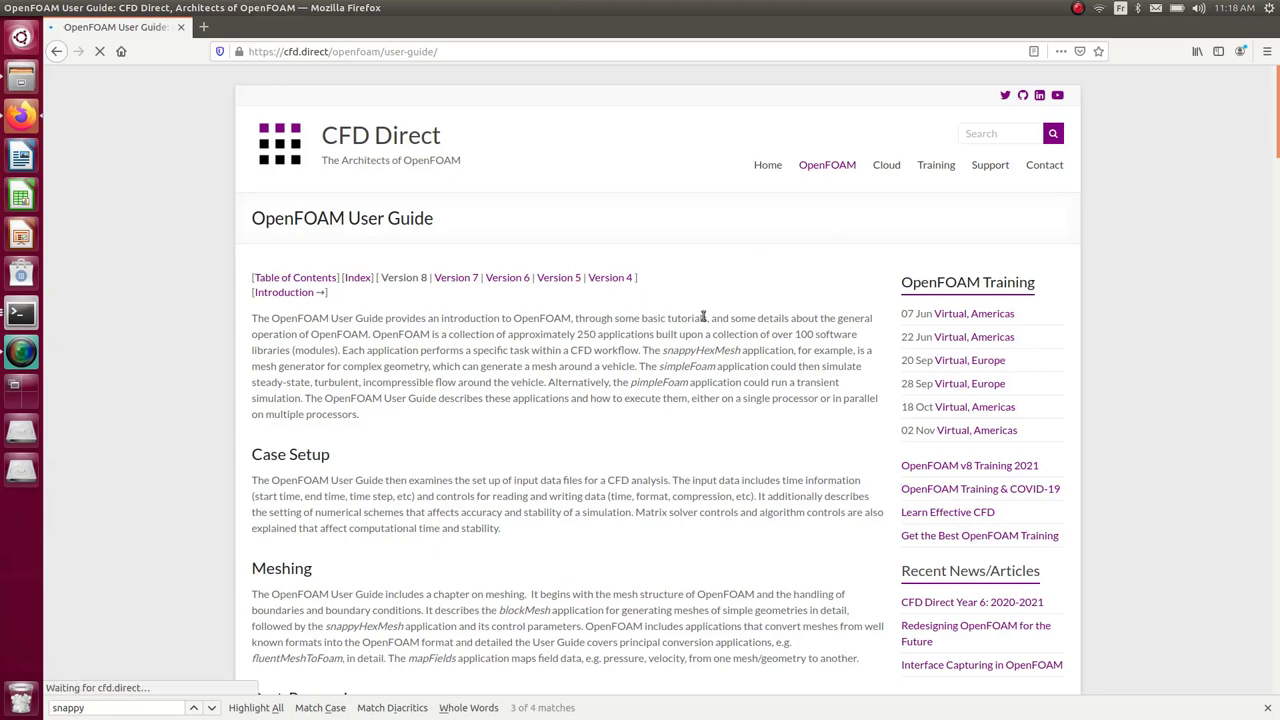
In the OpenFOAM User Guide in Firefox, find and open section 5.4, Mesh generation with the snappyHexMesh utility
{"action": "scroll", "coordinate": [705, 315], "scroll_direction": "down", "scroll_amount": 10}
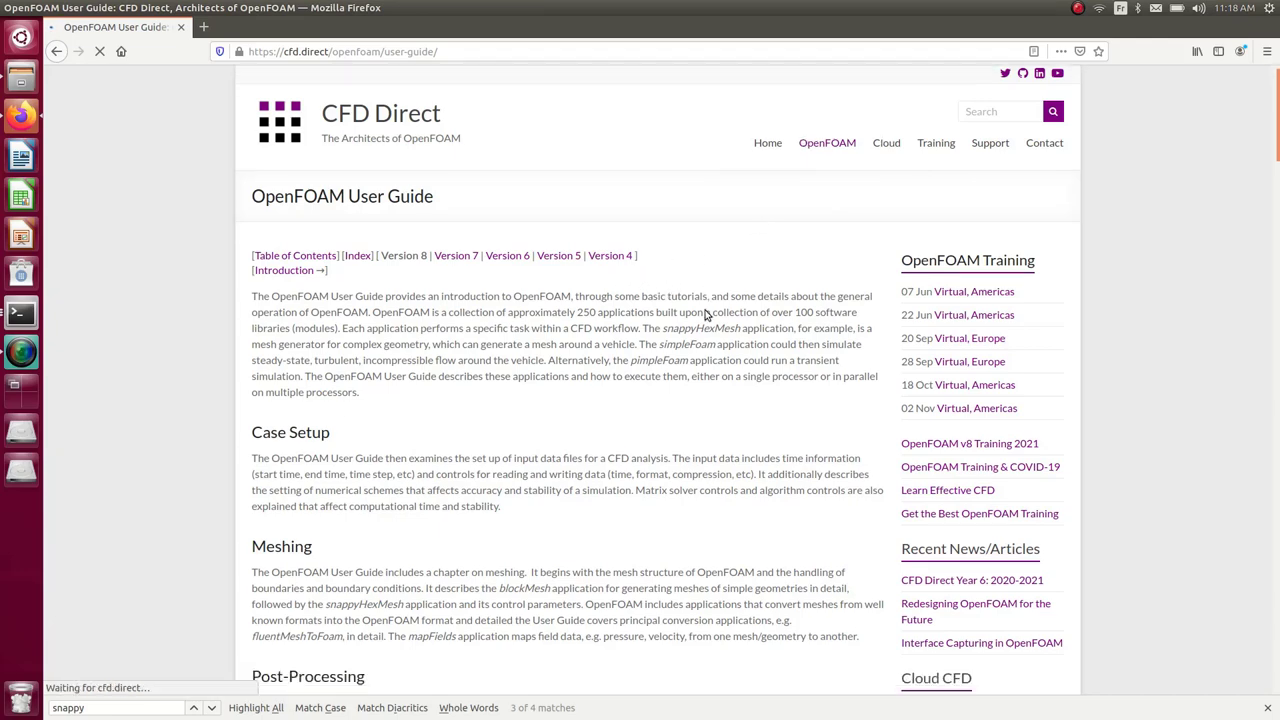
{"action": "scroll", "coordinate": [705, 315], "scroll_direction": "down", "scroll_amount": 10}
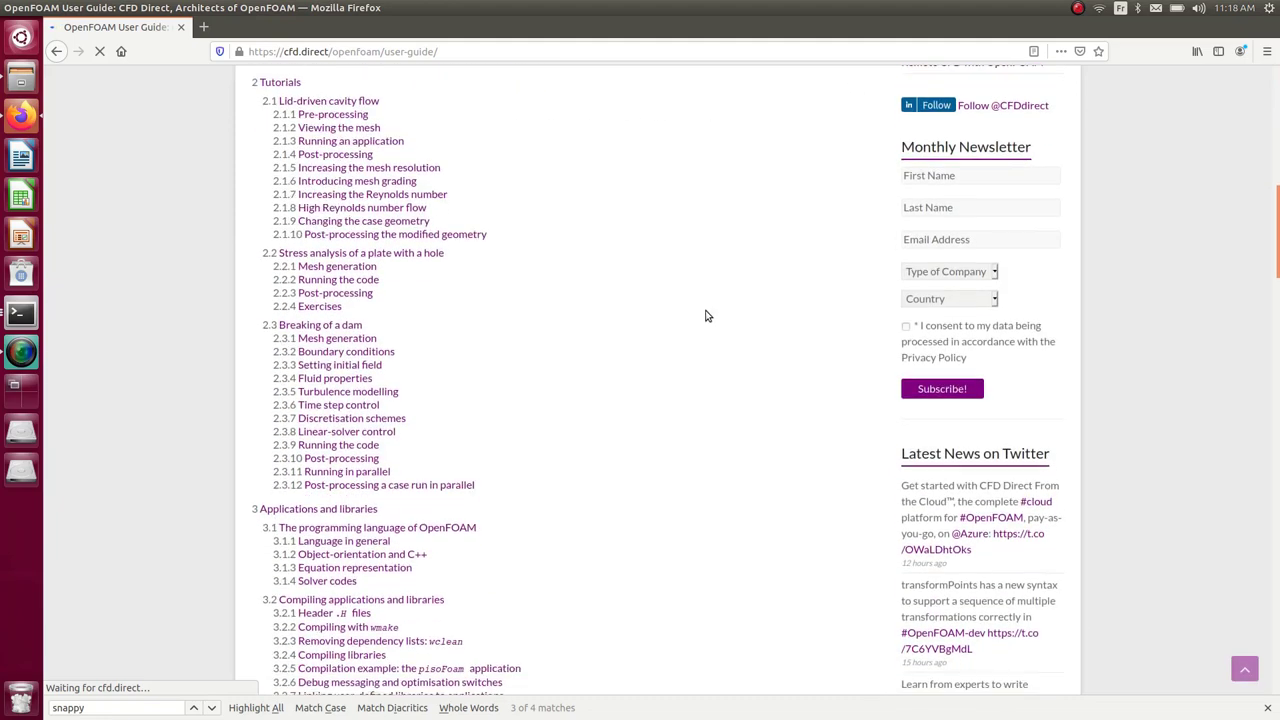
{"action": "scroll", "coordinate": [705, 314], "scroll_direction": "down", "scroll_amount": 10}
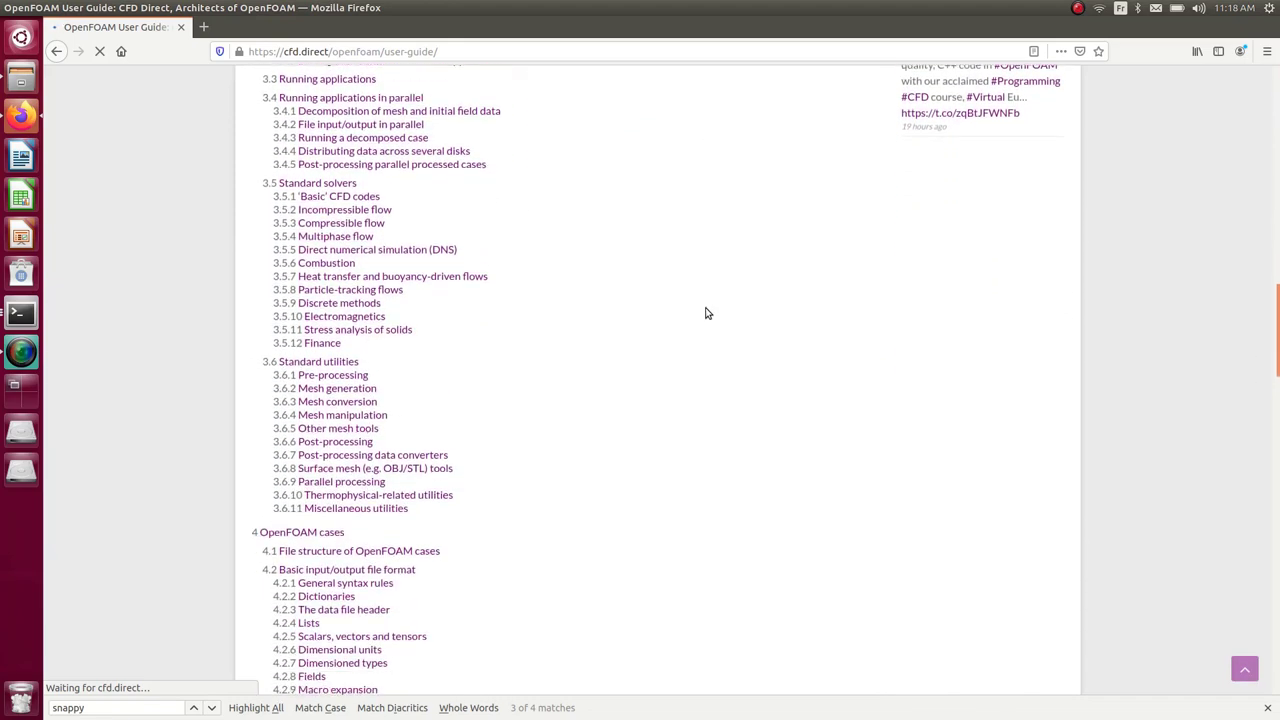
{"action": "scroll", "coordinate": [705, 314], "scroll_direction": "down", "scroll_amount": 5}
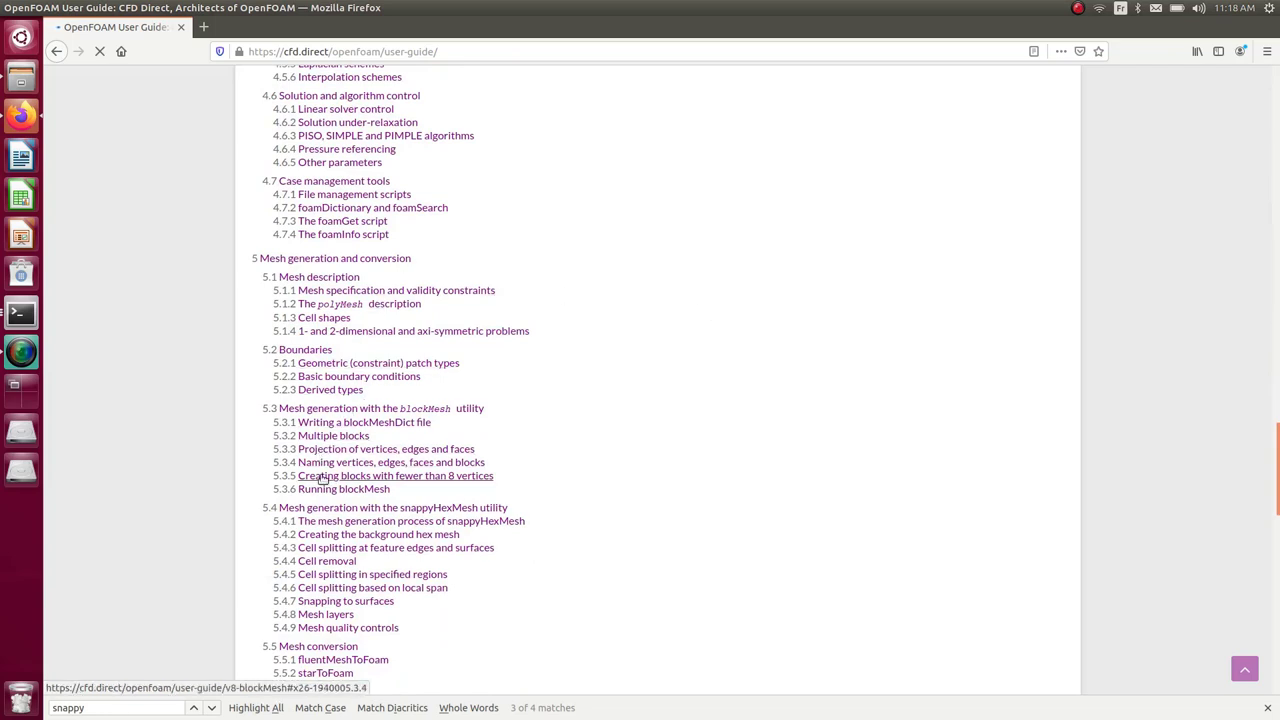
{"action": "scroll", "coordinate": [330, 490], "scroll_direction": "down", "scroll_amount": 2}
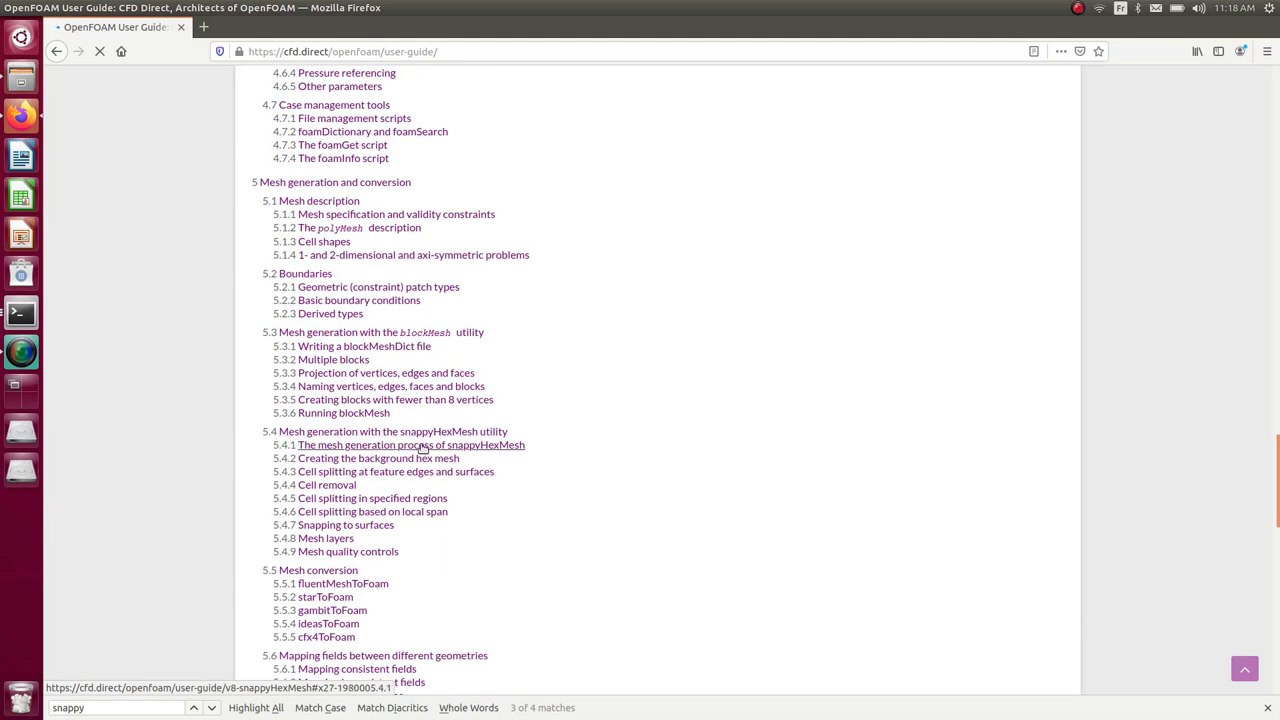
{"action": "left_click", "coordinate": [393, 436]}
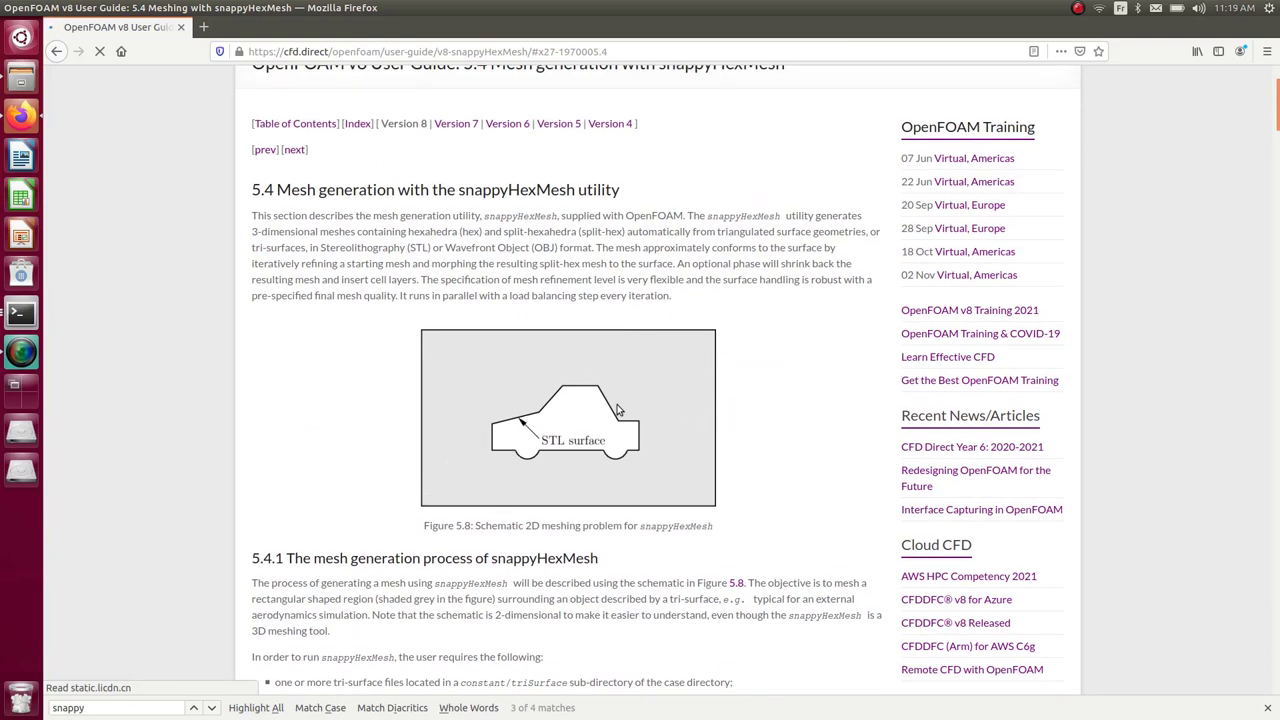
Review the snappyHexMesh requirements, the geometry example, background hex mesh creation, and cell splitting at feature edges and surfaces
{"action": "scroll", "coordinate": [617, 410], "scroll_direction": "down", "scroll_amount": 5}
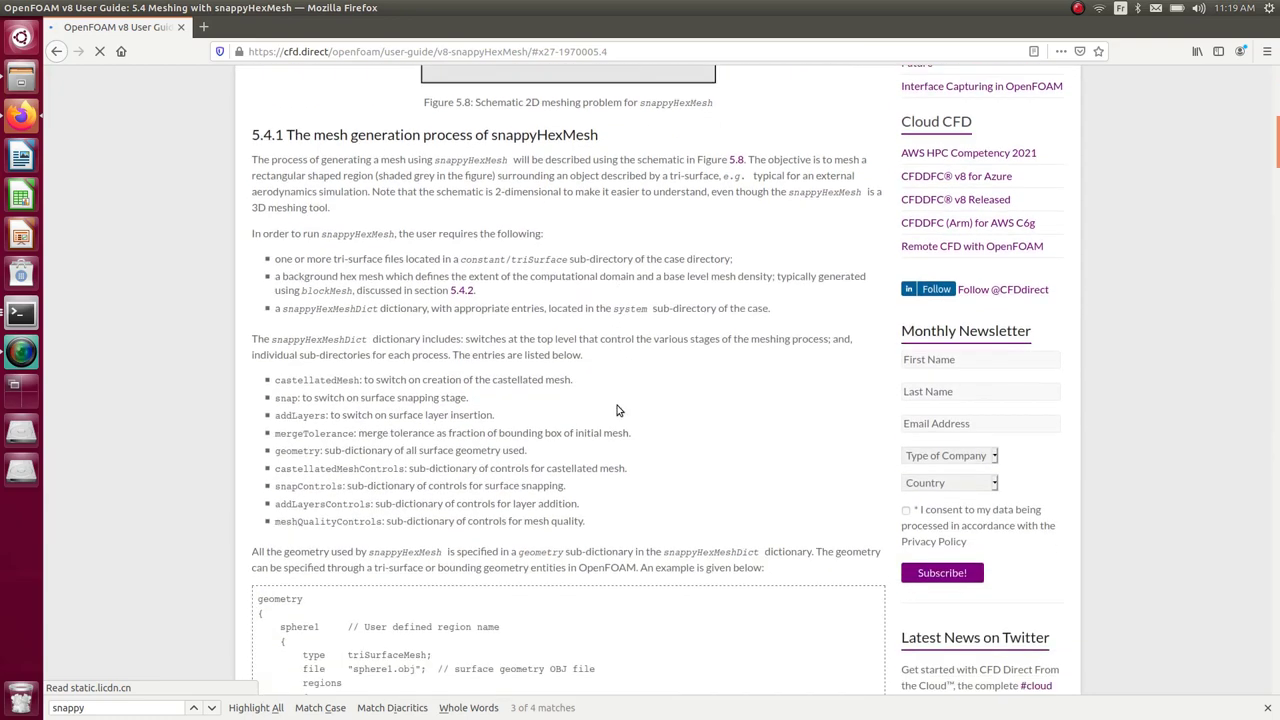
{"action": "scroll", "coordinate": [617, 410], "scroll_direction": "down", "scroll_amount": 7}
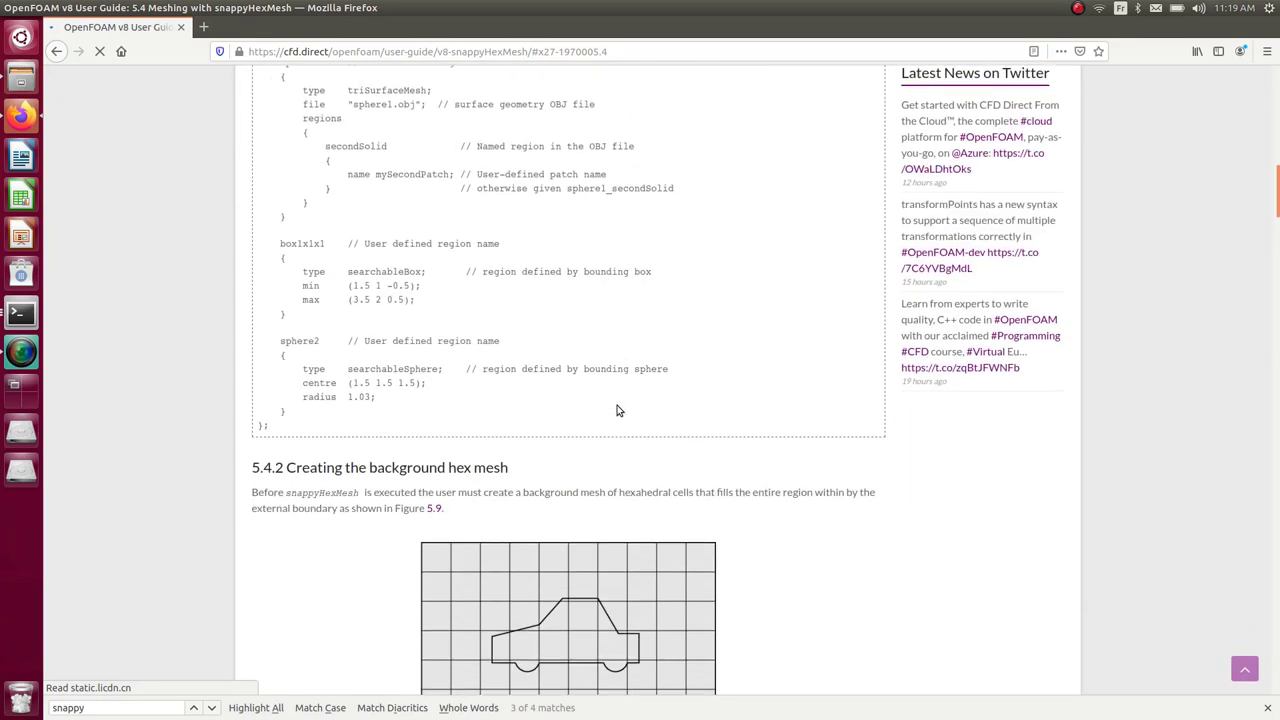
{"action": "scroll", "coordinate": [617, 410], "scroll_direction": "up", "scroll_amount": 1}
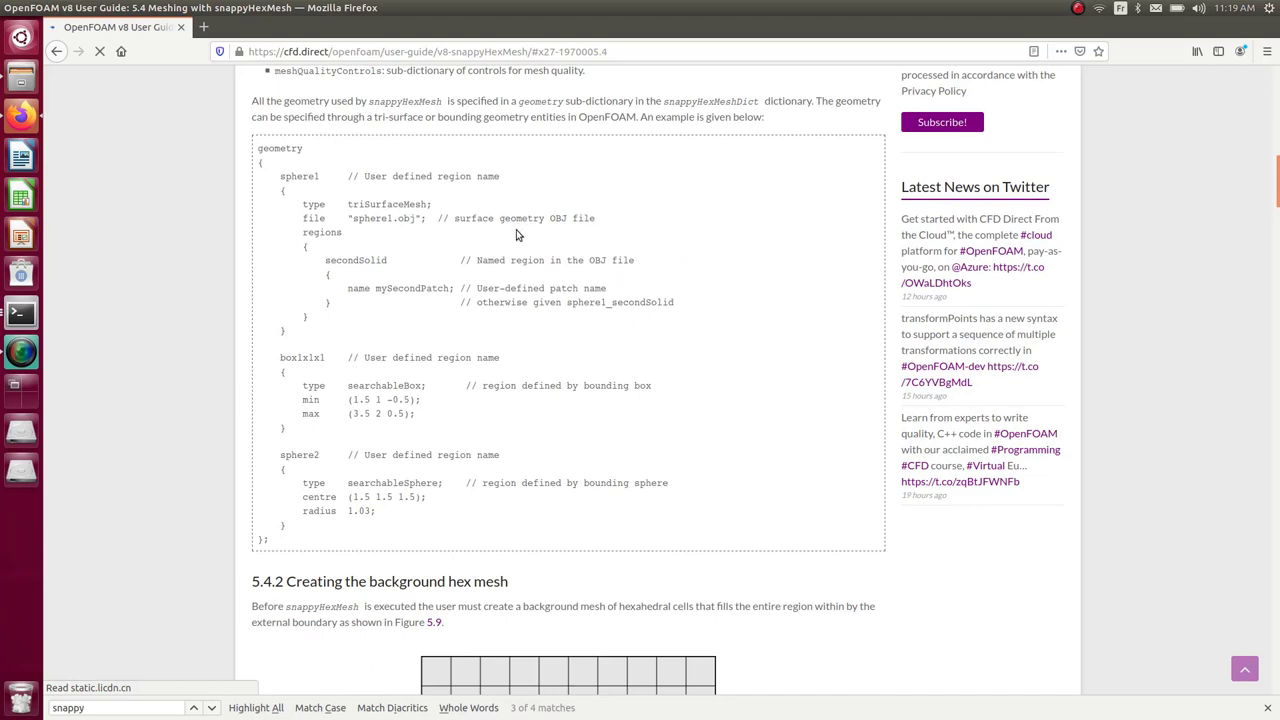
{"action": "scroll", "coordinate": [478, 440], "scroll_direction": "down", "scroll_amount": 3}
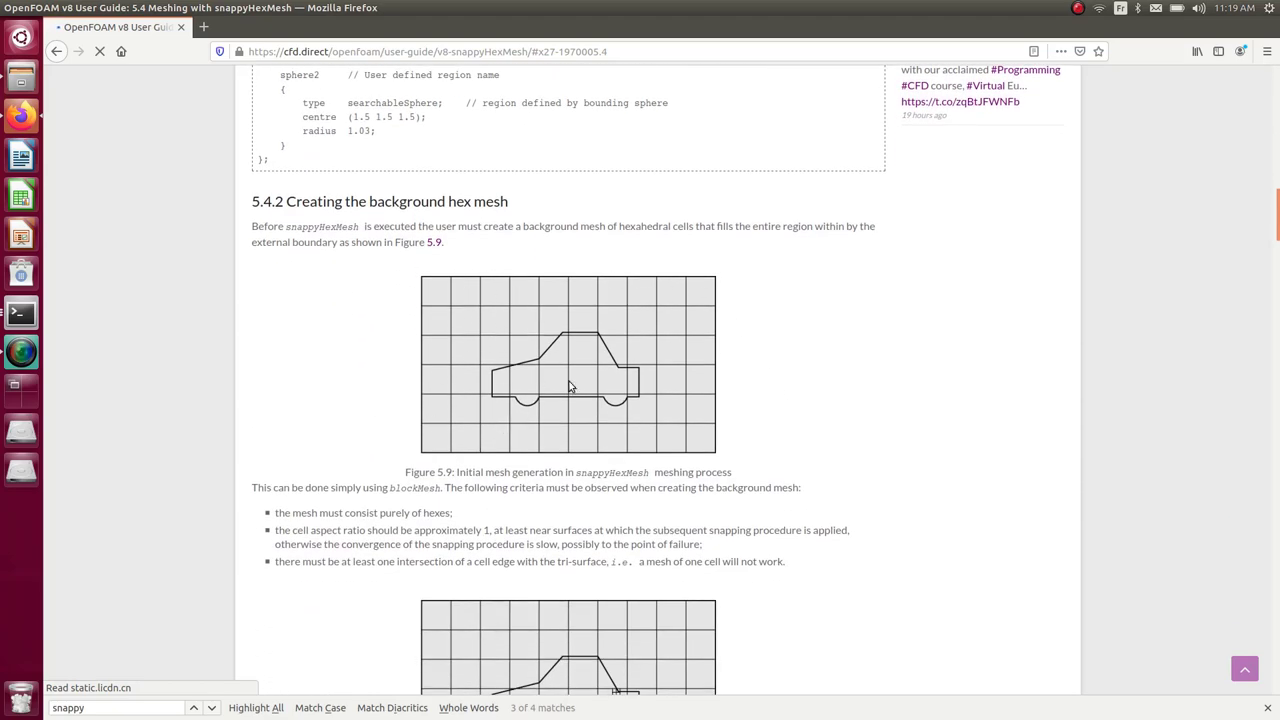
{"action": "scroll", "coordinate": [656, 424], "scroll_direction": "down", "scroll_amount": 2}
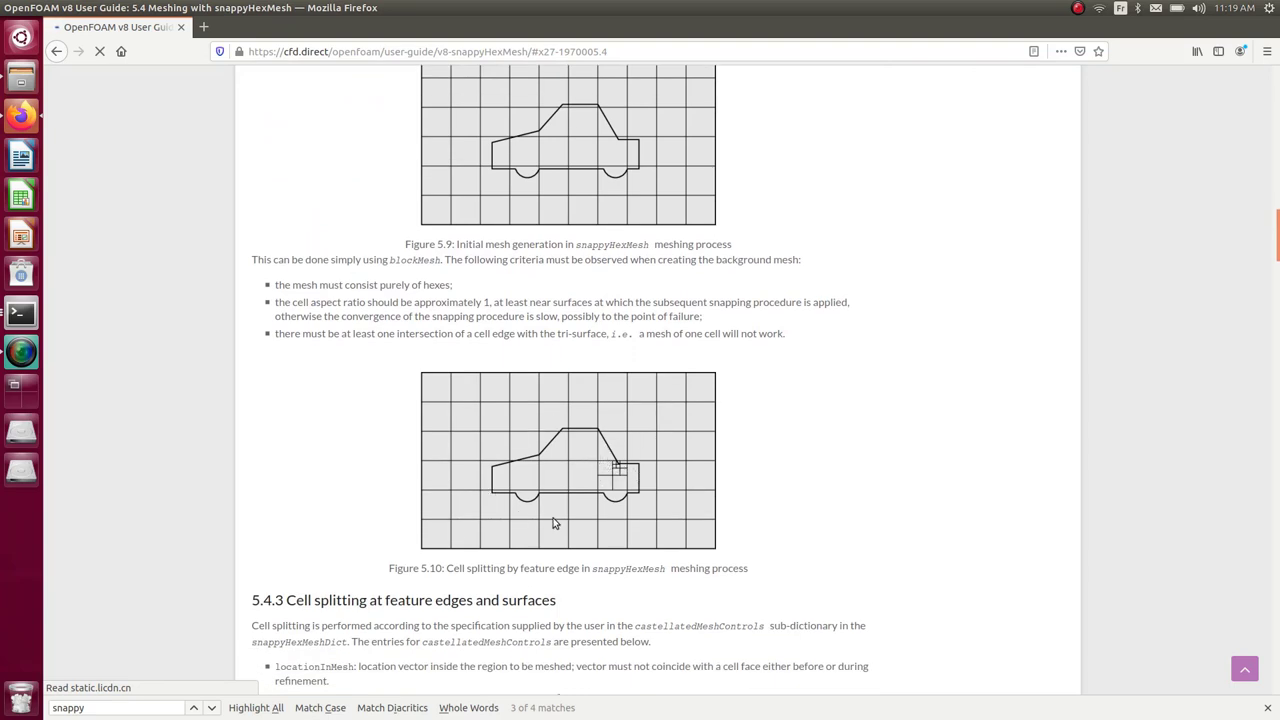
{"action": "scroll", "coordinate": [646, 497], "scroll_direction": "down", "scroll_amount": 10}
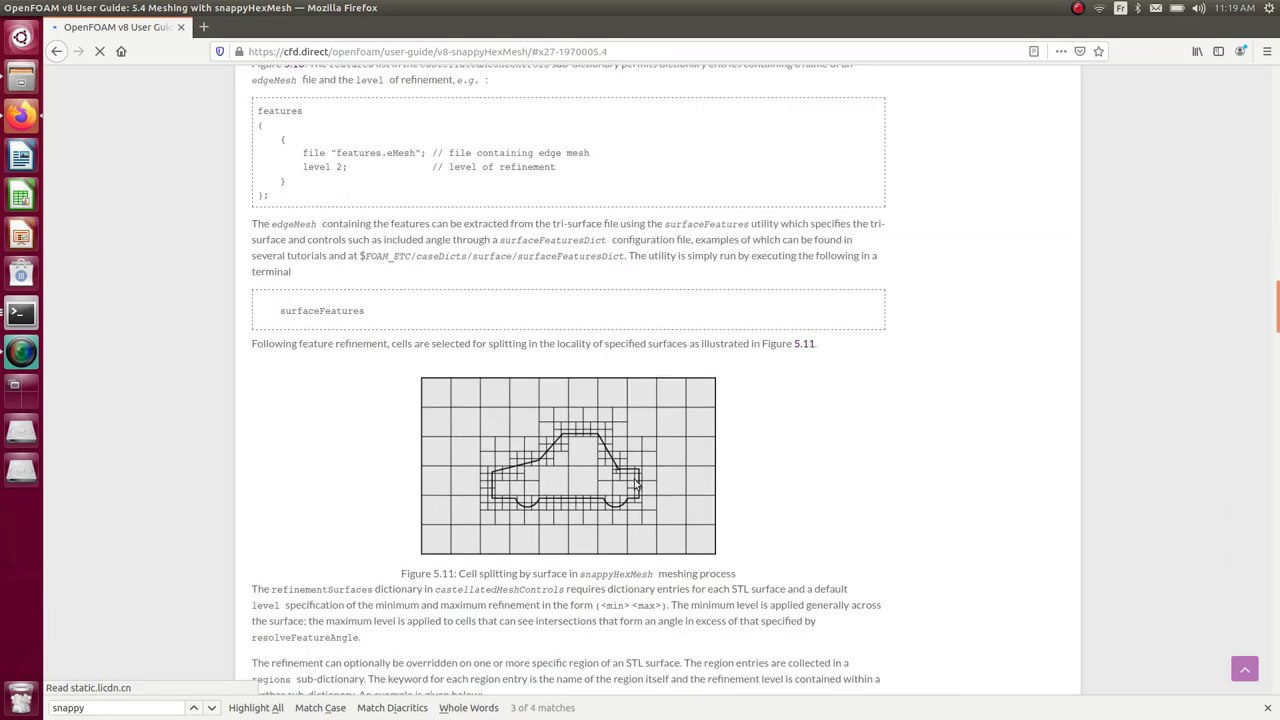
Review the guide's explanation of the surfaceFeatures utility, cell splitting by surface, cell removal and region-based splitting in Figures 5.11 to 5.13
{"action": "scroll", "coordinate": [636, 485], "scroll_direction": "down", "scroll_amount": 1}
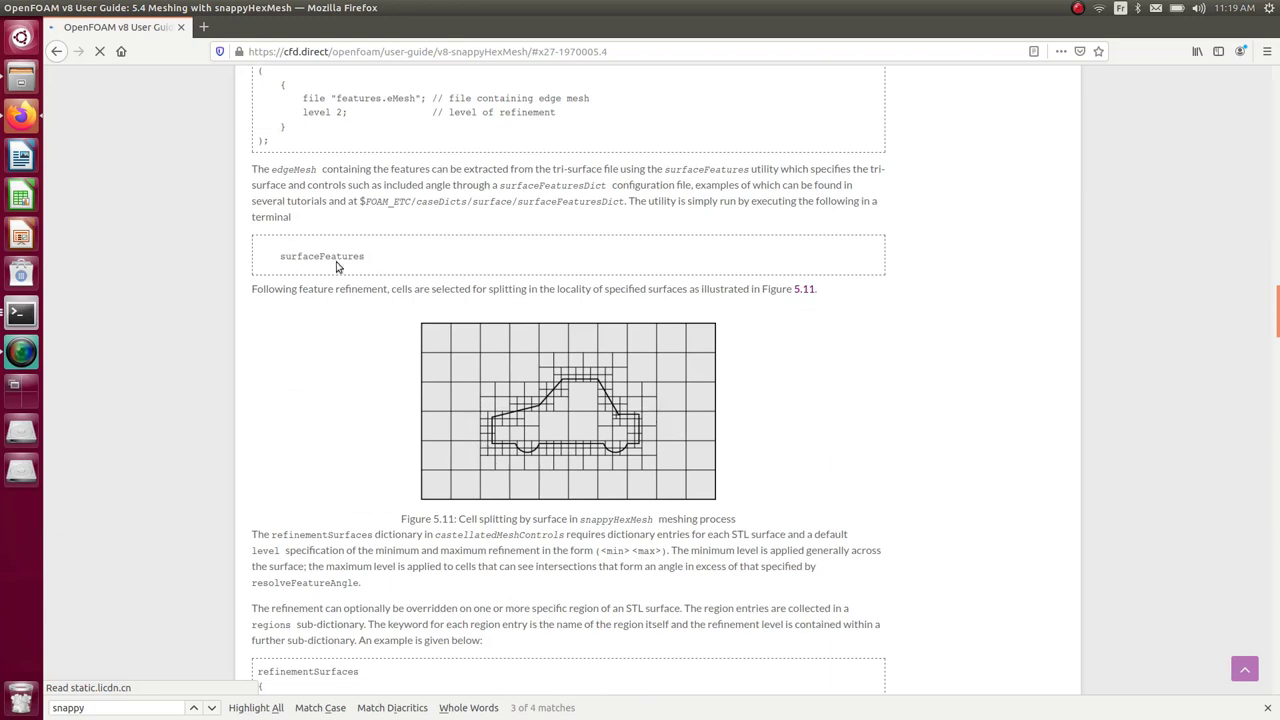
{"action": "scroll", "coordinate": [585, 333], "scroll_direction": "up", "scroll_amount": 2}
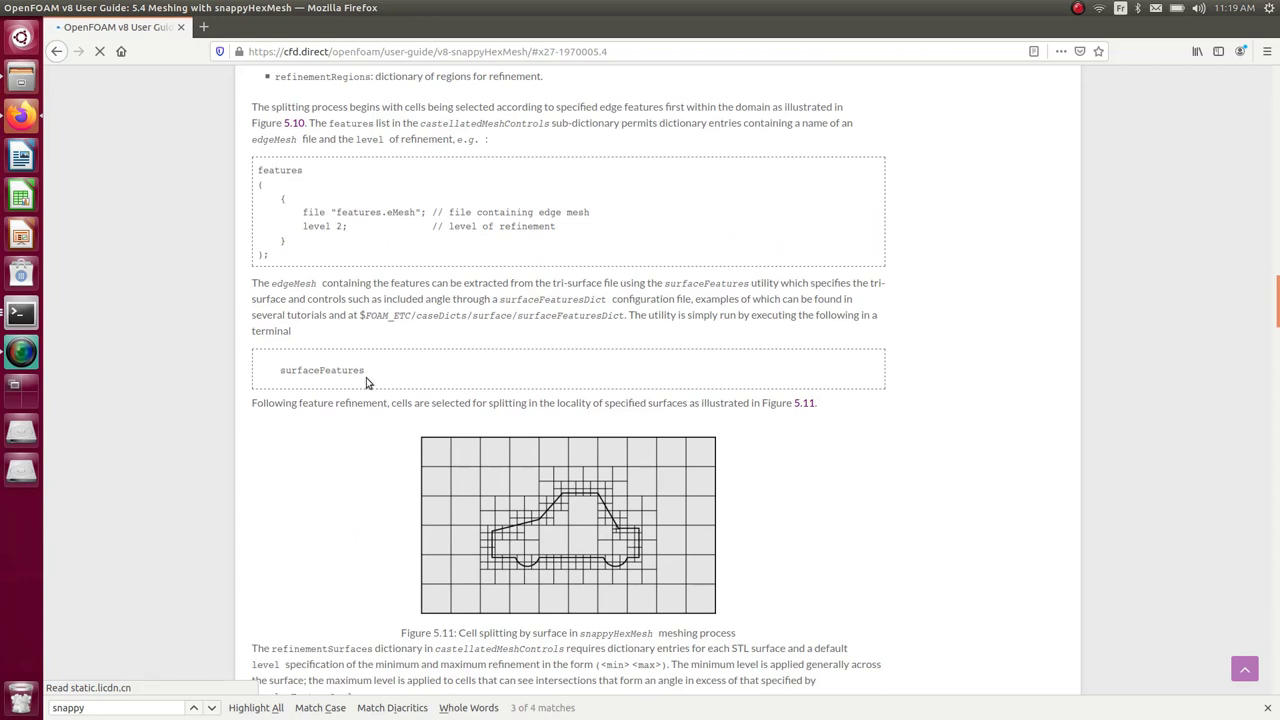
{"action": "scroll", "coordinate": [517, 391], "scroll_direction": "down", "scroll_amount": 4}
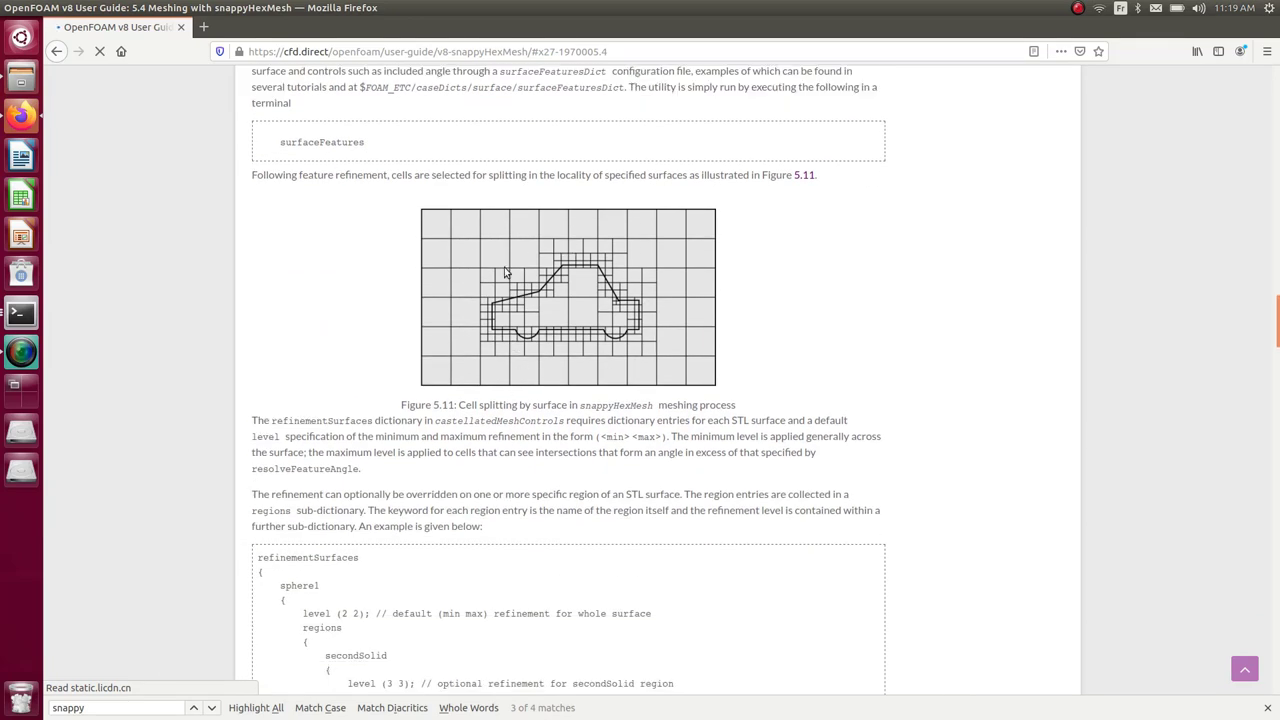
{"action": "scroll", "coordinate": [643, 371], "scroll_direction": "down", "scroll_amount": 10}
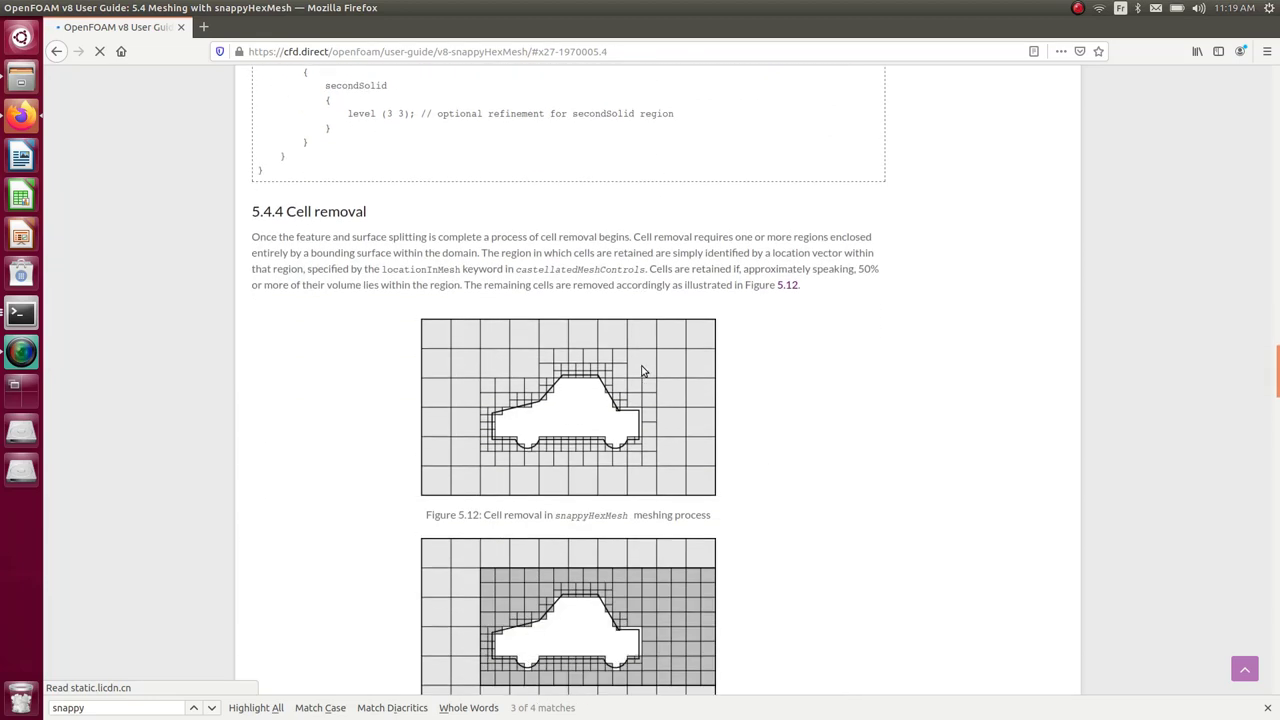
{"action": "scroll", "coordinate": [643, 371], "scroll_direction": "down", "scroll_amount": 1}
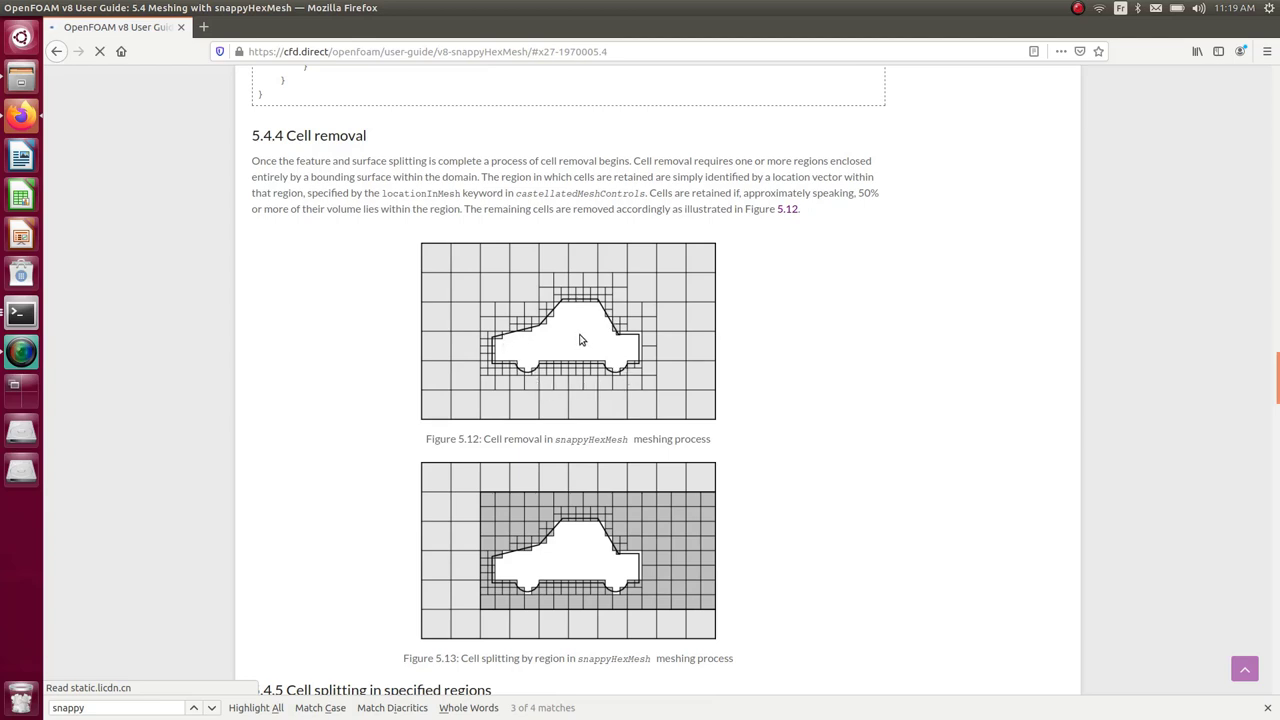
{"action": "scroll", "coordinate": [579, 340], "scroll_direction": "down", "scroll_amount": 3}
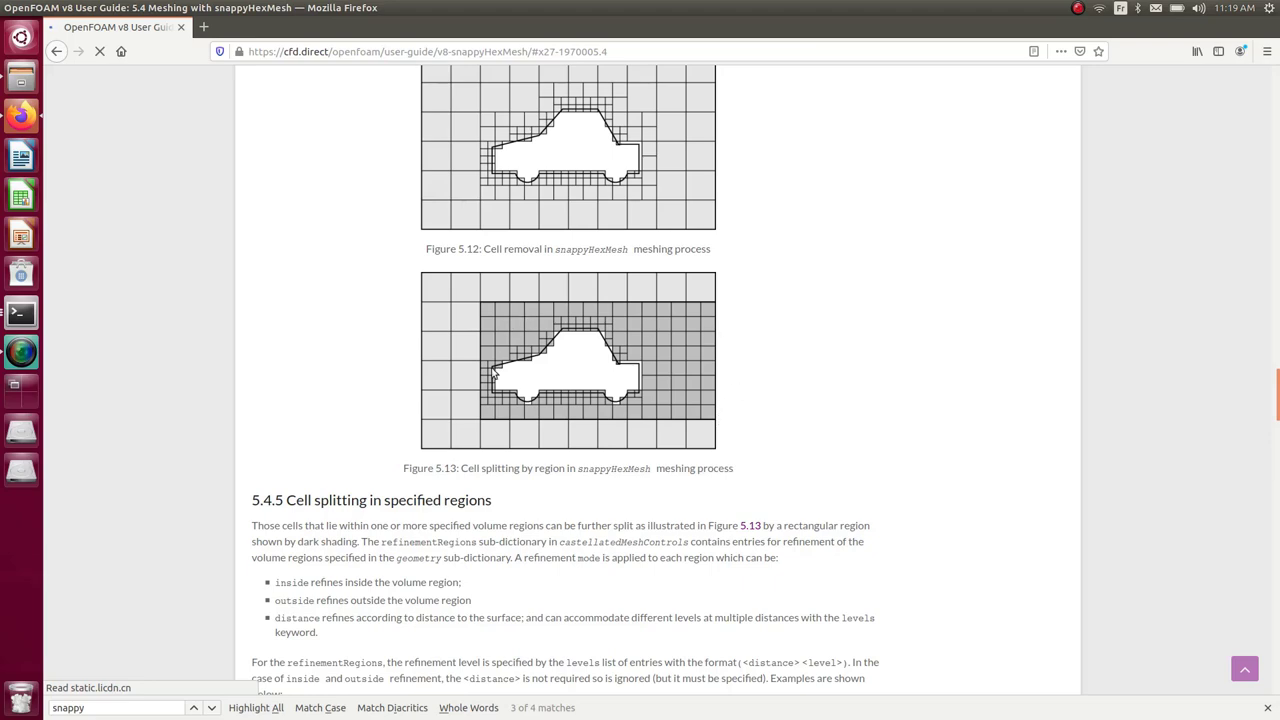
Examine the guide's surface snapping schematic, the mesh layer addition process with its addLayersControls entries, and the mesh quality controls
{"action": "scroll", "coordinate": [492, 372], "scroll_direction": "down", "scroll_amount": 5}
{"action": "scroll", "coordinate": [585, 238], "scroll_direction": "down", "scroll_amount": 18}
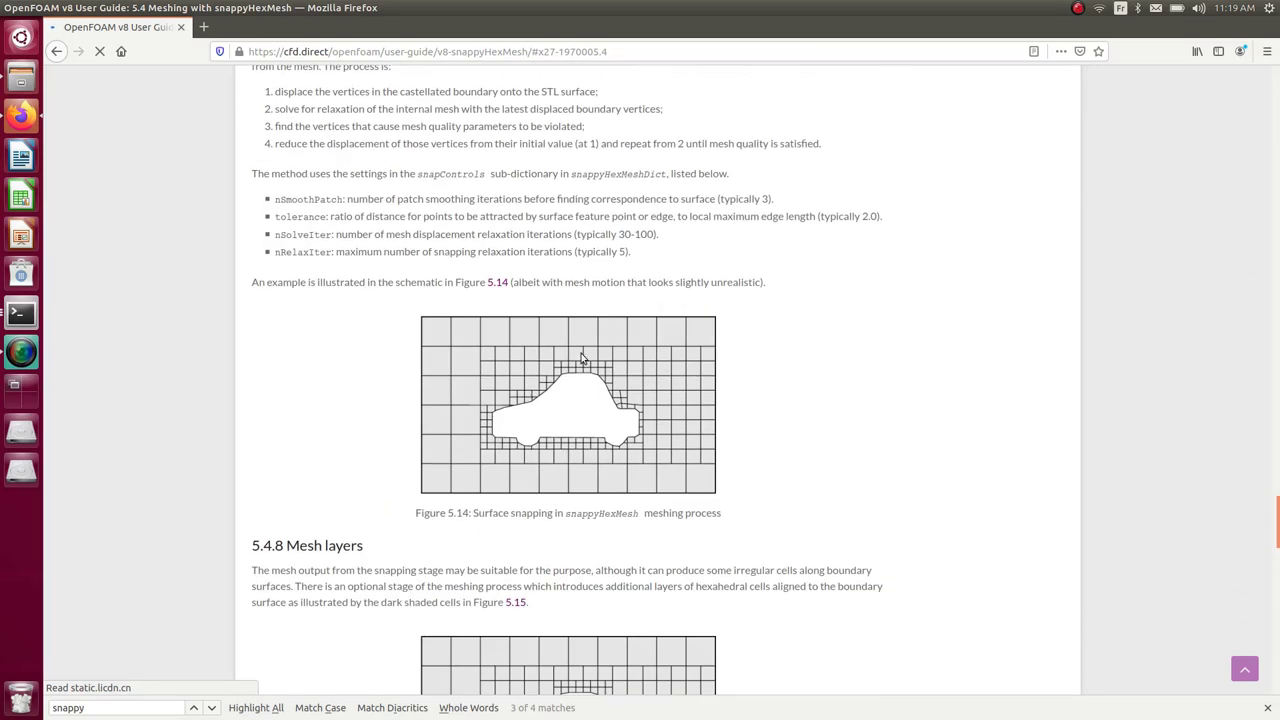
{"action": "scroll", "coordinate": [546, 326], "scroll_direction": "down", "scroll_amount": 1}
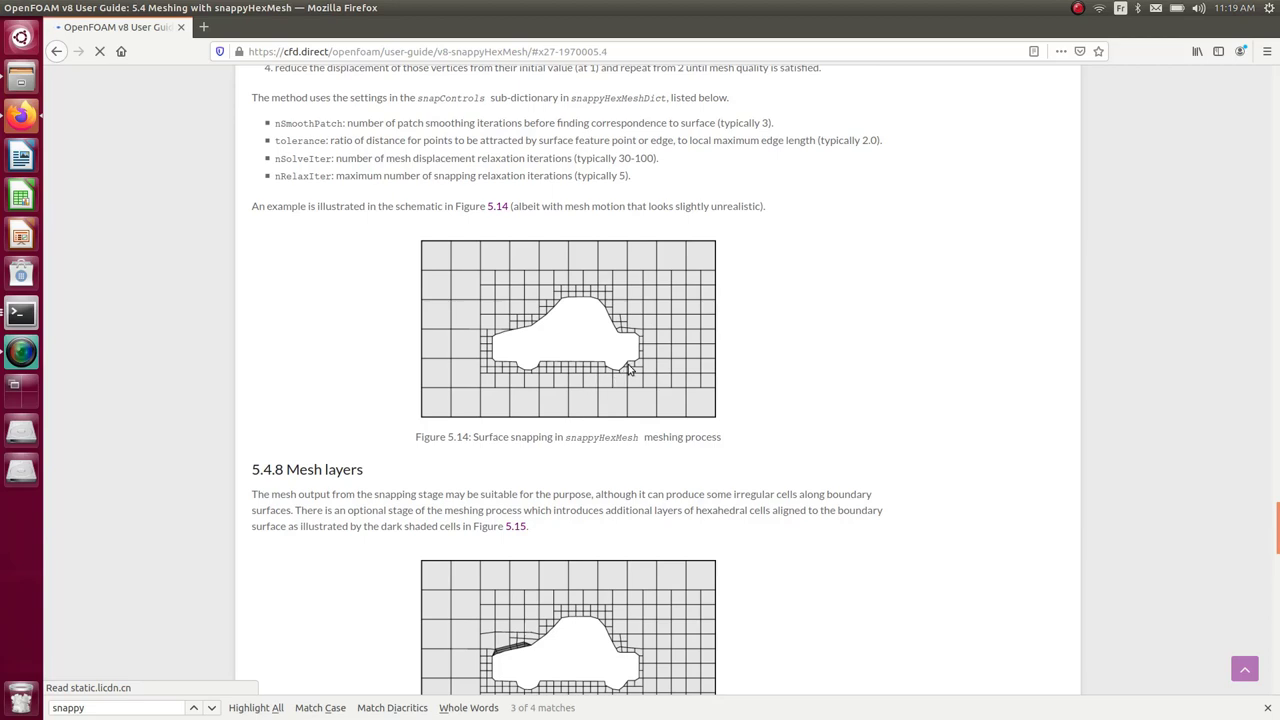
{"action": "scroll", "coordinate": [586, 303], "scroll_direction": "down", "scroll_amount": 3}
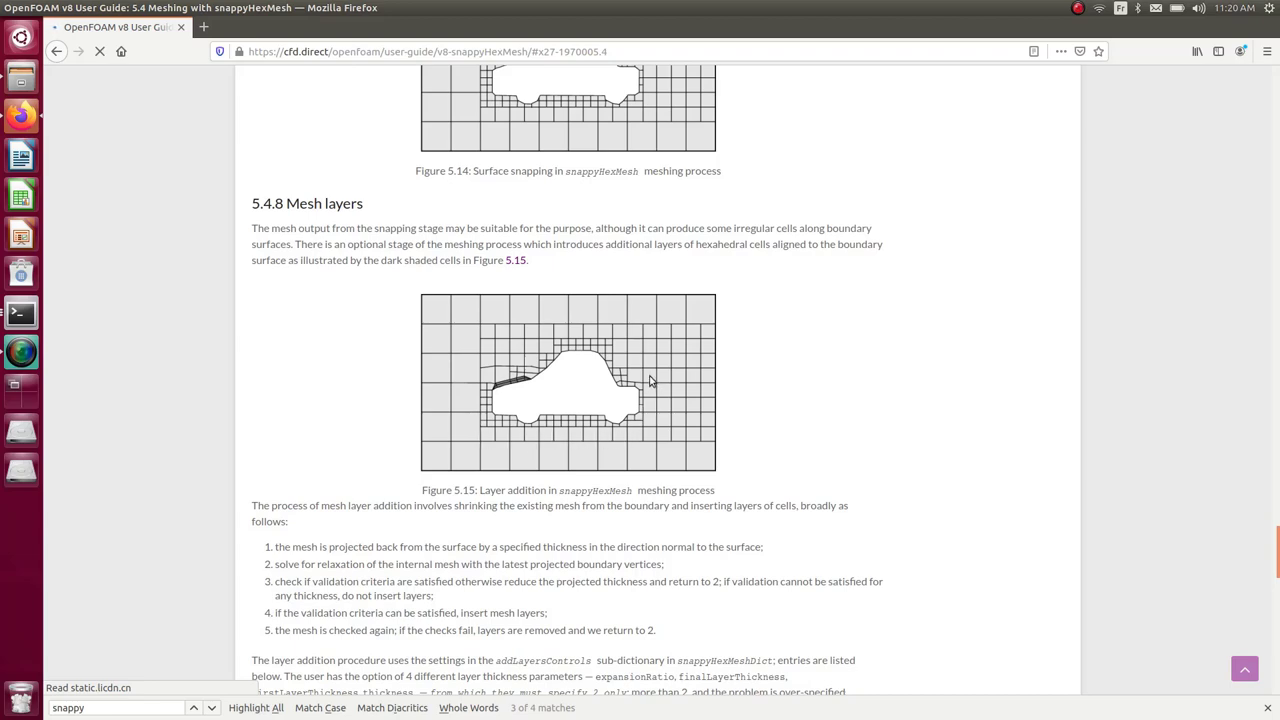
{"action": "scroll", "coordinate": [494, 419], "scroll_direction": "down", "scroll_amount": 2}
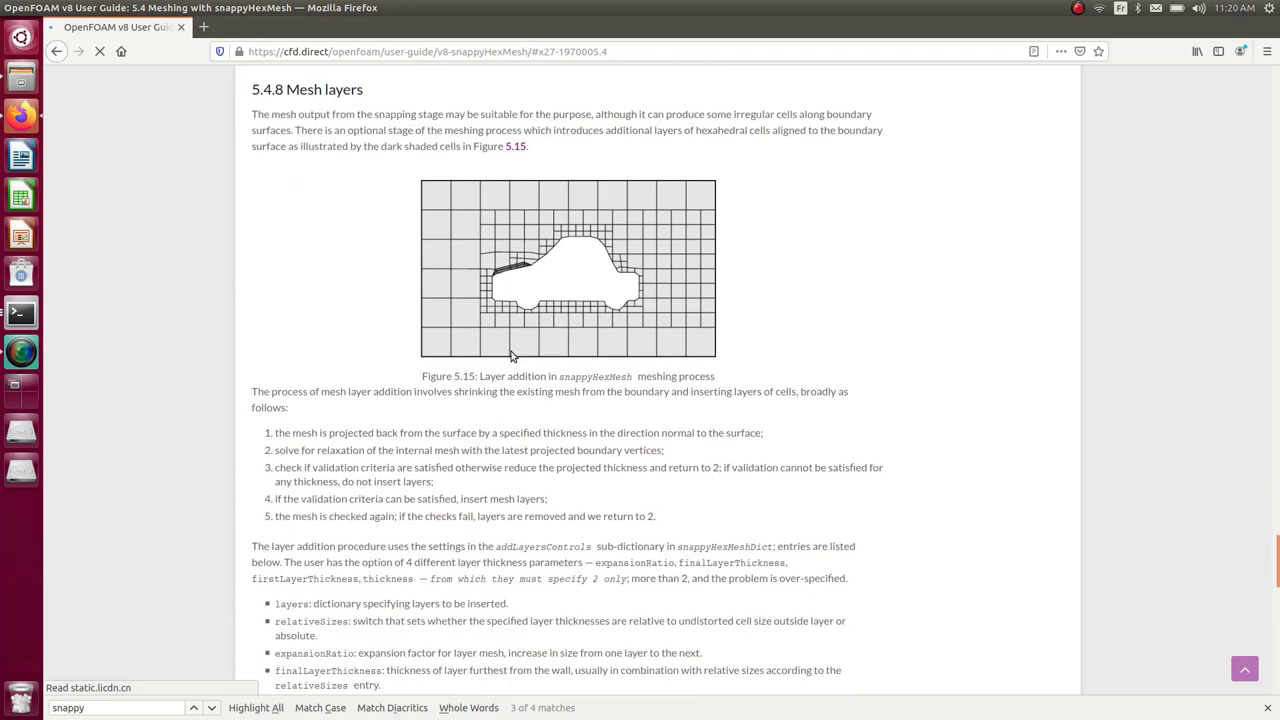
{"action": "scroll", "coordinate": [517, 373], "scroll_direction": "down", "scroll_amount": 10}
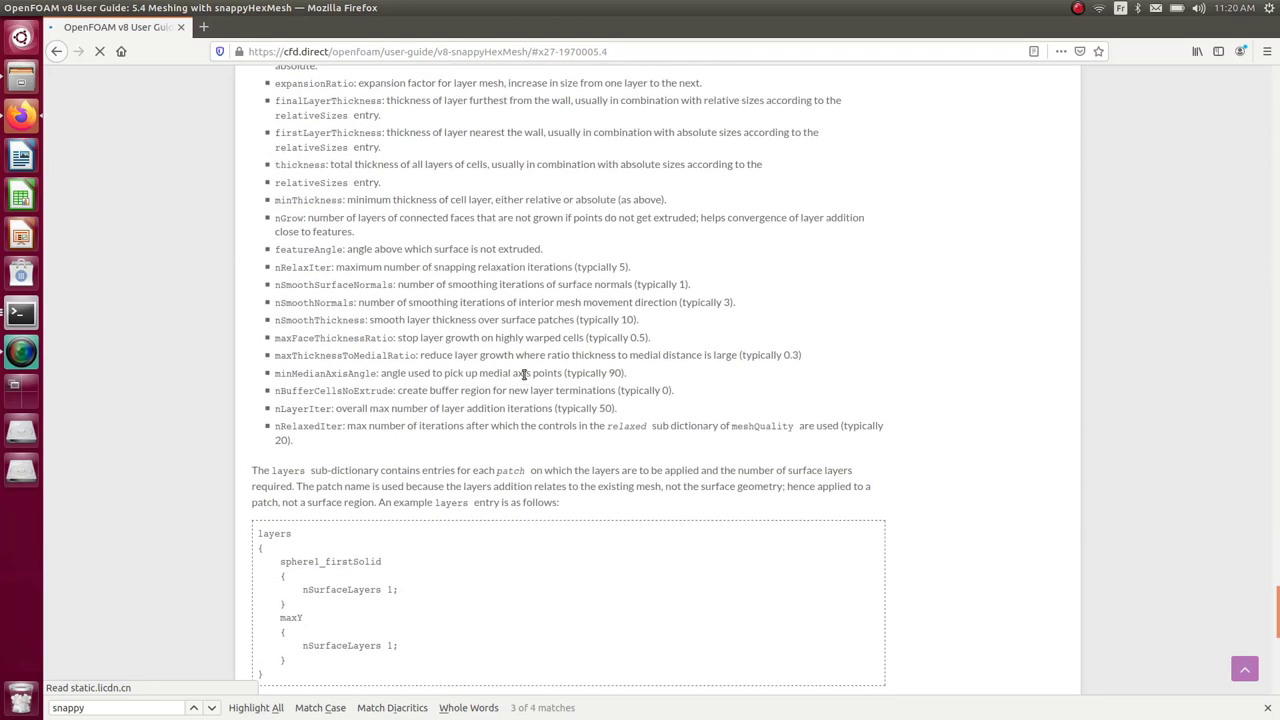
{"action": "scroll", "coordinate": [523, 374], "scroll_direction": "down", "scroll_amount": 6}
Return to the start of section 5.4 and review the snappyHexMeshDict entries and the list of required inputs
{"action": "scroll", "coordinate": [523, 375], "scroll_direction": "up", "scroll_amount": 13}
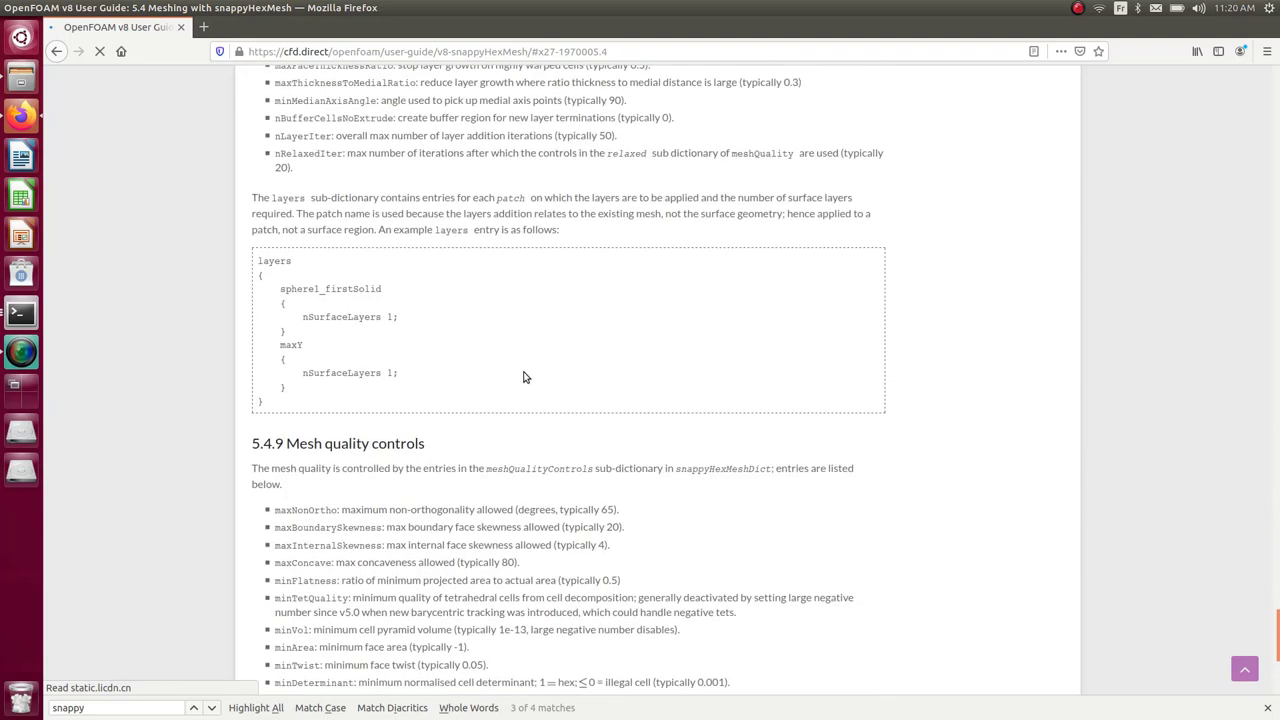
{"action": "scroll", "coordinate": [523, 374], "scroll_direction": "up", "scroll_amount": 20}
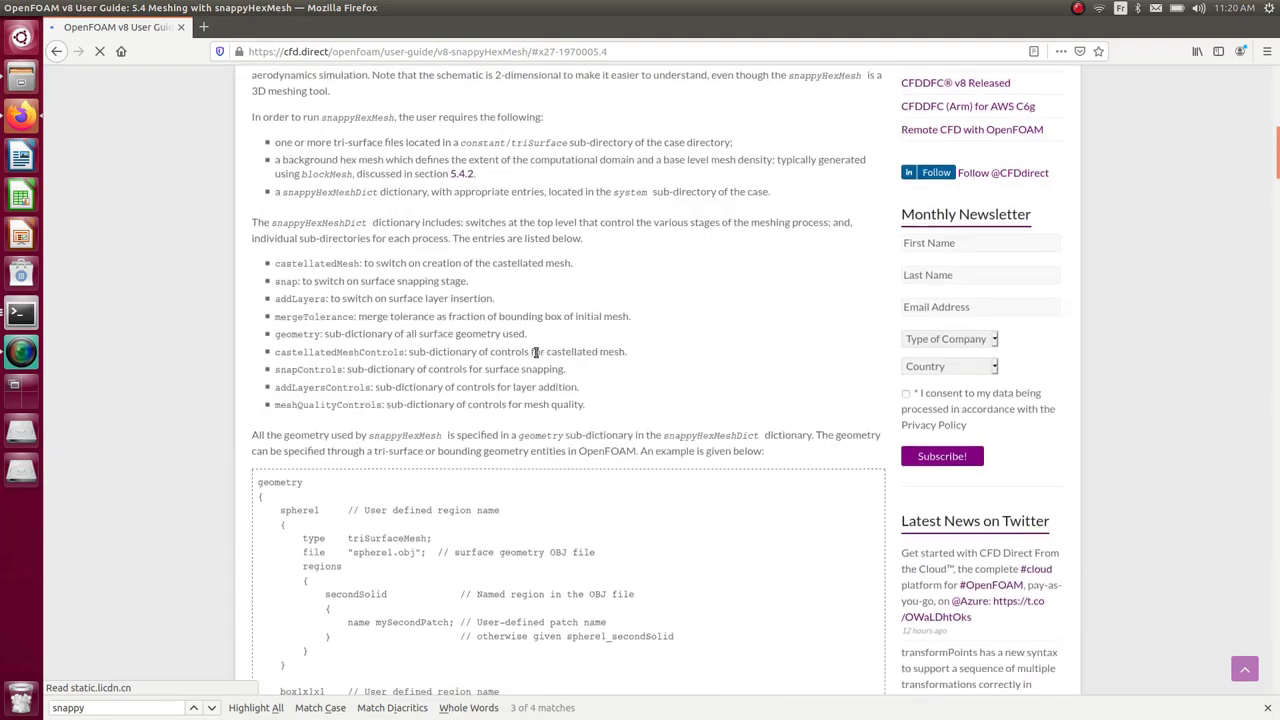
{"action": "scroll", "coordinate": [535, 357], "scroll_direction": "up", "scroll_amount": 1}
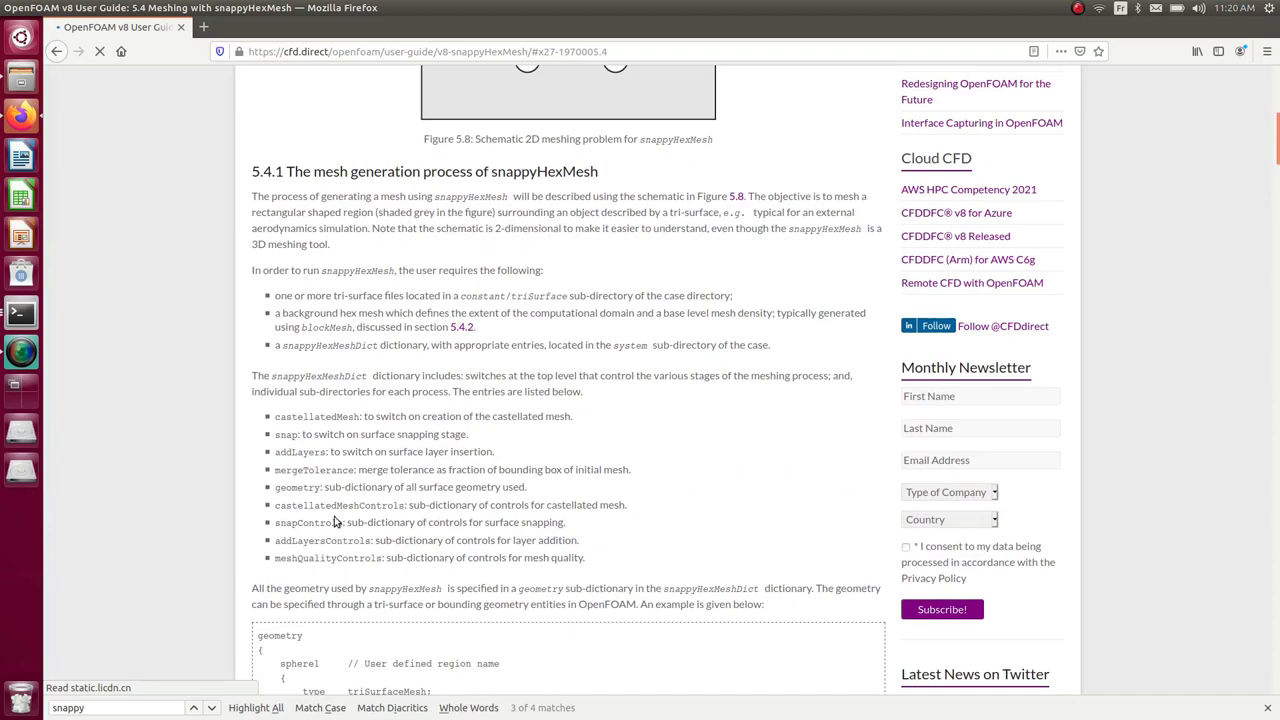
{"action": "scroll", "coordinate": [525, 468], "scroll_direction": "up", "scroll_amount": 2}
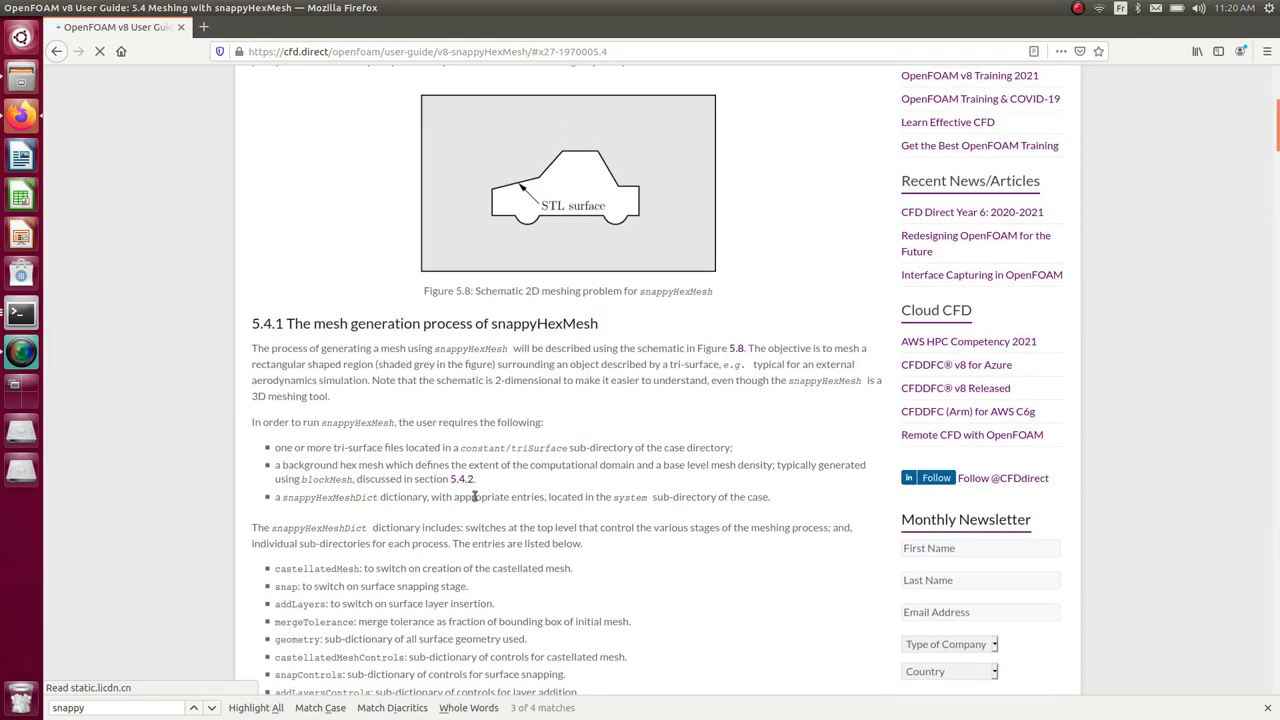
{"action": "scroll", "coordinate": [433, 545], "scroll_direction": "up", "scroll_amount": 5}
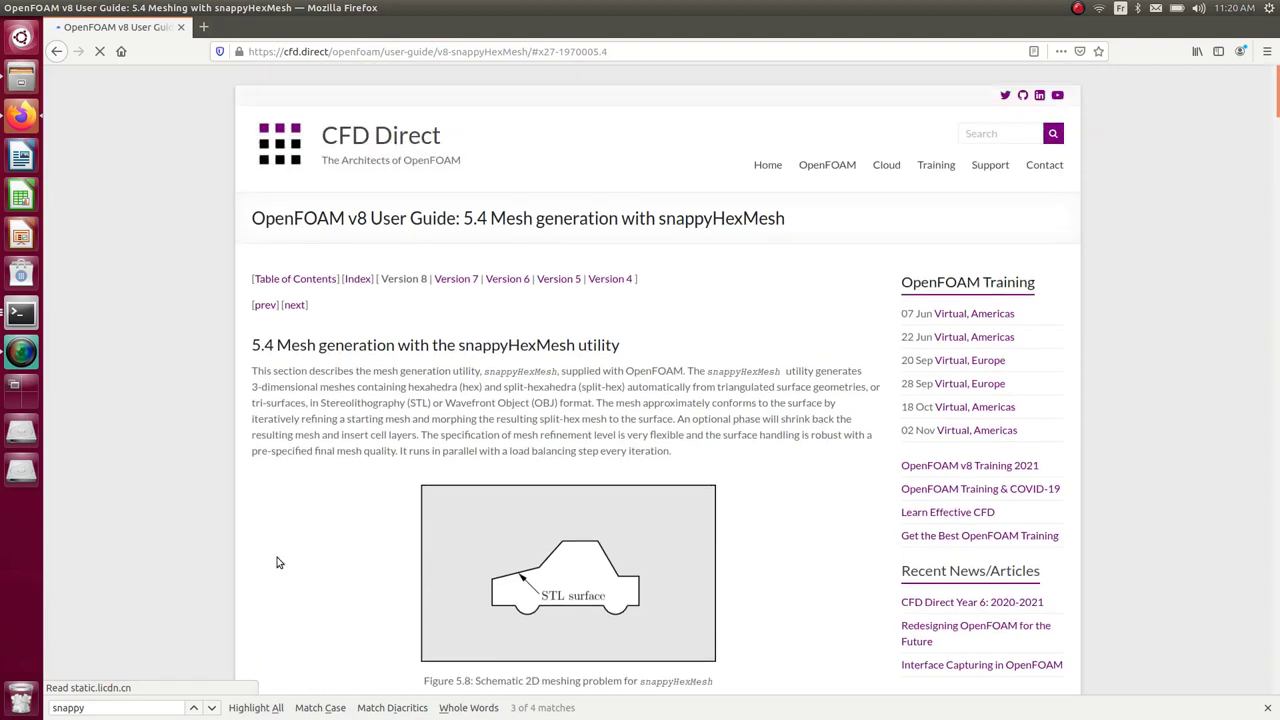
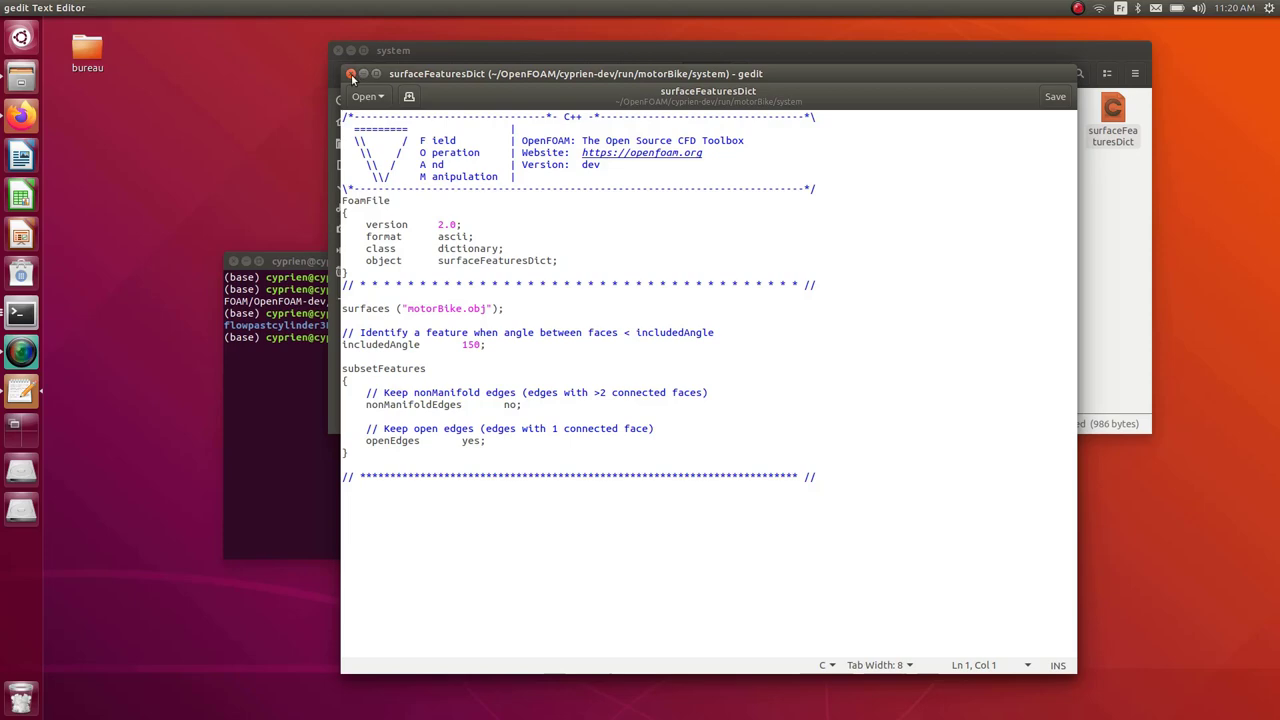
Close surfaceFeaturesDict, open snappyHexMeshDict from the motorBike system folder, and highlight its motorBike and refinementBox geometry entries
{"action": "left_click", "coordinate": [350, 74]}
{"action": "double_click", "coordinate": [989, 118]}
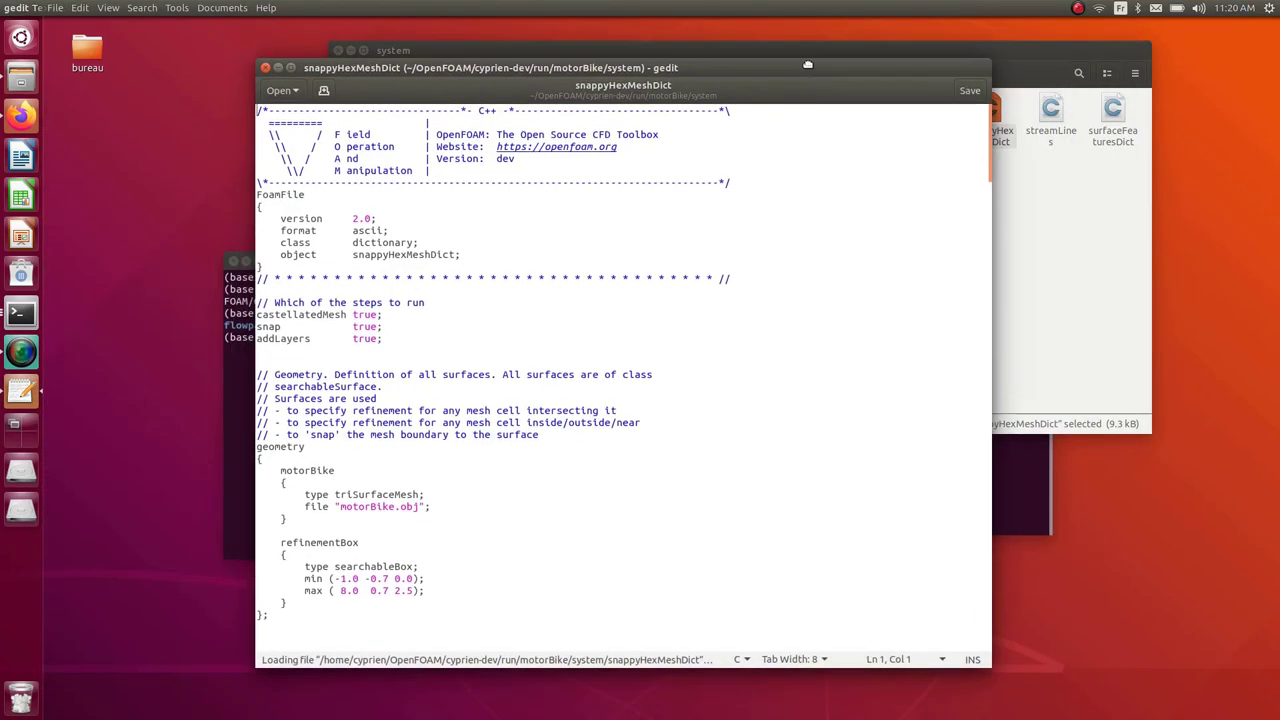
{"action": "scroll", "coordinate": [610, 255], "scroll_direction": "down", "scroll_amount": 5}
{"action": "scroll", "coordinate": [457, 263], "scroll_direction": "down", "scroll_amount": 2}
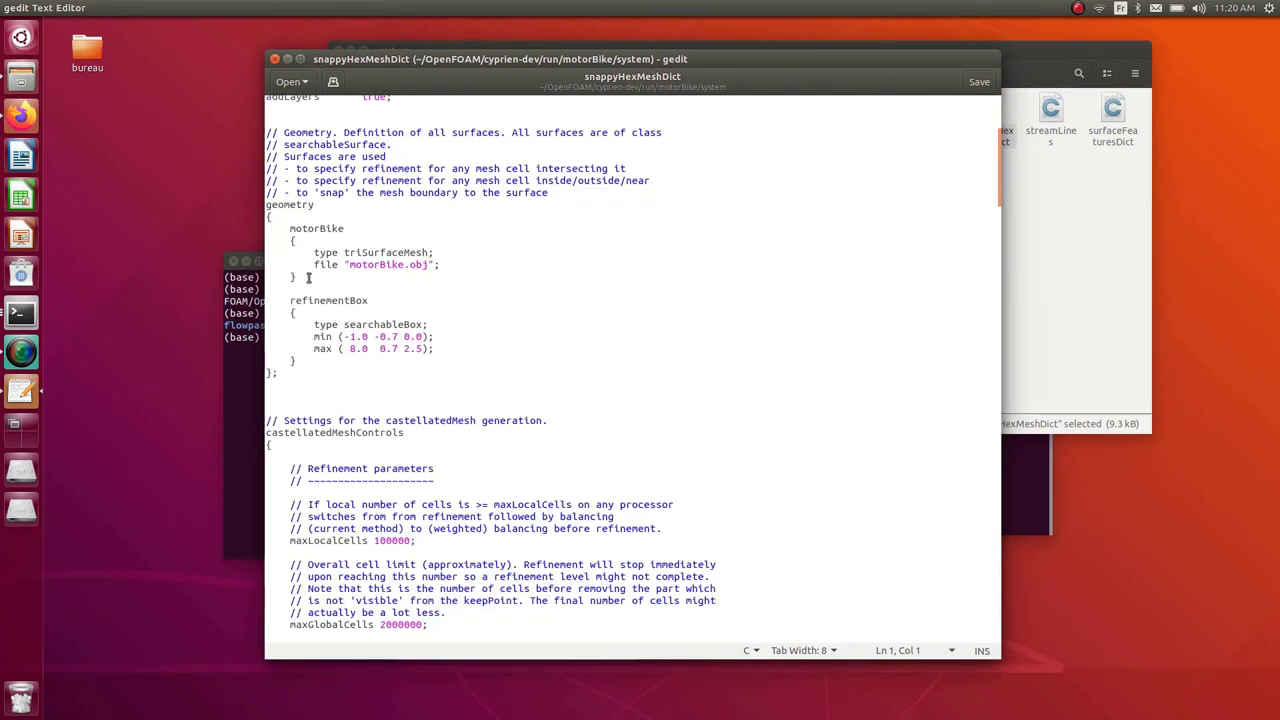
{"action": "left_click_drag", "start_coordinate": [308, 278], "coordinate": [364, 223]}
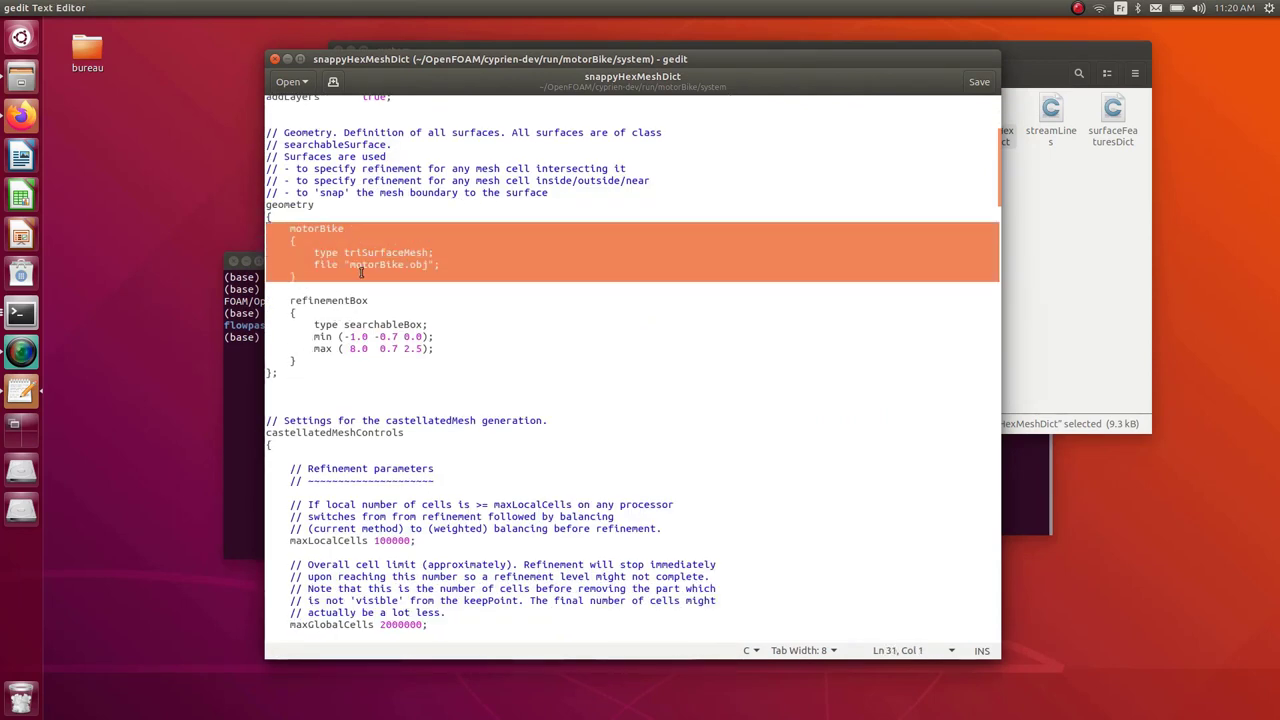
{"action": "left_click_drag", "start_coordinate": [298, 362], "coordinate": [257, 300]}
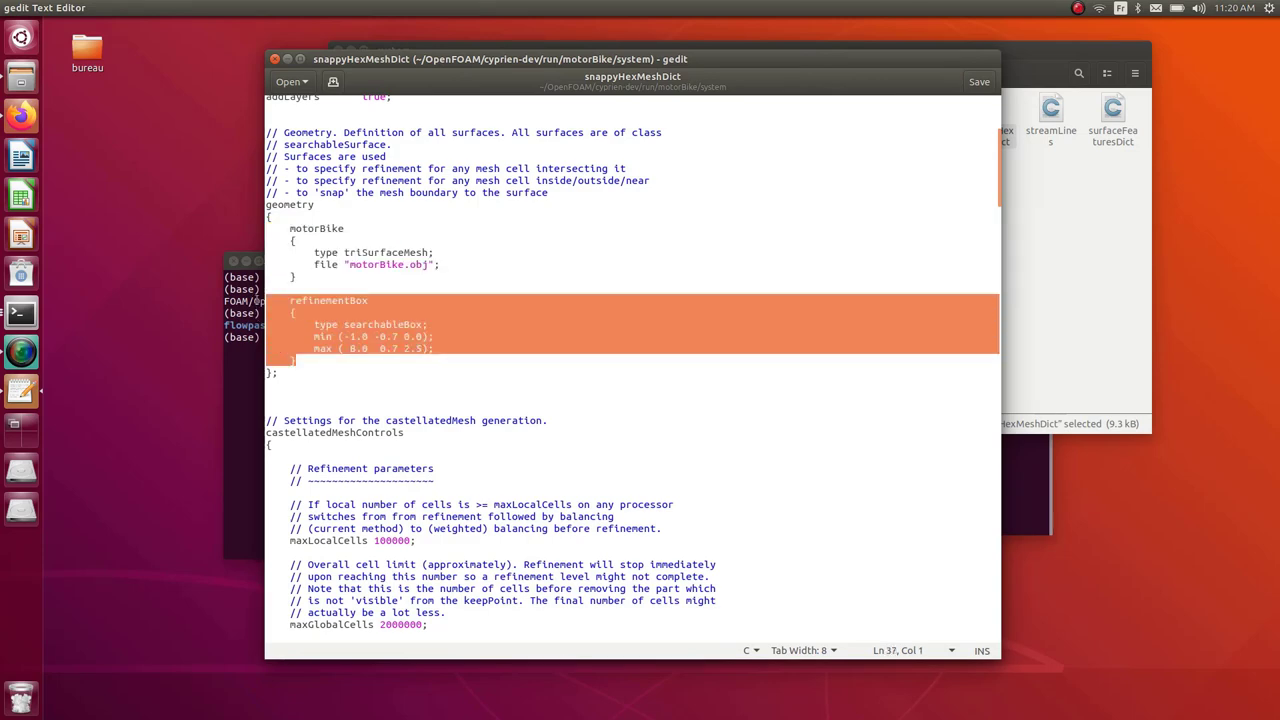
Examine castellatedMeshControls in snappyHexMeshDict, highlighting the overall cell limit comment and reading the feature edge, surface and region refinement settings
{"action": "scroll", "coordinate": [317, 325], "scroll_direction": "down", "scroll_amount": 10}
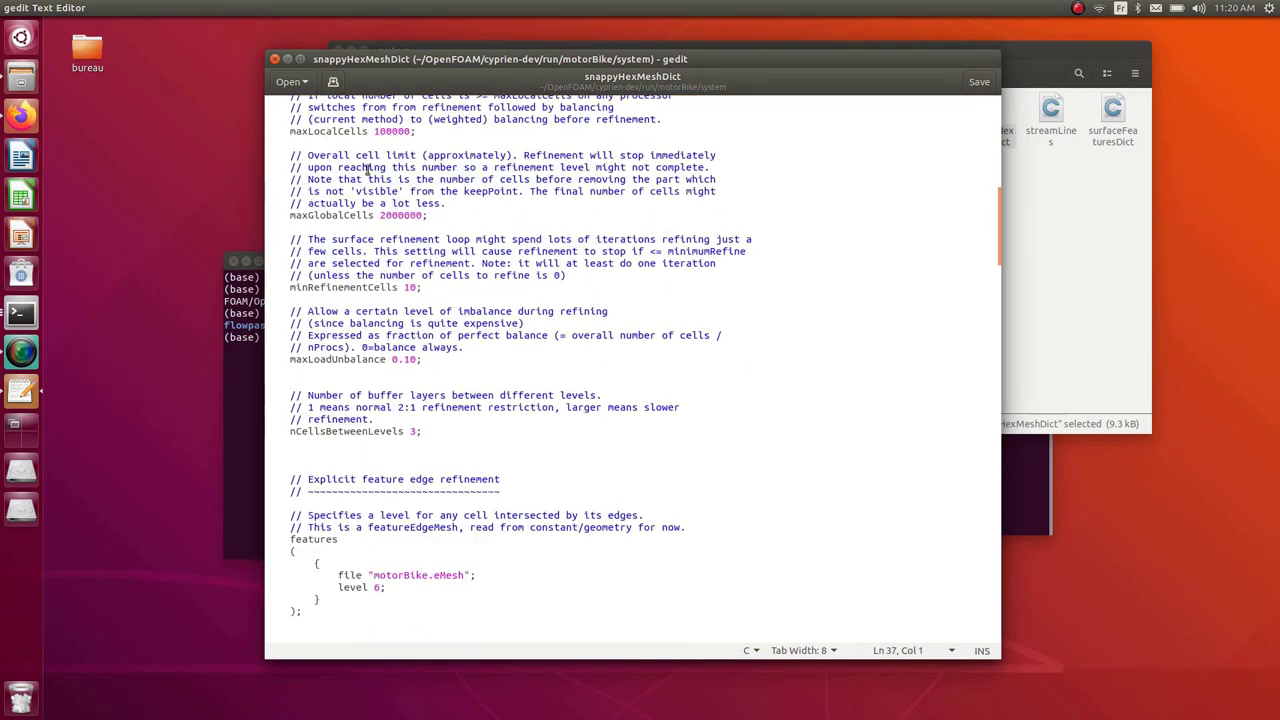
{"action": "scroll", "coordinate": [375, 255], "scroll_direction": "up", "scroll_amount": 2}
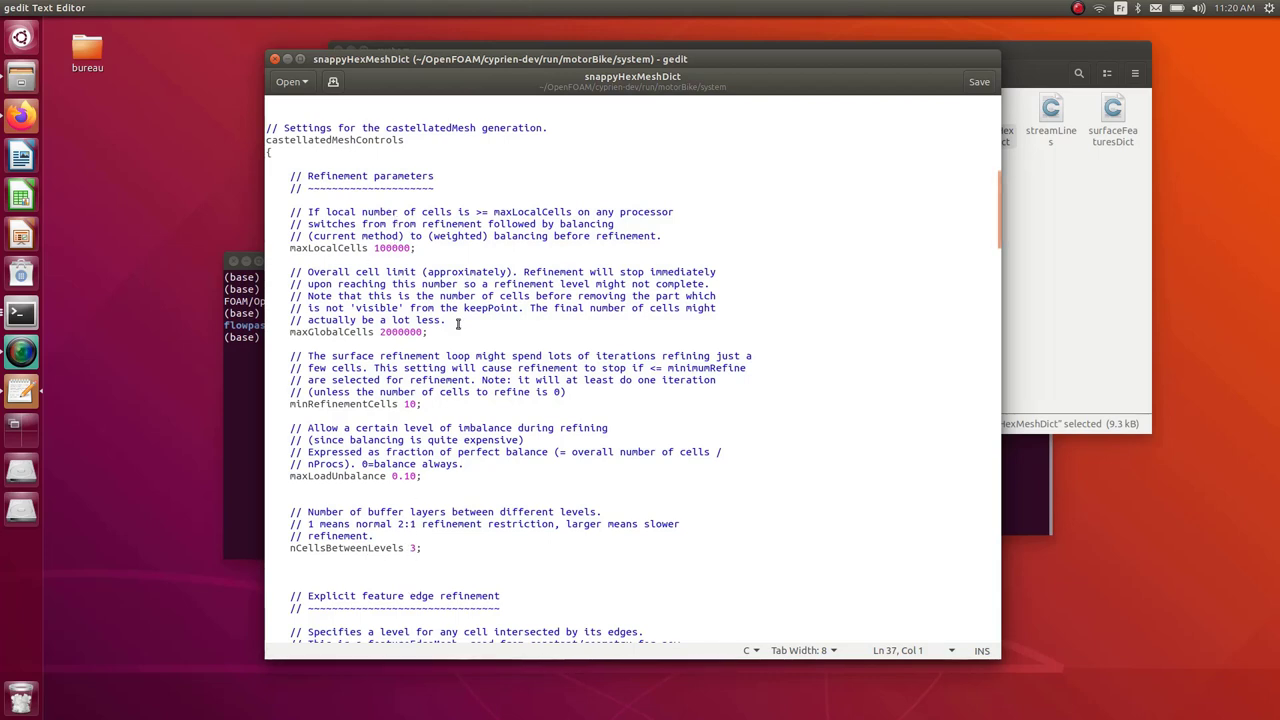
{"action": "left_click_drag", "start_coordinate": [470, 317], "coordinate": [266, 272]}
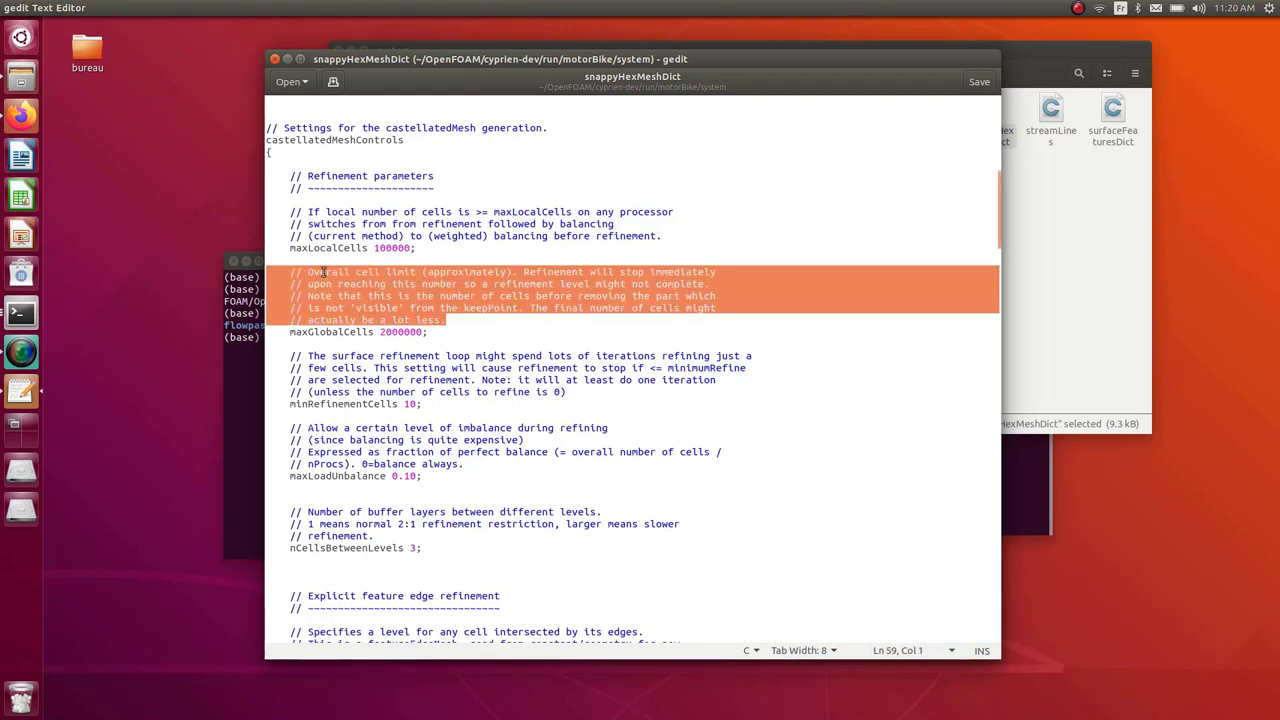
{"action": "scroll", "coordinate": [341, 380], "scroll_direction": "down", "scroll_amount": 4}
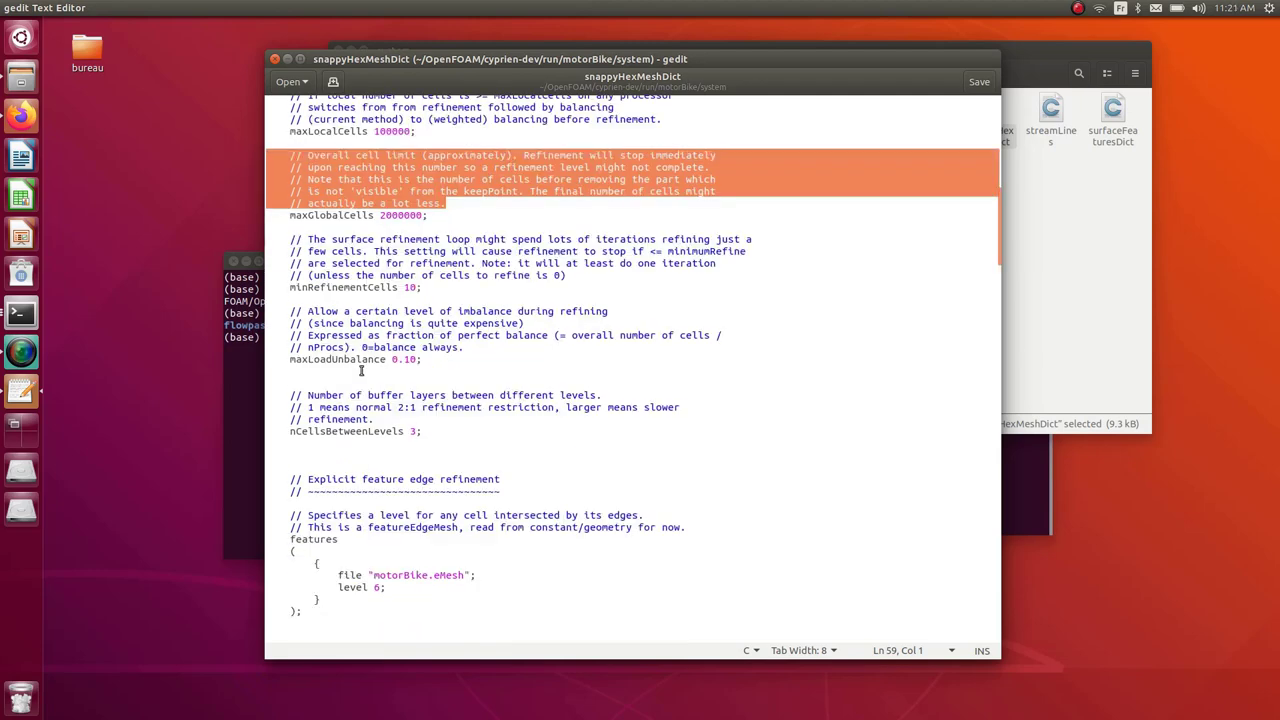
{"action": "scroll", "coordinate": [374, 395], "scroll_direction": "down", "scroll_amount": 2}
{"action": "scroll", "coordinate": [370, 396], "scroll_direction": "down", "scroll_amount": 12}
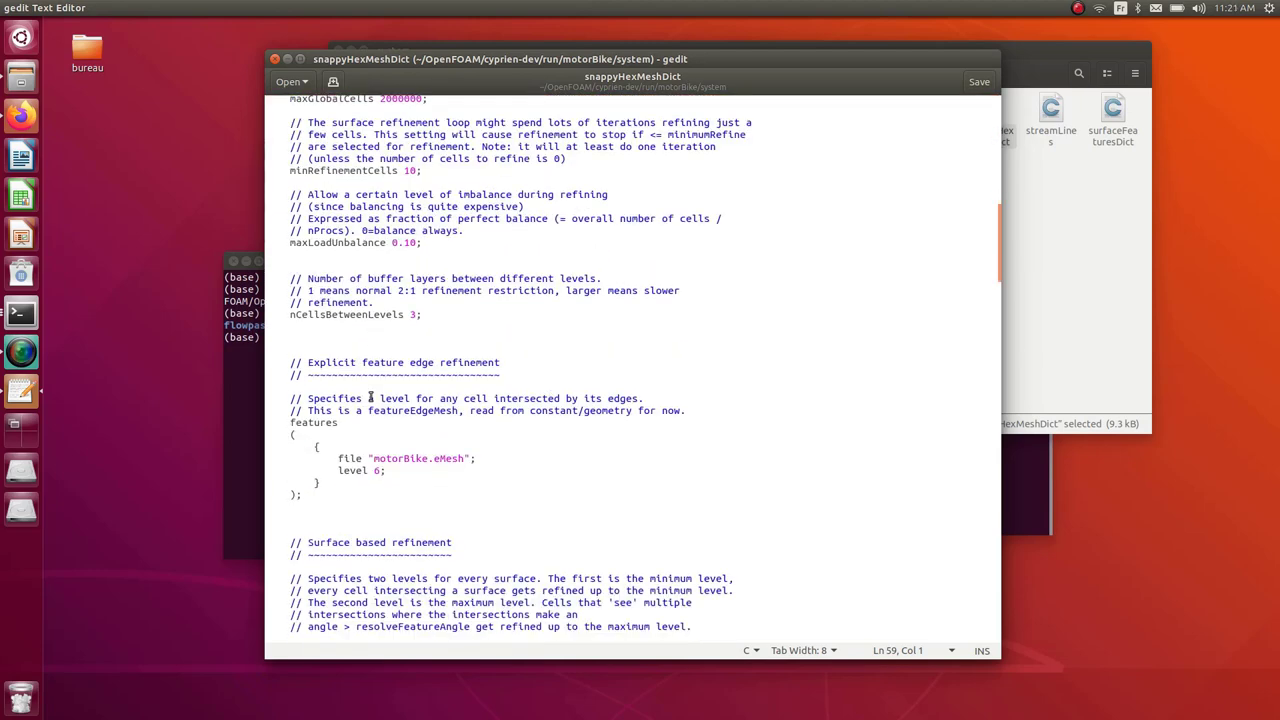
{"action": "scroll", "coordinate": [364, 384], "scroll_direction": "down", "scroll_amount": 3}
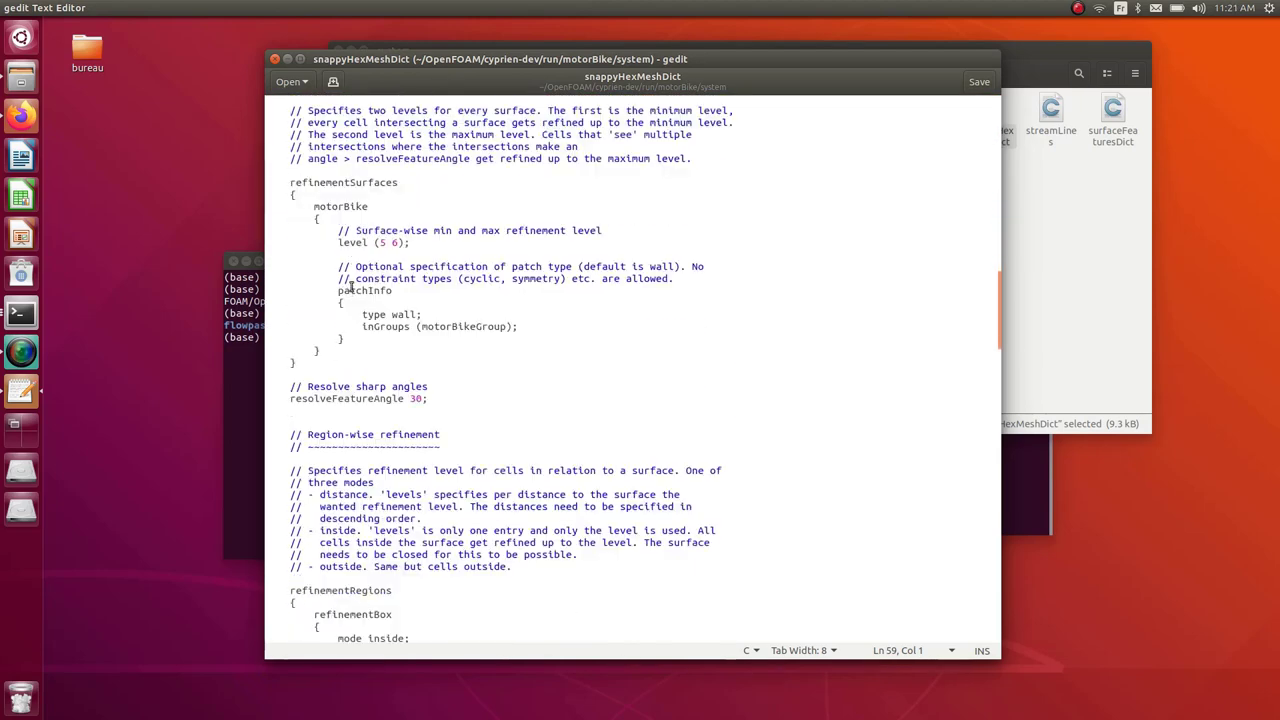
{"action": "scroll", "coordinate": [350, 310], "scroll_direction": "down", "scroll_amount": 2}
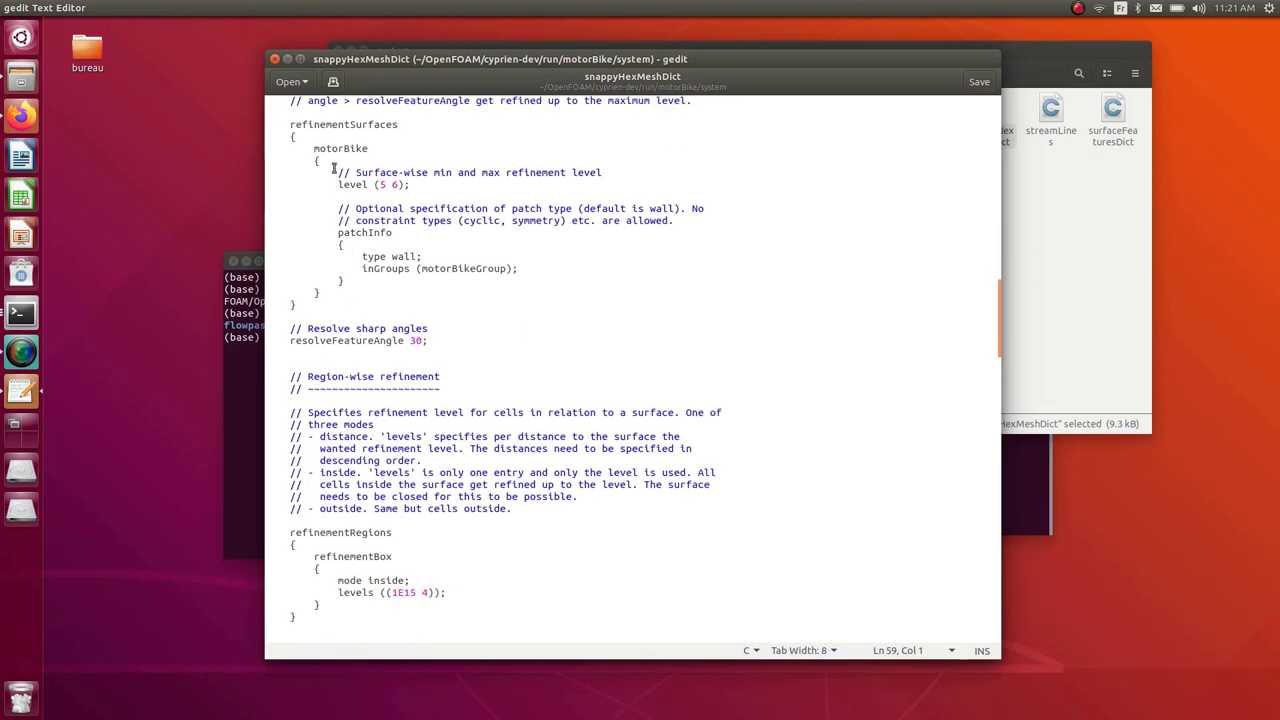
{"action": "scroll", "coordinate": [370, 300], "scroll_direction": "down", "scroll_amount": 8}
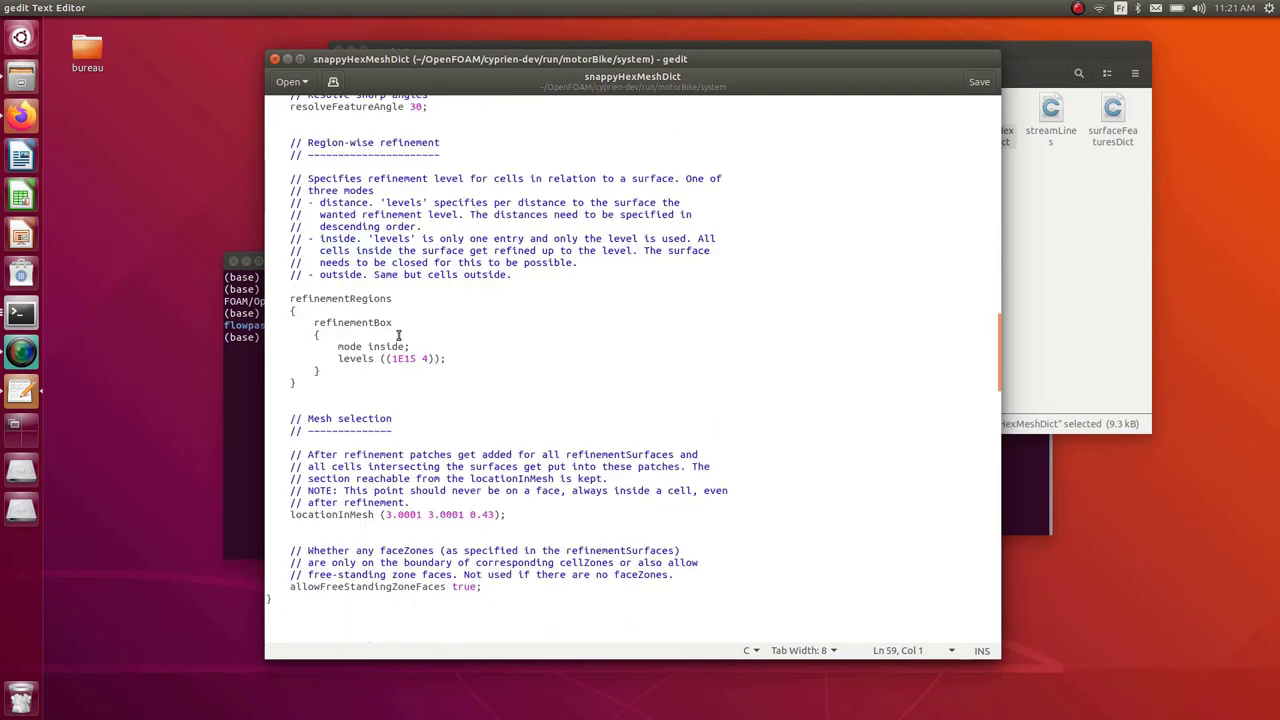
Examine the snapControls settings and the addLayersControls layer thickness and advanced settings in snappyHexMeshDict
{"action": "scroll", "coordinate": [432, 294], "scroll_direction": "down", "scroll_amount": 15}
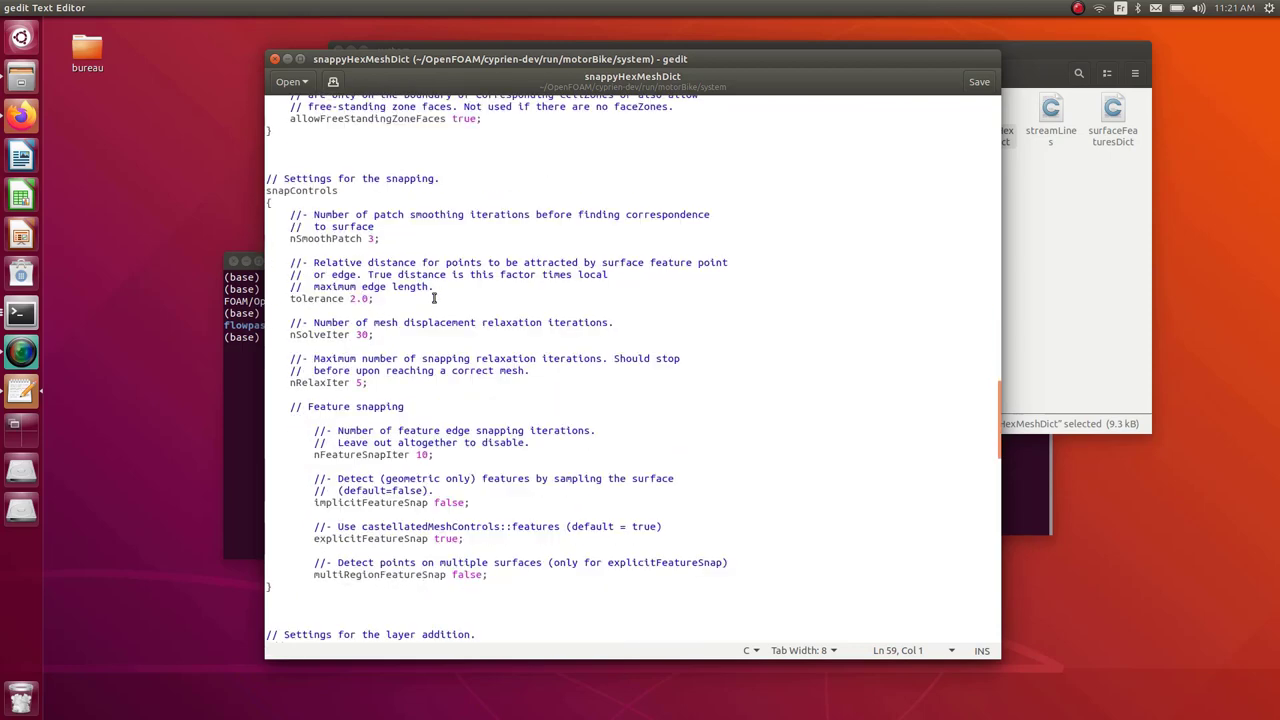
{"action": "scroll", "coordinate": [434, 298], "scroll_direction": "up", "scroll_amount": 3}
{"action": "scroll", "coordinate": [377, 357], "scroll_direction": "down", "scroll_amount": 2}
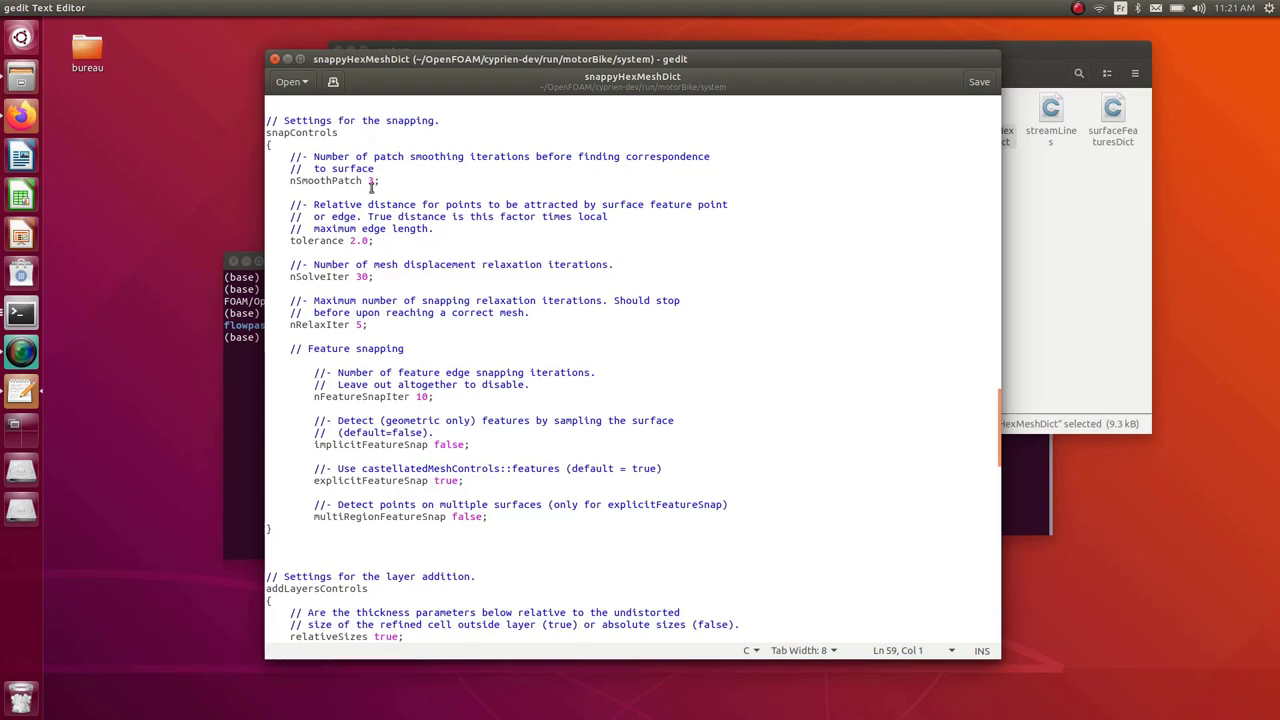
{"action": "scroll", "coordinate": [340, 290], "scroll_direction": "down", "scroll_amount": 3}
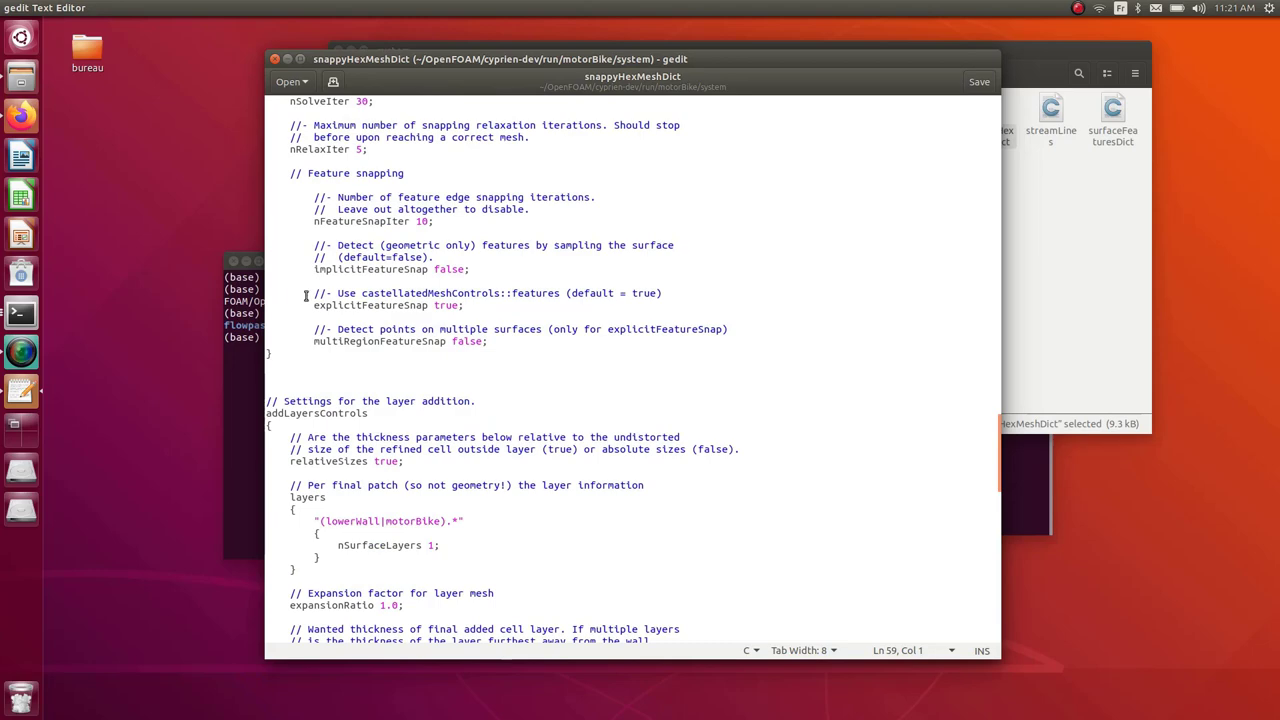
{"action": "scroll", "coordinate": [306, 296], "scroll_direction": "down", "scroll_amount": 3}
{"action": "scroll", "coordinate": [306, 298], "scroll_direction": "down", "scroll_amount": 2}
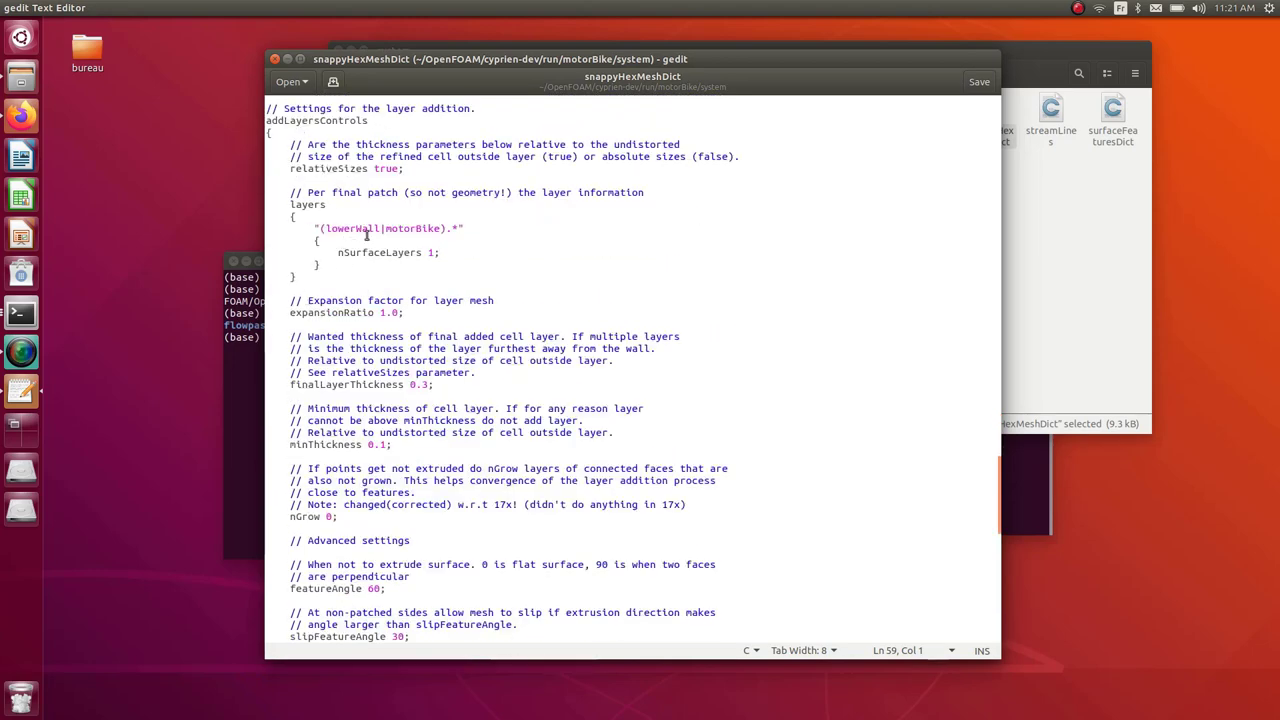
{"action": "scroll", "coordinate": [367, 235], "scroll_direction": "down", "scroll_amount": 6}
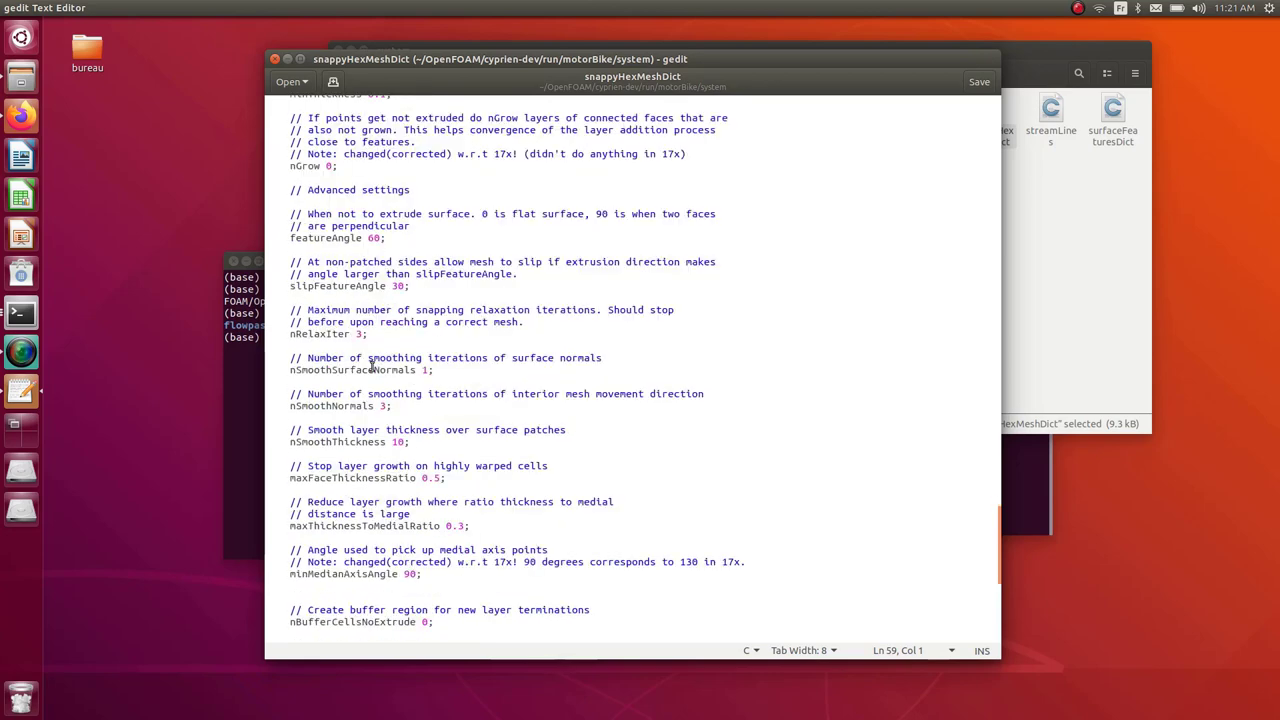
{"action": "scroll", "coordinate": [372, 367], "scroll_direction": "down", "scroll_amount": 1}
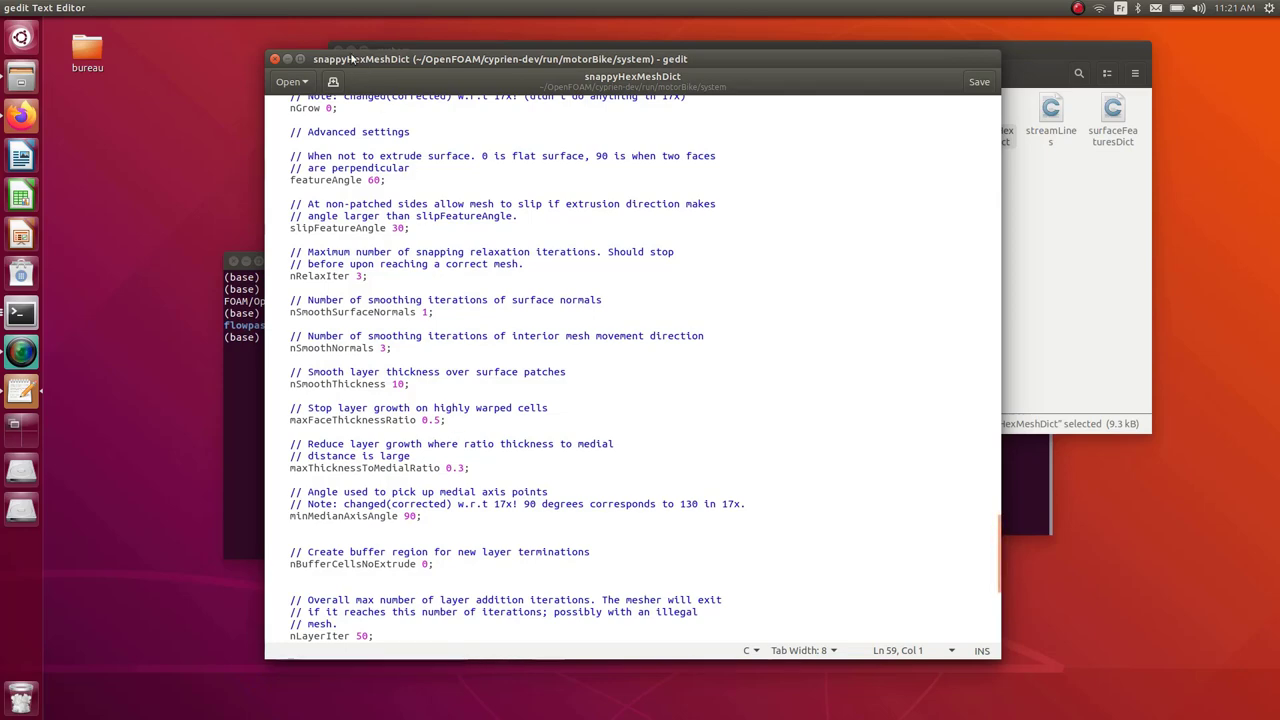
Close snappyHexMeshDict, open blockMeshDict from the system folder, highlight its vertices, review the boundary patches, and close it
{"action": "left_click", "coordinate": [277, 59]}
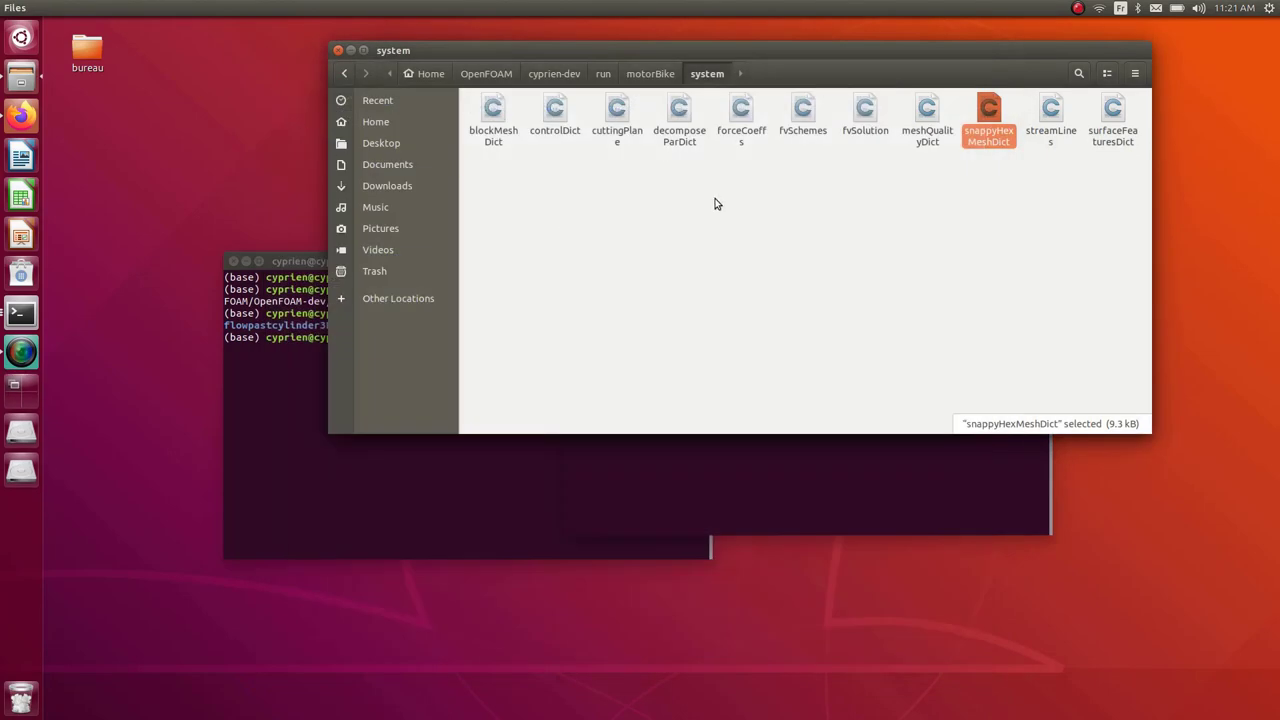
{"action": "double_click", "coordinate": [493, 110]}
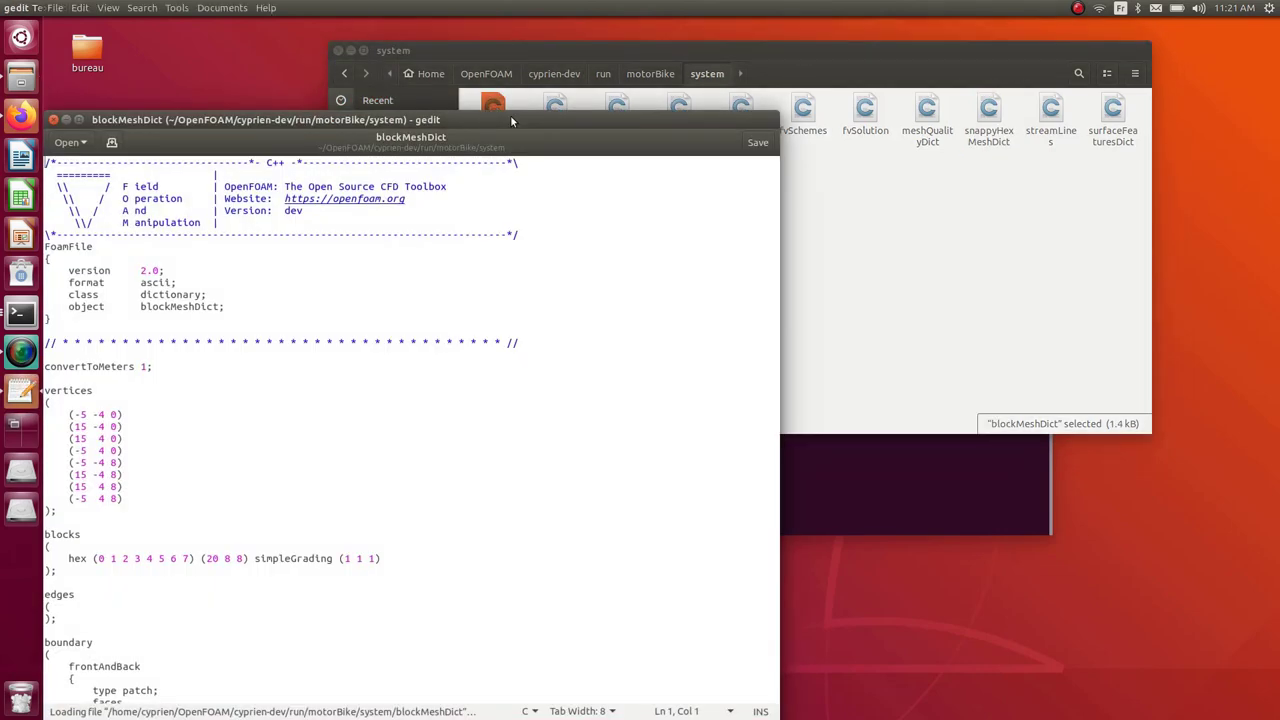
{"action": "left_click_drag", "start_coordinate": [510, 120], "coordinate": [576, 79]}
{"action": "scroll", "coordinate": [346, 323], "scroll_direction": "down", "scroll_amount": 2}
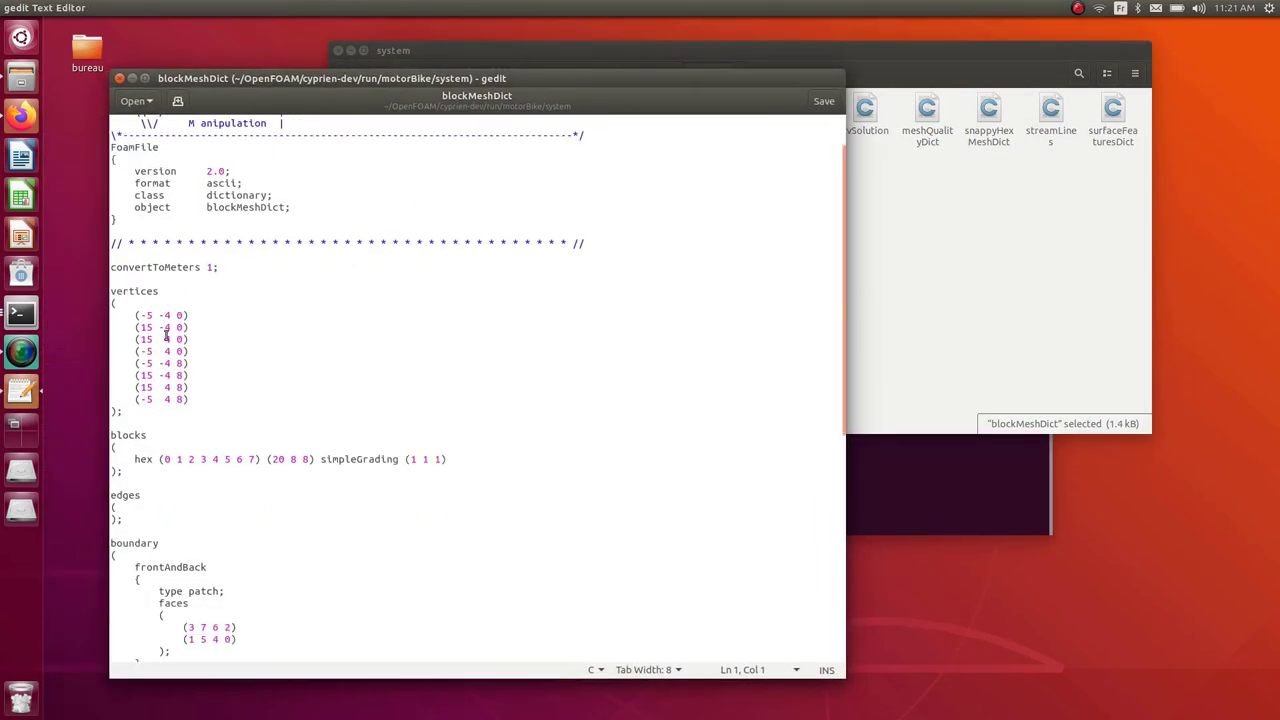
{"action": "left_click_drag", "start_coordinate": [198, 403], "coordinate": [106, 314]}
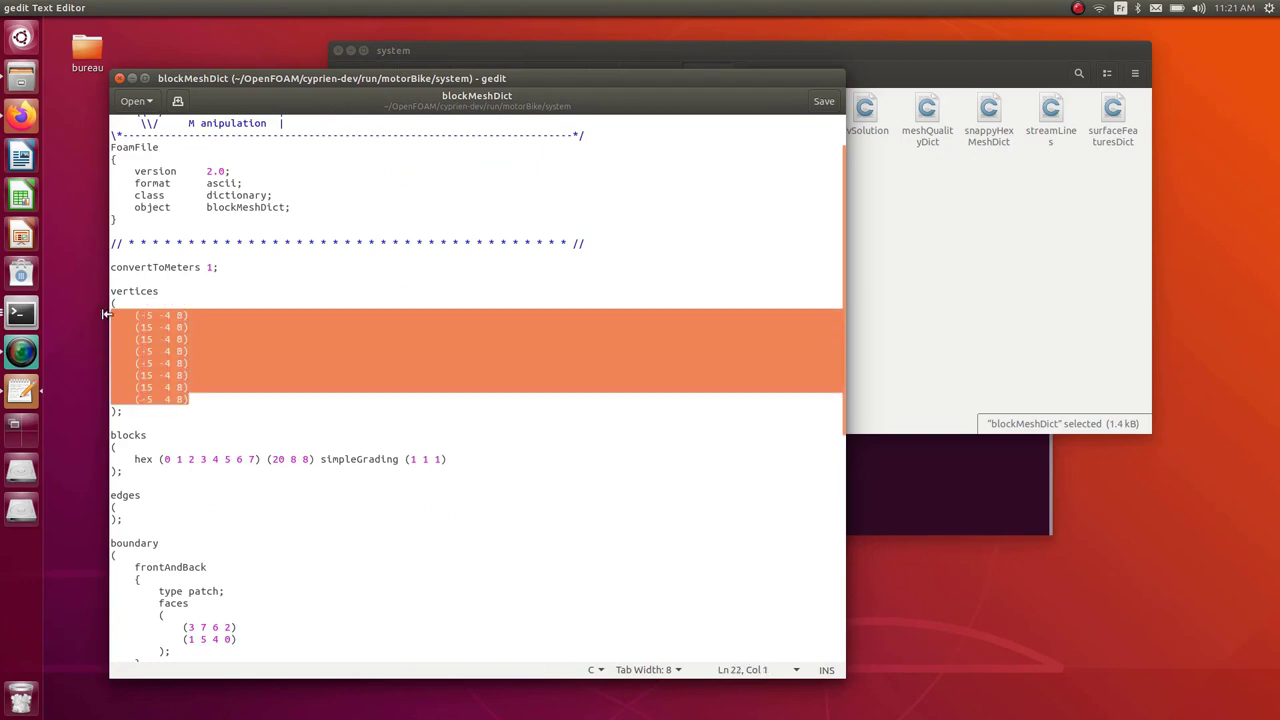
{"action": "scroll", "coordinate": [184, 458], "scroll_direction": "down", "scroll_amount": 5}
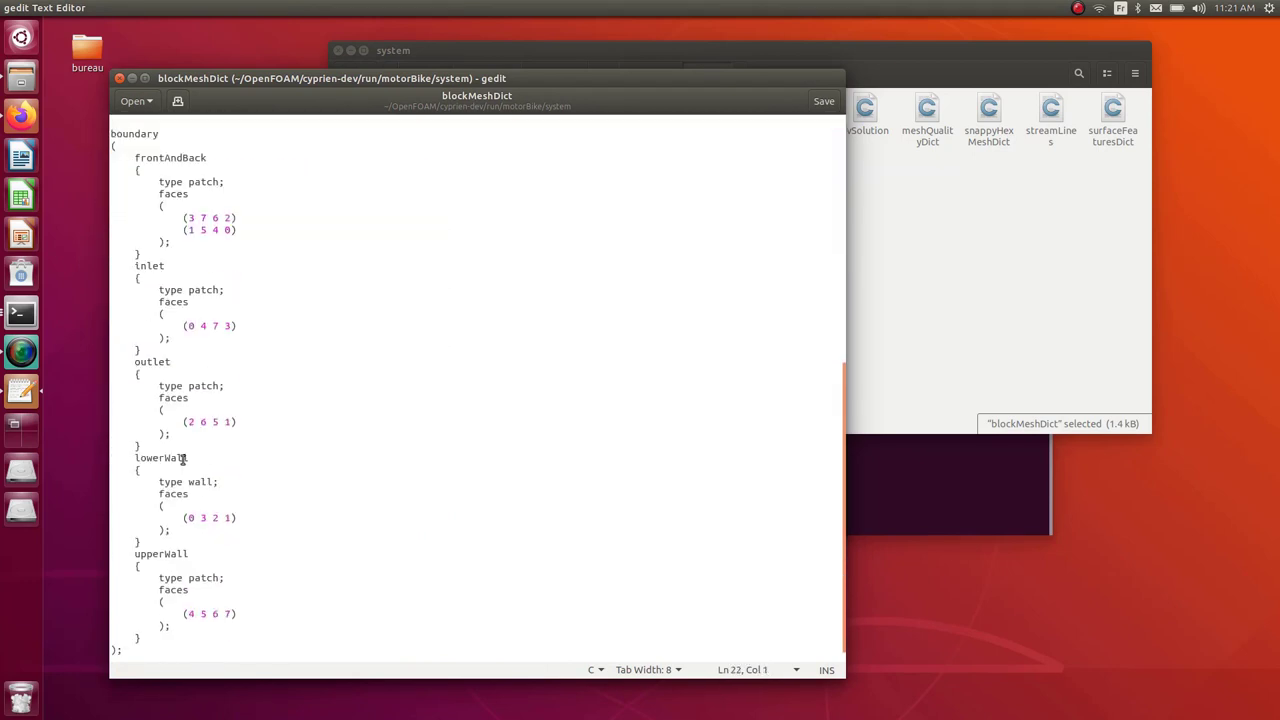
{"action": "scroll", "coordinate": [184, 457], "scroll_direction": "up", "scroll_amount": 7}
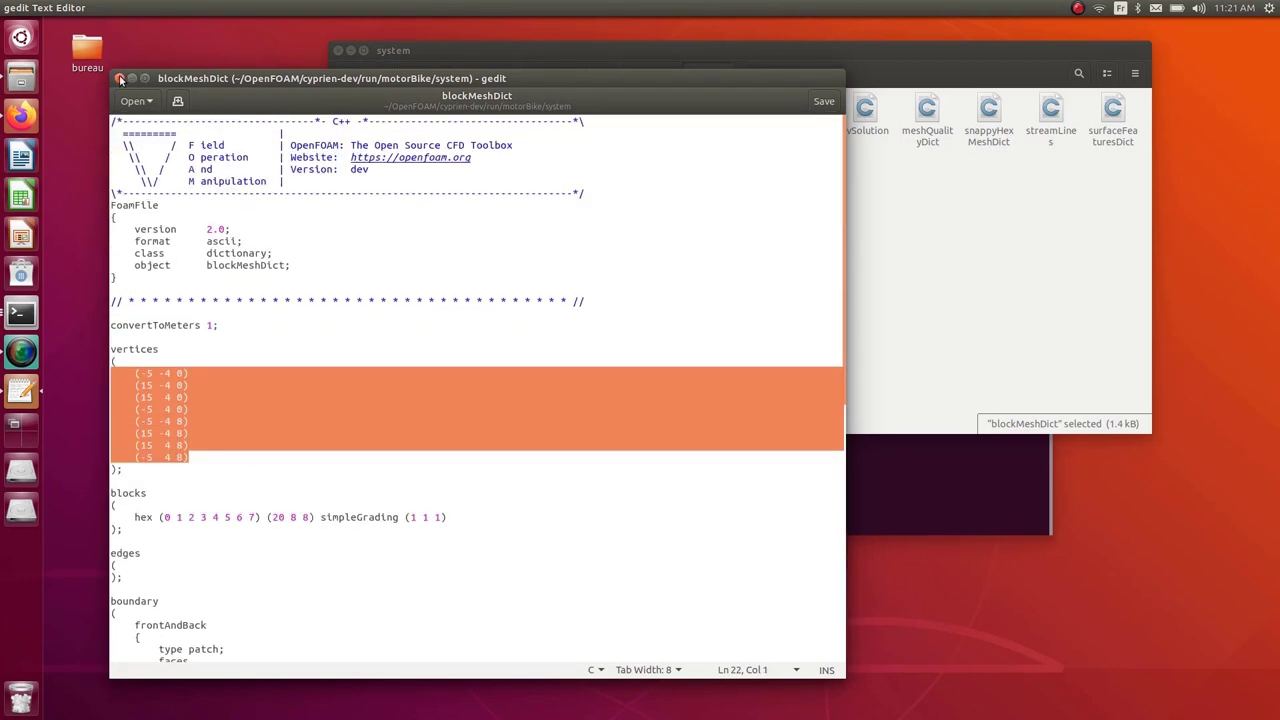
{"action": "left_click", "coordinate": [119, 78]}
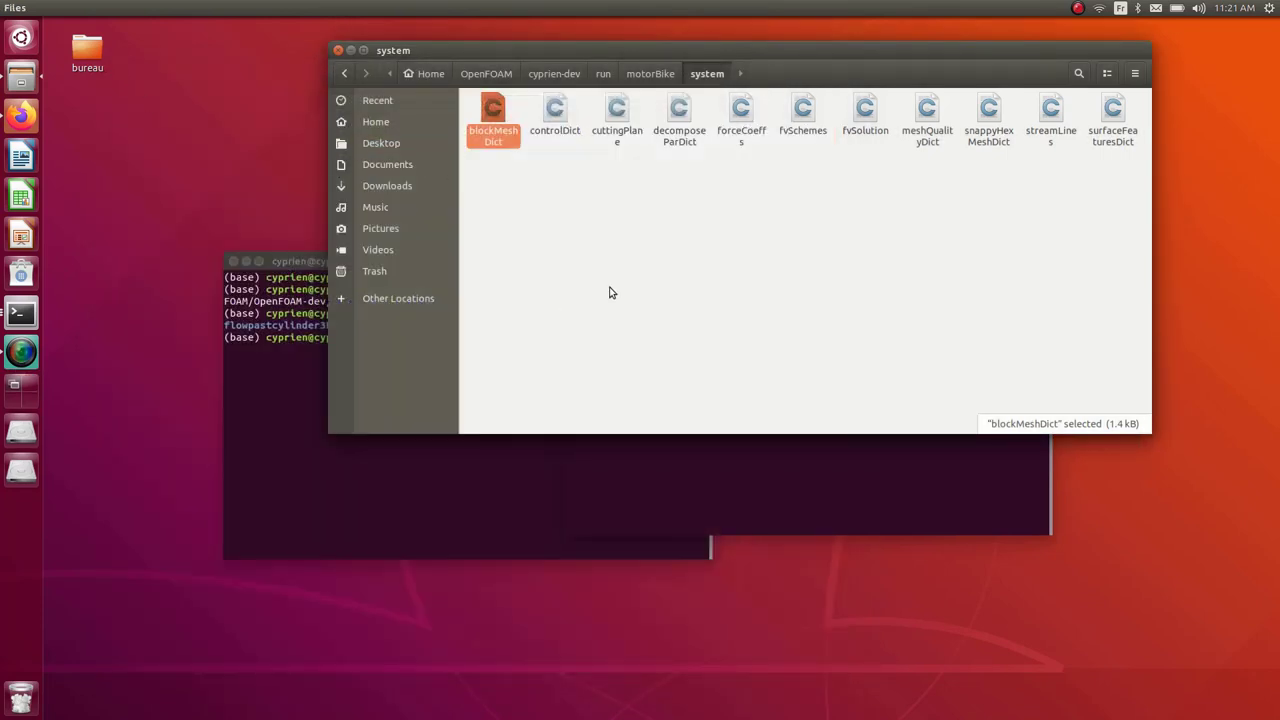
{"action": "left_click", "coordinate": [1078, 8]}
{"action": "left_click", "coordinate": [1120, 48]}
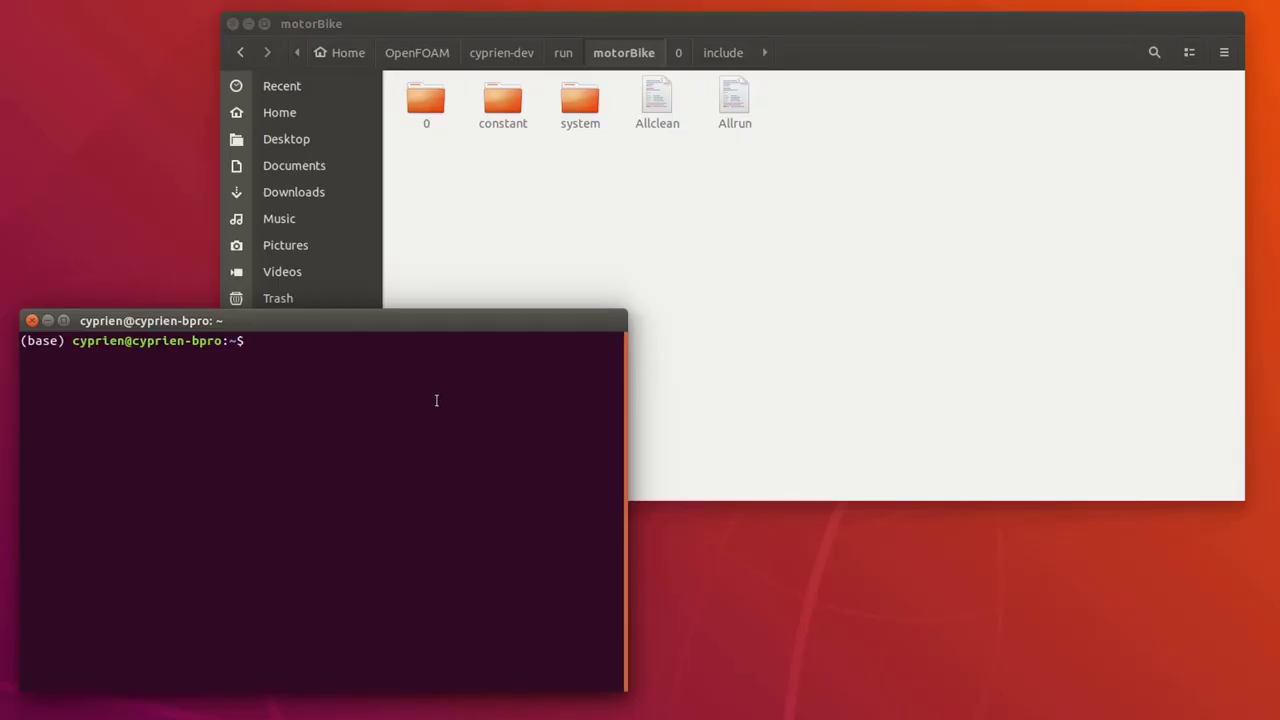
Change the terminal's working directory to $FOAM_RUN and from there into the motorBike case
{"action": "type", "text": "cd $FOAM_RUN"}
{"action": "key", "text": "Return"}
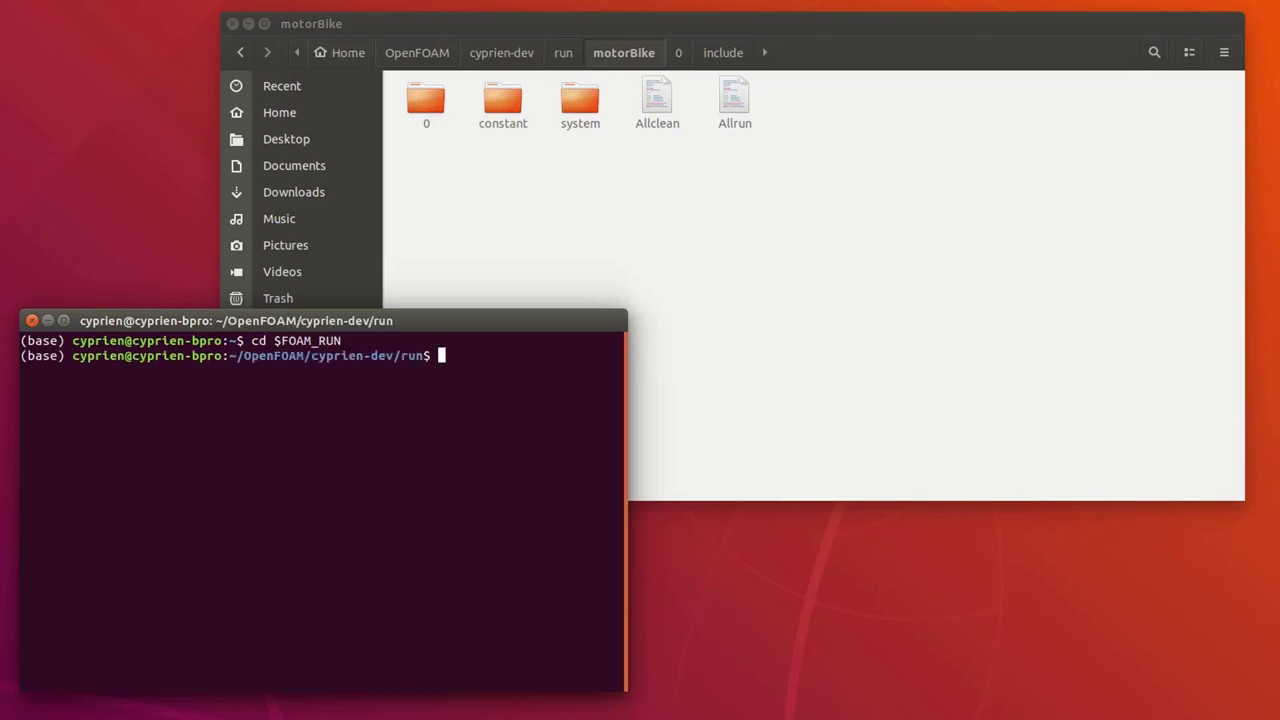
{"action": "type", "text": "cd motorB"}
{"action": "key", "text": "Tab"}
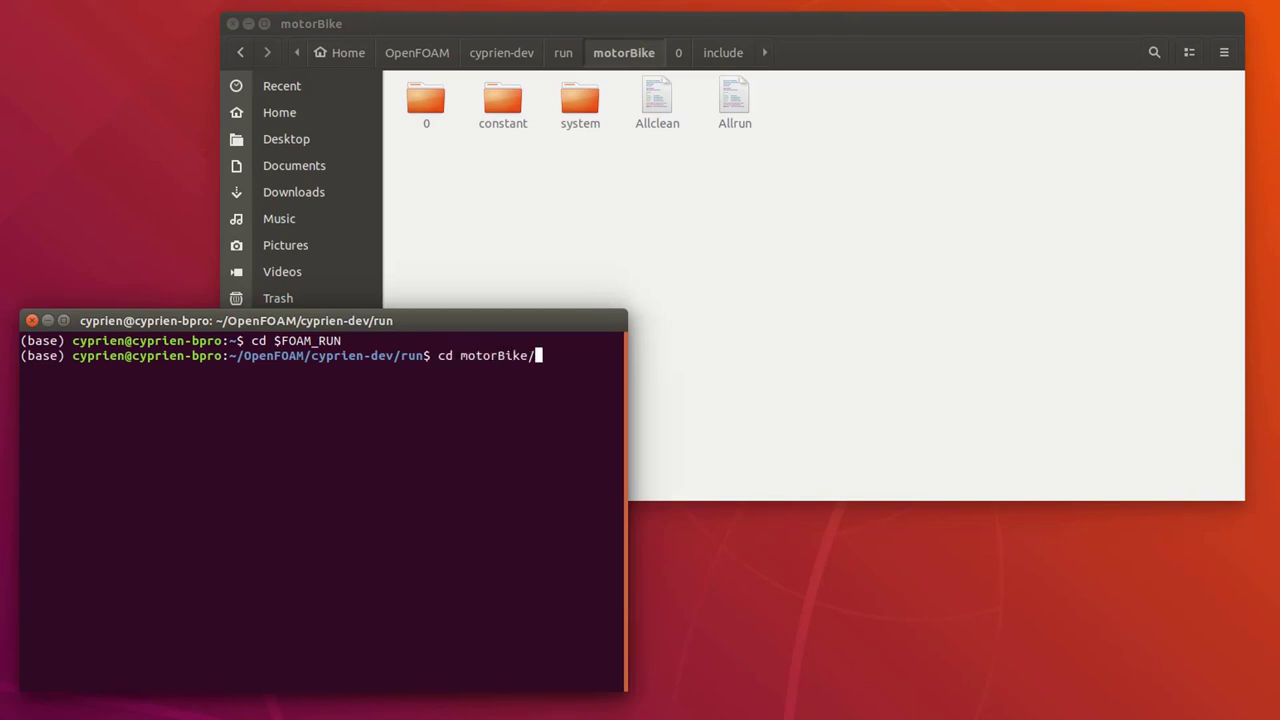
{"action": "key", "text": "Return"}
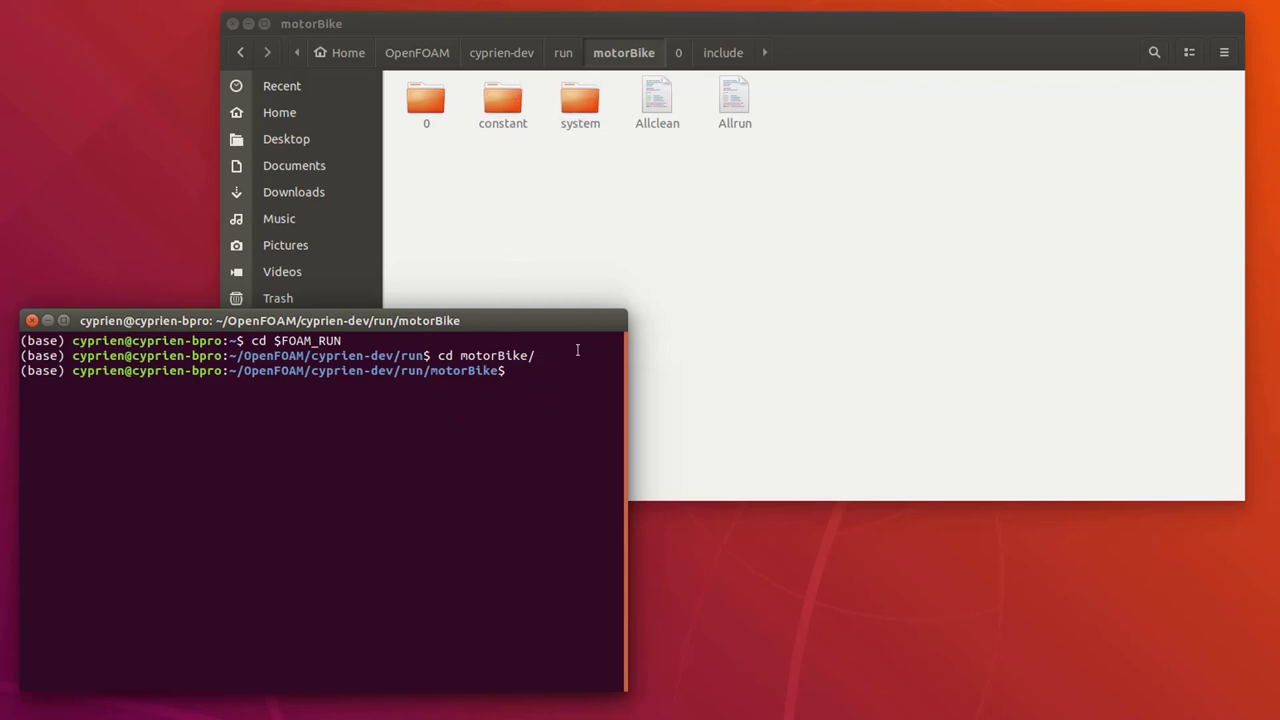
Show the case's system folder and generate the background mesh by running blockMesh in the terminal
{"action": "double_click", "coordinate": [578, 105]}
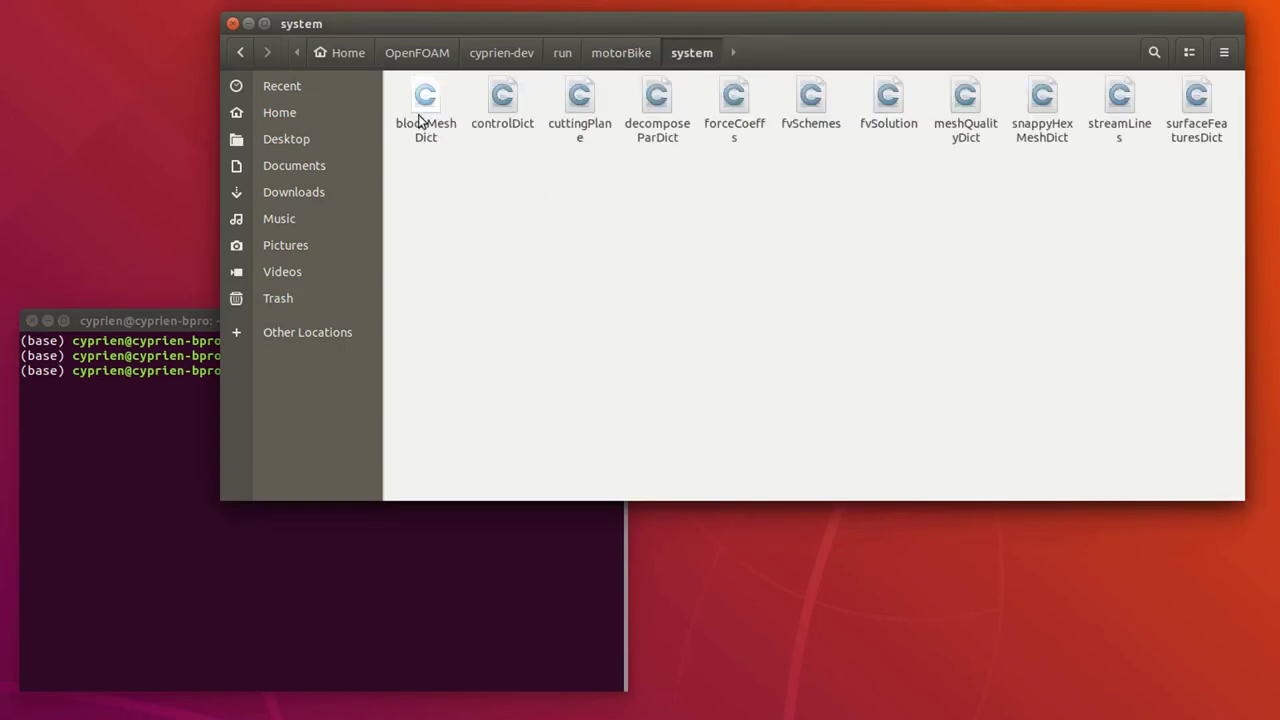
{"action": "left_click", "coordinate": [185, 460]}
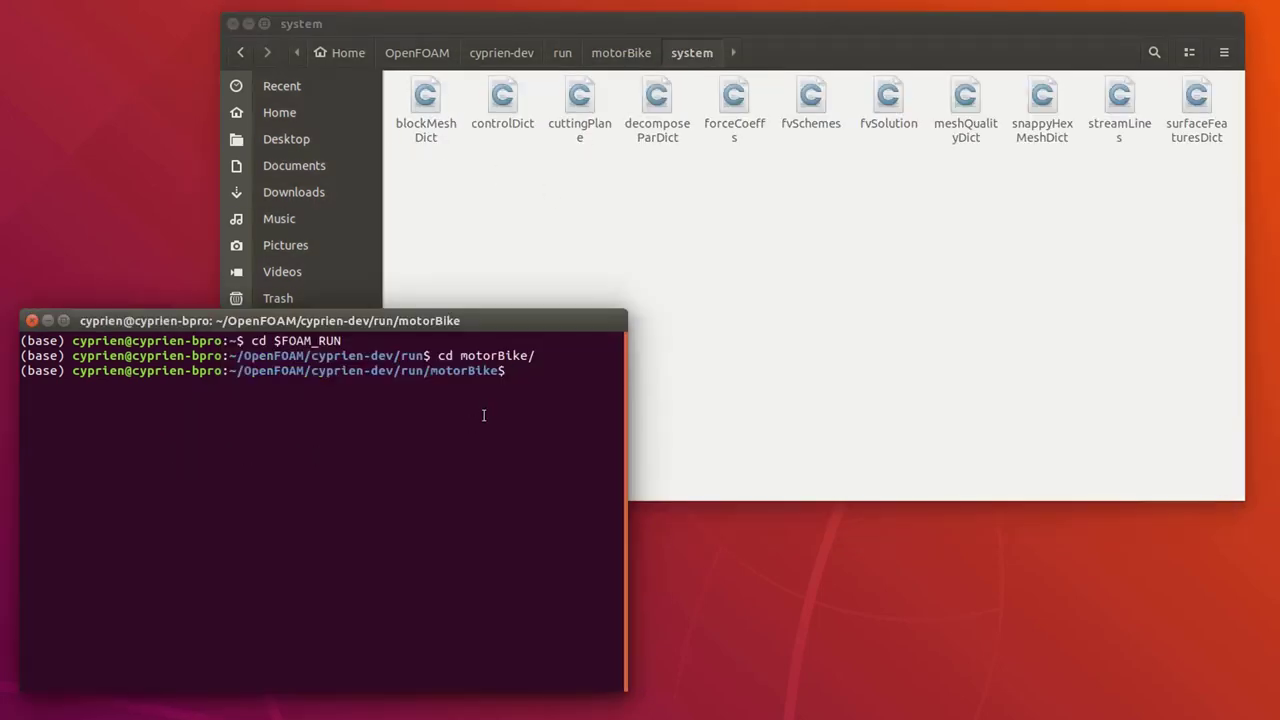
{"action": "type", "text": "blockMesh"}
{"action": "key", "text": "Return"}
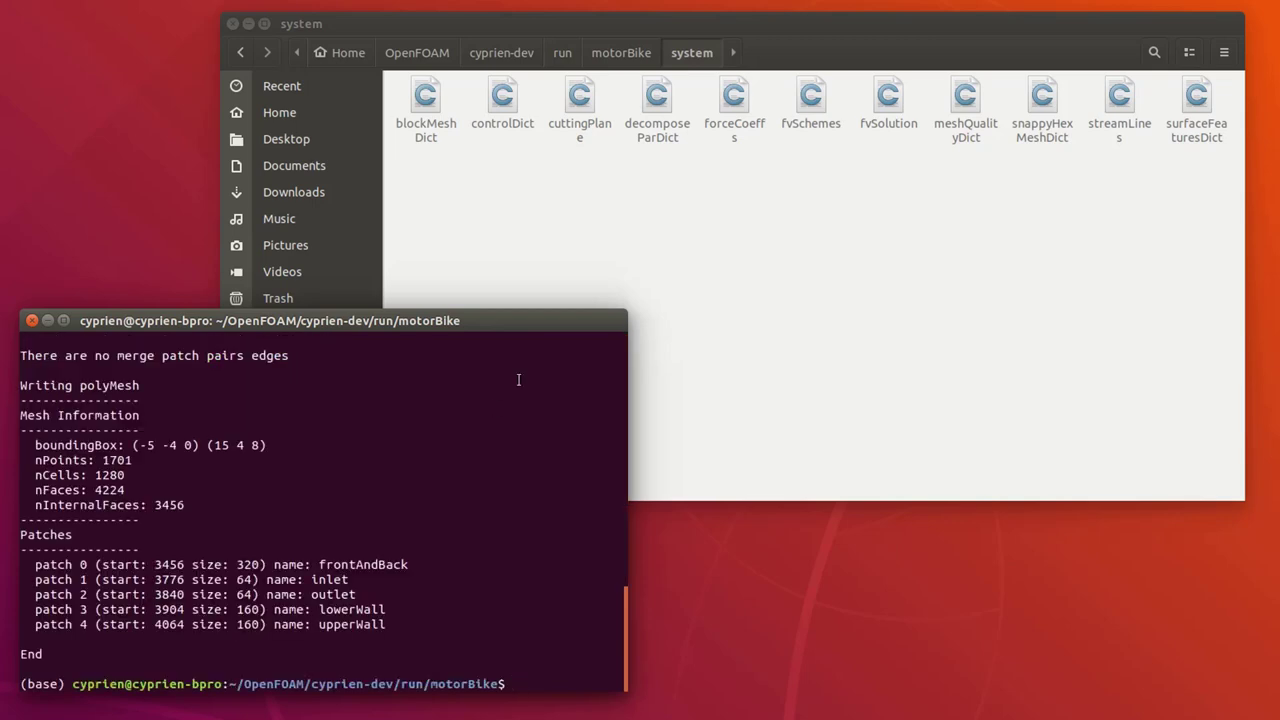
Return to the motorBike folder and highlight the point, cell and face counts in the blockMesh output
{"action": "left_click", "coordinate": [618, 52]}
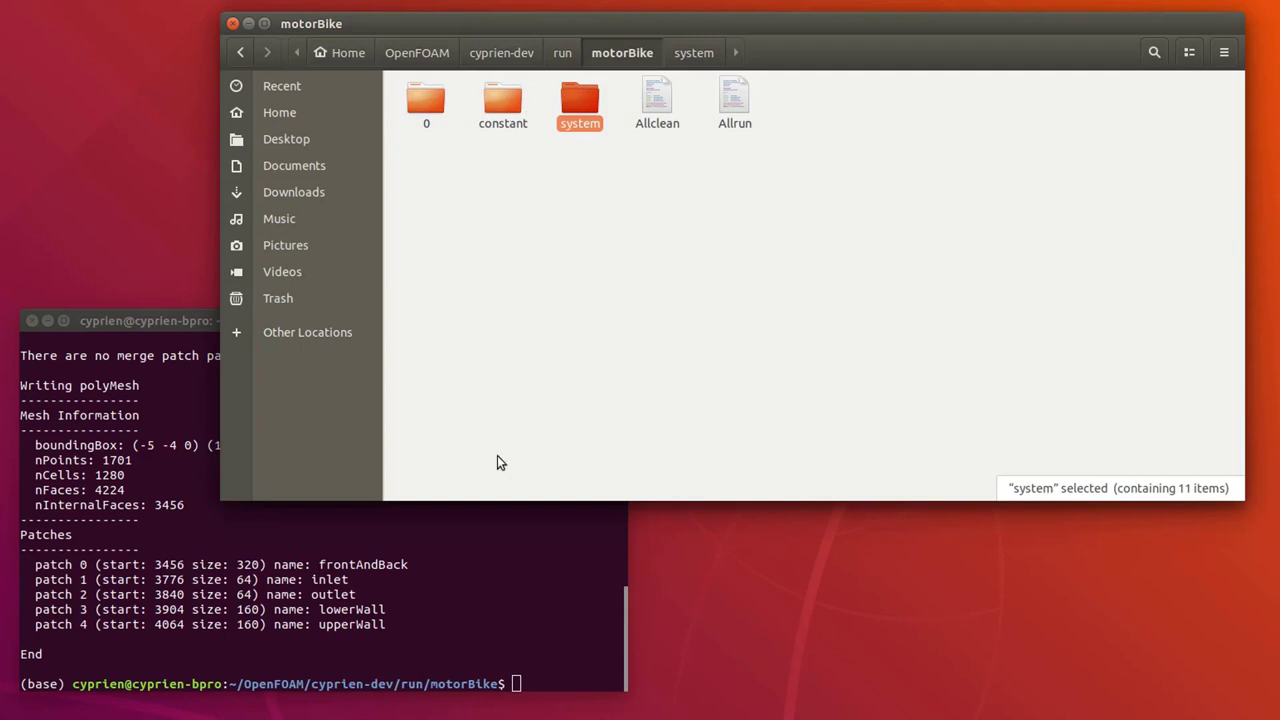
{"action": "left_click", "coordinate": [146, 506]}
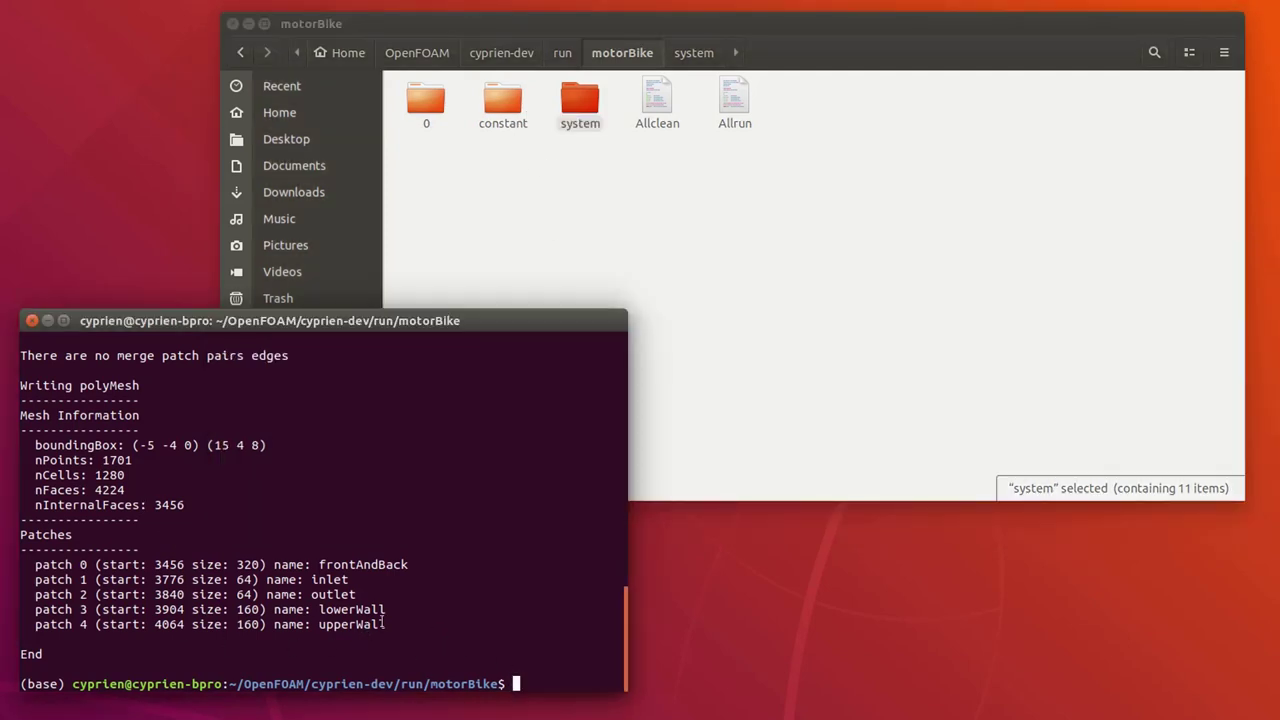
{"action": "left_click_drag", "start_coordinate": [213, 505], "coordinate": [22, 458]}
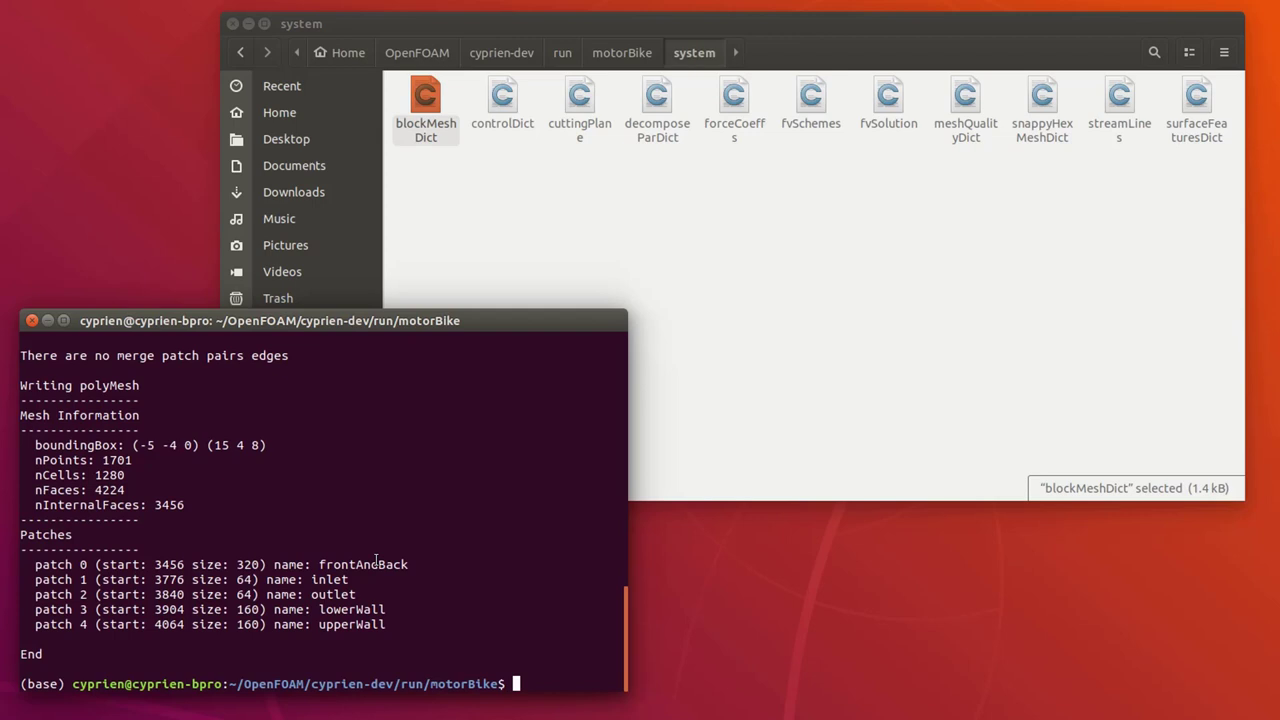
Try to run the surface feature extraction as surfacefeatures from the motorBike case
{"action": "type", "text": "surfacefeatures"}
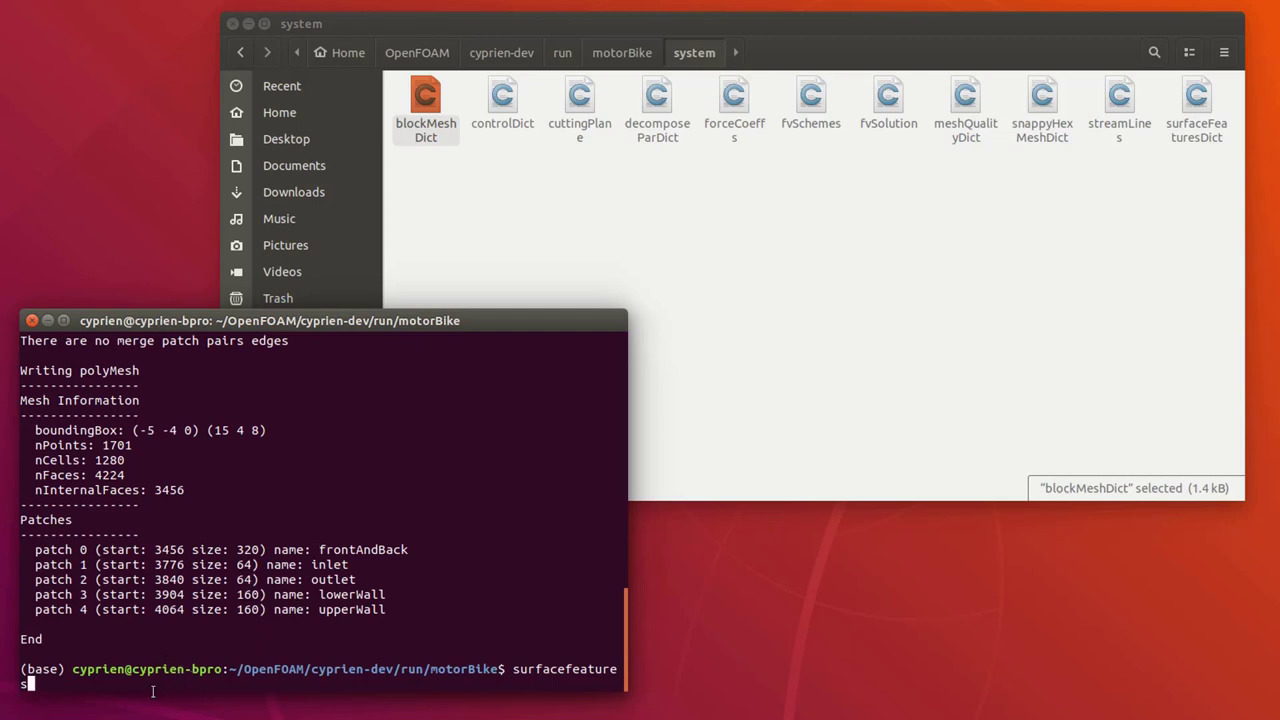
{"action": "key", "text": "Return"}
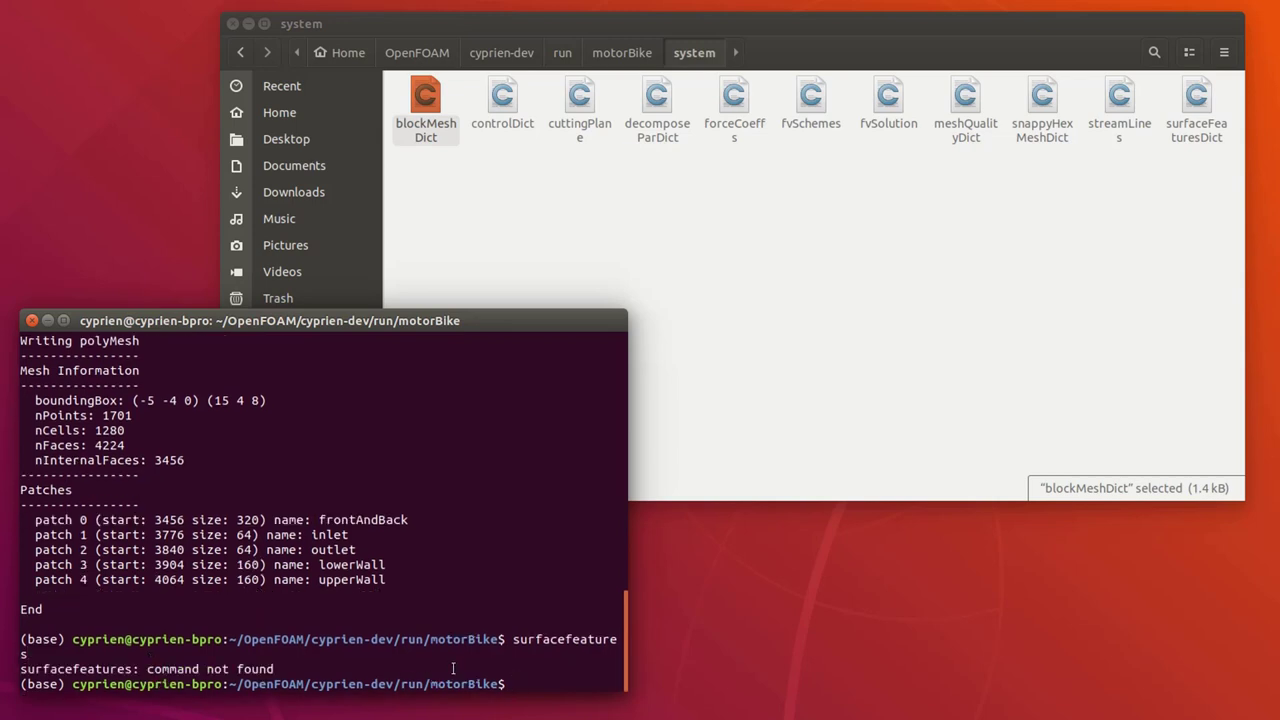
Recall the last command, correct its lowercase f to a capital F, and run it as surfaceFeatures
{"action": "key", "text": "Up"}
{"action": "key", "text": "Left"}
{"action": "key", "text": "Left"}
{"action": "key", "text": "Left"}
{"action": "key", "text": "Left"}
{"action": "key", "text": "Left"}
{"action": "key", "text": "Left"}
{"action": "key", "text": "Left"}
{"action": "key", "text": "Left"}
{"action": "key", "text": "Left"}
{"action": "key", "text": "Left"}
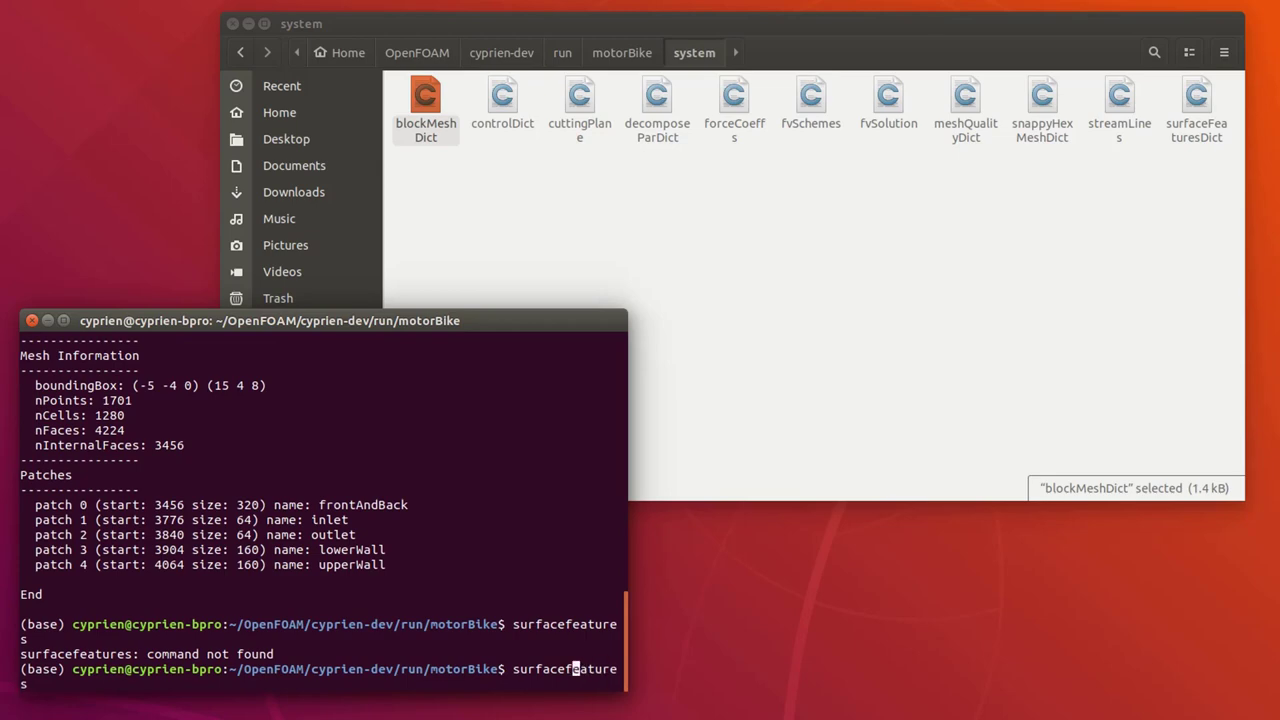
{"action": "key", "text": "Right"}
{"action": "key", "text": "Right"}
{"action": "key", "text": "Right"}
{"action": "key", "text": "BackSpace"}
{"action": "type", "text": "F"}
{"action": "key", "text": "Return"}
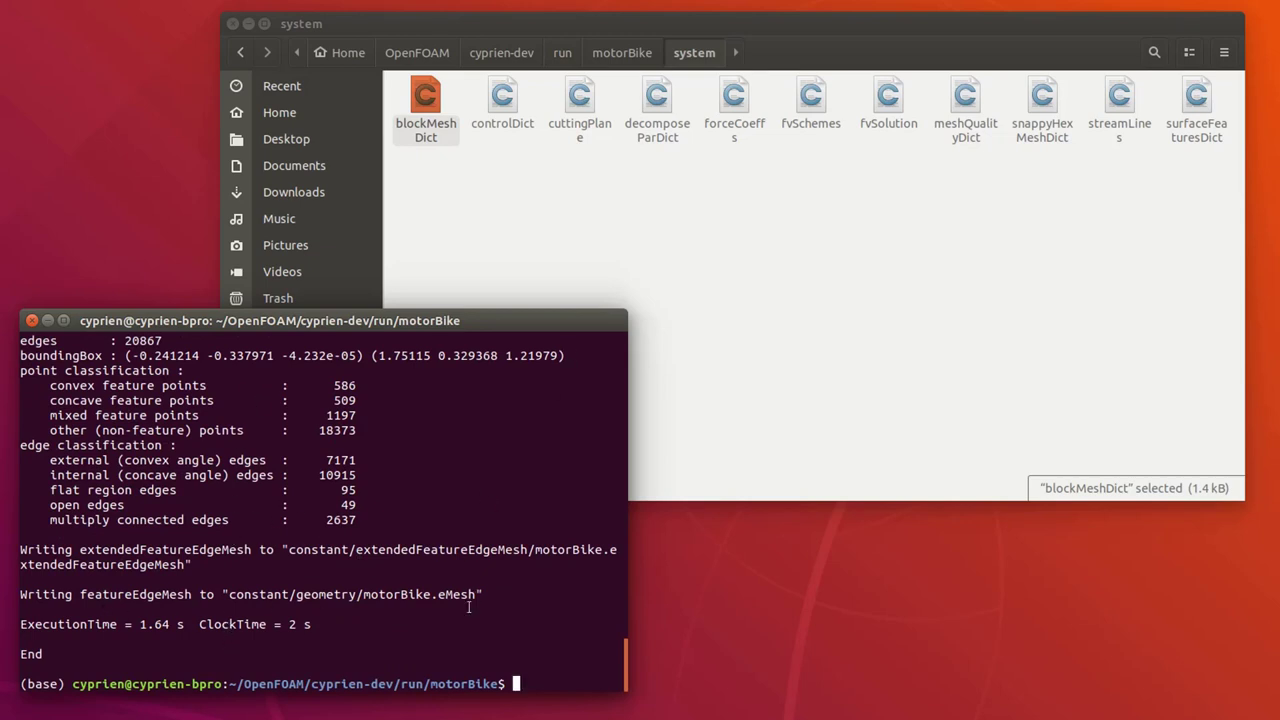
Look in the case's constant and geometry folders for the extracted feature edge files, and return to the motorBike folder
{"action": "left_click", "coordinate": [508, 209]}
{"action": "left_click", "coordinate": [622, 52]}
{"action": "double_click", "coordinate": [508, 102]}
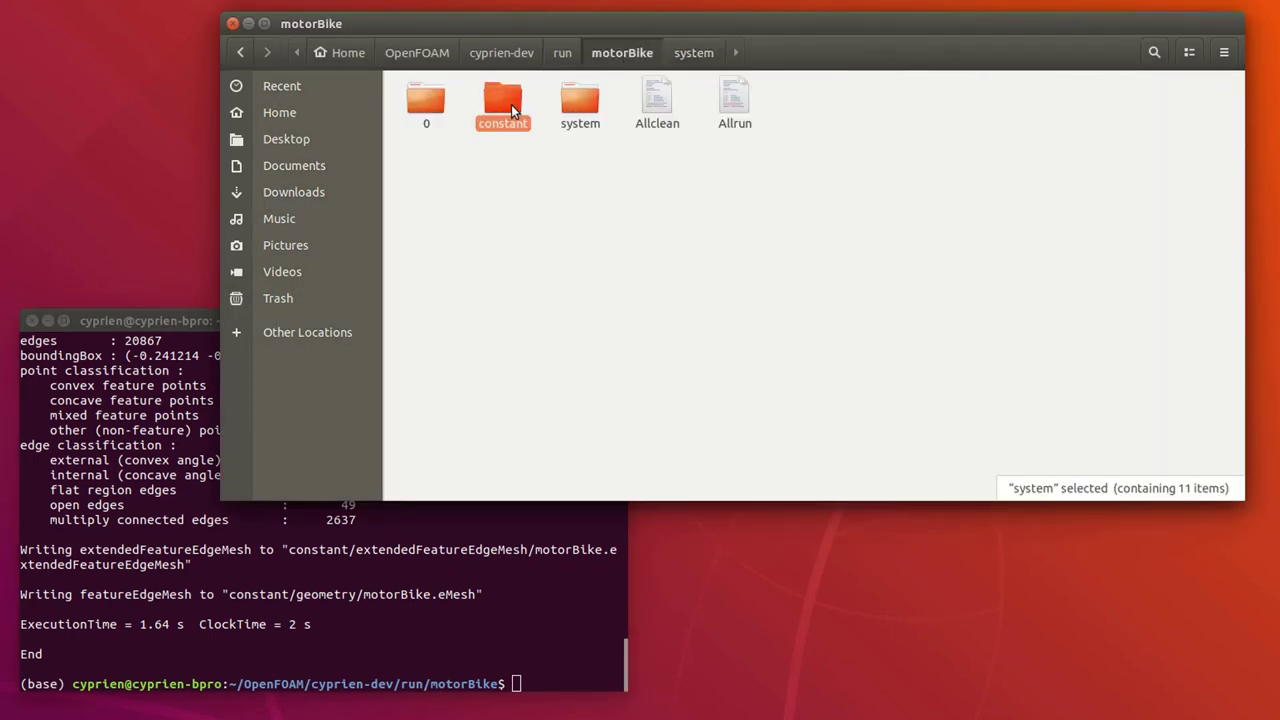
{"action": "left_click", "coordinate": [511, 100]}
{"action": "double_click", "coordinate": [511, 100]}
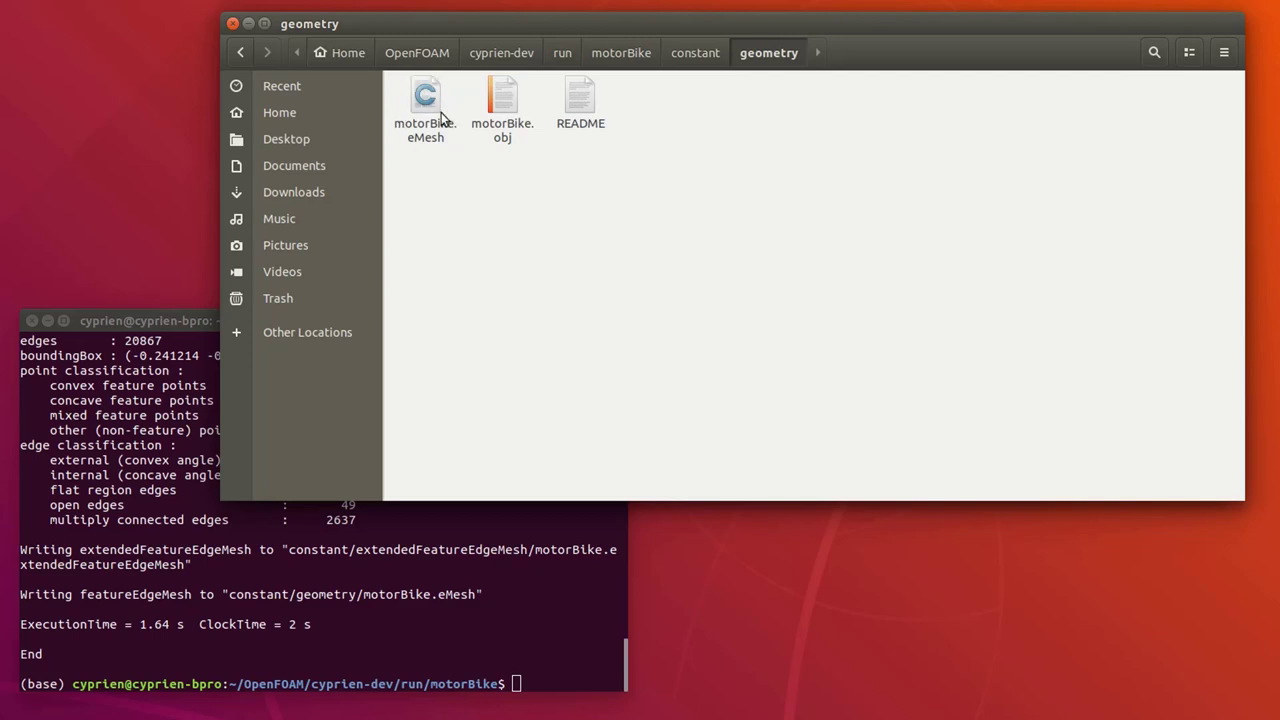
{"action": "left_click", "coordinate": [697, 55]}
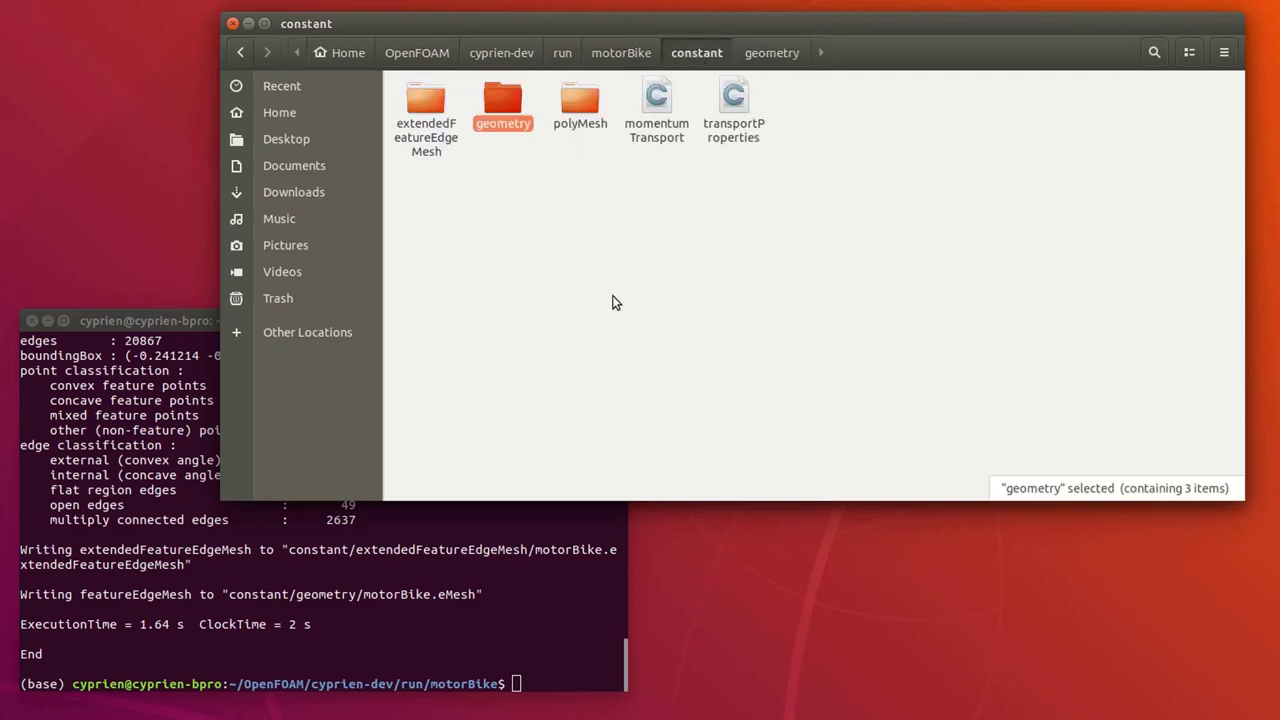
{"action": "left_click", "coordinate": [630, 52]}
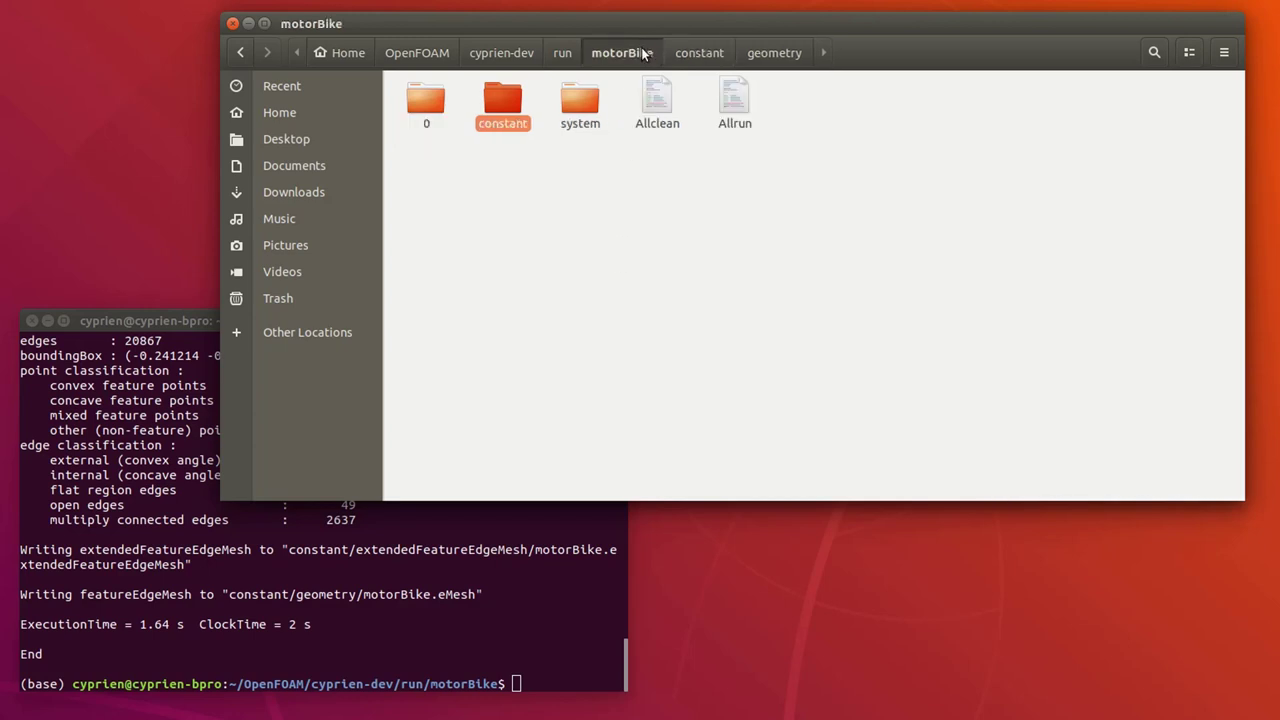
{"action": "left_click", "coordinate": [569, 262]}
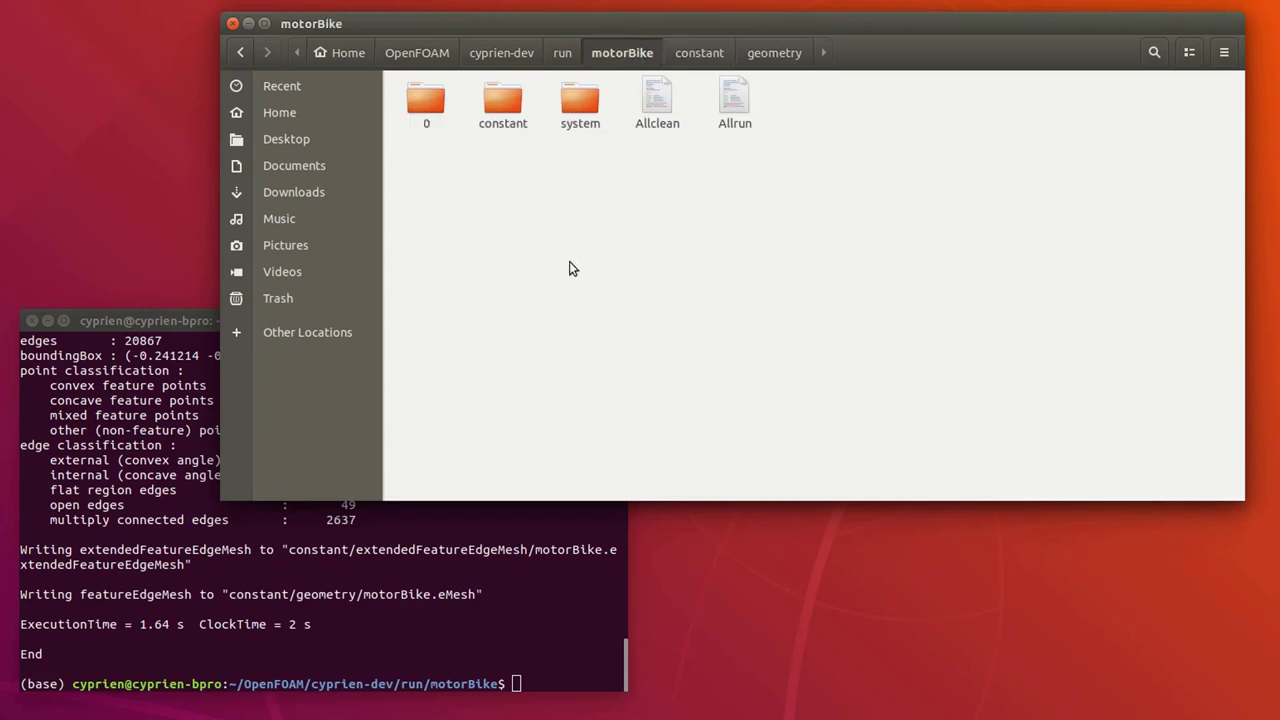
Run snappyHexMesh in the terminal from the motorBike case directory
{"action": "left_click", "coordinate": [152, 330]}
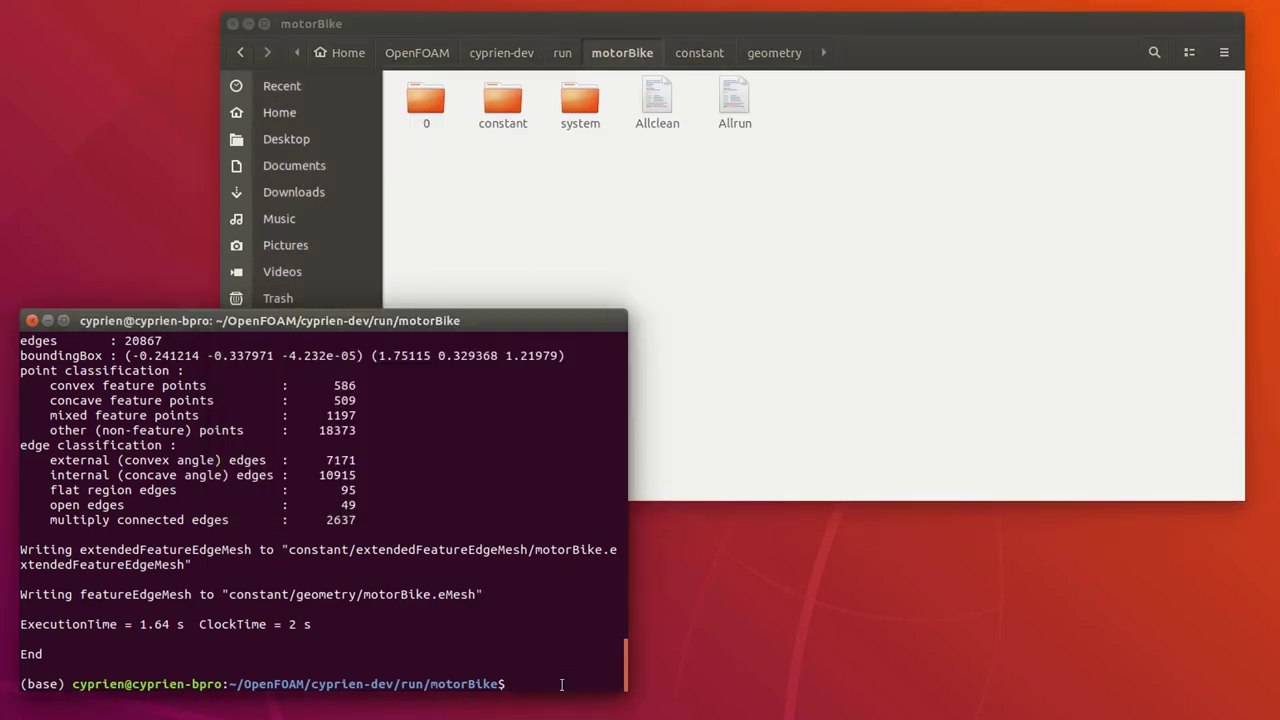
{"action": "type", "text": "snappyHexMesh"}
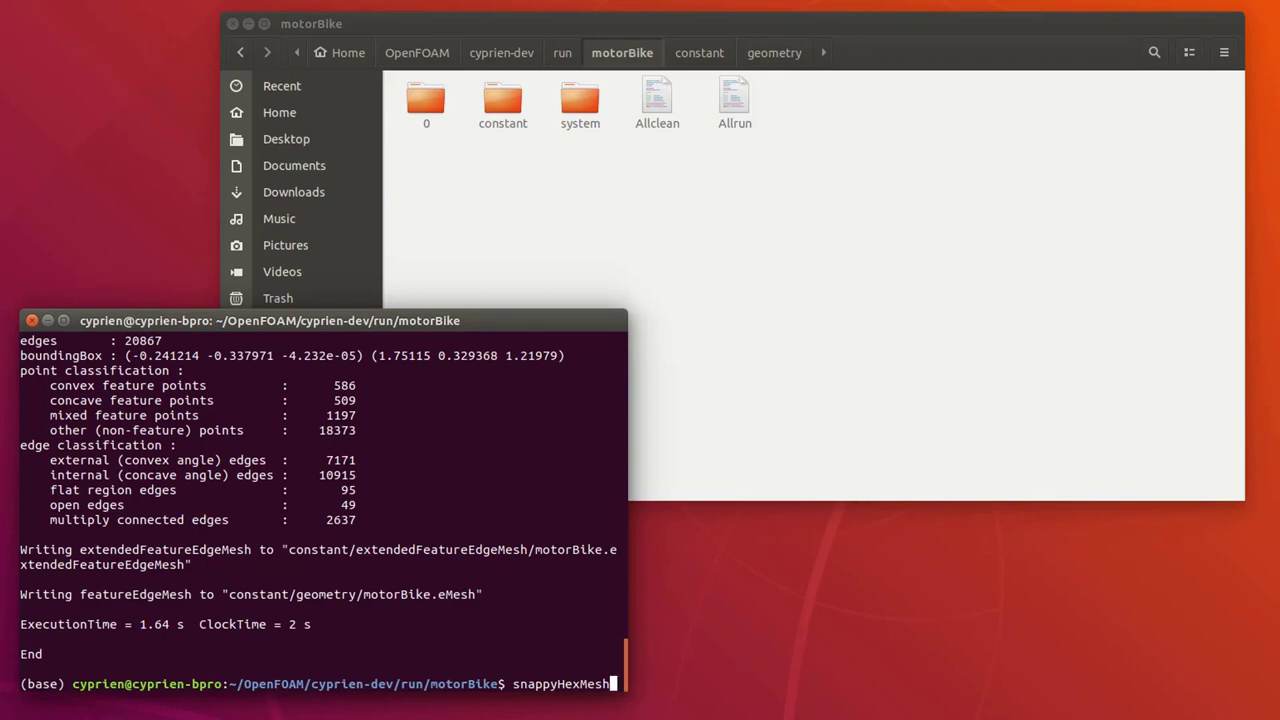
{"action": "key", "text": "Return"}
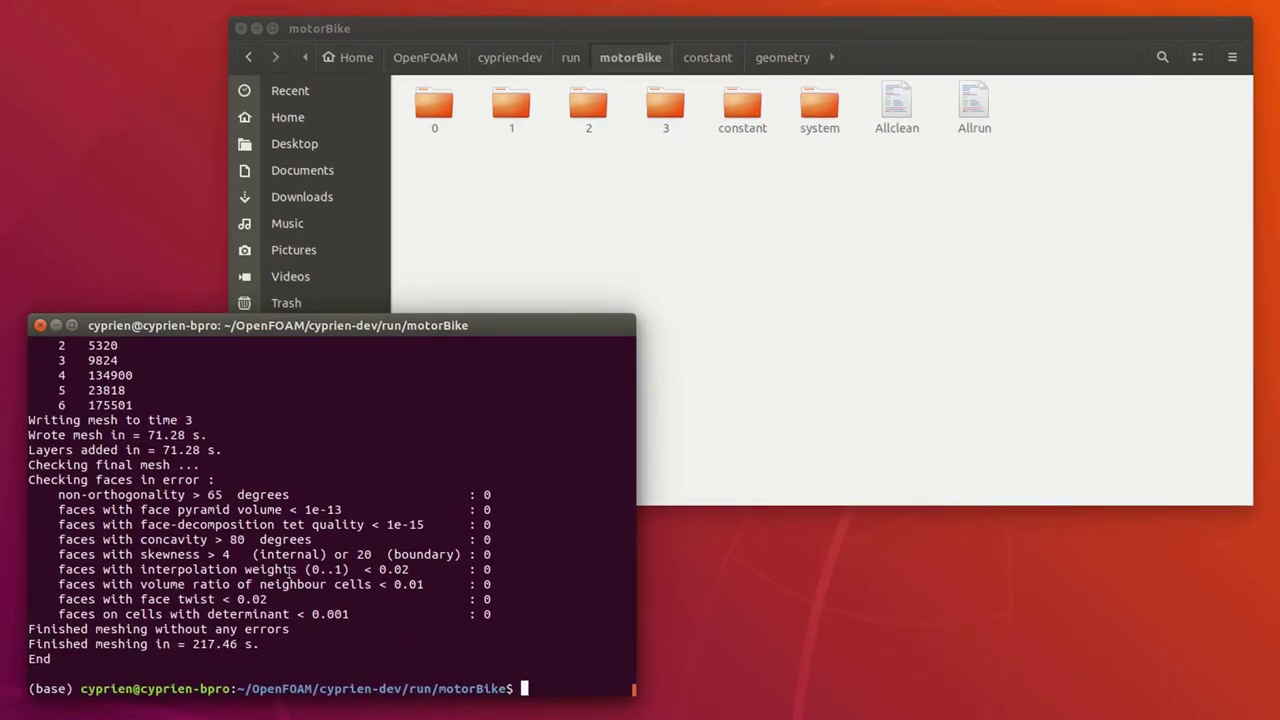
Review the cells per refinement level and the final mesh checks in the snappyHexMesh log, highlighting the line that reports meshing errors
{"action": "scroll", "coordinate": [168, 598], "scroll_direction": "up", "scroll_amount": 2}
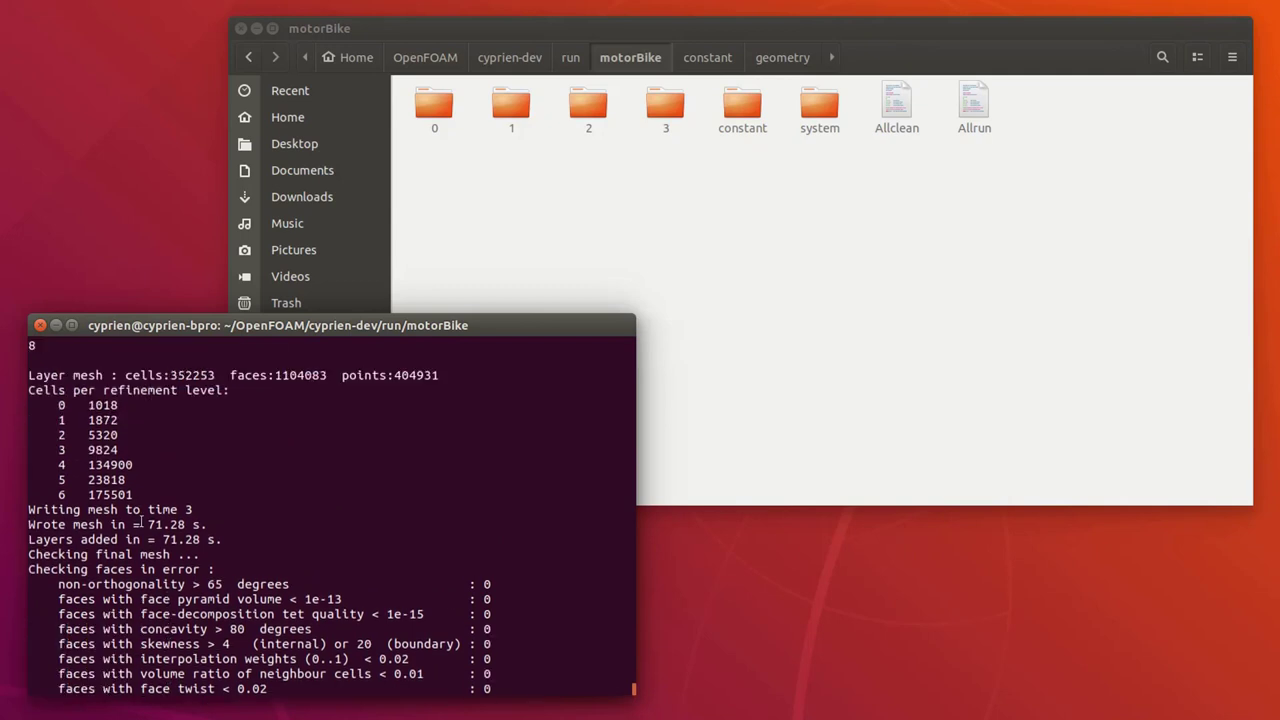
{"action": "scroll", "coordinate": [166, 509], "scroll_direction": "up", "scroll_amount": 1}
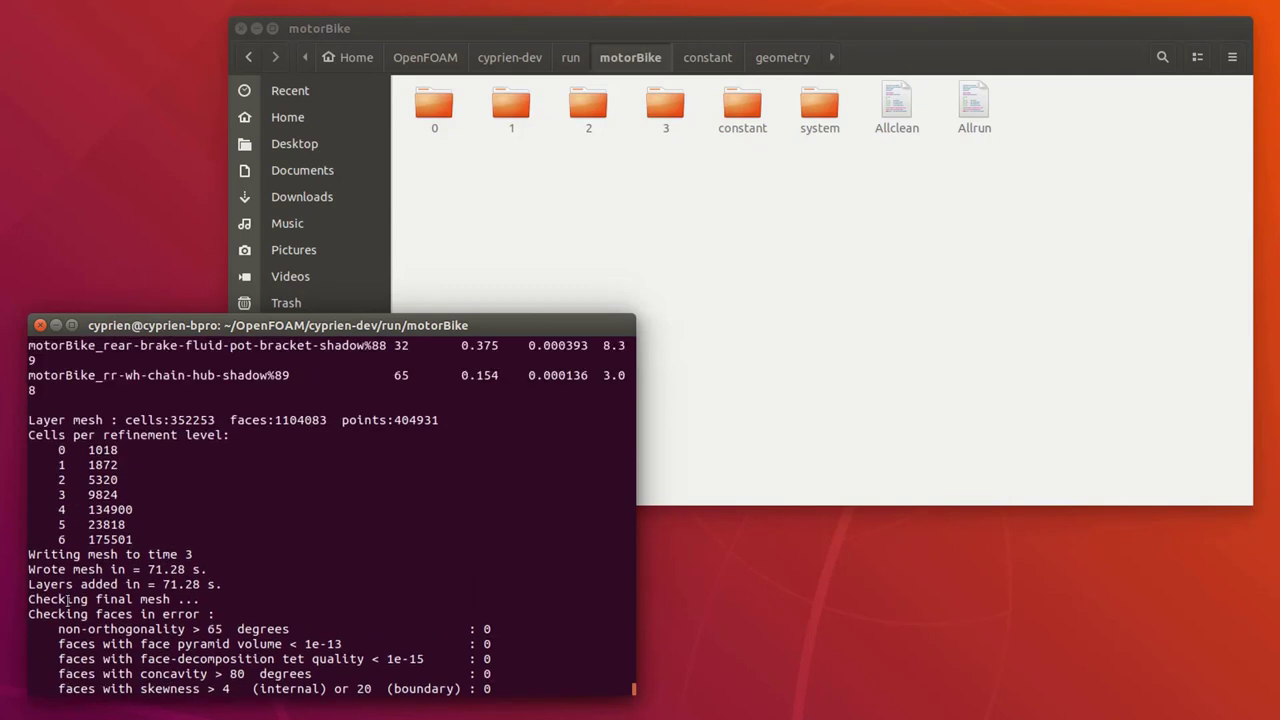
{"action": "scroll", "coordinate": [45, 580], "scroll_direction": "down", "scroll_amount": 1}
{"action": "scroll", "coordinate": [214, 550], "scroll_direction": "down", "scroll_amount": 2}
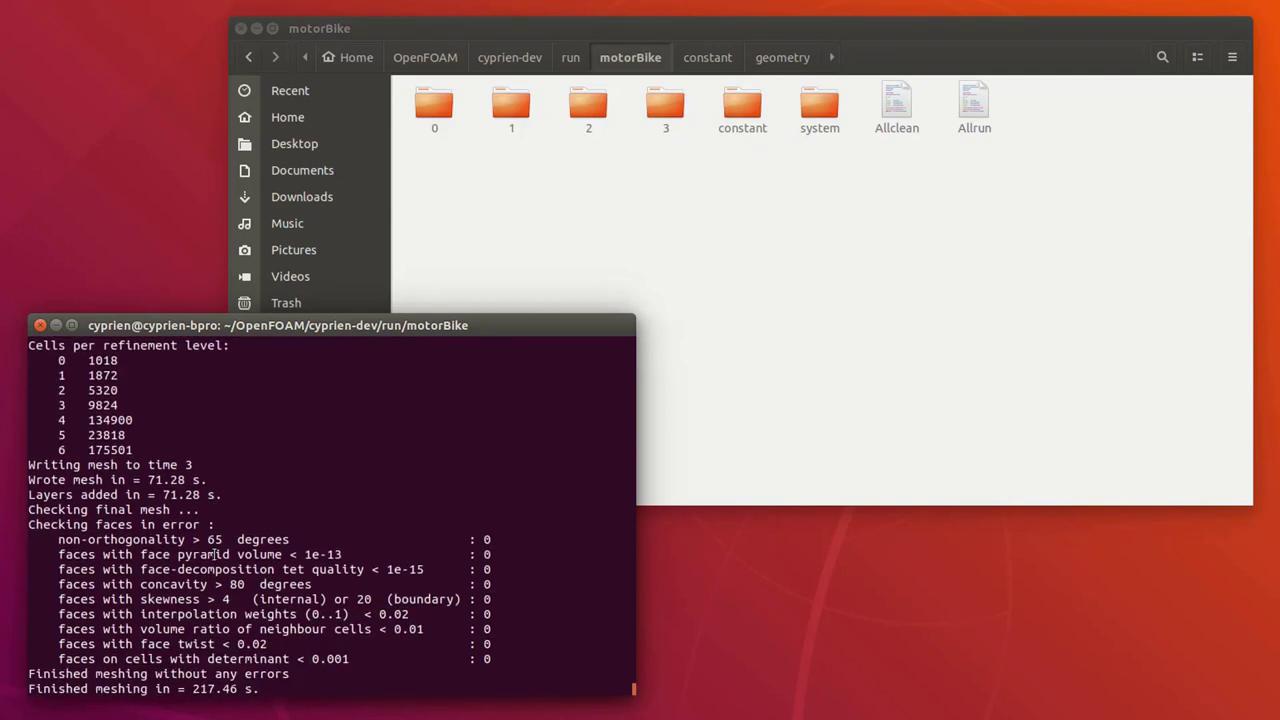
{"action": "left_click_drag", "start_coordinate": [308, 631], "coordinate": [36, 627]}
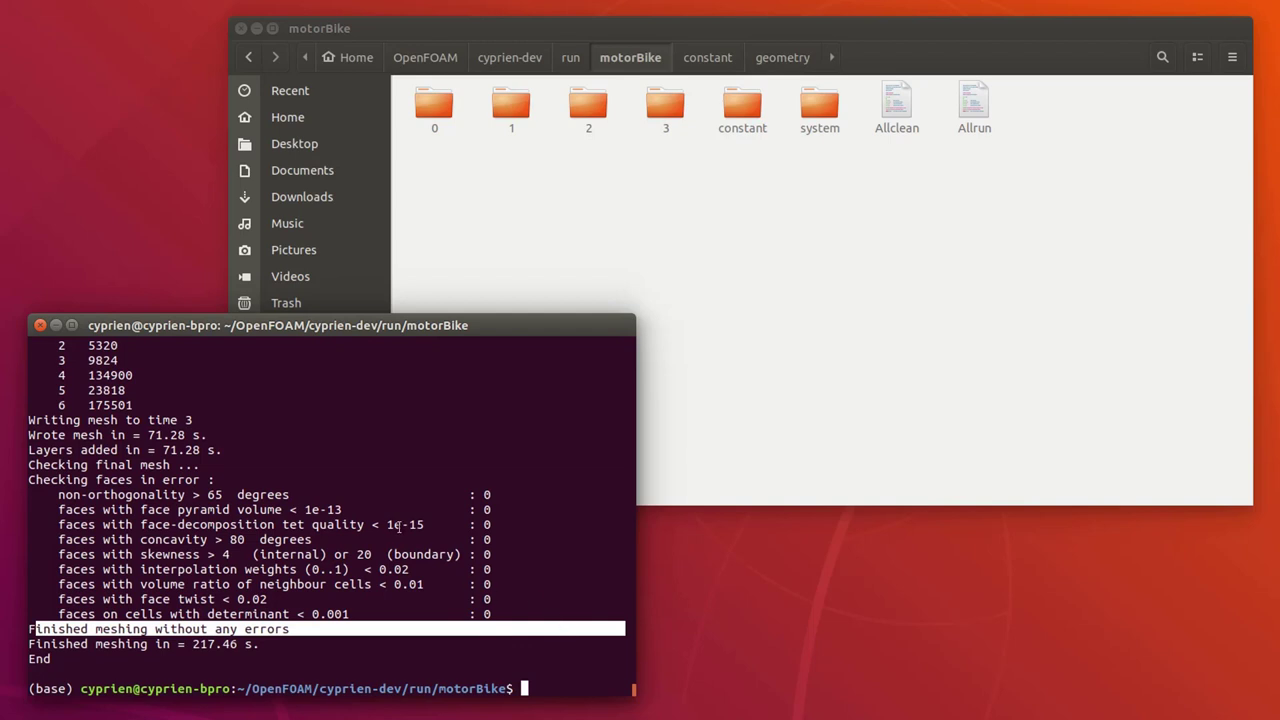
{"action": "left_click", "coordinate": [553, 663]}
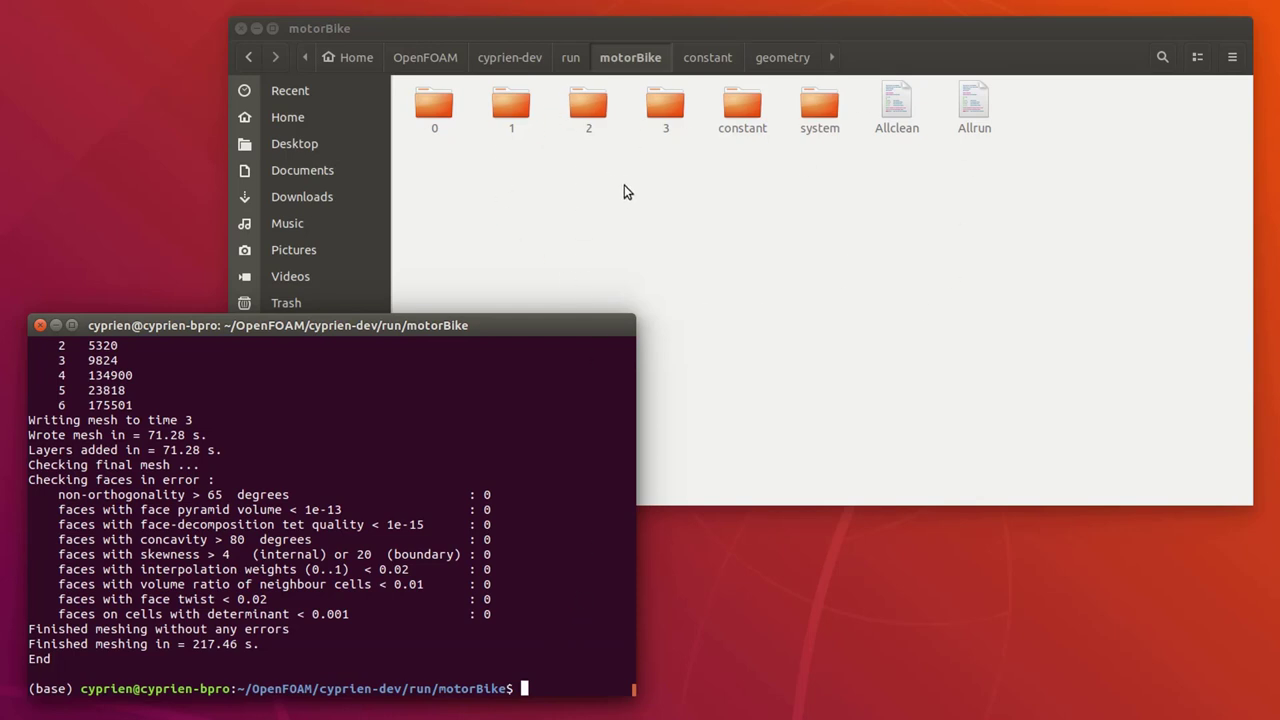
Open the time folder 3 of the motorBike case to view the mesh files written there
{"action": "double_click", "coordinate": [666, 108]}
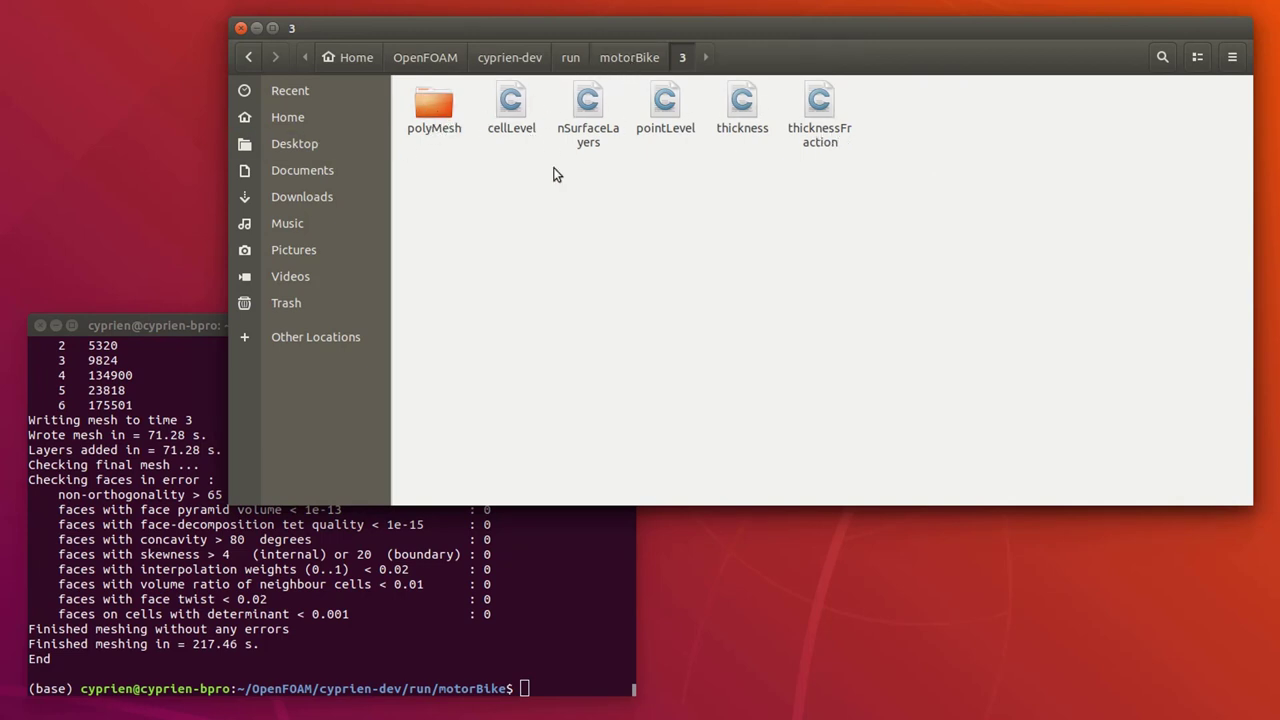
Copy everything in the motorBike case's 0 folder, including the include folder, into the time folder 3
{"action": "left_click", "coordinate": [639, 57]}
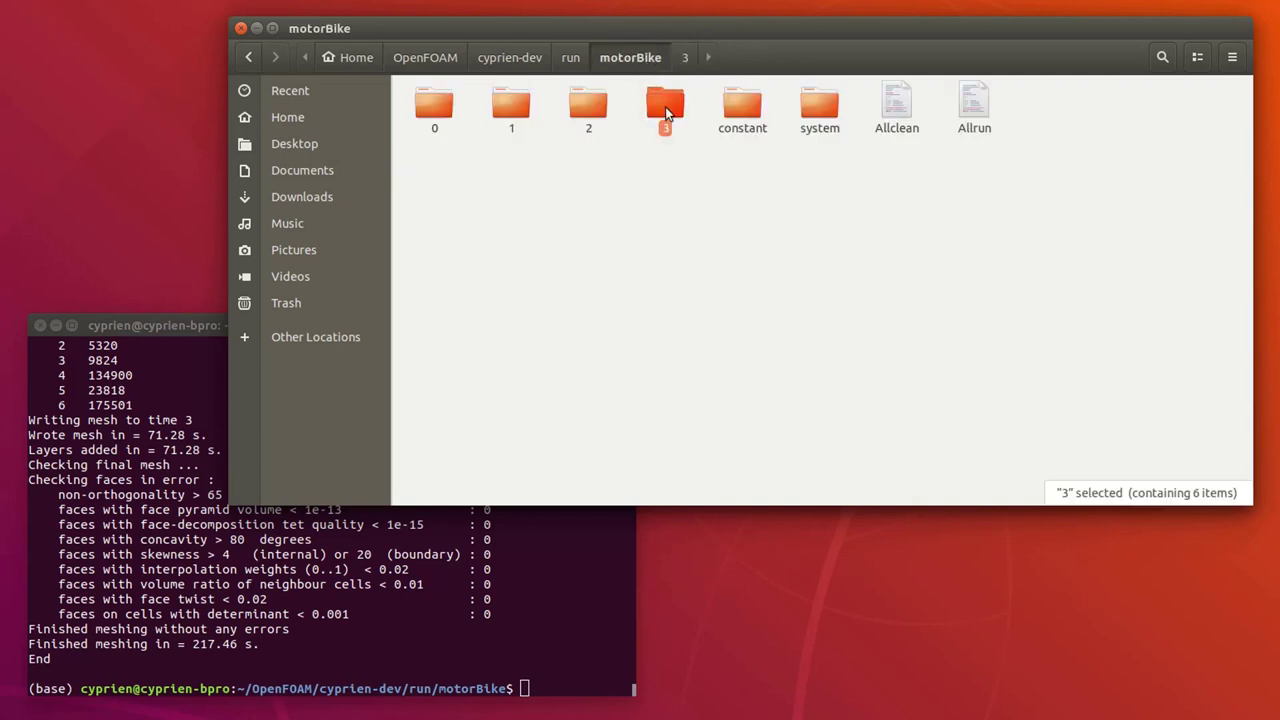
{"action": "double_click", "coordinate": [445, 105]}
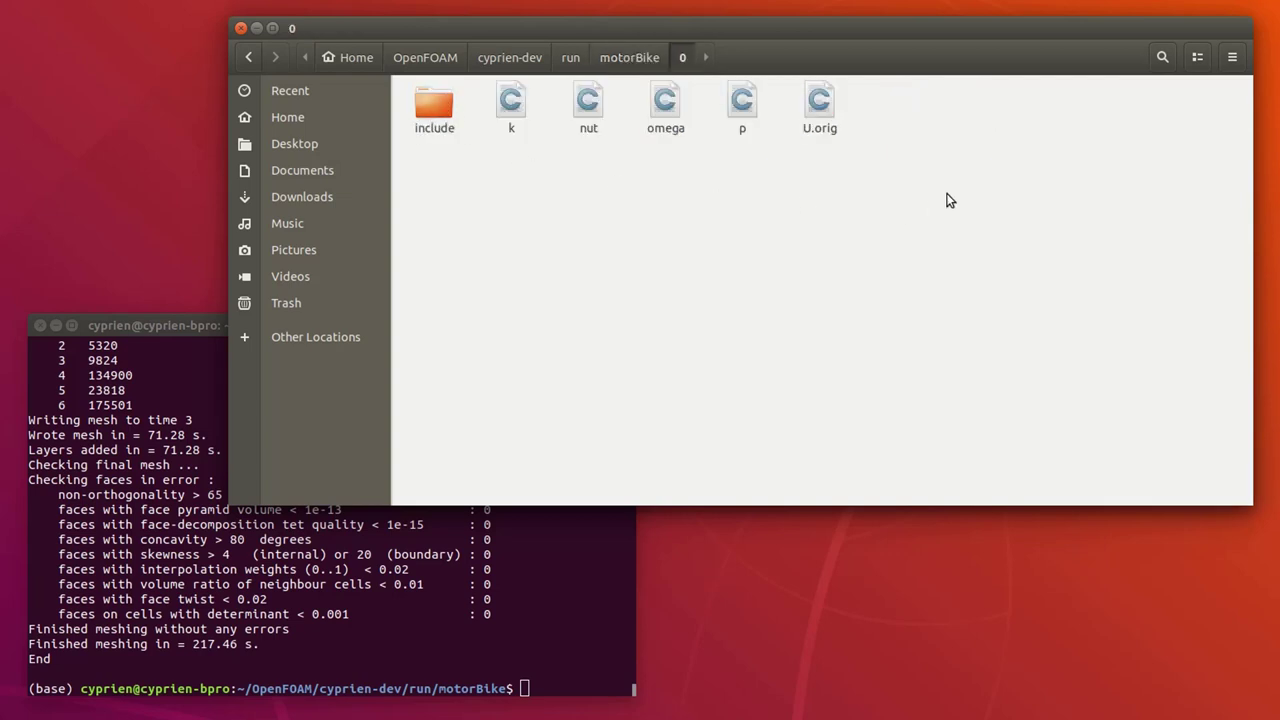
{"action": "left_click_drag", "start_coordinate": [950, 197], "coordinate": [450, 115]}
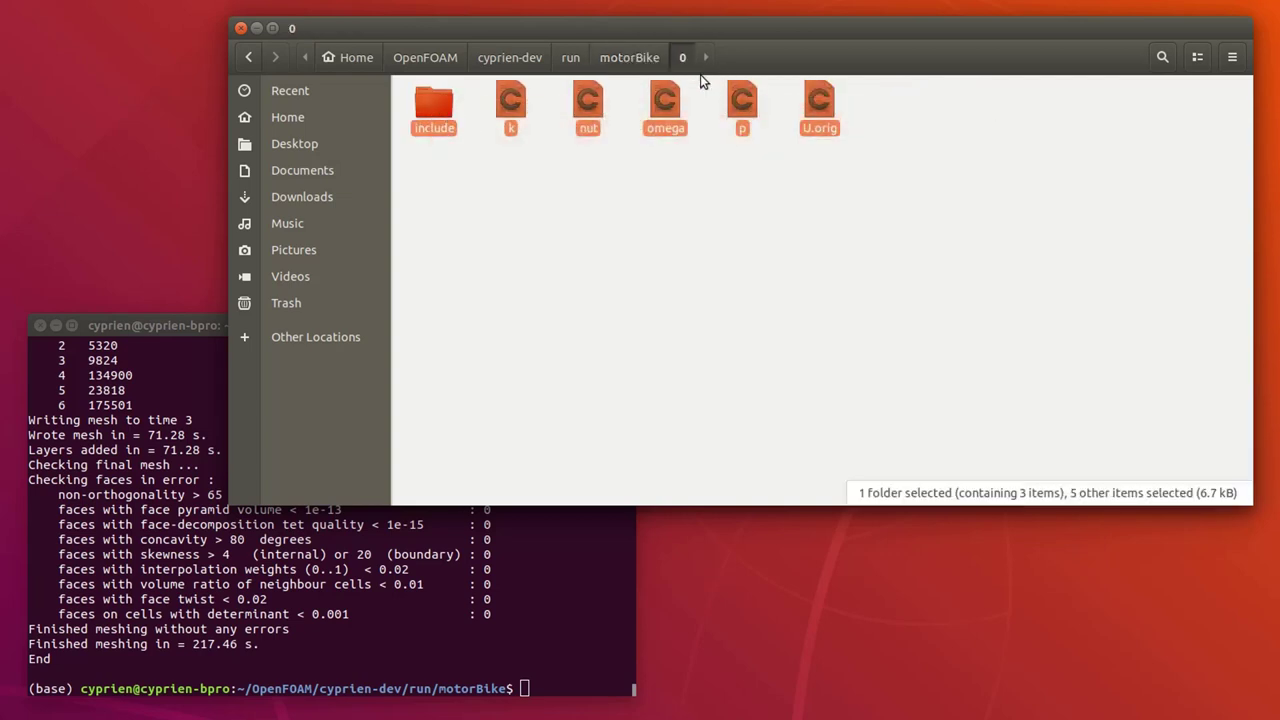
{"action": "right_click", "coordinate": [501, 107]}
{"action": "left_click", "coordinate": [546, 244]}
{"action": "left_click", "coordinate": [631, 58]}
{"action": "double_click", "coordinate": [655, 104]}
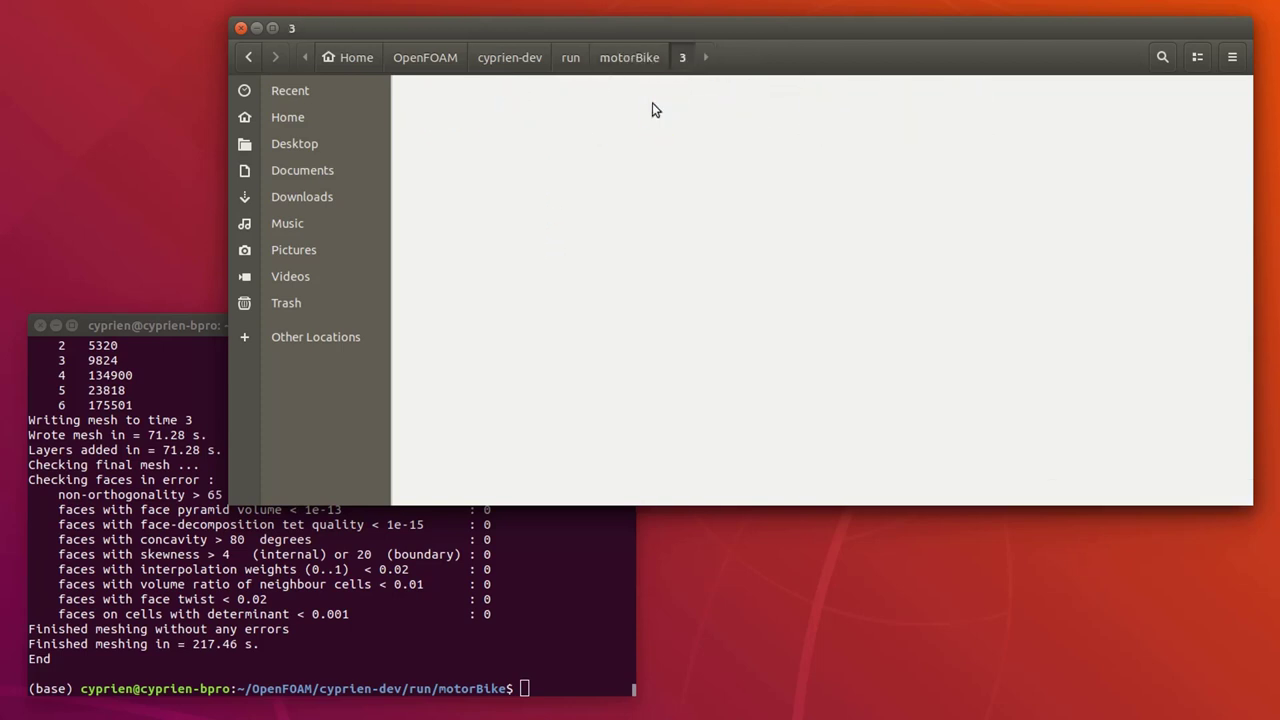
{"action": "right_click", "coordinate": [676, 187]}
{"action": "left_click", "coordinate": [716, 211]}
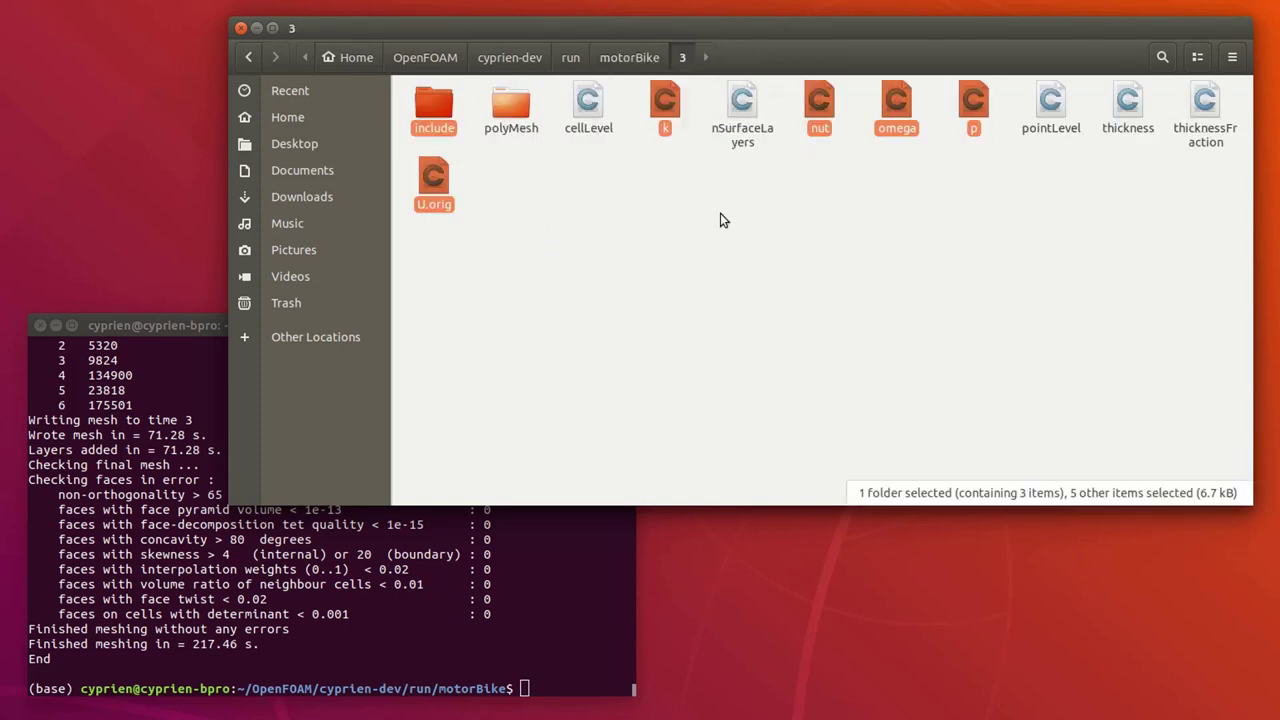
{"action": "left_click", "coordinate": [720, 213]}
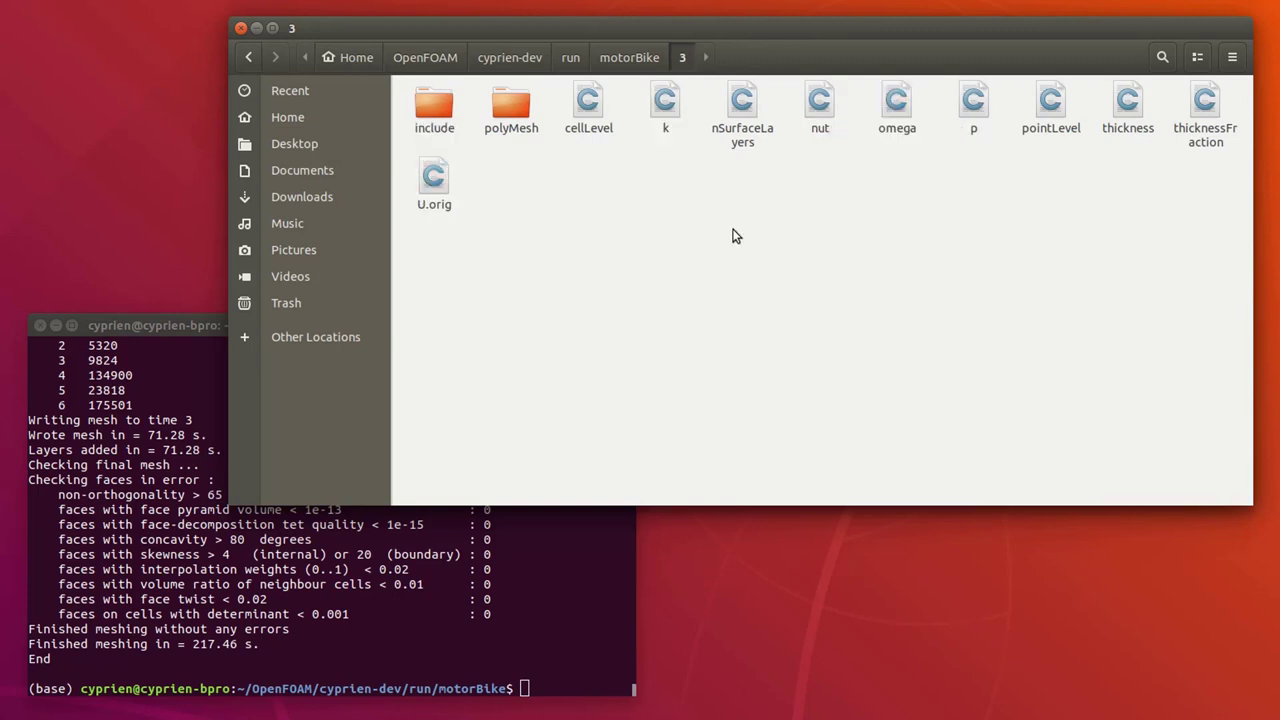
Launch paraFoam from the motorBike terminal and load the meshed case in ParaView with OpenFOAMReader
{"action": "left_click", "coordinate": [376, 305]}
{"action": "left_click", "coordinate": [196, 327]}
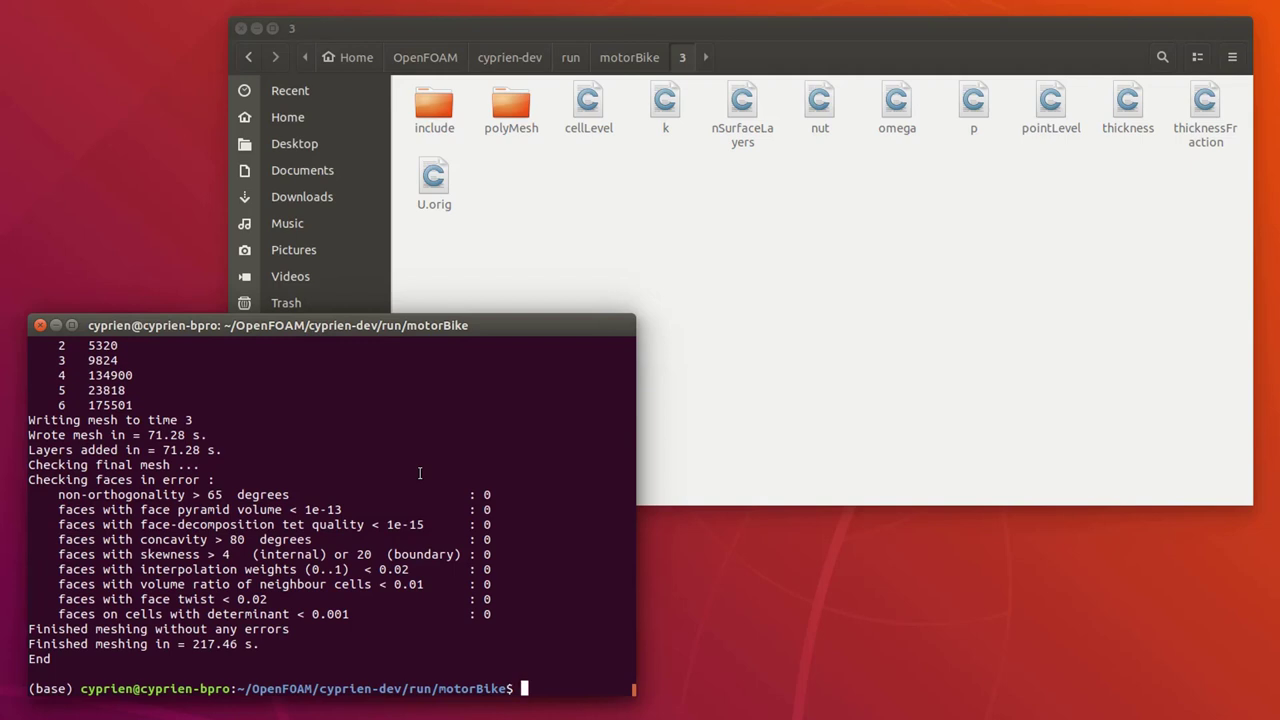
{"action": "type", "text": "paraFoam"}
{"action": "key", "text": "Return"}
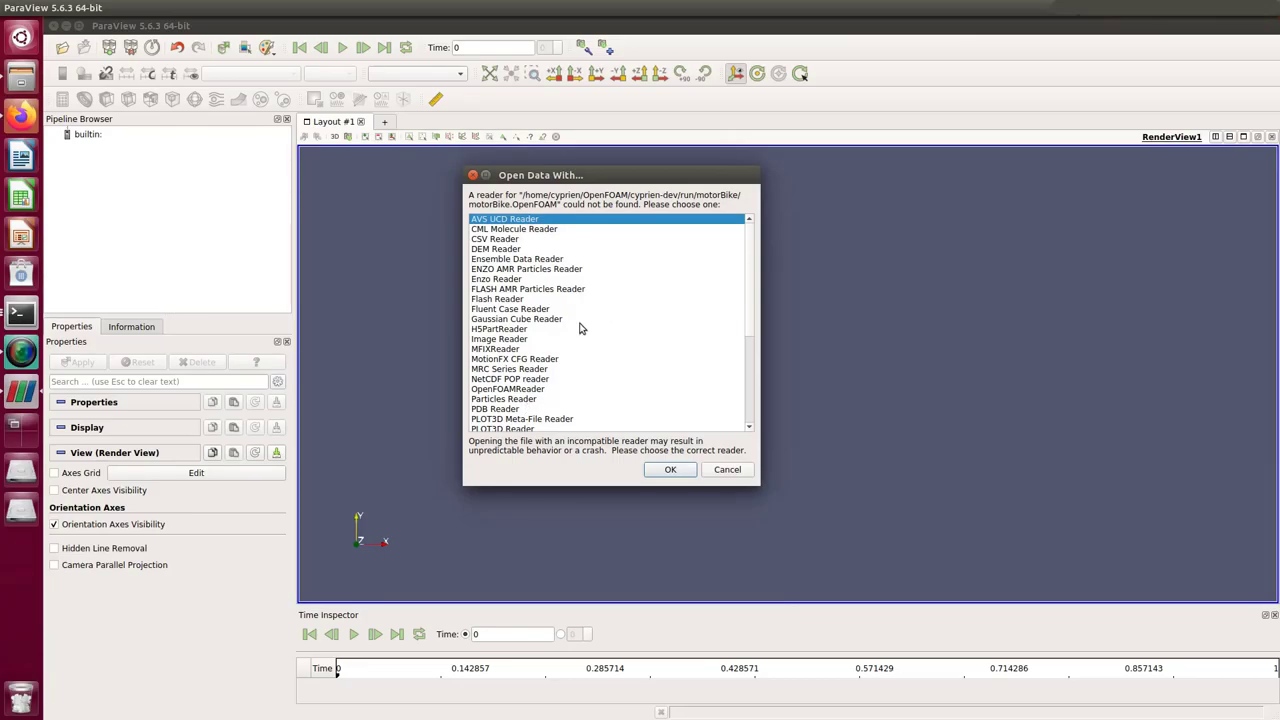
{"action": "left_click", "coordinate": [540, 390]}
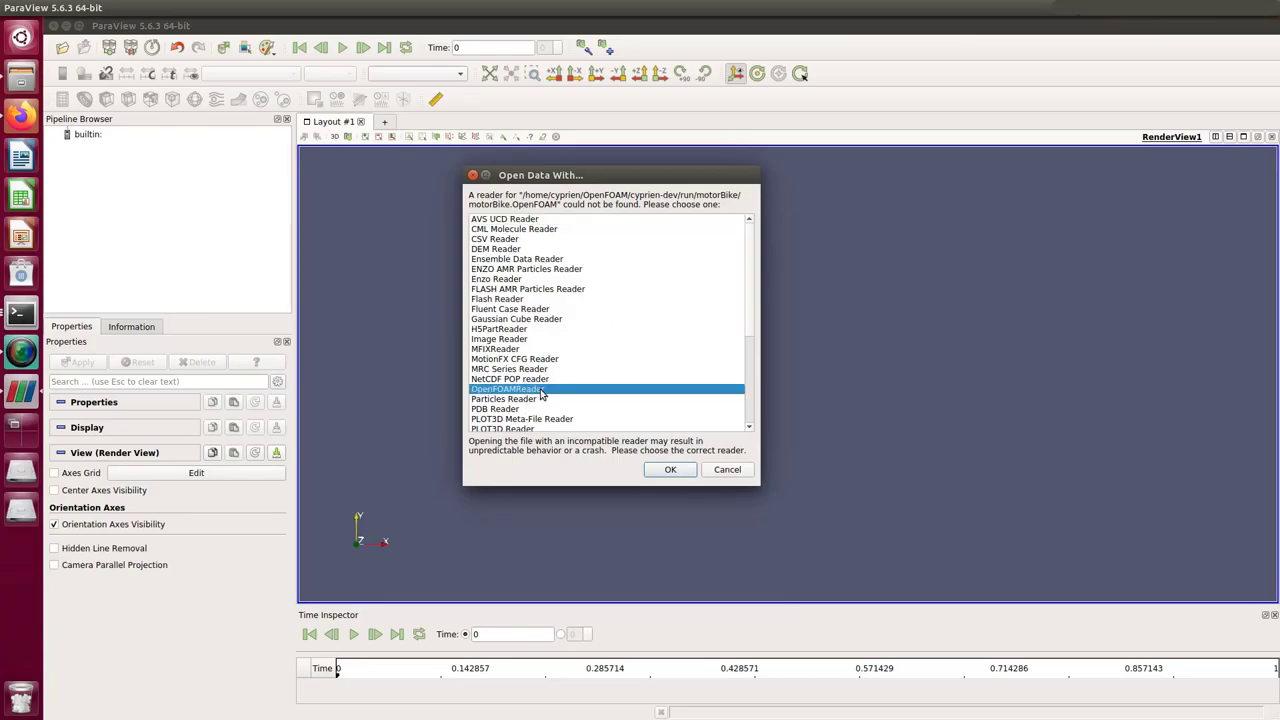
{"action": "left_click", "coordinate": [695, 467]}
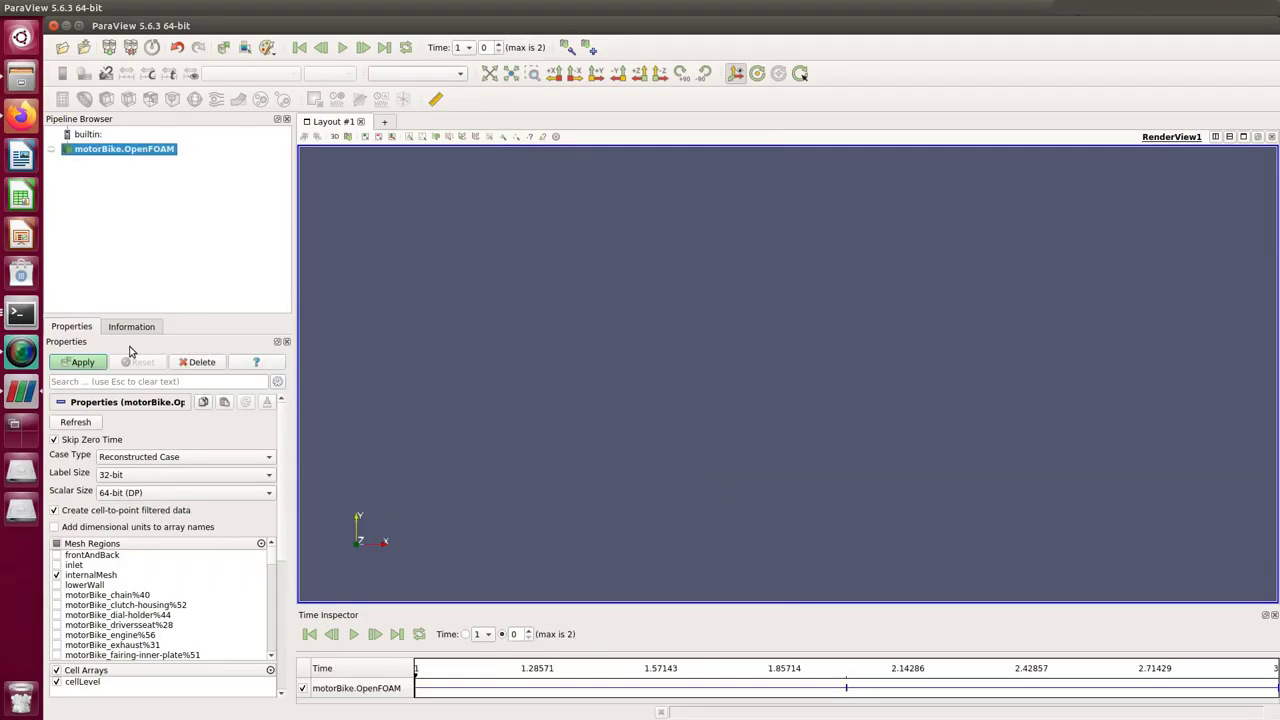
{"action": "left_click", "coordinate": [80, 362]}
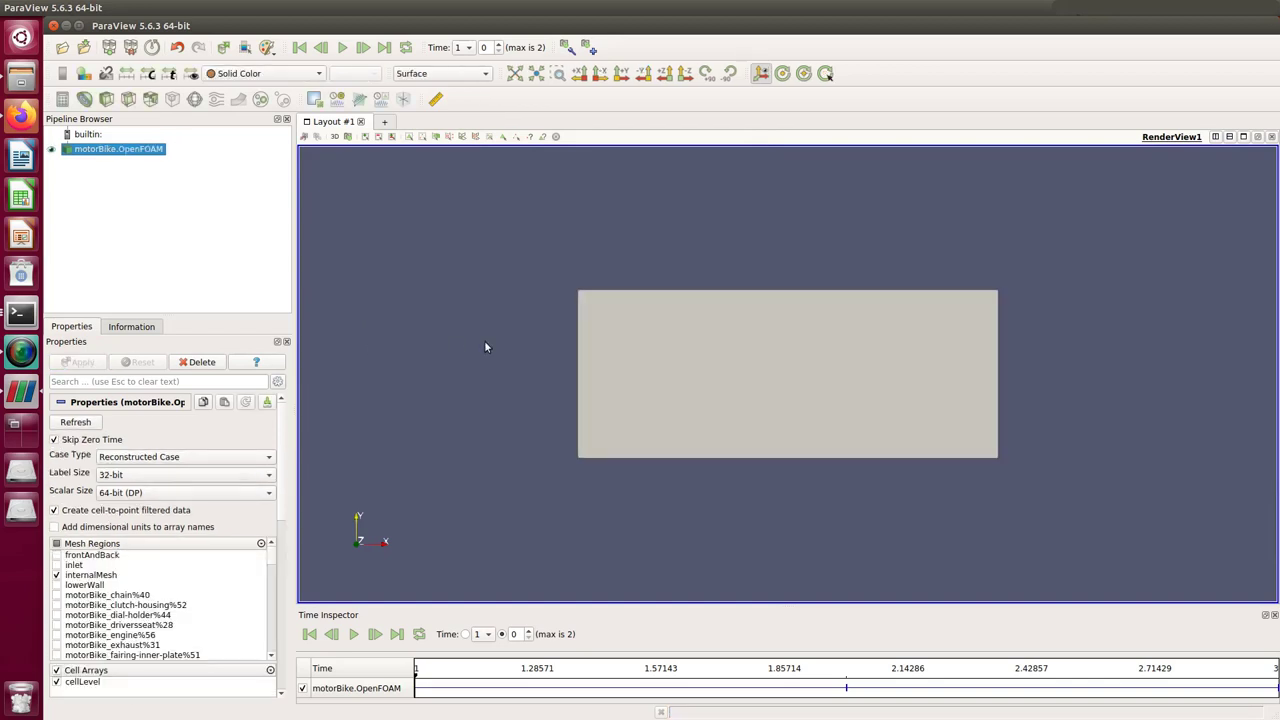
Display the motorBike mesh as Surface With Edges and view the domain from several sides
{"action": "left_click_drag", "start_coordinate": [697, 414], "coordinate": [788, 248]}
{"action": "left_click", "coordinate": [441, 75]}
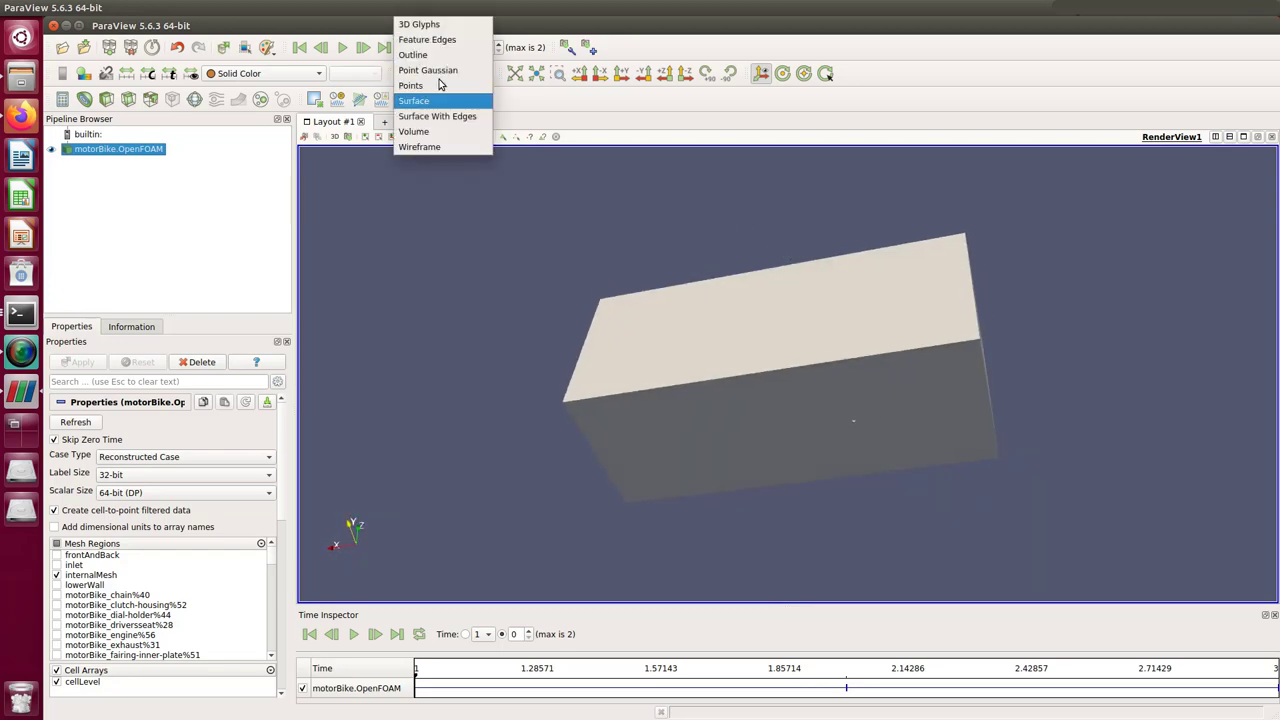
{"action": "left_click", "coordinate": [437, 116]}
{"action": "left_click_drag", "start_coordinate": [737, 356], "coordinate": [910, 413]}
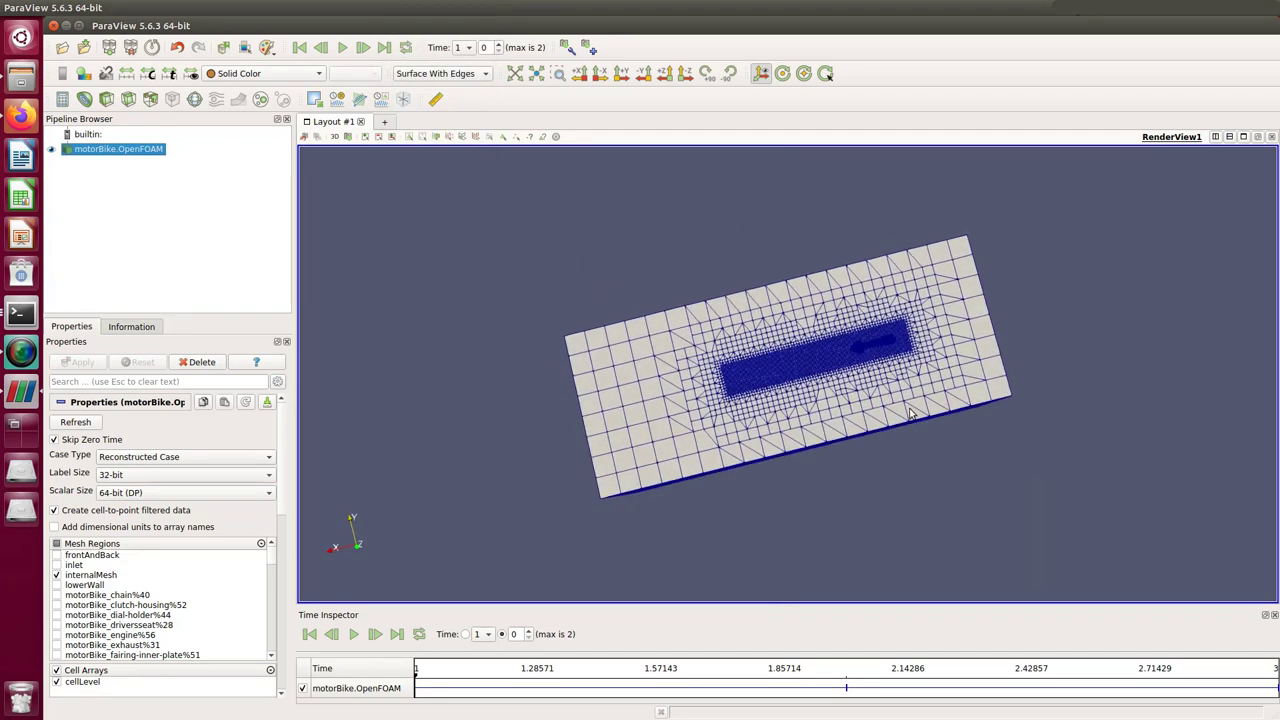
{"action": "left_click_drag", "start_coordinate": [737, 279], "coordinate": [885, 377]}
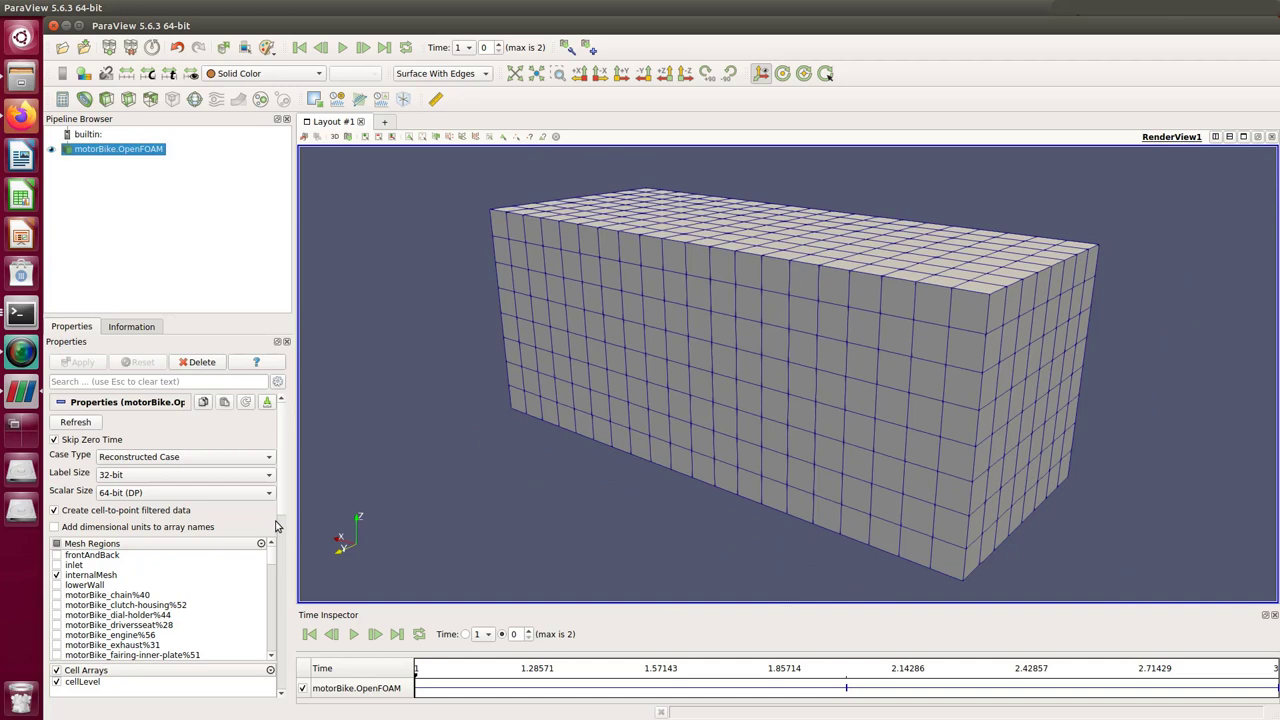
Lower the mesh's opacity to about 0.43 so the inside of the domain can be seen
{"action": "left_click", "coordinate": [272, 576]}
{"action": "scroll", "coordinate": [272, 576], "scroll_direction": "down", "scroll_amount": 5}
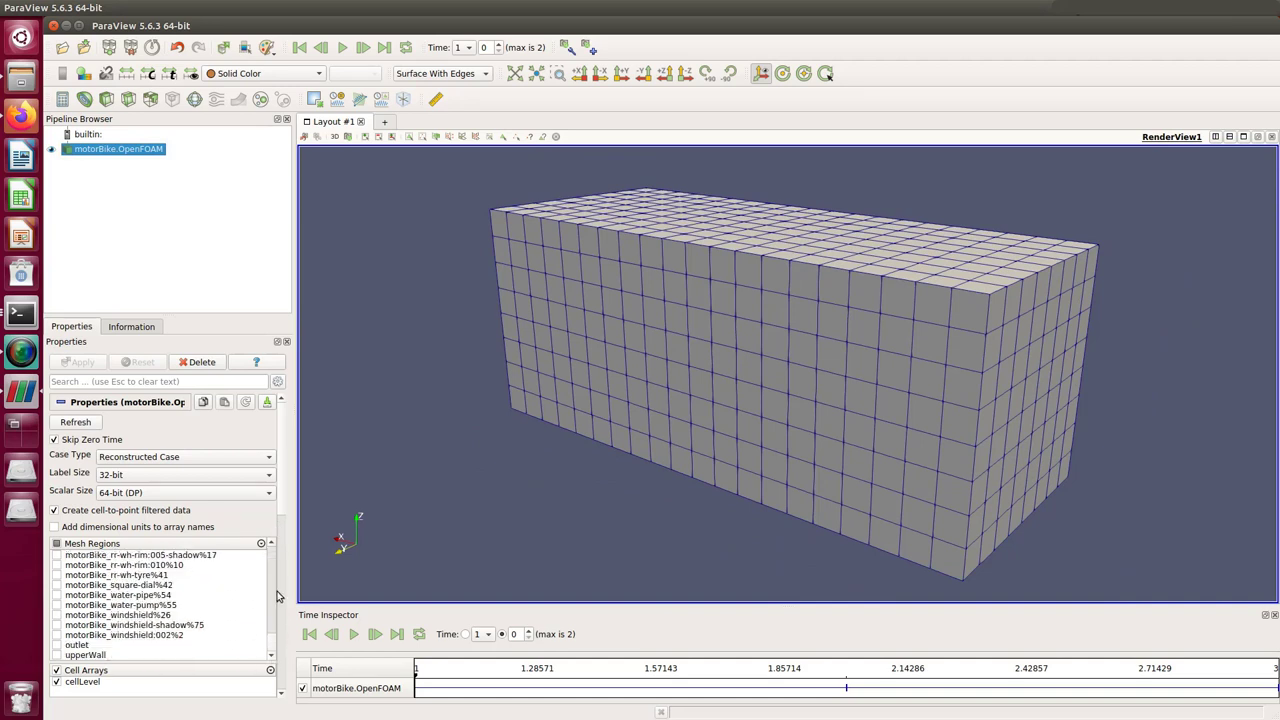
{"action": "scroll", "coordinate": [284, 527], "scroll_direction": "down", "scroll_amount": 2}
{"action": "scroll", "coordinate": [284, 527], "scroll_direction": "down", "scroll_amount": 6}
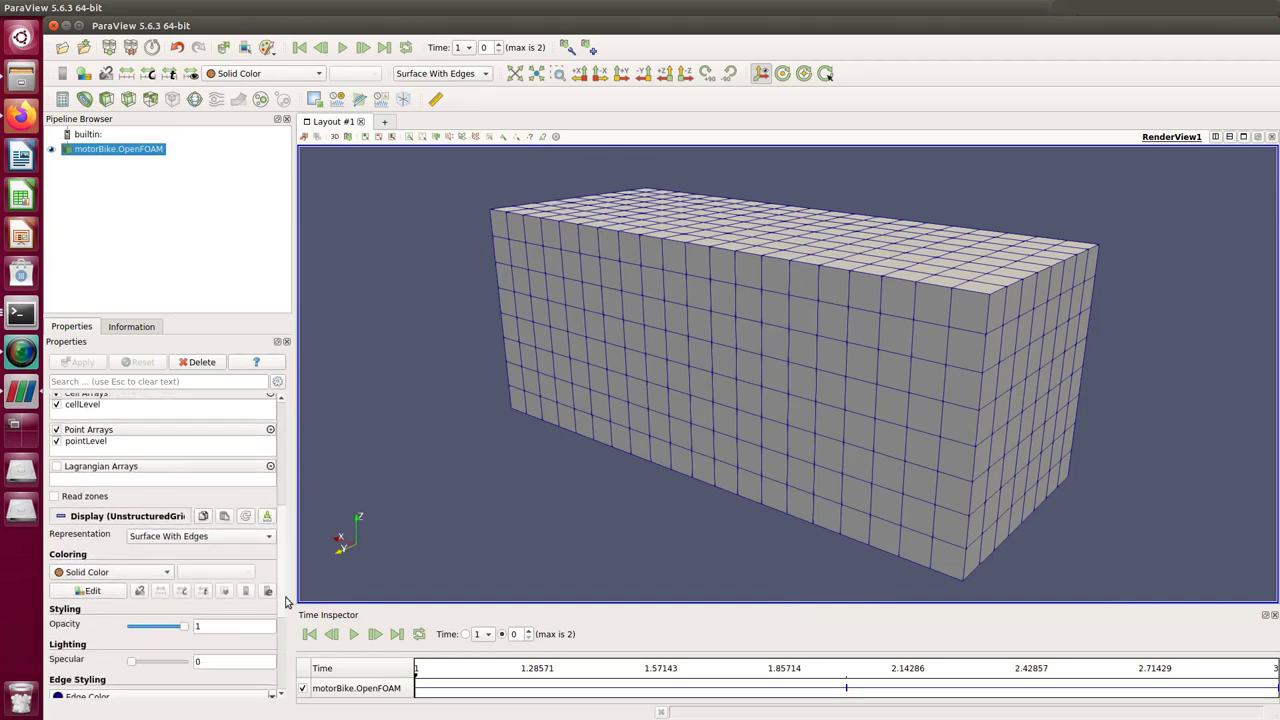
{"action": "scroll", "coordinate": [281, 655], "scroll_direction": "down", "scroll_amount": 1}
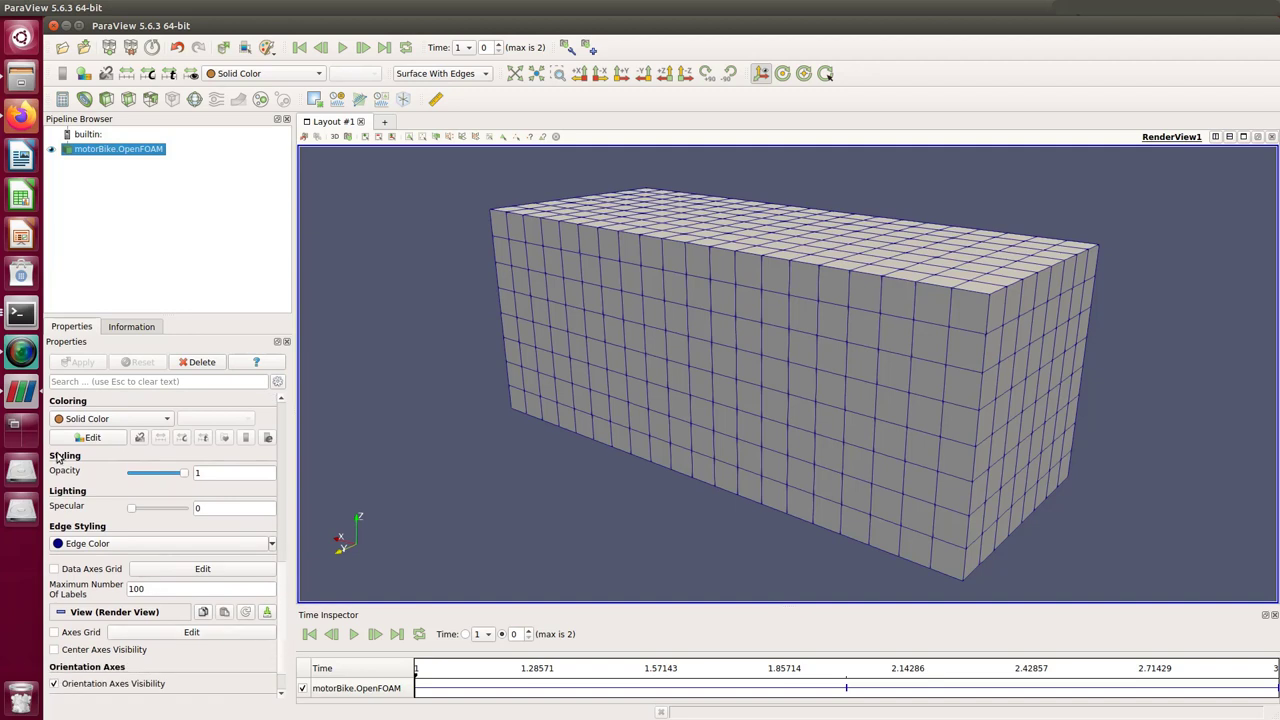
{"action": "left_click_drag", "start_coordinate": [183, 476], "coordinate": [153, 481]}
{"action": "left_click_drag", "start_coordinate": [737, 432], "coordinate": [706, 439]}
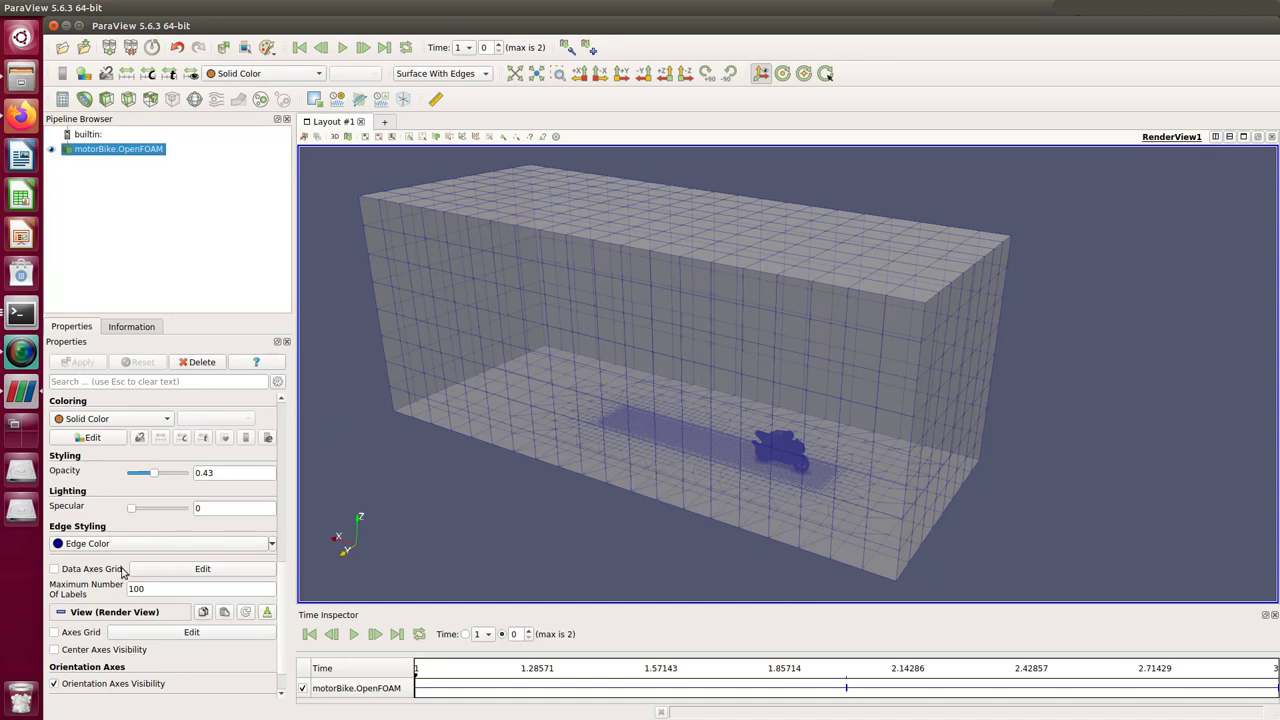
Examine the castellated mesh on the motorbike and rider surface up close at time 1
{"action": "scroll", "coordinate": [876, 496], "scroll_direction": "up", "scroll_amount": 6}
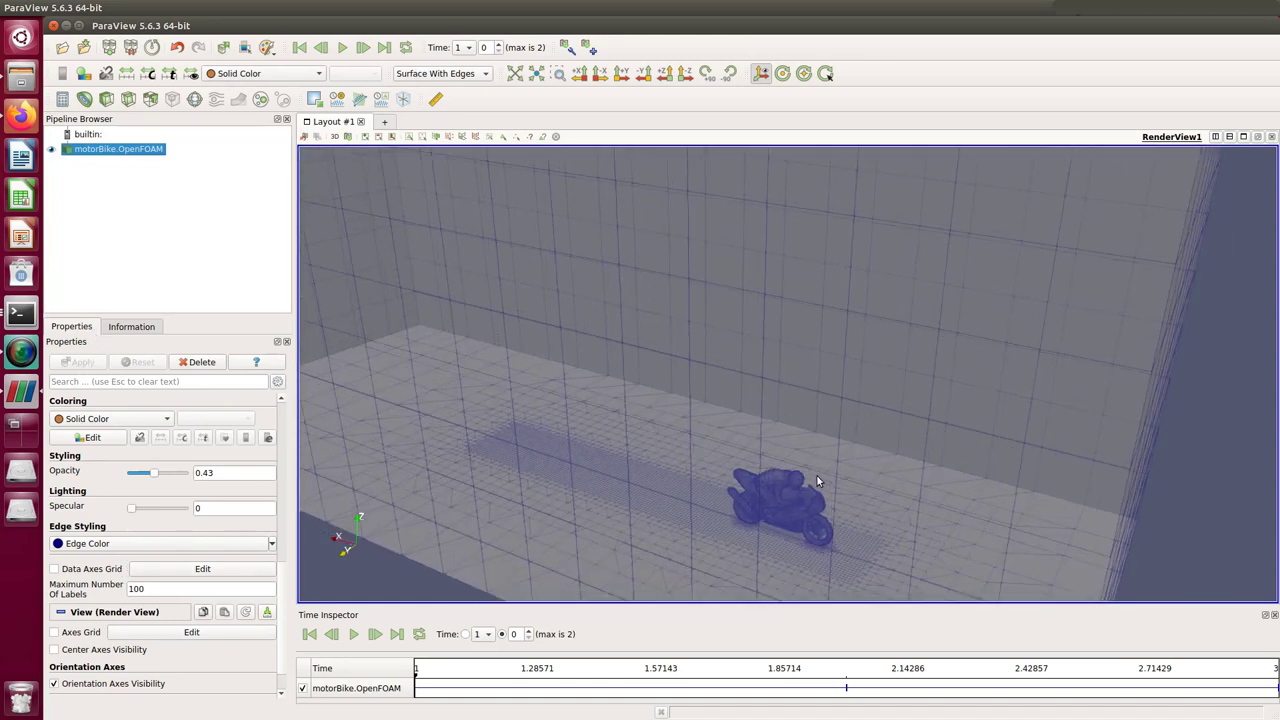
{"action": "scroll", "coordinate": [850, 457], "scroll_direction": "up", "scroll_amount": 4}
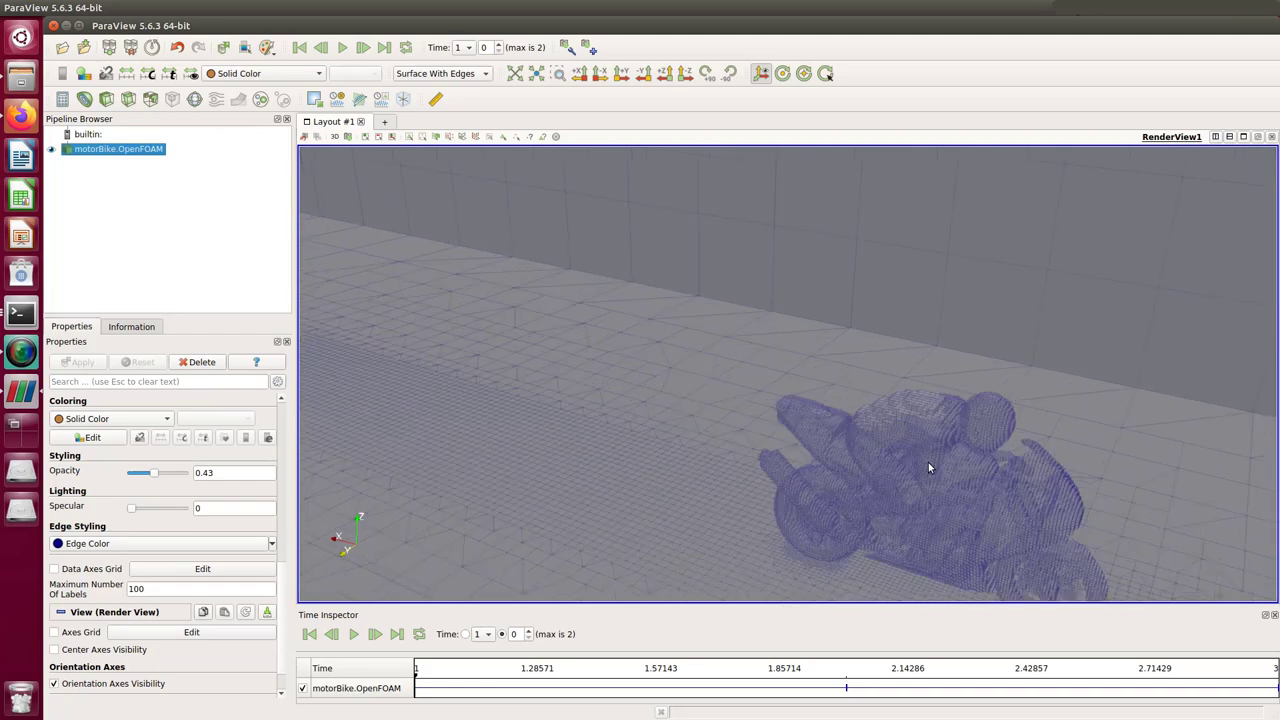
{"action": "middle_click_drag", "start_coordinate": [917, 460], "coordinate": [751, 335]}
{"action": "mouse_move", "coordinate": [751, 335]}
{"action": "left_mouse_down"}
{"action": "mouse_move", "coordinate": [754, 353]}
{"action": "mouse_move", "coordinate": [742, 354]}
{"action": "mouse_move", "coordinate": [723, 303]}
{"action": "mouse_move", "coordinate": [750, 342]}
{"action": "mouse_move", "coordinate": [765, 330]}
{"action": "left_mouse_up"}
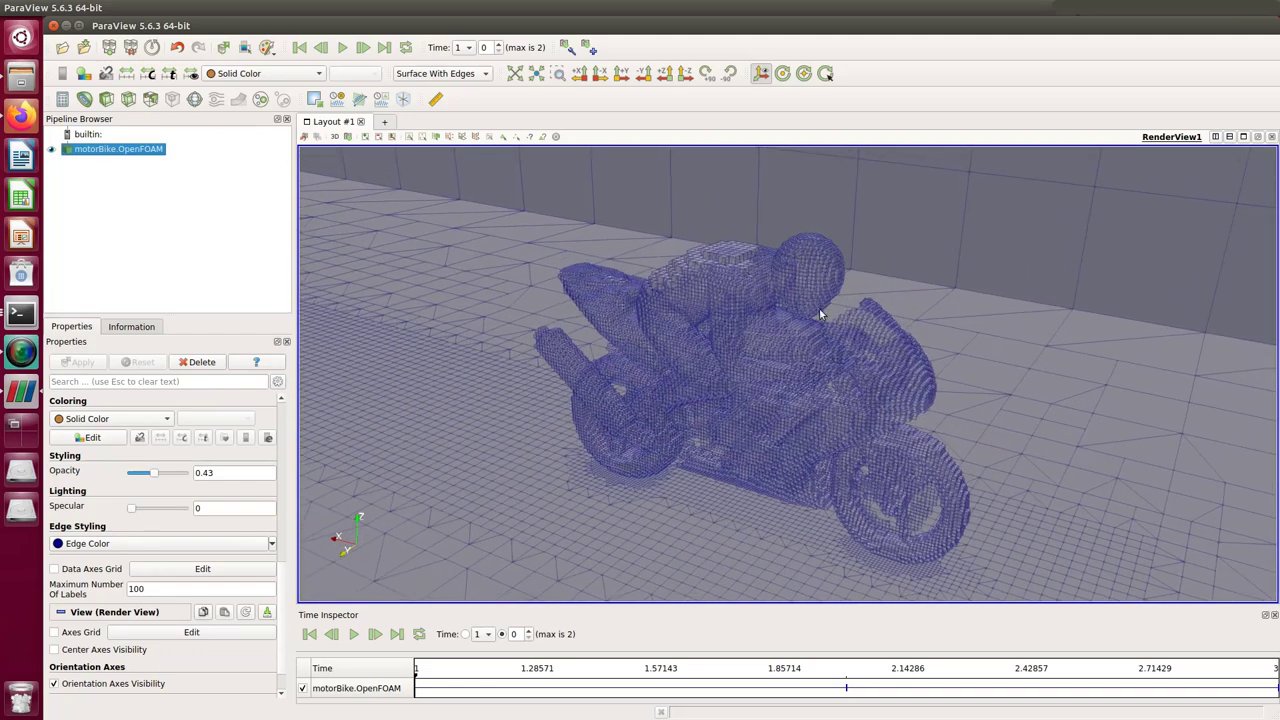
{"action": "scroll", "coordinate": [650, 235], "scroll_direction": "up", "scroll_amount": 5}
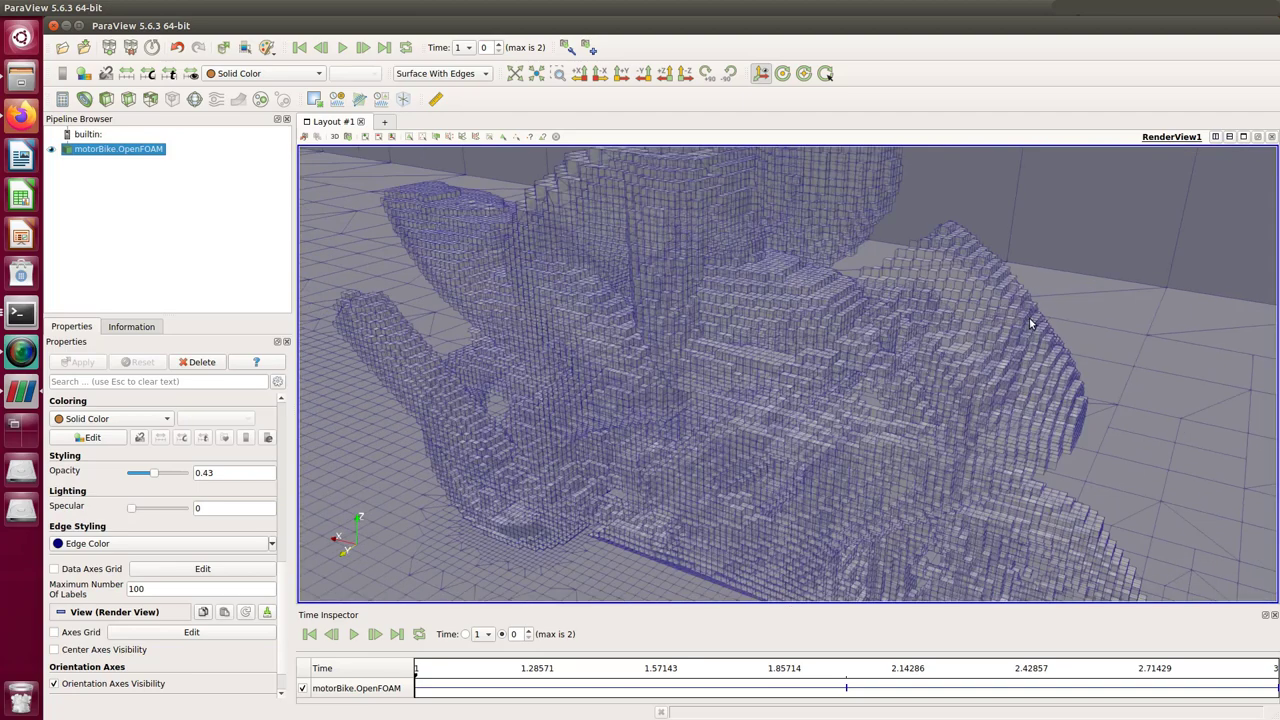
{"action": "scroll", "coordinate": [608, 303], "scroll_direction": "down", "scroll_amount": 5}
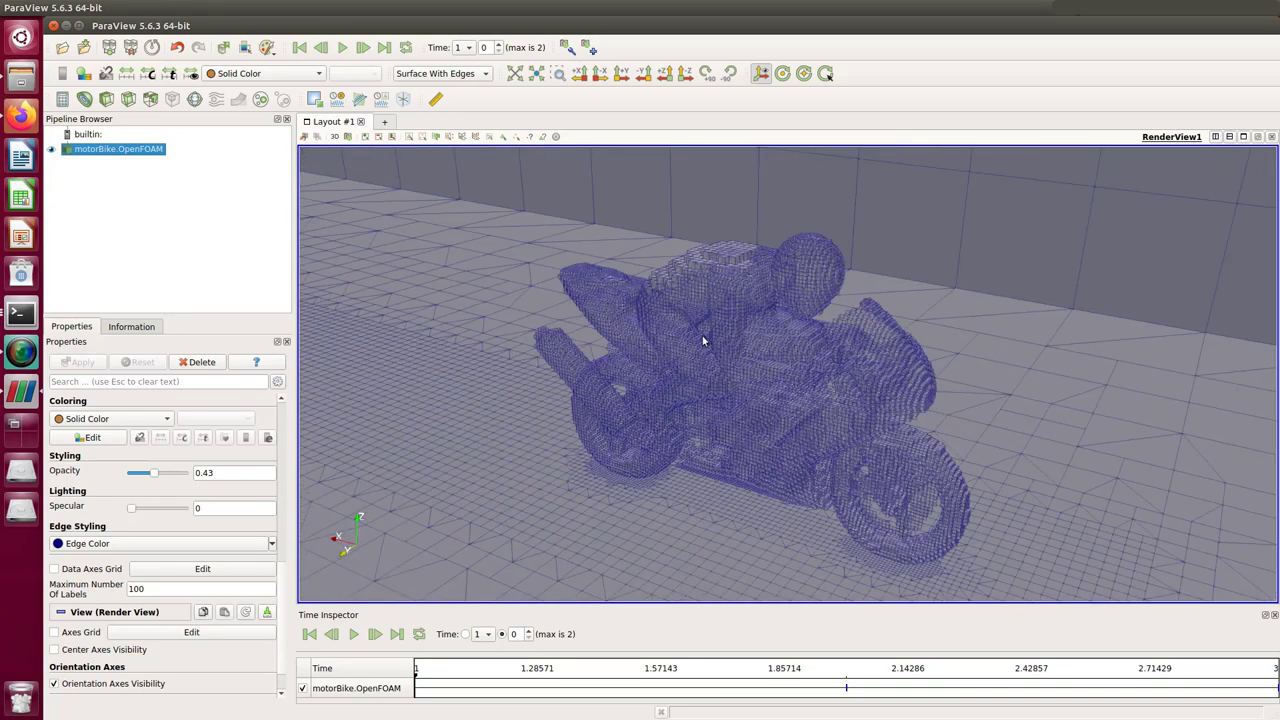
{"action": "left_click_drag", "start_coordinate": [702, 341], "coordinate": [448, 227]}
{"action": "scroll", "coordinate": [731, 323], "scroll_direction": "up", "scroll_amount": 3}
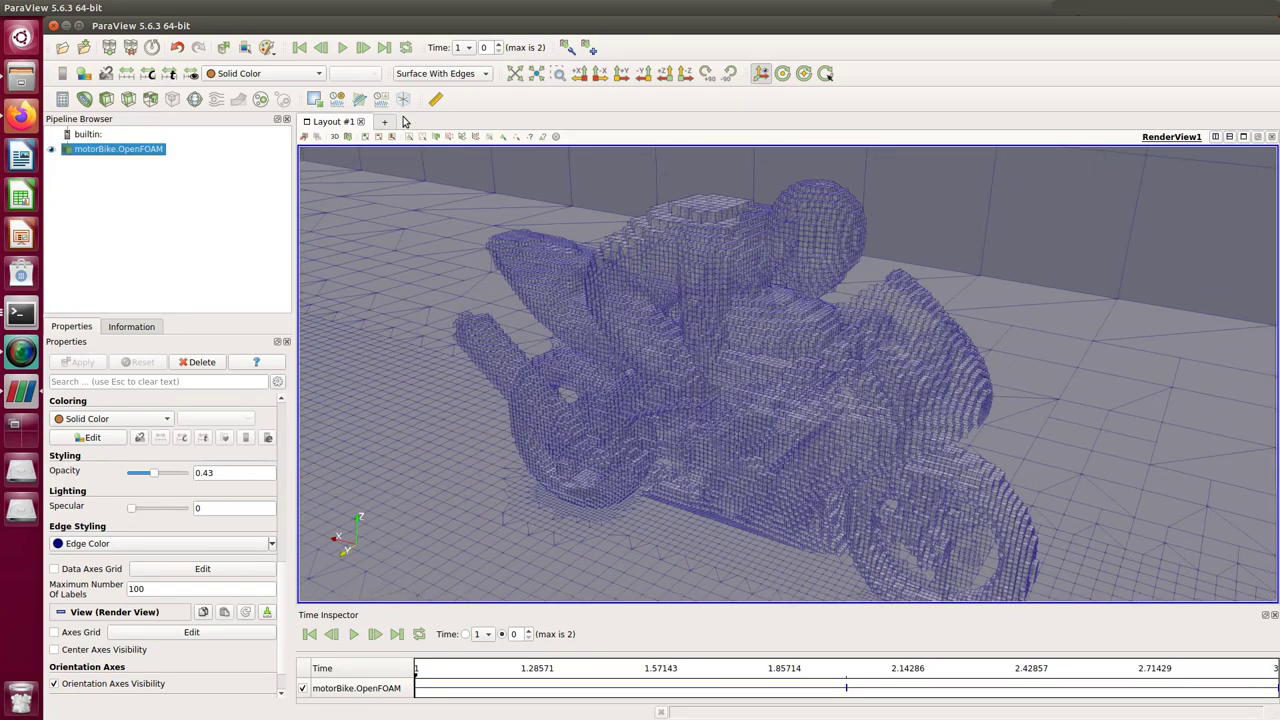
Advance through times 2 and 3 to compare the snapped and layered meshes, closing the output messages window
{"action": "left_click", "coordinate": [365, 50]}
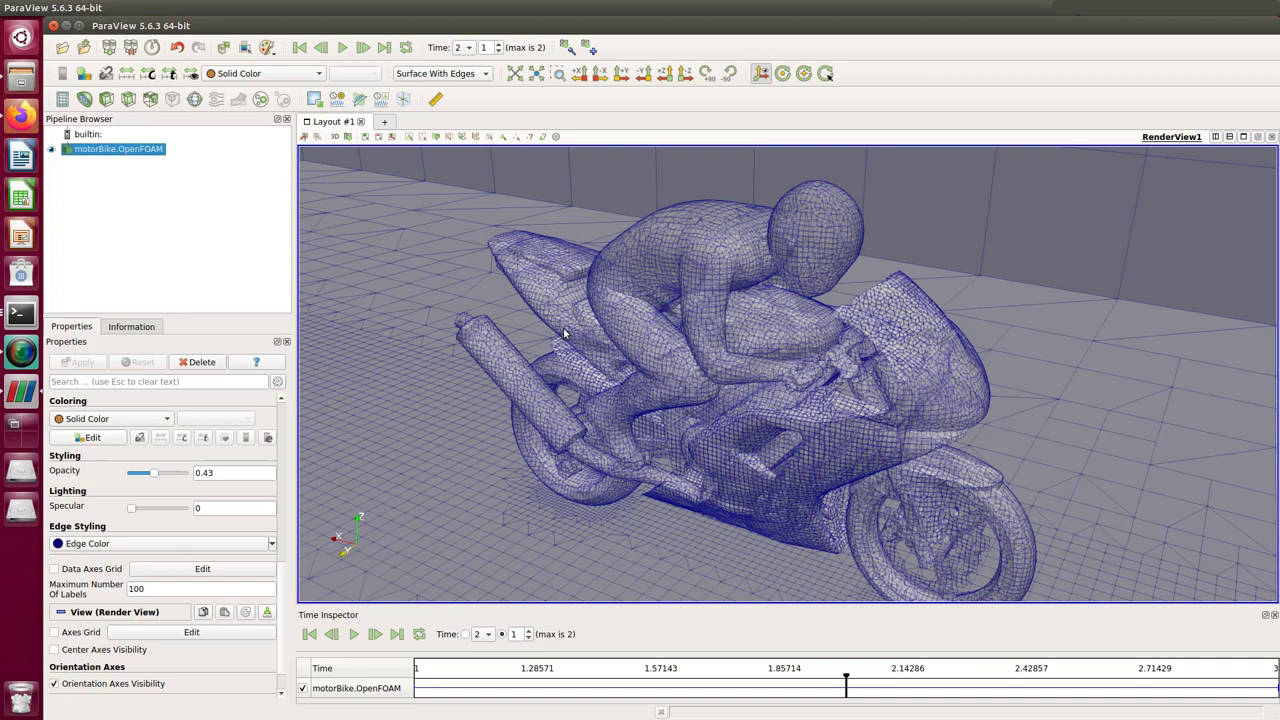
{"action": "left_click", "coordinate": [364, 50]}
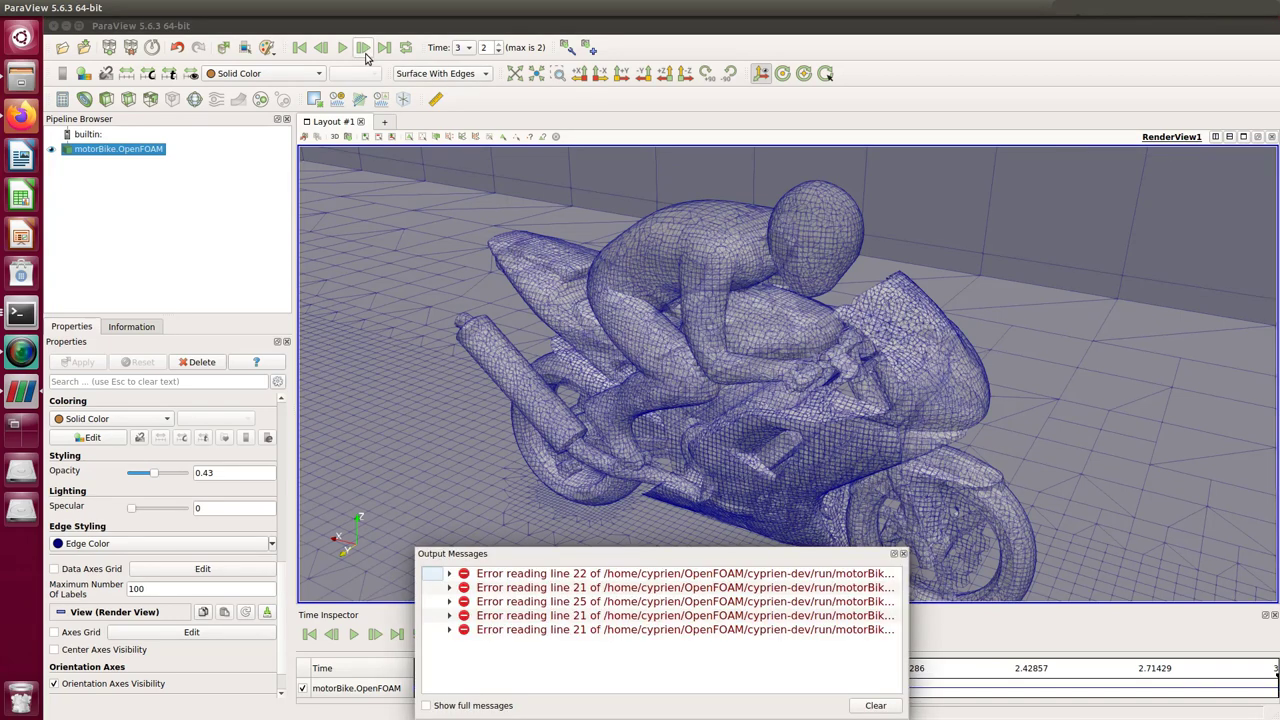
{"action": "left_click", "coordinate": [904, 555]}
{"action": "scroll", "coordinate": [745, 385], "scroll_direction": "down", "scroll_amount": 5}
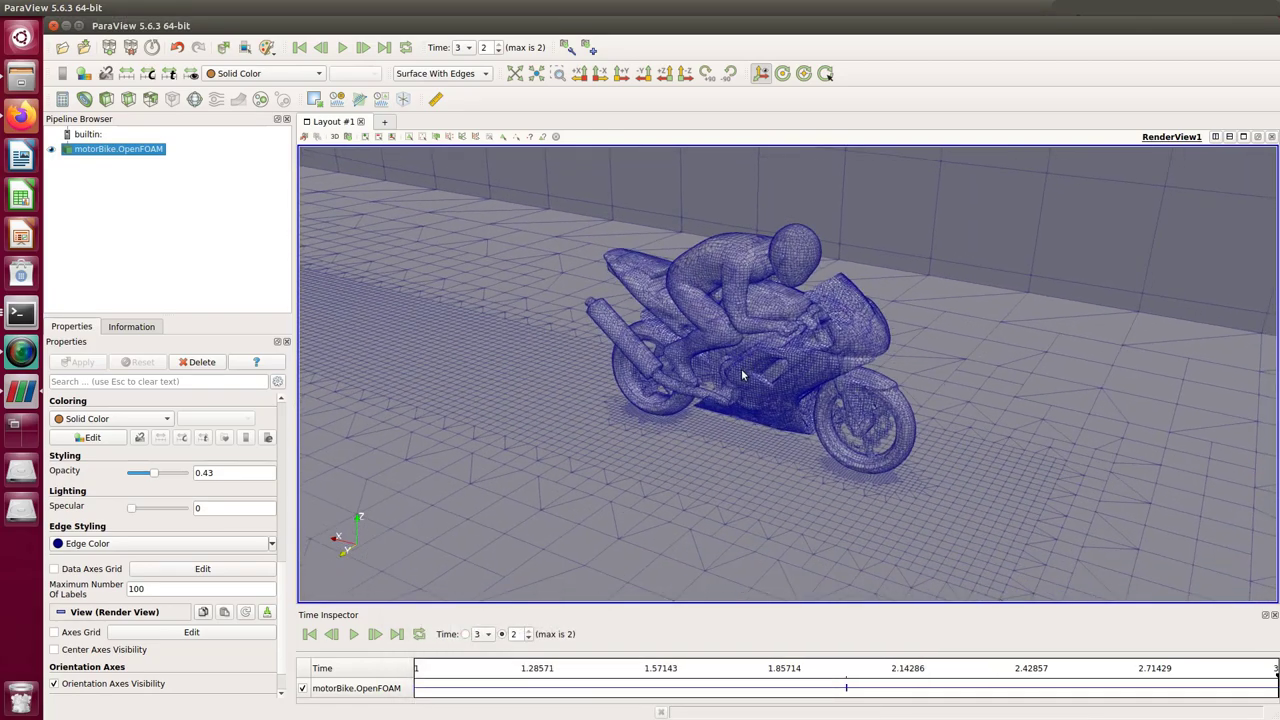
{"action": "mouse_move", "coordinate": [741, 368]}
{"action": "left_mouse_down"}
{"action": "mouse_move", "coordinate": [674, 309]}
{"action": "mouse_move", "coordinate": [704, 369]}
{"action": "mouse_move", "coordinate": [749, 397]}
{"action": "mouse_move", "coordinate": [735, 392]}
{"action": "mouse_move", "coordinate": [749, 360]}
{"action": "mouse_move", "coordinate": [777, 407]}
{"action": "mouse_move", "coordinate": [730, 366]}
{"action": "mouse_move", "coordinate": [747, 390]}
{"action": "mouse_move", "coordinate": [730, 379]}
{"action": "left_mouse_up"}
{"action": "scroll", "coordinate": [703, 369], "scroll_direction": "down", "scroll_amount": 5}
{"action": "scroll", "coordinate": [729, 376], "scroll_direction": "down", "scroll_amount": 3}
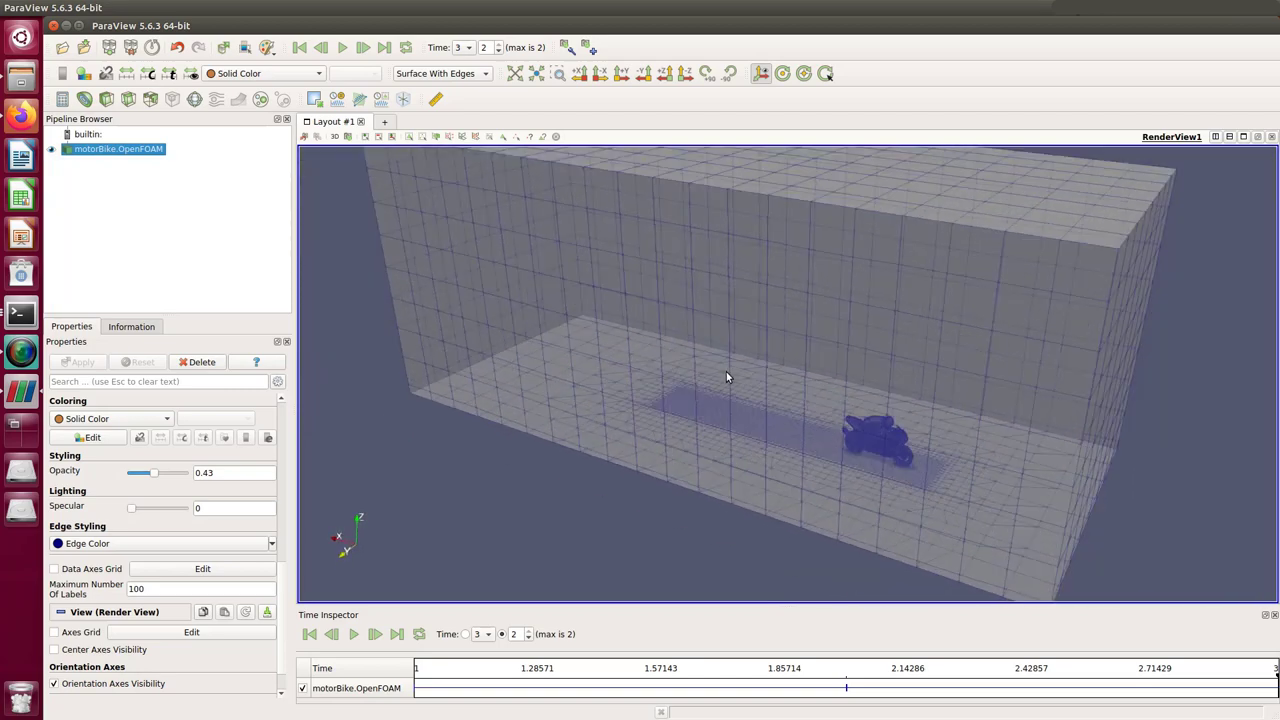
{"action": "scroll", "coordinate": [722, 375], "scroll_direction": "up", "scroll_amount": 3}
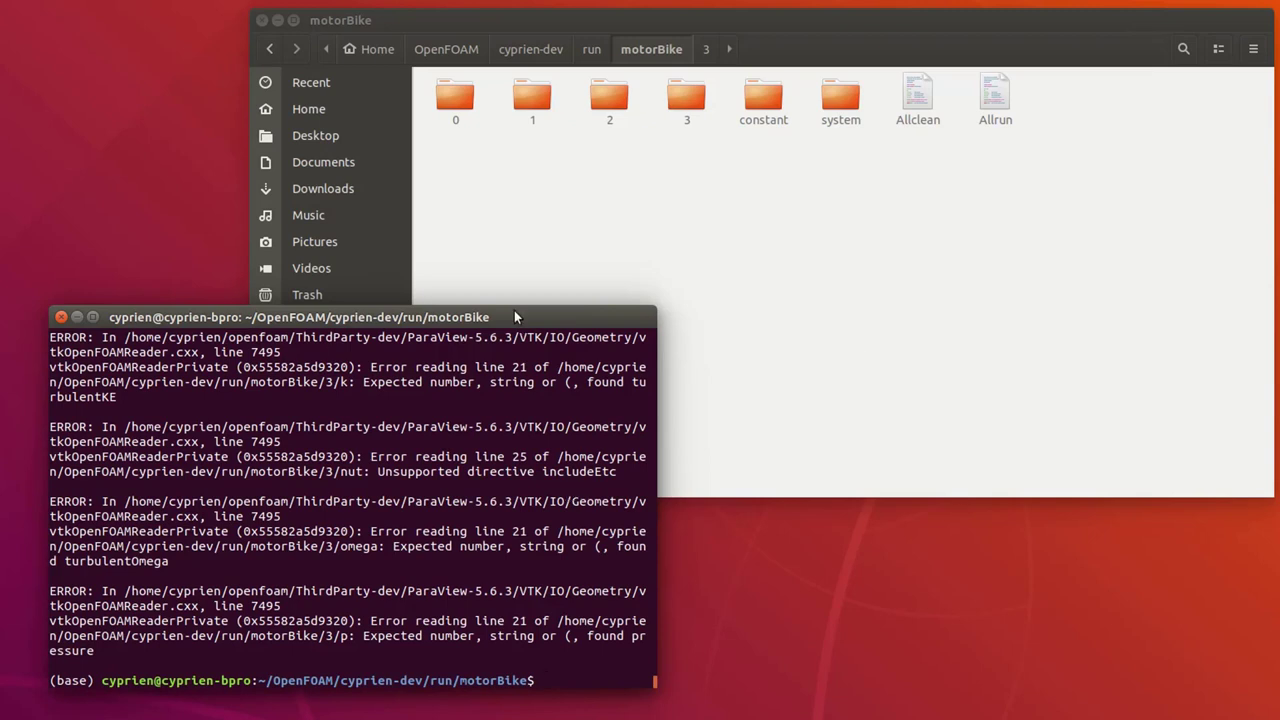
{"action": "left_click_drag", "start_coordinate": [518, 318], "coordinate": [481, 296]}
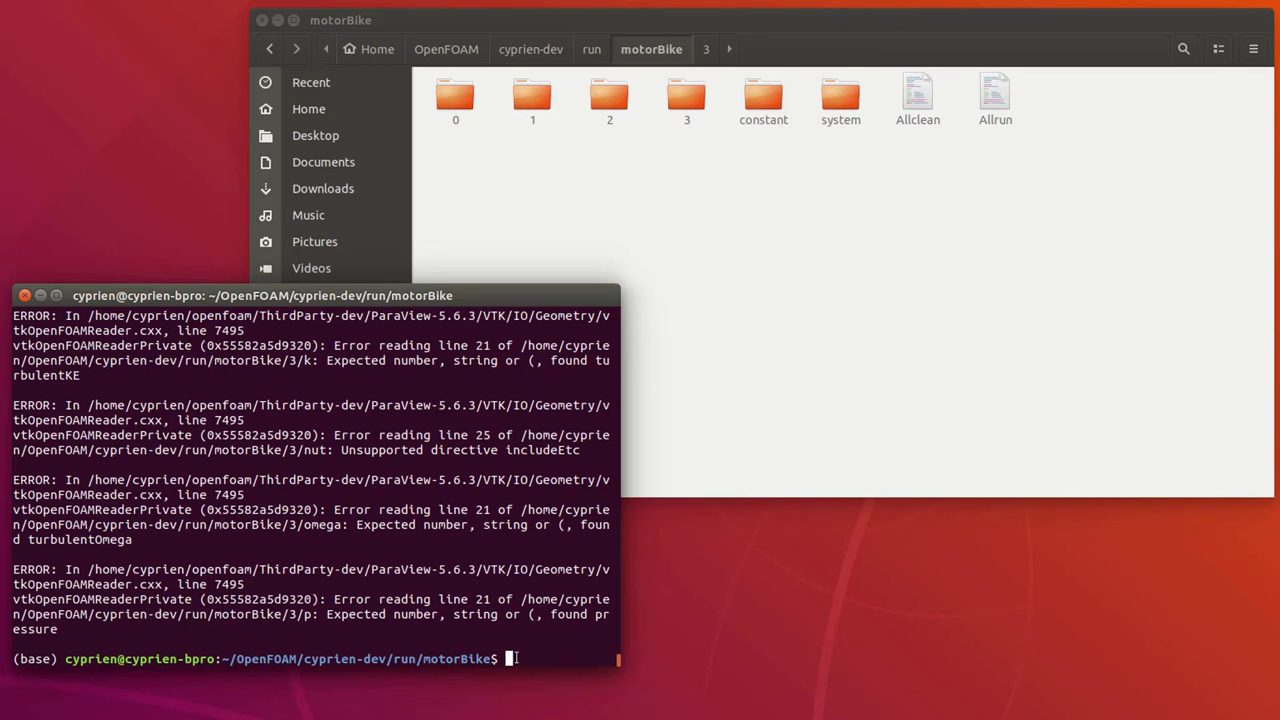
{"action": "type", "text": "simplF"}
{"action": "key", "text": "BackSpace"}
{"action": "key", "text": "BackSpace"}
{"action": "key", "text": "BackSpace"}
{"action": "key", "text": "BackSpace"}
{"action": "key", "text": "BackSpace"}
{"action": "key", "text": "BackSpace"}
Run the solver from the motorBike case directory with the command mpirun simpleFoam
{"action": "type", "text": "irun"}
{"action": "type", "text": "simpleFoam"}
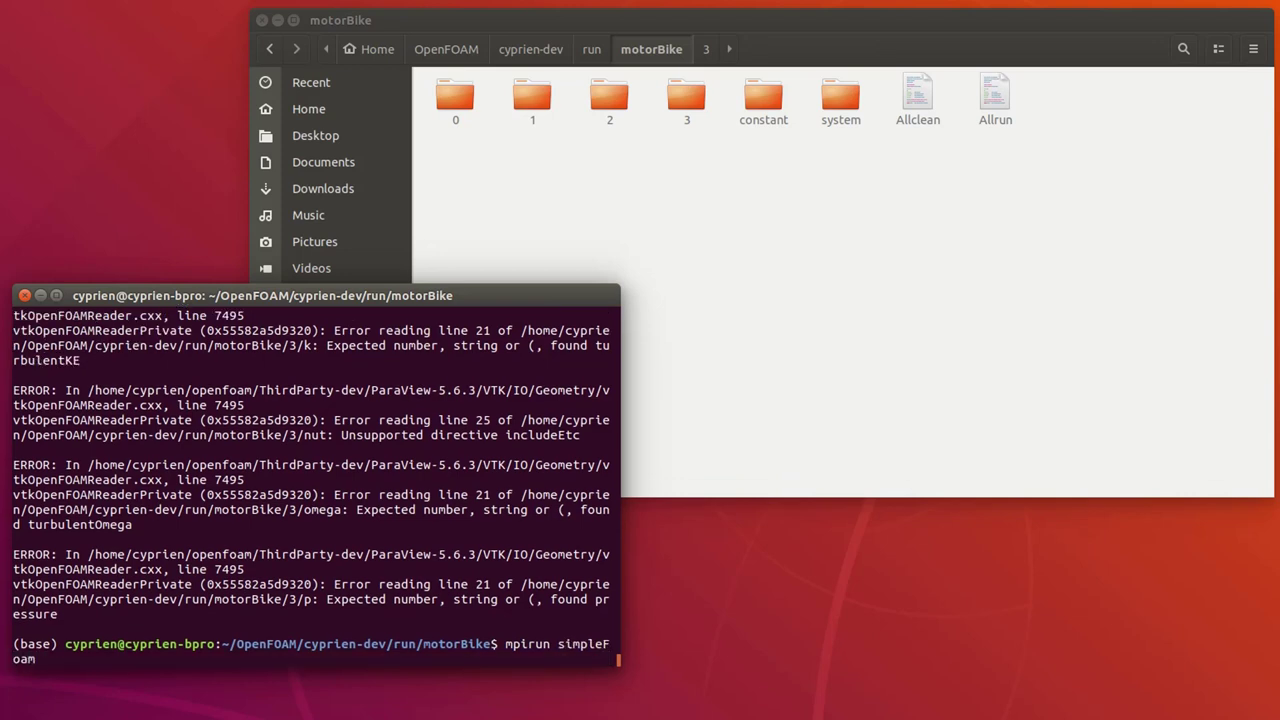
{"action": "key", "text": "Return"}
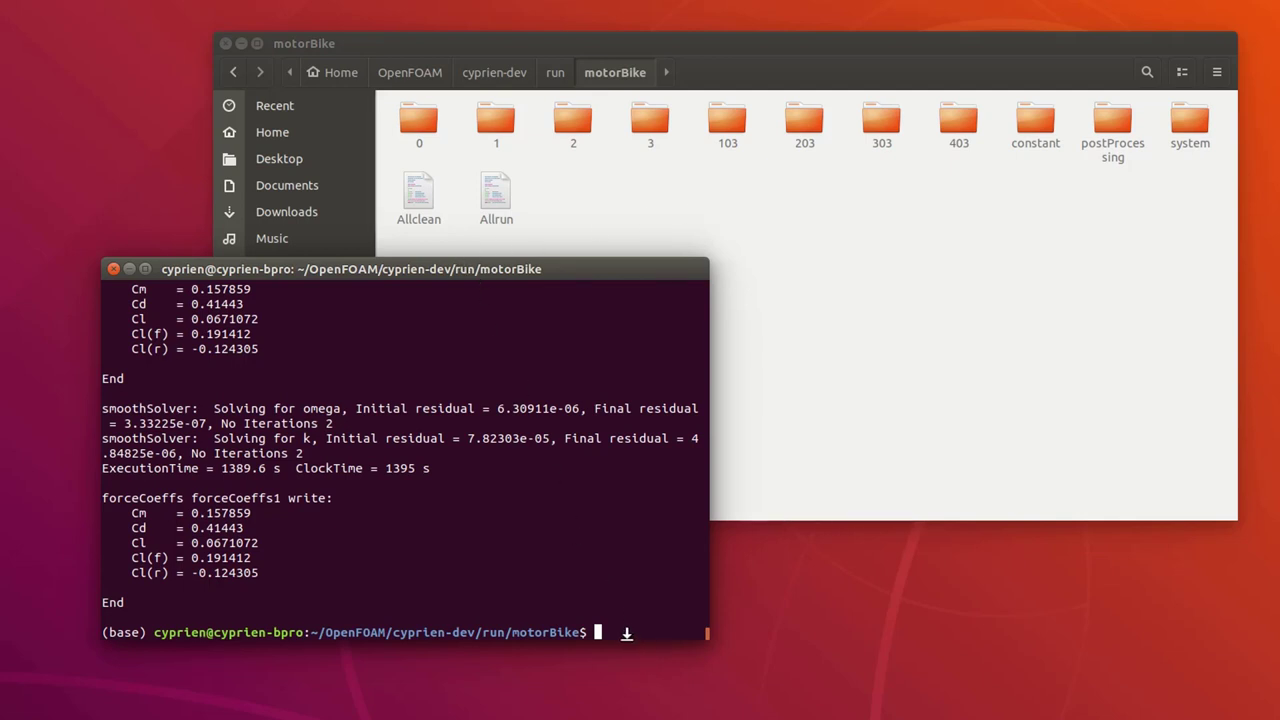
Launch paraFoam again after the solver run and load the motorBike results with OpenFOAMReader
{"action": "type", "text": "paraFoam"}
{"action": "key", "text": "Return"}
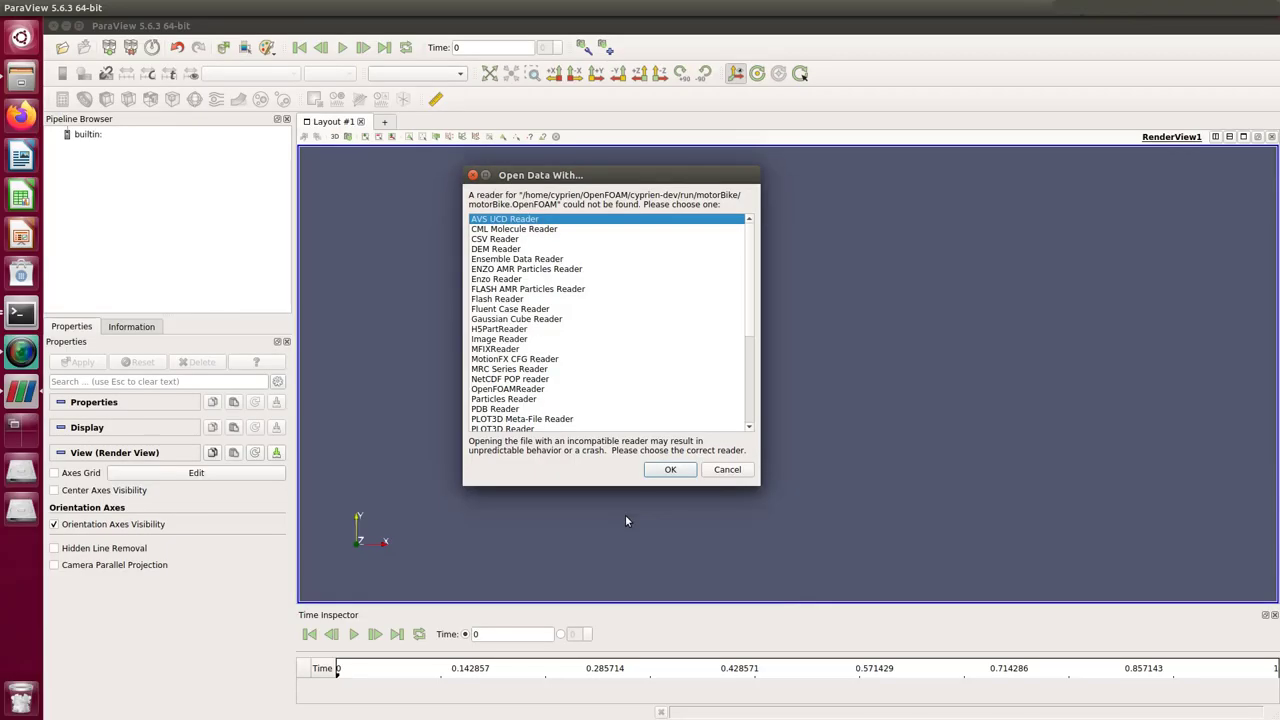
{"action": "left_click", "coordinate": [511, 389]}
{"action": "left_click", "coordinate": [662, 469]}
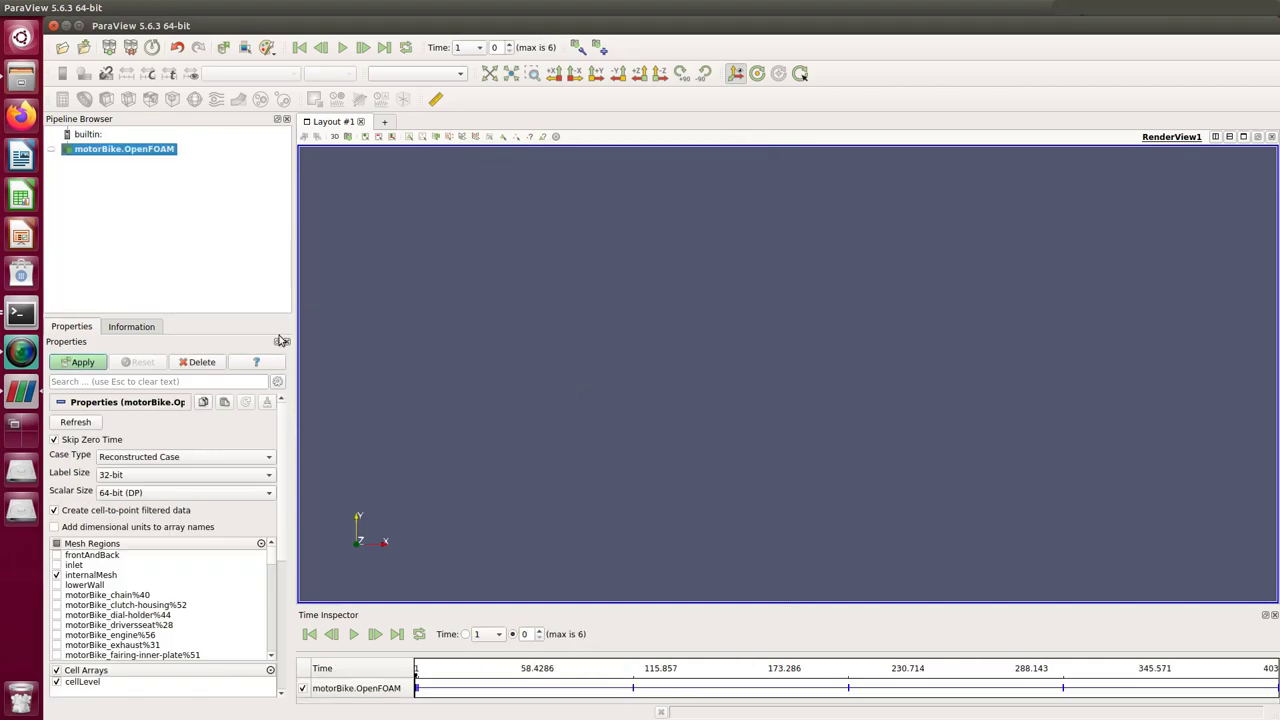
{"action": "left_click", "coordinate": [82, 362]}
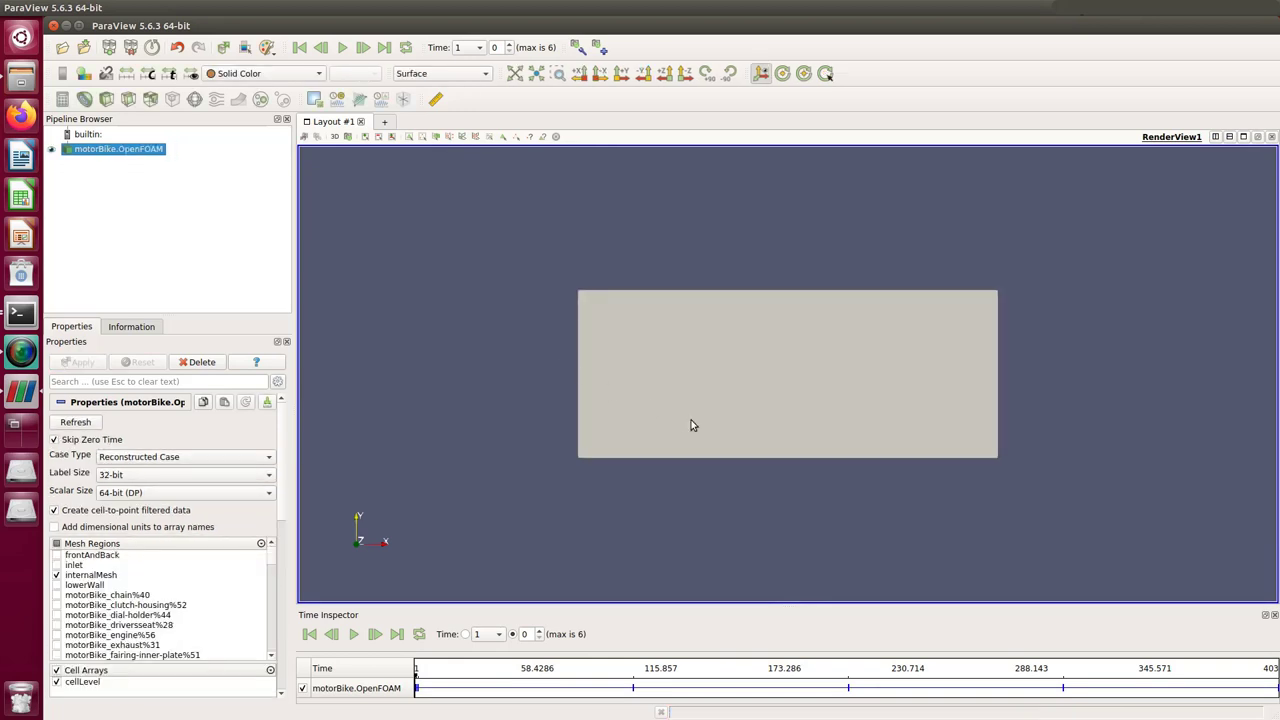
Display the motorBike internal mesh as Surface With Edges and orbit to view the domain box in perspective
{"action": "left_click_drag", "start_coordinate": [690, 425], "coordinate": [626, 337]}
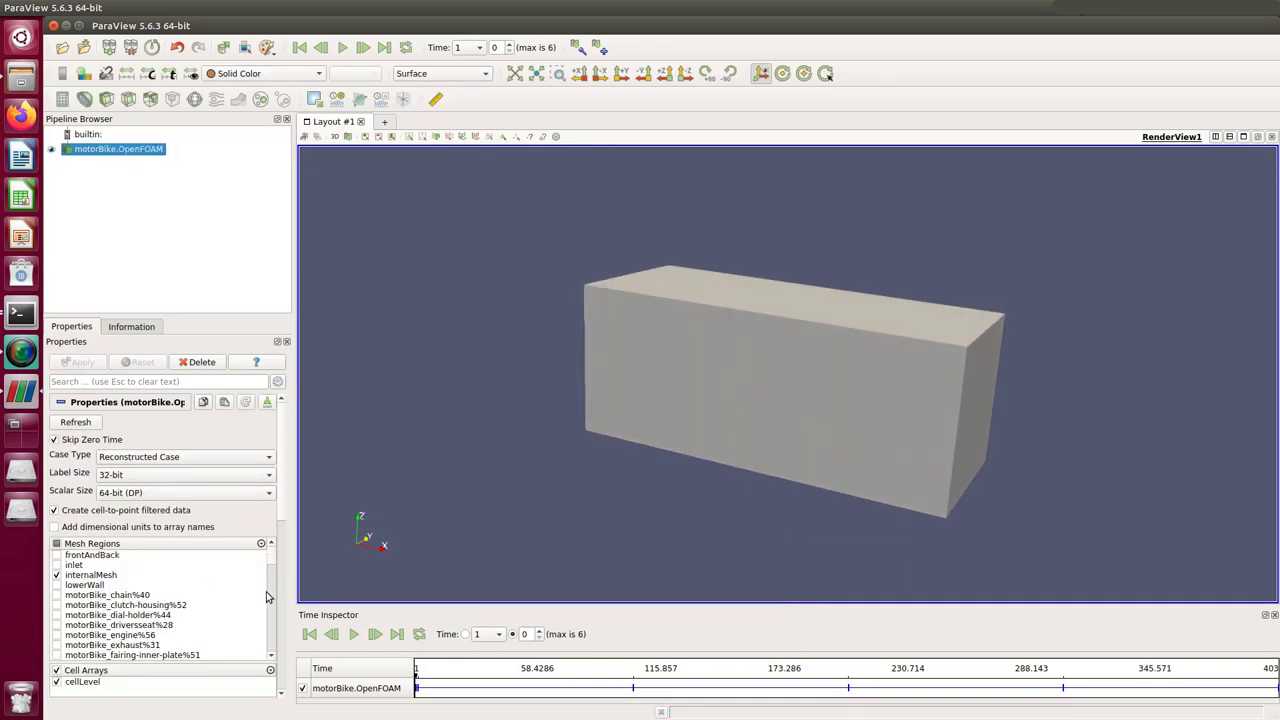
{"action": "mouse_move", "coordinate": [276, 566]}
{"action": "left_mouse_down"}
{"action": "mouse_move", "coordinate": [275, 655]}
{"action": "mouse_move", "coordinate": [275, 545]}
{"action": "left_mouse_up"}
{"action": "left_click", "coordinate": [418, 76]}
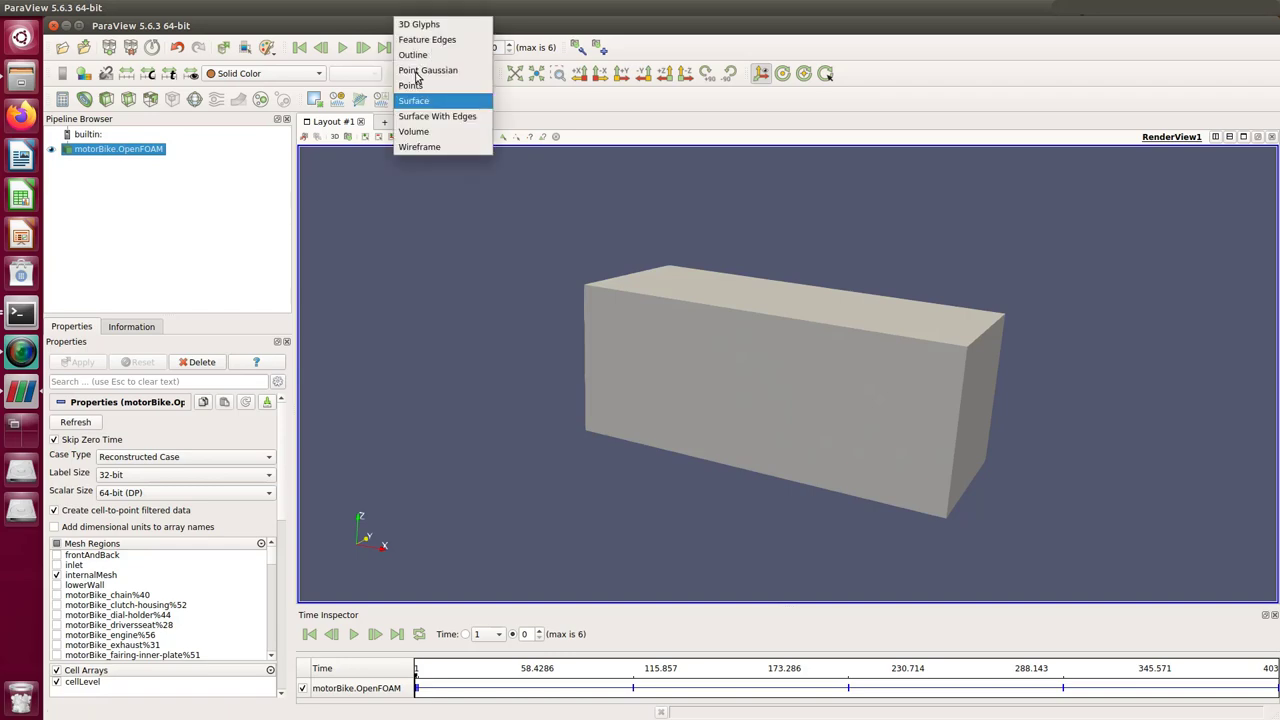
{"action": "left_click", "coordinate": [452, 119]}
{"action": "left_click_drag", "start_coordinate": [746, 343], "coordinate": [838, 462]}
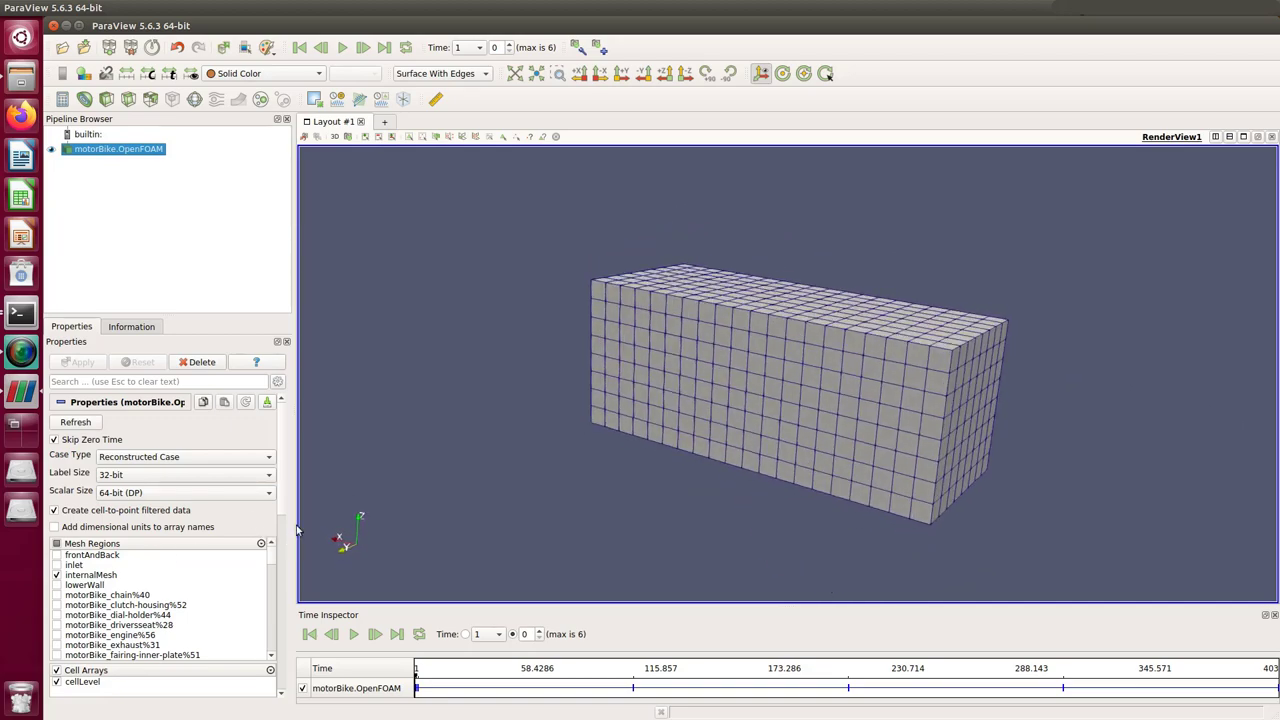
Lower the opacity of the motorBike mesh to 0.49, keeping the Solid Color colouring
{"action": "scroll", "coordinate": [285, 505], "scroll_direction": "down", "scroll_amount": 5}
{"action": "scroll", "coordinate": [285, 558], "scroll_direction": "down", "scroll_amount": 10}
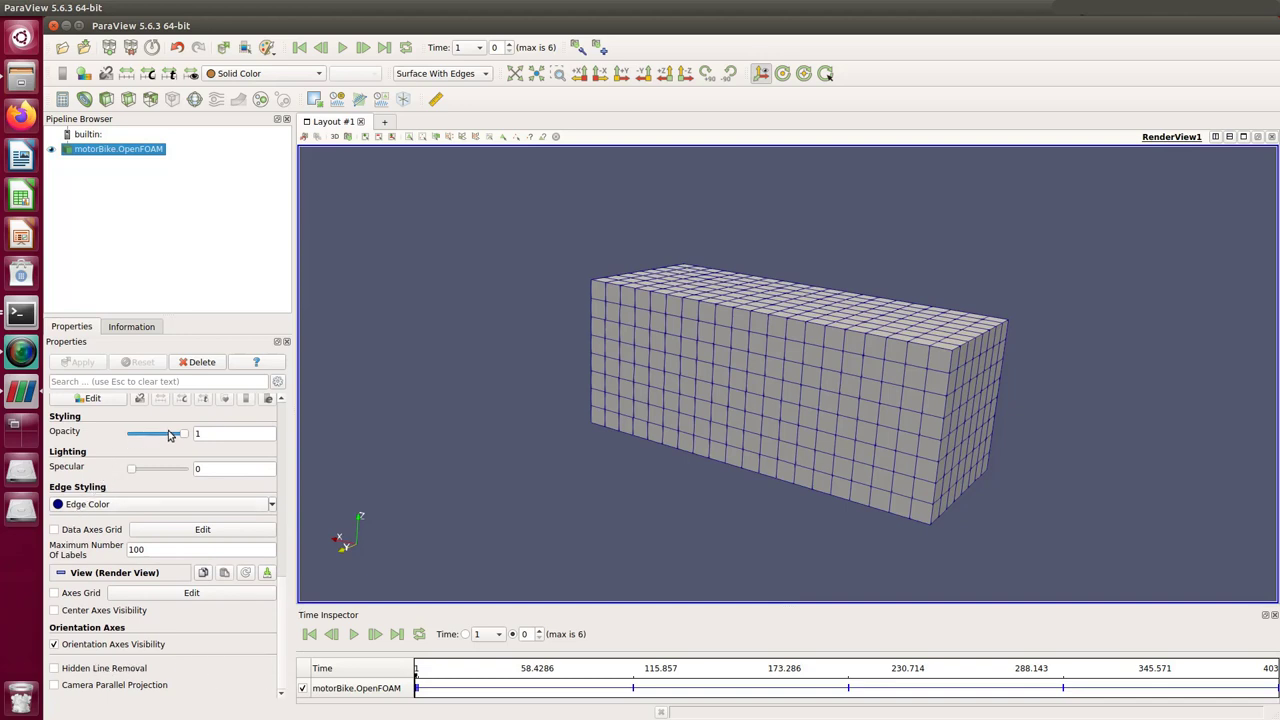
{"action": "left_click_drag", "start_coordinate": [183, 436], "coordinate": [156, 437]}
{"action": "left_click_drag", "start_coordinate": [679, 380], "coordinate": [972, 447]}
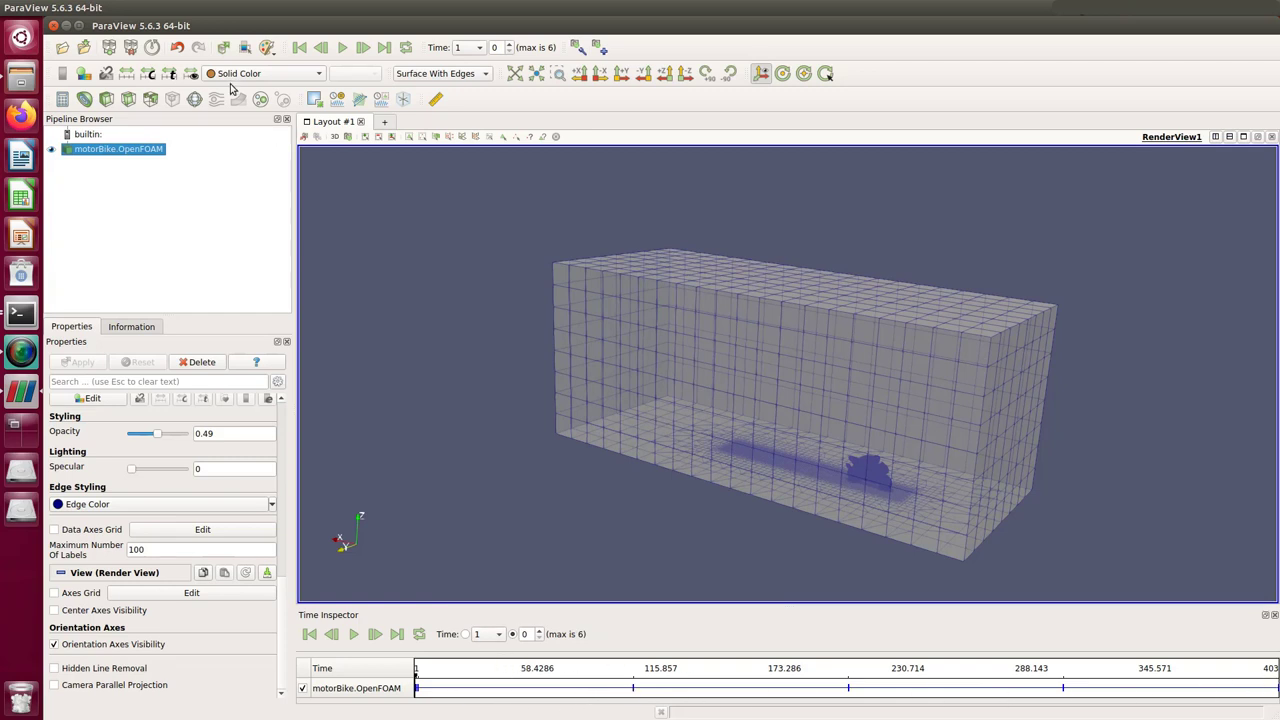
{"action": "left_click", "coordinate": [278, 77]}
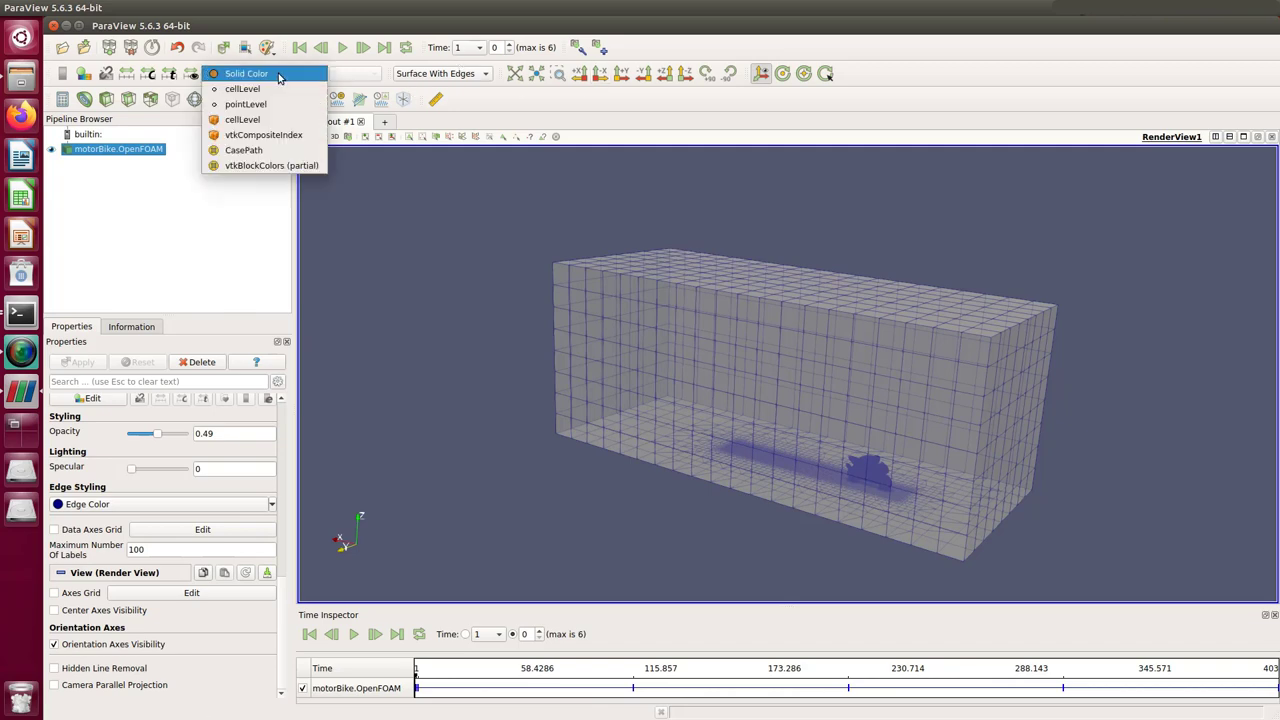
{"action": "left_click", "coordinate": [280, 74]}
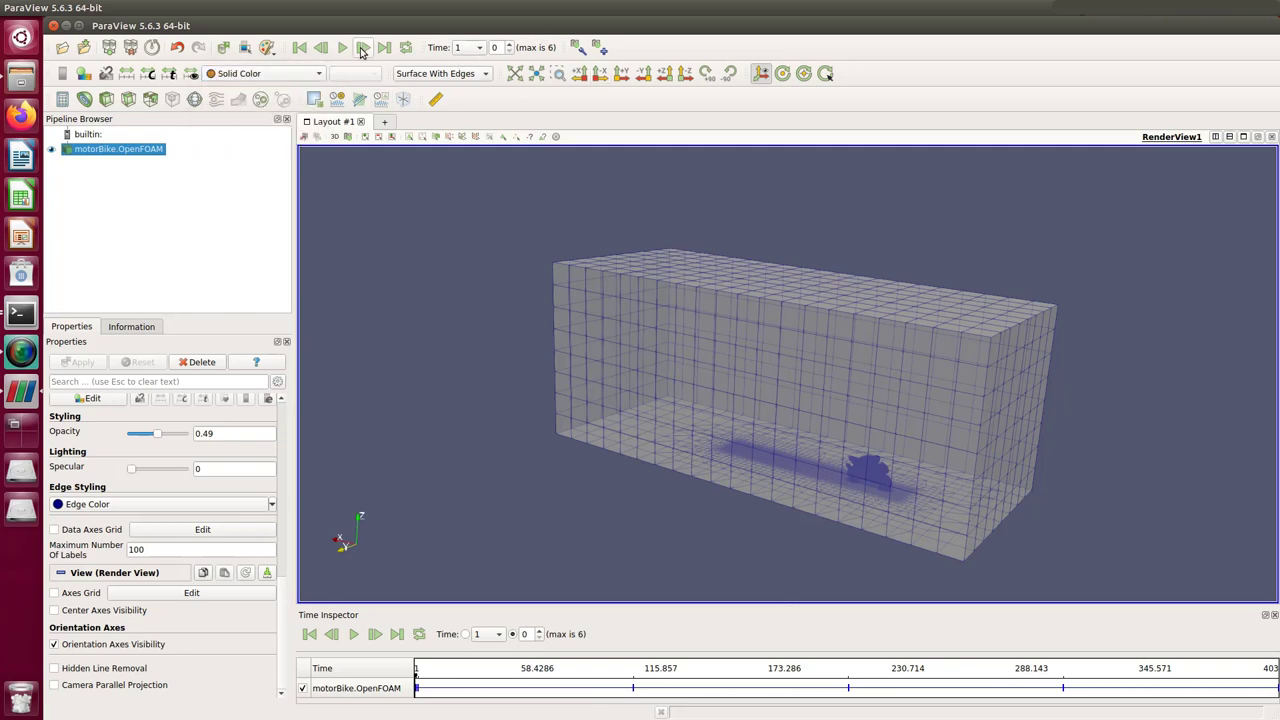
Advance the results from time 1 to time 103 with the motorbike in close view, clearing the output messages
{"action": "scroll", "coordinate": [784, 378], "scroll_direction": "up", "scroll_amount": 5}
{"action": "left_click_drag", "start_coordinate": [879, 474], "coordinate": [908, 363]}
{"action": "scroll", "coordinate": [905, 358], "scroll_direction": "up", "scroll_amount": 5}
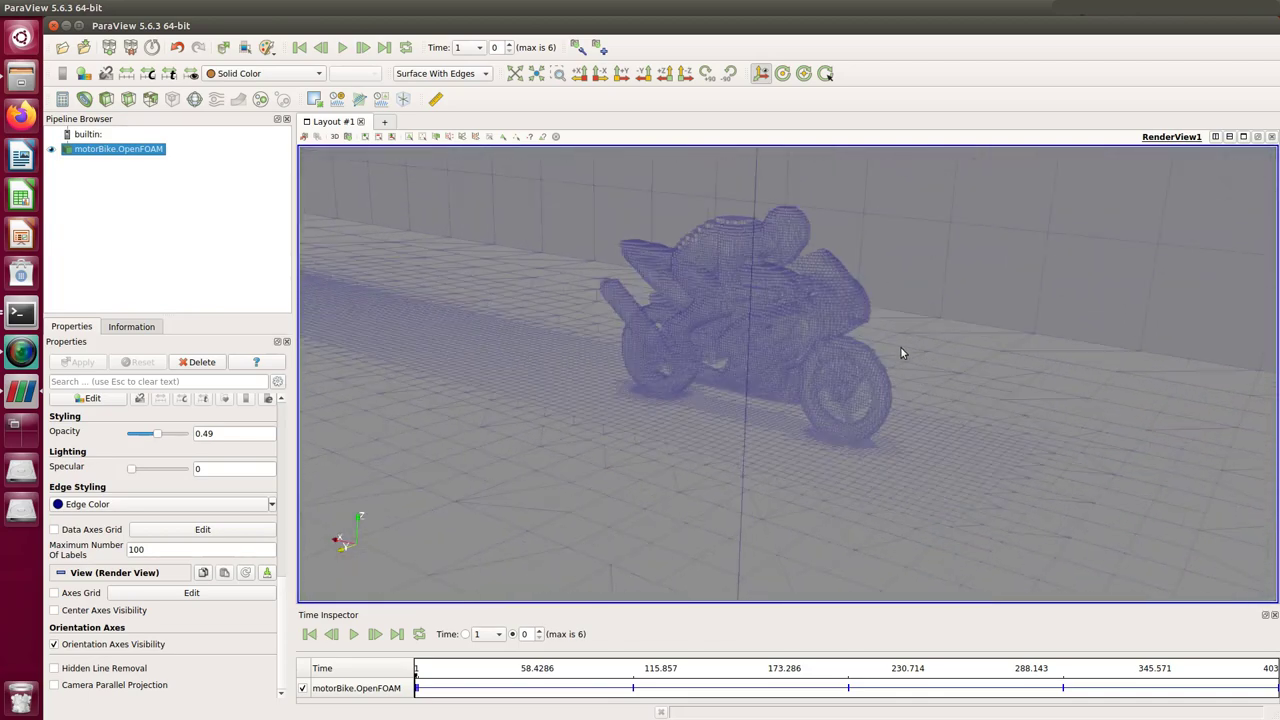
{"action": "left_click_drag", "start_coordinate": [834, 284], "coordinate": [760, 250]}
{"action": "left_click", "coordinate": [364, 48]}
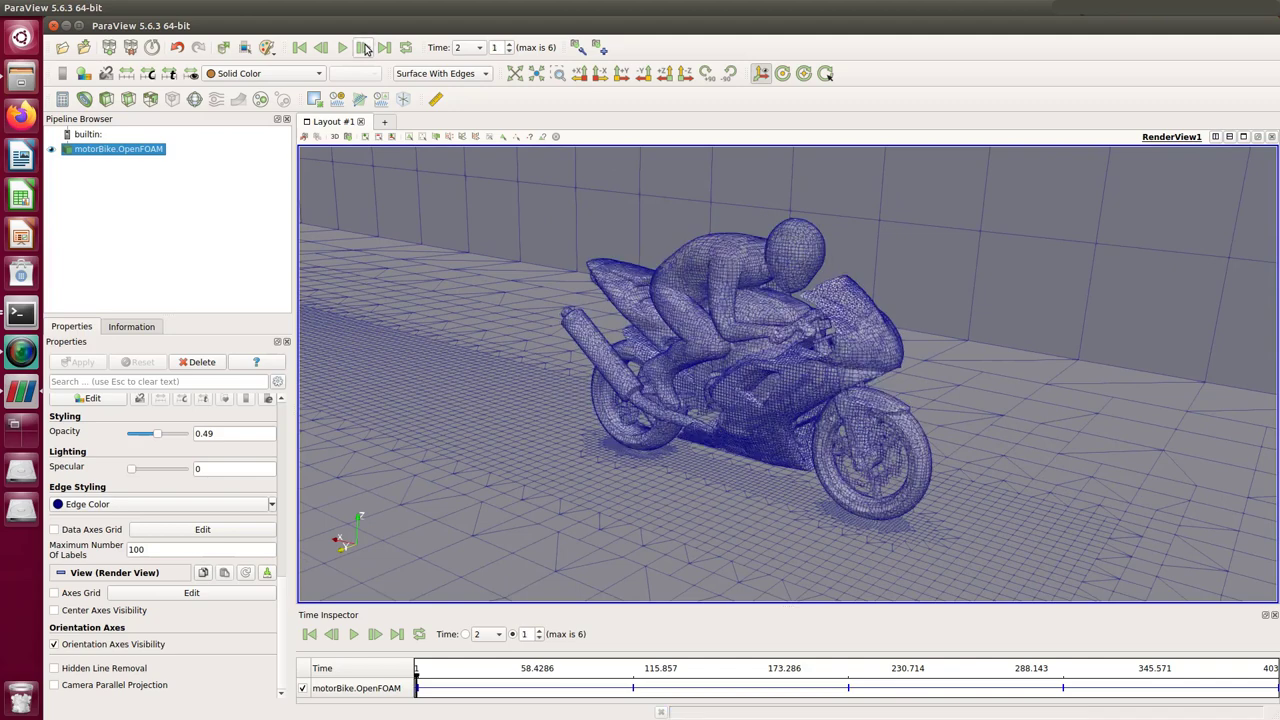
{"action": "left_click", "coordinate": [364, 48]}
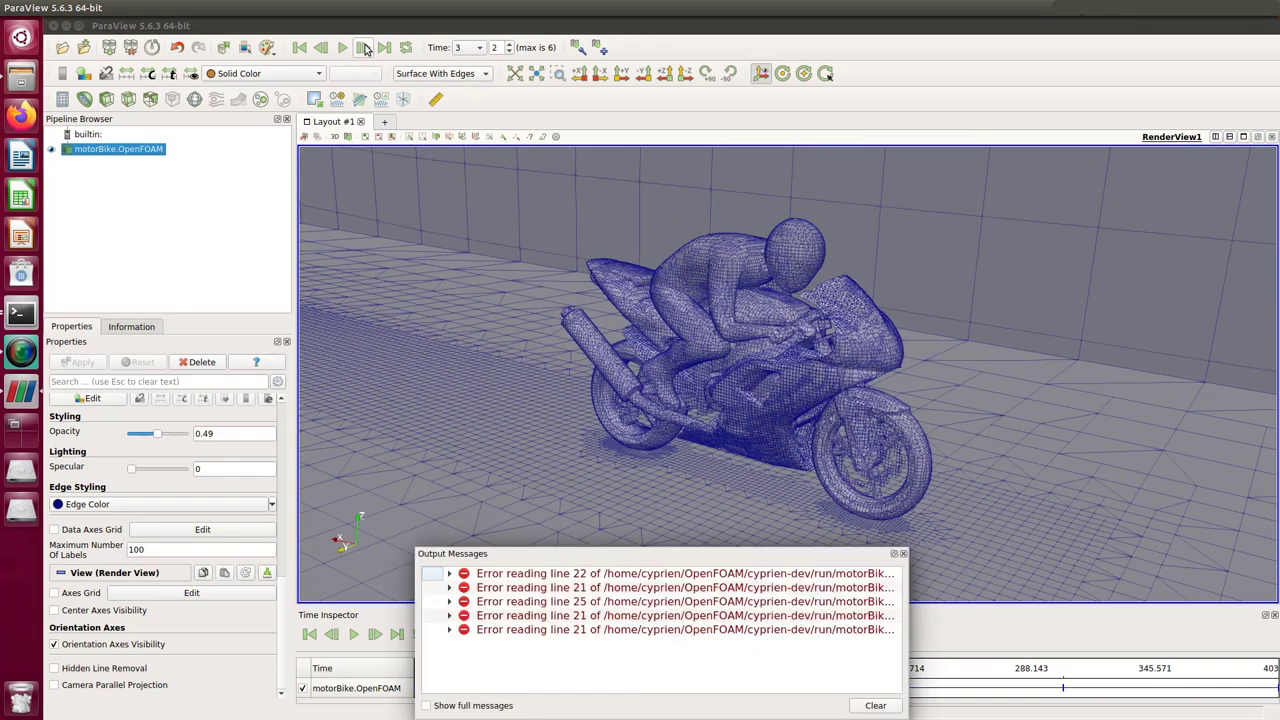
{"action": "left_click", "coordinate": [366, 50]}
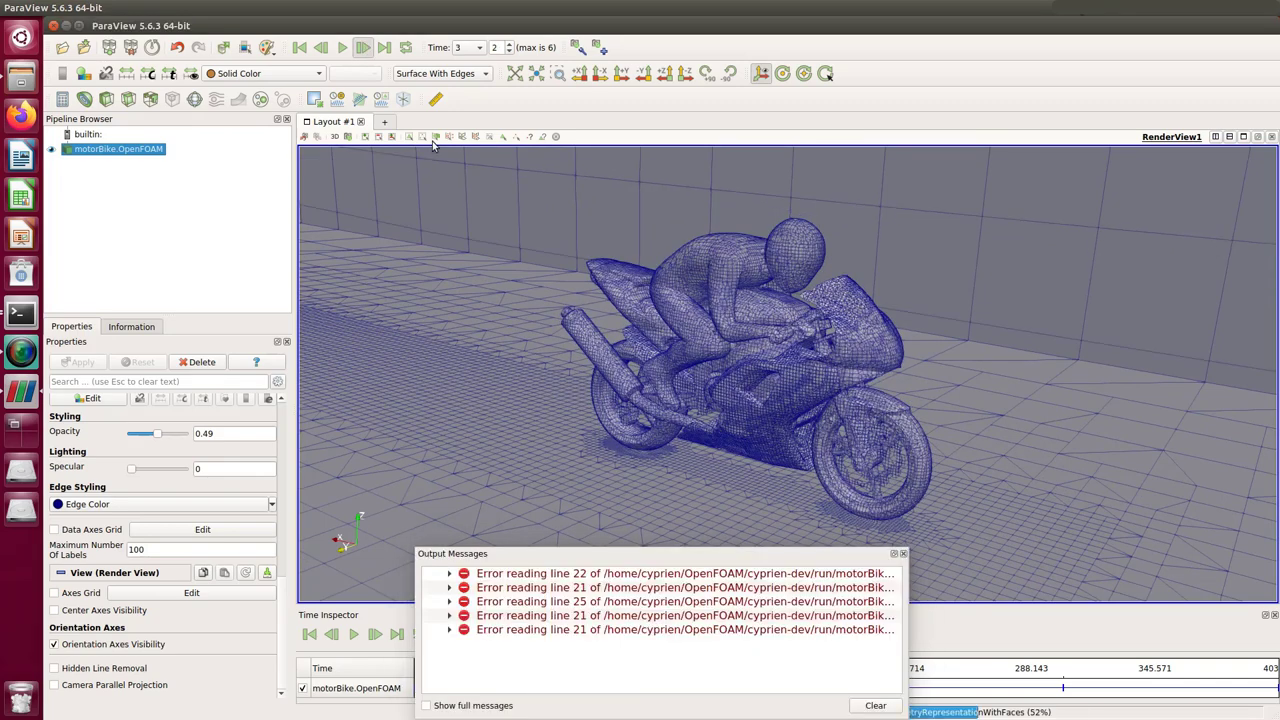
{"action": "left_click", "coordinate": [875, 705]}
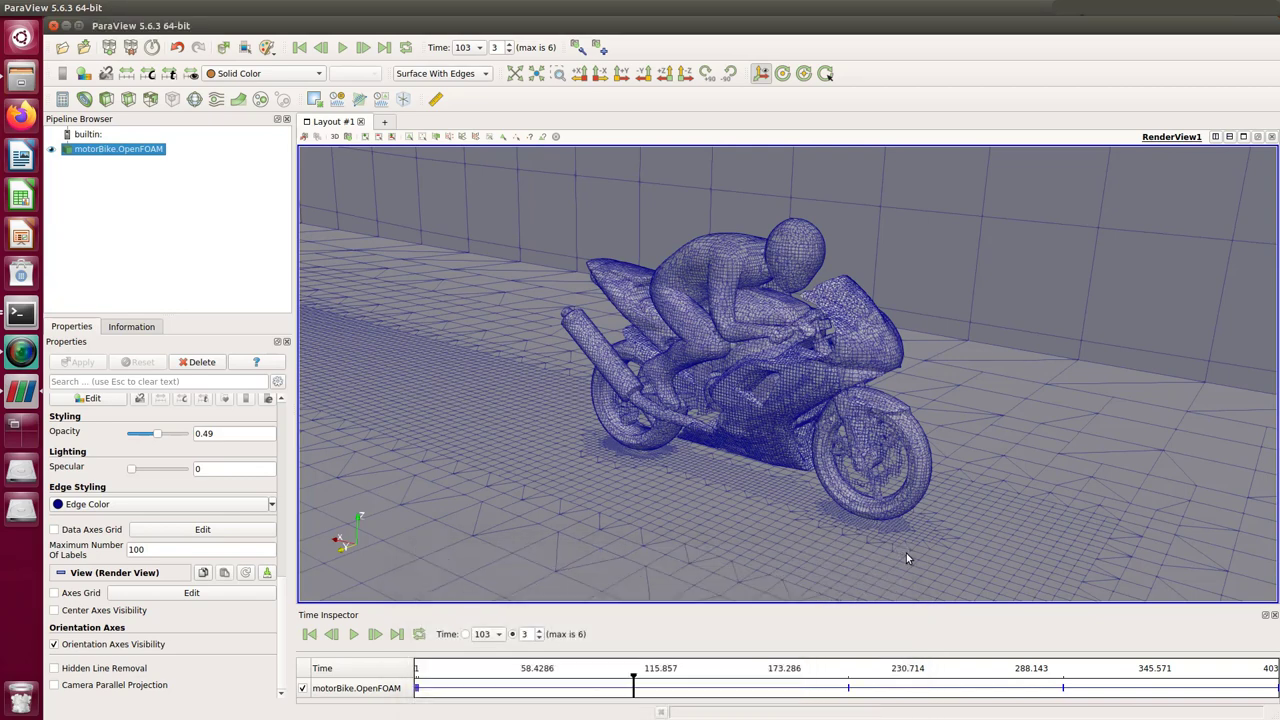
{"action": "left_click", "coordinate": [903, 553]}
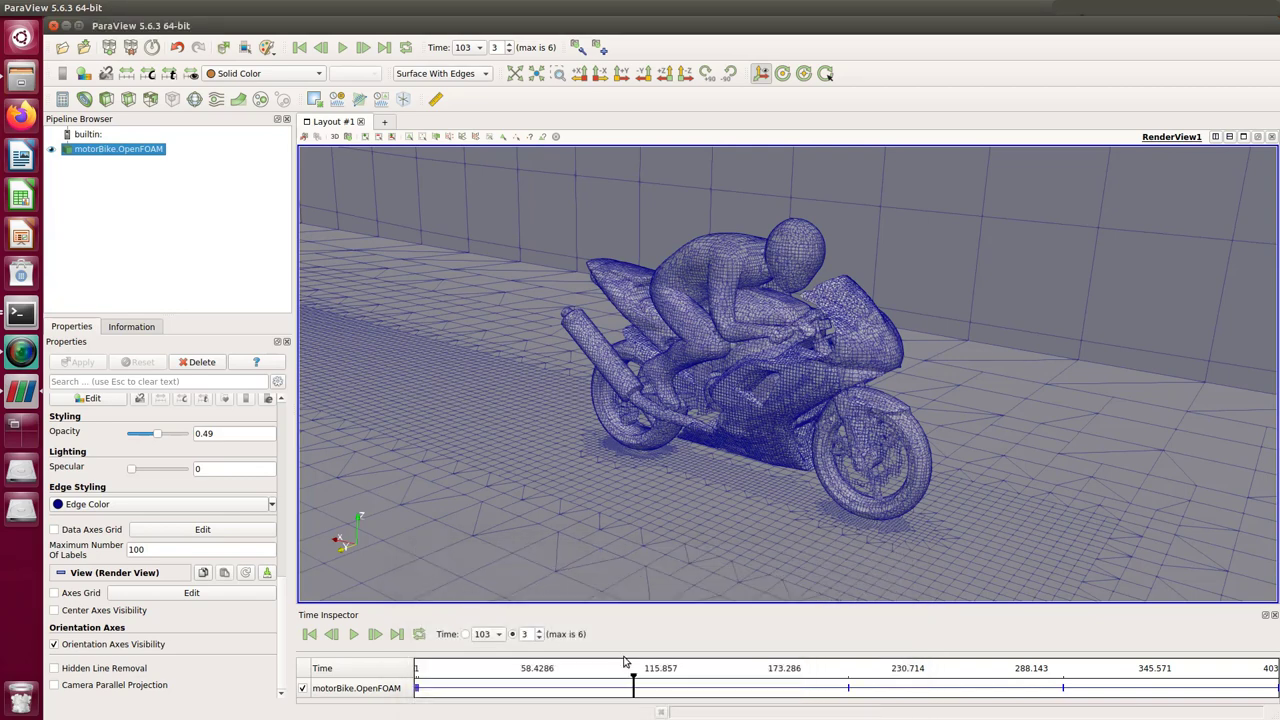
Colour the motorBike mesh by the point velocity field U
{"action": "left_click", "coordinate": [290, 75]}
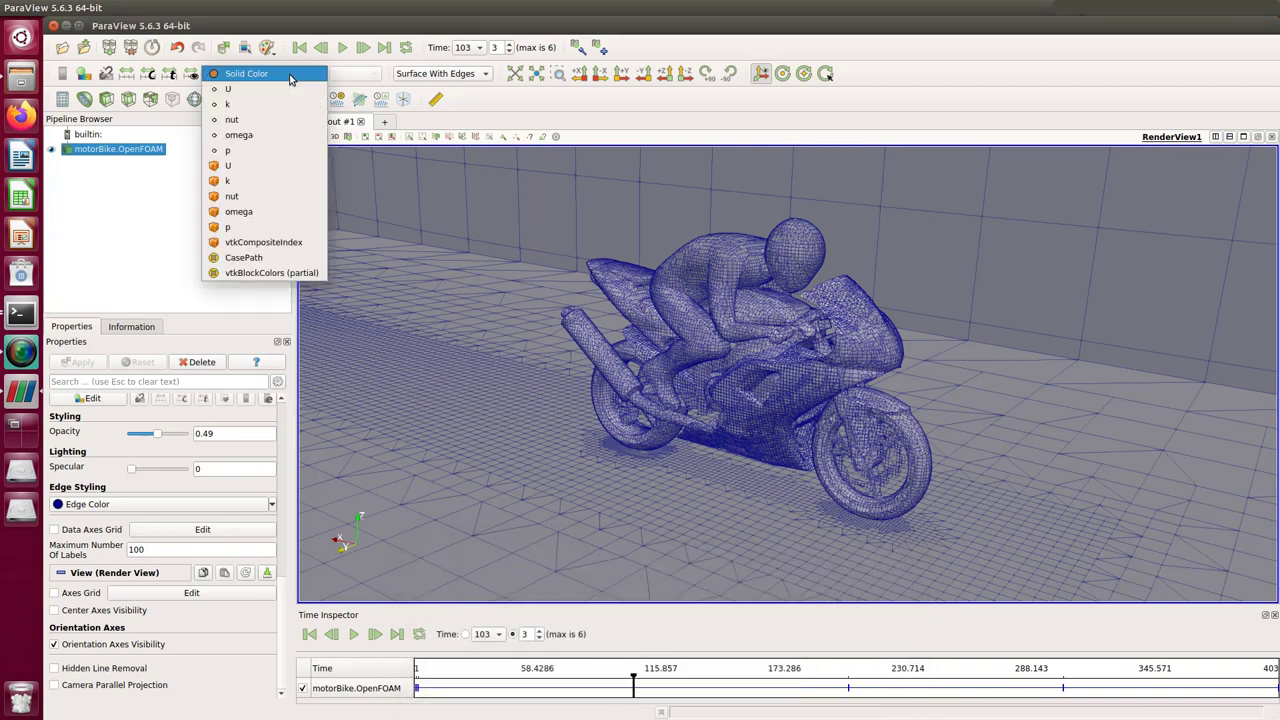
{"action": "left_click", "coordinate": [240, 89]}
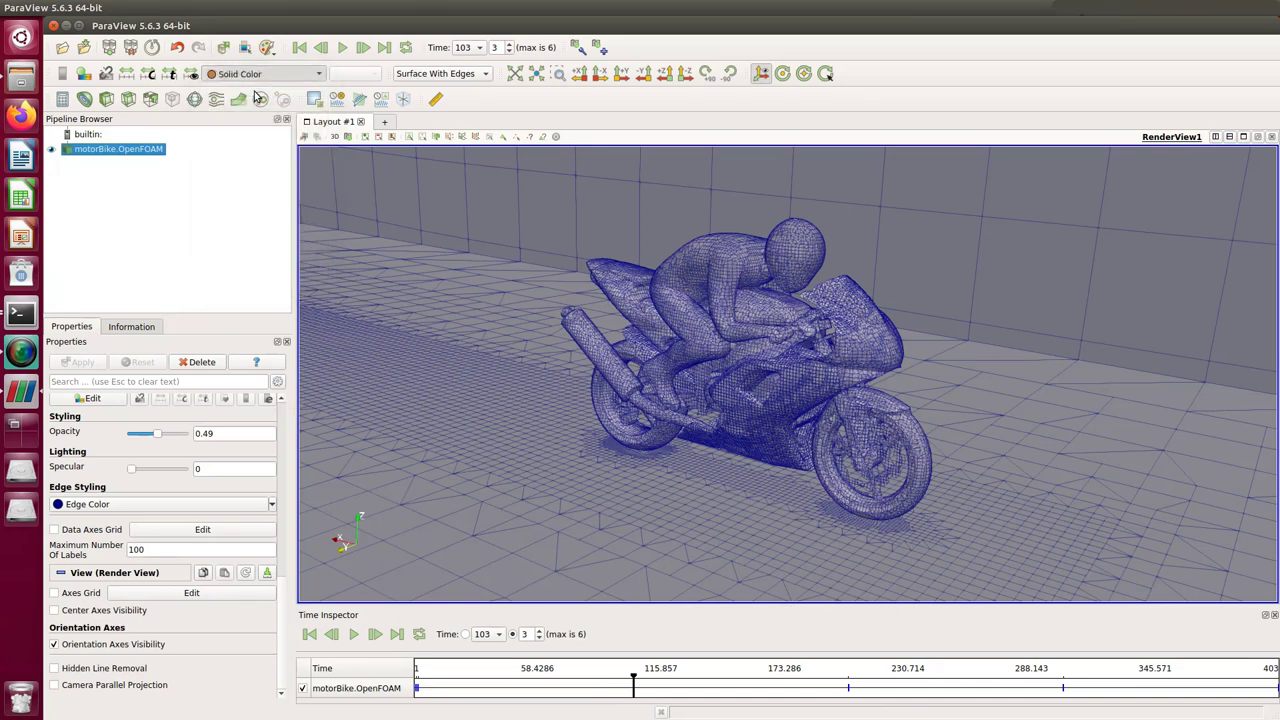
{"action": "scroll", "coordinate": [858, 337], "scroll_direction": "up", "scroll_amount": 5}
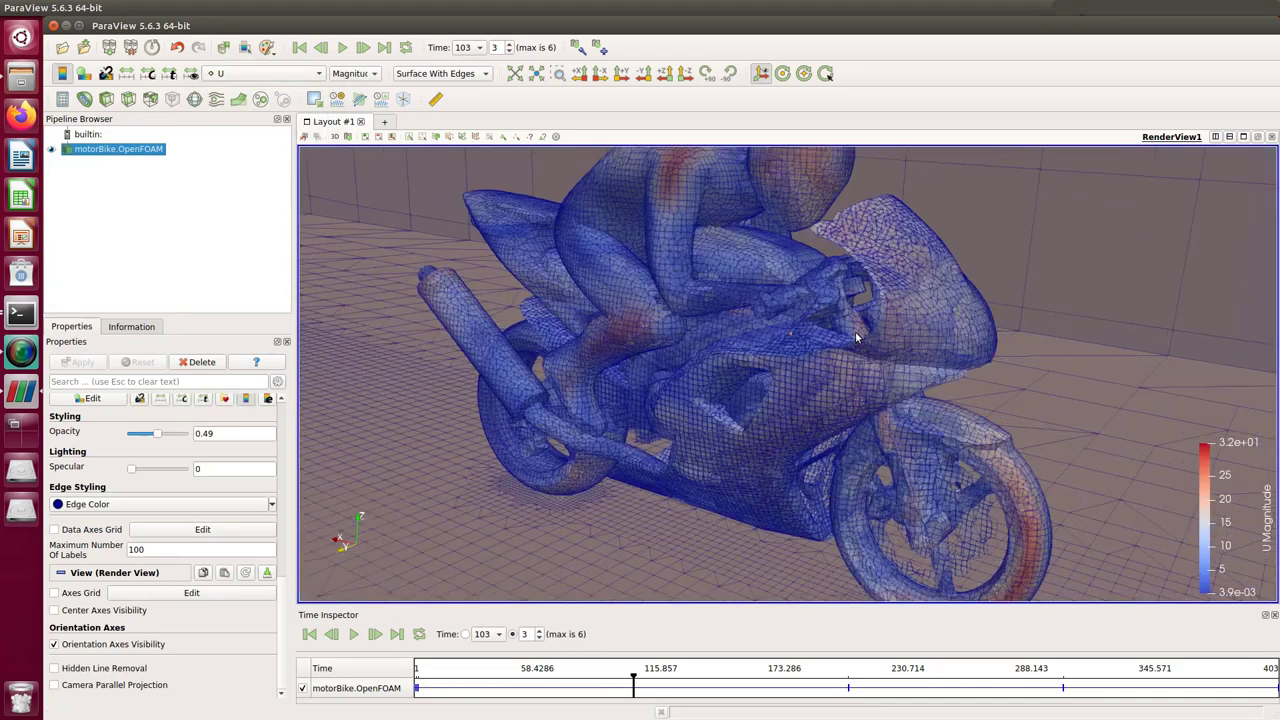
{"action": "scroll", "coordinate": [826, 315], "scroll_direction": "down", "scroll_amount": 3}
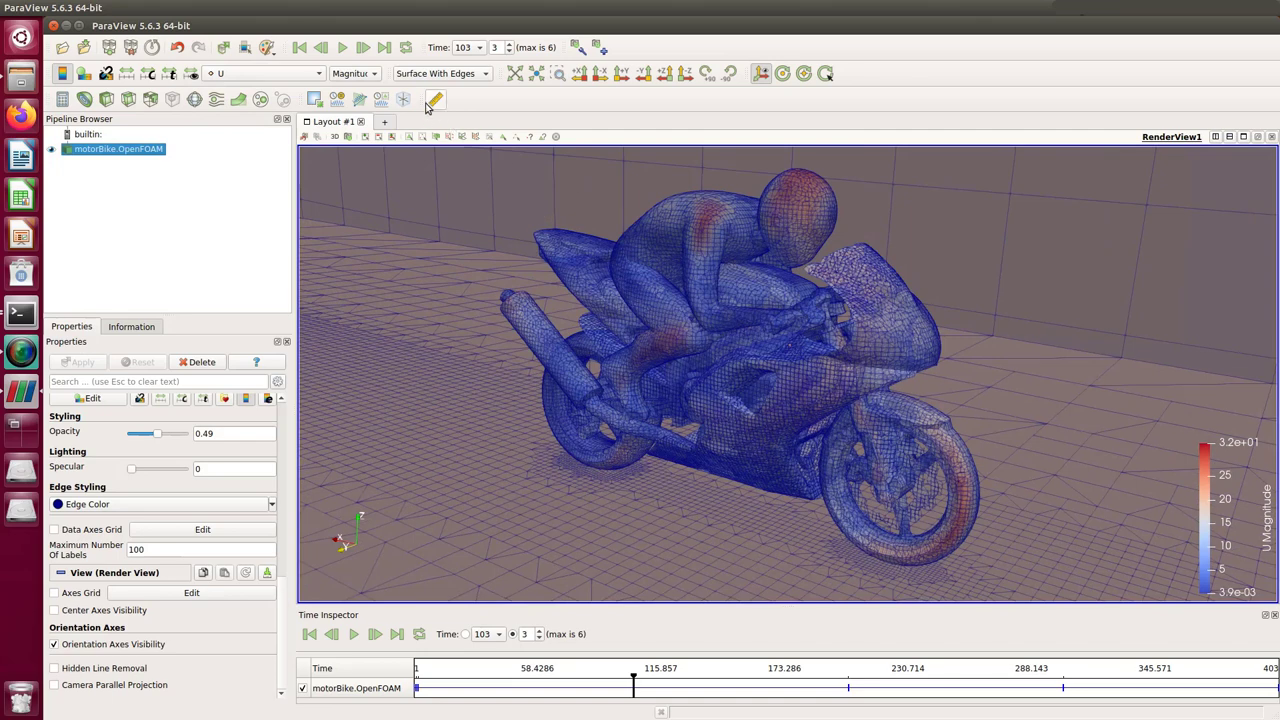
View the velocity colouring in plain Surface representation, then return to Surface With Edges
{"action": "left_click", "coordinate": [441, 73]}
{"action": "left_click", "coordinate": [440, 101]}
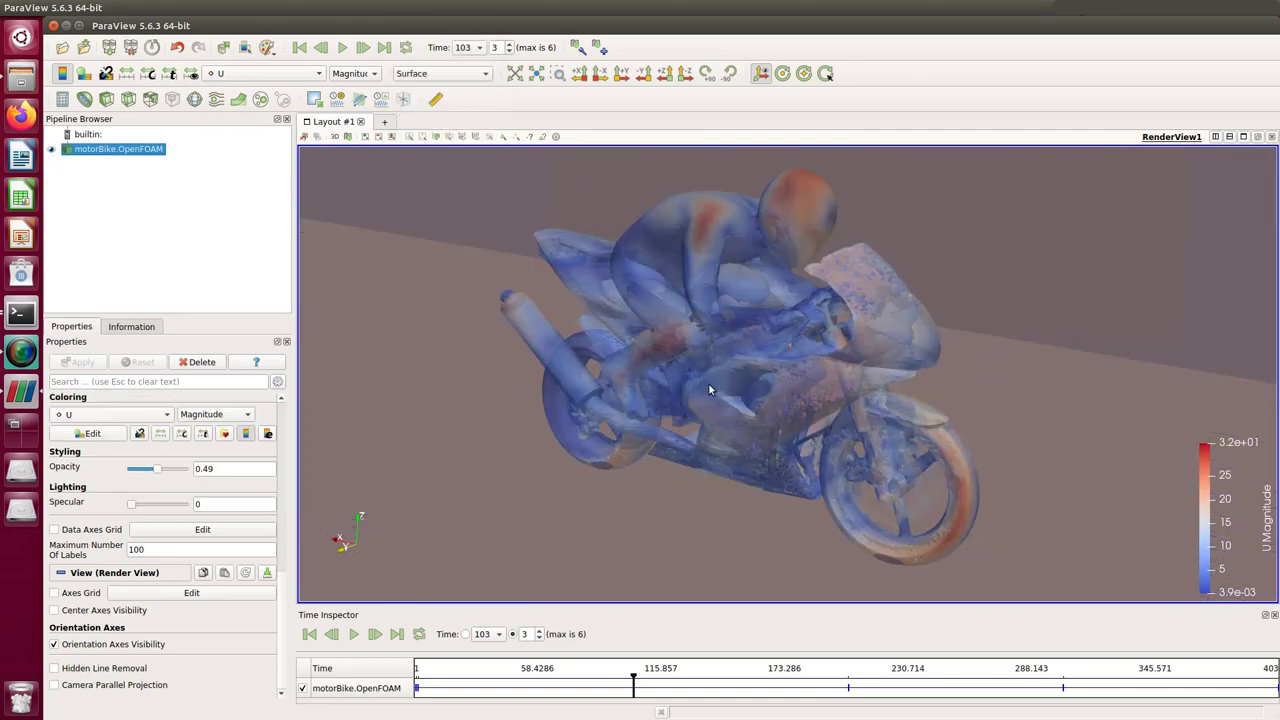
{"action": "left_click", "coordinate": [457, 77]}
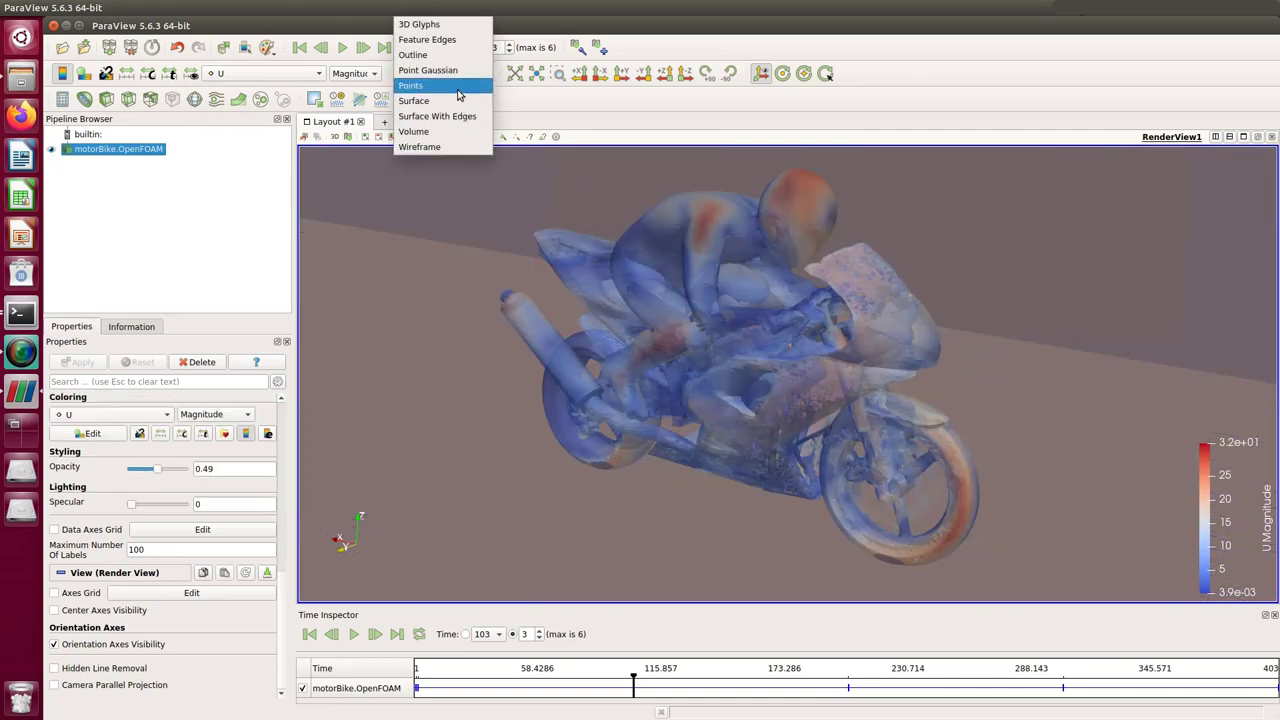
{"action": "left_click", "coordinate": [459, 116]}
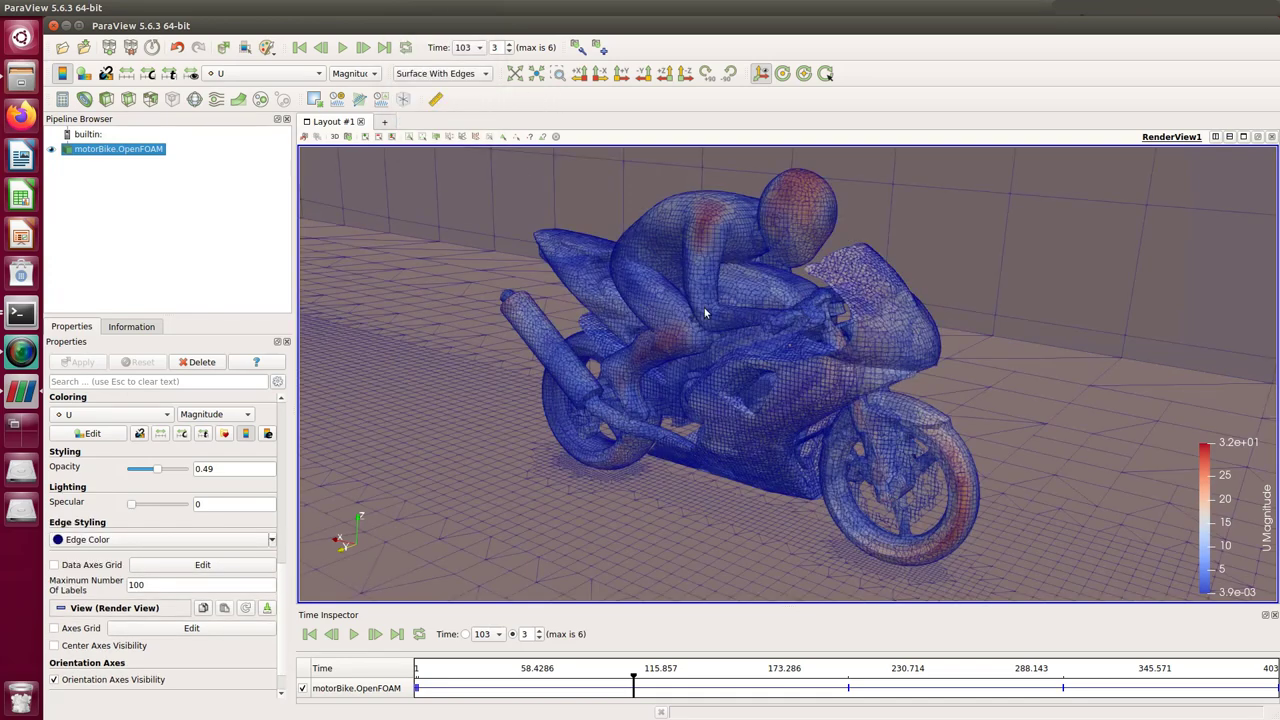
Examine the velocity colouring on the motorbike up close and across the whole flow domain
{"action": "scroll", "coordinate": [705, 315], "scroll_direction": "down", "scroll_amount": 3}
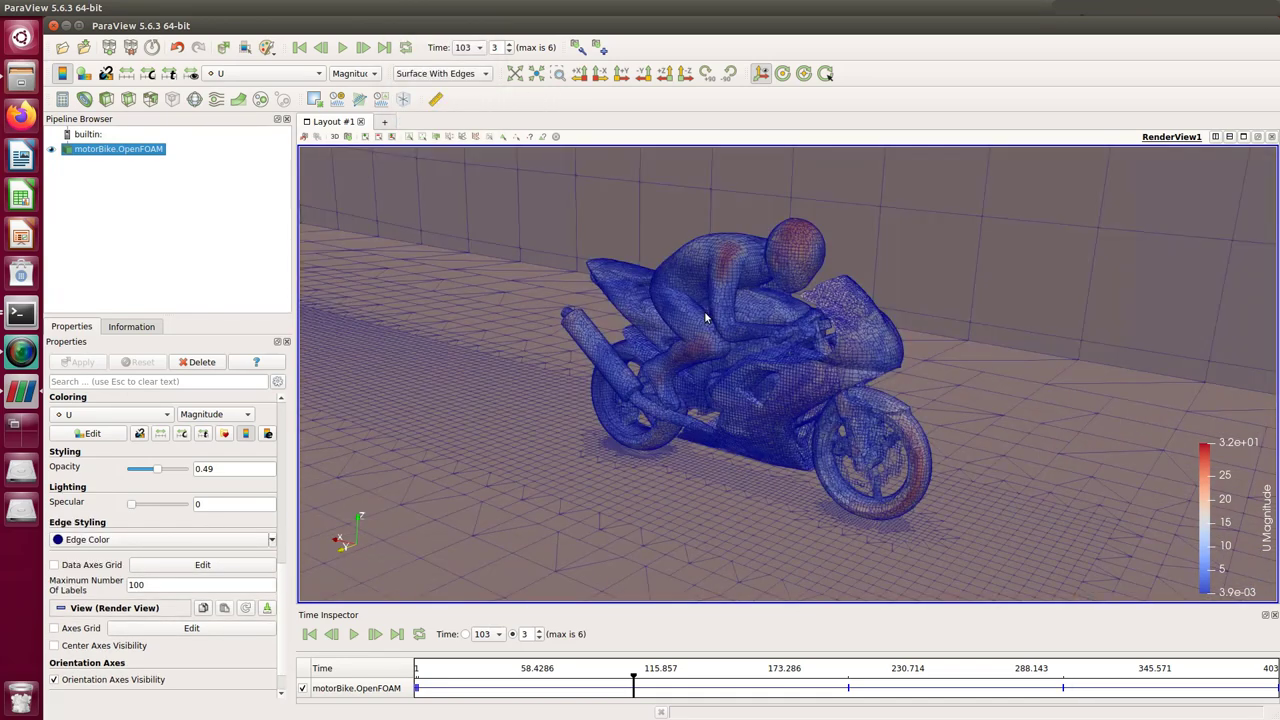
{"action": "left_click_drag", "start_coordinate": [690, 315], "coordinate": [414, 347]}
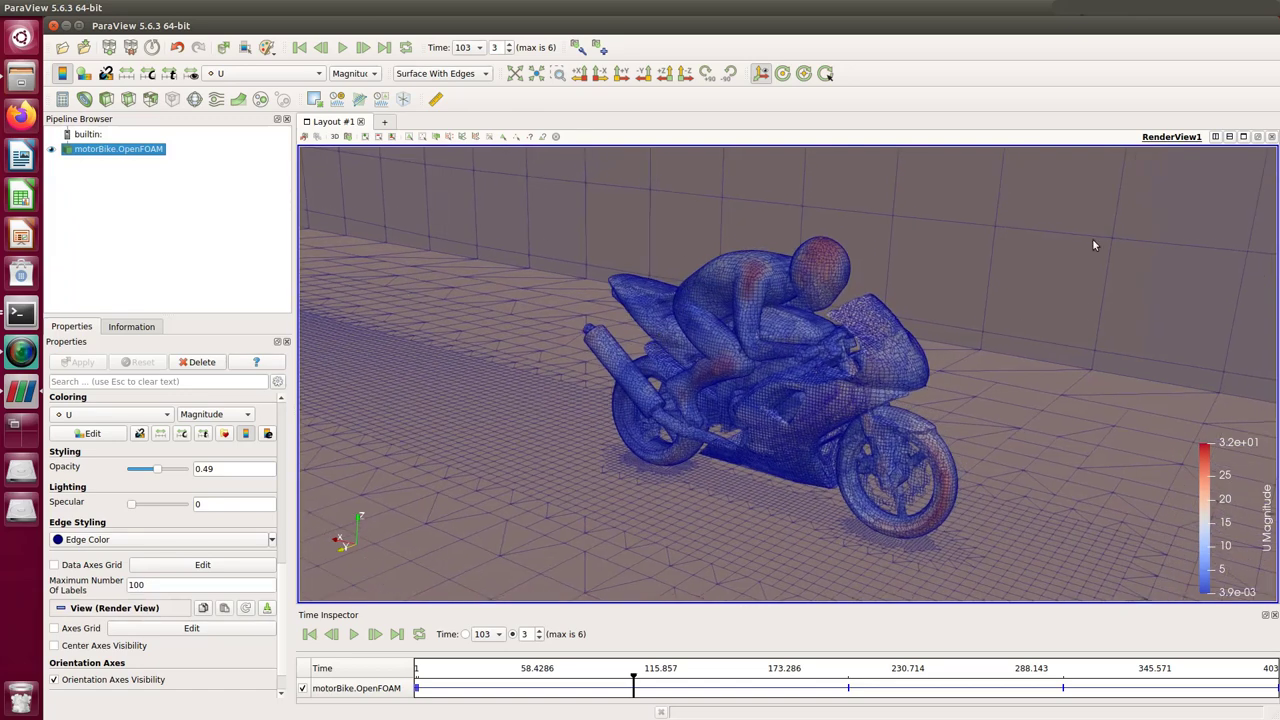
{"action": "scroll", "coordinate": [790, 318], "scroll_direction": "down", "scroll_amount": 6}
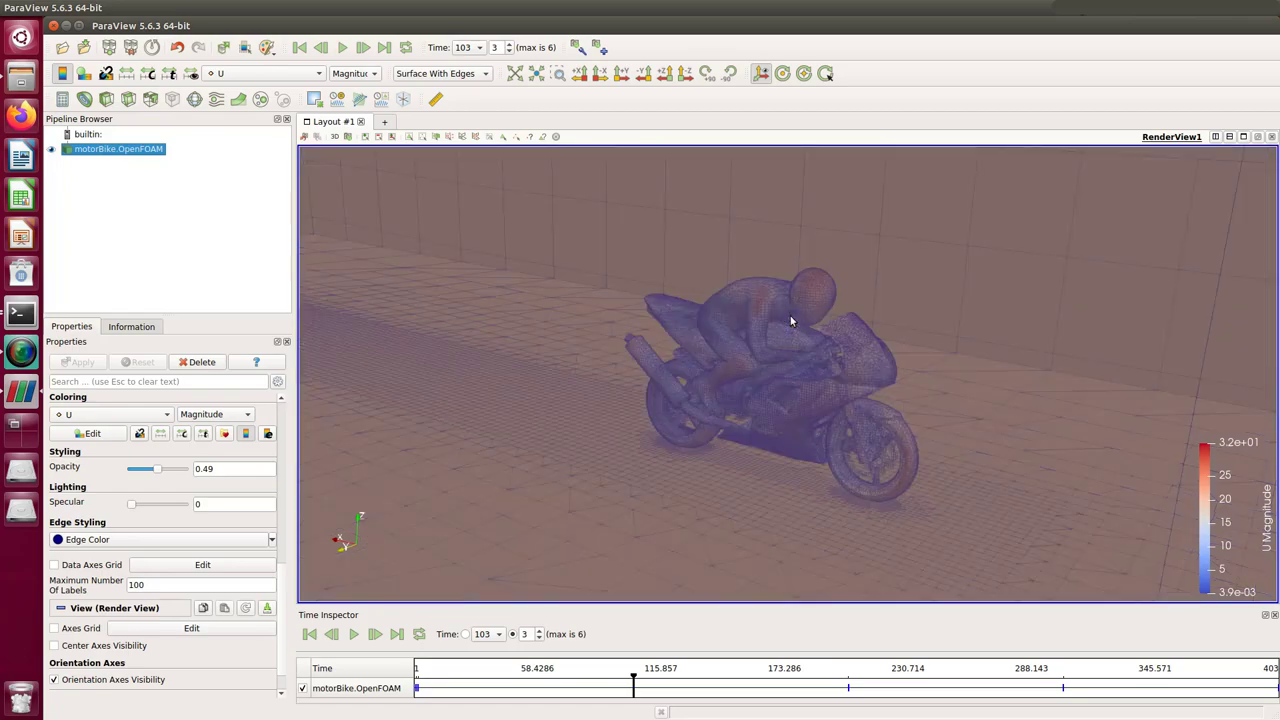
{"action": "scroll", "coordinate": [790, 321], "scroll_direction": "up", "scroll_amount": 10}
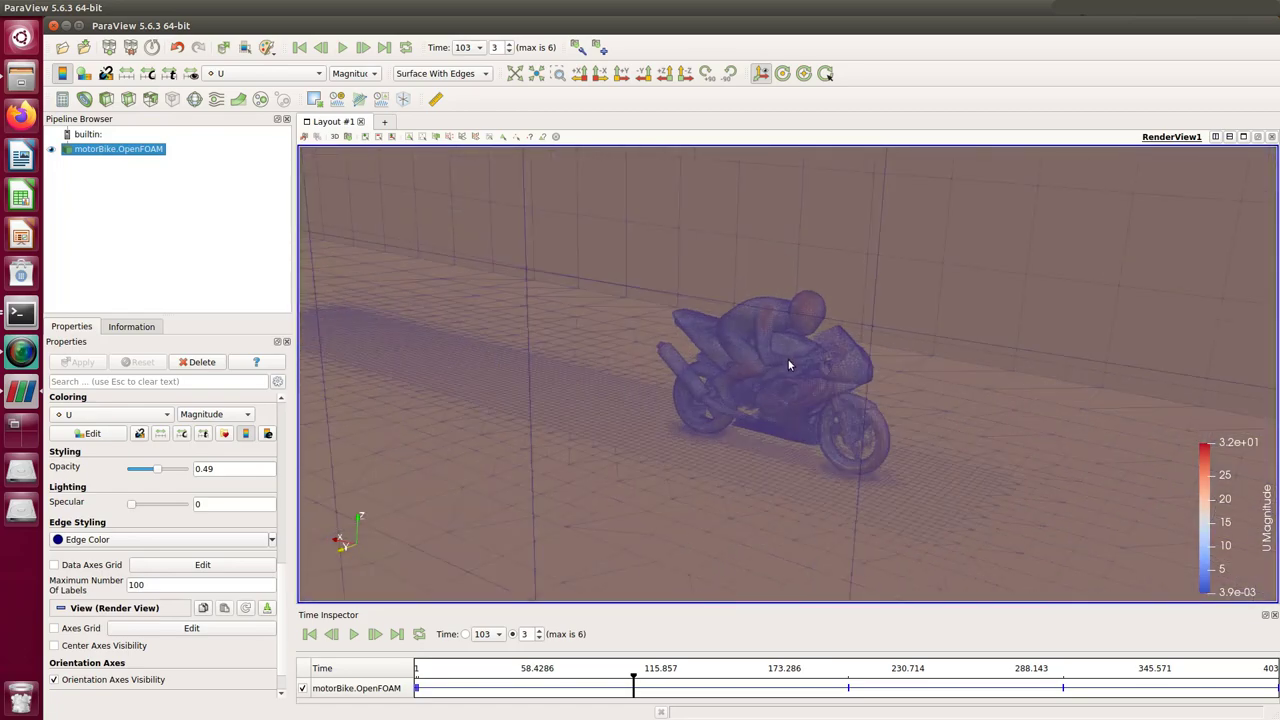
{"action": "scroll", "coordinate": [788, 365], "scroll_direction": "down", "scroll_amount": 6}
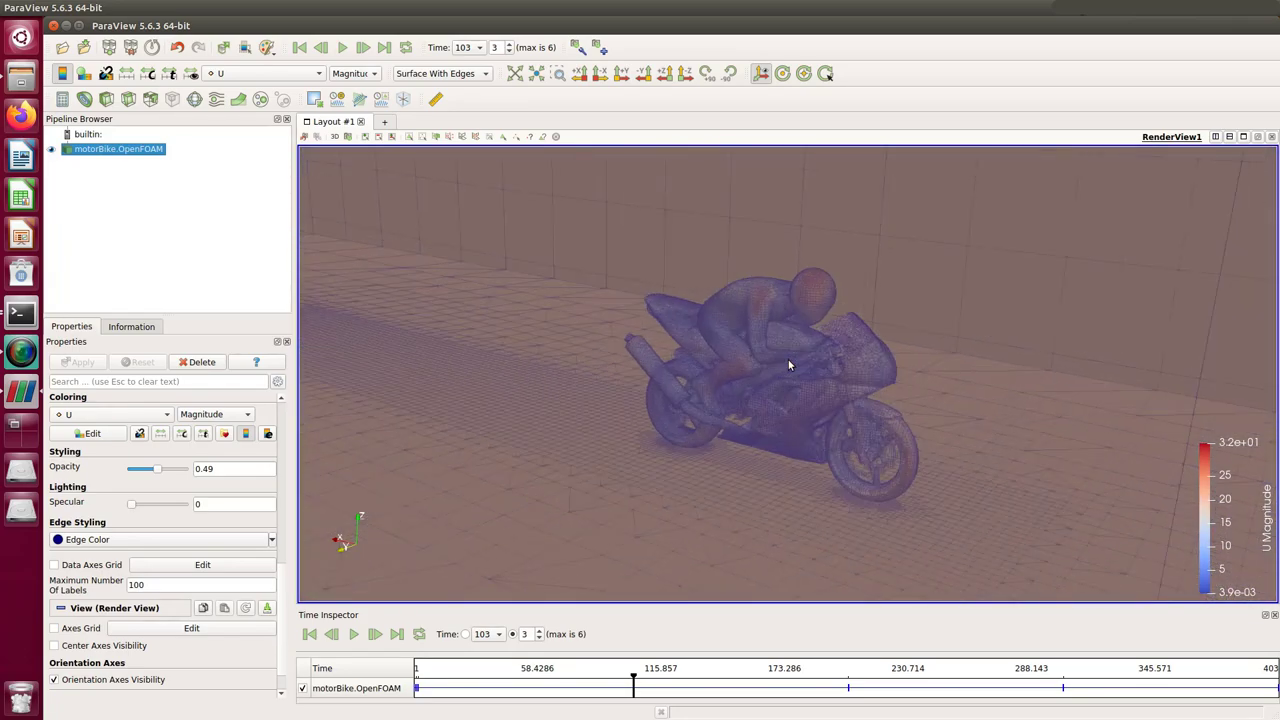
{"action": "scroll", "coordinate": [788, 365], "scroll_direction": "up", "scroll_amount": 4}
{"action": "scroll", "coordinate": [789, 365], "scroll_direction": "down", "scroll_amount": 7}
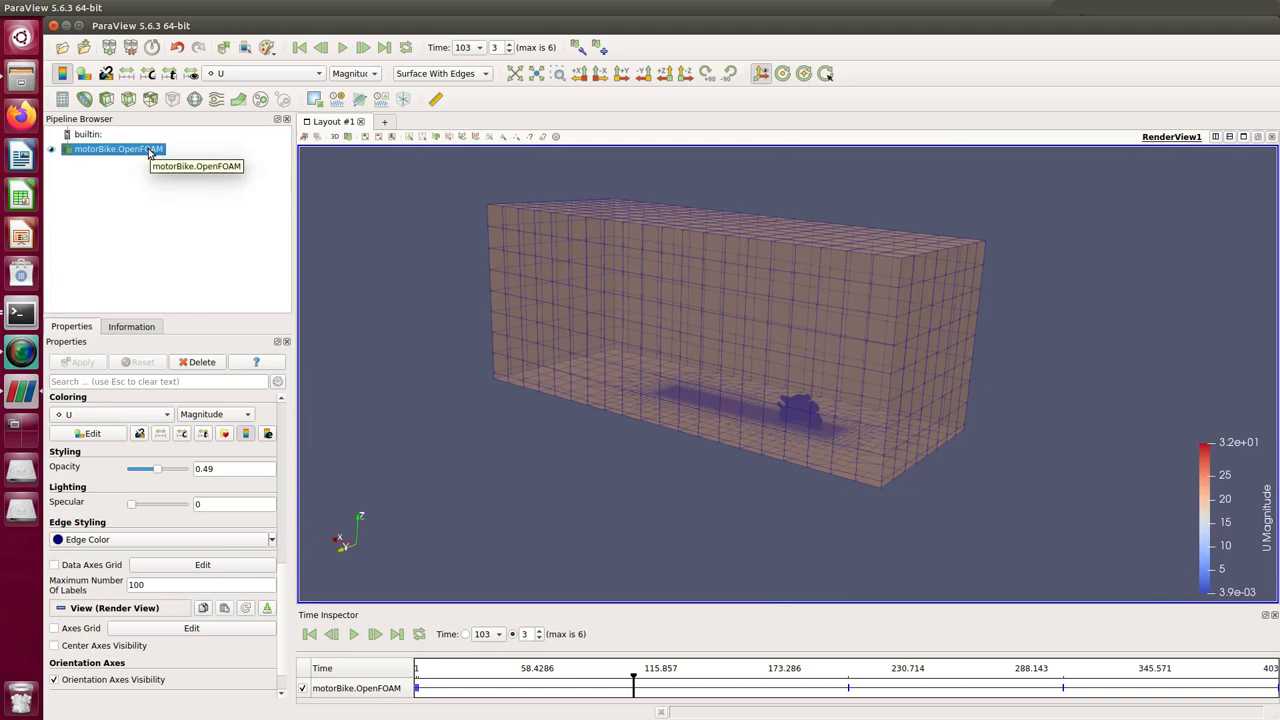
Apply a Clip filter to the motorBike results with a Y-normal plane, hiding the plane widget
{"action": "key", "text": "ctrl+space"}
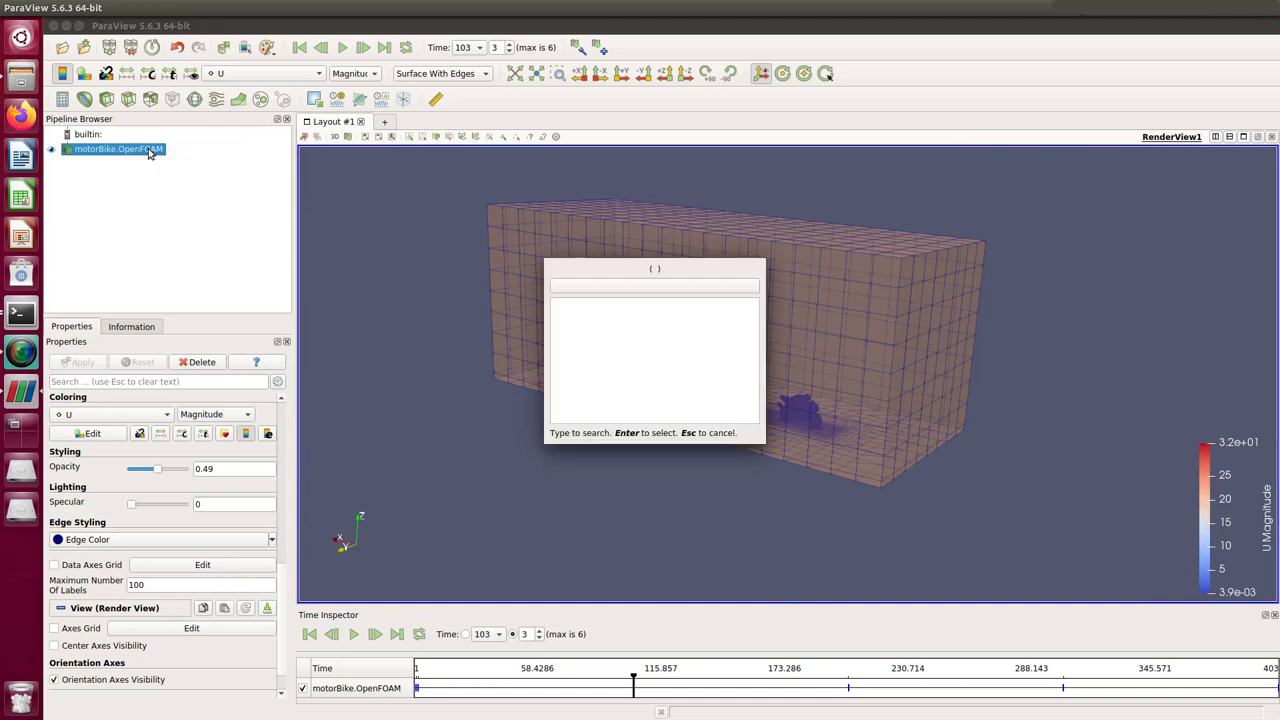
{"action": "type", "text": "cli"}
{"action": "key", "text": "Return"}
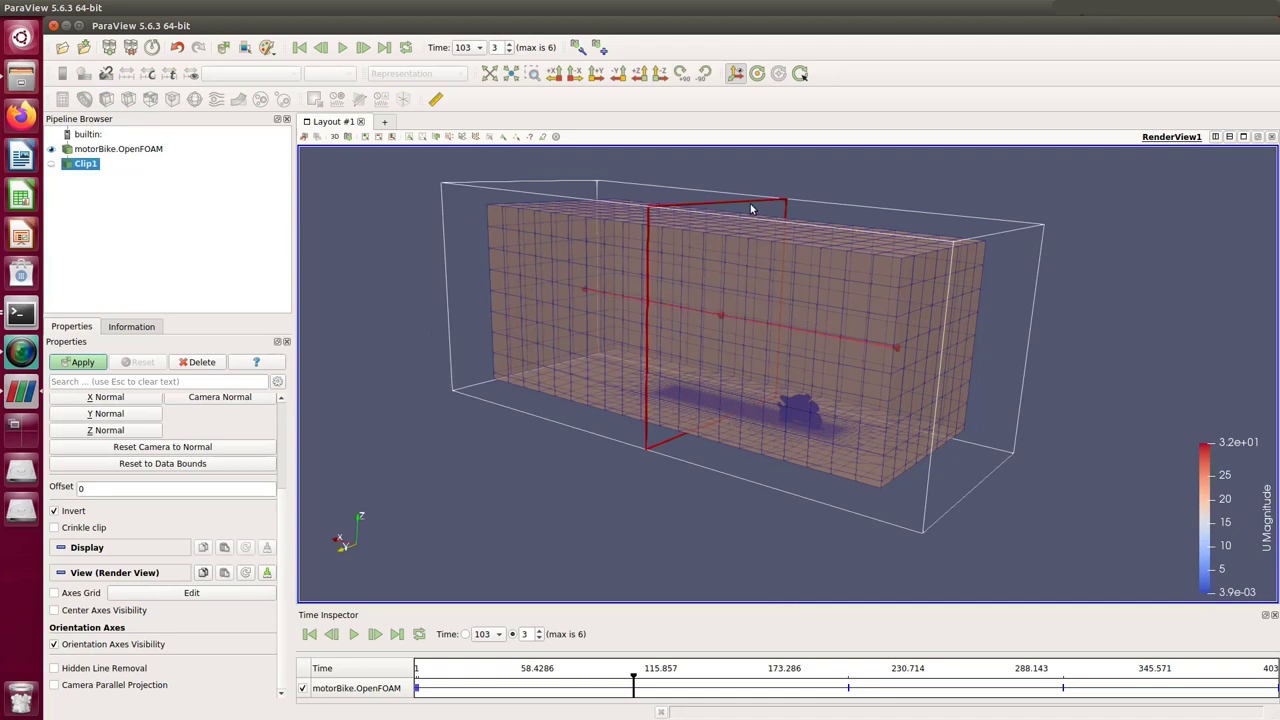
{"action": "left_click", "coordinate": [98, 415]}
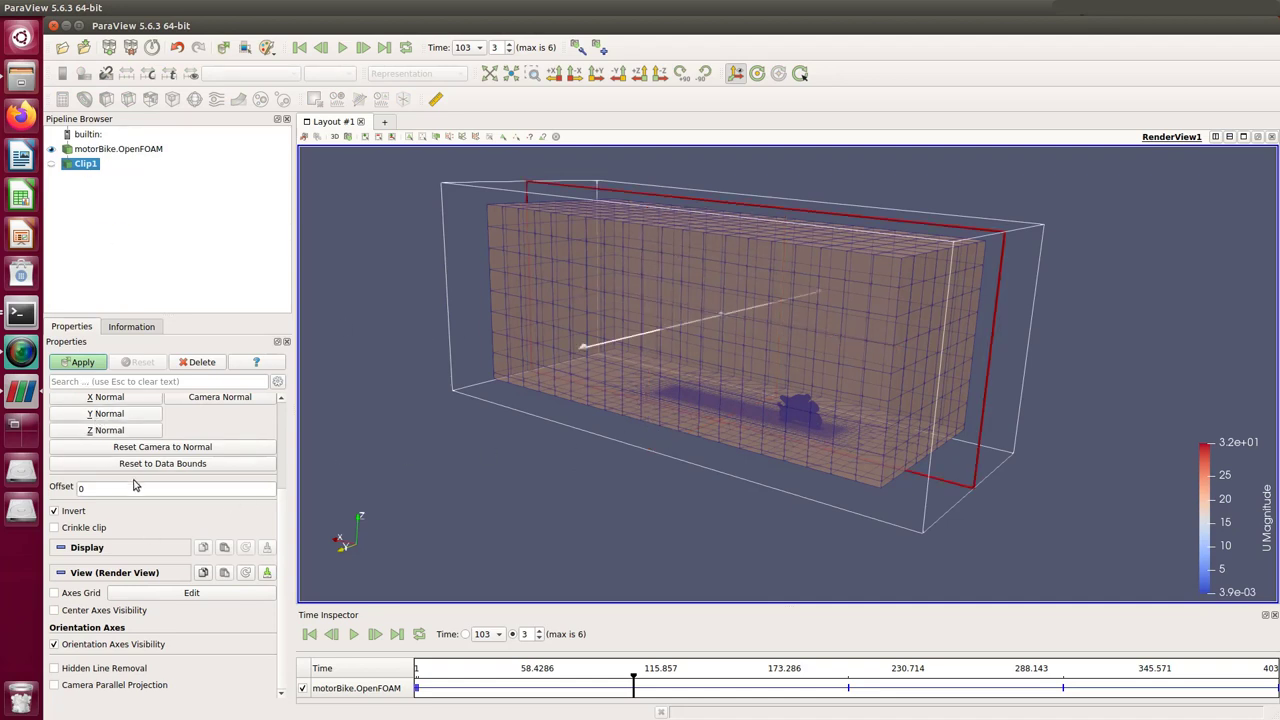
{"action": "scroll", "coordinate": [283, 505], "scroll_direction": "up", "scroll_amount": 5}
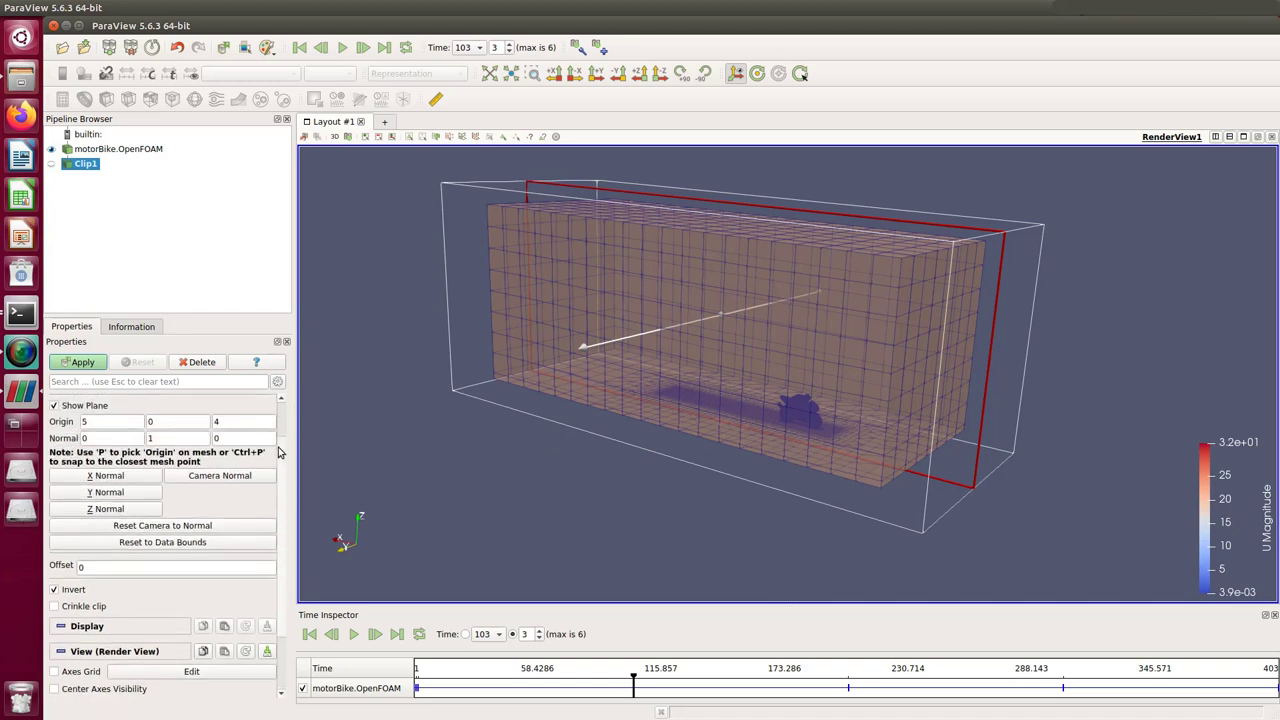
{"action": "left_click", "coordinate": [54, 433]}
{"action": "left_click", "coordinate": [82, 362]}
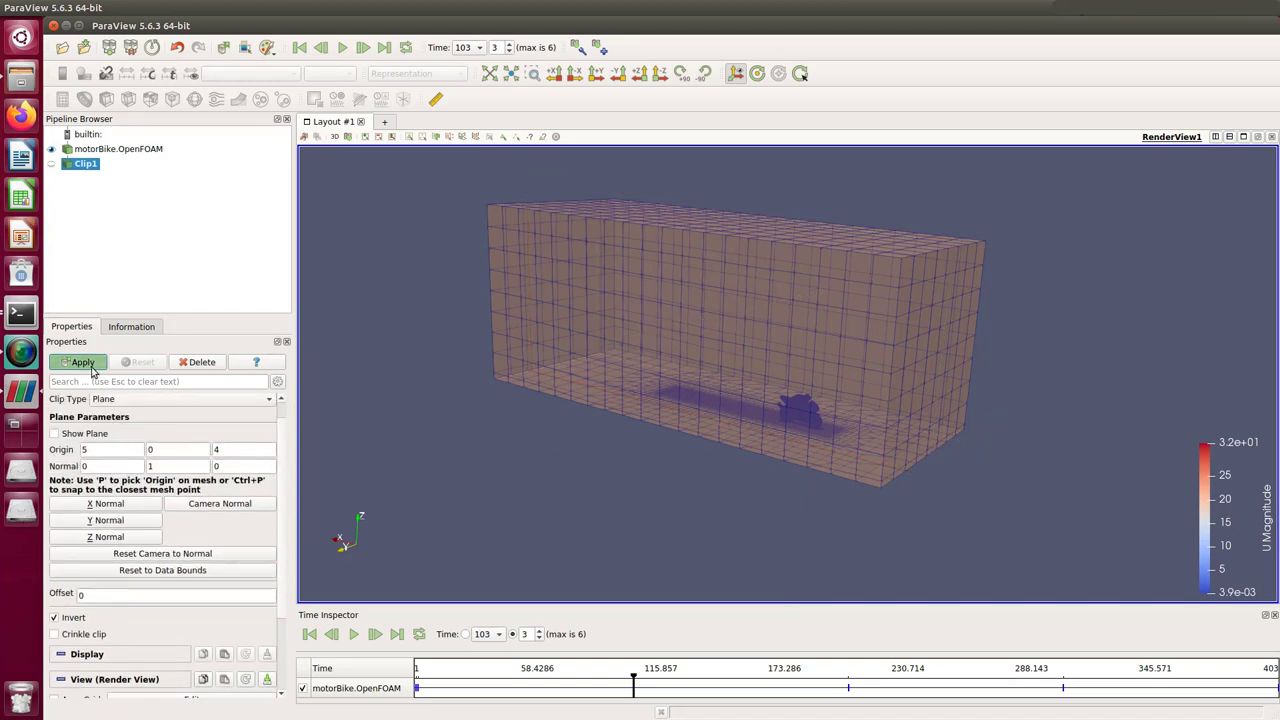
Hide the original motorBike.OpenFOAM dataset and examine the pressure on the clipped section around the motorbike
{"action": "scroll", "coordinate": [881, 424], "scroll_direction": "up", "scroll_amount": 2}
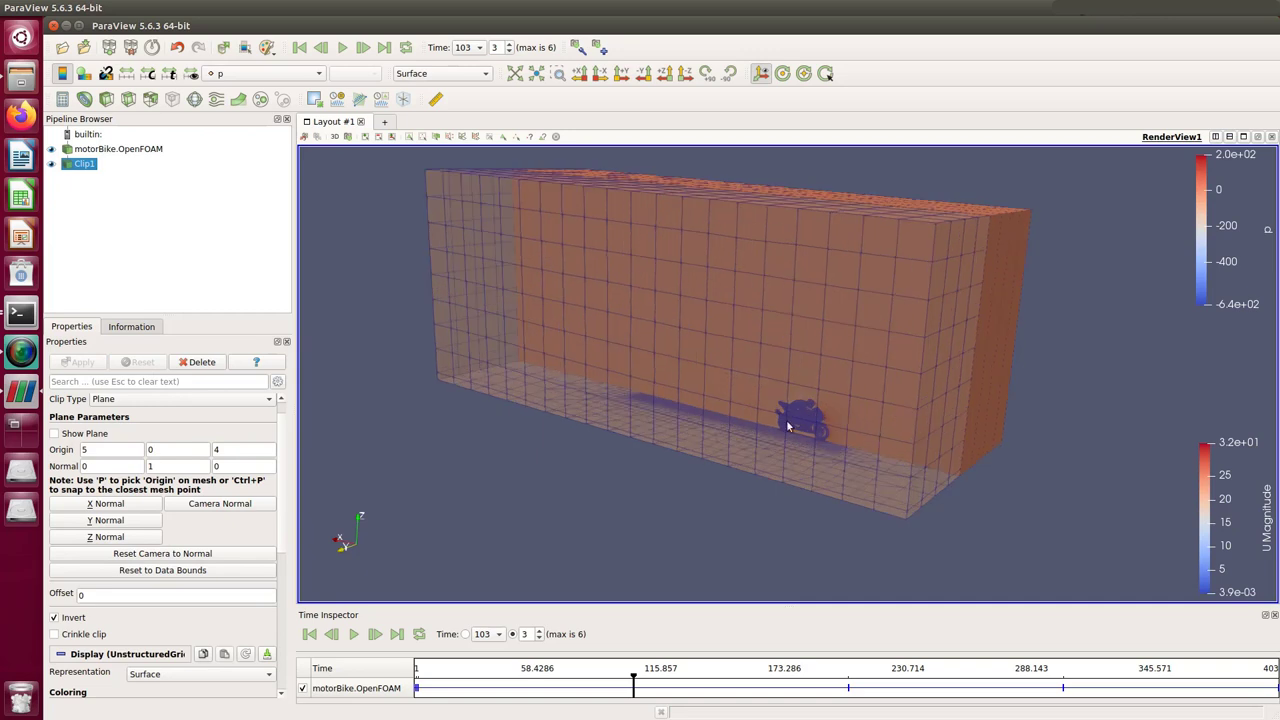
{"action": "left_click", "coordinate": [52, 149]}
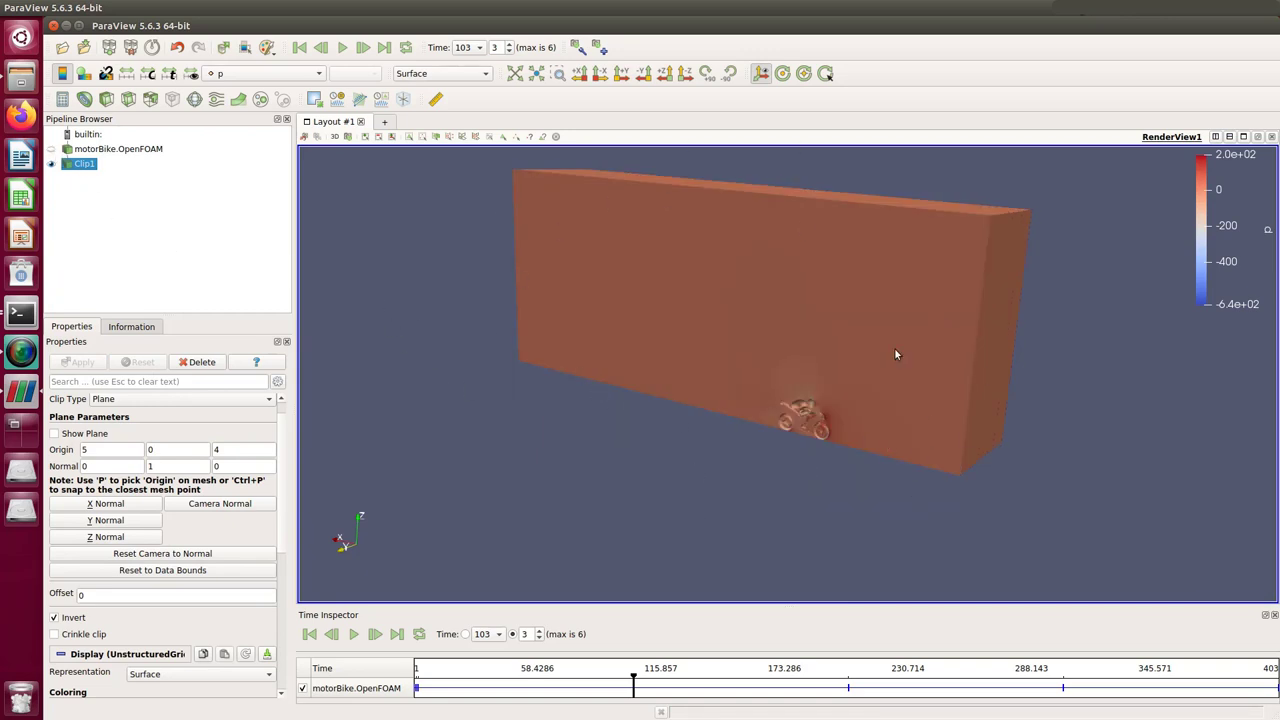
{"action": "scroll", "coordinate": [779, 523], "scroll_direction": "up", "scroll_amount": 5}
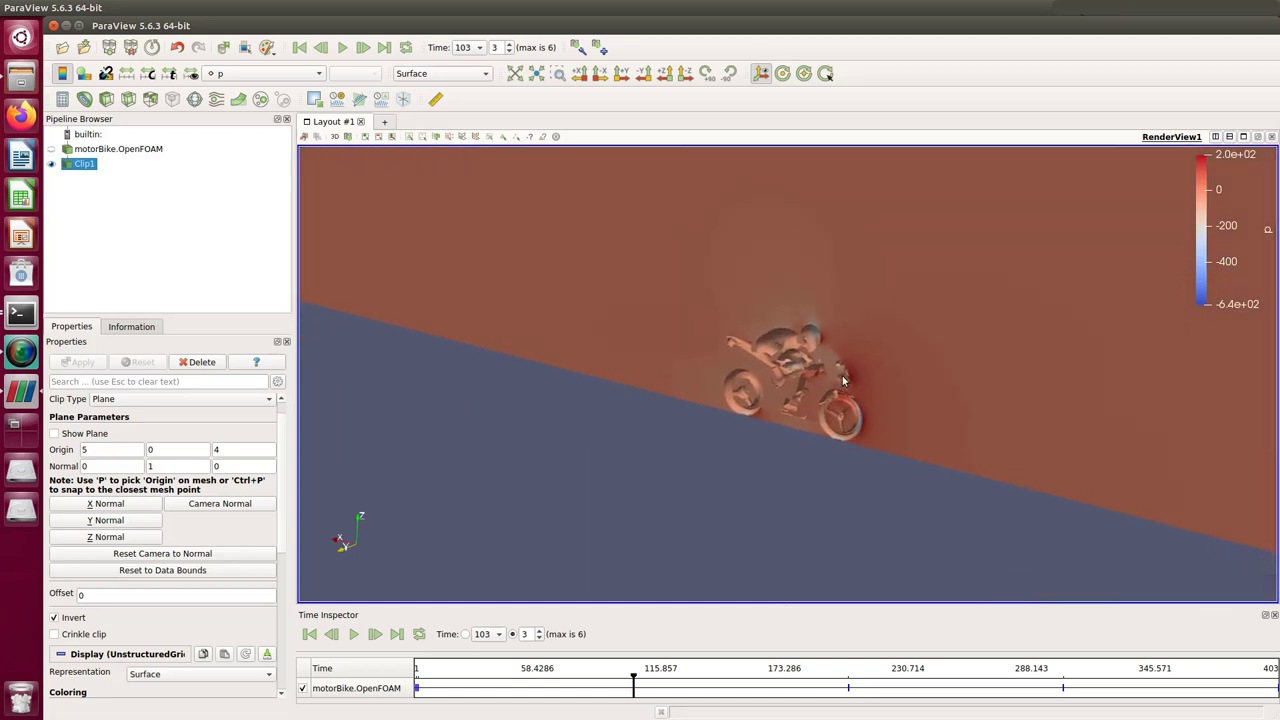
{"action": "scroll", "coordinate": [829, 406], "scroll_direction": "up", "scroll_amount": 2}
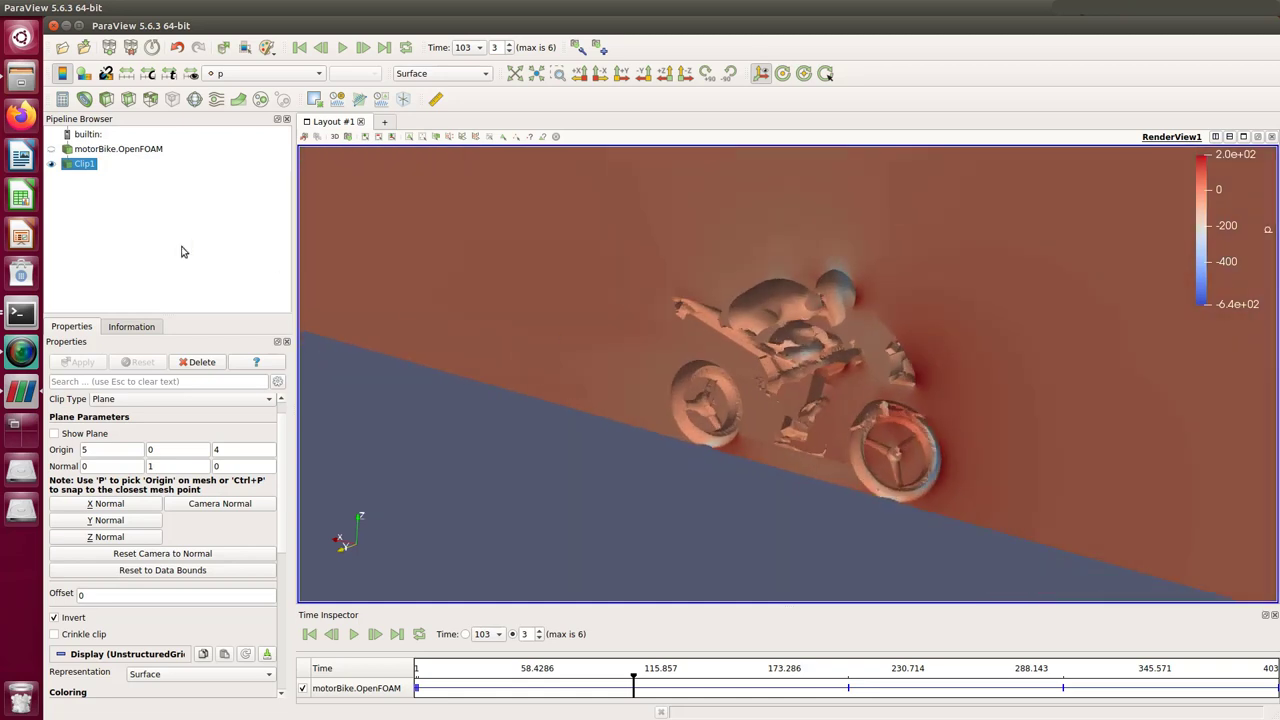
Show the original motorBike.OpenFOAM dataset together with the clipped section
{"action": "left_click", "coordinate": [52, 149]}
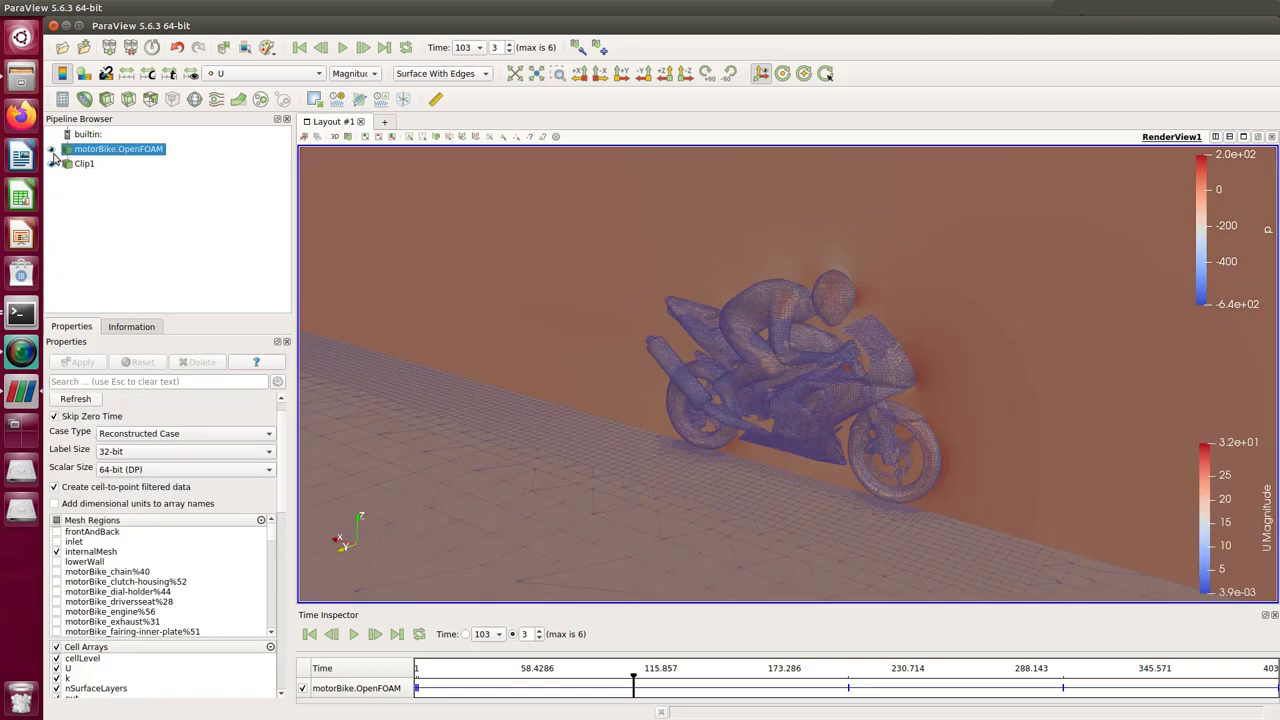
{"action": "scroll", "coordinate": [757, 295], "scroll_direction": "up", "scroll_amount": 2}
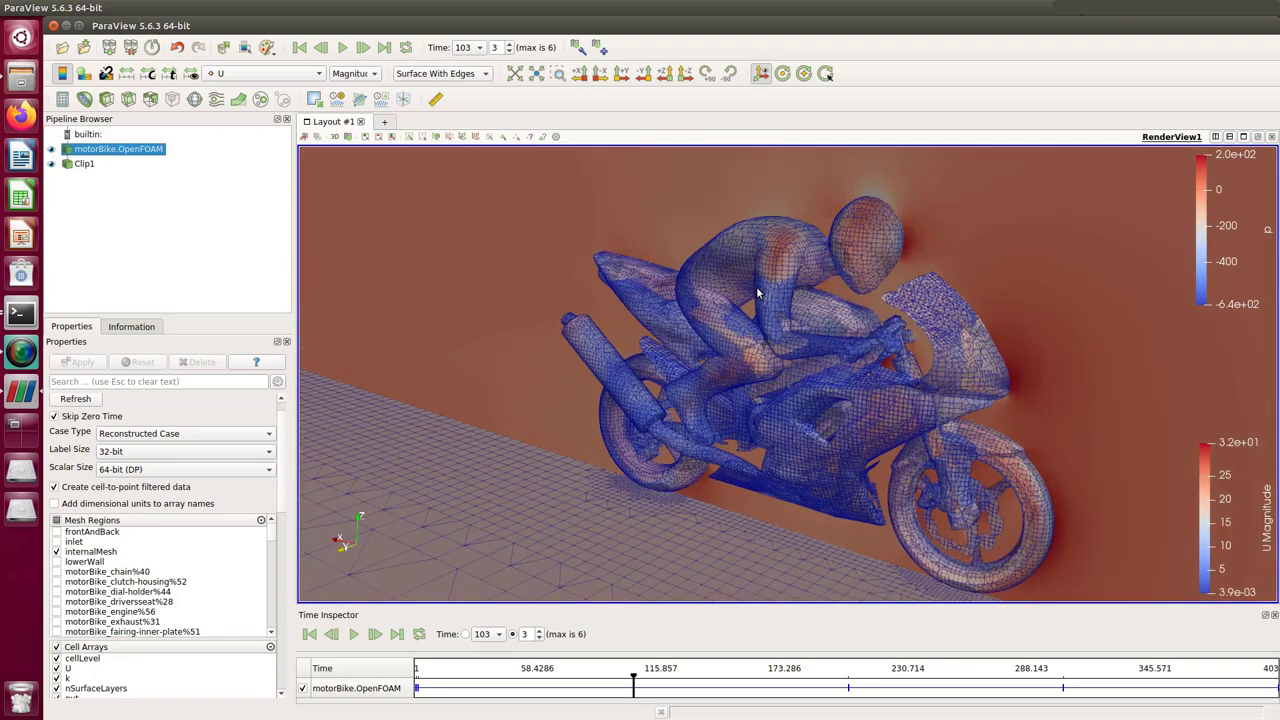
{"action": "mouse_move", "coordinate": [760, 287]}
{"action": "left_mouse_down"}
{"action": "mouse_move", "coordinate": [794, 321]}
{"action": "mouse_move", "coordinate": [766, 289]}
{"action": "left_mouse_up"}
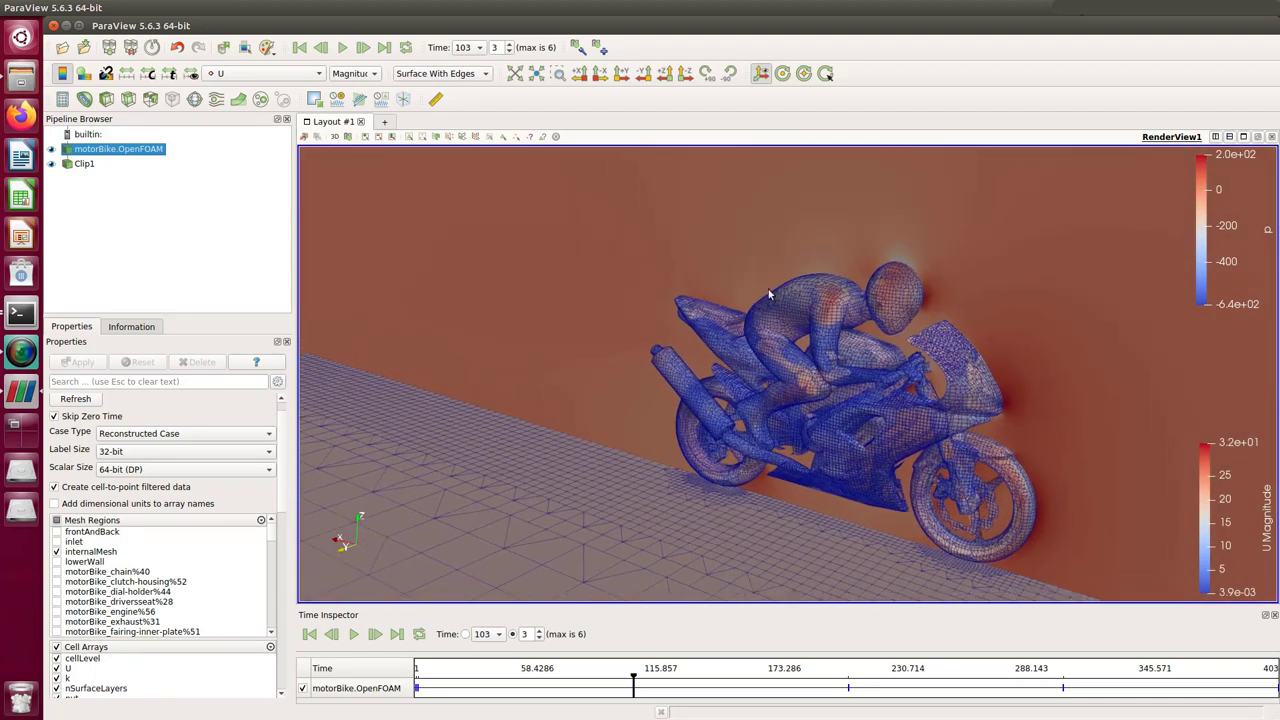
Colour the Clip1 section by the magnitude of the velocity field U
{"action": "left_click", "coordinate": [292, 73]}
{"action": "left_click", "coordinate": [292, 73]}
{"action": "left_click", "coordinate": [84, 164]}
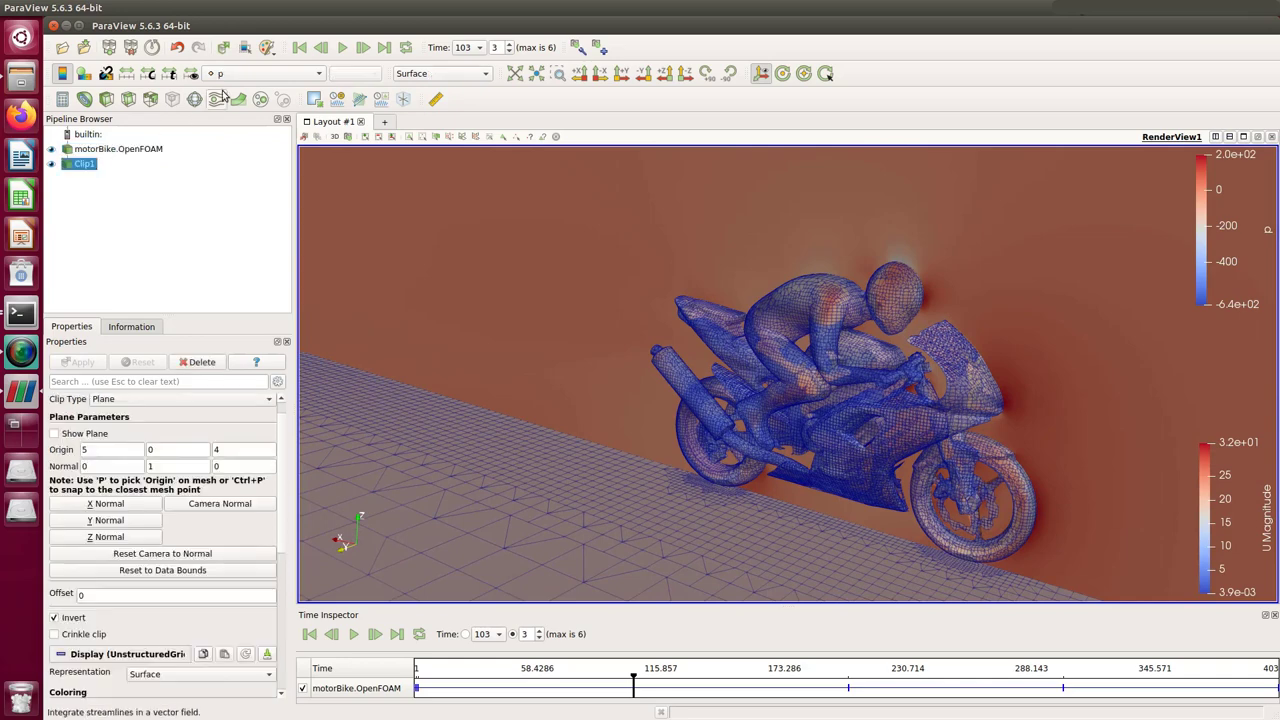
{"action": "left_click", "coordinate": [248, 76]}
{"action": "left_click", "coordinate": [230, 39]}
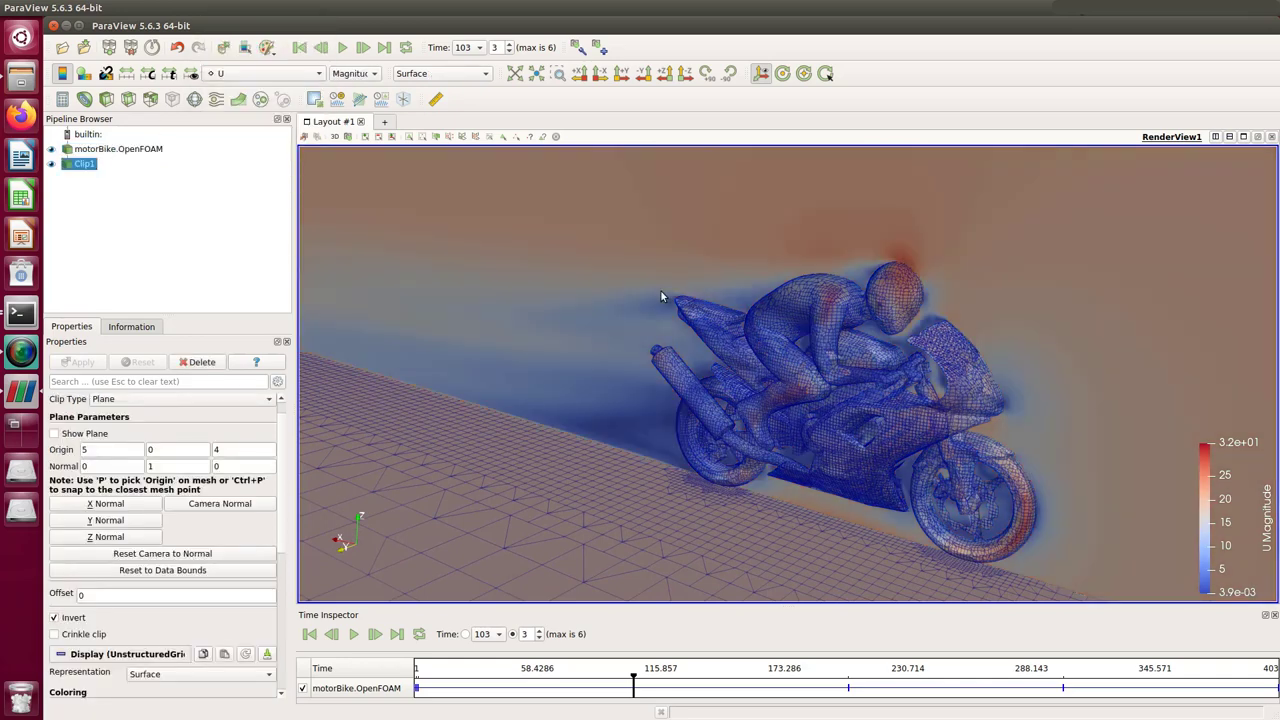
{"action": "scroll", "coordinate": [686, 295], "scroll_direction": "up", "scroll_amount": 3}
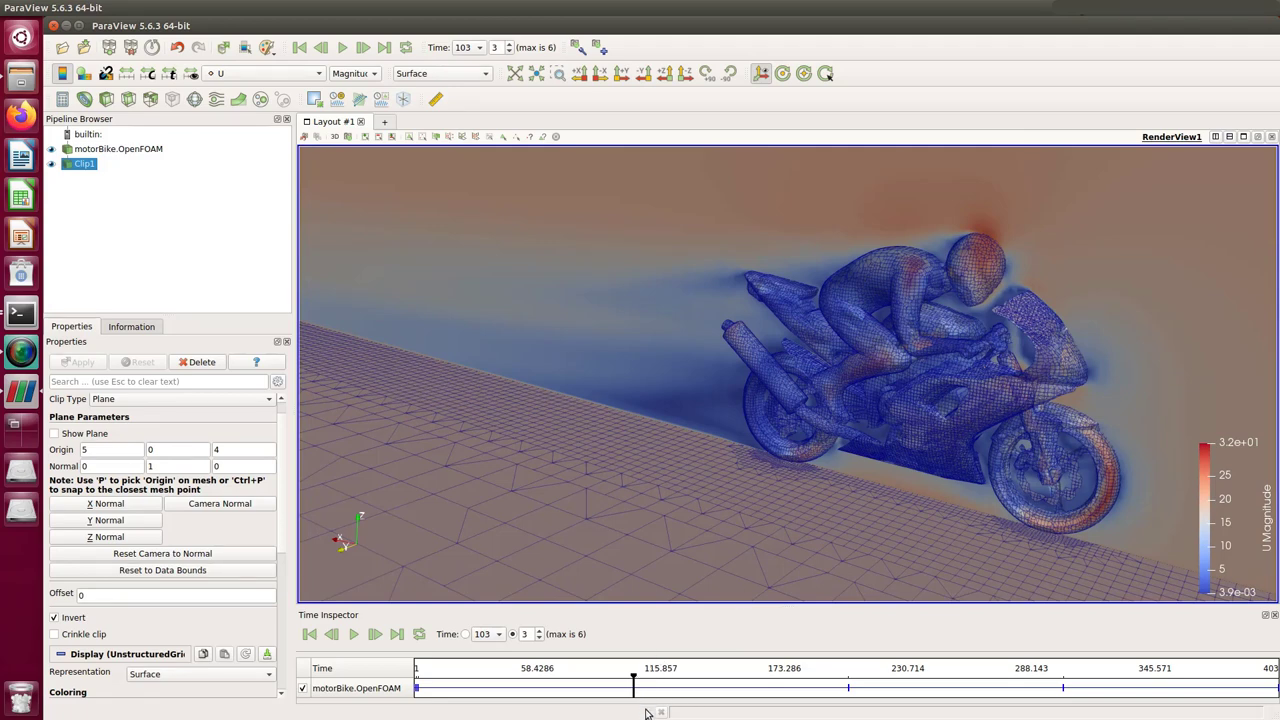
Step through the saved results to the last time, 403
{"action": "left_click", "coordinate": [364, 48]}
{"action": "left_click", "coordinate": [366, 49]}
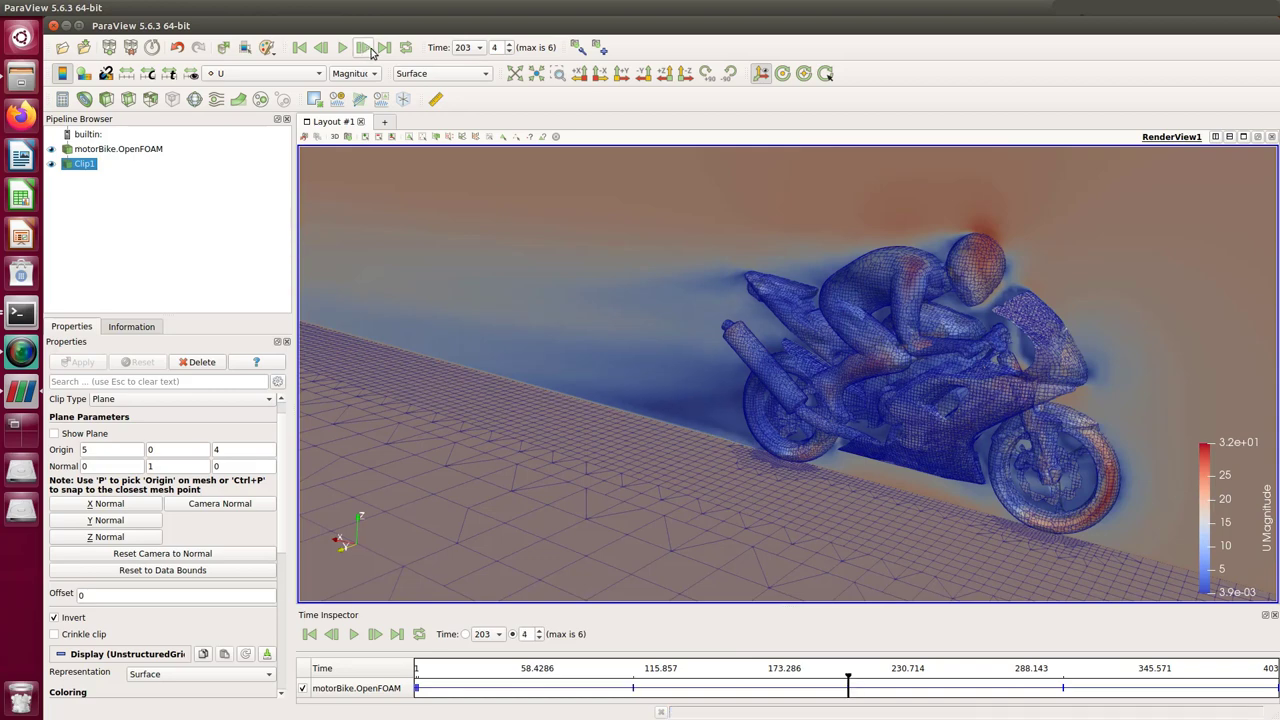
{"action": "left_click", "coordinate": [367, 50]}
{"action": "left_click", "coordinate": [366, 50]}
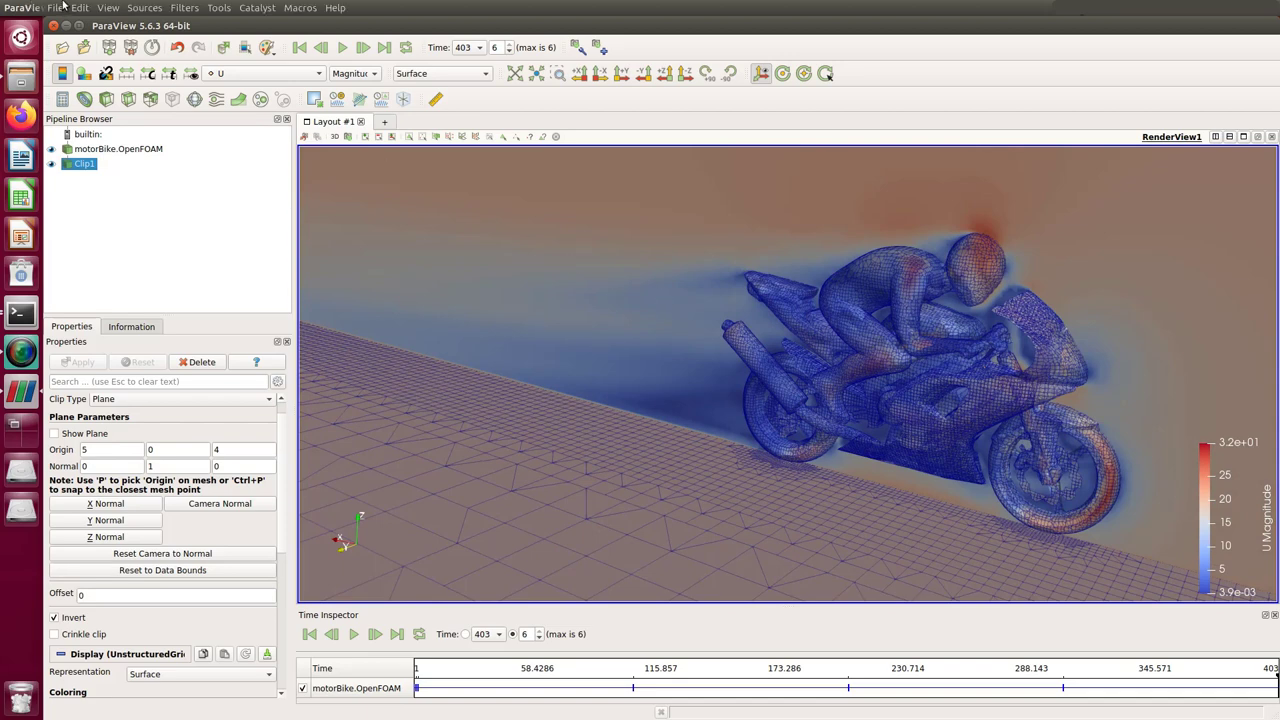
Show the Color Map Editor and set the number of table values for the U colour map to 12
{"action": "left_click", "coordinate": [86, 7]}
{"action": "mouse_move", "coordinate": [108, 7]}
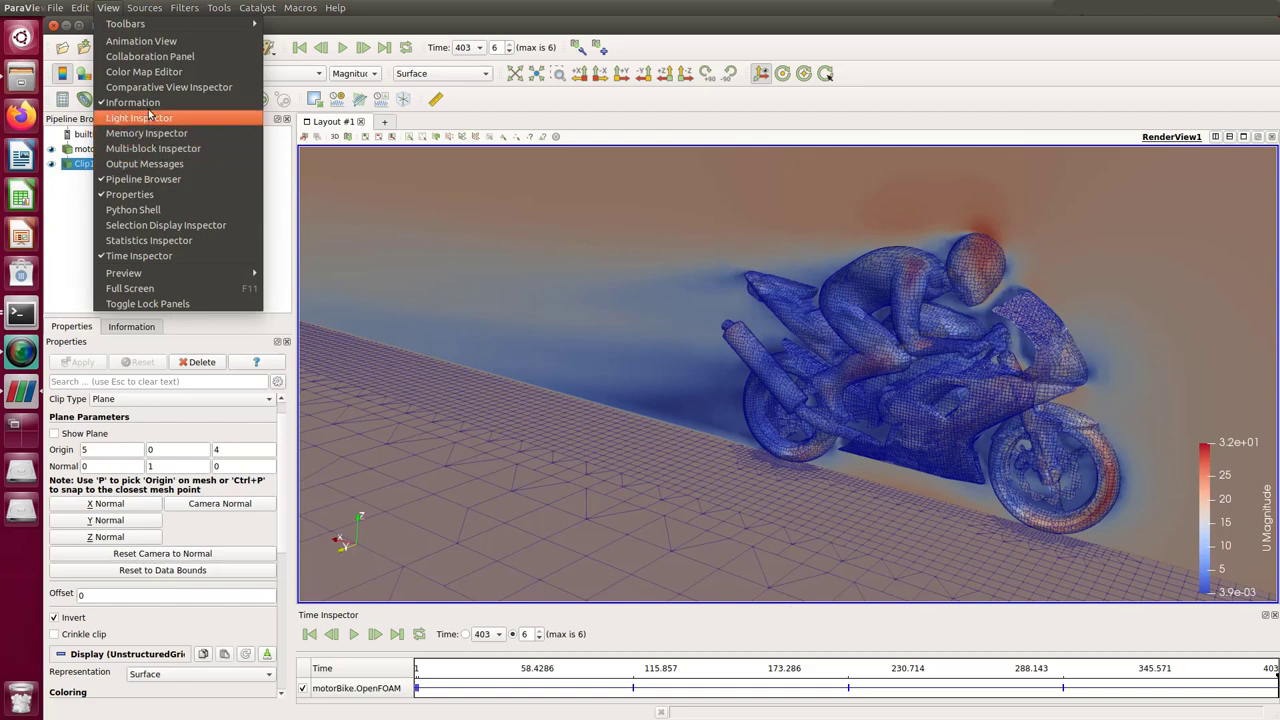
{"action": "left_click", "coordinate": [150, 72]}
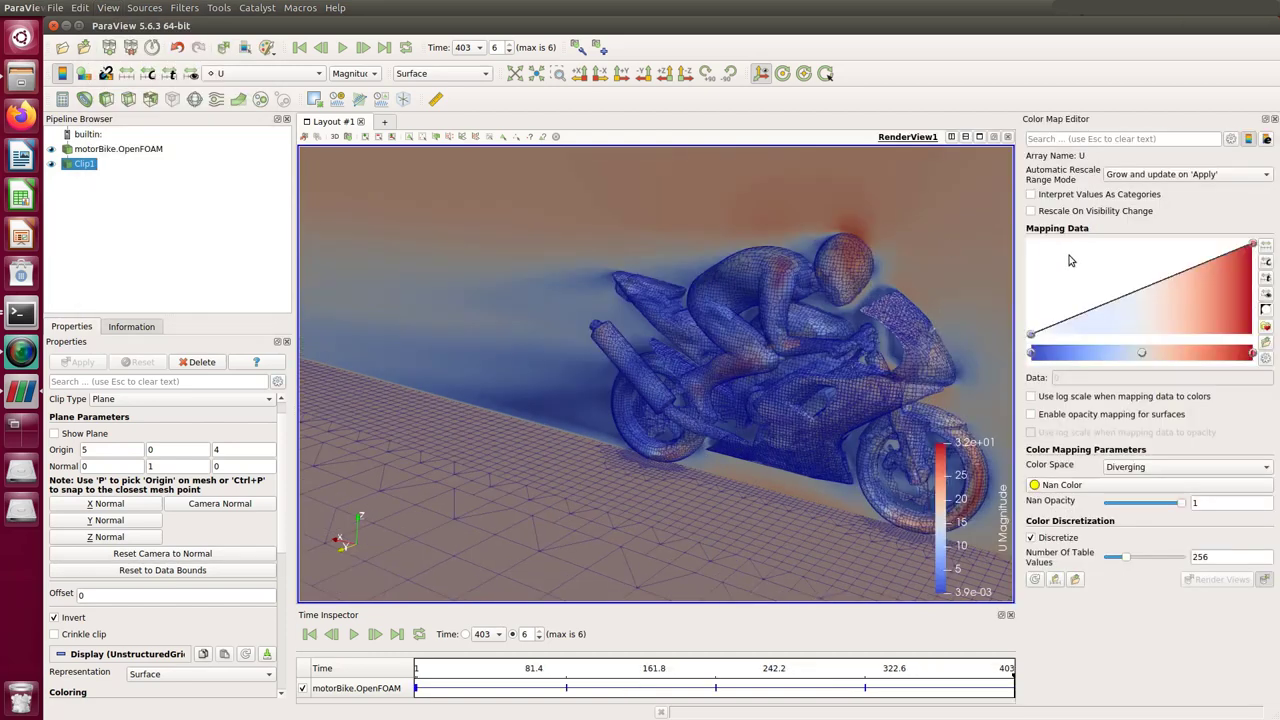
{"action": "left_click_drag", "start_coordinate": [1224, 560], "coordinate": [1142, 556]}
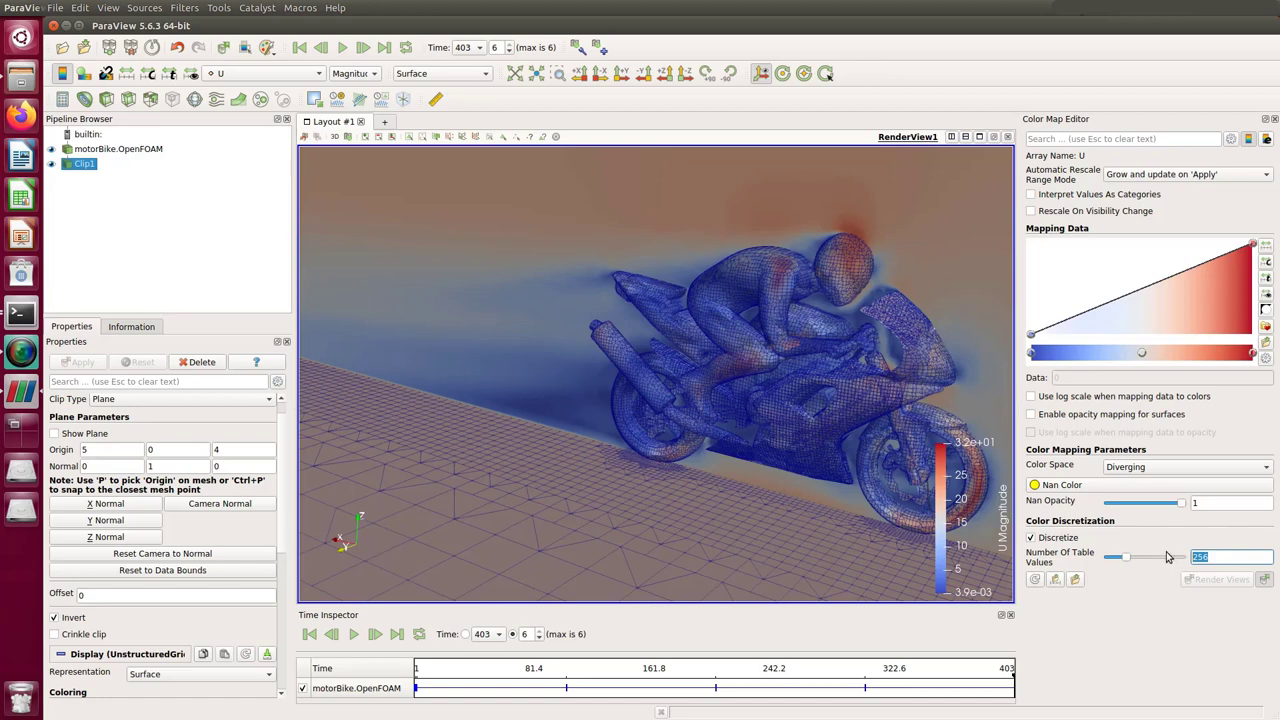
{"action": "type", "text": "12"}
{"action": "key", "text": "Return"}
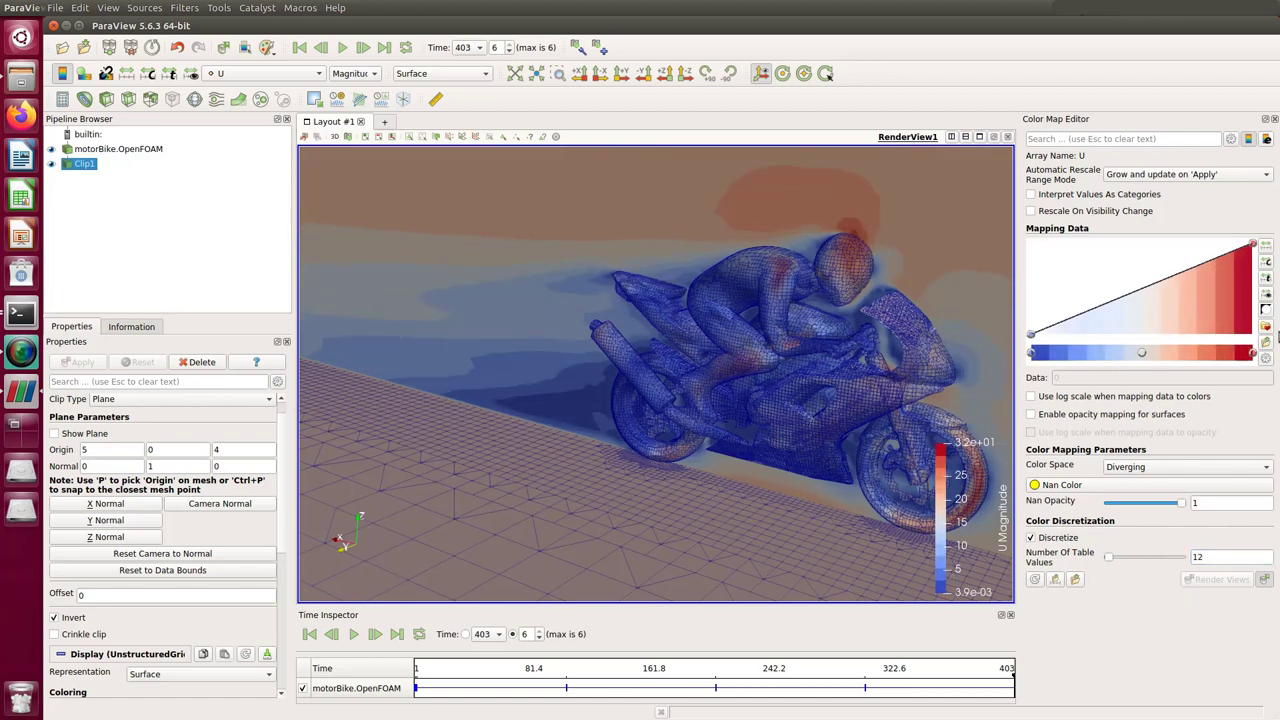
Apply the jet colour preset to the U colour map and examine the velocity bands around the motorbike
{"action": "left_click", "coordinate": [1267, 327]}
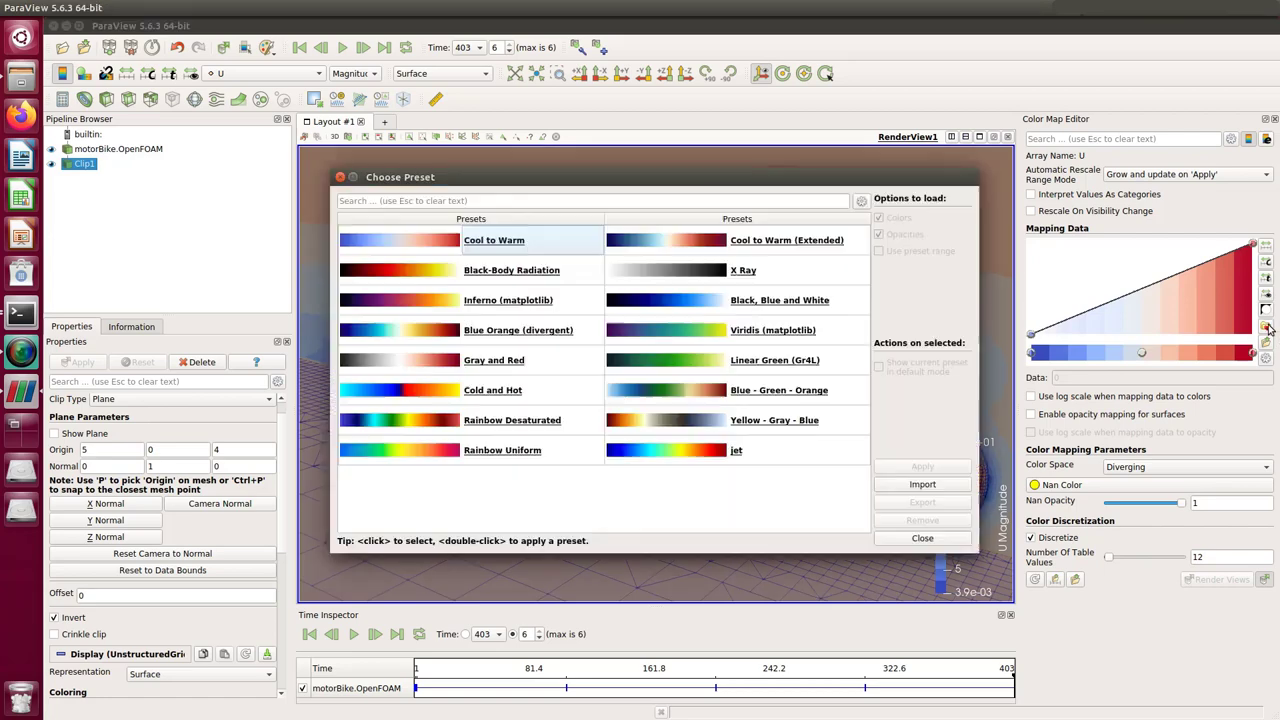
{"action": "left_click", "coordinate": [697, 456]}
{"action": "left_click", "coordinate": [960, 466]}
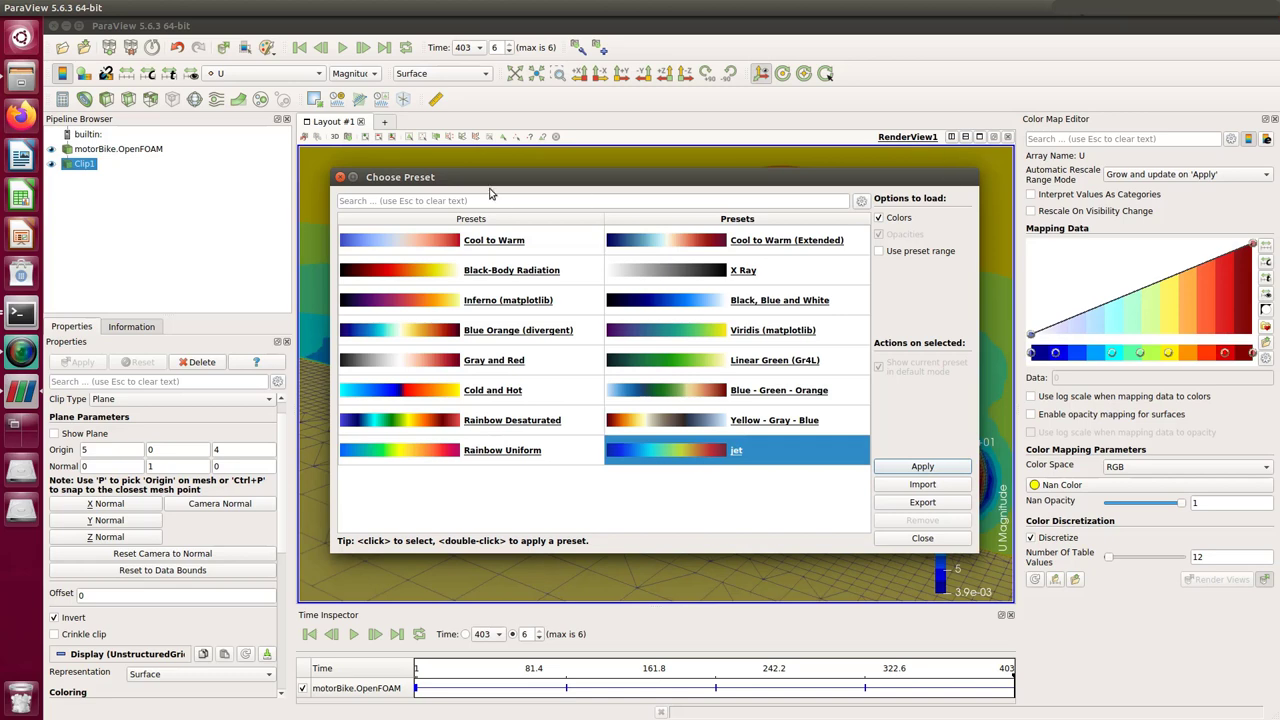
{"action": "left_click", "coordinate": [340, 177]}
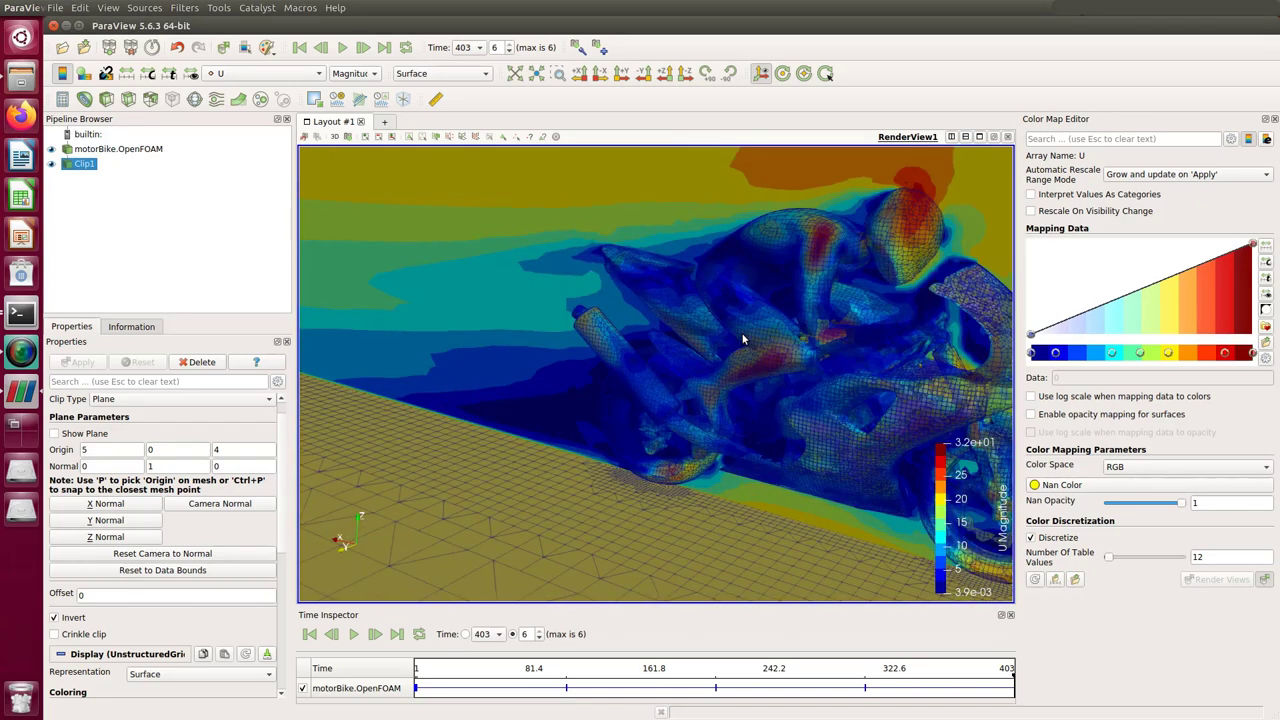
{"action": "scroll", "coordinate": [740, 340], "scroll_direction": "up", "scroll_amount": 3}
{"action": "mouse_move", "coordinate": [733, 342]}
{"action": "left_mouse_down"}
{"action": "mouse_move", "coordinate": [794, 334]}
{"action": "mouse_move", "coordinate": [727, 372]}
{"action": "mouse_move", "coordinate": [749, 346]}
{"action": "mouse_move", "coordinate": [739, 350]}
{"action": "left_mouse_up"}
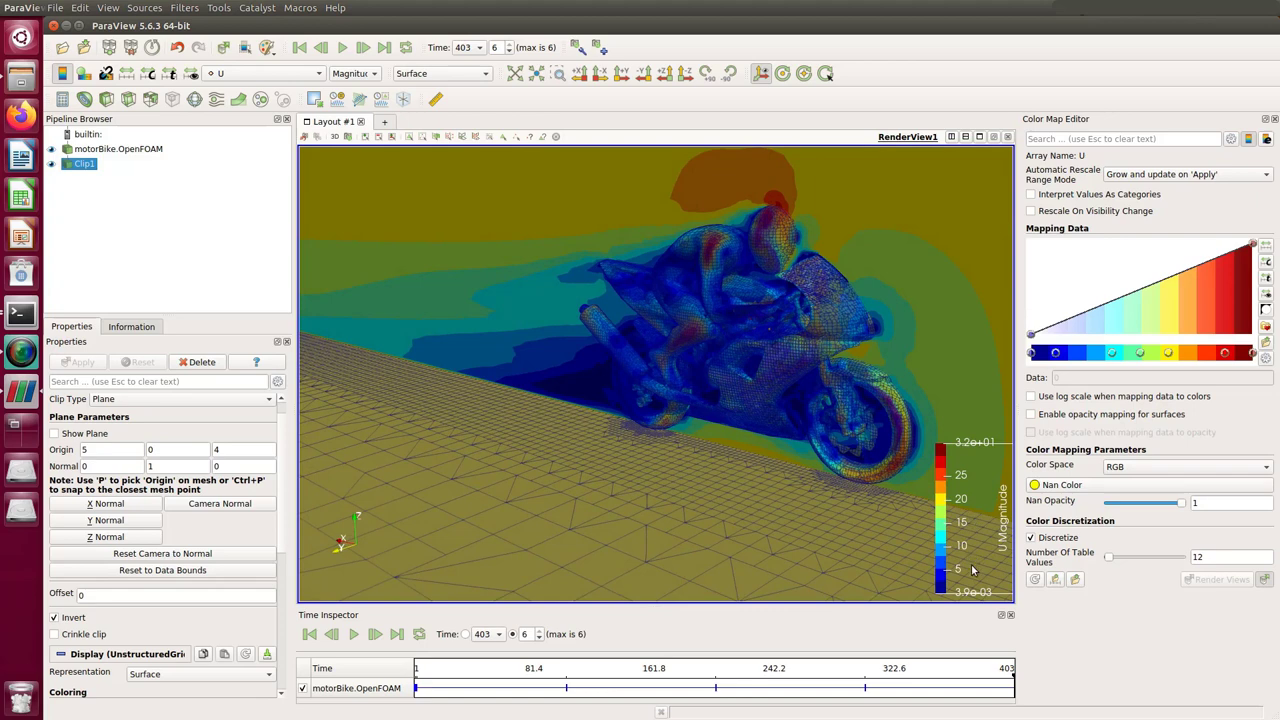
Set the motorBike.OpenFOAM dataset's representation to Surface and view the whole flow domain
{"action": "left_click", "coordinate": [705, 303]}
{"action": "left_click", "coordinate": [112, 148]}
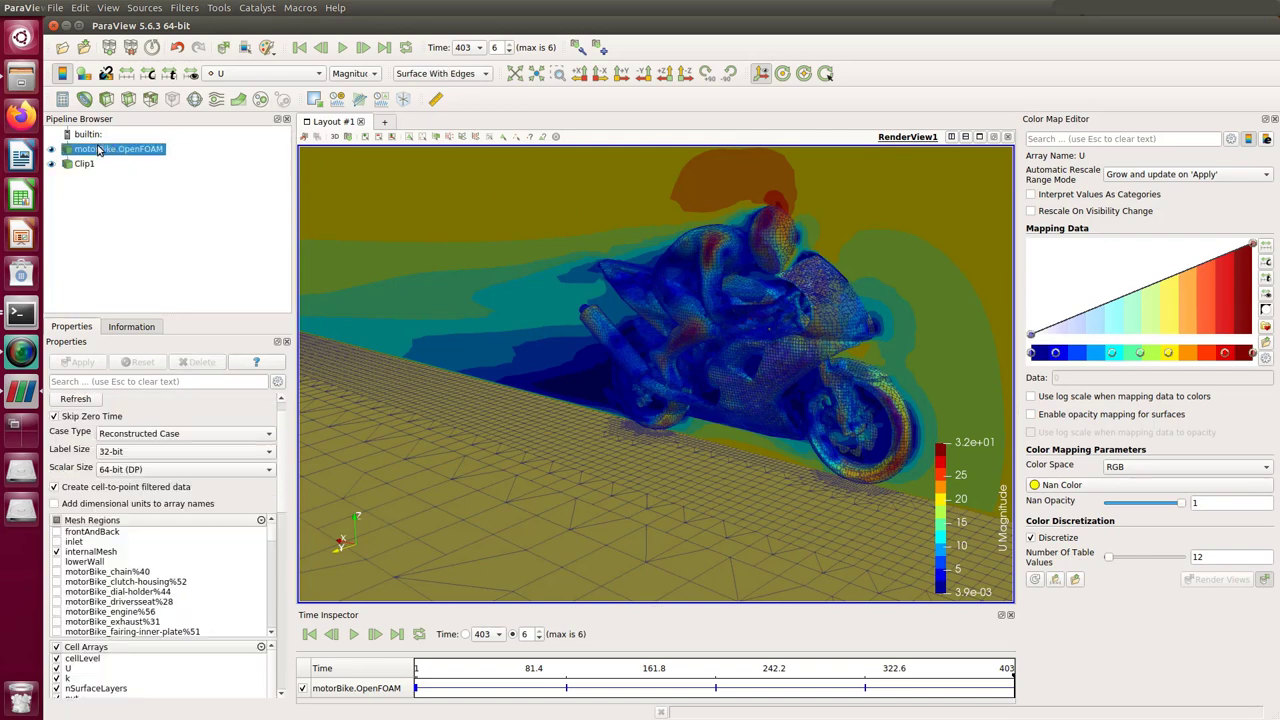
{"action": "left_click", "coordinate": [418, 75]}
{"action": "left_click", "coordinate": [414, 101]}
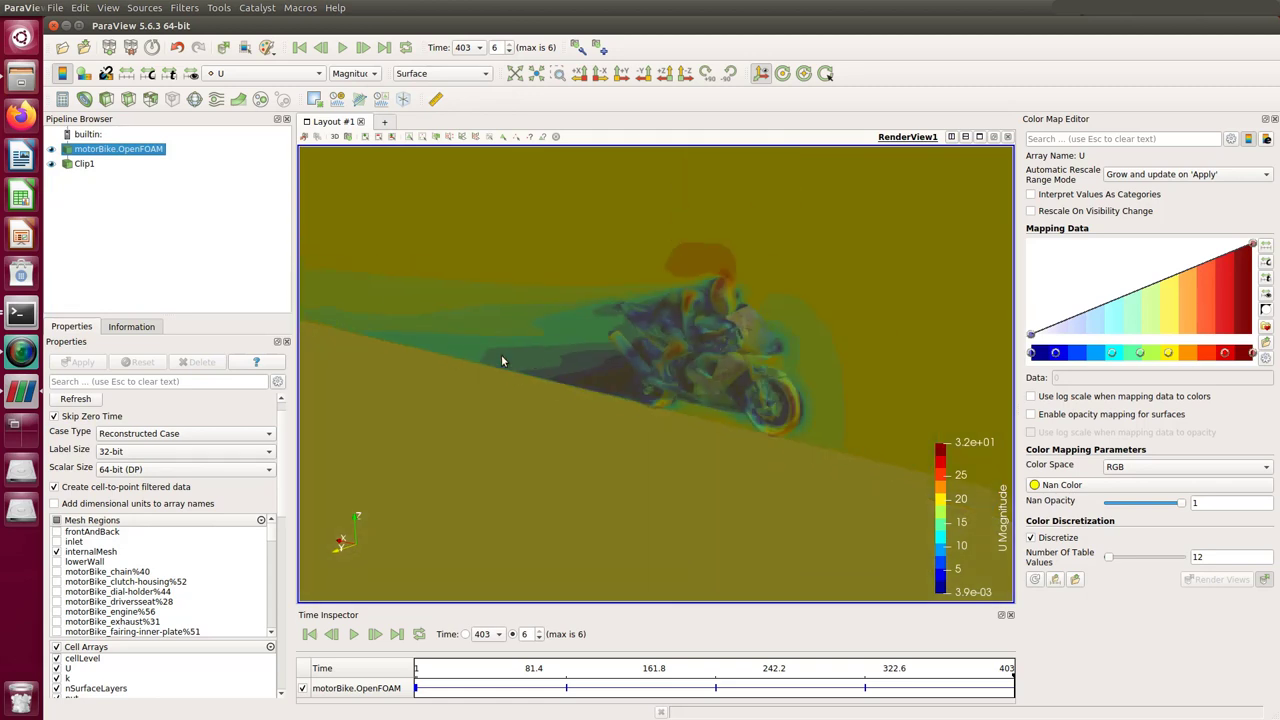
{"action": "scroll", "coordinate": [501, 354], "scroll_direction": "down", "scroll_amount": 10}
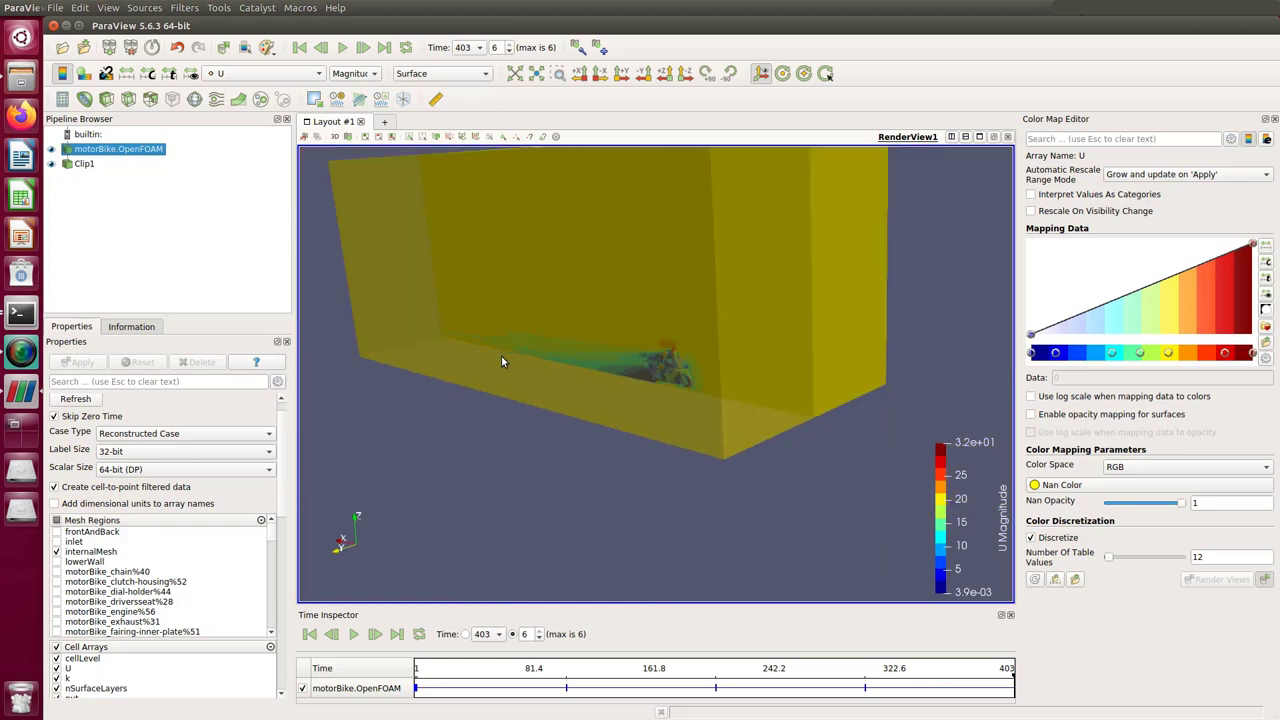
{"action": "left_click_drag", "start_coordinate": [569, 246], "coordinate": [605, 288]}
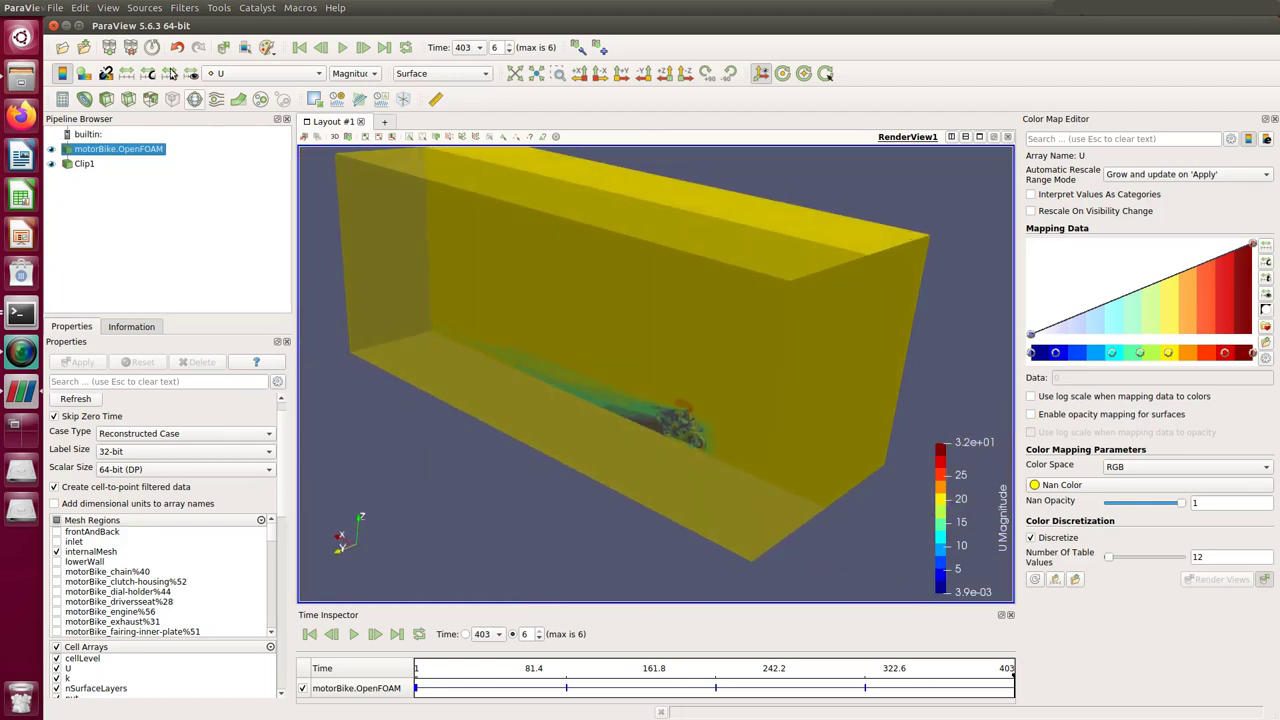
Close ParaView and launch salome_meca V2019.0.3_universal
{"action": "left_click", "coordinate": [54, 25]}
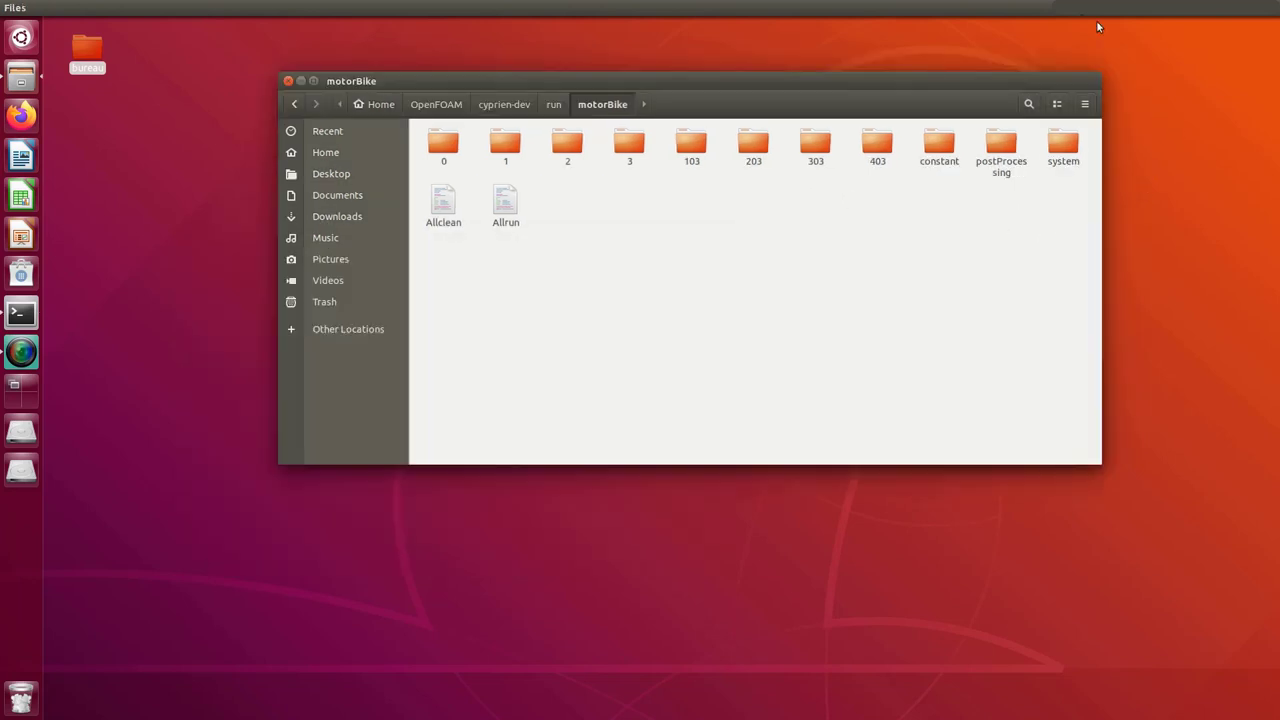
{"action": "left_click", "coordinate": [20, 38]}
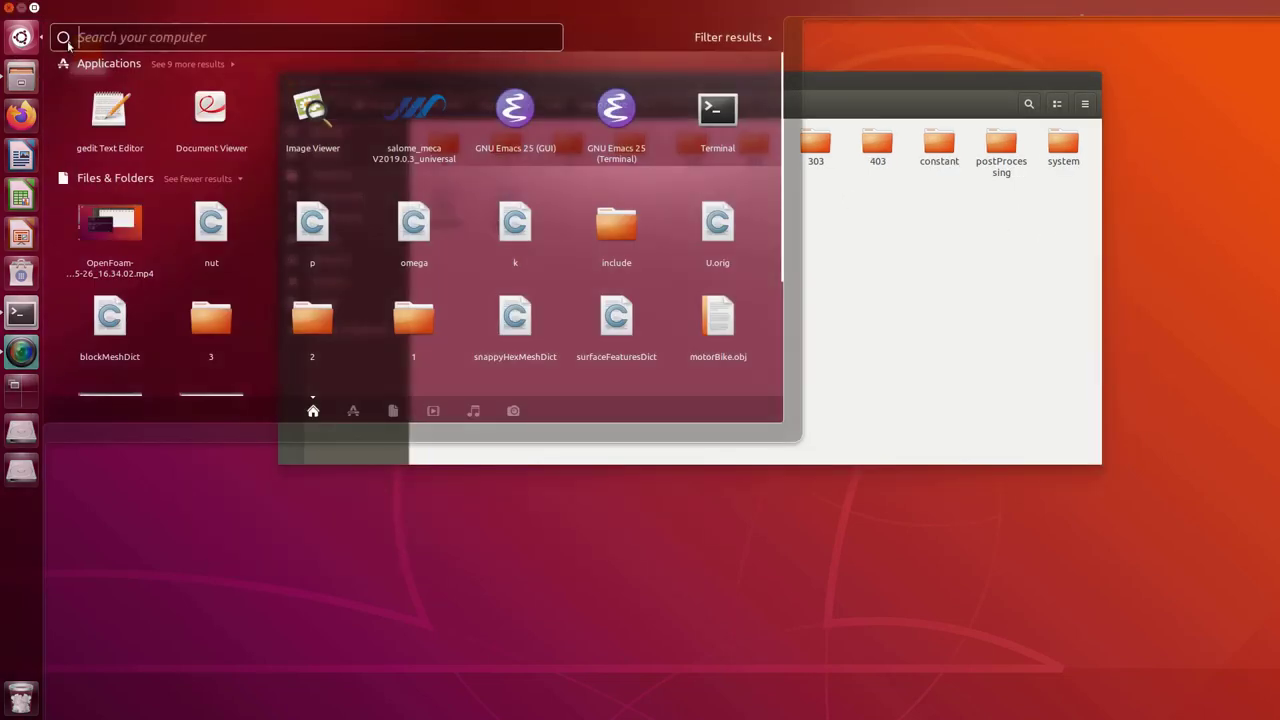
{"action": "type", "text": "salo"}
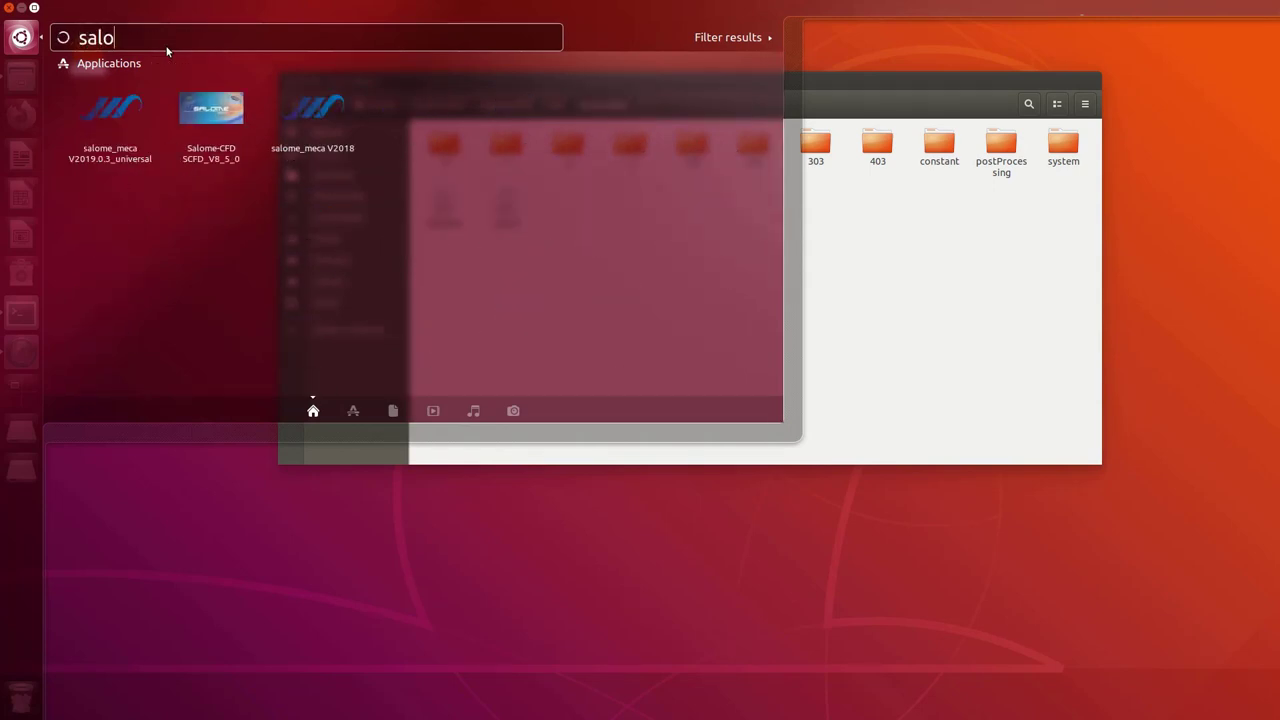
{"action": "left_click", "coordinate": [102, 112]}
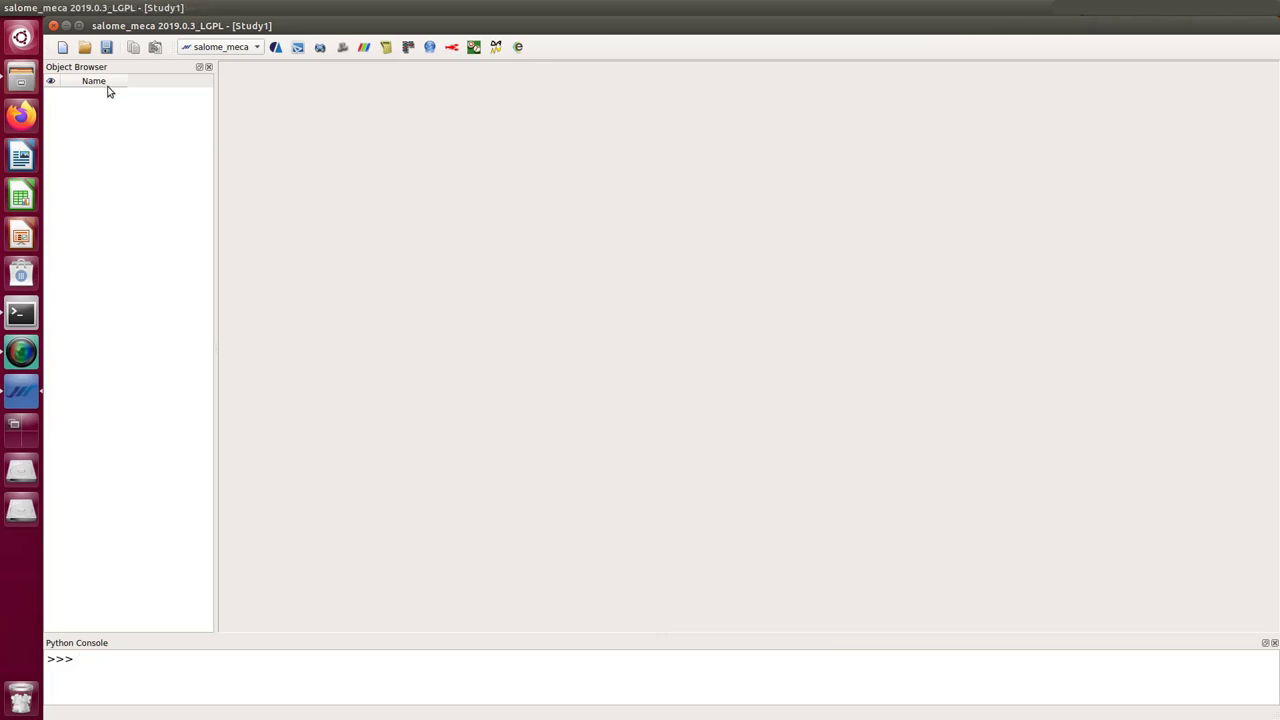
Activate the Geometry module and define a cylinder at the origin with radius 0.3 and height 0.5
{"action": "left_click", "coordinate": [327, 51]}
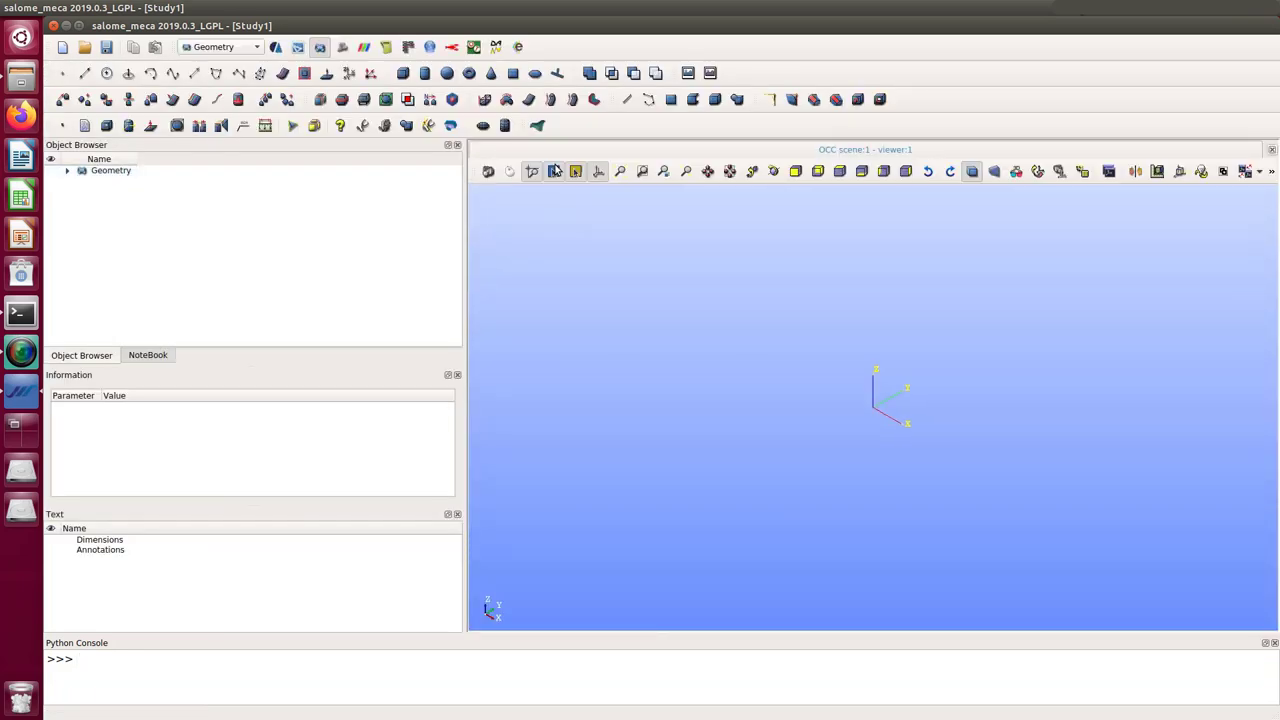
{"action": "left_click", "coordinate": [555, 171]}
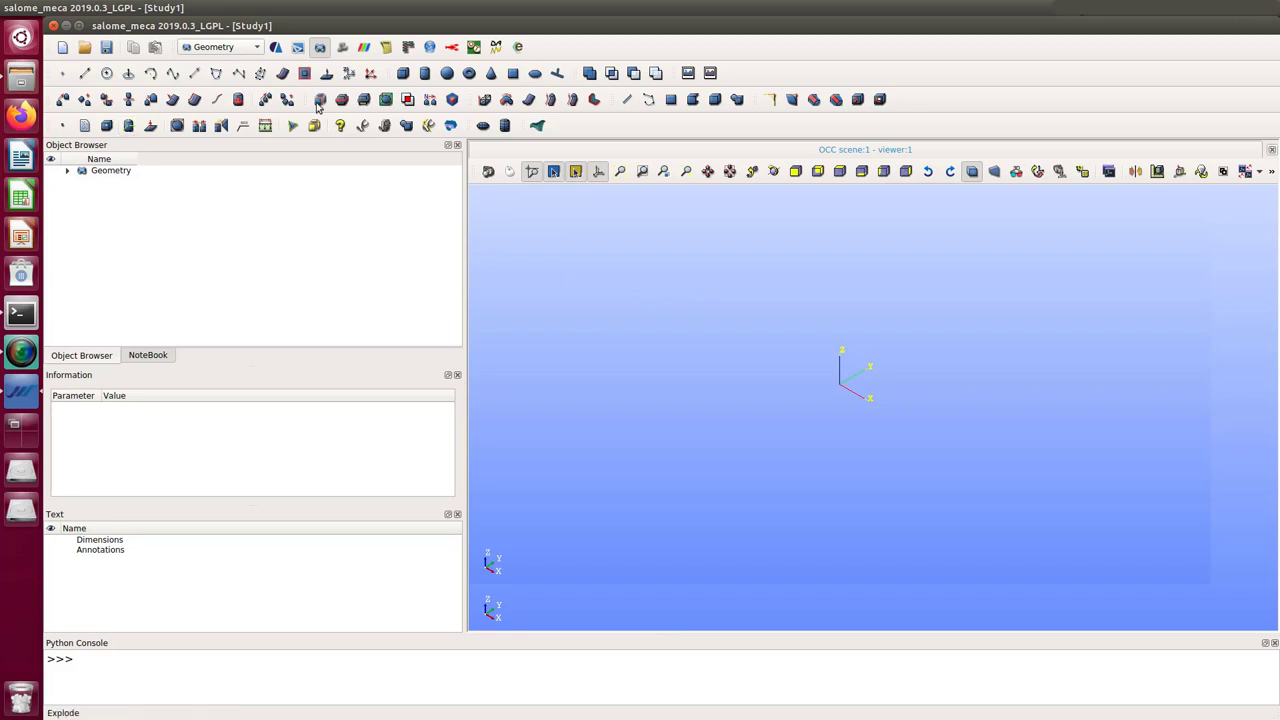
{"action": "left_click", "coordinate": [425, 74]}
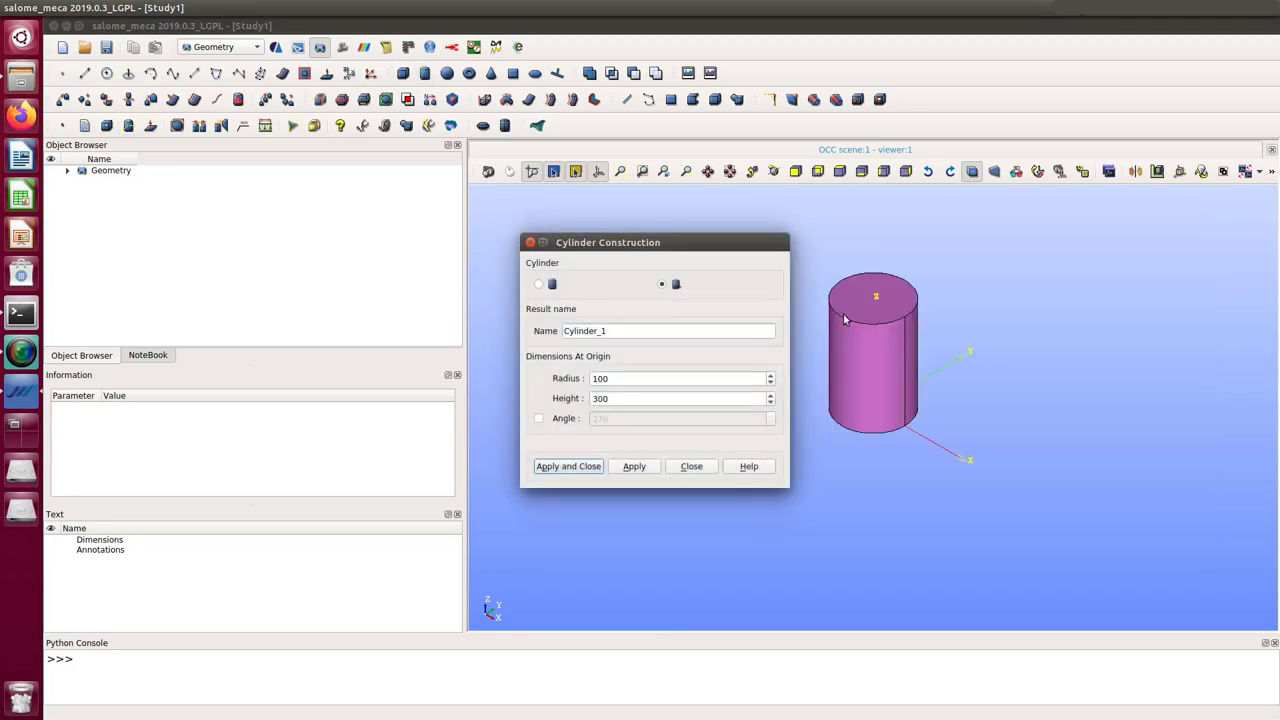
{"action": "left_click_drag", "start_coordinate": [662, 245], "coordinate": [644, 221]}
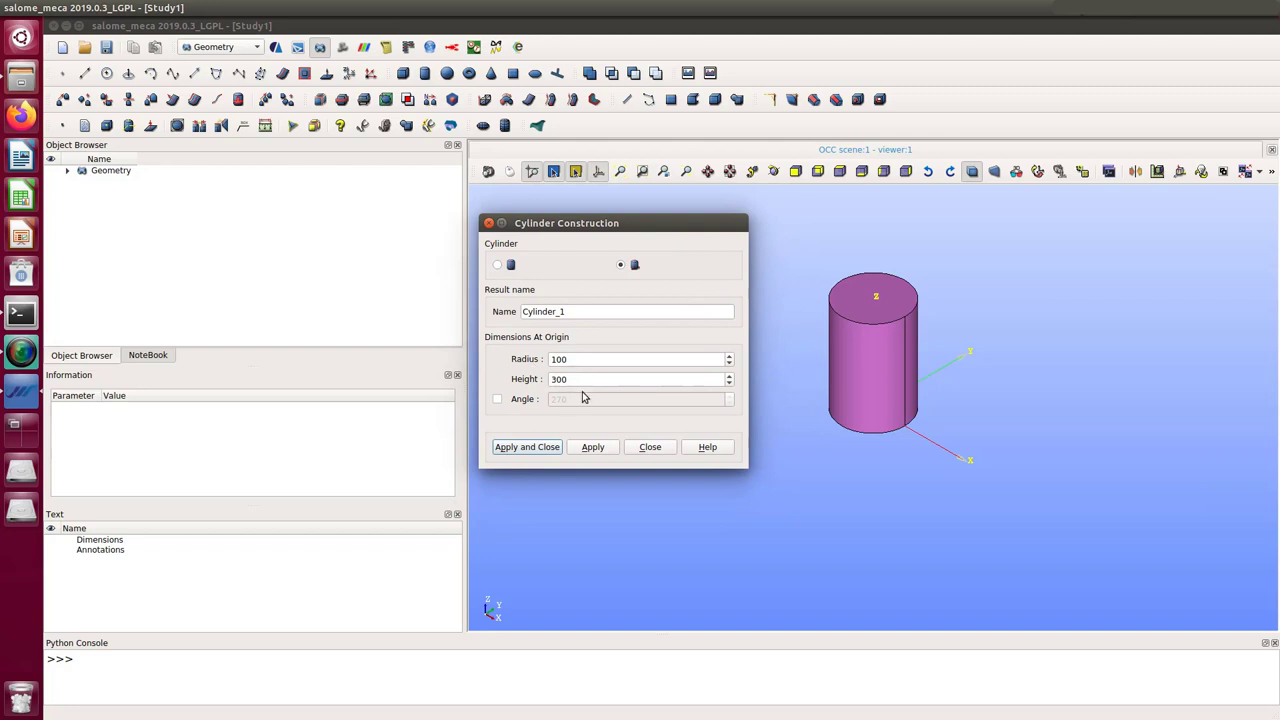
{"action": "left_click", "coordinate": [582, 358]}
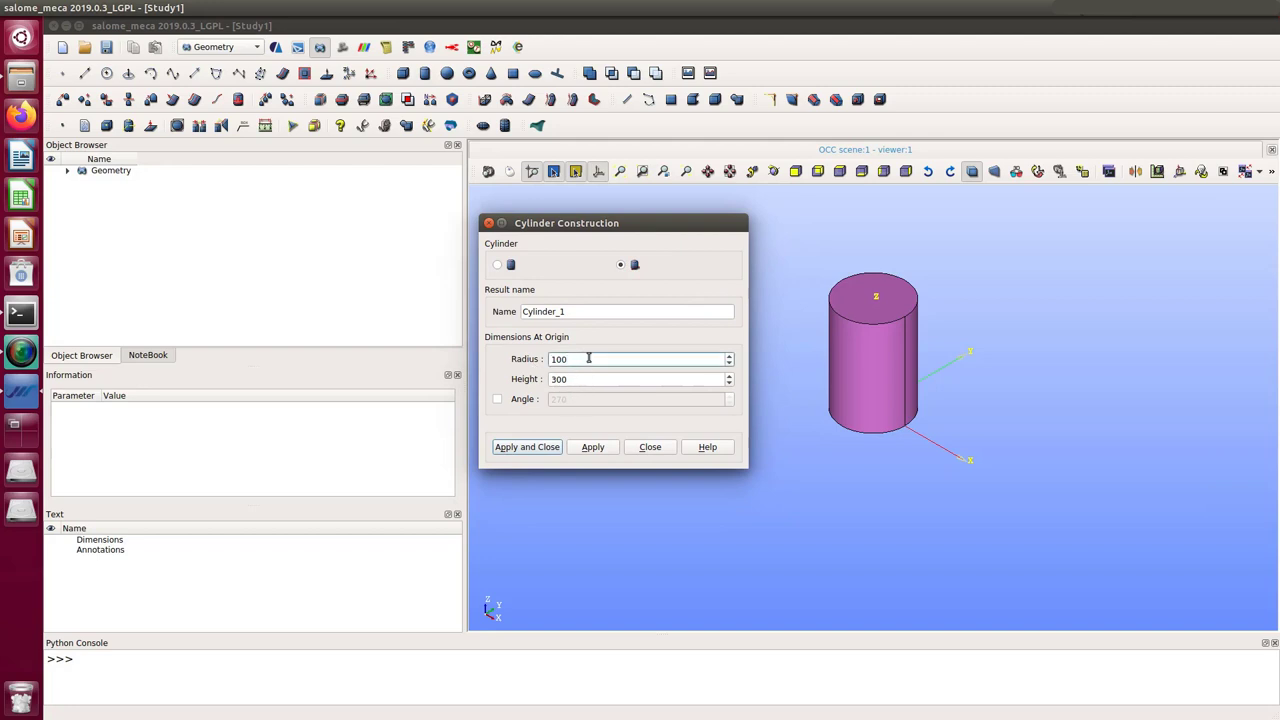
{"action": "left_click_drag", "start_coordinate": [589, 358], "coordinate": [533, 358]}
{"action": "type", "text": "0.3"}
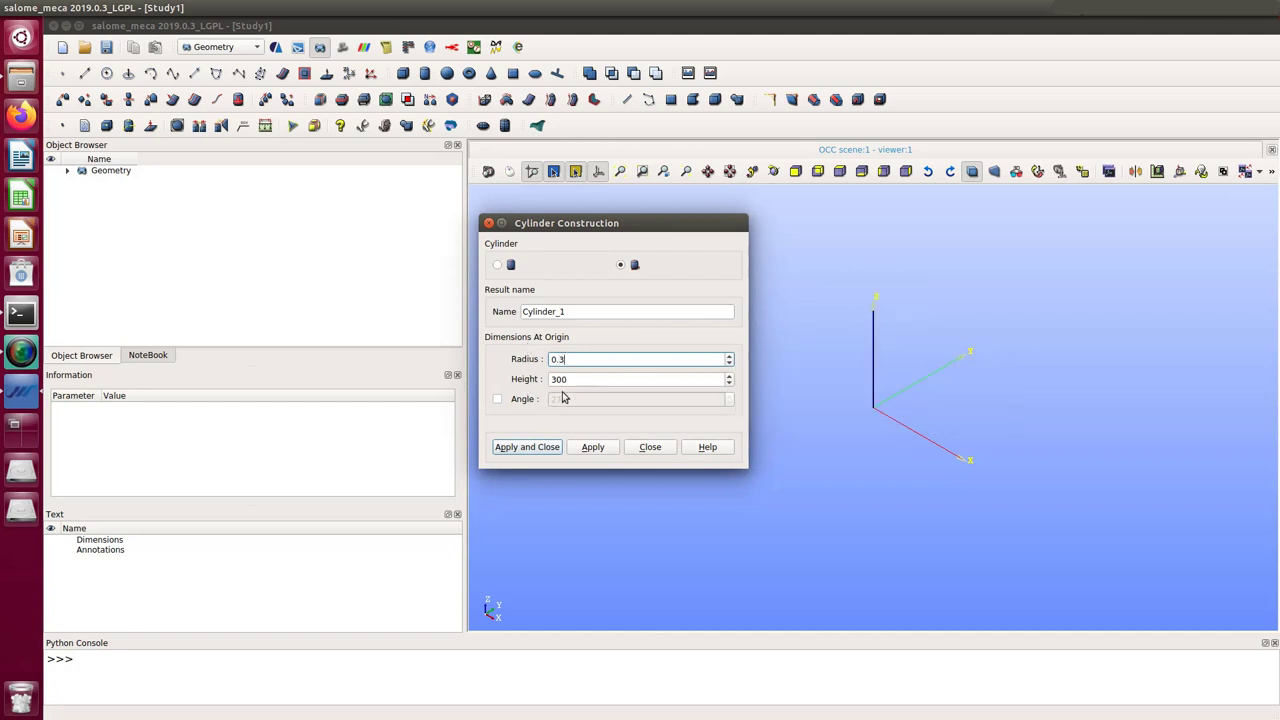
{"action": "left_click_drag", "start_coordinate": [581, 380], "coordinate": [549, 379]}
{"action": "type", "text": "0."}
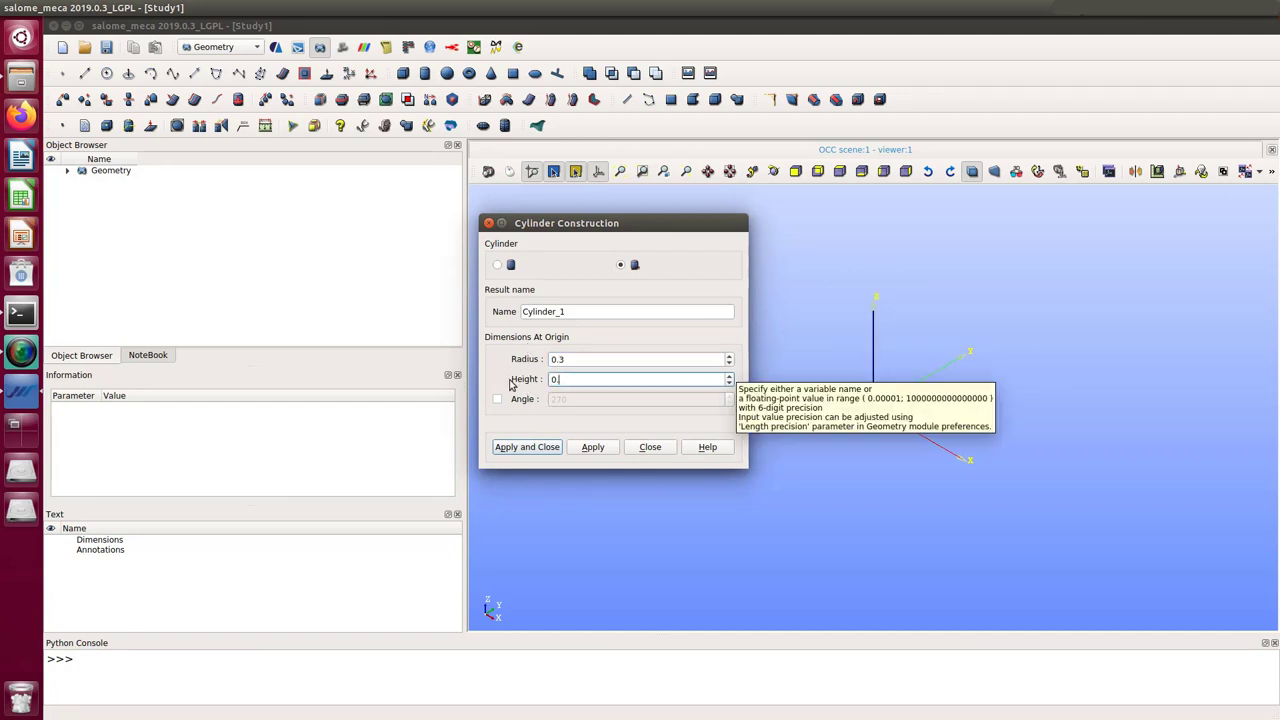
{"action": "type", "text": "5"}
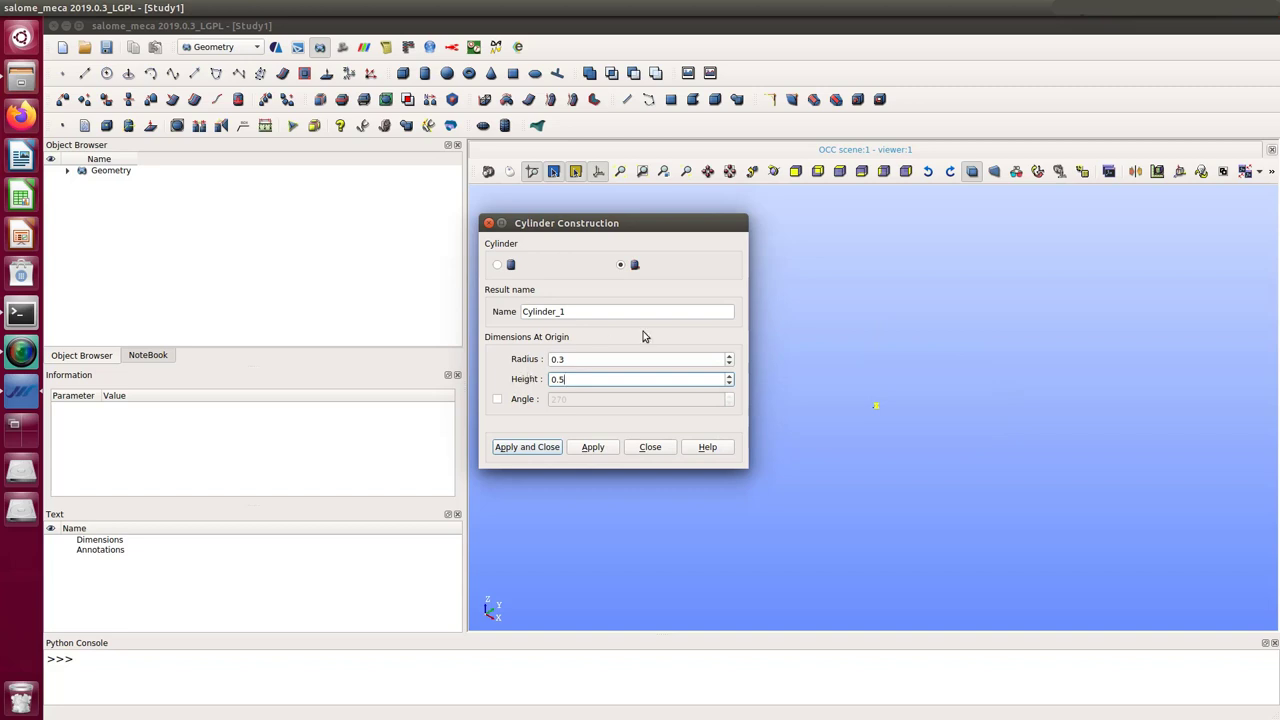
{"action": "left_click", "coordinate": [1038, 171]}
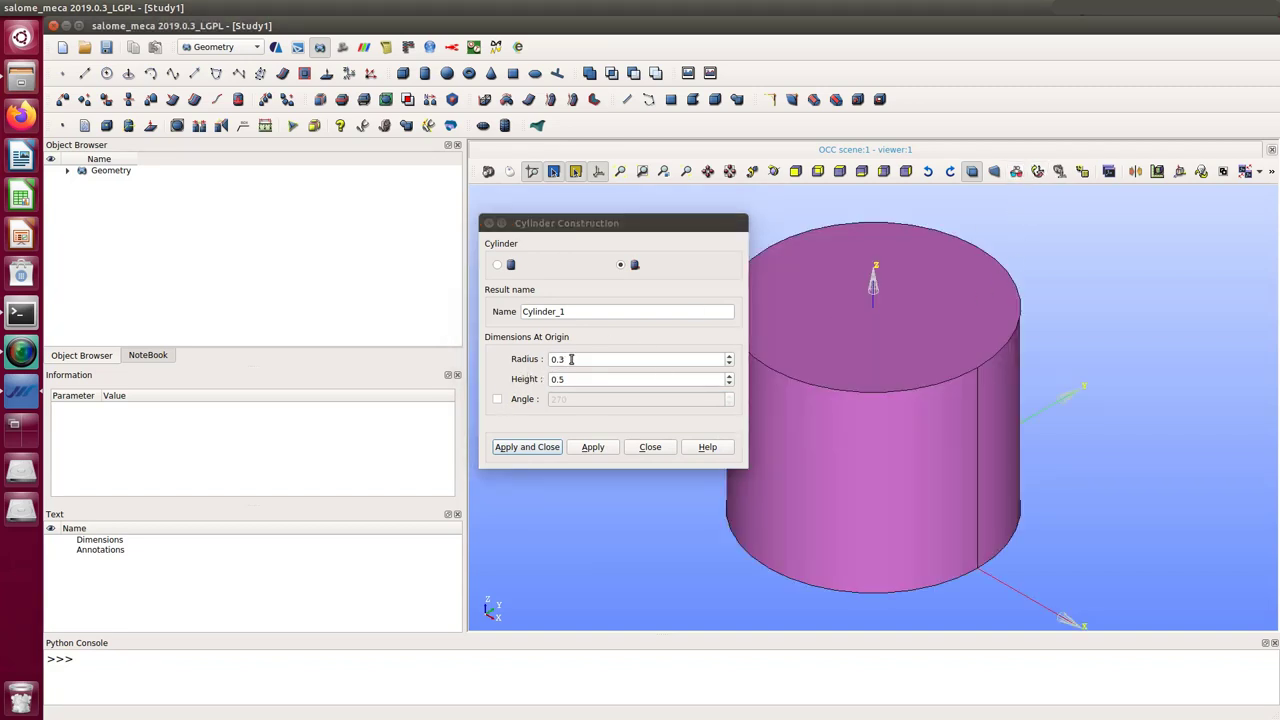
Set the cylinder's radius to 0.2 and create it
{"action": "left_click_drag", "start_coordinate": [571, 359], "coordinate": [557, 359]}
{"action": "type", "text": "2"}
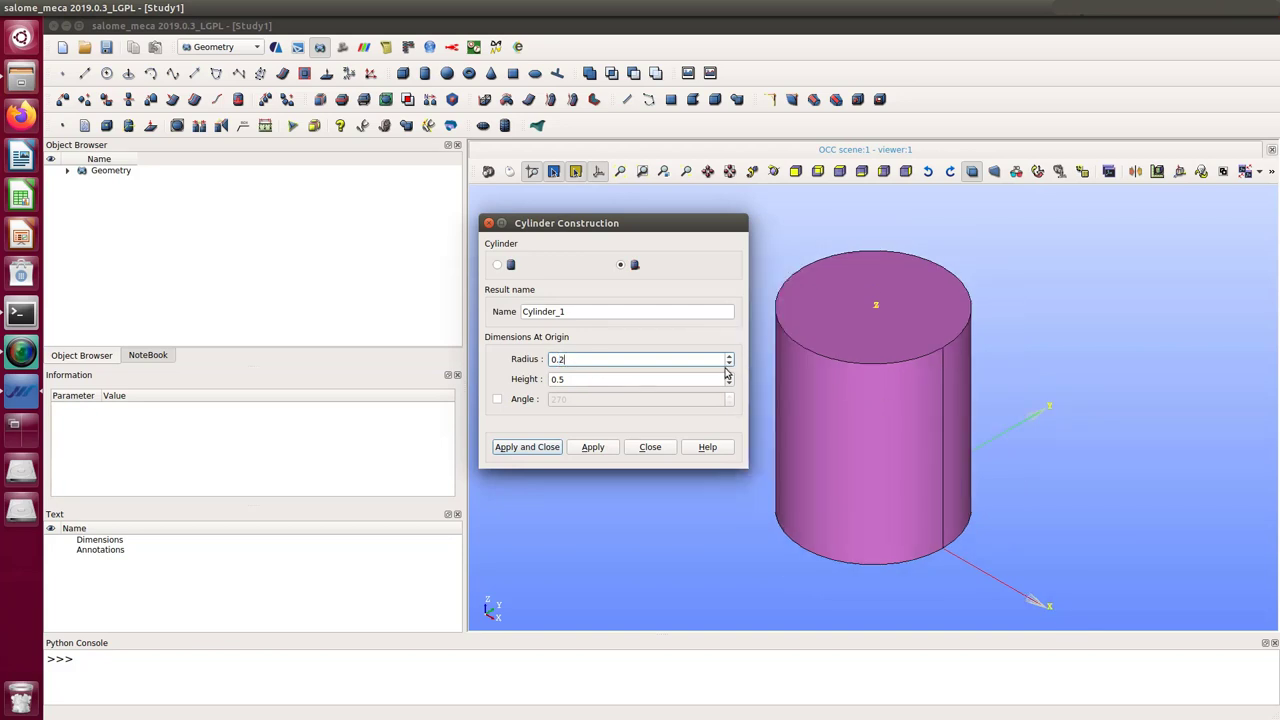
{"action": "left_click", "coordinate": [535, 450]}
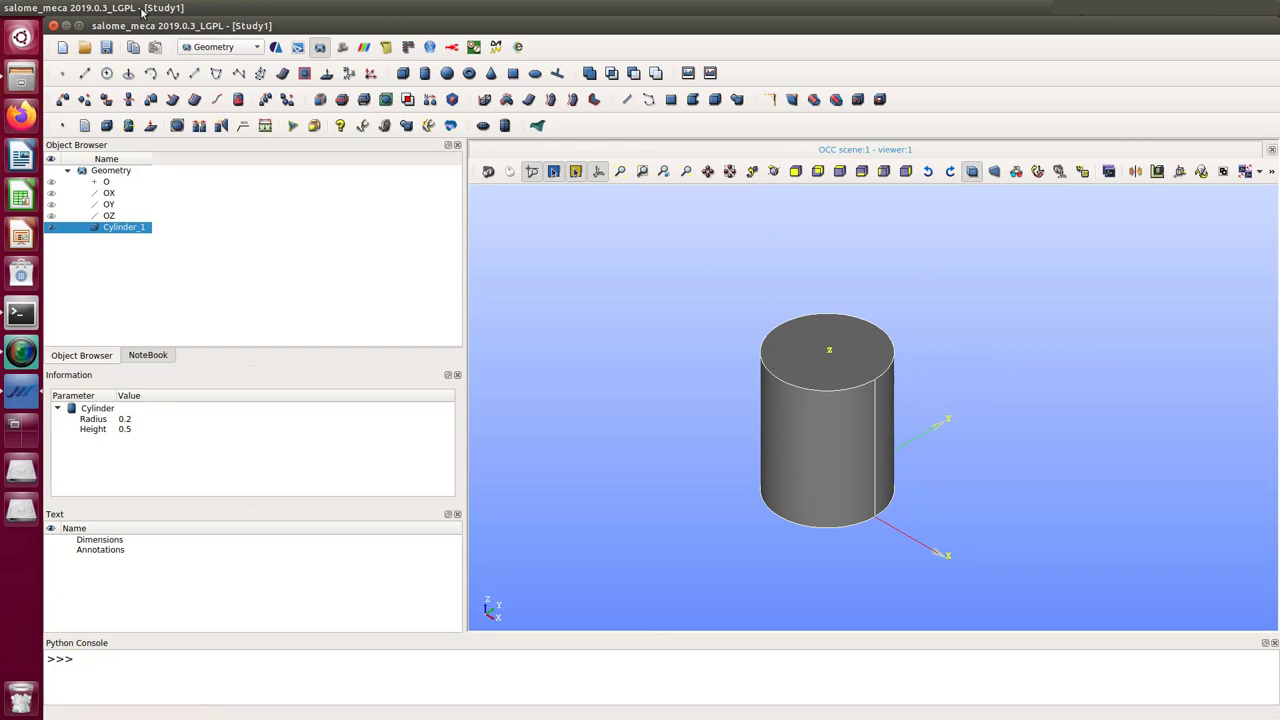
Rotate the cylinder by -90 degrees about the OX axis, using the reverse option and without creating a copy
{"action": "mouse_move", "coordinate": [110, 13]}
{"action": "left_click", "coordinate": [285, 7]}
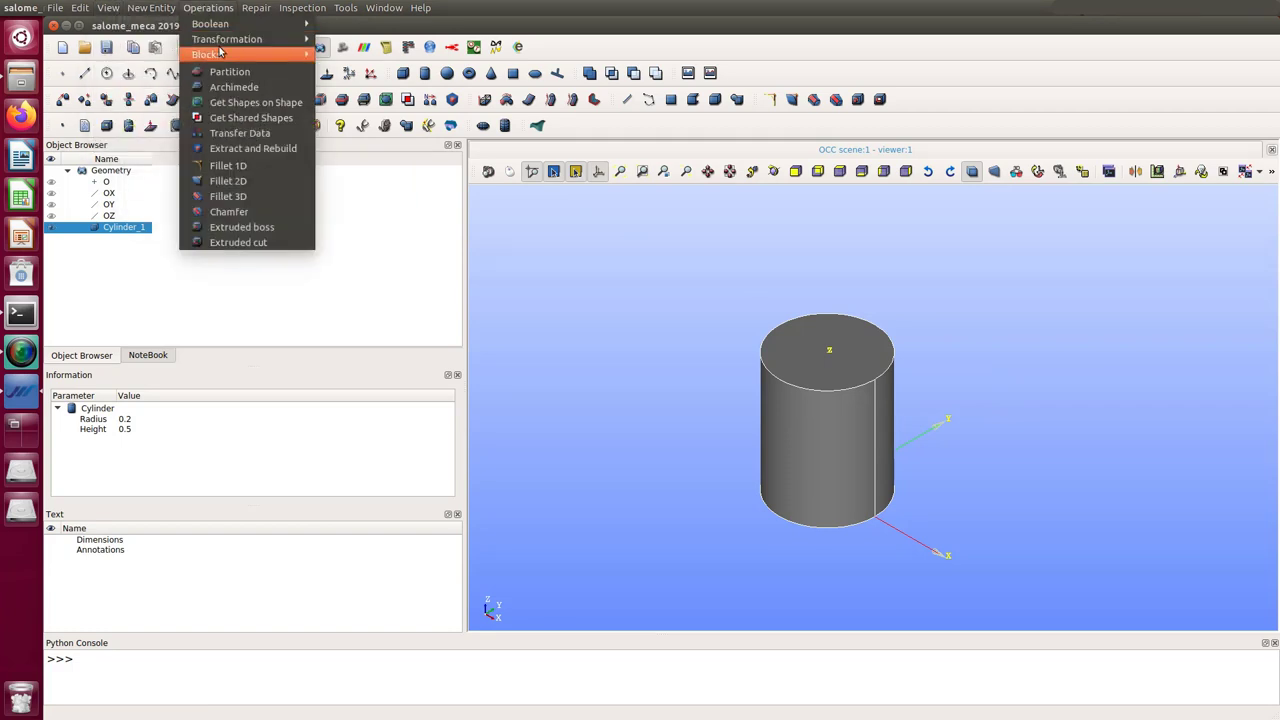
{"action": "mouse_move", "coordinate": [230, 38]}
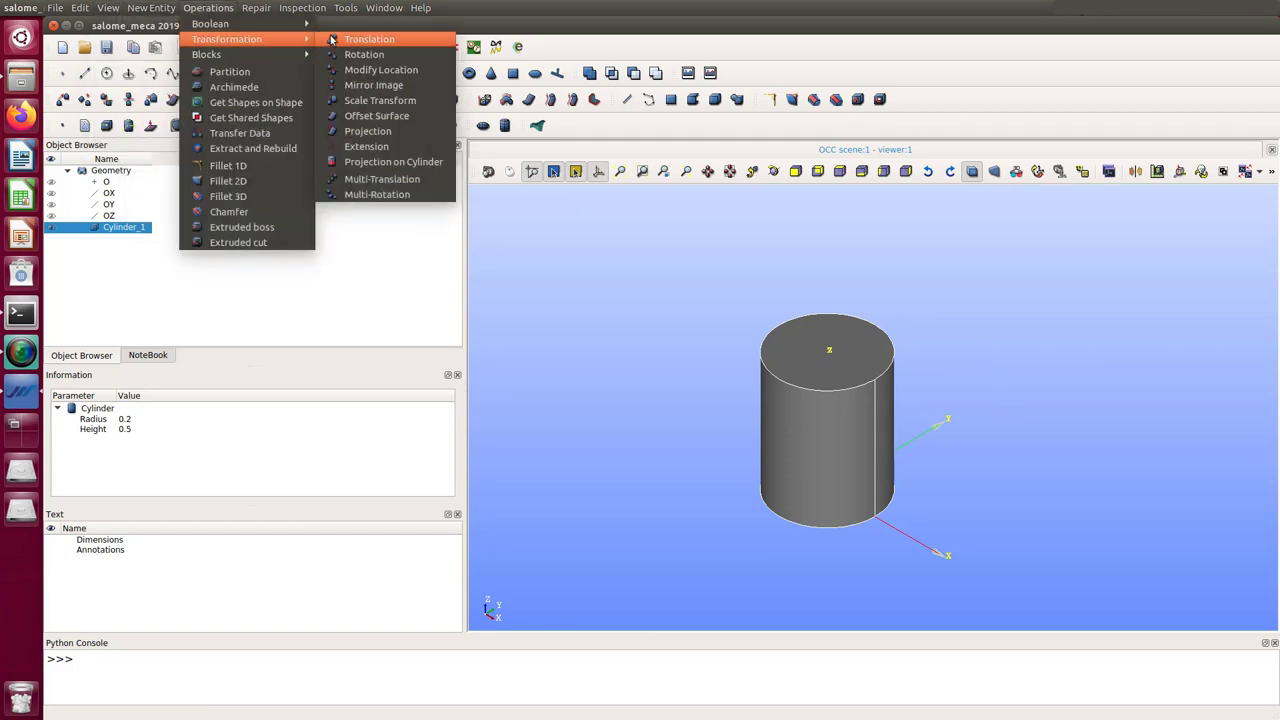
{"action": "left_click", "coordinate": [362, 54]}
{"action": "left_click_drag", "start_coordinate": [693, 185], "coordinate": [555, 182]}
{"action": "left_click", "coordinate": [427, 338]}
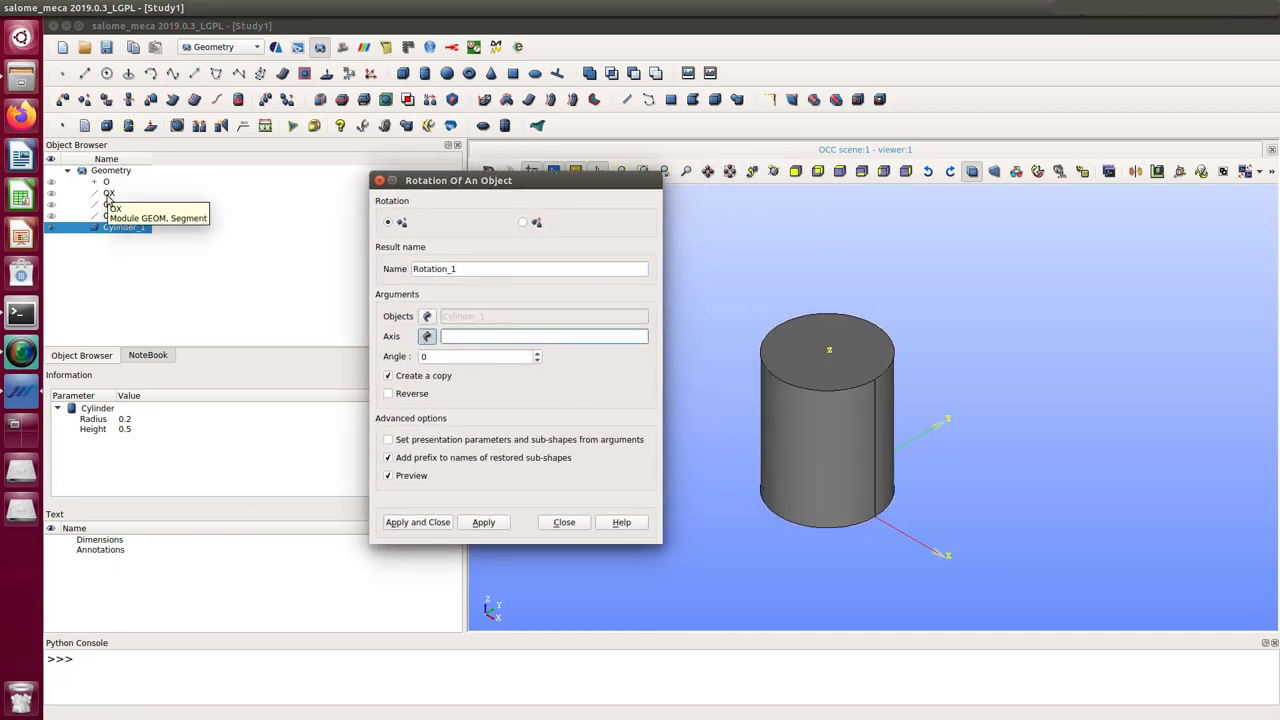
{"action": "left_click", "coordinate": [107, 196]}
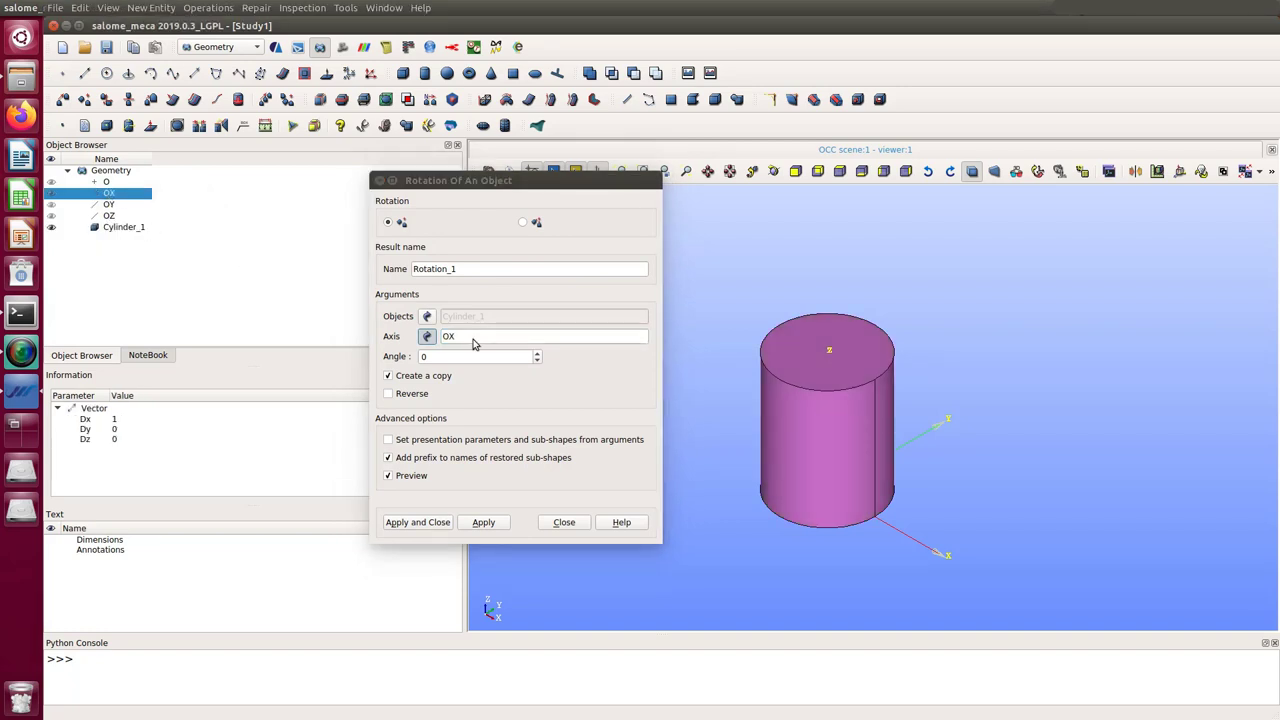
{"action": "left_click_drag", "start_coordinate": [455, 358], "coordinate": [393, 357]}
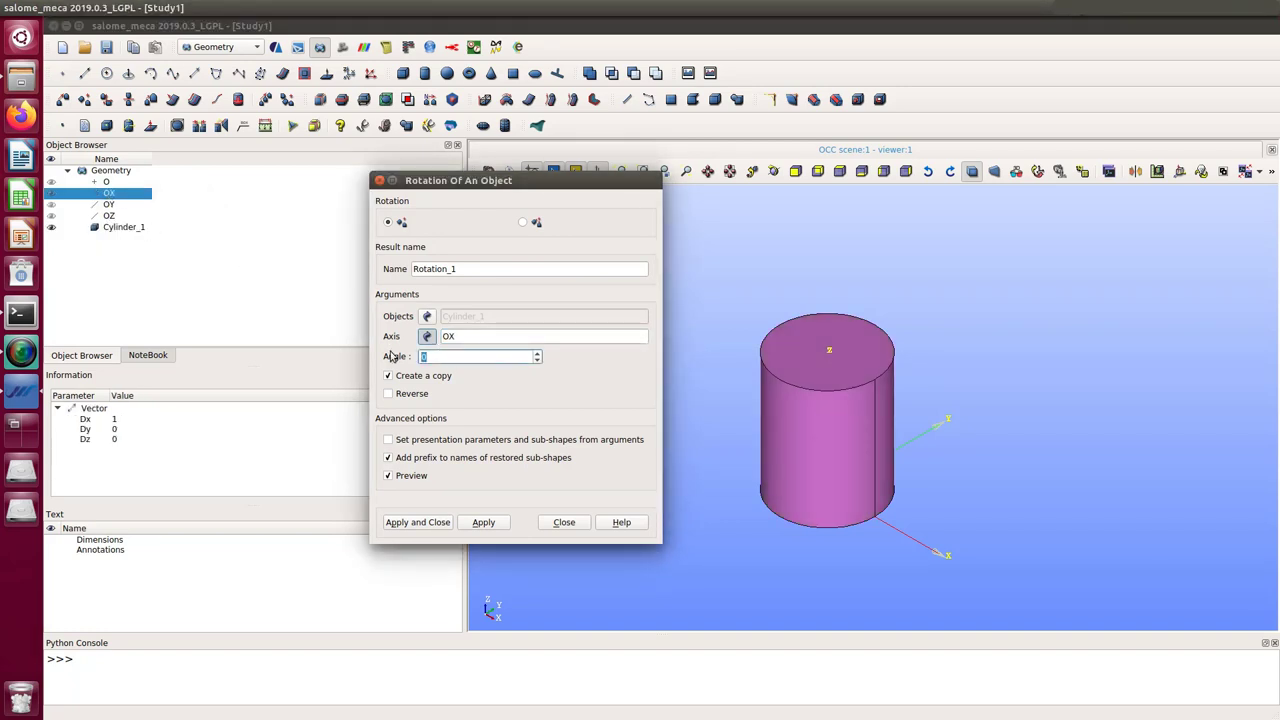
{"action": "type", "text": "90"}
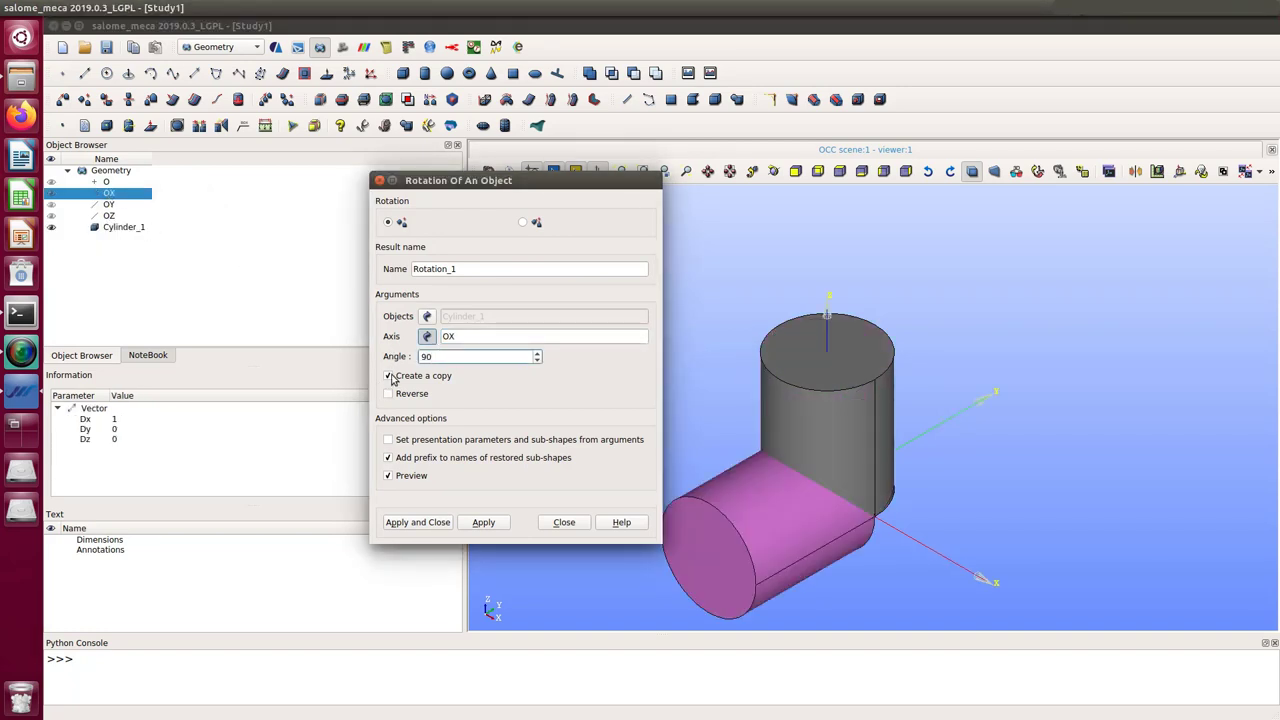
{"action": "left_click", "coordinate": [388, 375]}
{"action": "left_click", "coordinate": [388, 394]}
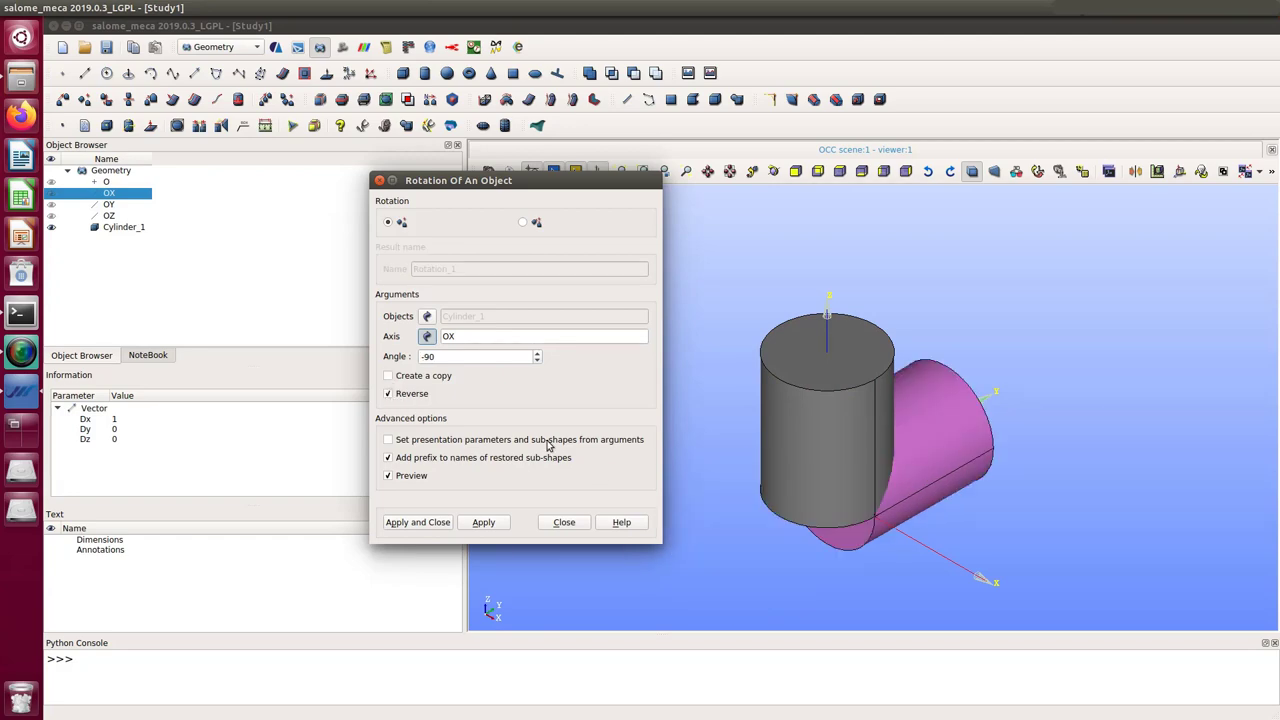
{"action": "left_click", "coordinate": [411, 522]}
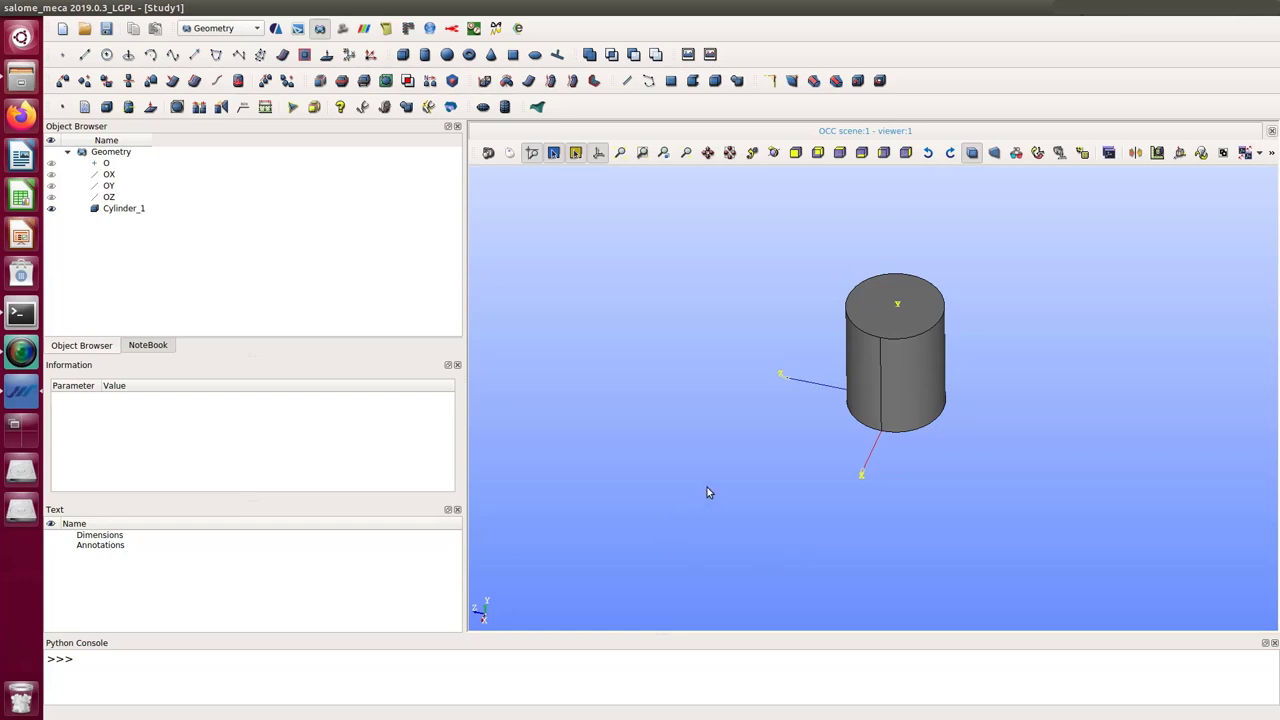
Create a box at the origin with Dx 5, Dy 1 and Dz 1
{"action": "scroll", "coordinate": [734, 533], "scroll_direction": "down", "scroll_amount": 2}
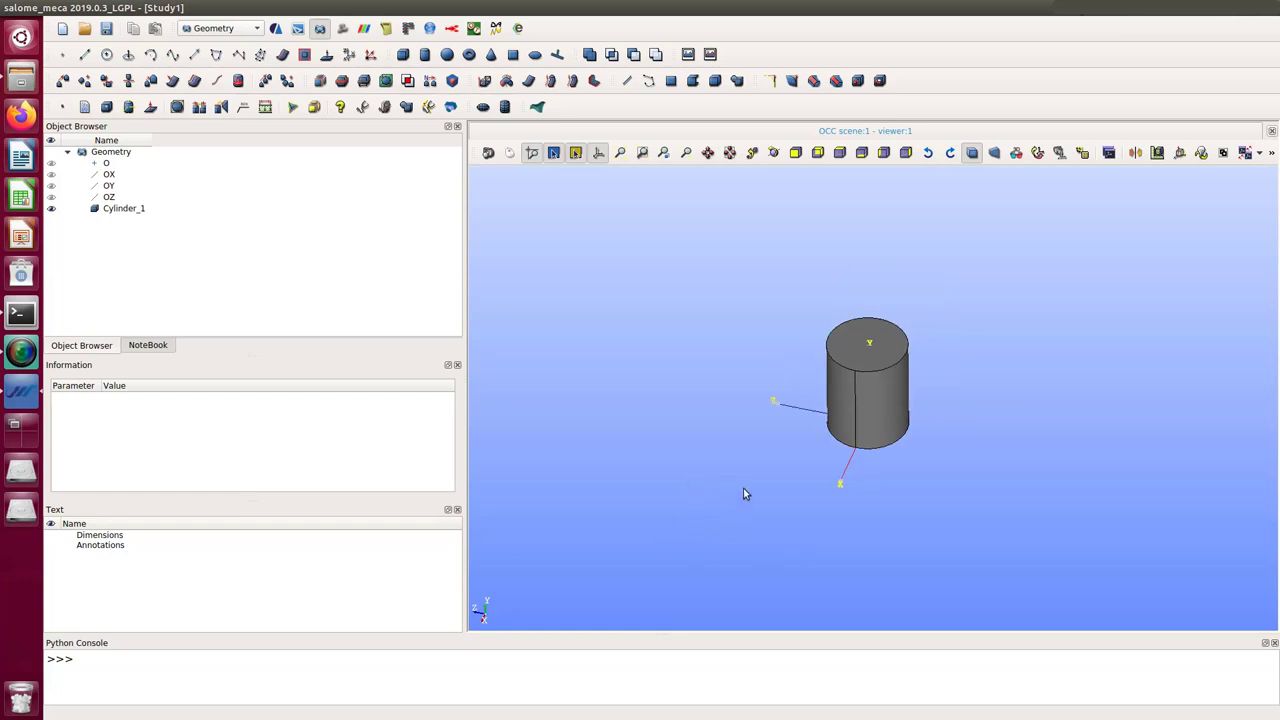
{"action": "scroll", "coordinate": [797, 396], "scroll_direction": "down", "scroll_amount": 1}
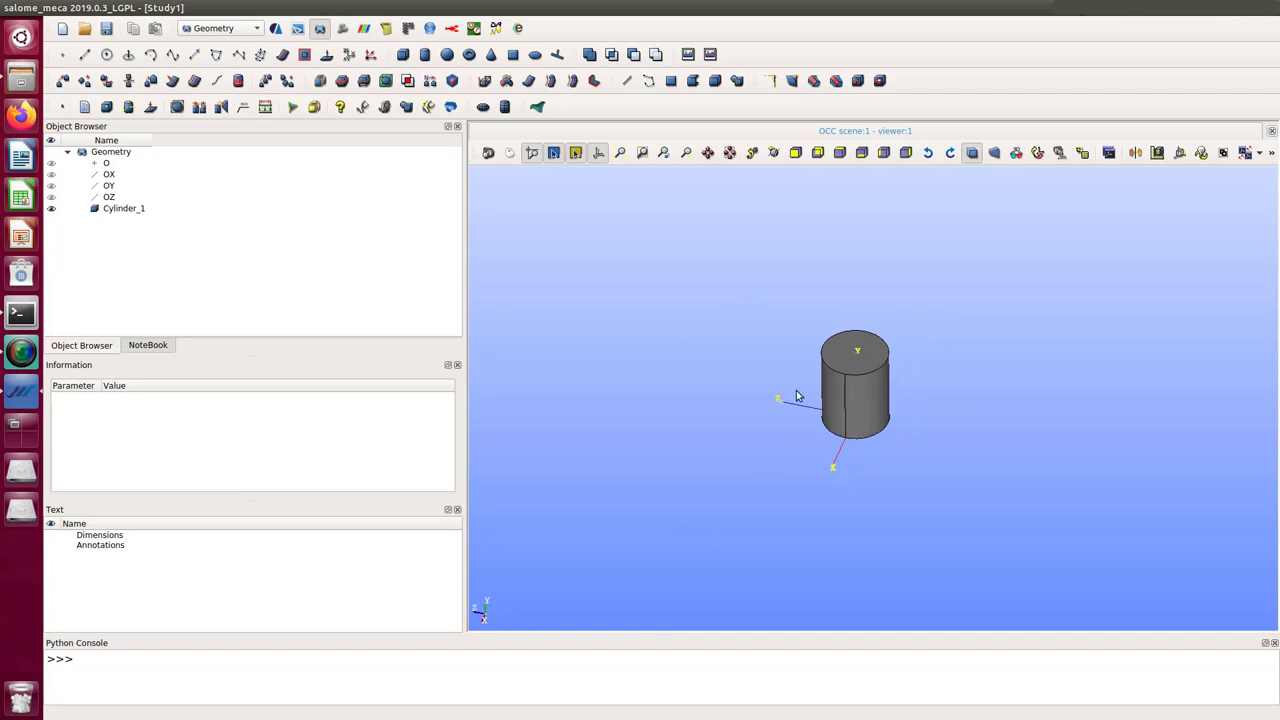
{"action": "scroll", "coordinate": [716, 448], "scroll_direction": "down", "scroll_amount": 2}
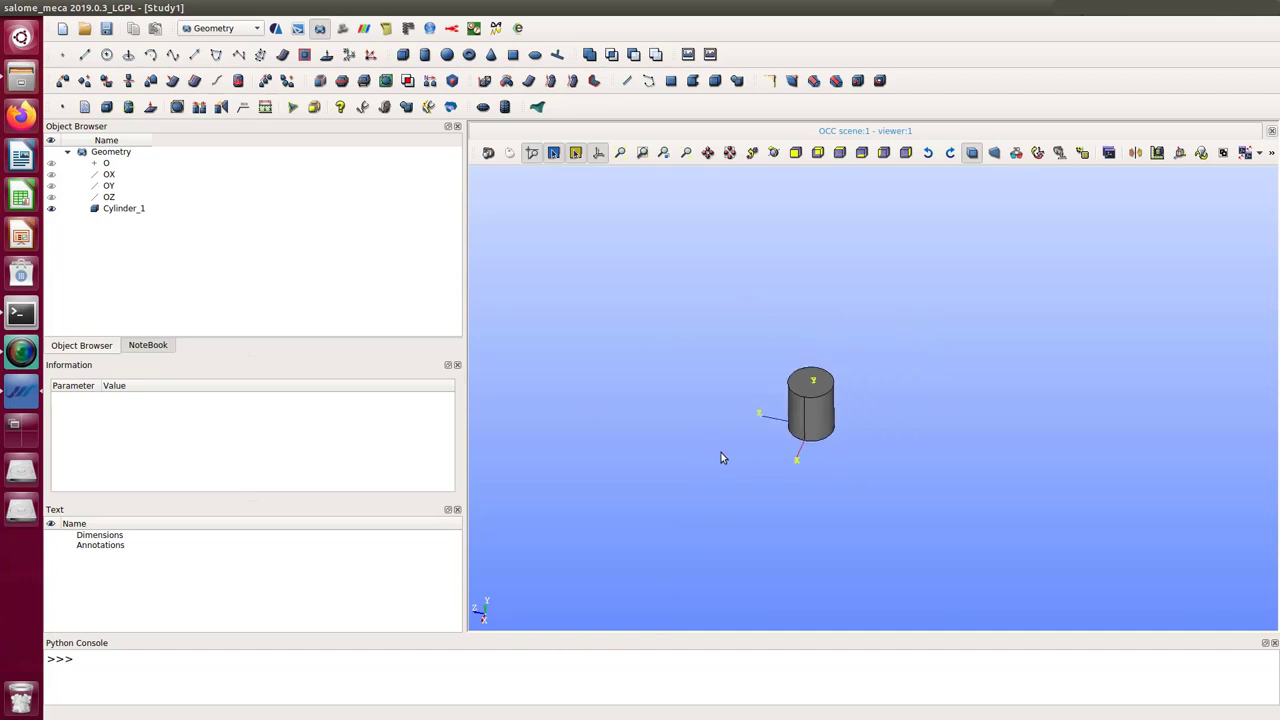
{"action": "scroll", "coordinate": [721, 452], "scroll_direction": "up", "scroll_amount": 2}
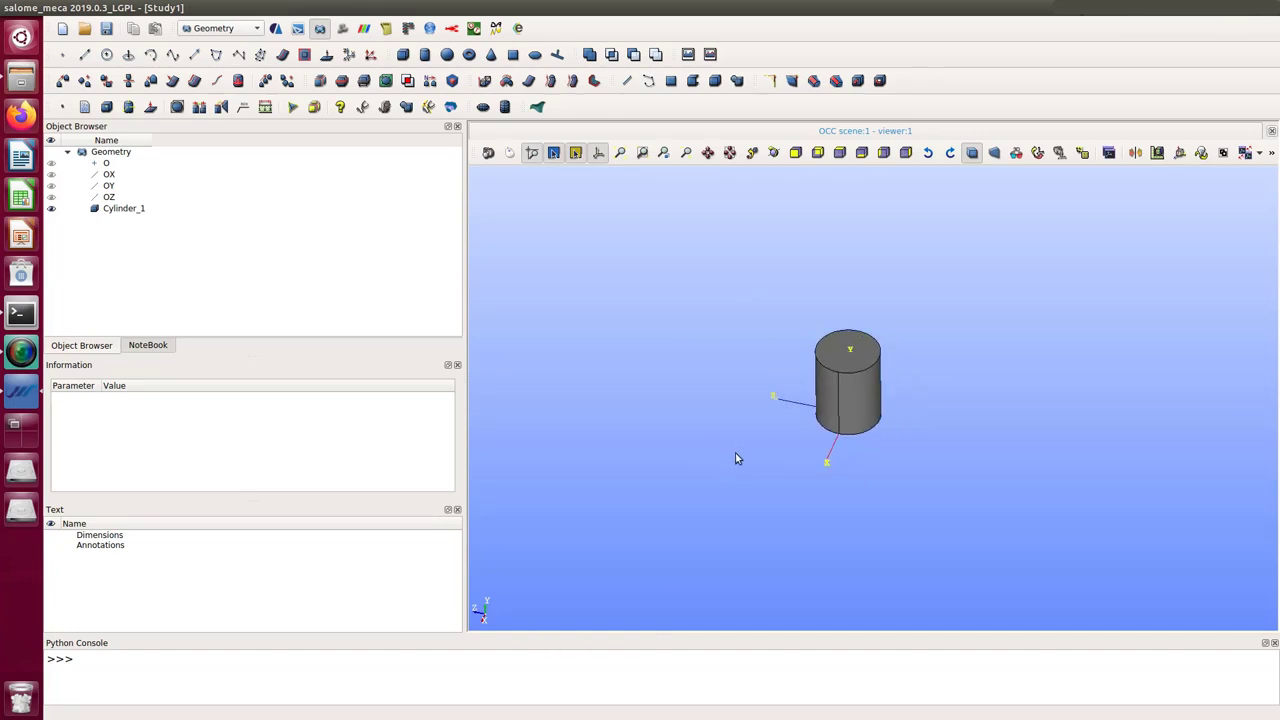
{"action": "left_click", "coordinate": [403, 56]}
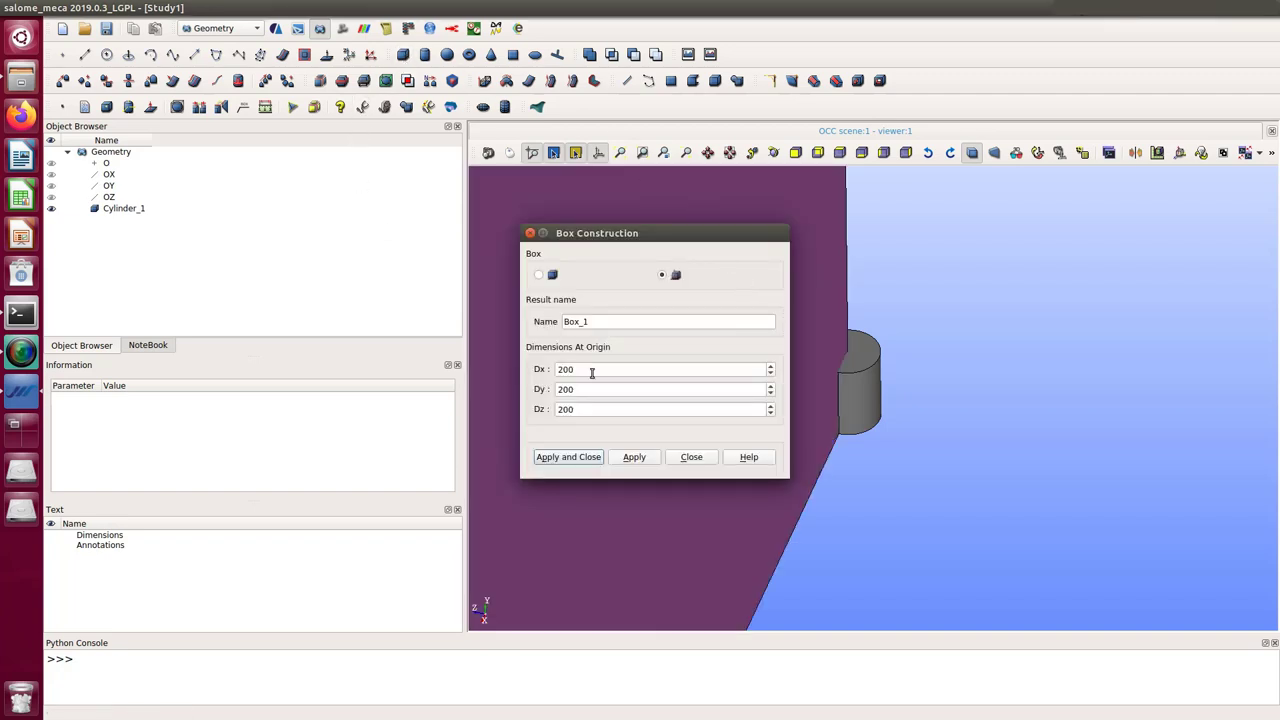
{"action": "left_click", "coordinate": [593, 370]}
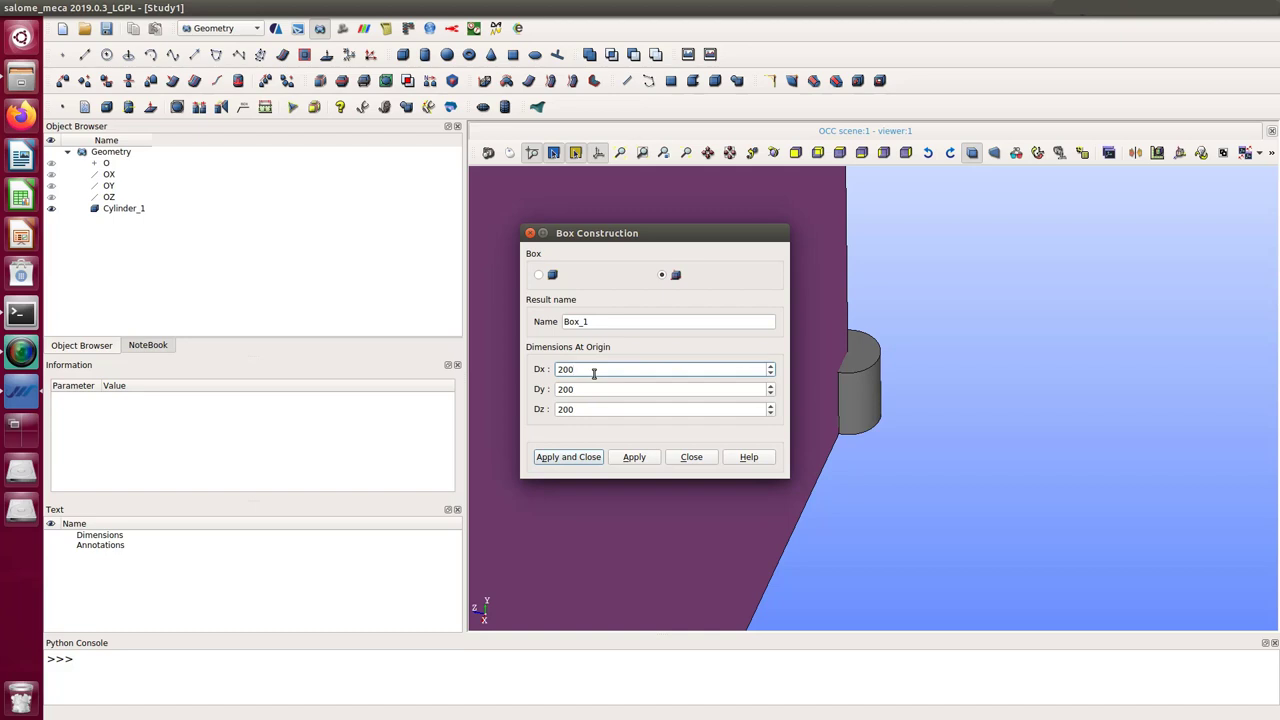
{"action": "double_click", "coordinate": [594, 370]}
{"action": "type", "text": "5"}
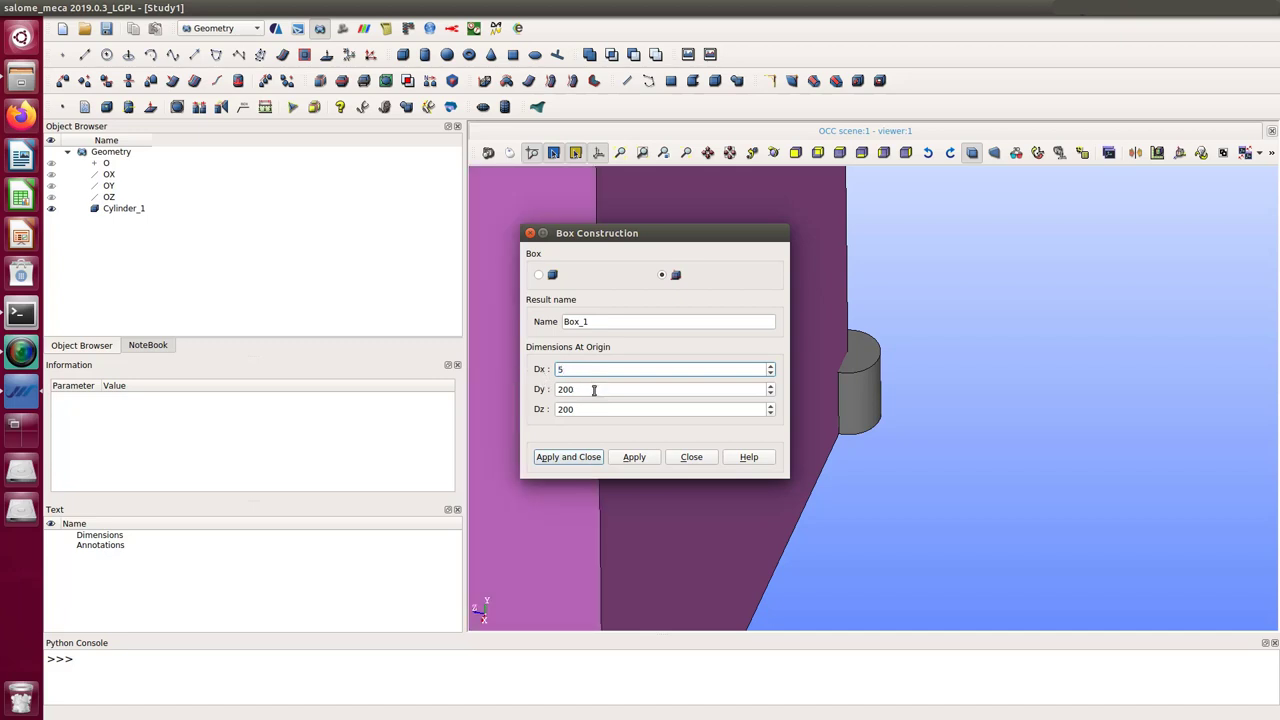
{"action": "left_click_drag", "start_coordinate": [591, 389], "coordinate": [540, 410]}
{"action": "type", "text": "11"}
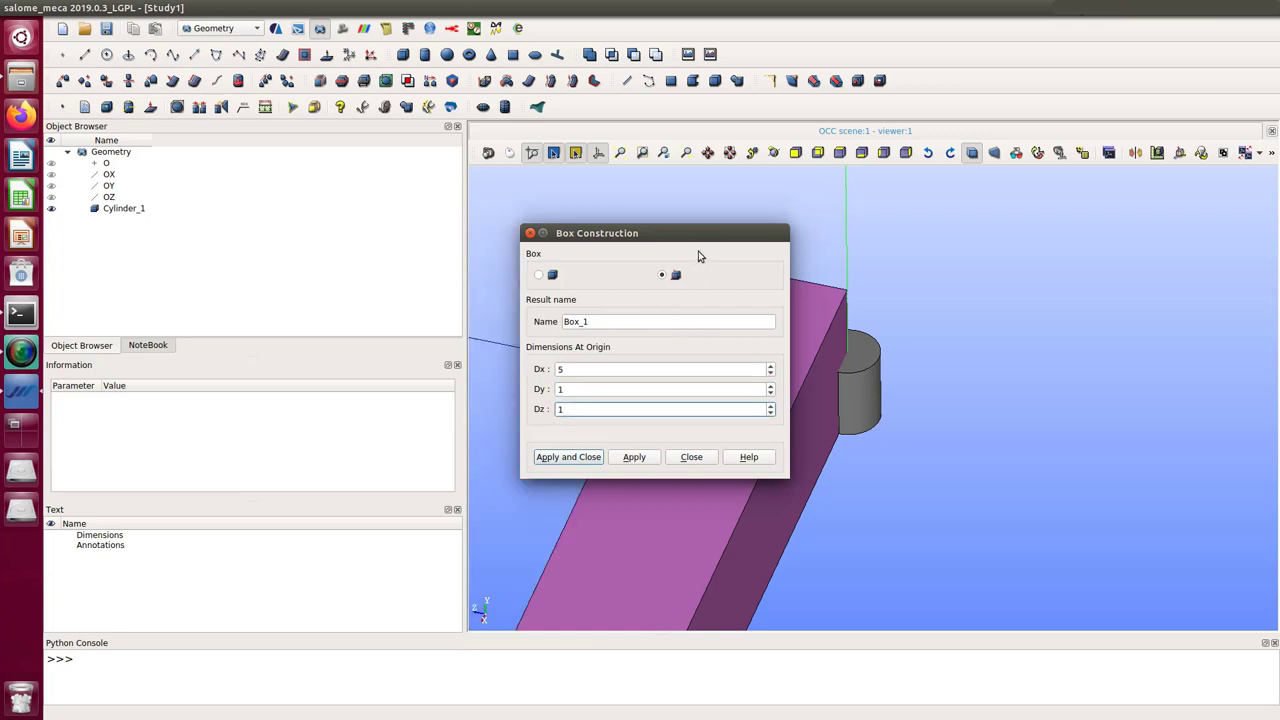
{"action": "left_click_drag", "start_coordinate": [699, 233], "coordinate": [720, 181]}
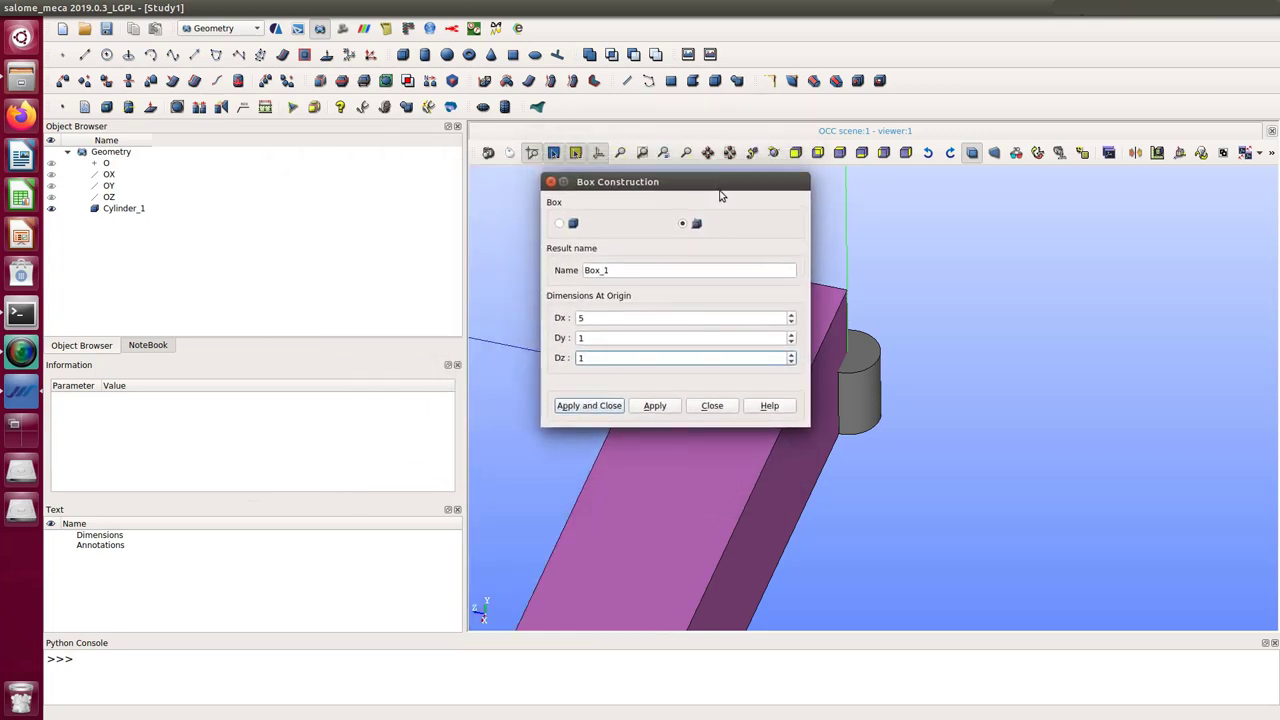
{"action": "left_click", "coordinate": [589, 406]}
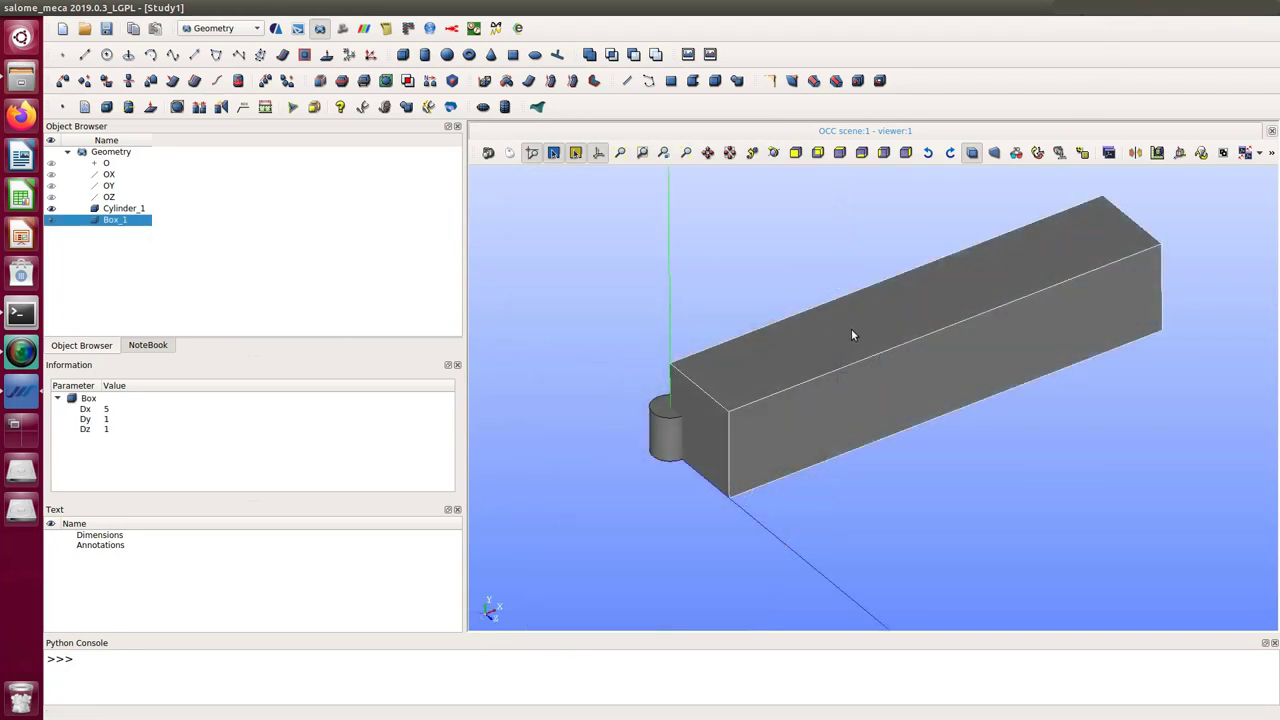
Set the box's transparency to 72%
{"action": "right_click", "coordinate": [851, 334]}
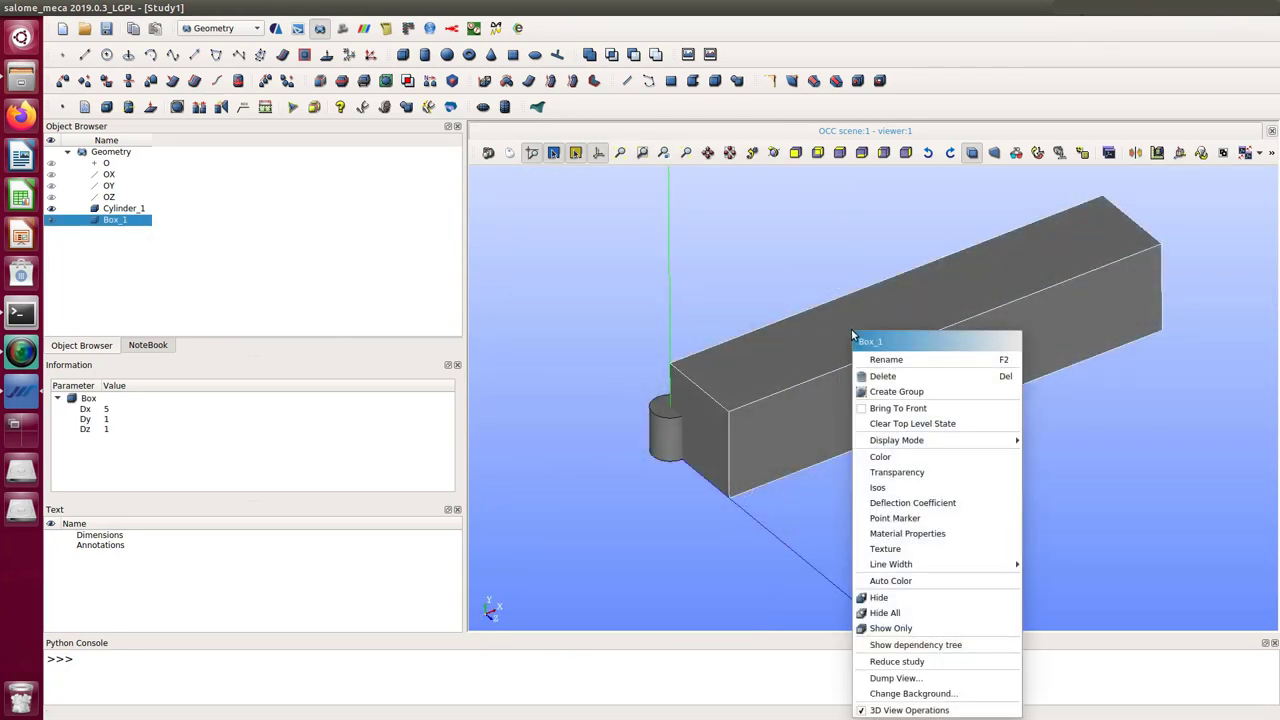
{"action": "left_click", "coordinate": [956, 469]}
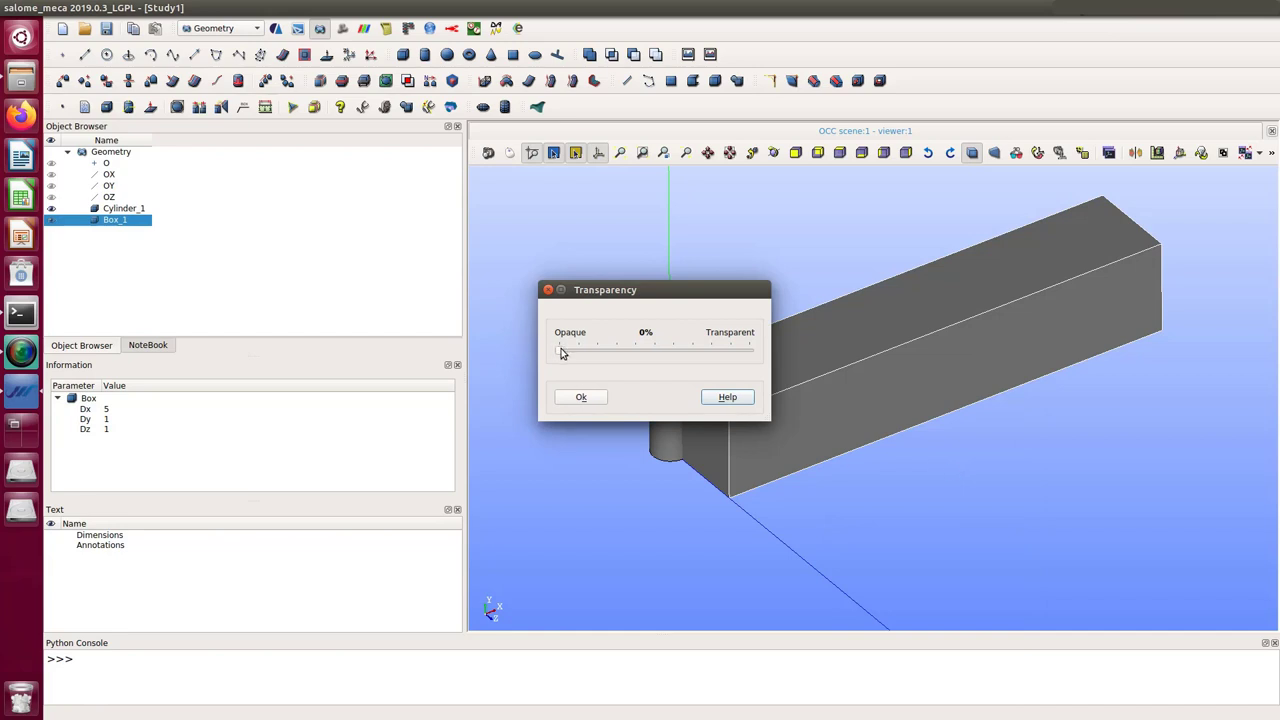
{"action": "left_click_drag", "start_coordinate": [560, 352], "coordinate": [700, 357]}
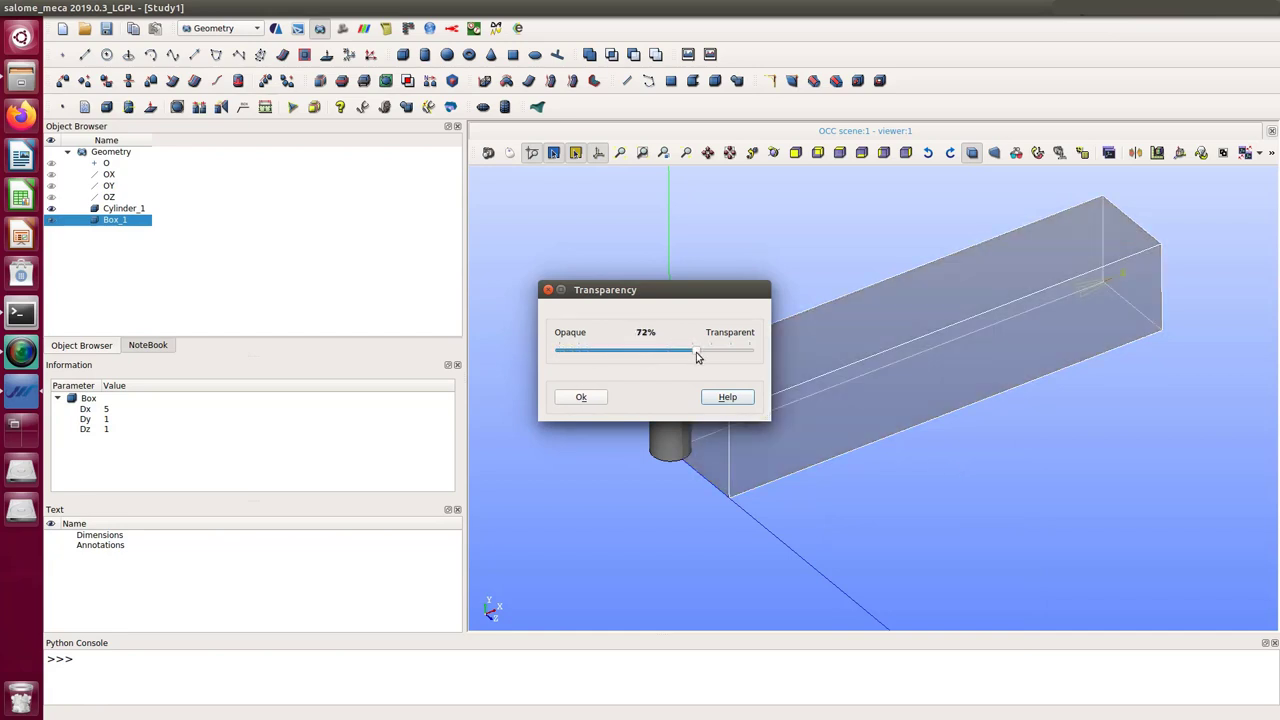
{"action": "left_click", "coordinate": [581, 397]}
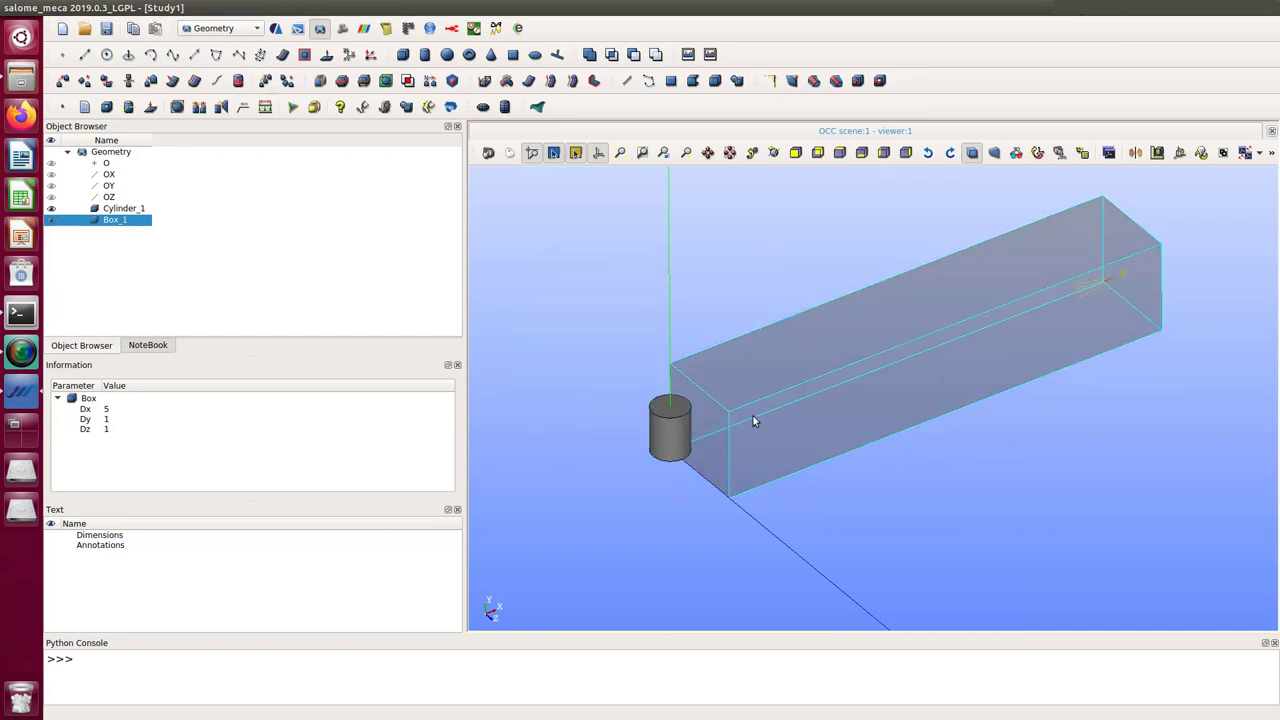
Start a translation of Cylinder_1 by coordinates with Dx set to 2
{"action": "mouse_move", "coordinate": [247, 6]}
{"action": "left_click", "coordinate": [208, 7]}
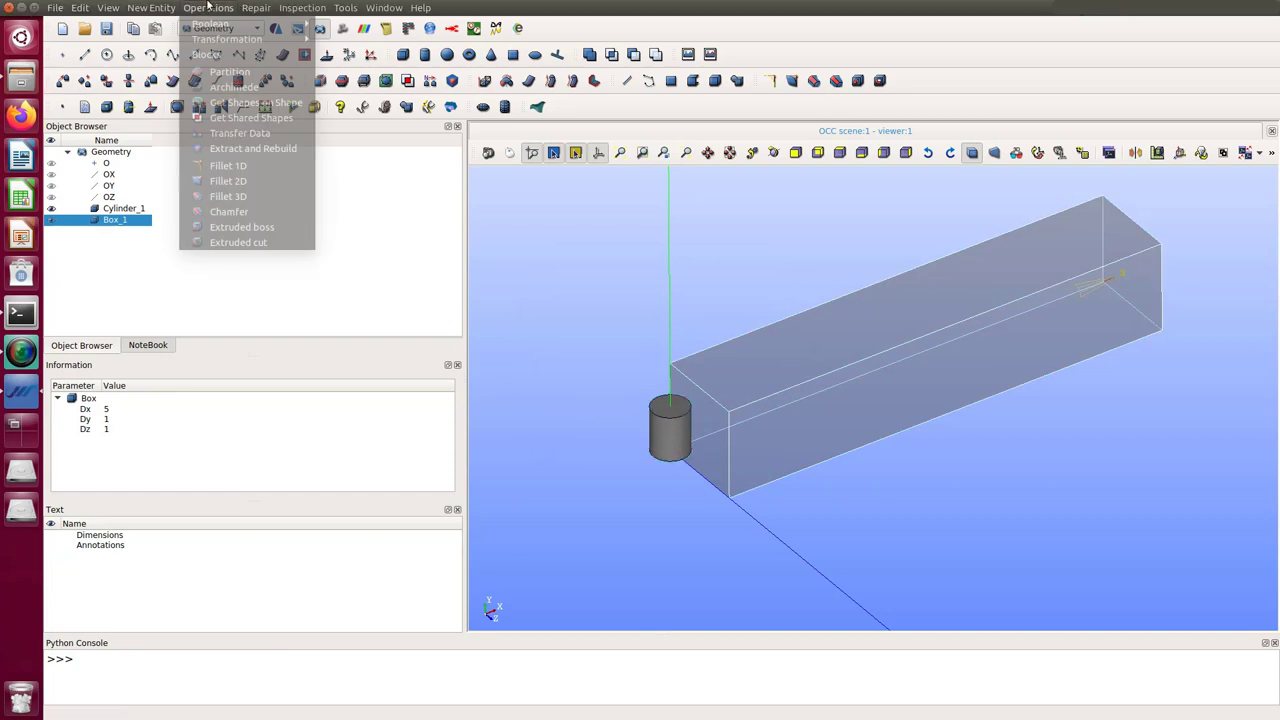
{"action": "mouse_move", "coordinate": [226, 40]}
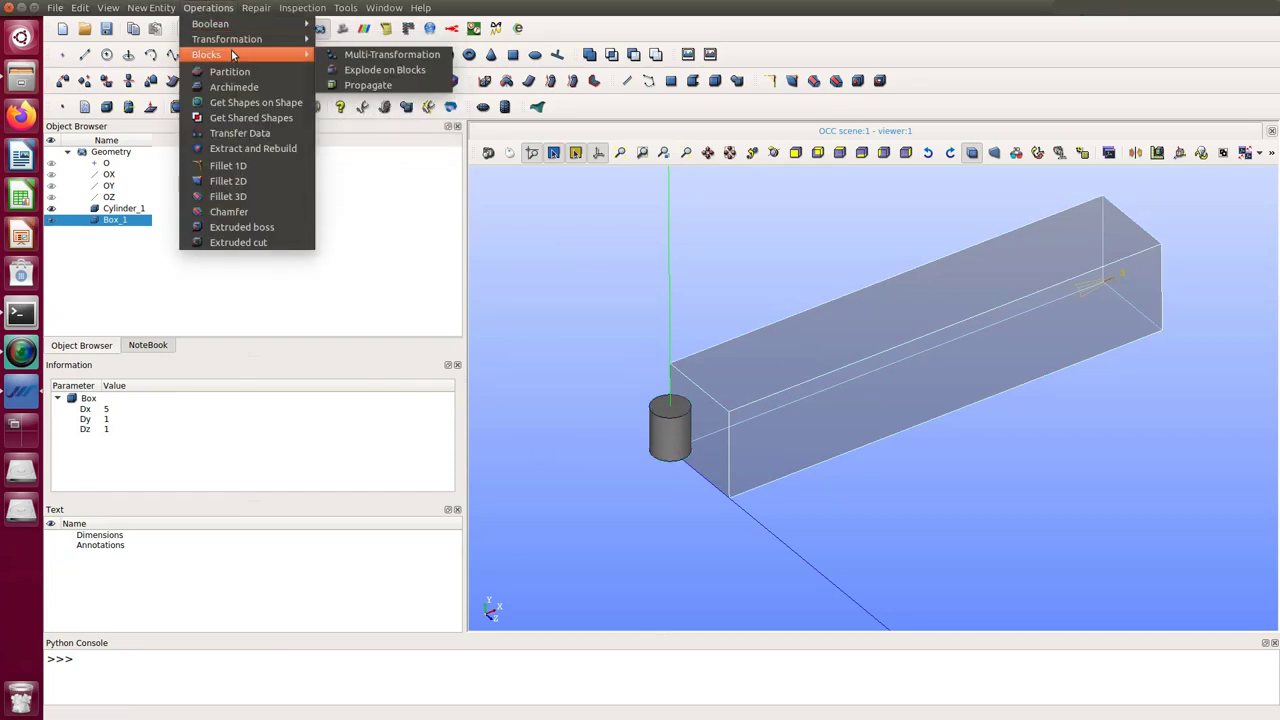
{"action": "mouse_move", "coordinate": [254, 25]}
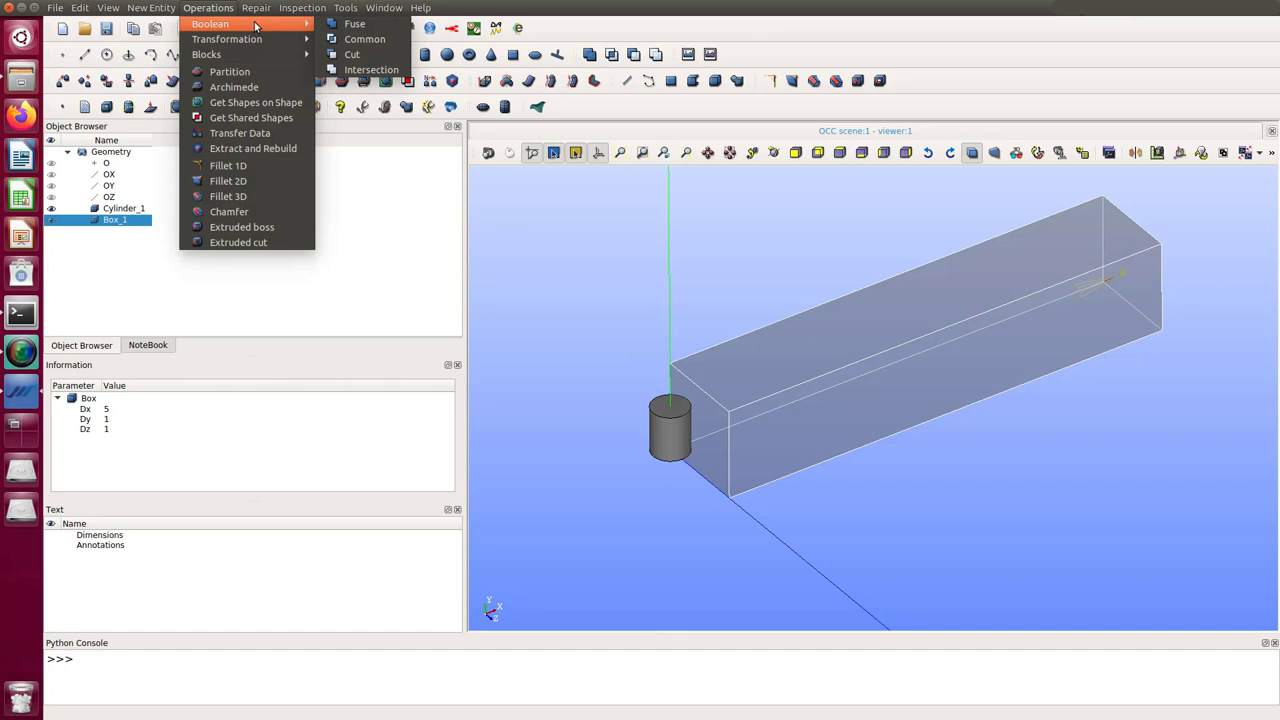
{"action": "left_click", "coordinate": [342, 42]}
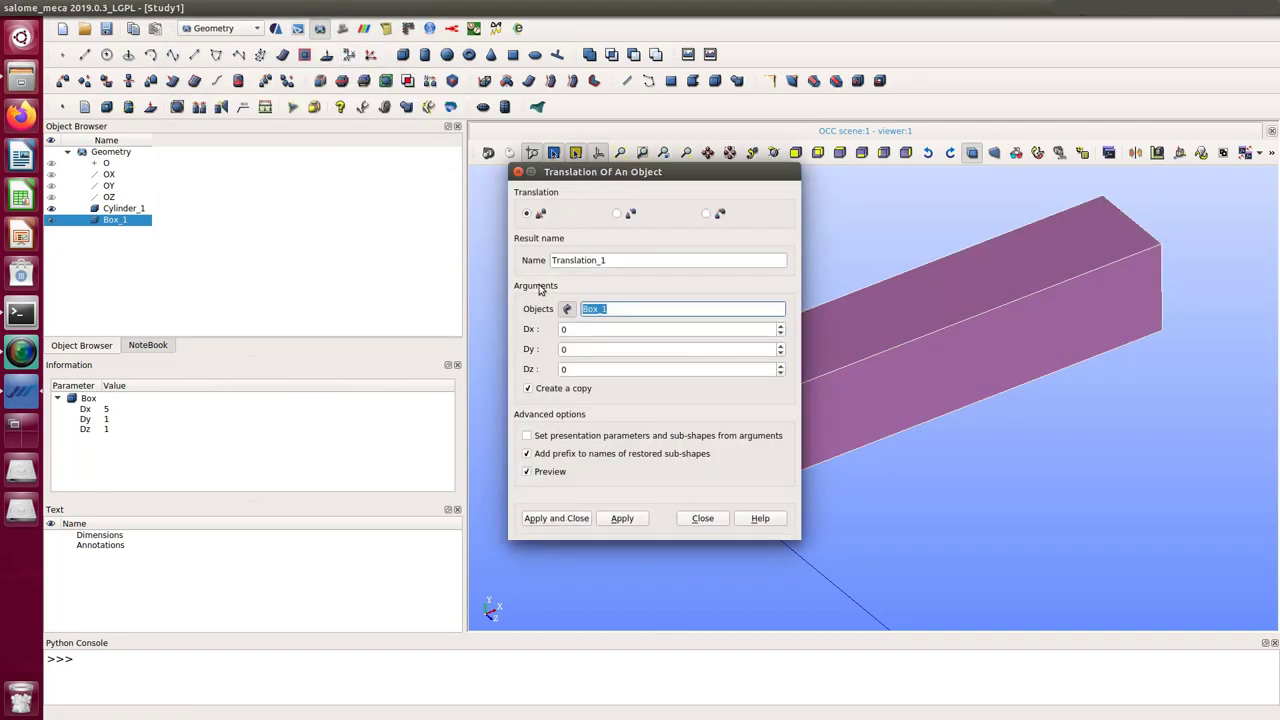
{"action": "left_click_drag", "start_coordinate": [715, 178], "coordinate": [490, 200]}
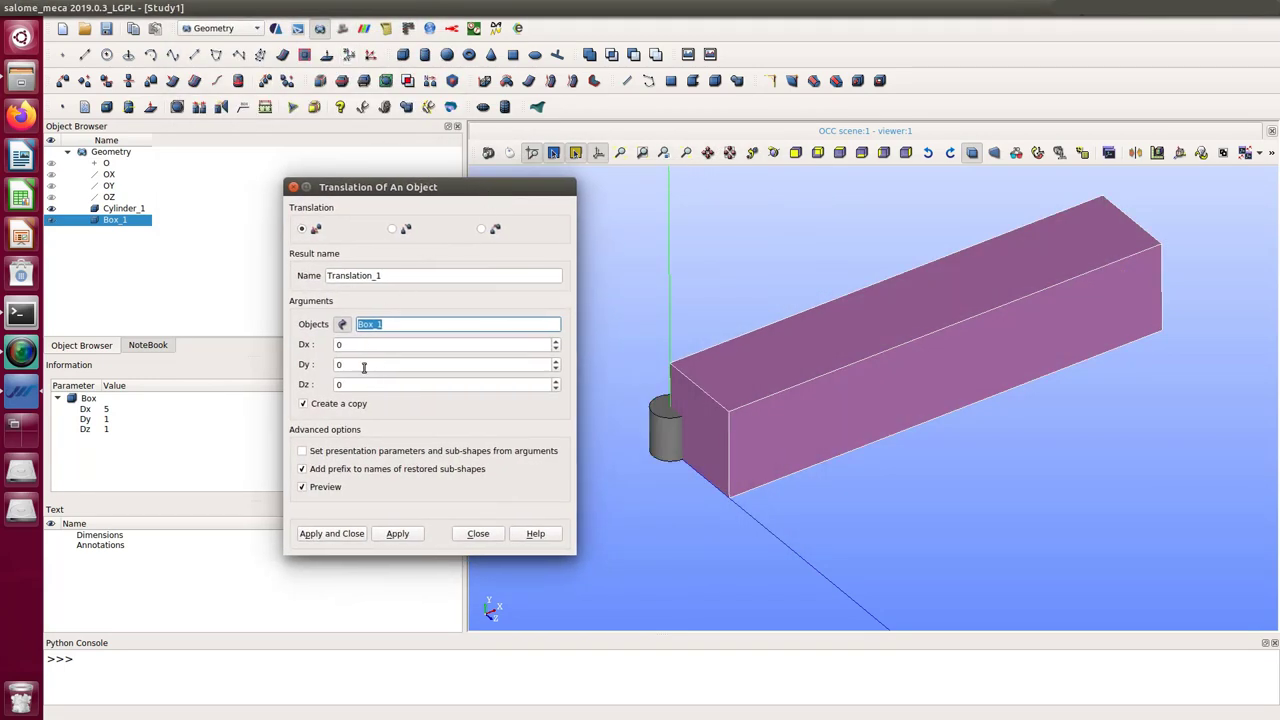
{"action": "key", "text": "Tab"}
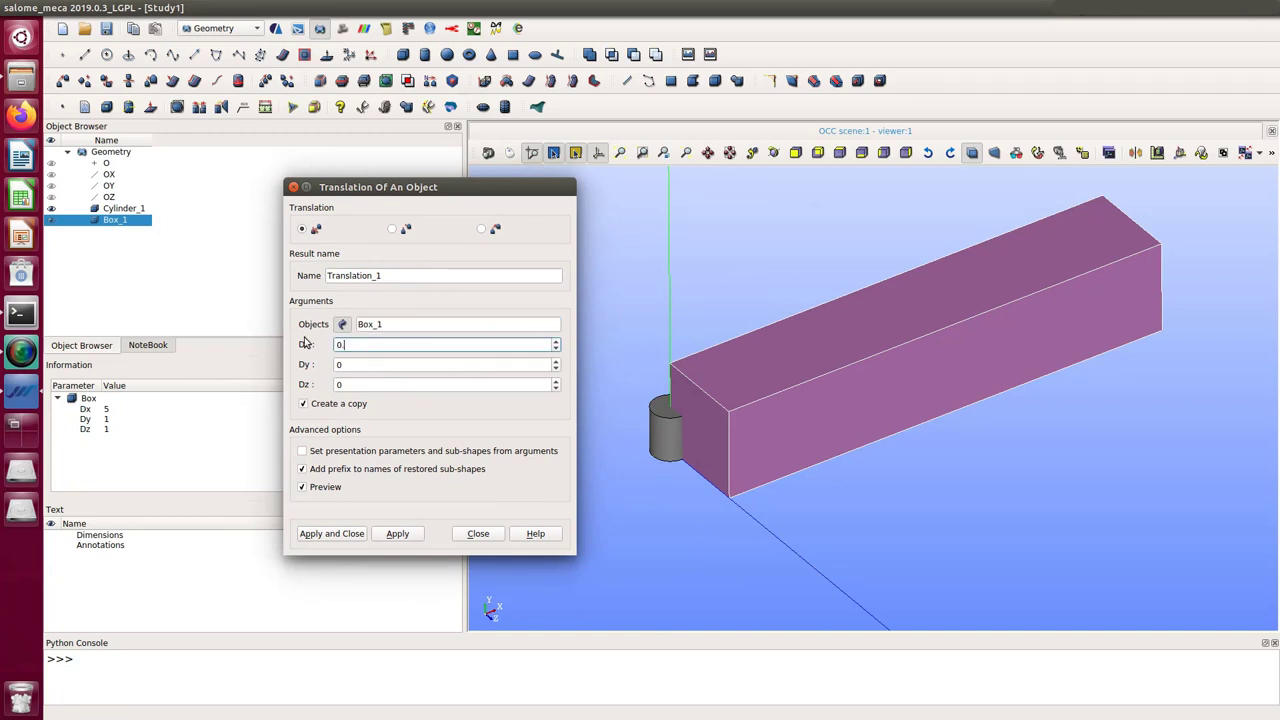
{"action": "key", "text": "BackSpace"}
{"action": "key", "text": "BackSpace"}
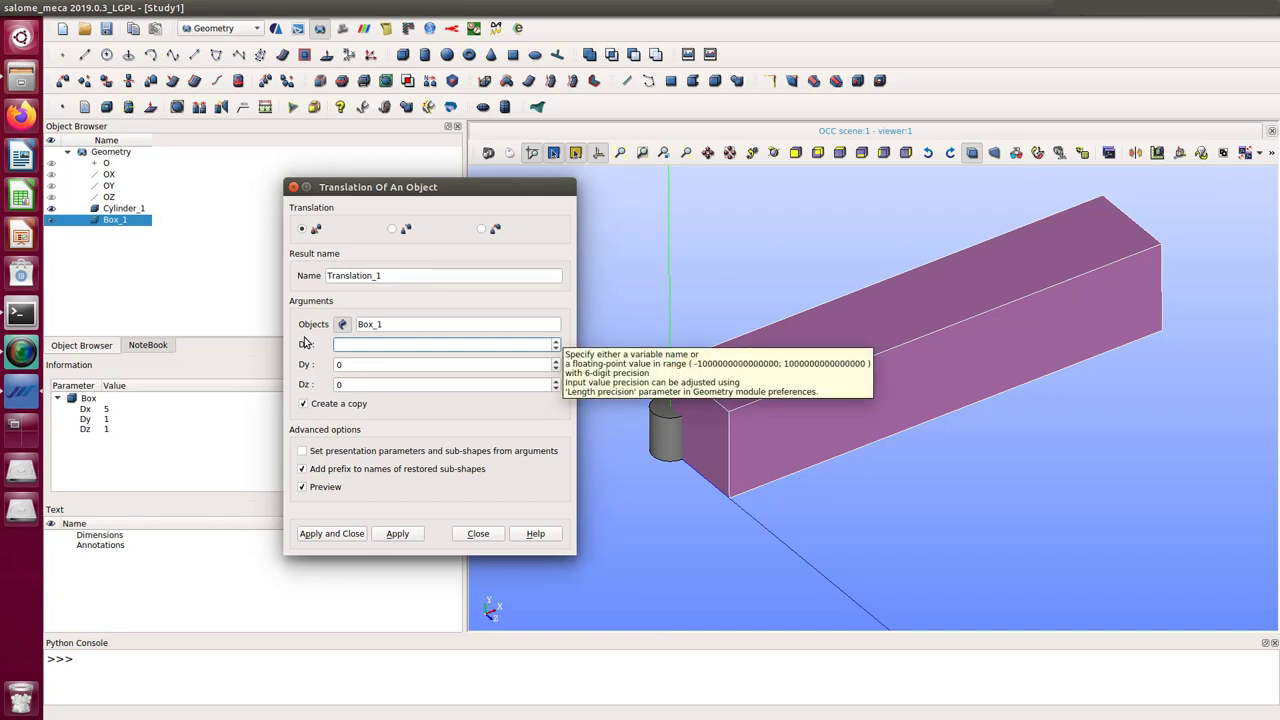
{"action": "type", "text": "3"}
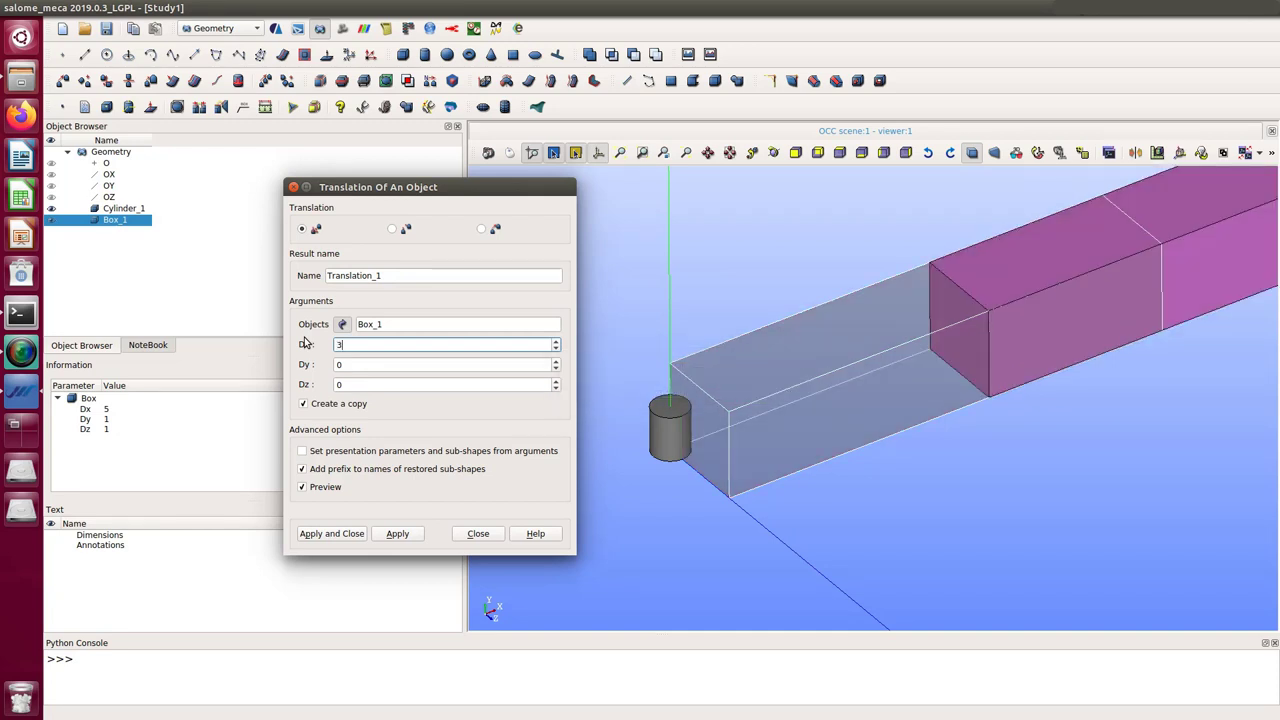
{"action": "left_click", "coordinate": [342, 324]}
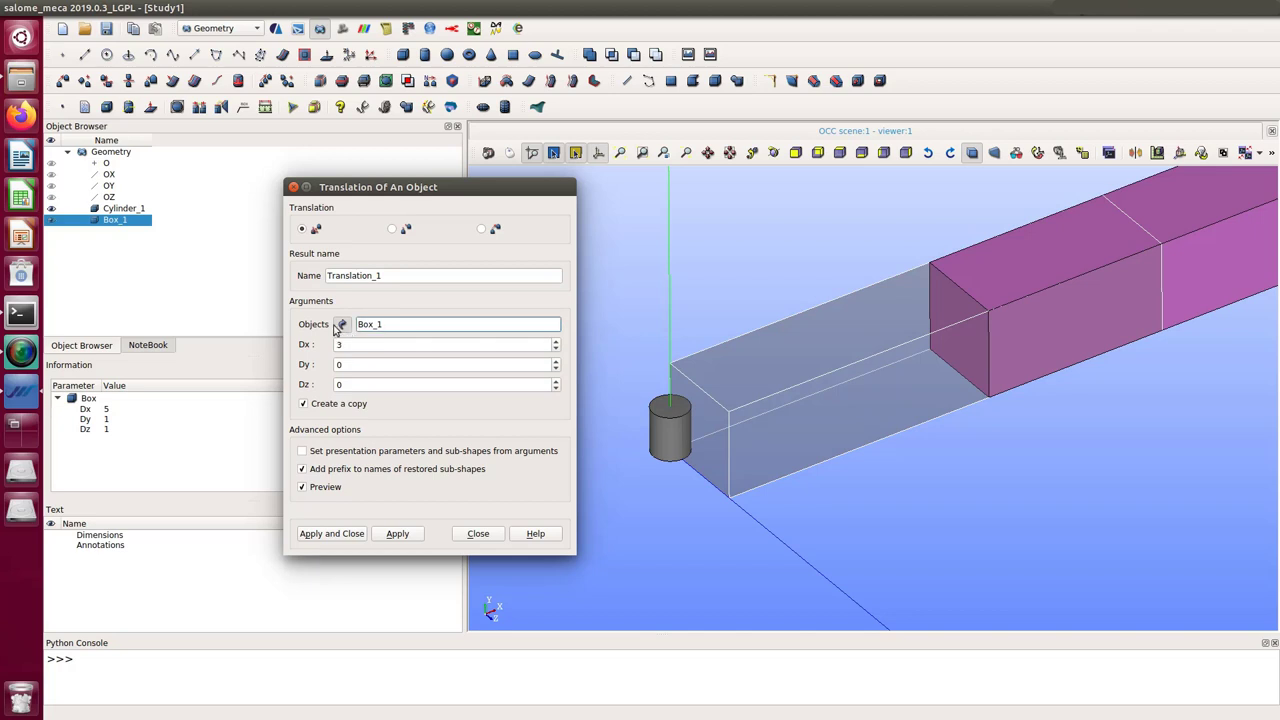
{"action": "left_click", "coordinate": [133, 208]}
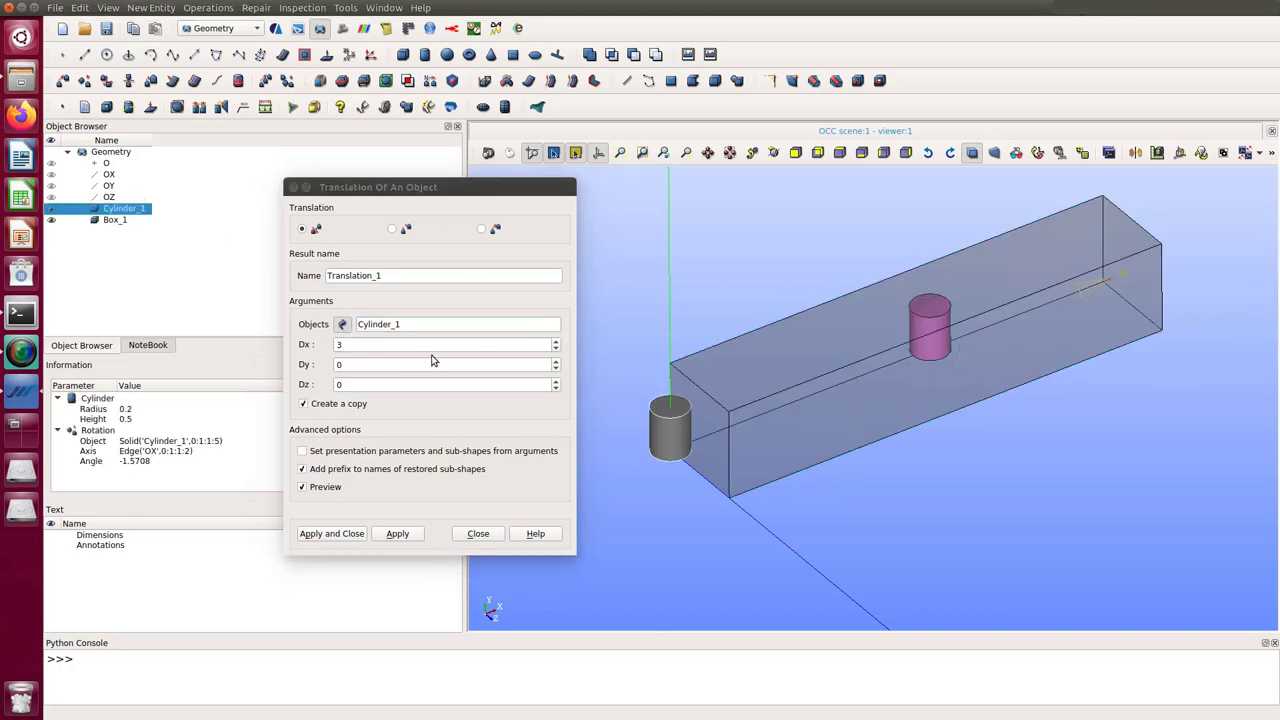
{"action": "left_click_drag", "start_coordinate": [360, 345], "coordinate": [325, 344]}
{"action": "type", "text": "2"}
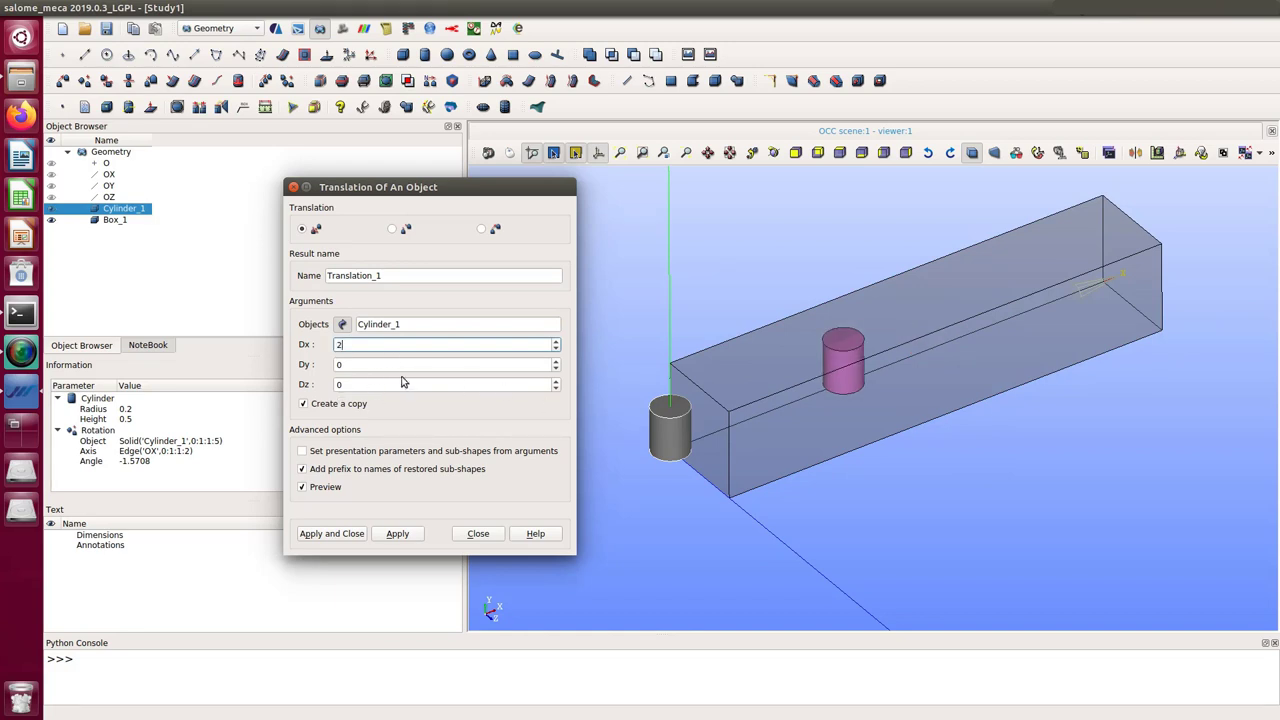
Try a Dy offset of 1 for the cylinder and set it back to 0
{"action": "left_click_drag", "start_coordinate": [349, 366], "coordinate": [325, 370]}
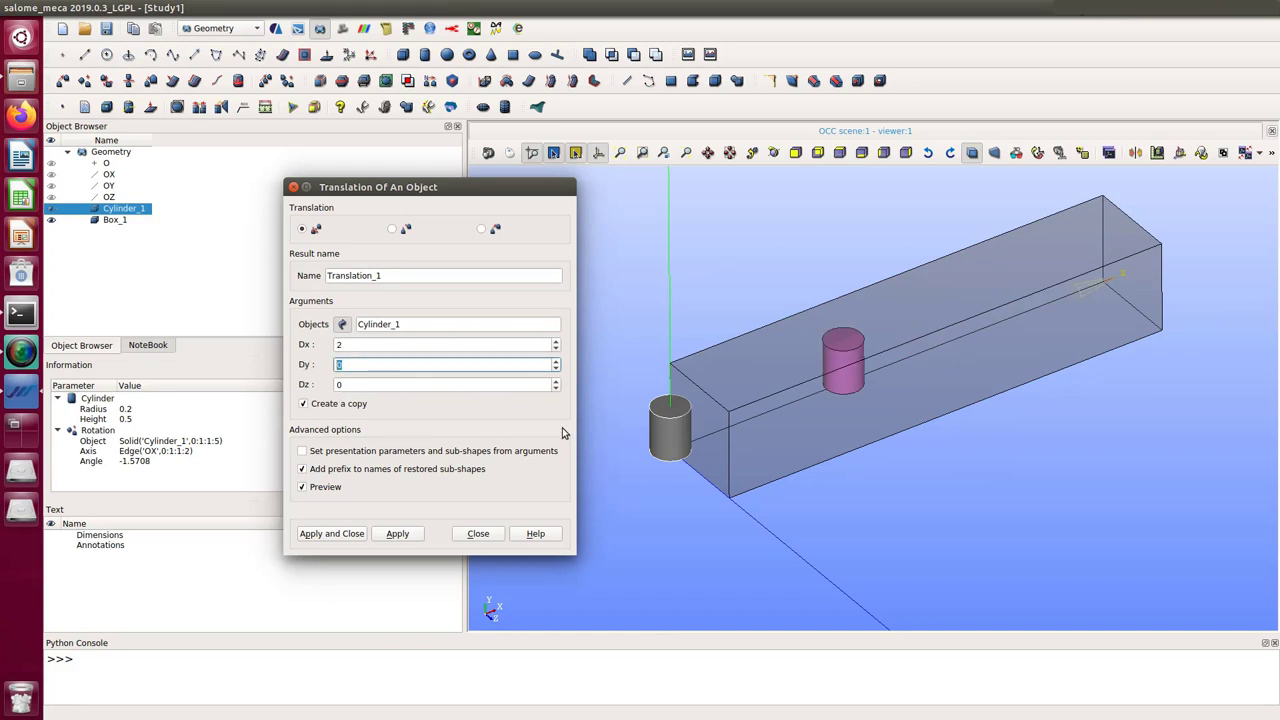
{"action": "type", "text": "1"}
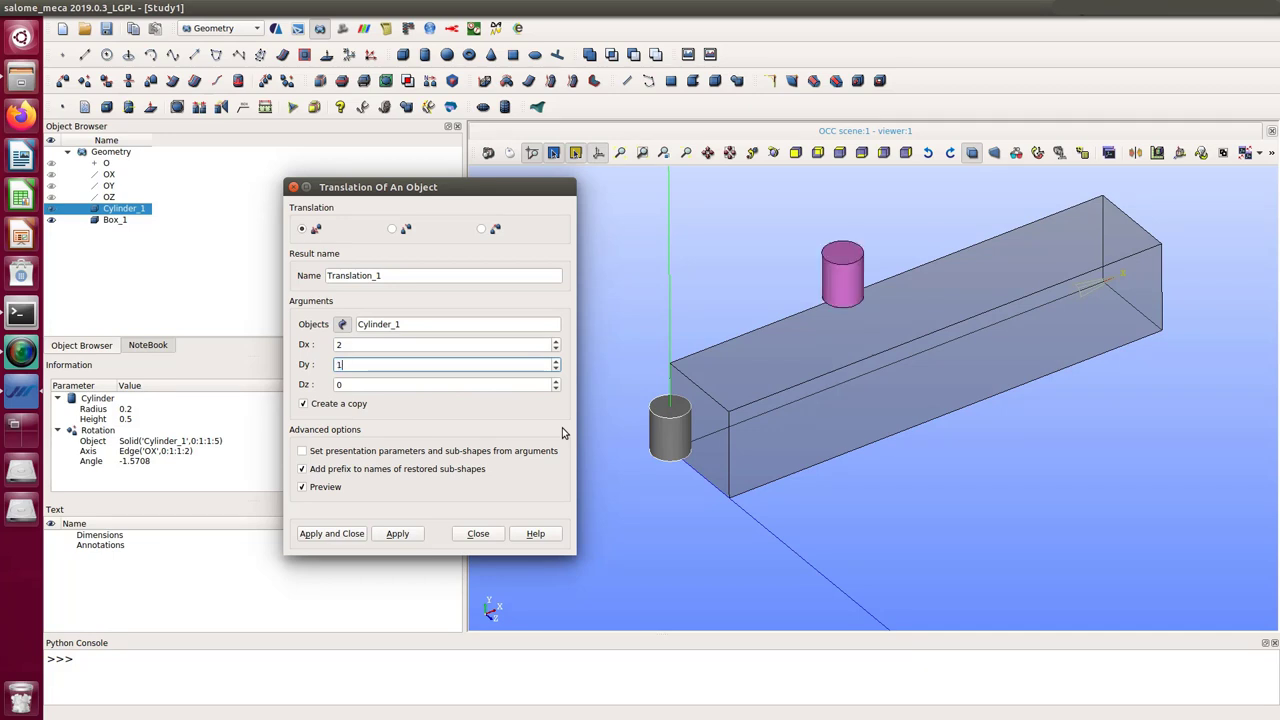
{"action": "left_click_drag", "start_coordinate": [366, 366], "coordinate": [317, 364]}
{"action": "type", "text": "0"}
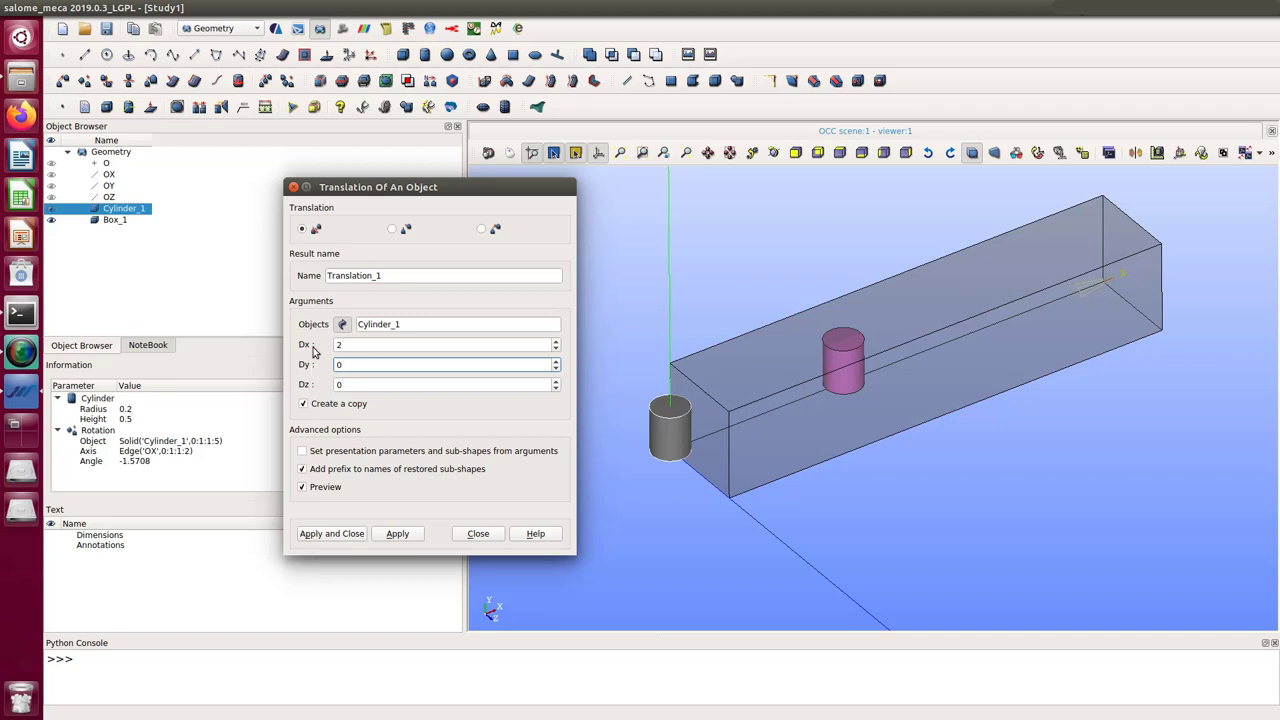
Set the cylinder translation's Dz to 0.5, trying a Dz of 1 first
{"action": "left_click_drag", "start_coordinate": [354, 384], "coordinate": [316, 382]}
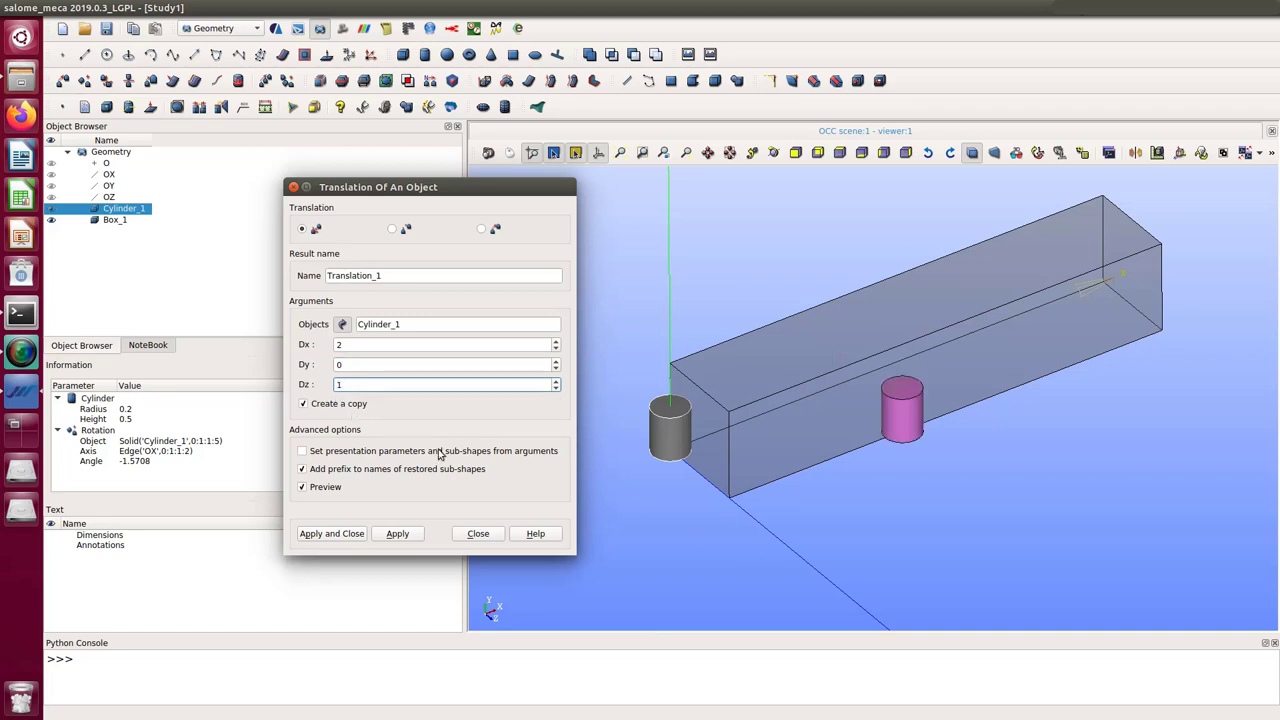
{"action": "type", "text": "1"}
{"action": "type", "text": "0"}
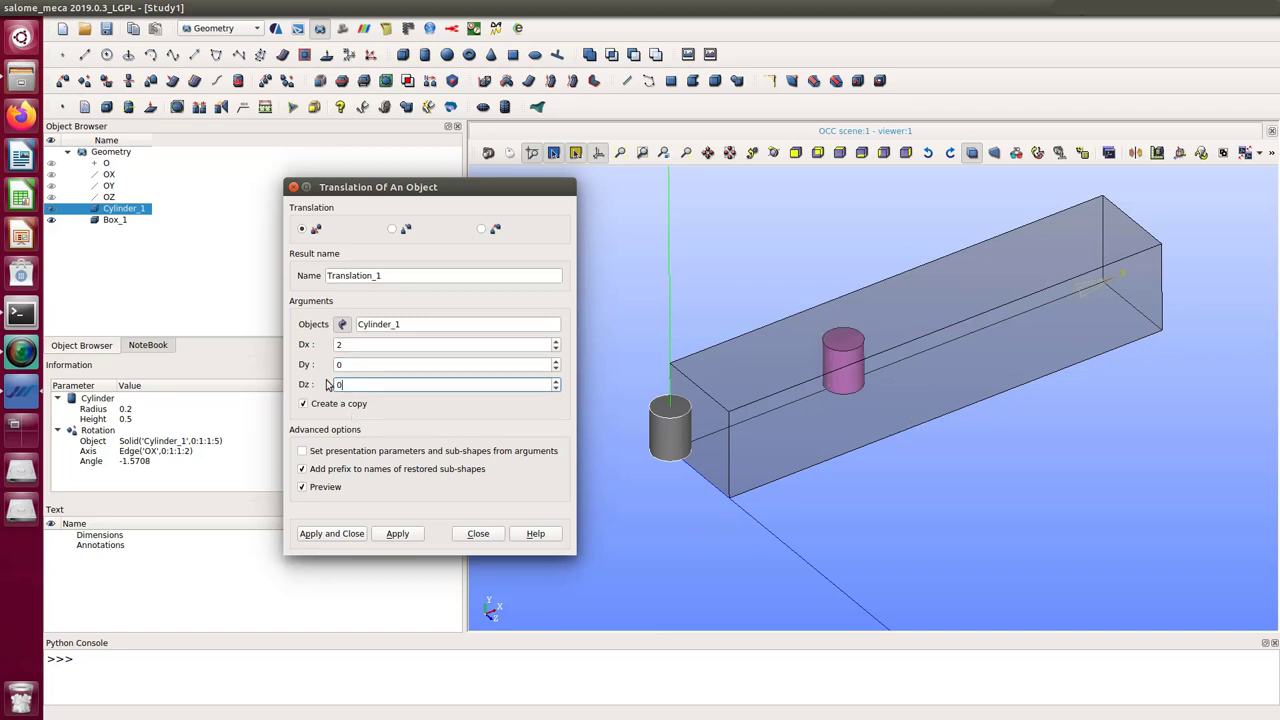
{"action": "type", "text": ".5"}
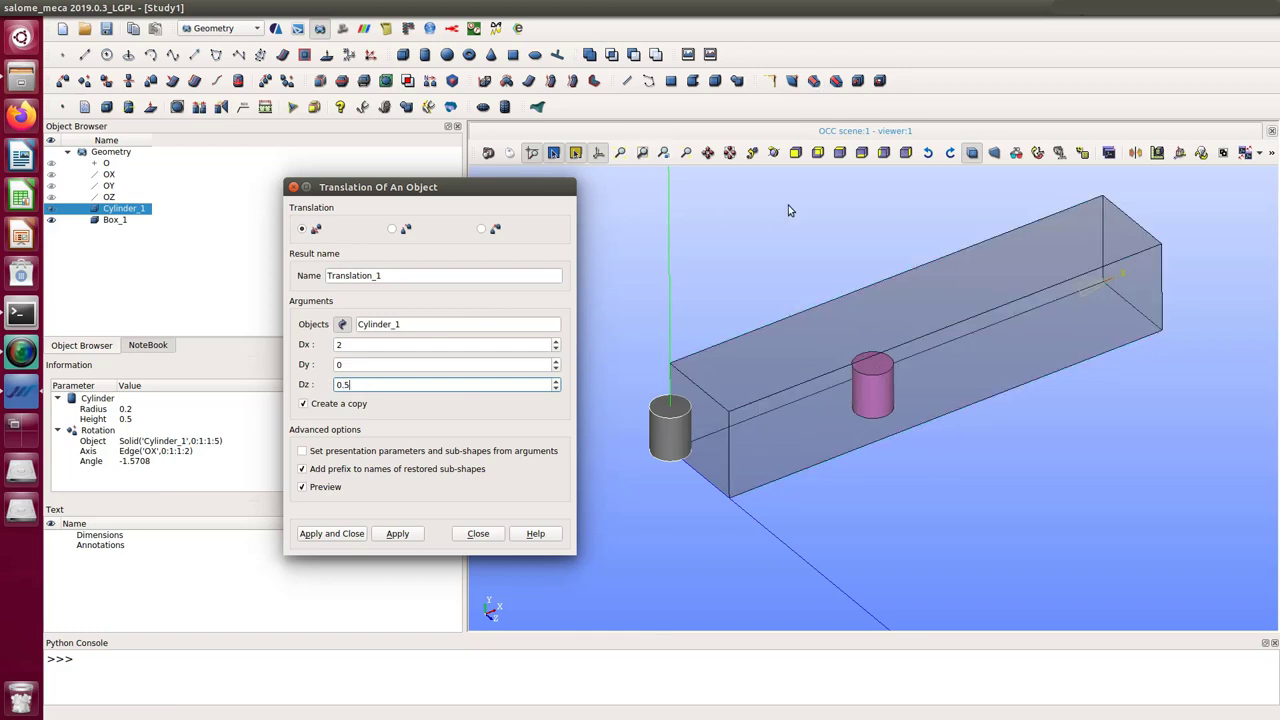
Check the previewed cylinder position from the side and top, and apply the translation without creating a copy
{"action": "left_click", "coordinate": [843, 154]}
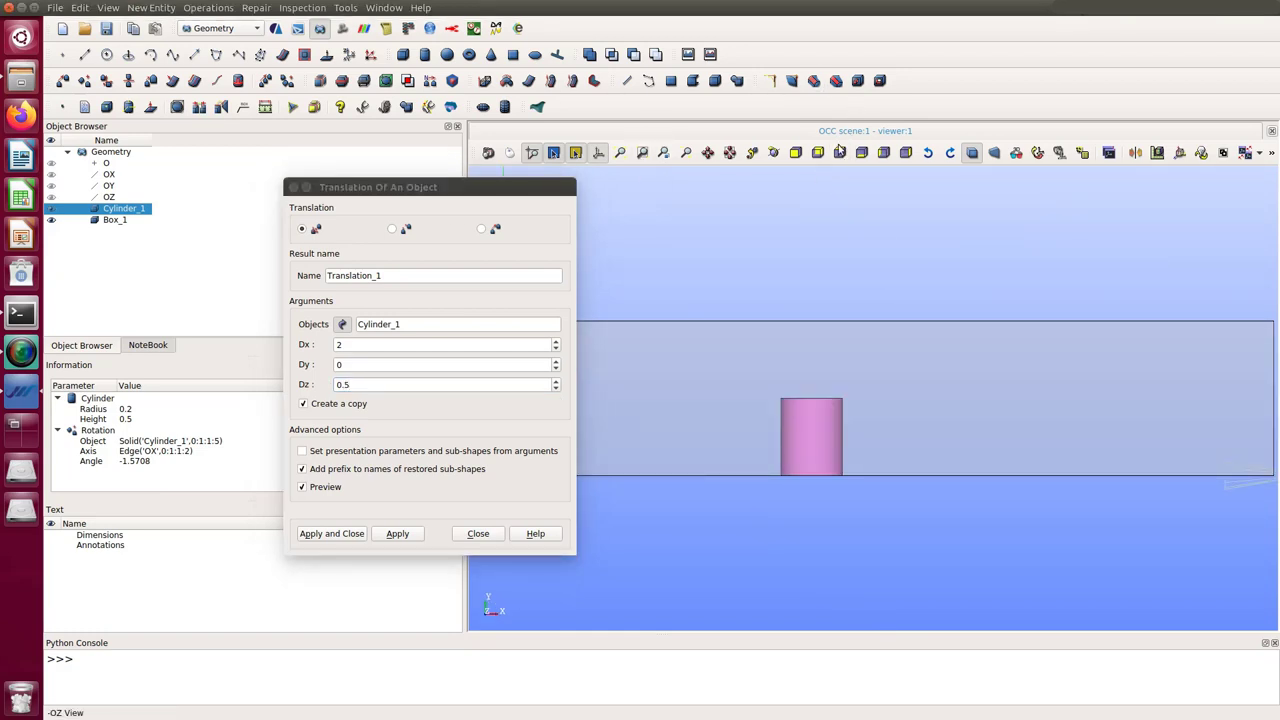
{"action": "left_click", "coordinate": [818, 152]}
{"action": "left_click", "coordinate": [862, 152]}
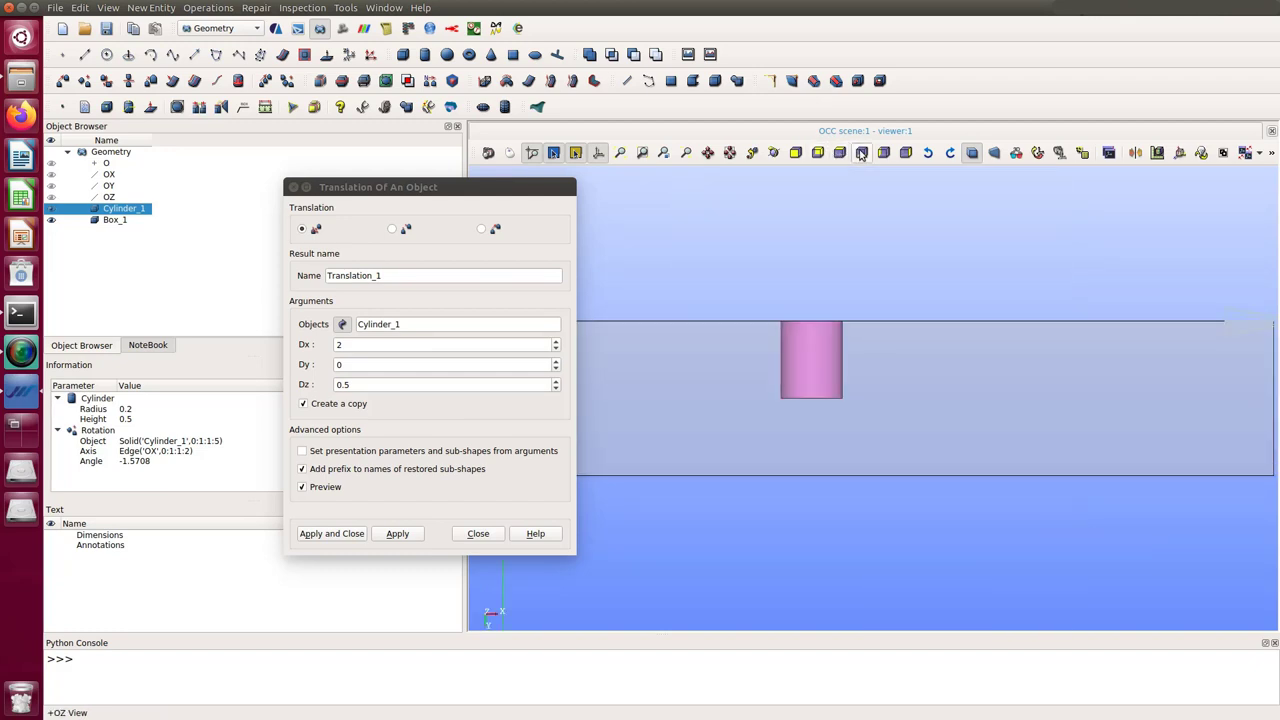
{"action": "left_click", "coordinate": [883, 153]}
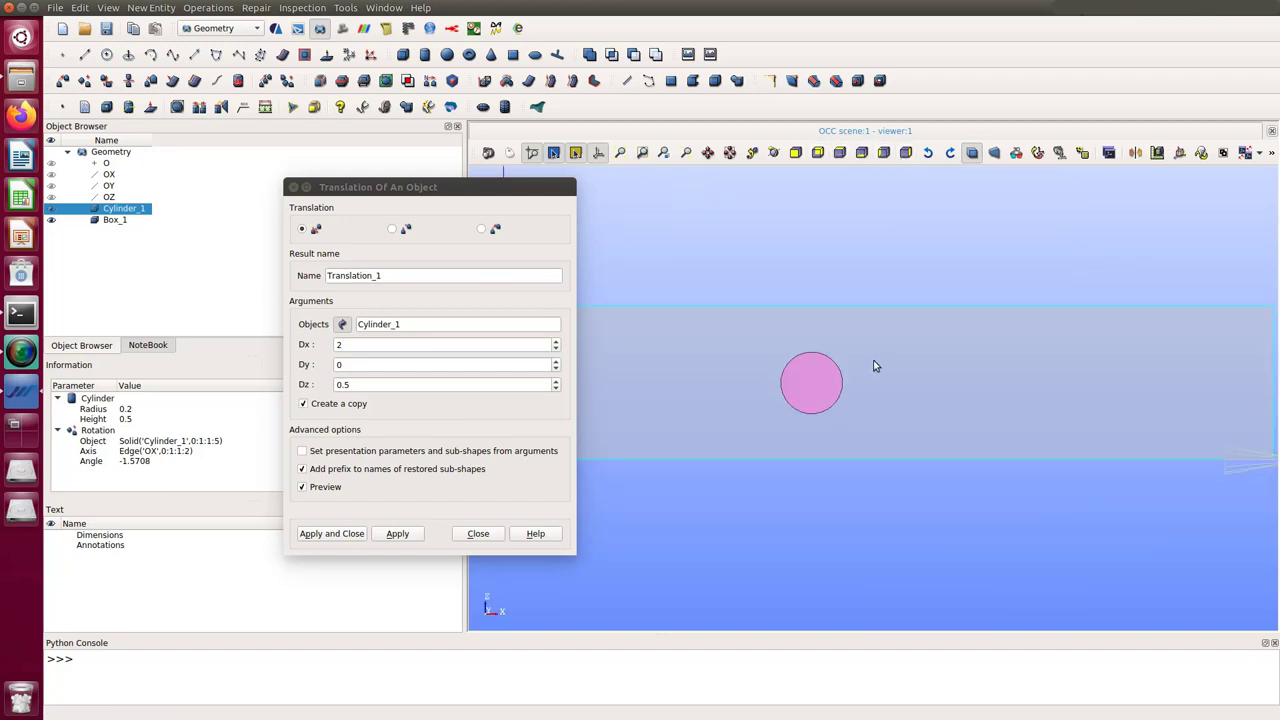
{"action": "scroll", "coordinate": [848, 388], "scroll_direction": "down", "scroll_amount": 2}
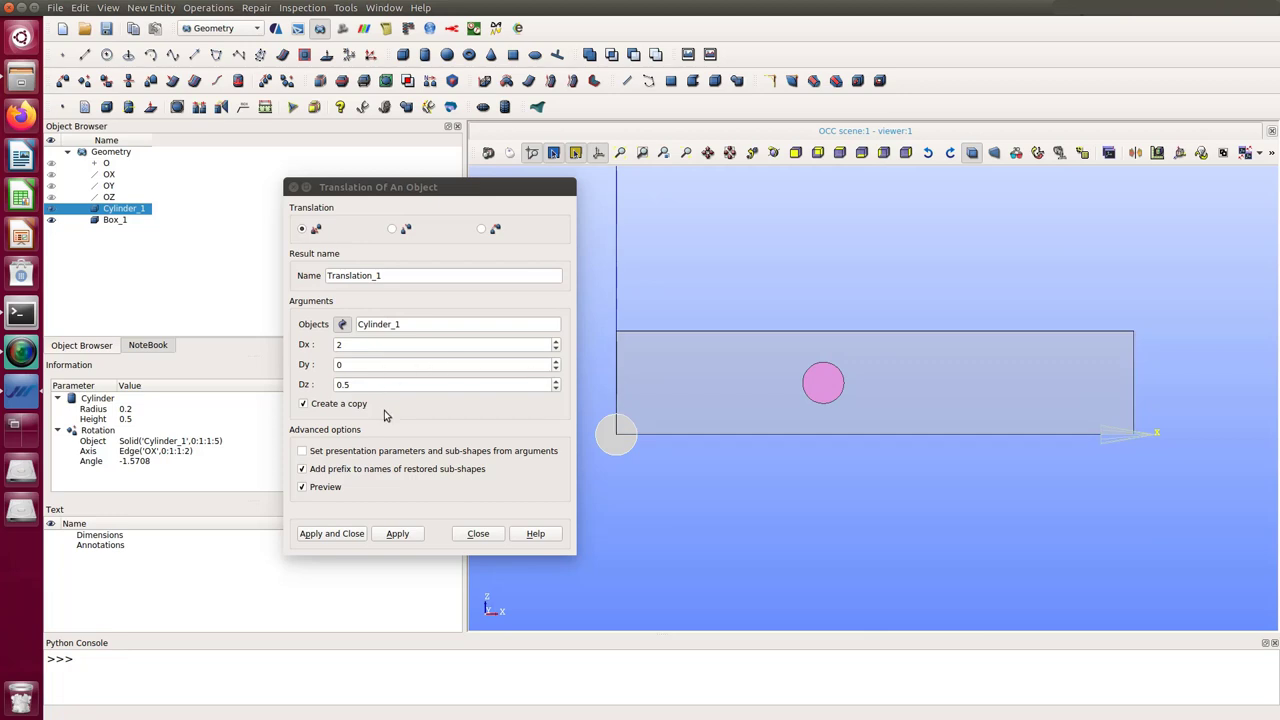
{"action": "left_click", "coordinate": [303, 403]}
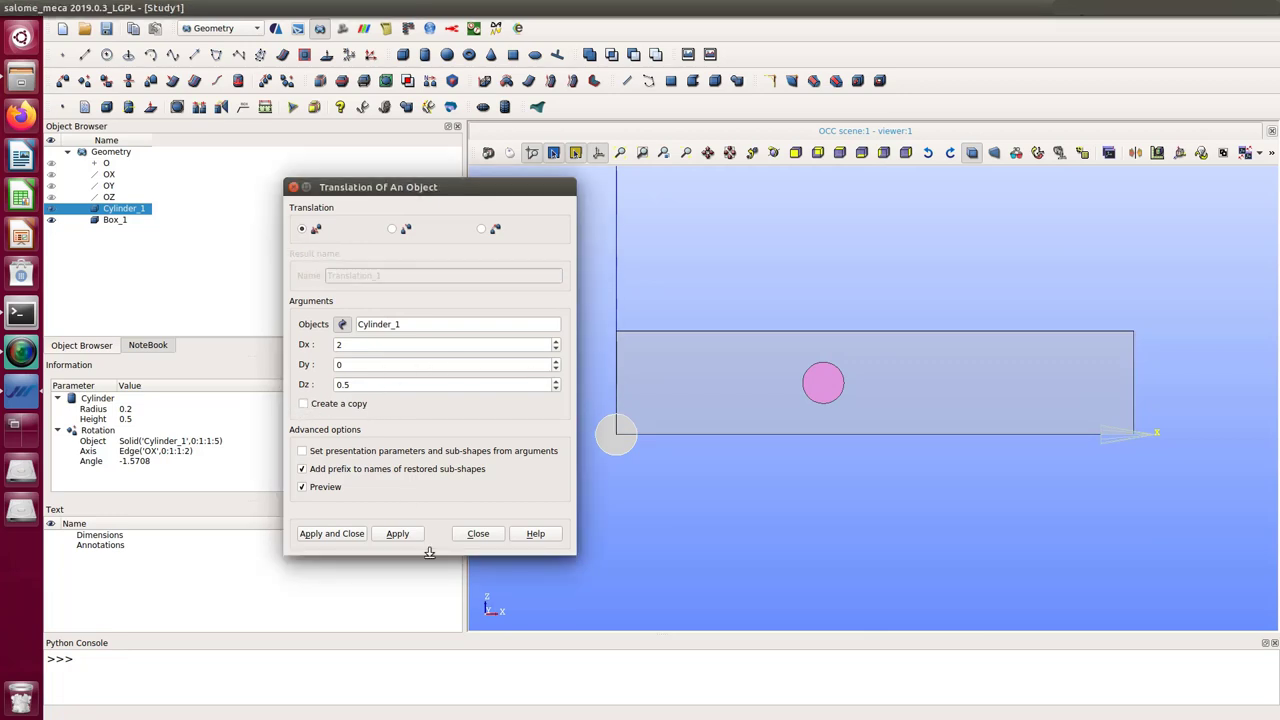
{"action": "left_click", "coordinate": [331, 533]}
{"action": "right_click_drag", "start_coordinate": [869, 517], "coordinate": [811, 423], "text": "ctrl"}
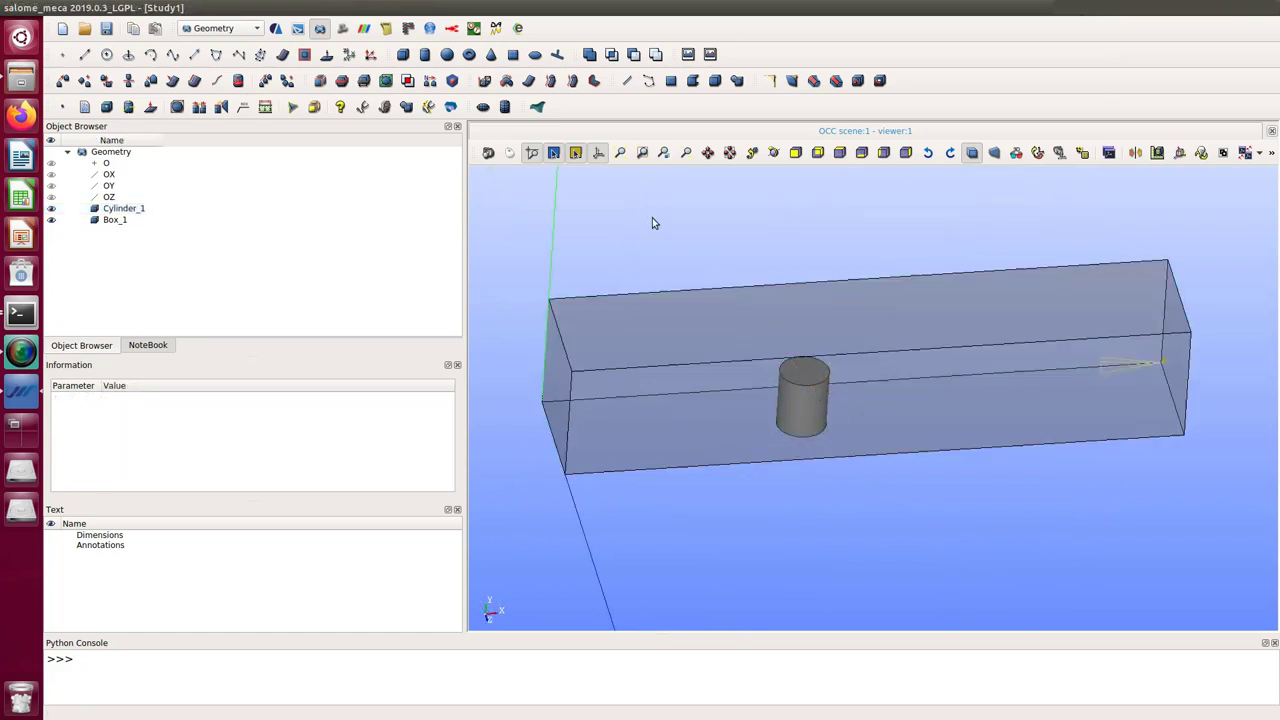
Export Cylinder_1 in STL format as cylinder.stl into the OpenFOAM run folder
{"action": "left_click", "coordinate": [140, 208]}
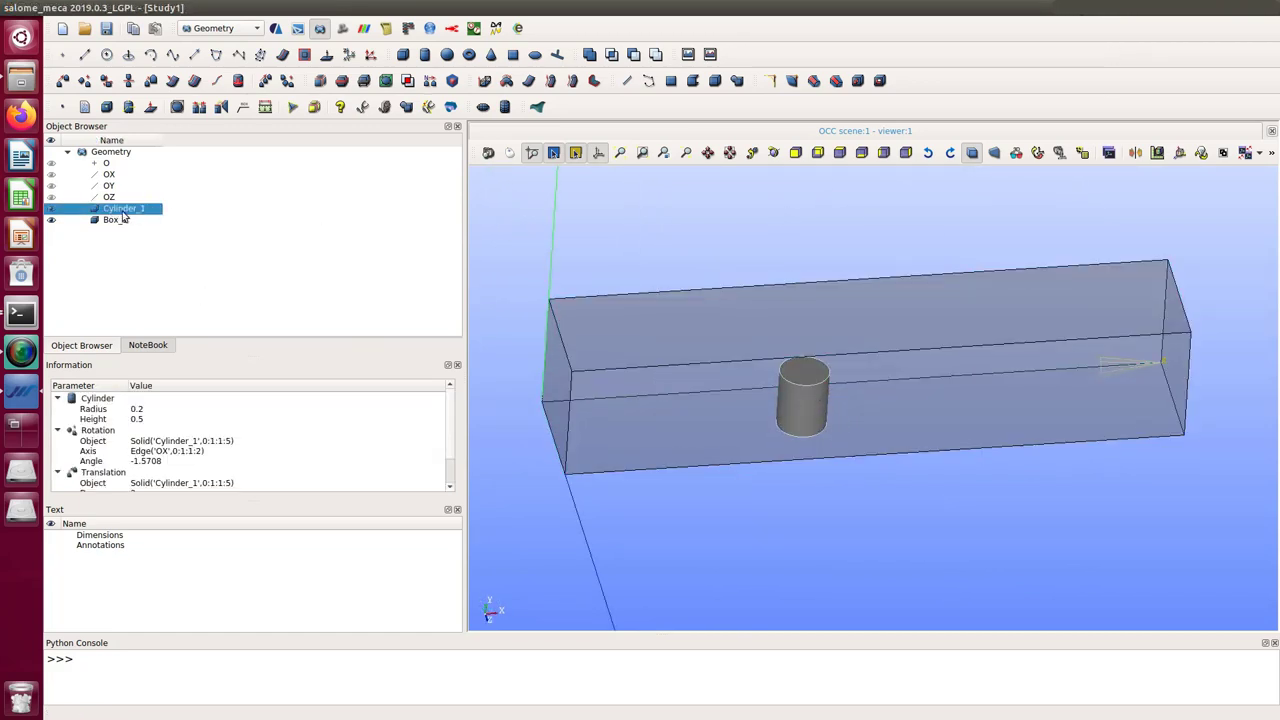
{"action": "left_click", "coordinate": [55, 7]}
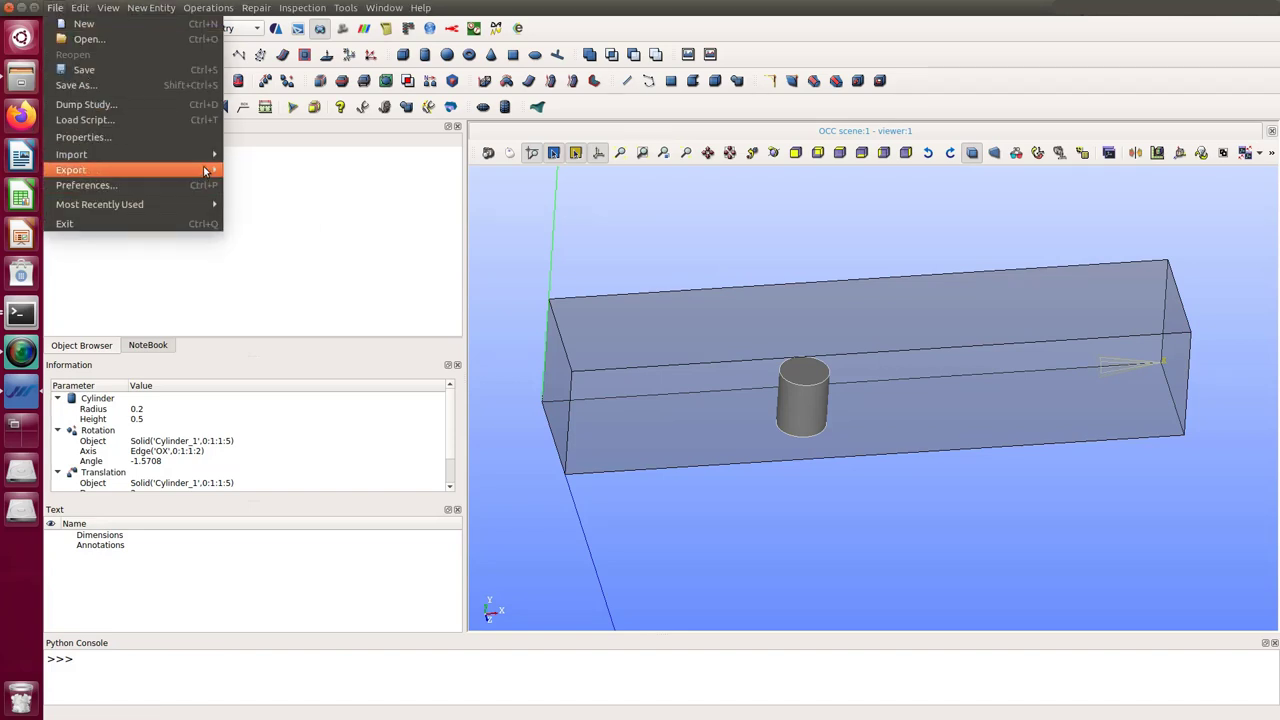
{"action": "mouse_move", "coordinate": [206, 160]}
{"action": "left_click", "coordinate": [245, 214]}
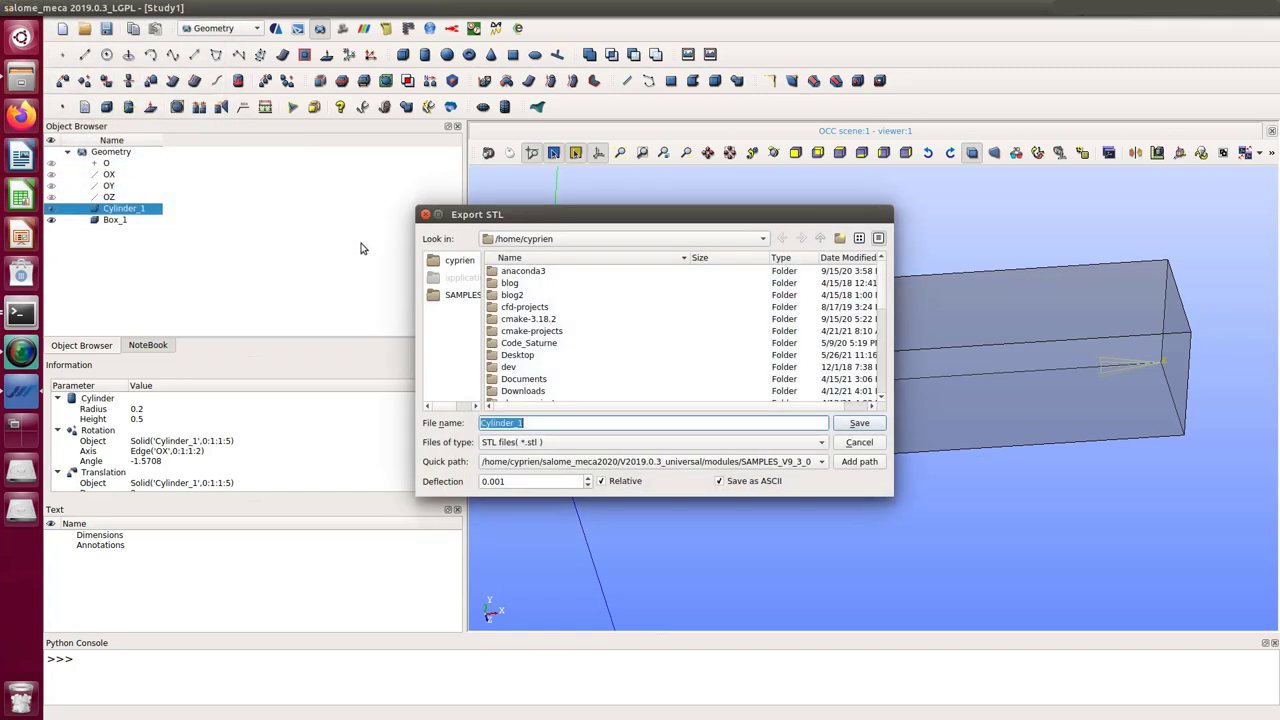
{"action": "left_click", "coordinate": [460, 296]}
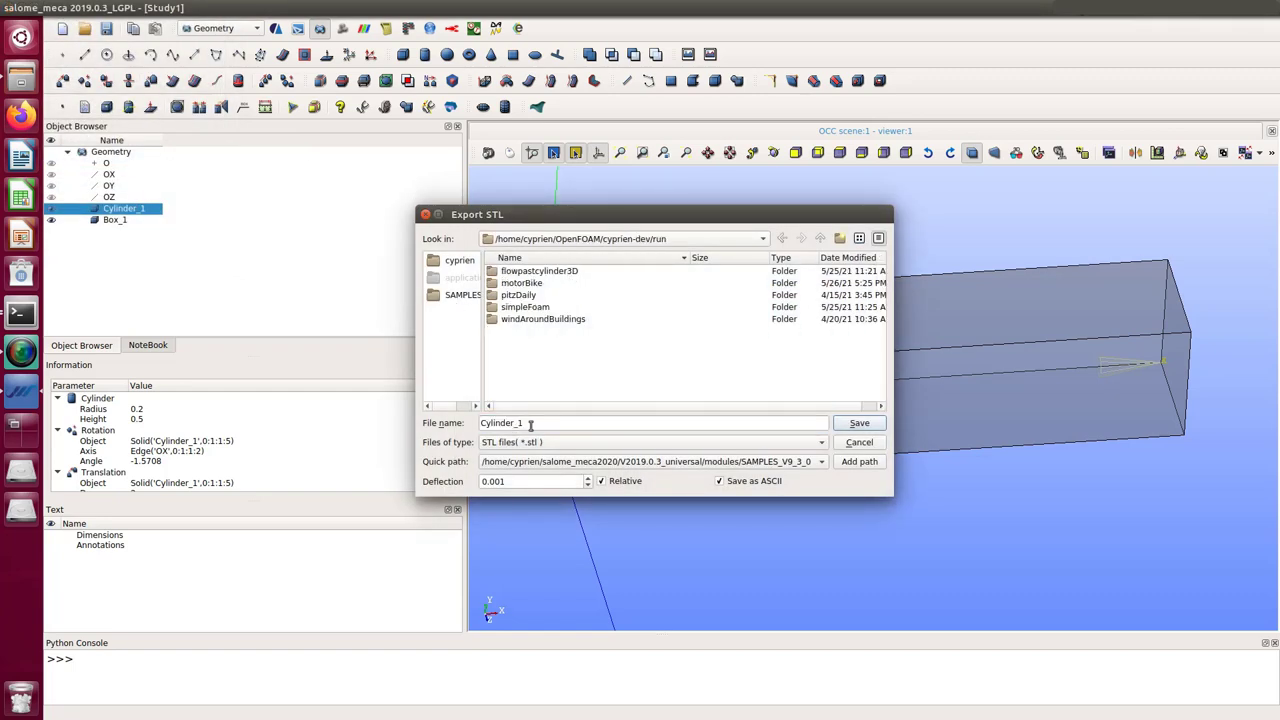
{"action": "double_click", "coordinate": [484, 423]}
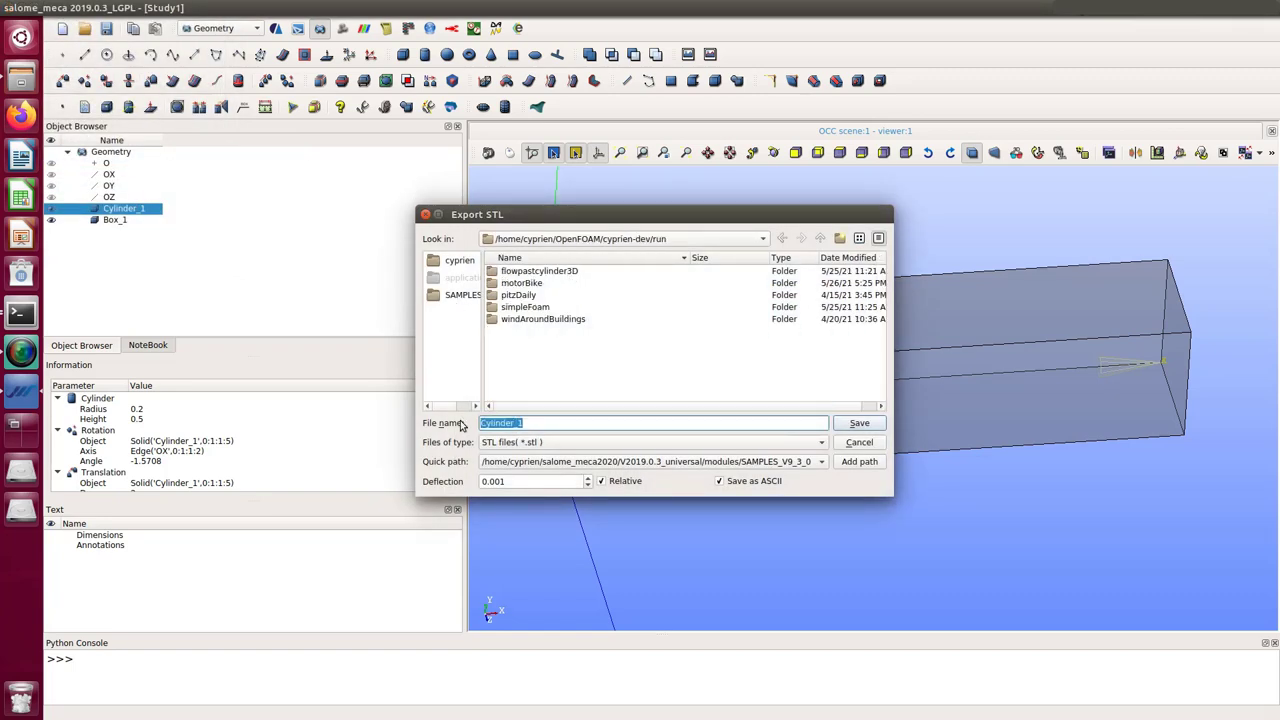
{"action": "type", "text": "cy"}
{"action": "left_click", "coordinate": [862, 426]}
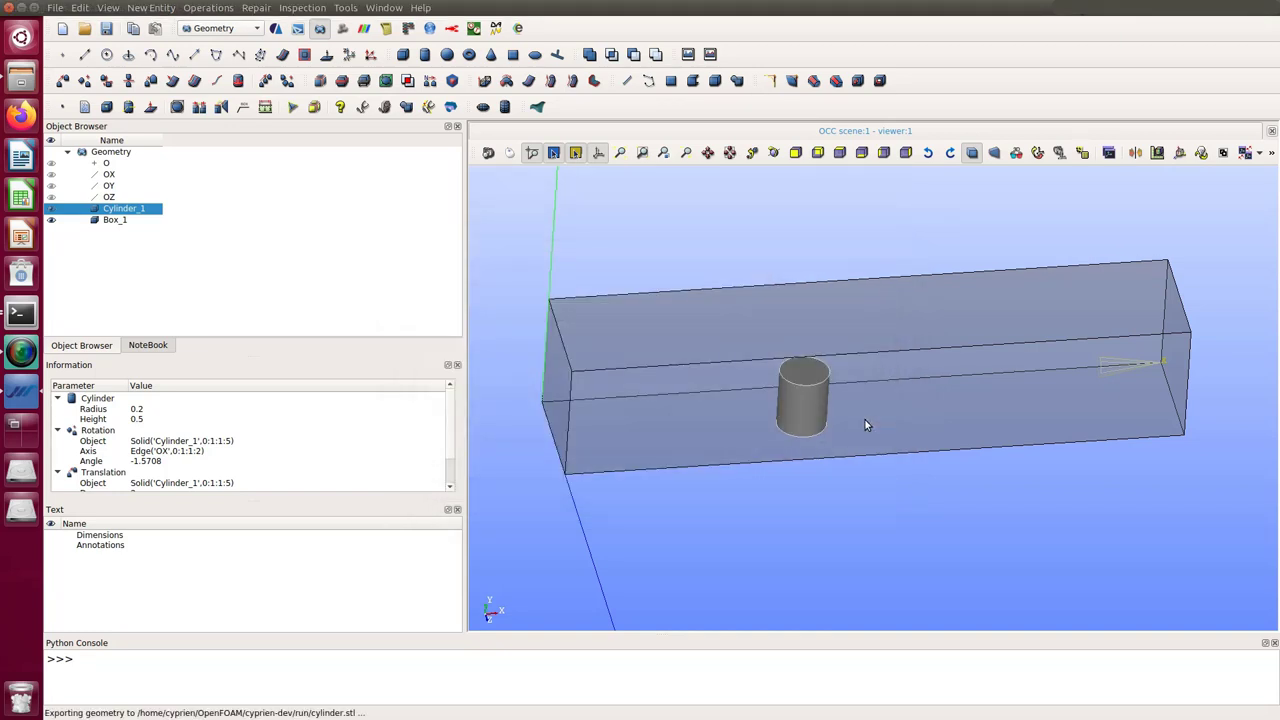
Switch to the file manager and terminal to replace the run folder's motorBike case with a fresh copy of the simpleFoam motorBike tutorial
{"action": "left_click", "coordinate": [21, 7]}
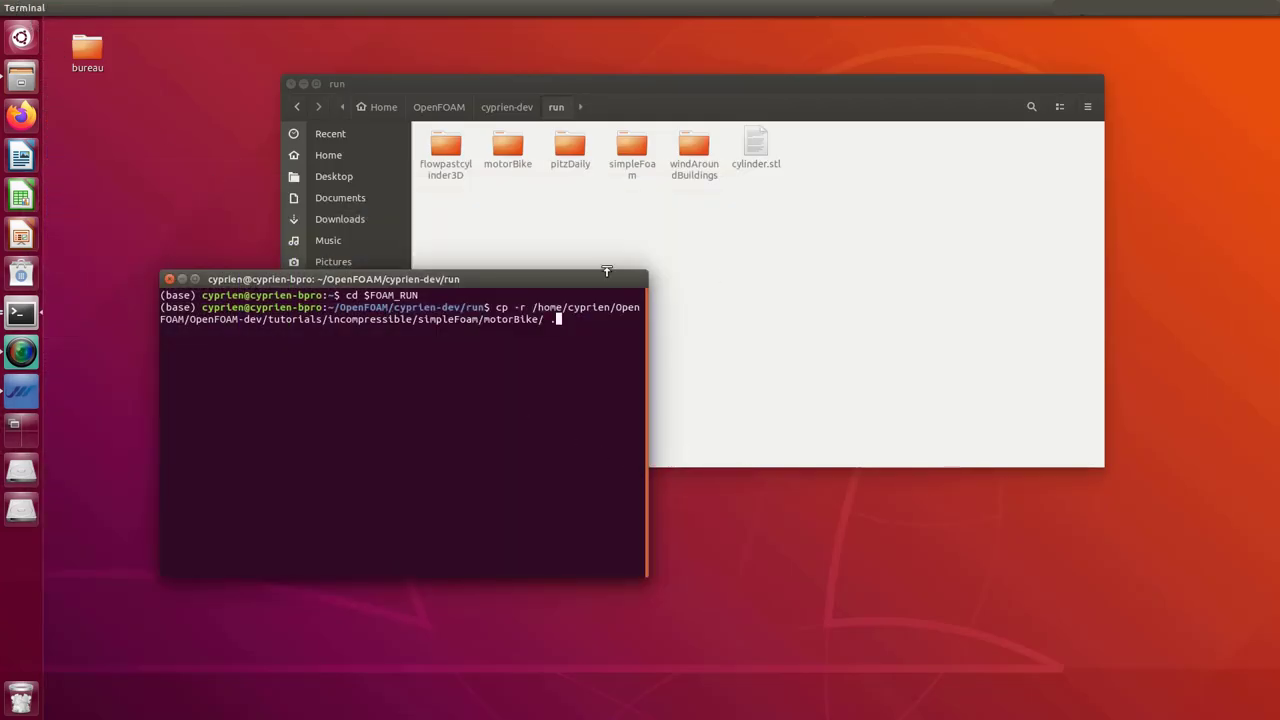
{"action": "left_click", "coordinate": [538, 193]}
{"action": "left_click", "coordinate": [507, 150]}
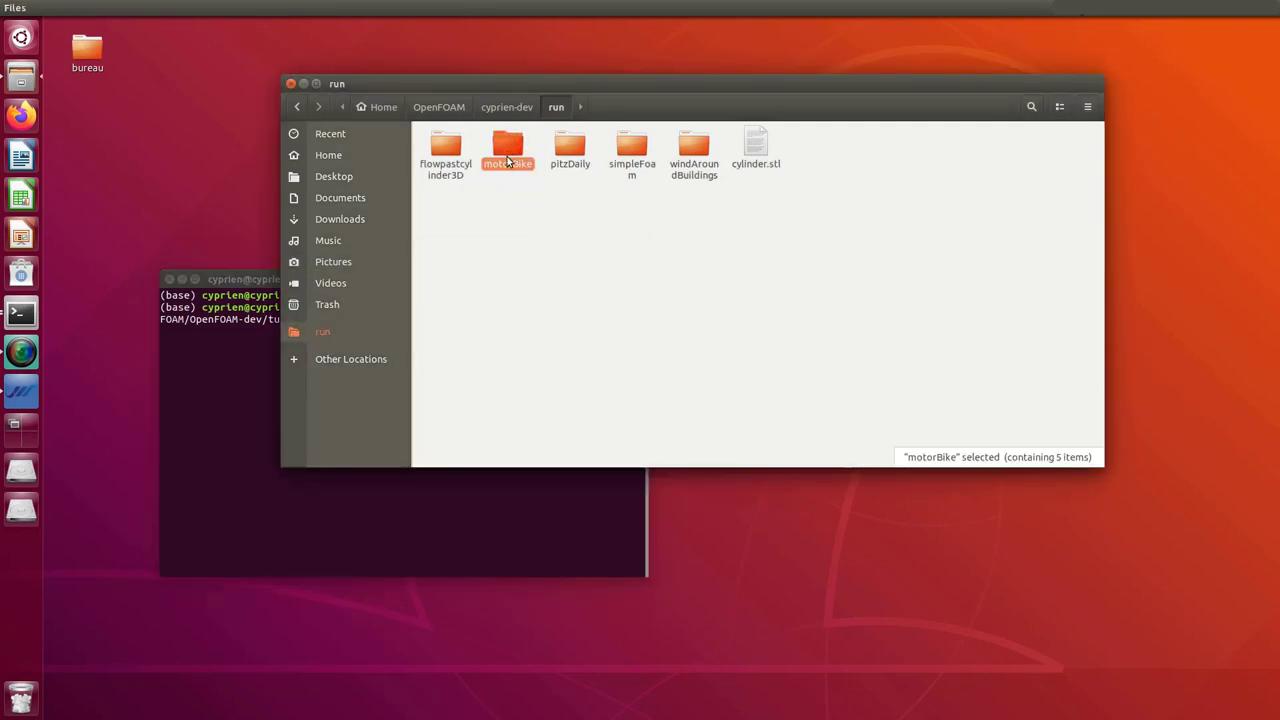
{"action": "key", "text": "Delete"}
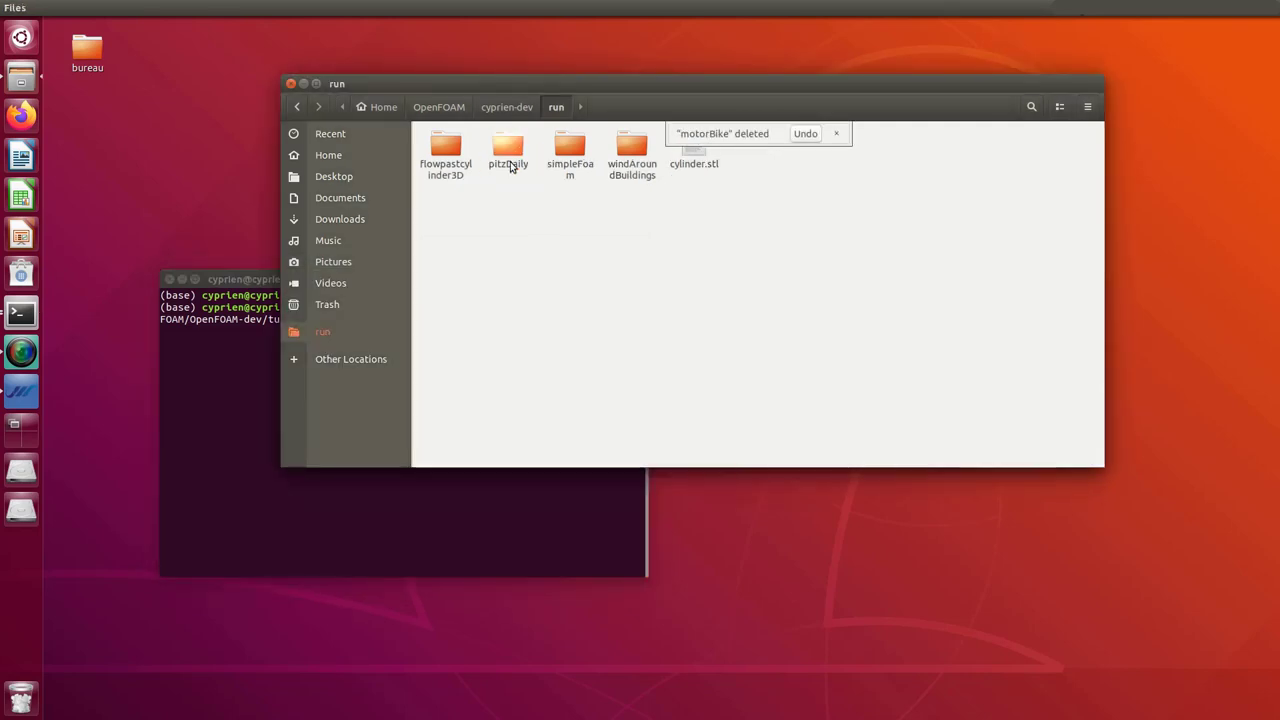
{"action": "left_click", "coordinate": [273, 288]}
{"action": "key", "text": "Return"}
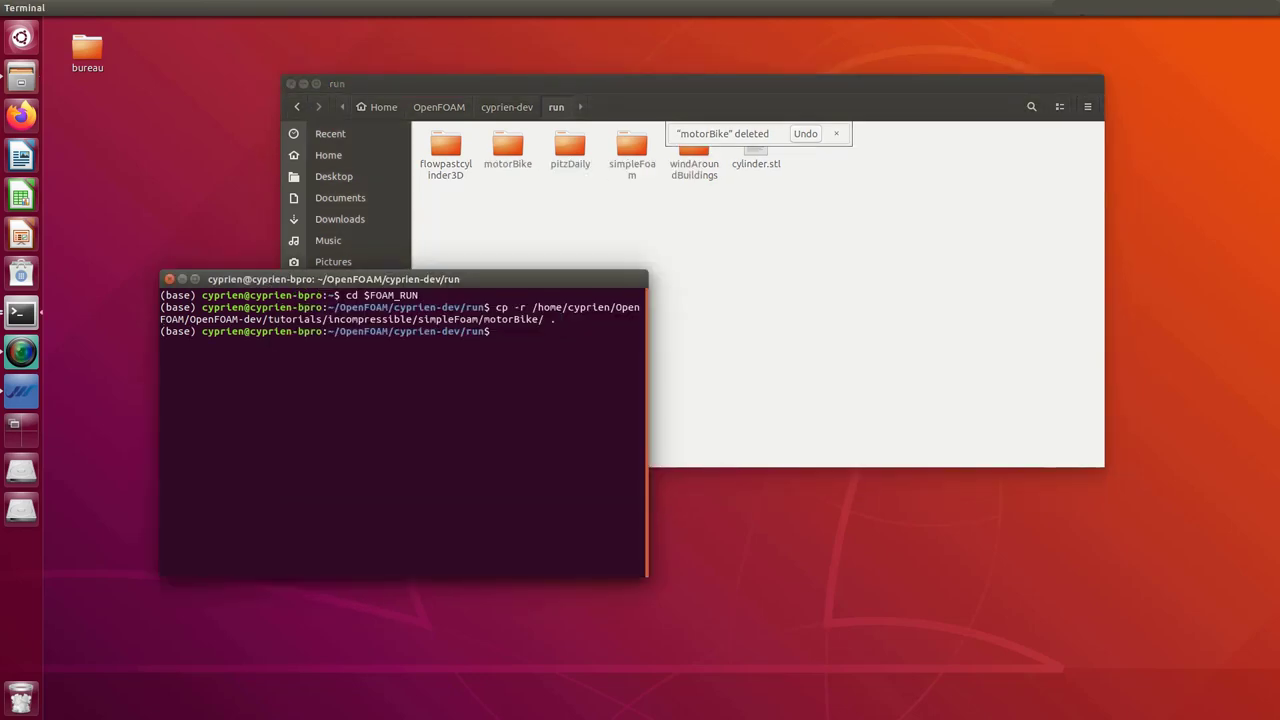
Move cylinder.stl from the run folder into the motorBike case folder and open that folder
{"action": "left_click", "coordinate": [521, 214]}
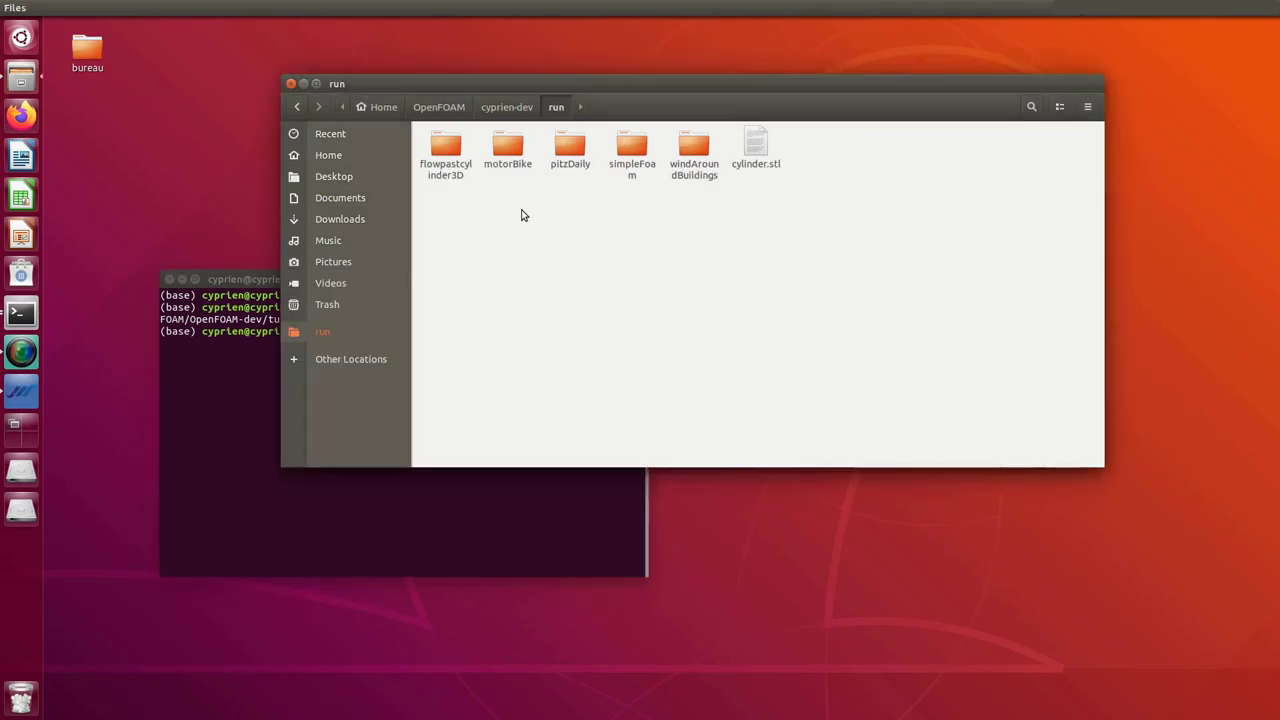
{"action": "left_click_drag", "start_coordinate": [760, 145], "coordinate": [508, 160]}
{"action": "double_click", "coordinate": [507, 150]}
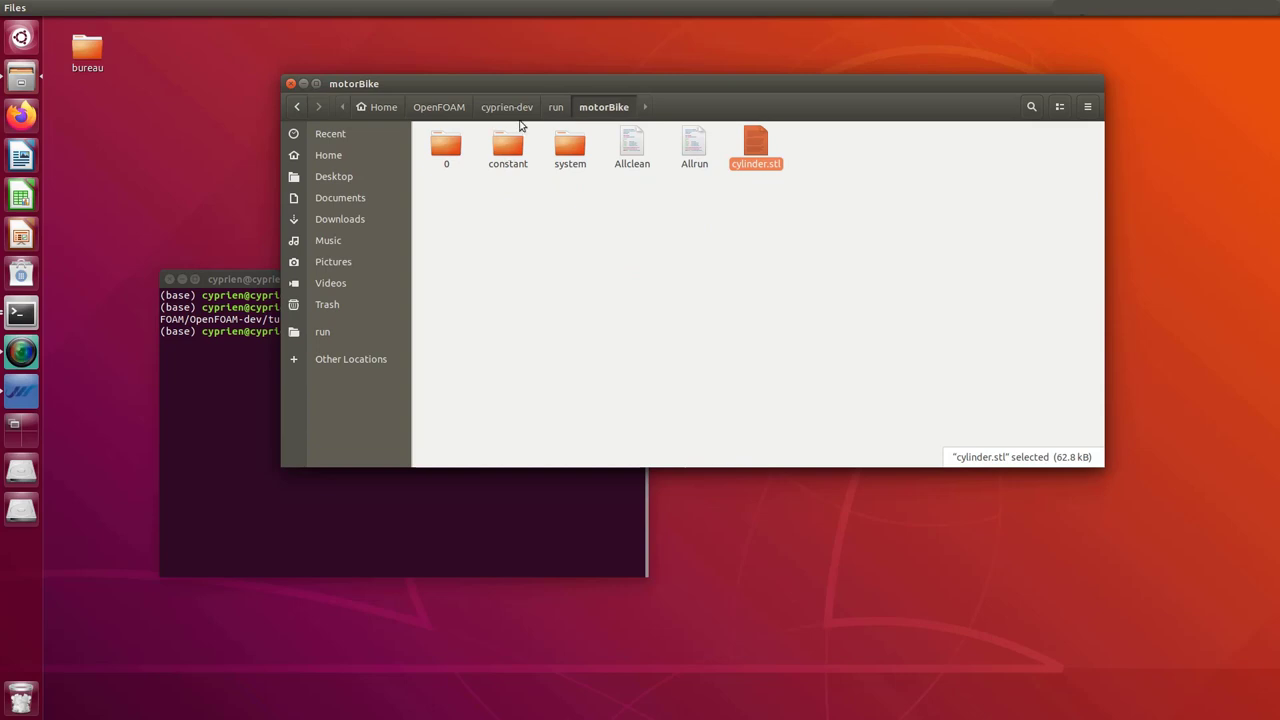
Return to the run folder and rename the motorBike case folder as cylinderFlow
{"action": "left_click", "coordinate": [556, 107]}
{"action": "right_click", "coordinate": [504, 172]}
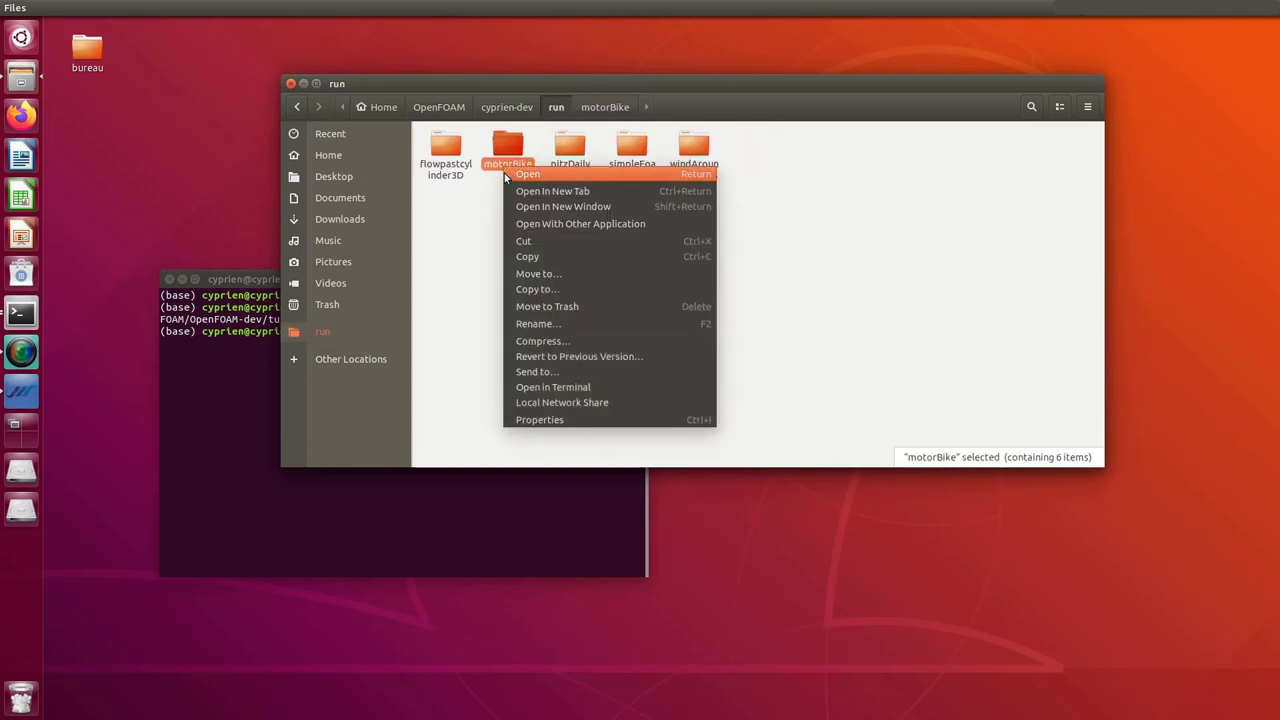
{"action": "left_click", "coordinate": [558, 323]}
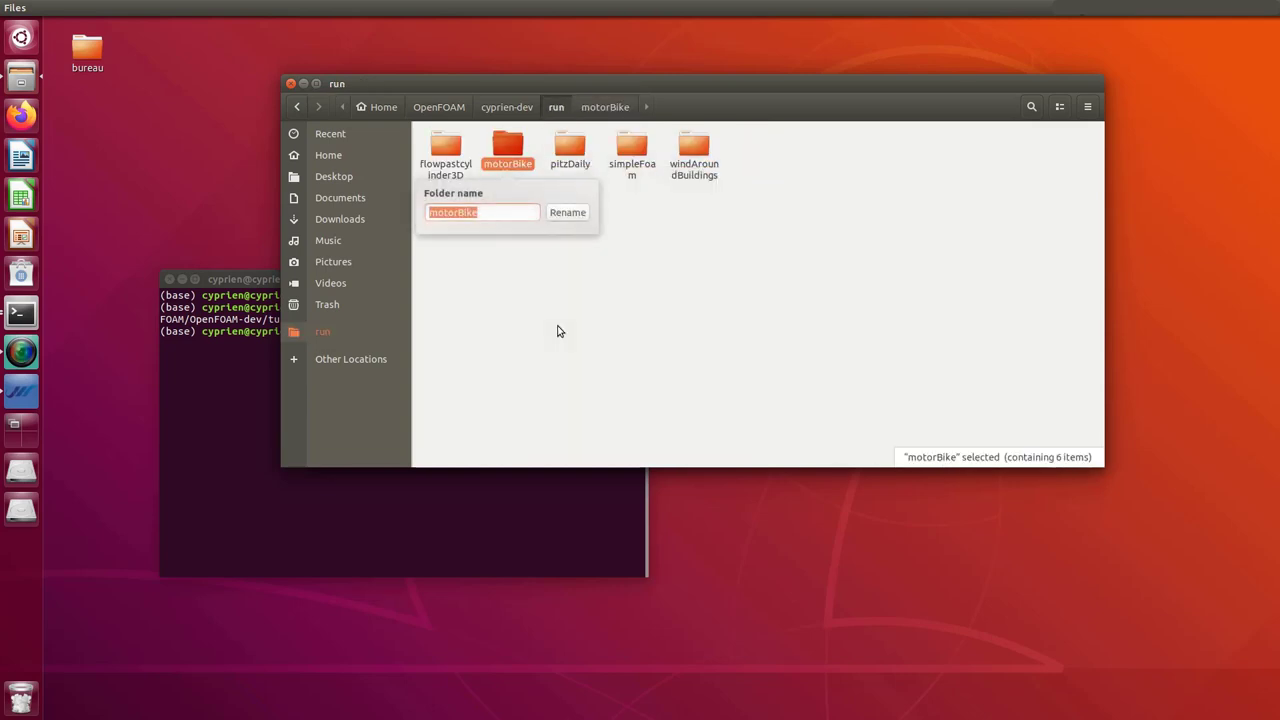
{"action": "type", "text": "cylinderF"}
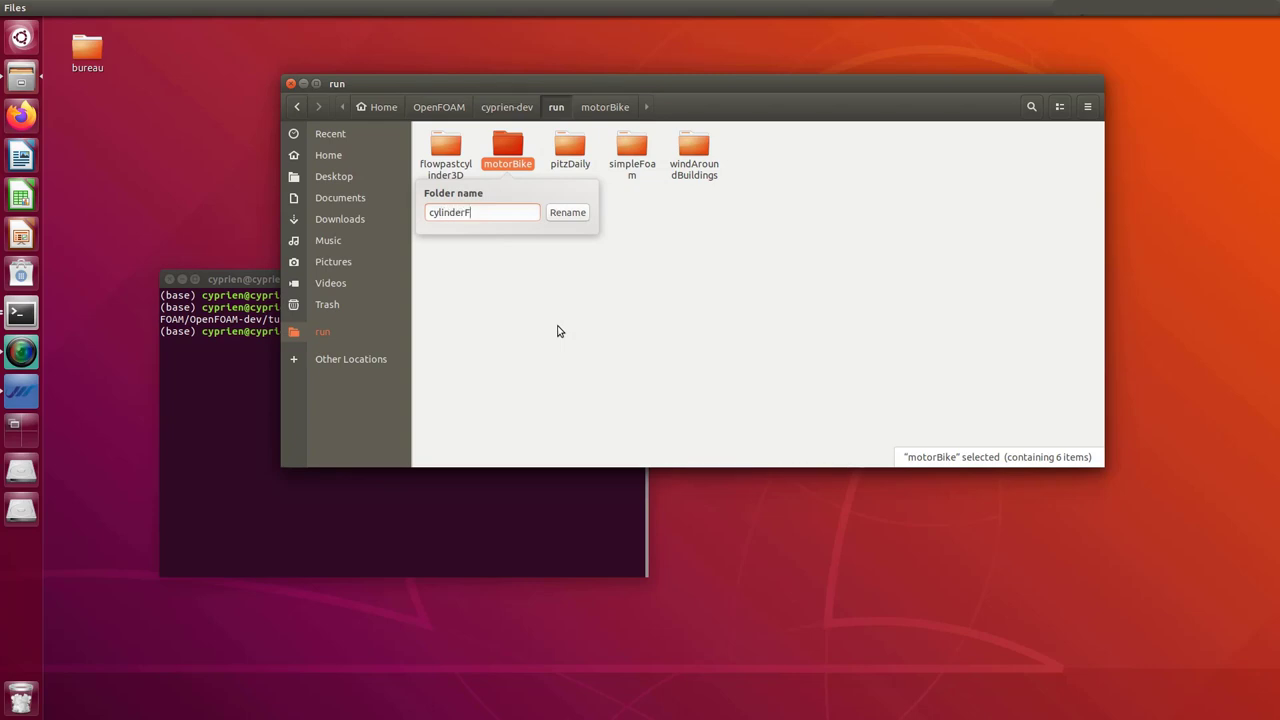
{"action": "type", "text": "low"}
{"action": "key", "text": "Return"}
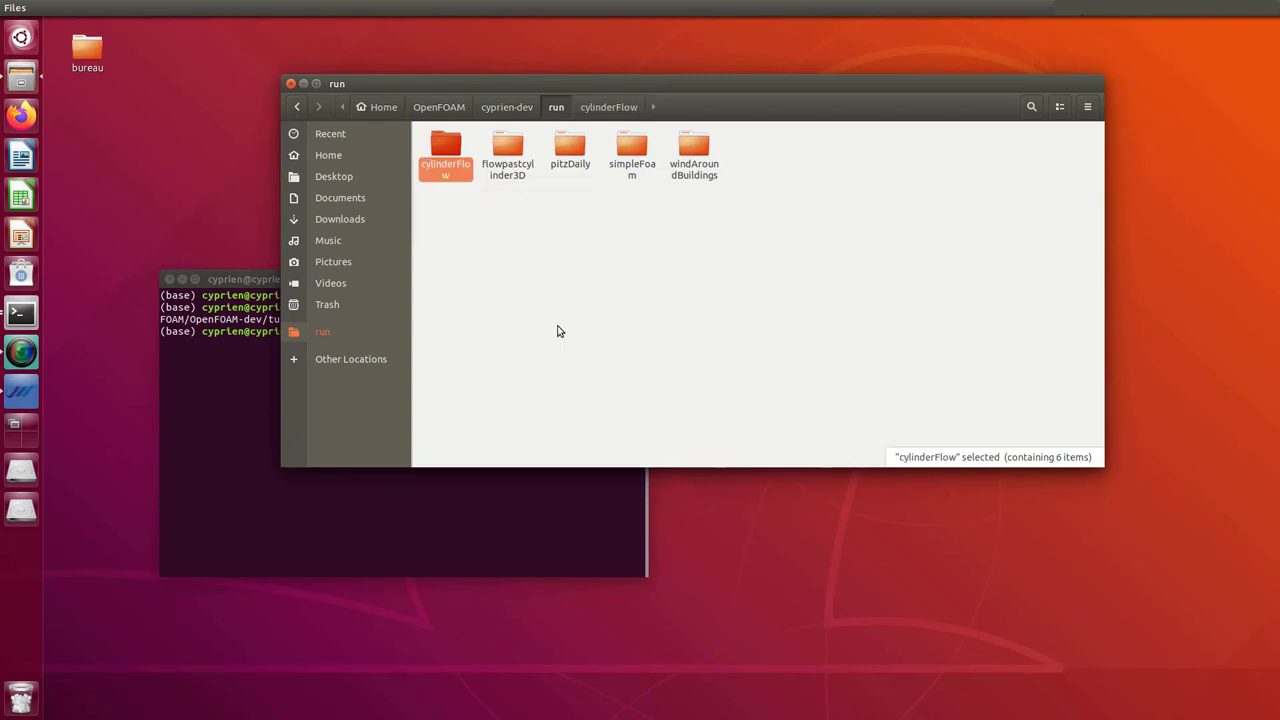
Move cylinder.stl from the cylinderFlow case folder into its constant/geometry folder
{"action": "double_click", "coordinate": [447, 150]}
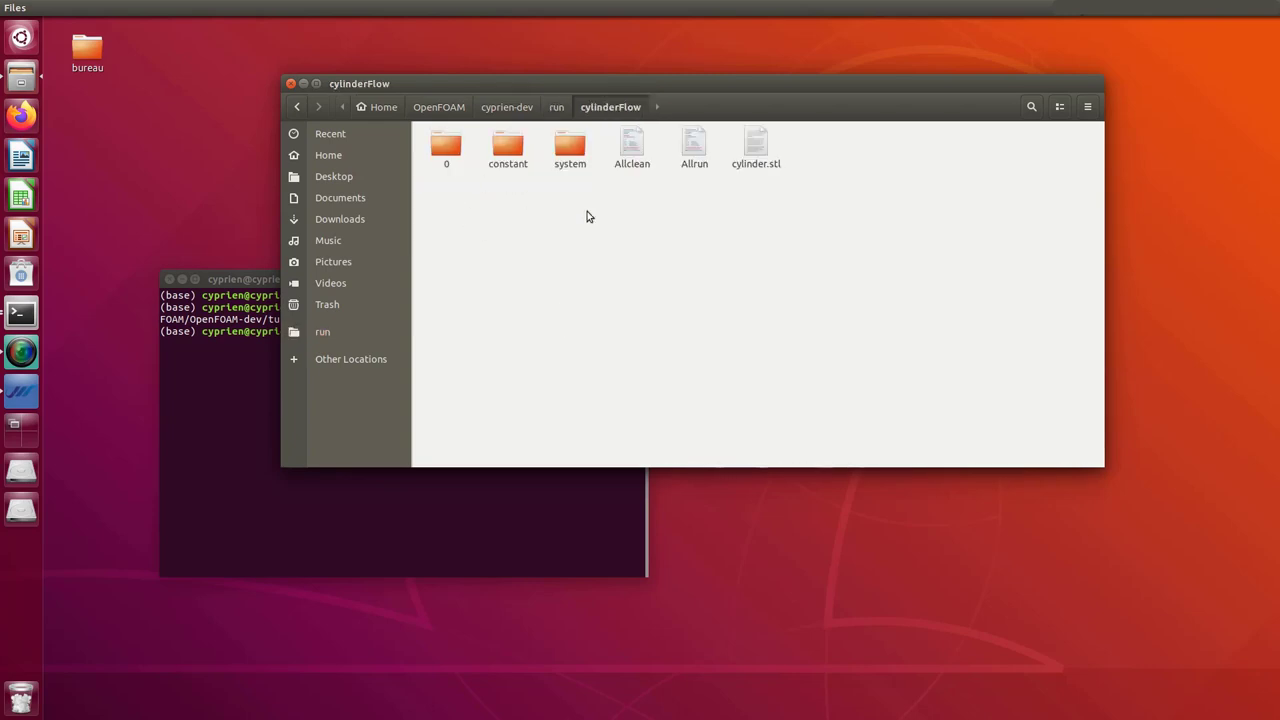
{"action": "left_click_drag", "start_coordinate": [755, 148], "coordinate": [452, 152]}
{"action": "double_click", "coordinate": [511, 150]}
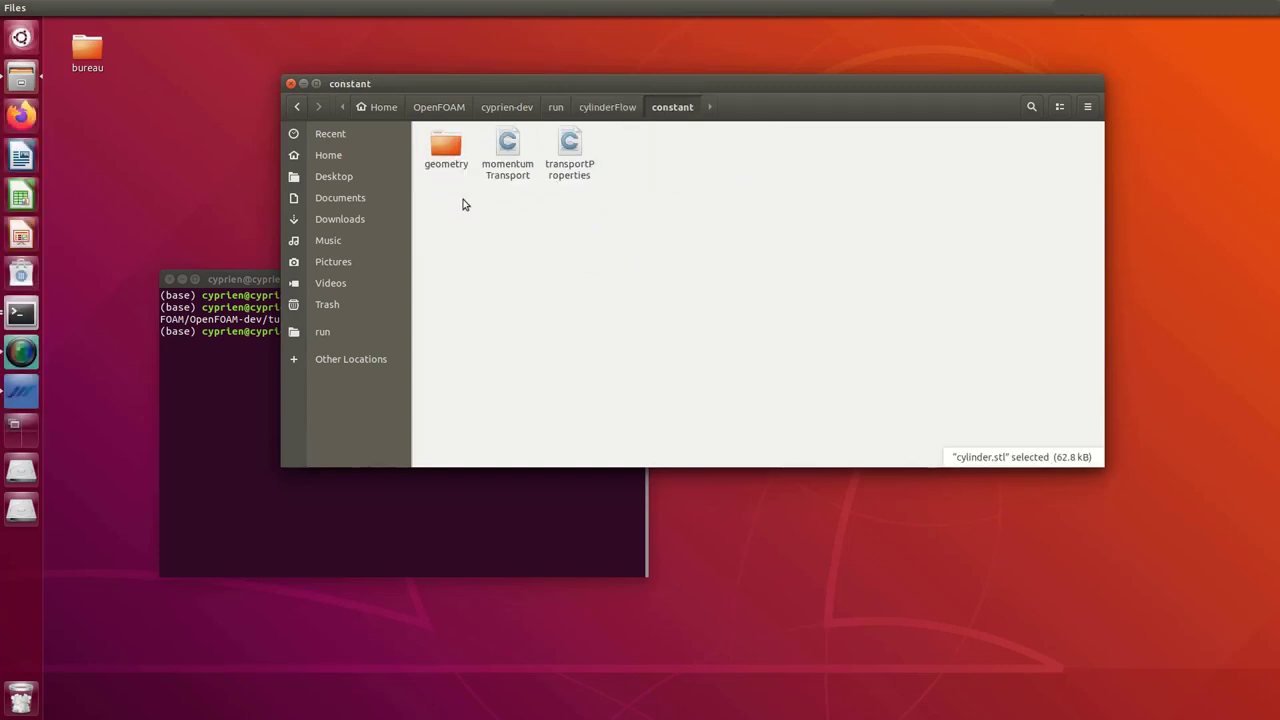
Open surfaceFeaturesDict in the case's system folder, set its surfaces entry to "cylinder.stl", and copy that file name
{"action": "left_click", "coordinate": [610, 108]}
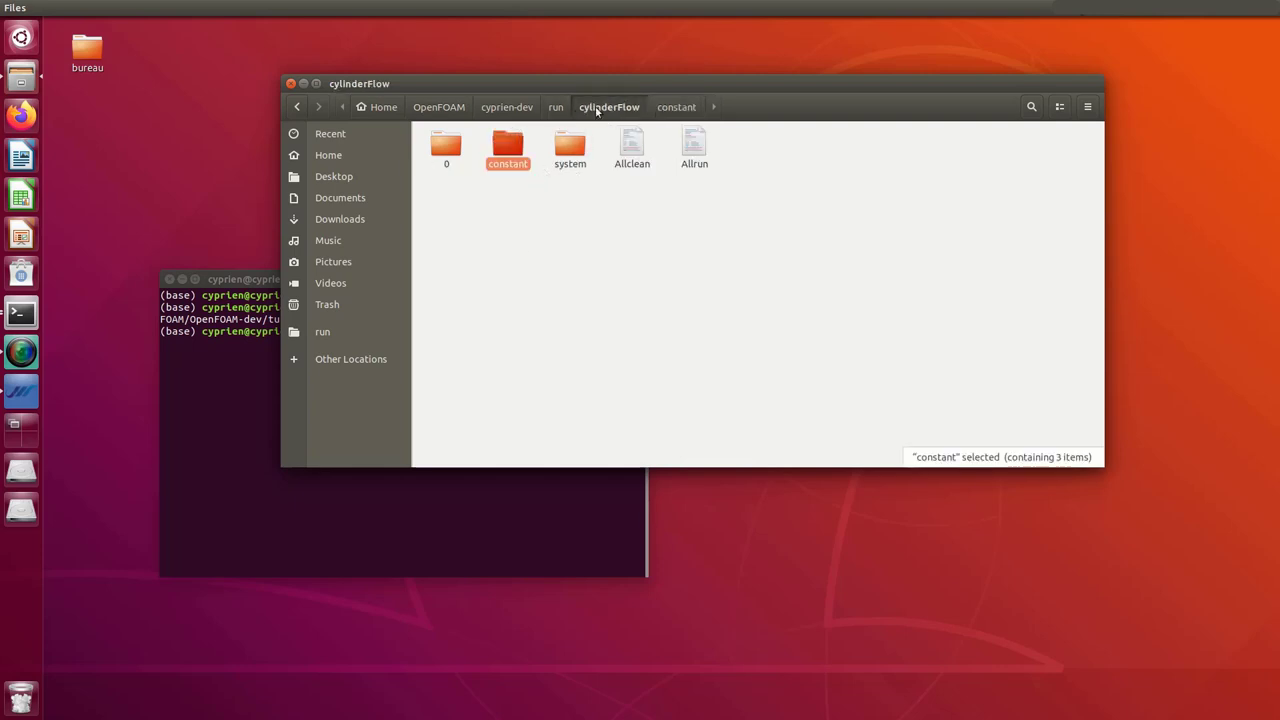
{"action": "double_click", "coordinate": [563, 147]}
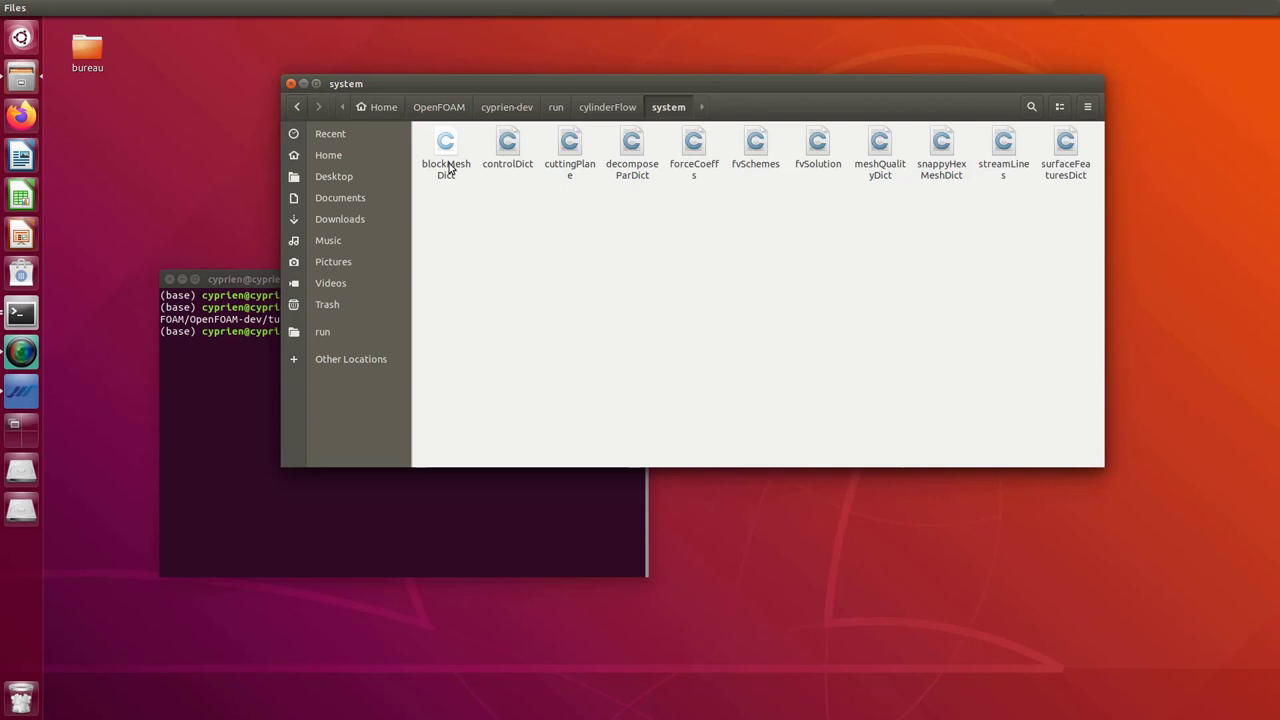
{"action": "double_click", "coordinate": [1066, 146]}
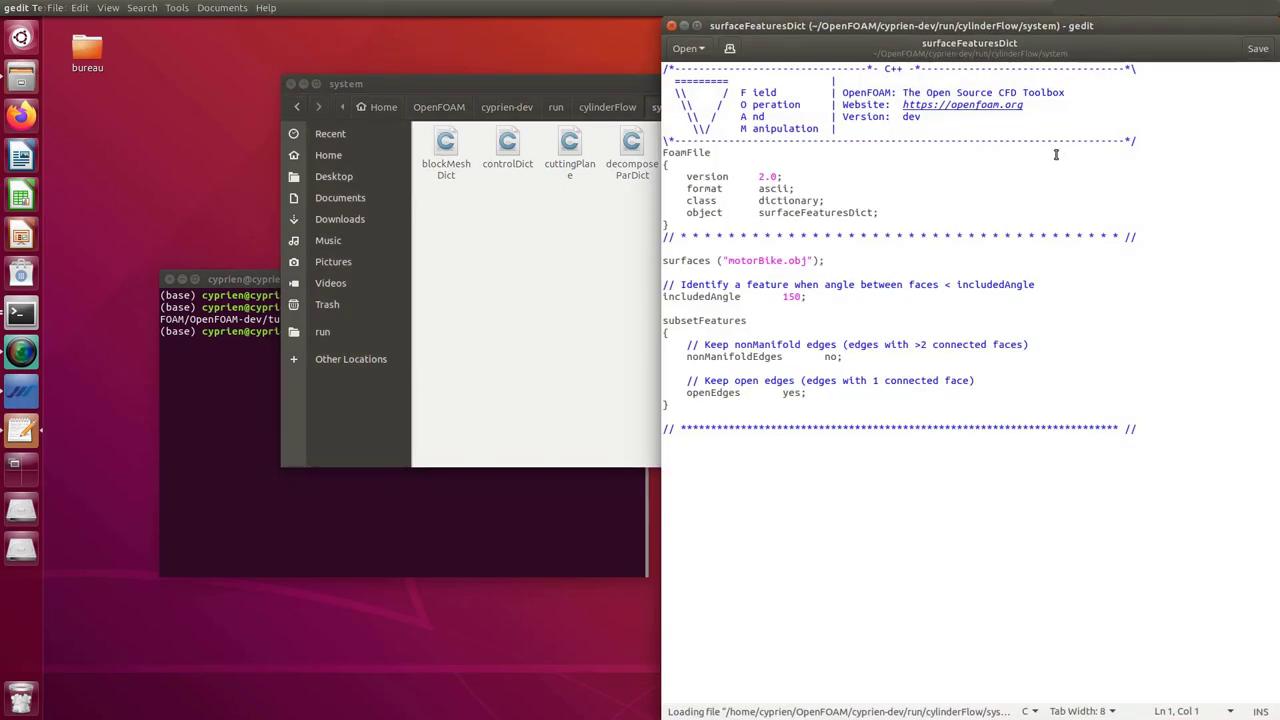
{"action": "double_click", "coordinate": [797, 260]}
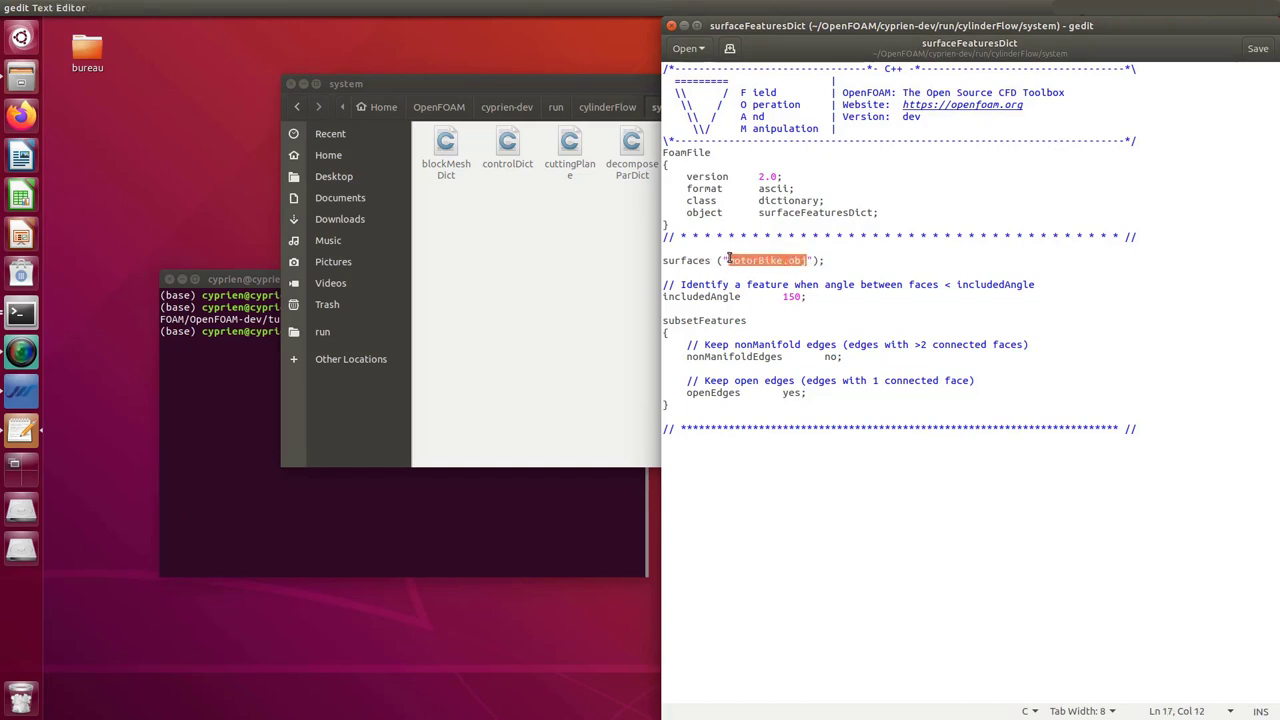
{"action": "type", "text": "cyl"}
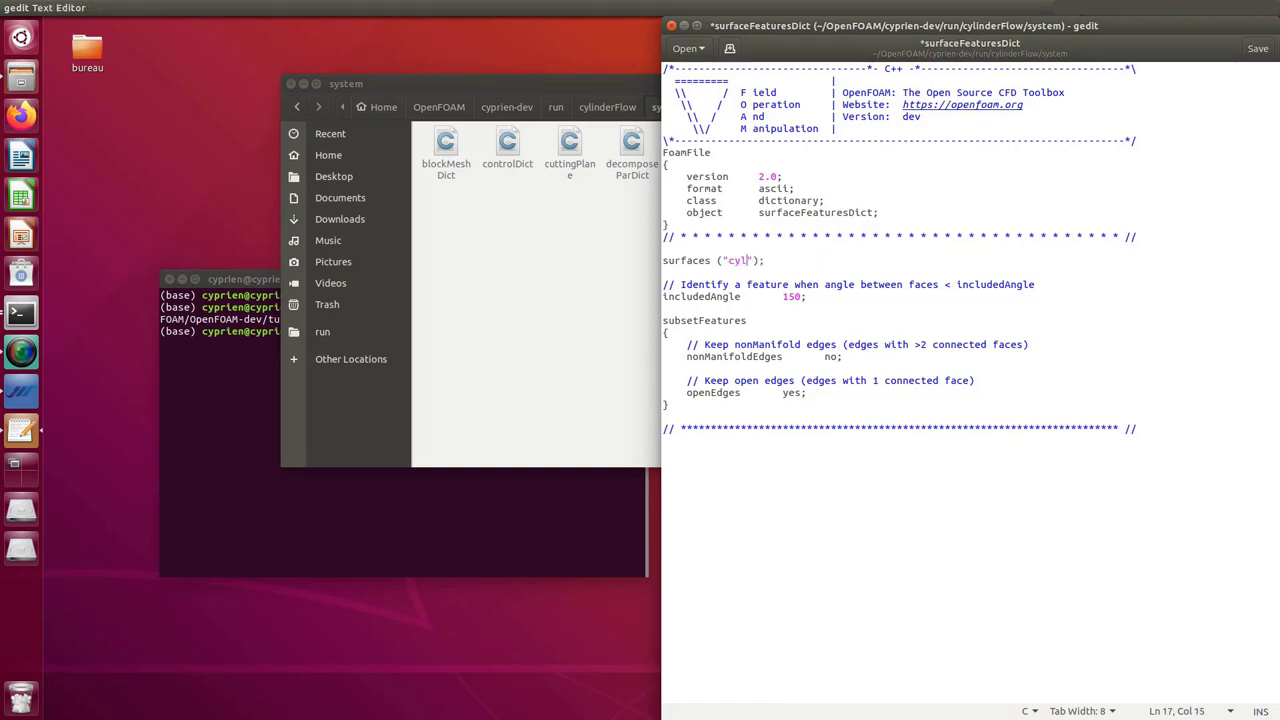
{"action": "type", "text": "inder.stl"}
{"action": "key", "text": "shift+Left"}
{"action": "key", "text": "shift+Left"}
{"action": "key", "text": "shift+Left"}
{"action": "key", "text": "shift+Left"}
{"action": "key", "text": "shift+Left"}
{"action": "key", "text": "shift+Left"}
{"action": "key", "text": "shift+Left"}
{"action": "key", "text": "shift+Left"}
{"action": "key", "text": "shift+Left"}
{"action": "key", "text": "shift+Left"}
{"action": "key", "text": "shift+Left"}
{"action": "key", "text": "shift+Left"}
{"action": "key", "text": "ctrl+c"}
Set nonManifoldEdges to yes in surfaceFeaturesDict, then save and close the file
{"action": "left_click", "coordinate": [851, 341]}
{"action": "left_click_drag", "start_coordinate": [835, 362], "coordinate": [825, 357]}
{"action": "type", "text": "yes"}
{"action": "key", "text": "ctrl+s"}
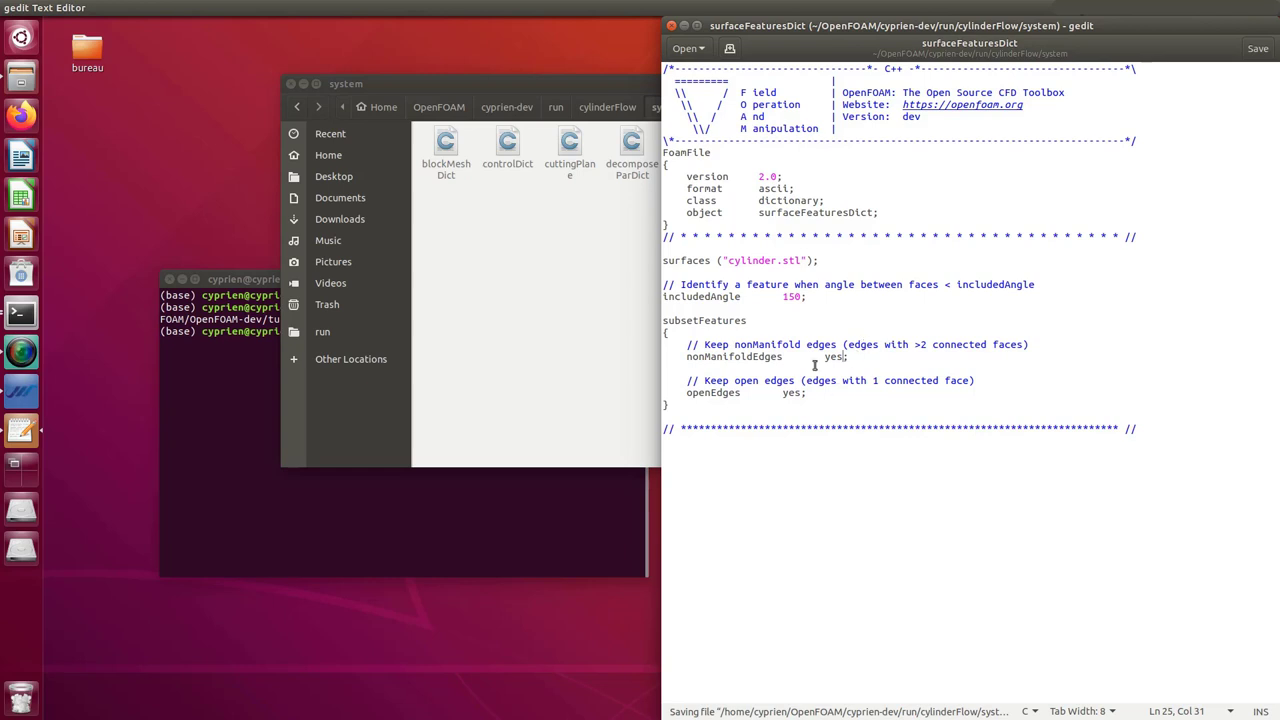
{"action": "left_click", "coordinate": [671, 25]}
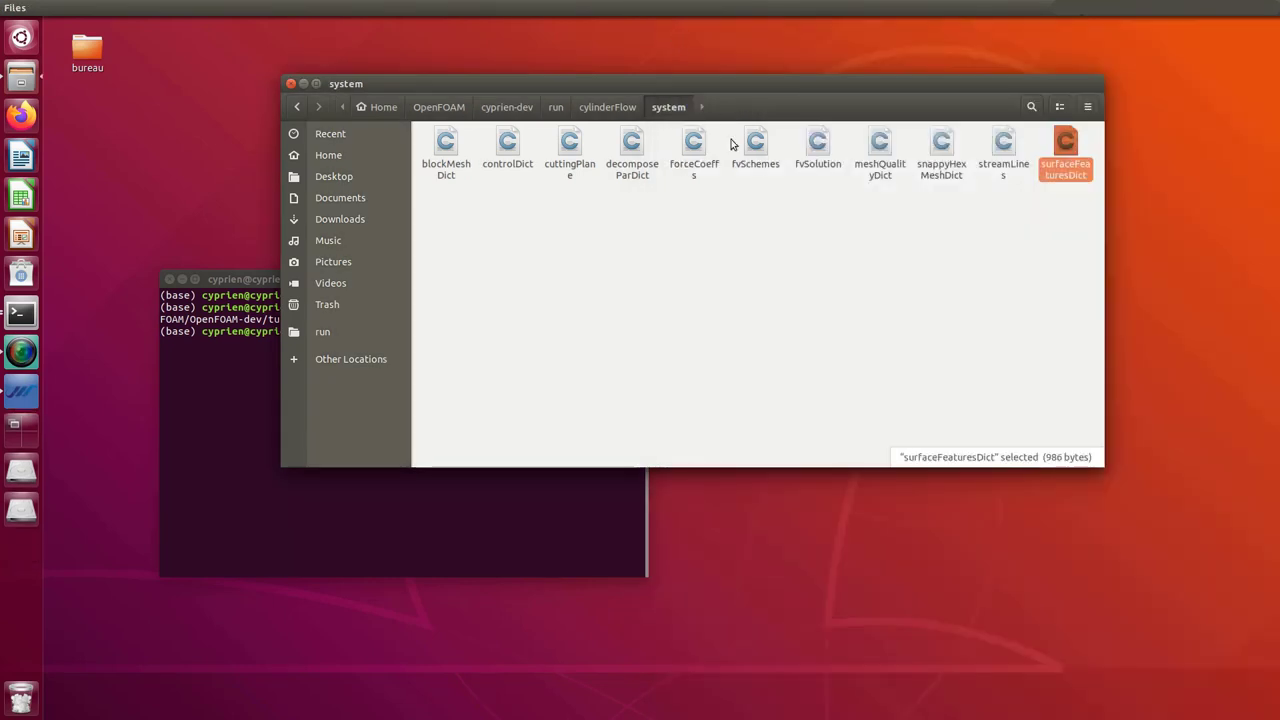
Open snappyHexMeshDict, rename the motorBike geometry entry to cylinder, set its file to "cylinder.stl", and save
{"action": "double_click", "coordinate": [942, 147]}
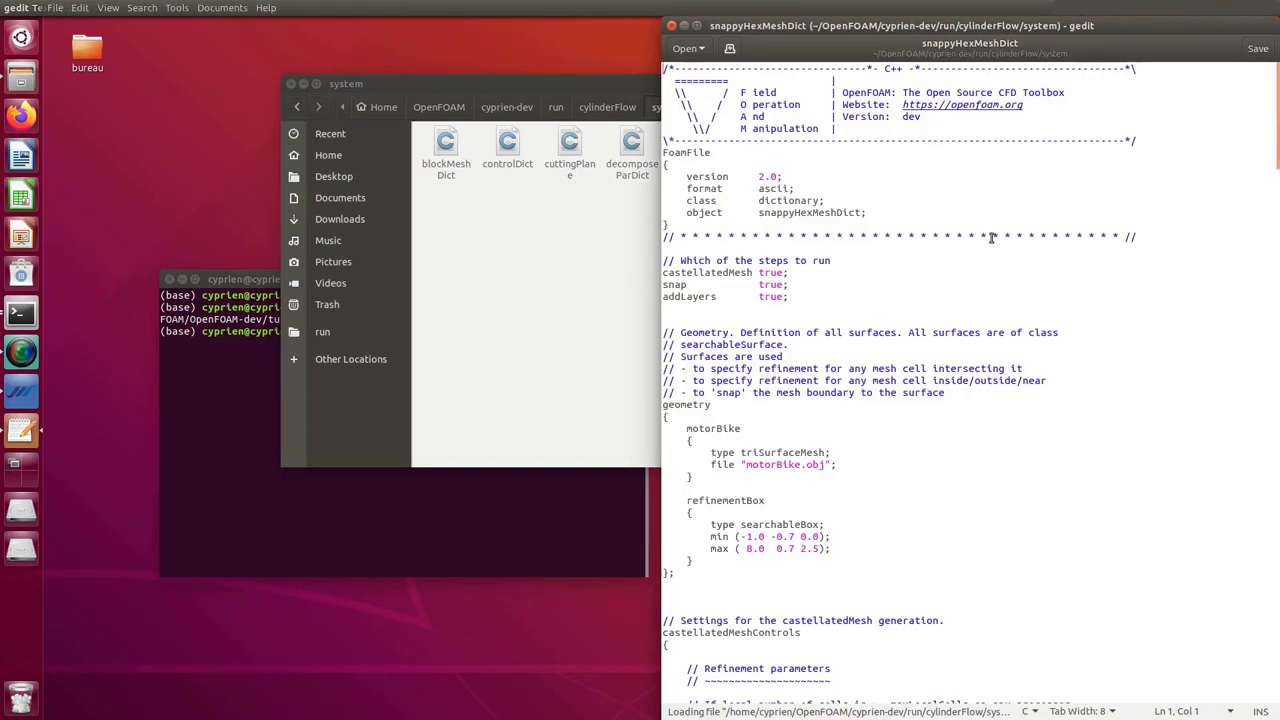
{"action": "scroll", "coordinate": [991, 237], "scroll_direction": "down", "scroll_amount": 5}
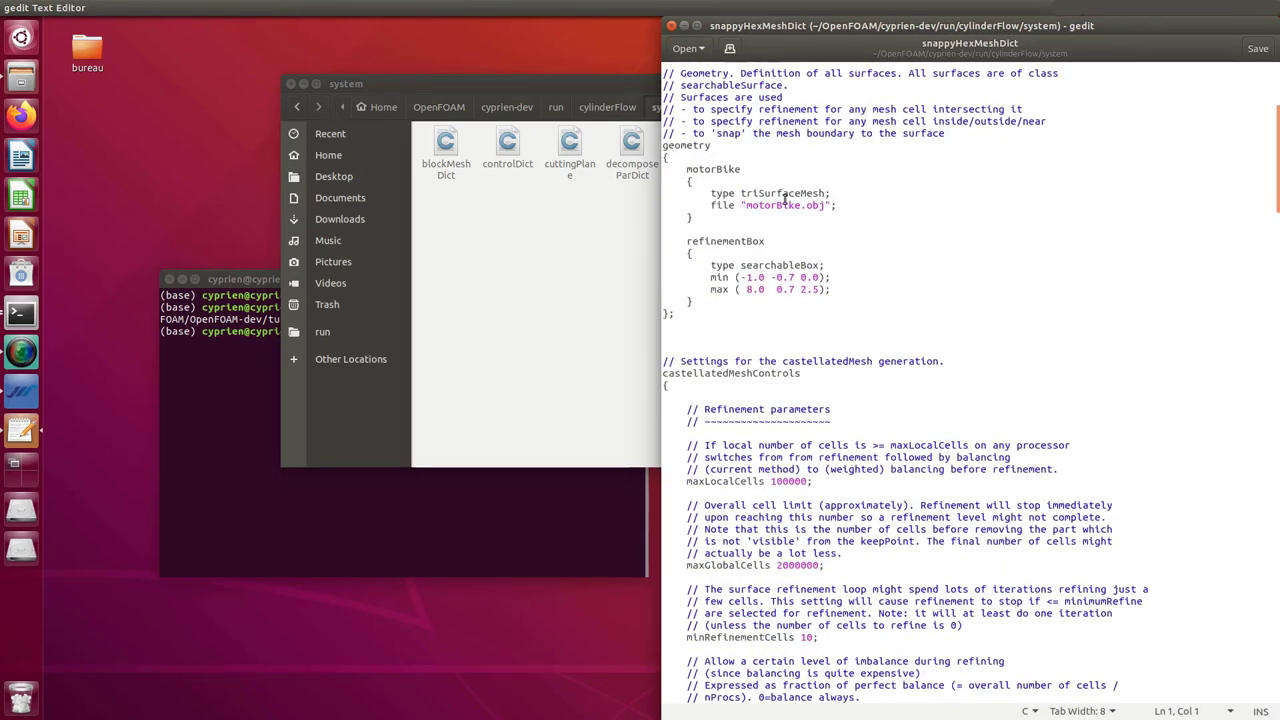
{"action": "scroll", "coordinate": [788, 200], "scroll_direction": "up", "scroll_amount": 1}
{"action": "left_click_drag", "start_coordinate": [742, 233], "coordinate": [686, 233]}
{"action": "type", "text": "cylinder"}
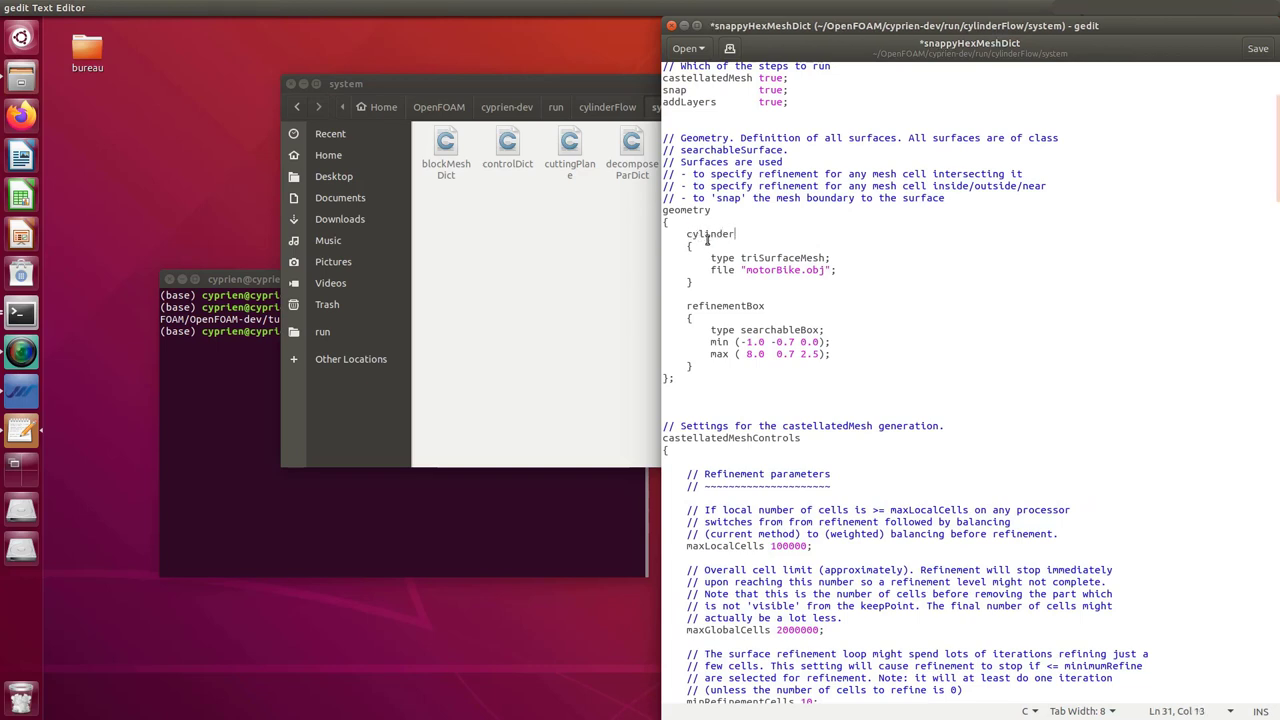
{"action": "left_click_drag", "start_coordinate": [825, 270], "coordinate": [745, 270]}
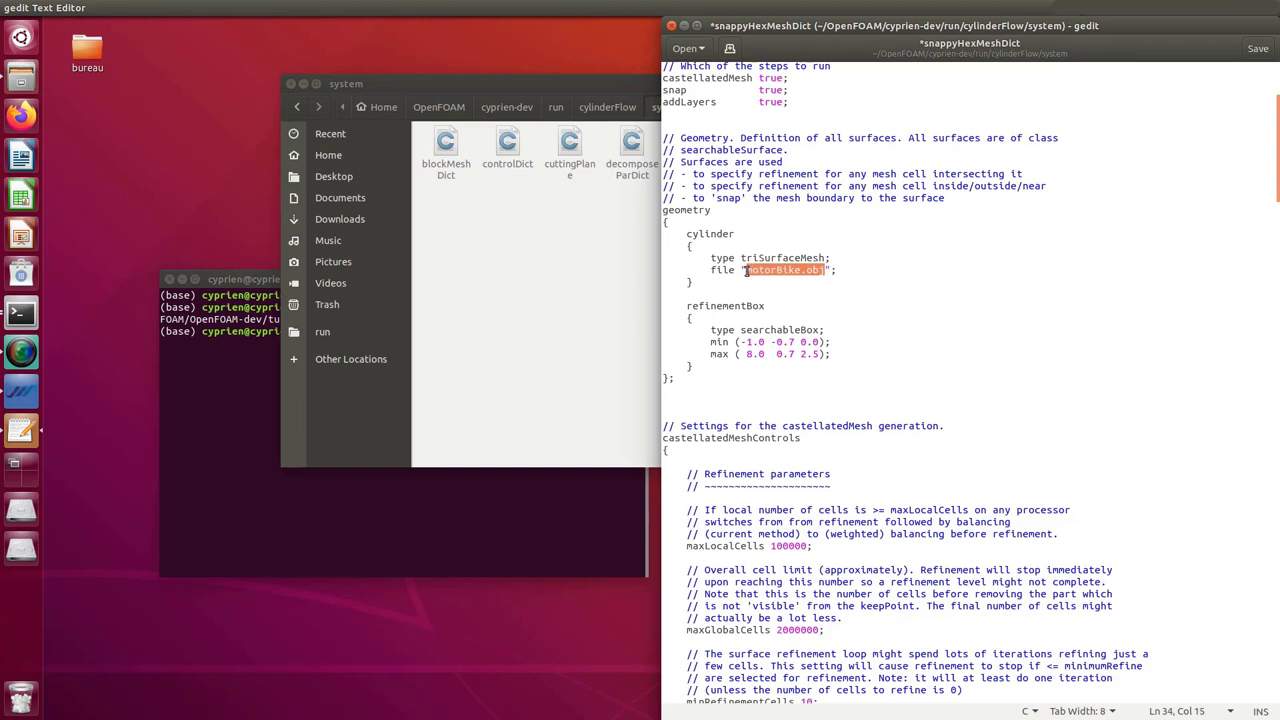
{"action": "key", "text": "ctrl+v"}
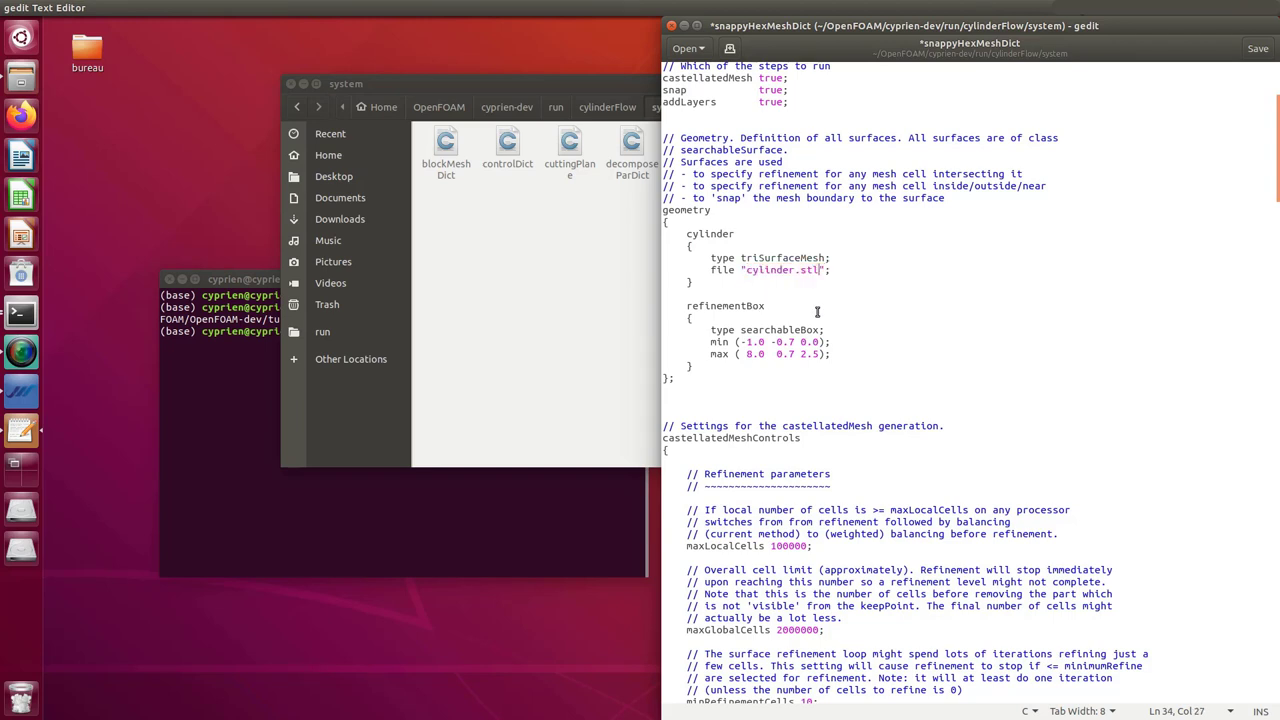
{"action": "key", "text": "ctrl+s"}
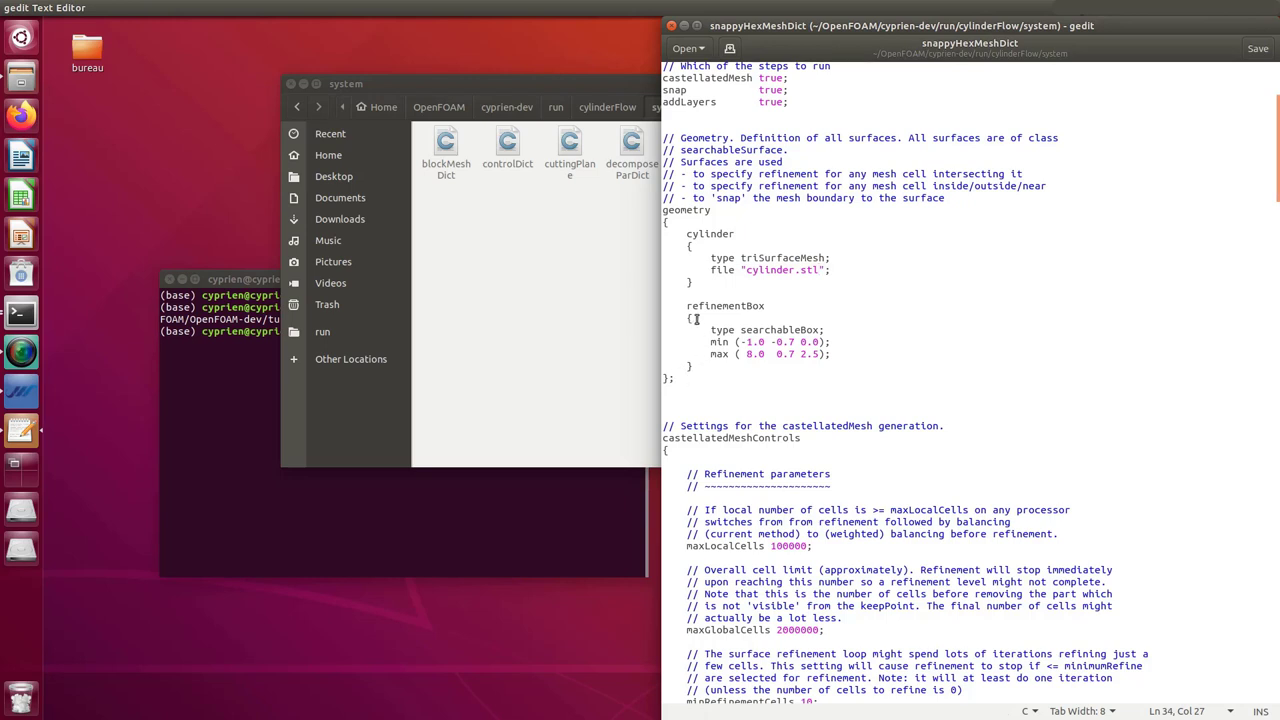
Comment out the refinementBox block in the geometry section with /* and */, and save the file
{"action": "left_click", "coordinate": [671, 296]}
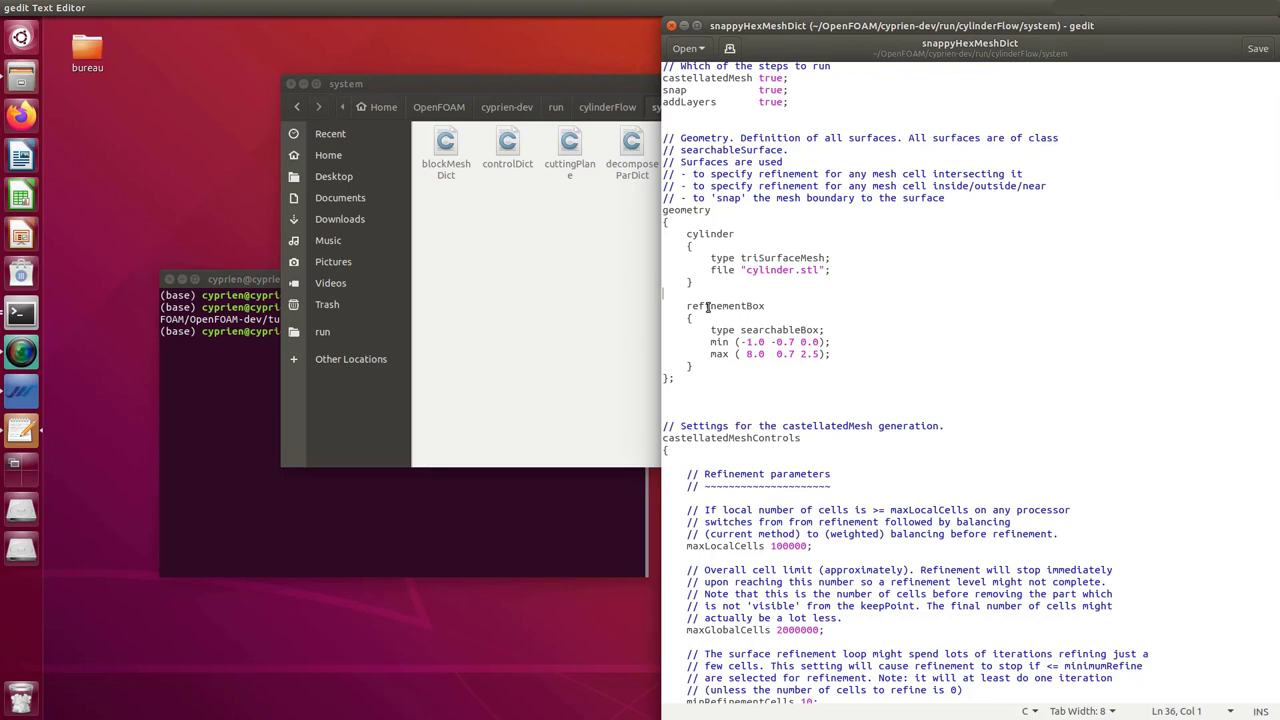
{"action": "type", "text": "/*"}
{"action": "key", "text": "Down"}
{"action": "key", "text": "Down"}
{"action": "key", "text": "Down"}
{"action": "key", "text": "Down"}
{"action": "key", "text": "Down"}
{"action": "key", "text": "Down"}
{"action": "key", "text": "End"}
{"action": "key", "text": "Return"}
{"action": "key", "text": "Return"}
{"action": "type", "text": "*/"}
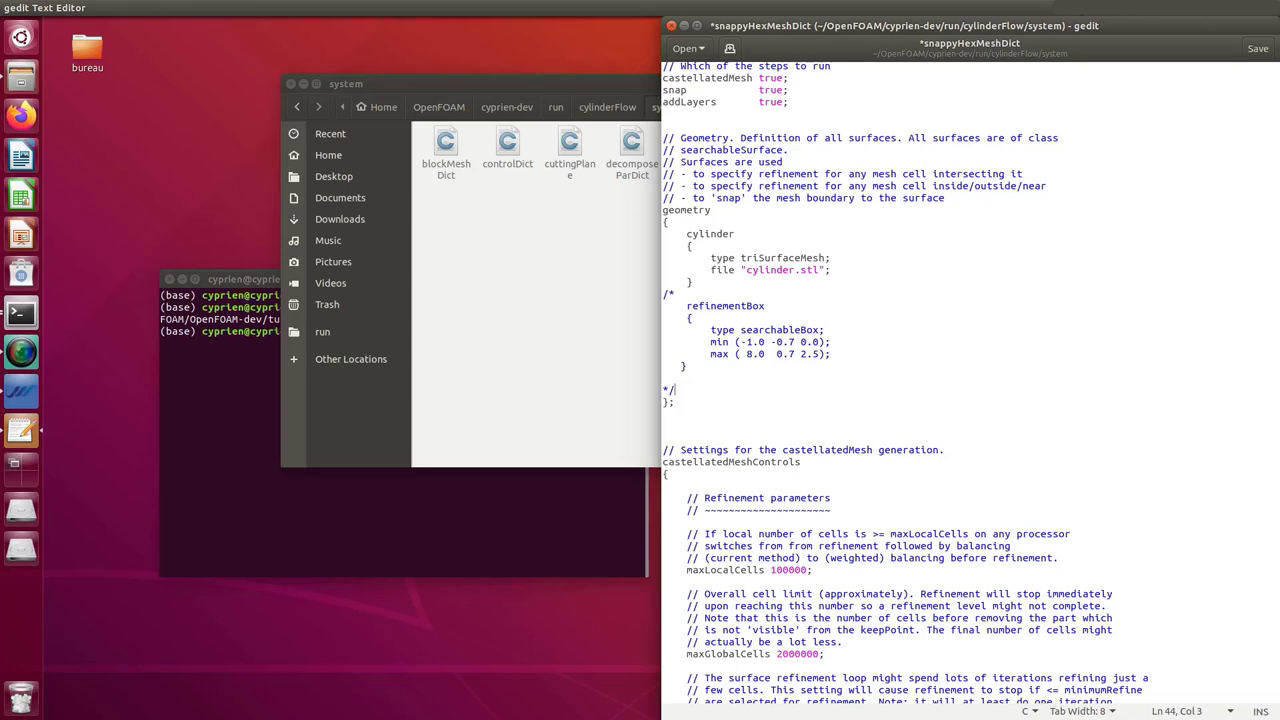
{"action": "key", "text": "ctrl+s"}
Set the explicit feature edge refinement file to "cylinder.eMesh" with level 0, and save
{"action": "scroll", "coordinate": [750, 315], "scroll_direction": "down", "scroll_amount": 10}
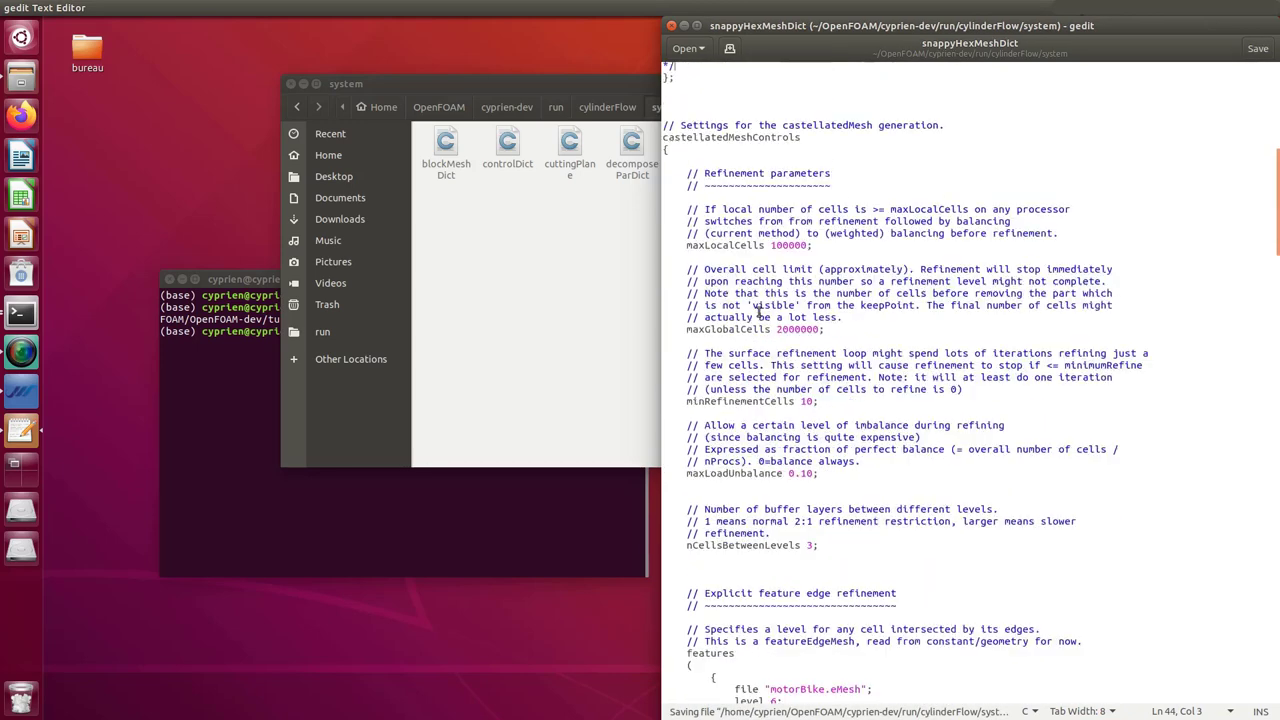
{"action": "scroll", "coordinate": [760, 313], "scroll_direction": "down", "scroll_amount": 10}
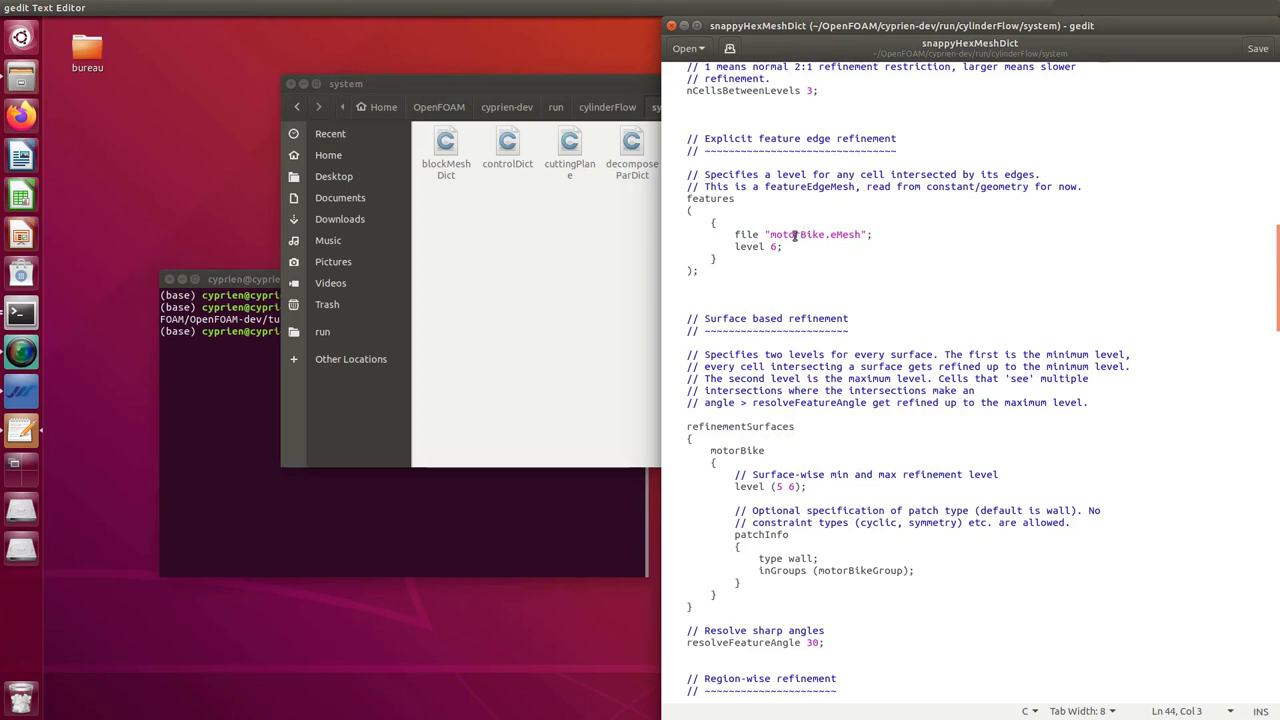
{"action": "double_click", "coordinate": [795, 234]}
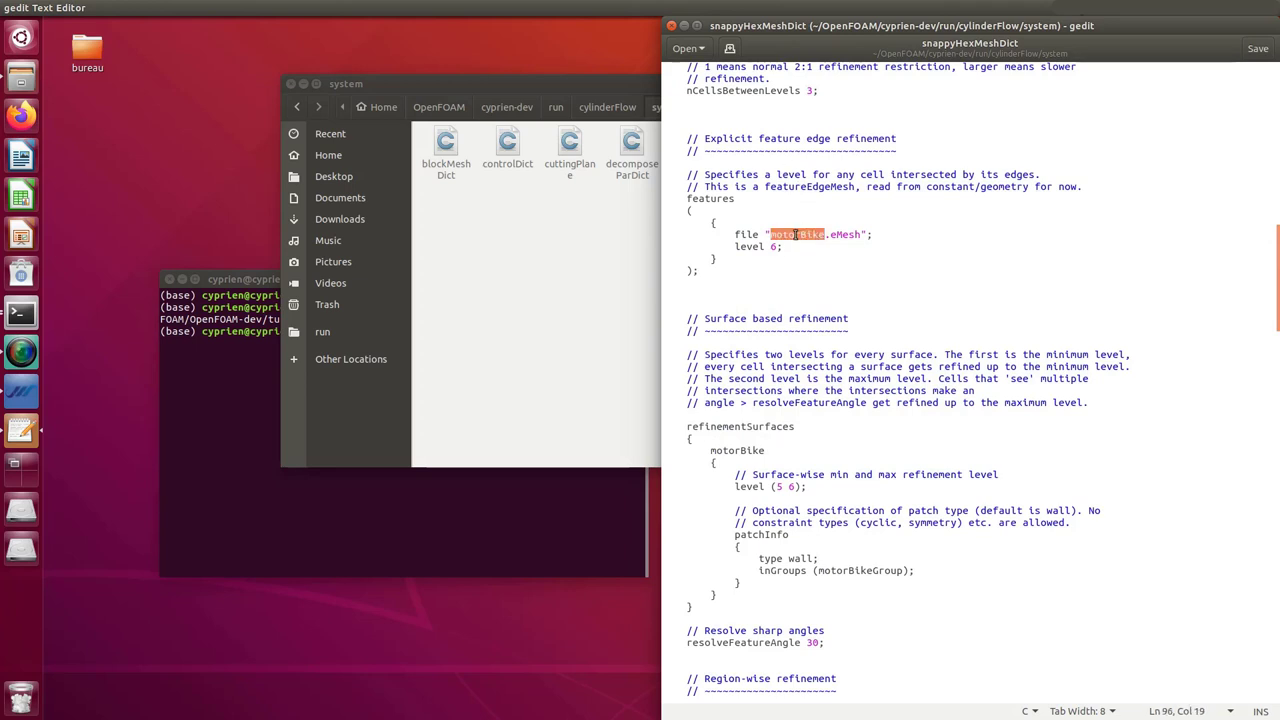
{"action": "type", "text": "cylinde"}
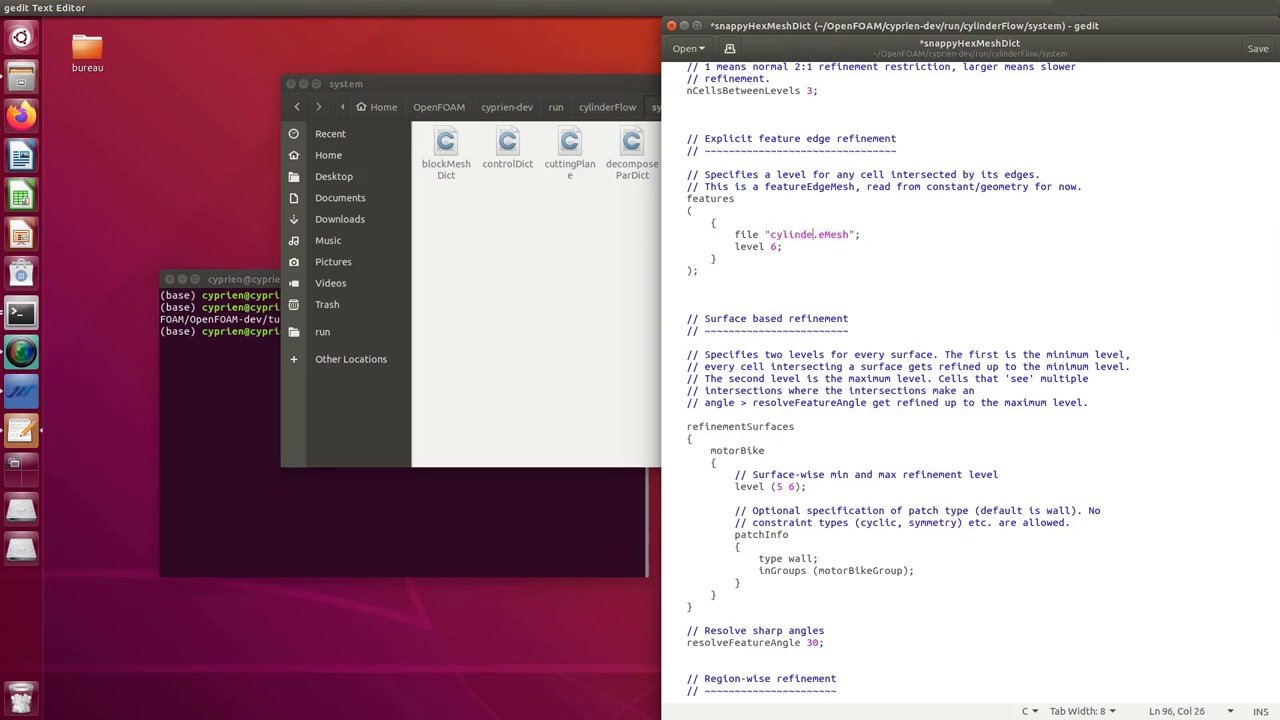
{"action": "type", "text": "r"}
{"action": "key", "text": "ctrl+s"}
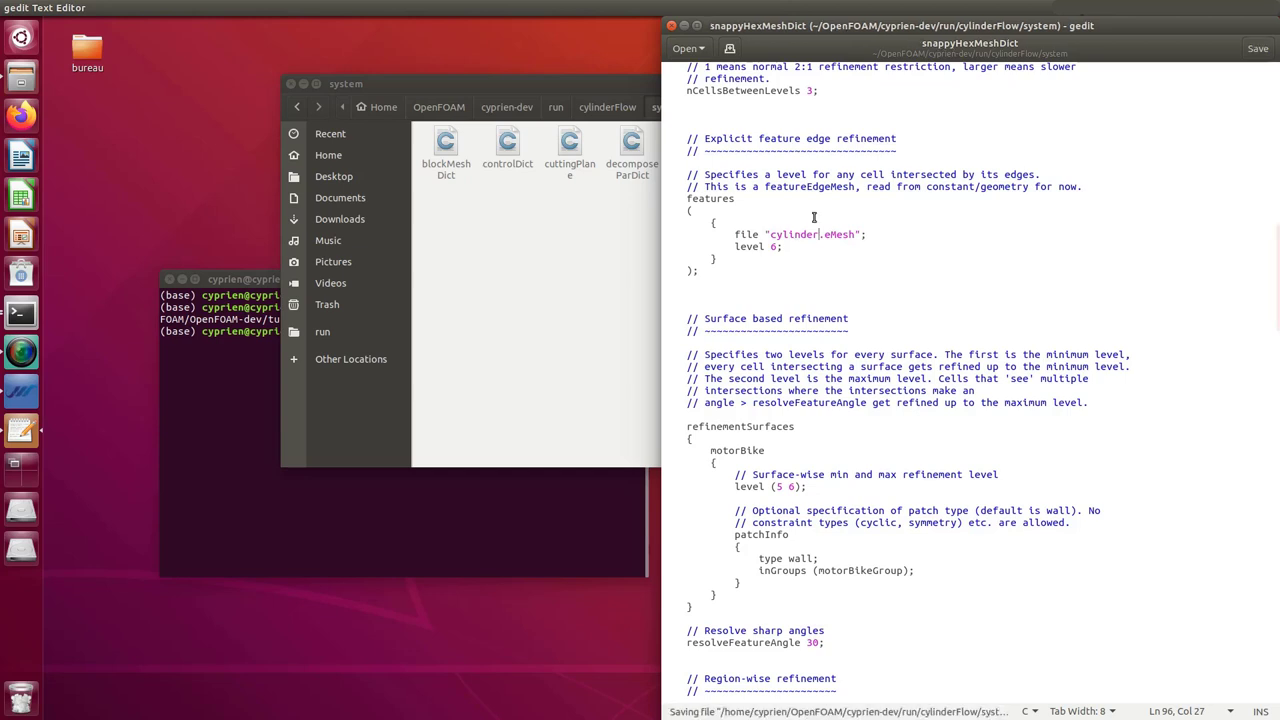
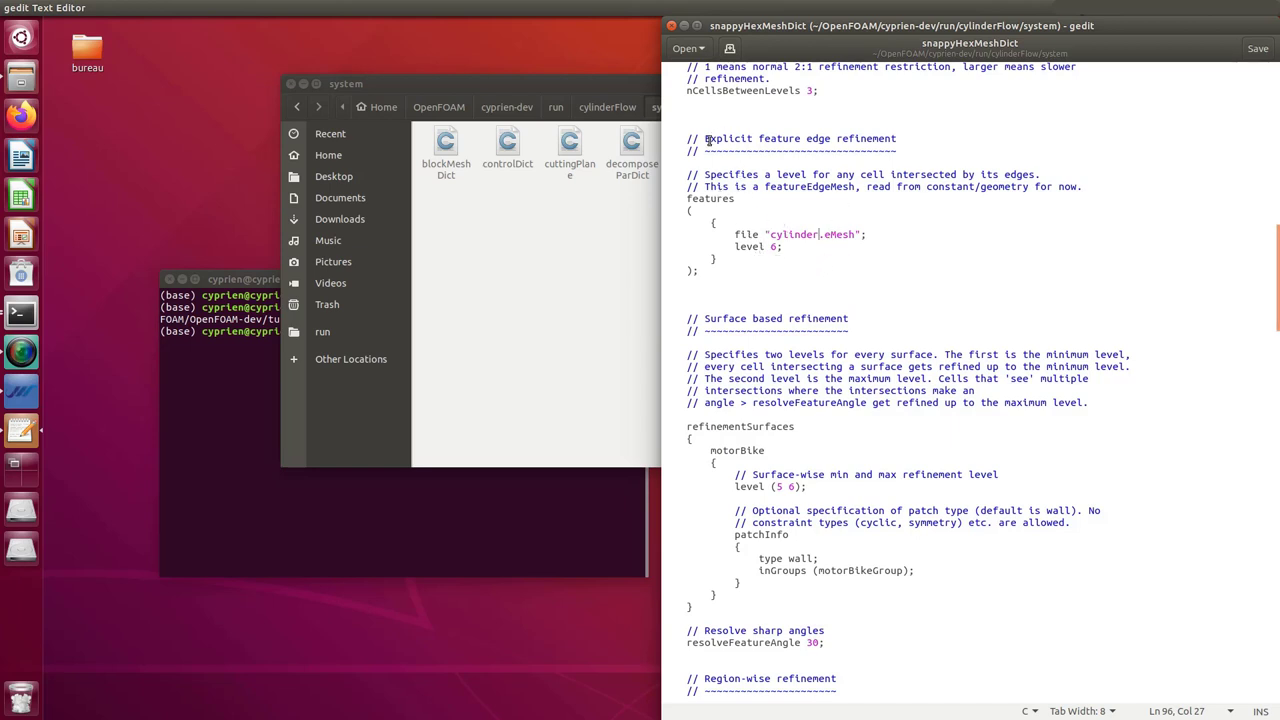
{"action": "double_click", "coordinate": [772, 246]}
{"action": "type", "text": "0"}
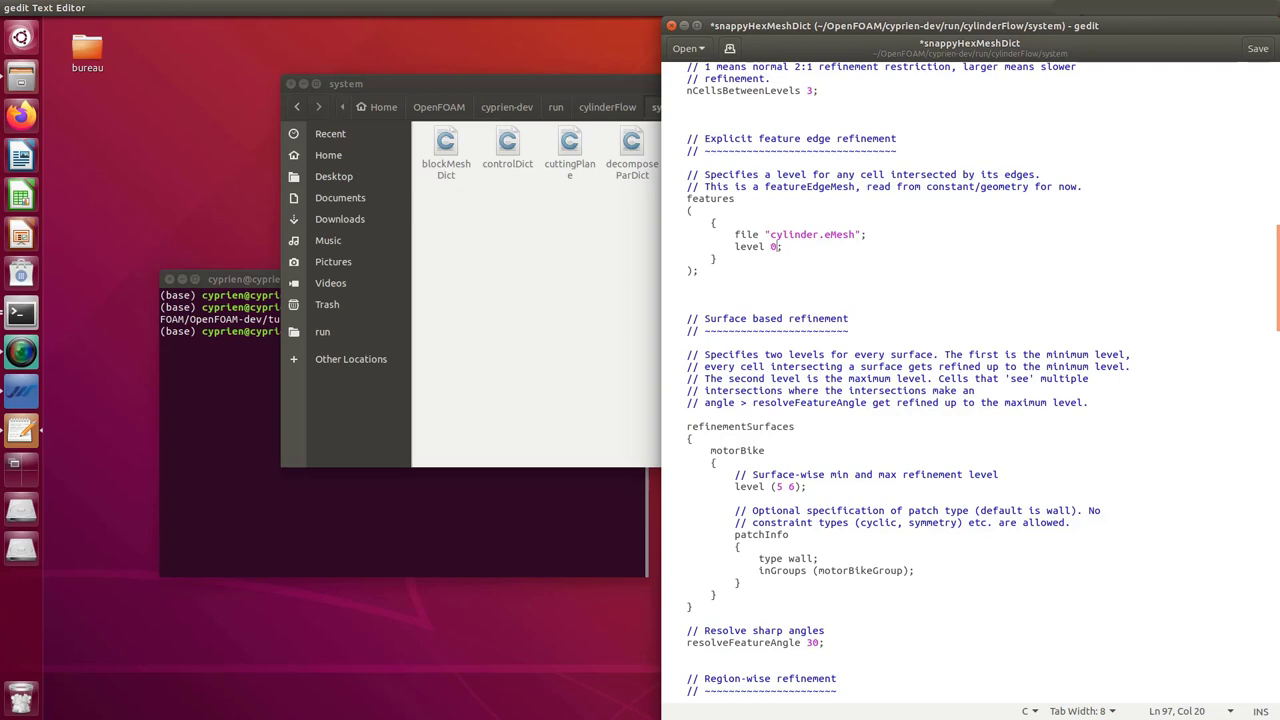
{"action": "key", "text": "ctrl+s"}
Rename the motorBike entry under refinementSurfaces to cylinder, set its surface refinement level to (2 2), and save
{"action": "scroll", "coordinate": [810, 268], "scroll_direction": "down", "scroll_amount": 2}
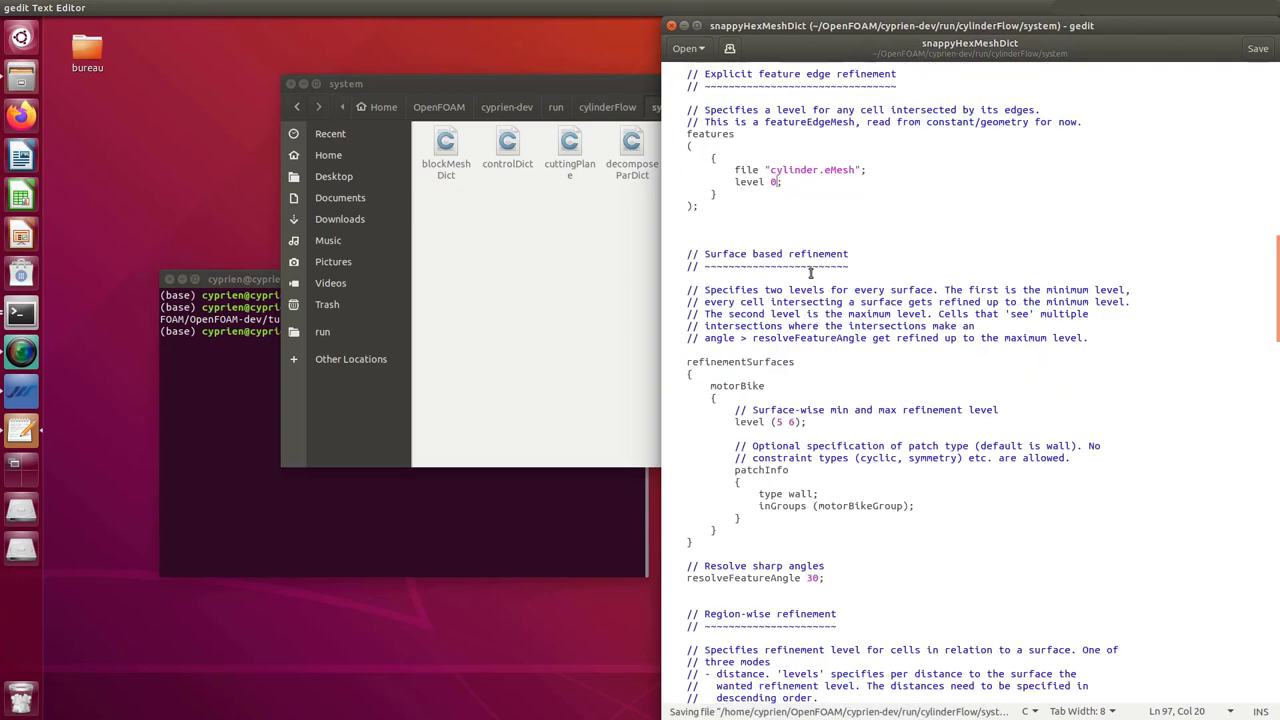
{"action": "scroll", "coordinate": [810, 272], "scroll_direction": "down", "scroll_amount": 4}
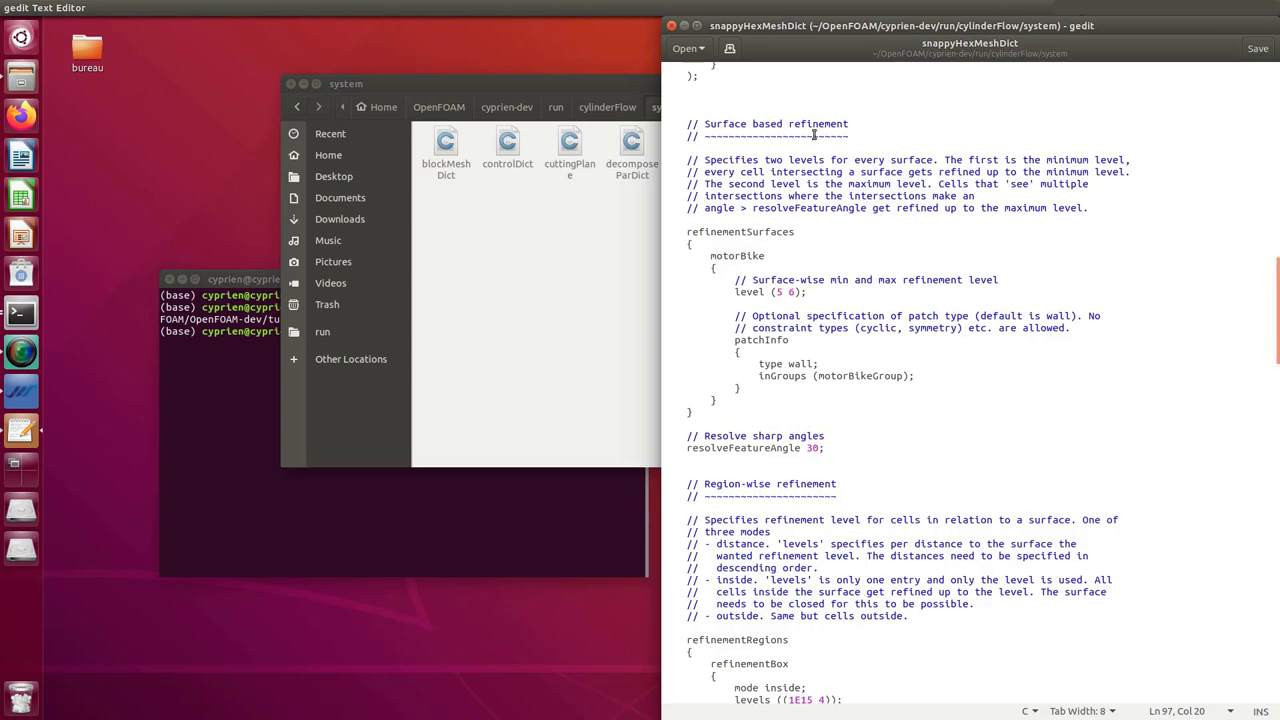
{"action": "scroll", "coordinate": [731, 215], "scroll_direction": "down", "scroll_amount": 1}
{"action": "scroll", "coordinate": [731, 215], "scroll_direction": "up", "scroll_amount": 1}
{"action": "left_click_drag", "start_coordinate": [765, 256], "coordinate": [711, 256]}
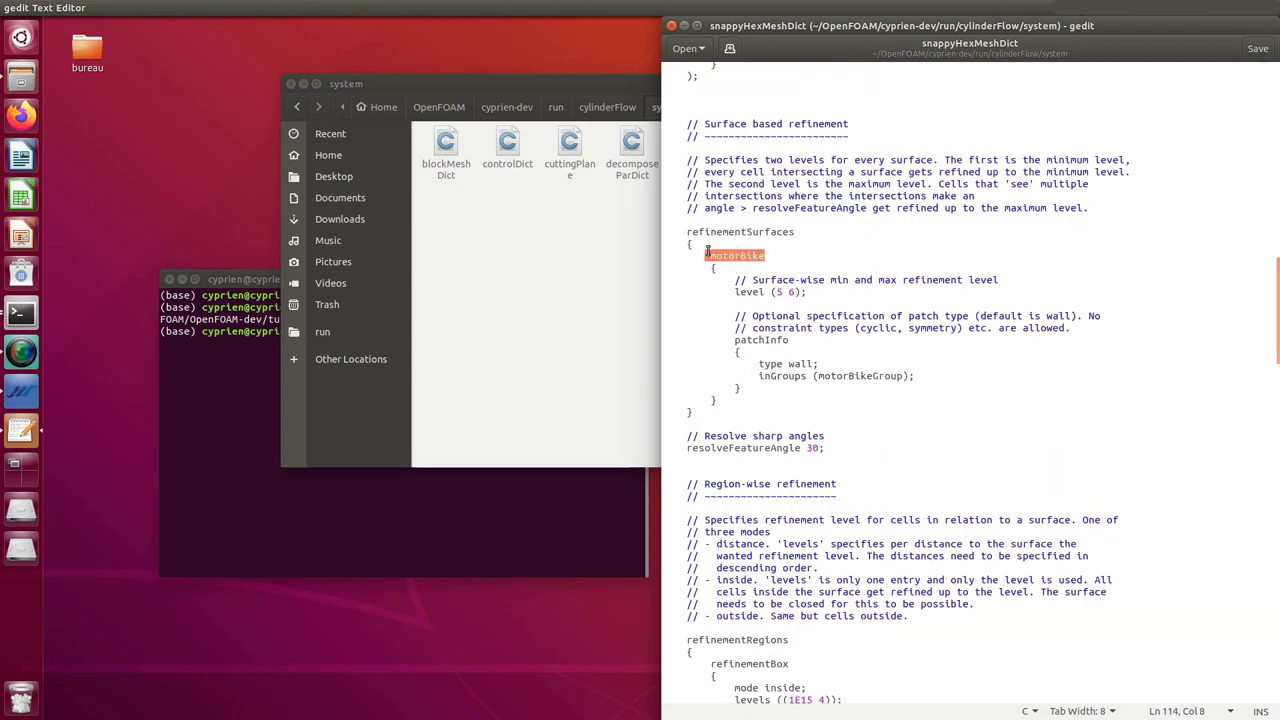
{"action": "type", "text": "cy"}
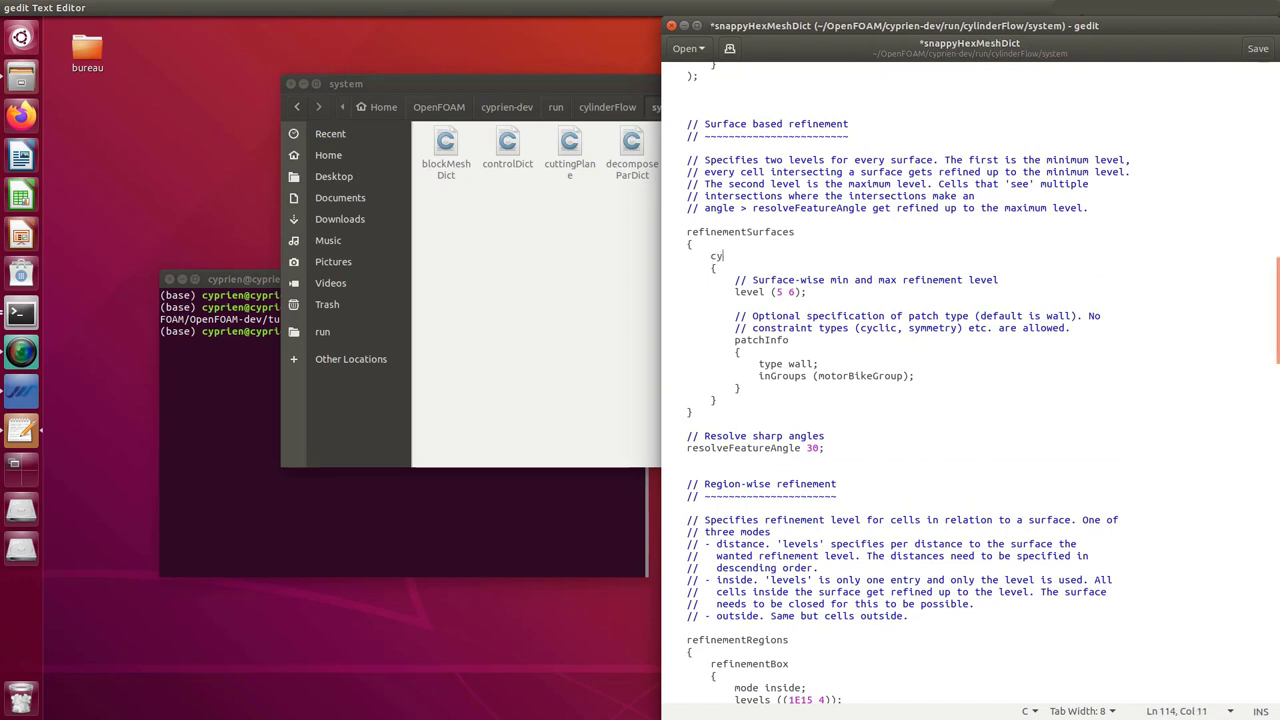
{"action": "type", "text": "linder"}
{"action": "double_click", "coordinate": [779, 292]}
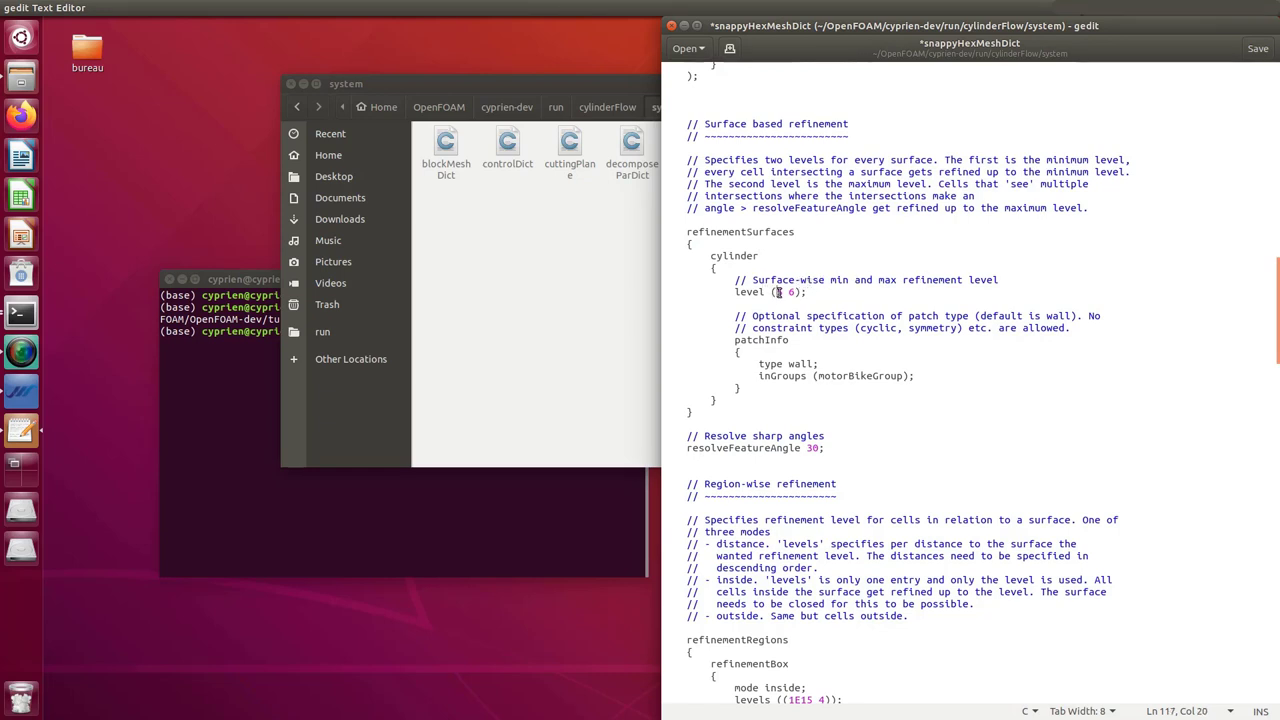
{"action": "type", "text": "2 2"}
{"action": "key", "text": "ctrl+s"}
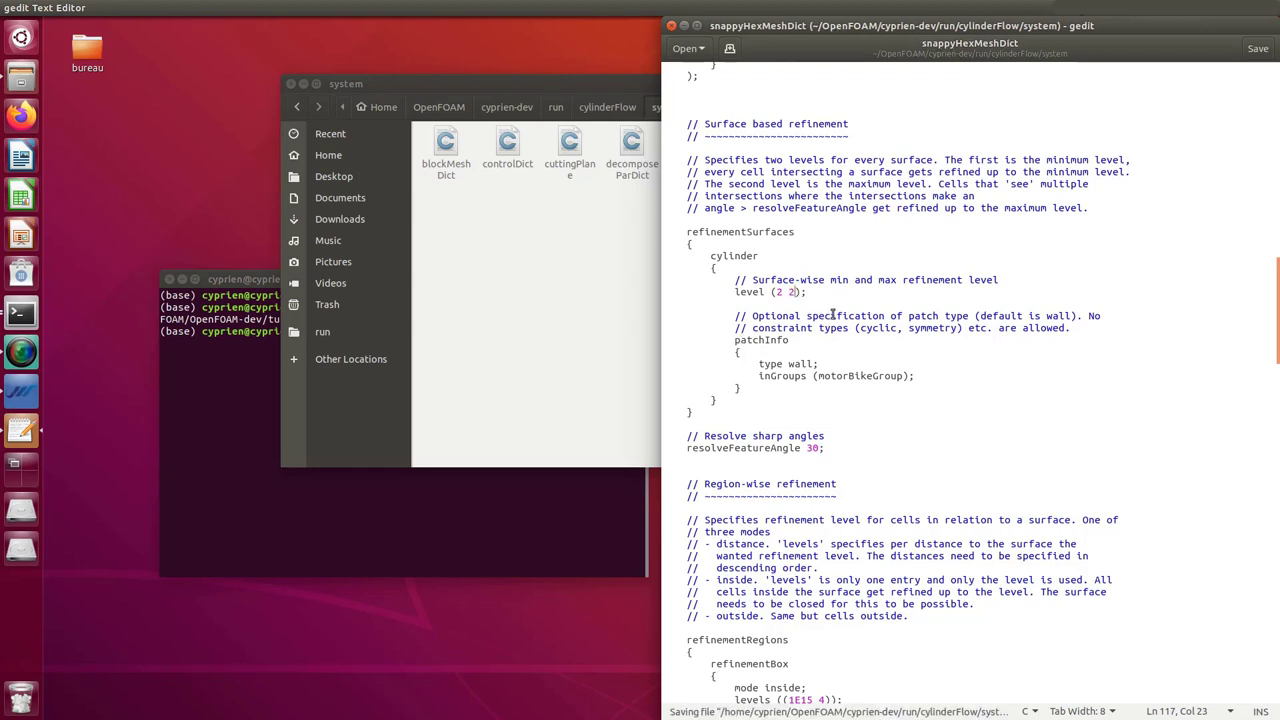
{"action": "scroll", "coordinate": [863, 310], "scroll_direction": "down", "scroll_amount": 2}
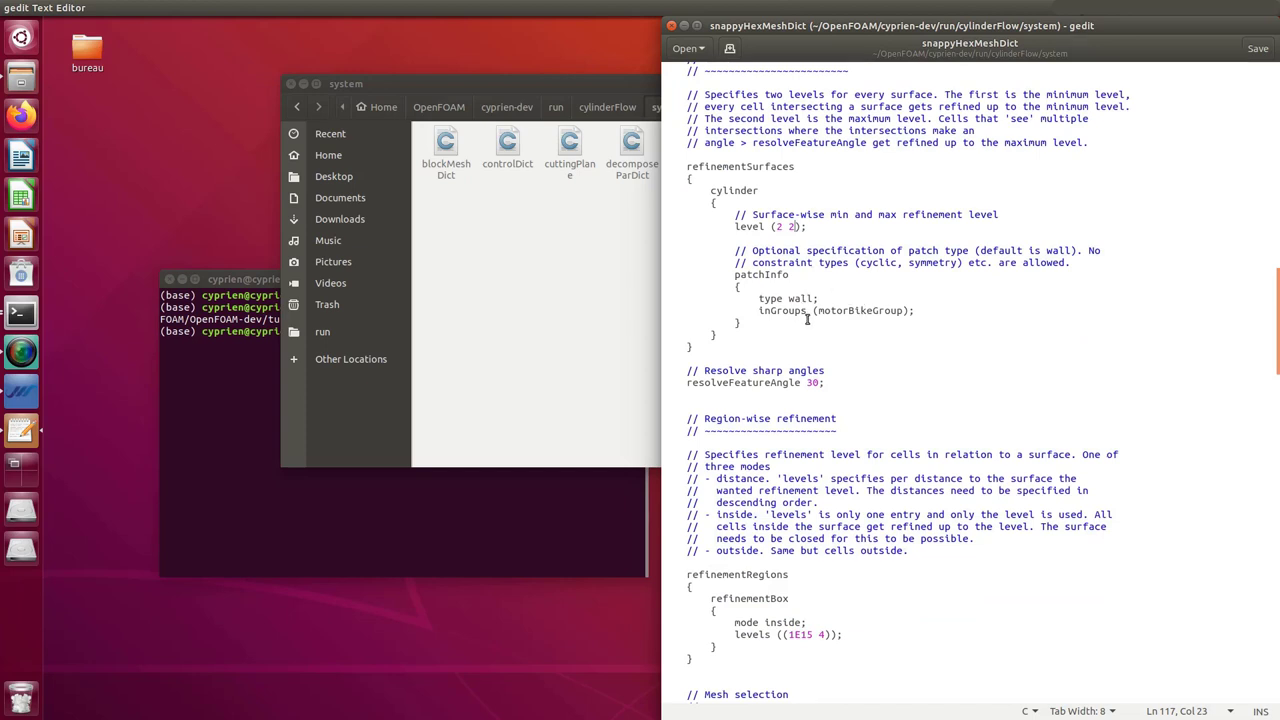
Change the inGroups entry in the cylinder's patchInfo from motorBikeGroup to cylinderGroup
{"action": "scroll", "coordinate": [806, 312], "scroll_direction": "down", "scroll_amount": 2}
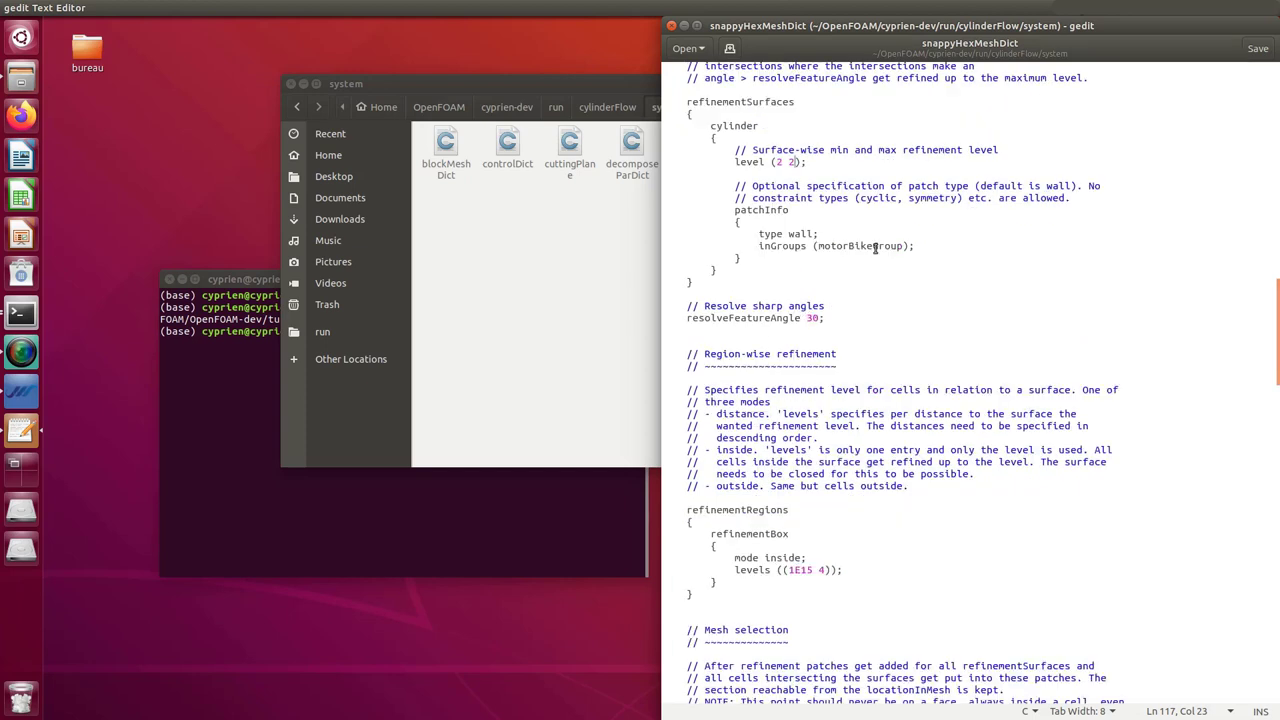
{"action": "left_click_drag", "start_coordinate": [873, 246], "coordinate": [819, 245]}
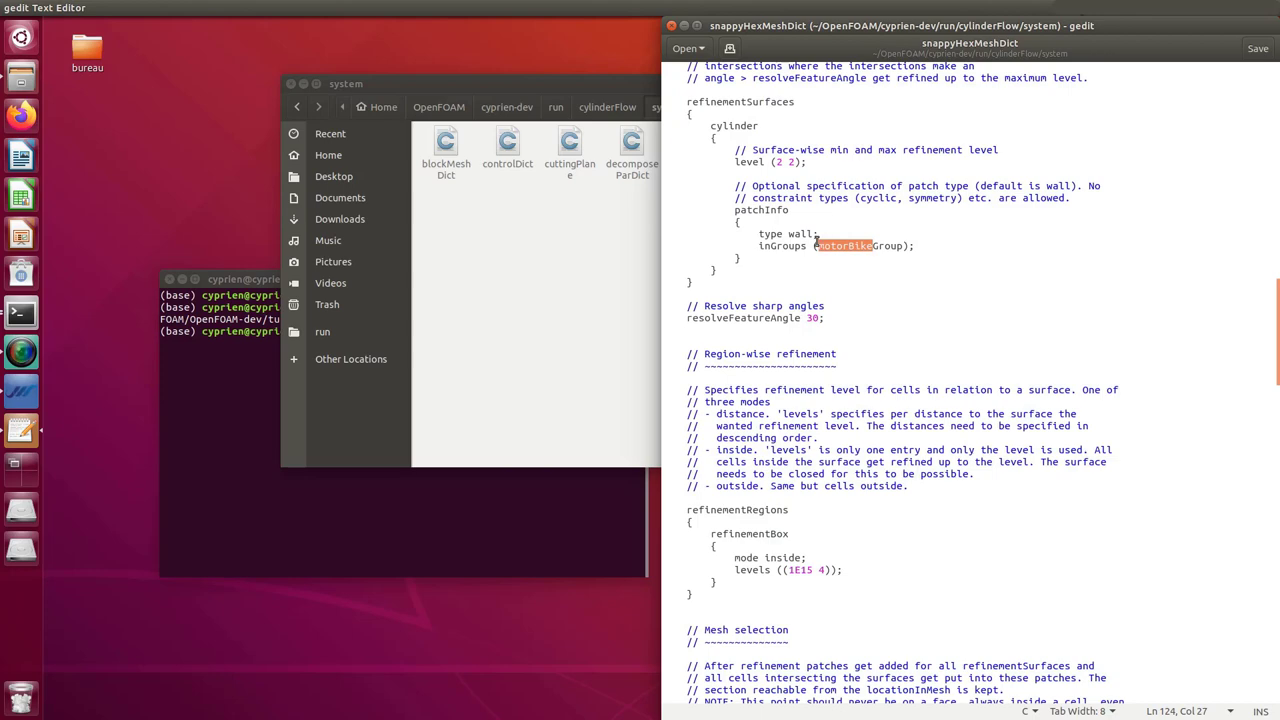
{"action": "type", "text": "cylin"}
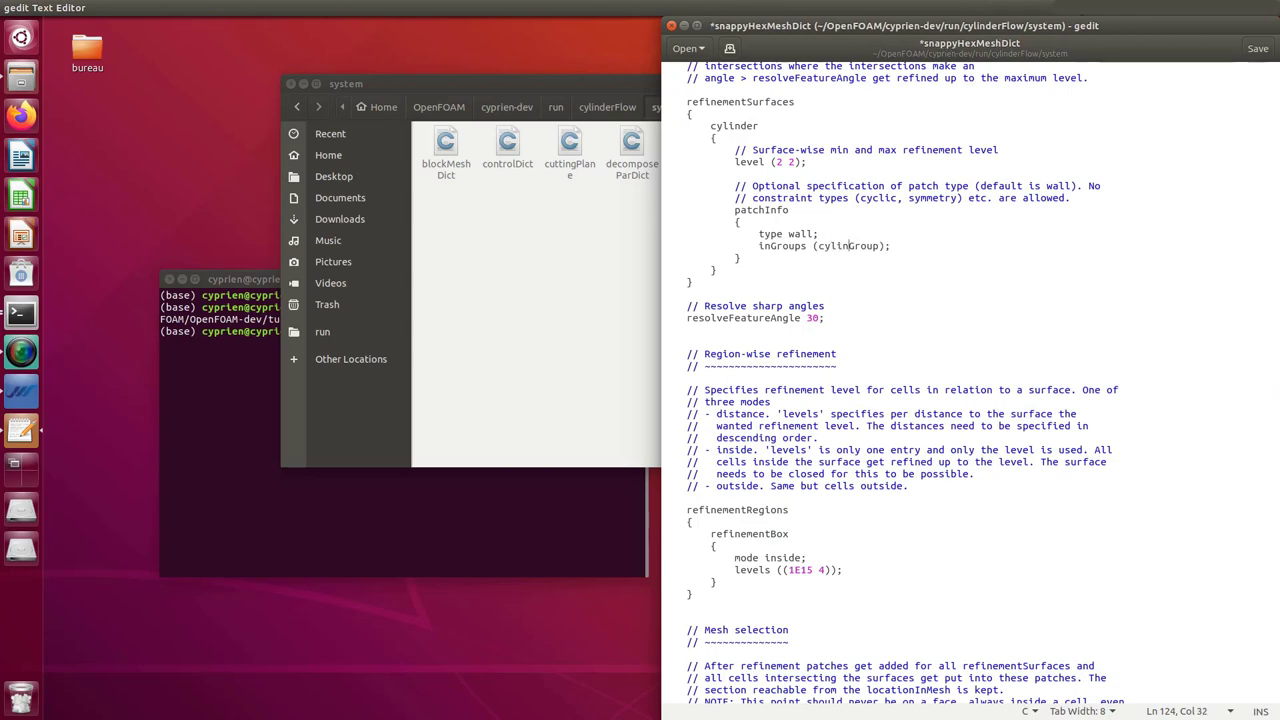
{"action": "type", "text": "der"}
Delete the "(lowerWall|motorBike).*" block with its nSurfaceLayers setting from the layers section of addLayersControls
{"action": "scroll", "coordinate": [912, 278], "scroll_direction": "down", "scroll_amount": 6}
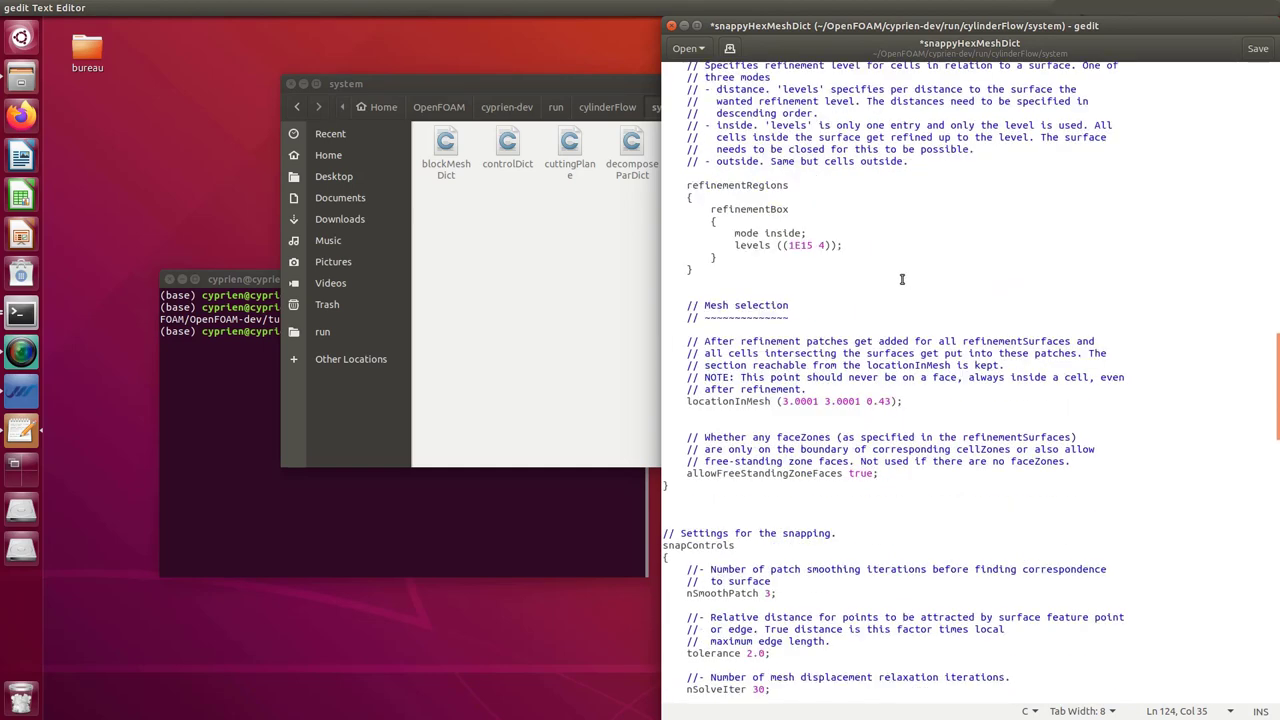
{"action": "scroll", "coordinate": [904, 279], "scroll_direction": "down", "scroll_amount": 6}
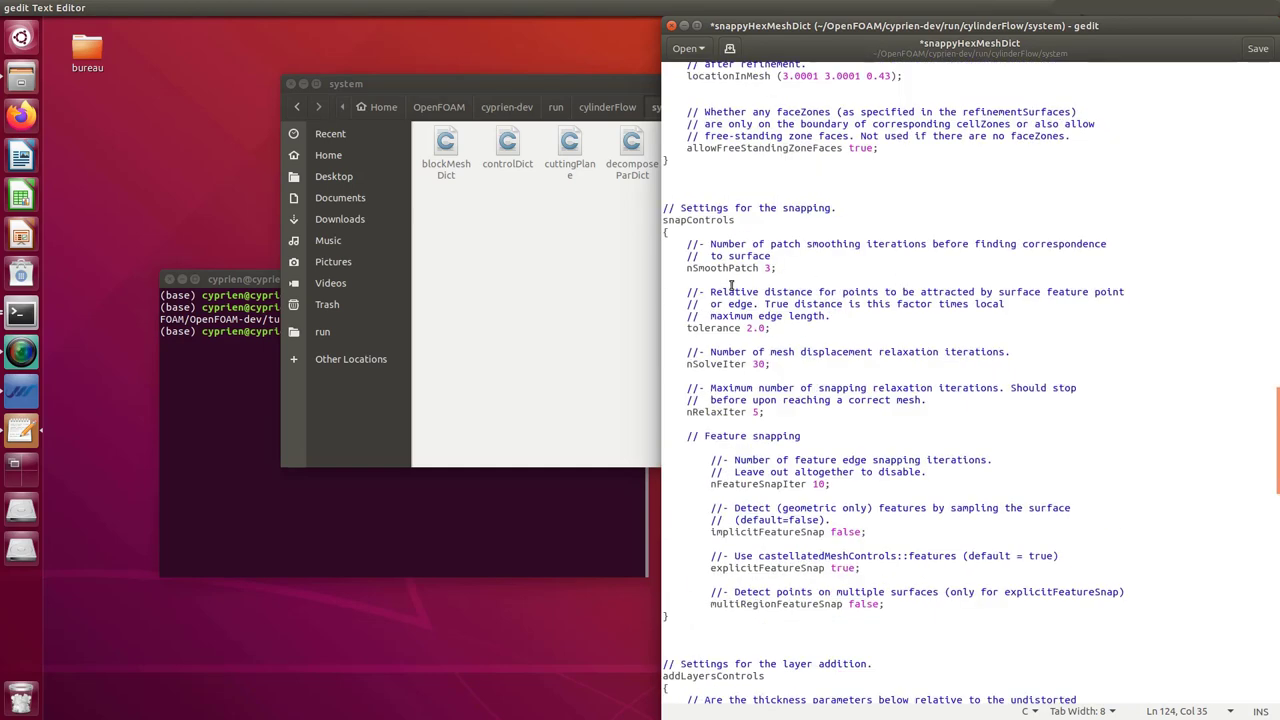
{"action": "scroll", "coordinate": [746, 294], "scroll_direction": "down", "scroll_amount": 1}
{"action": "scroll", "coordinate": [742, 296], "scroll_direction": "down", "scroll_amount": 1}
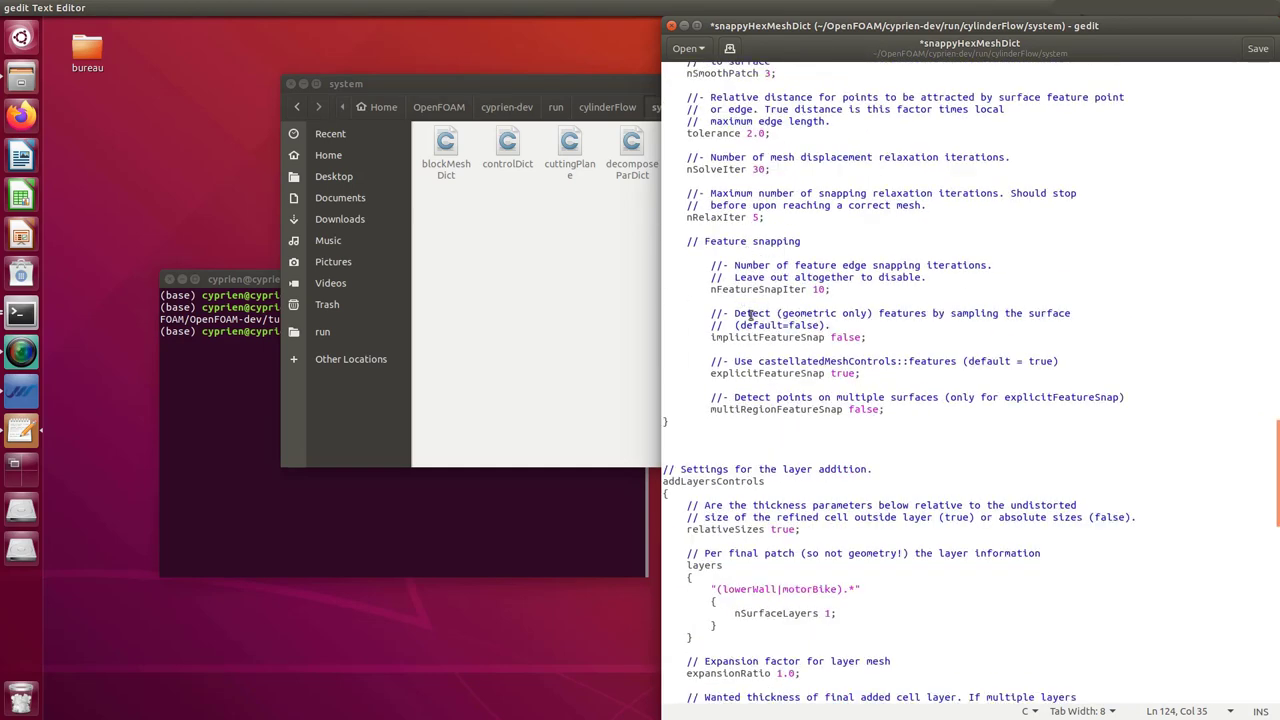
{"action": "scroll", "coordinate": [751, 318], "scroll_direction": "down", "scroll_amount": 1}
{"action": "scroll", "coordinate": [751, 319], "scroll_direction": "down", "scroll_amount": 3}
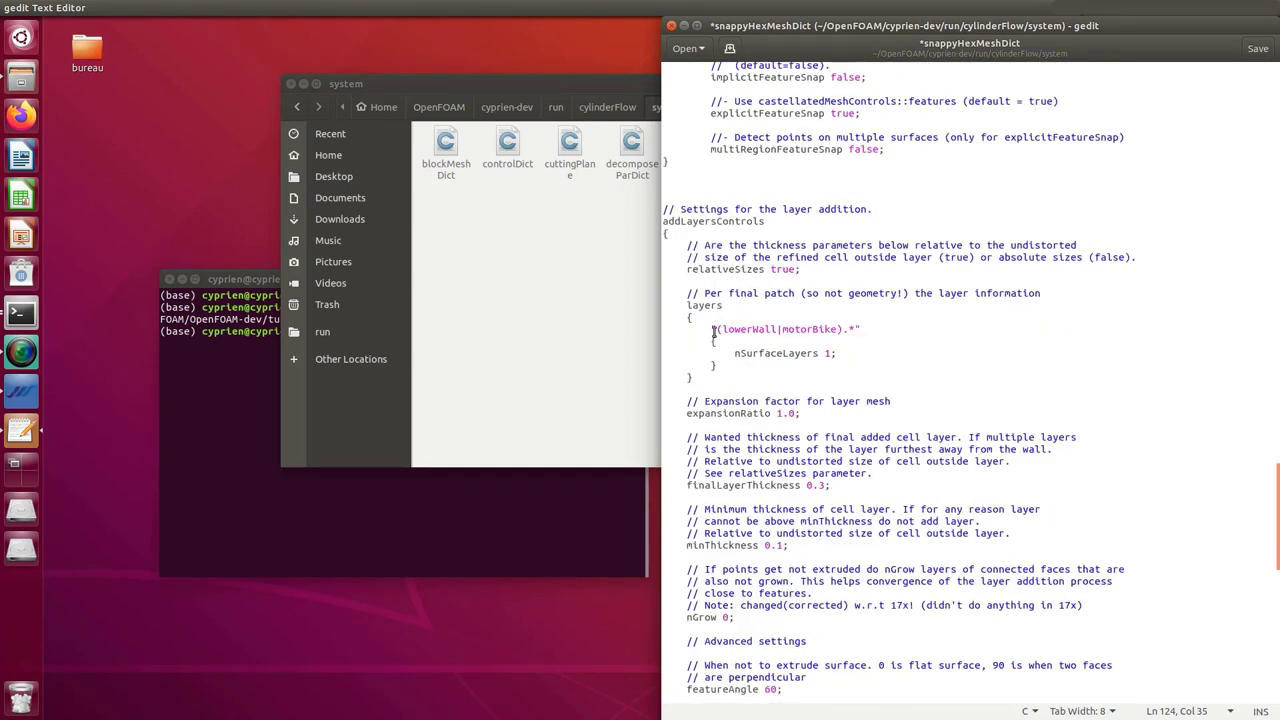
{"action": "left_click_drag", "start_coordinate": [722, 364], "coordinate": [674, 332]}
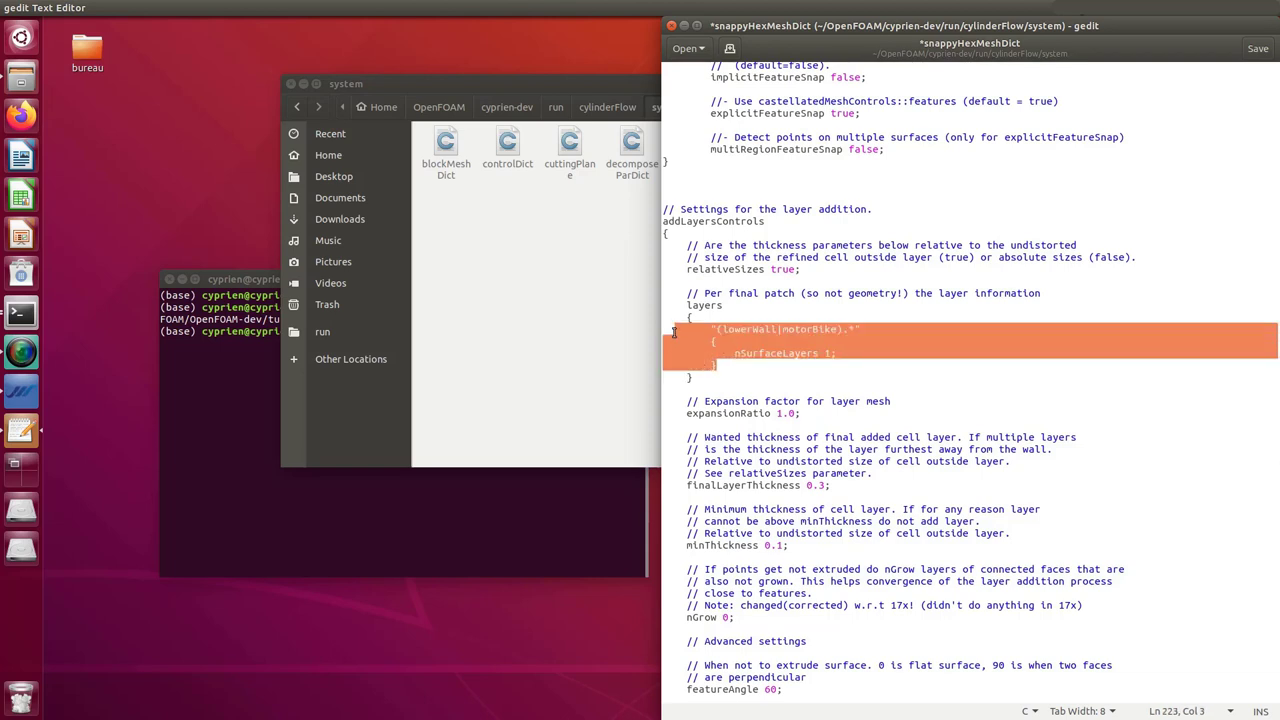
{"action": "left_click", "coordinate": [669, 329]}
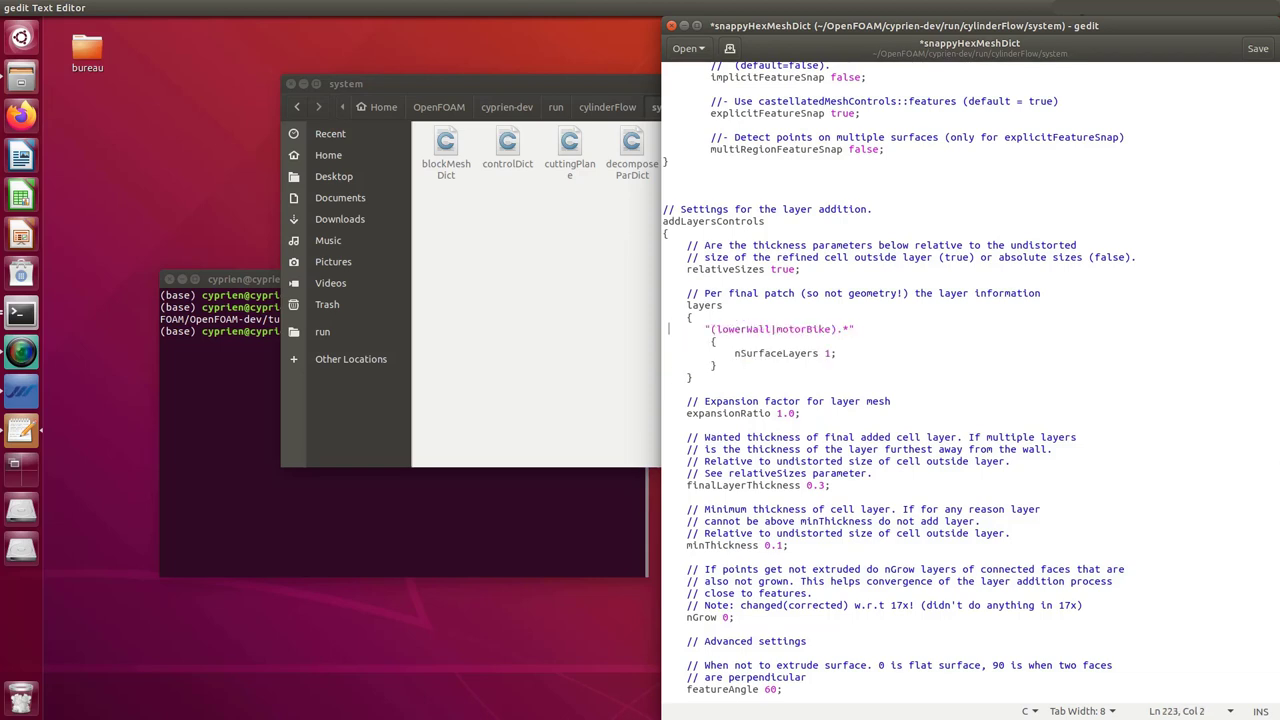
{"action": "mouse_move", "coordinate": [669, 329]}
{"action": "left_mouse_down"}
{"action": "mouse_move", "coordinate": [722, 370]}
{"action": "mouse_move", "coordinate": [664, 329]}
{"action": "left_mouse_up"}
{"action": "left_click", "coordinate": [722, 364]}
{"action": "key", "text": "BackSpace"}
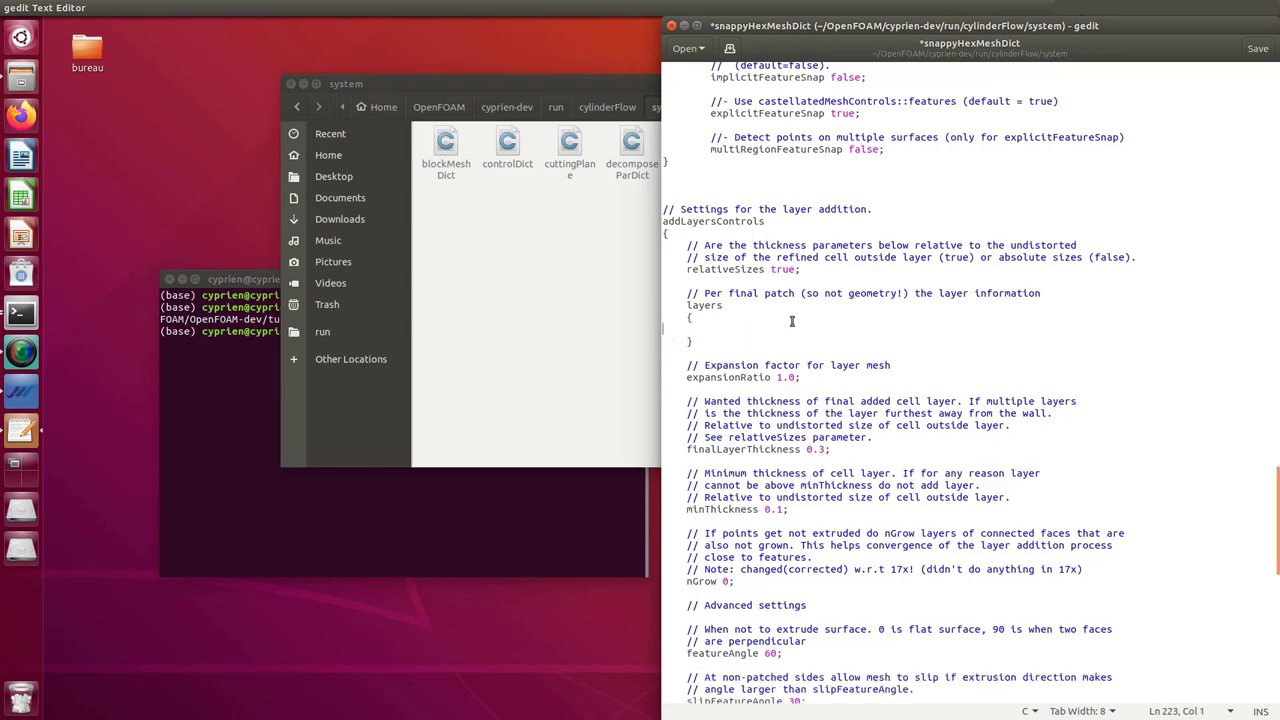
Set addLayers to false in the list of meshing steps to run, and save snappyHexMeshDict
{"action": "scroll", "coordinate": [792, 320], "scroll_direction": "up", "scroll_amount": 20}
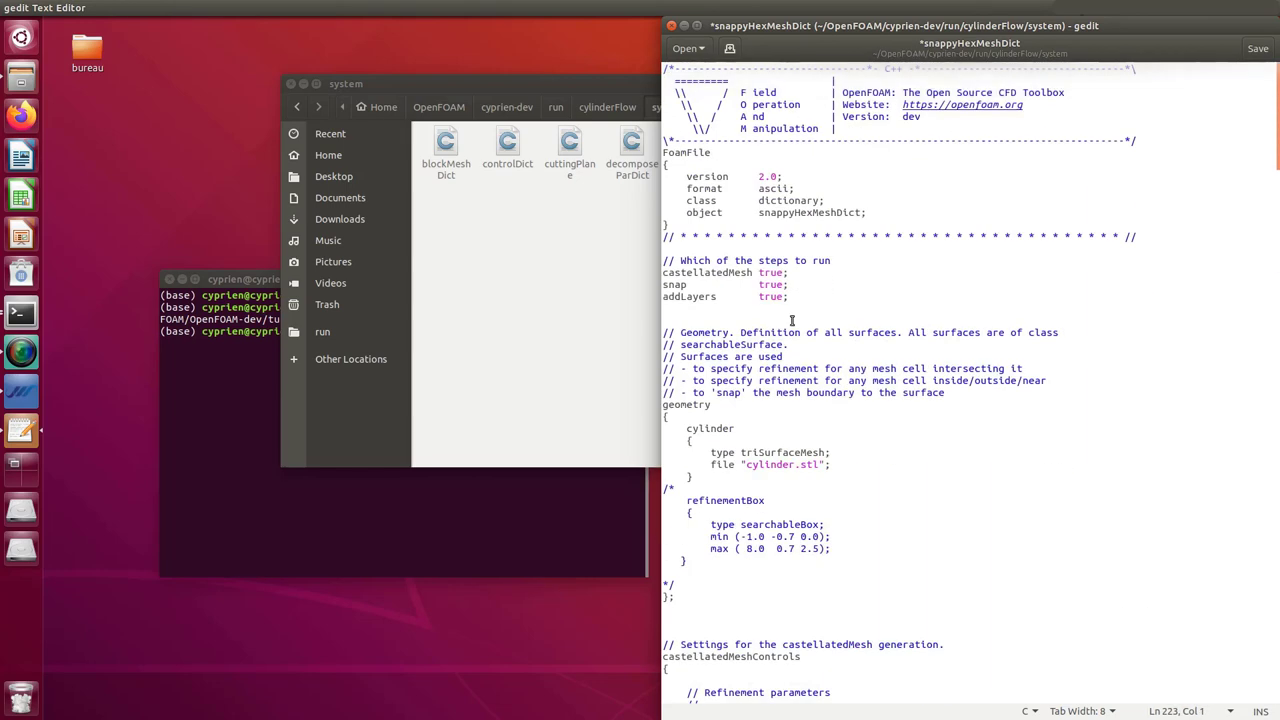
{"action": "left_click", "coordinate": [772, 296]}
{"action": "double_click", "coordinate": [772, 296]}
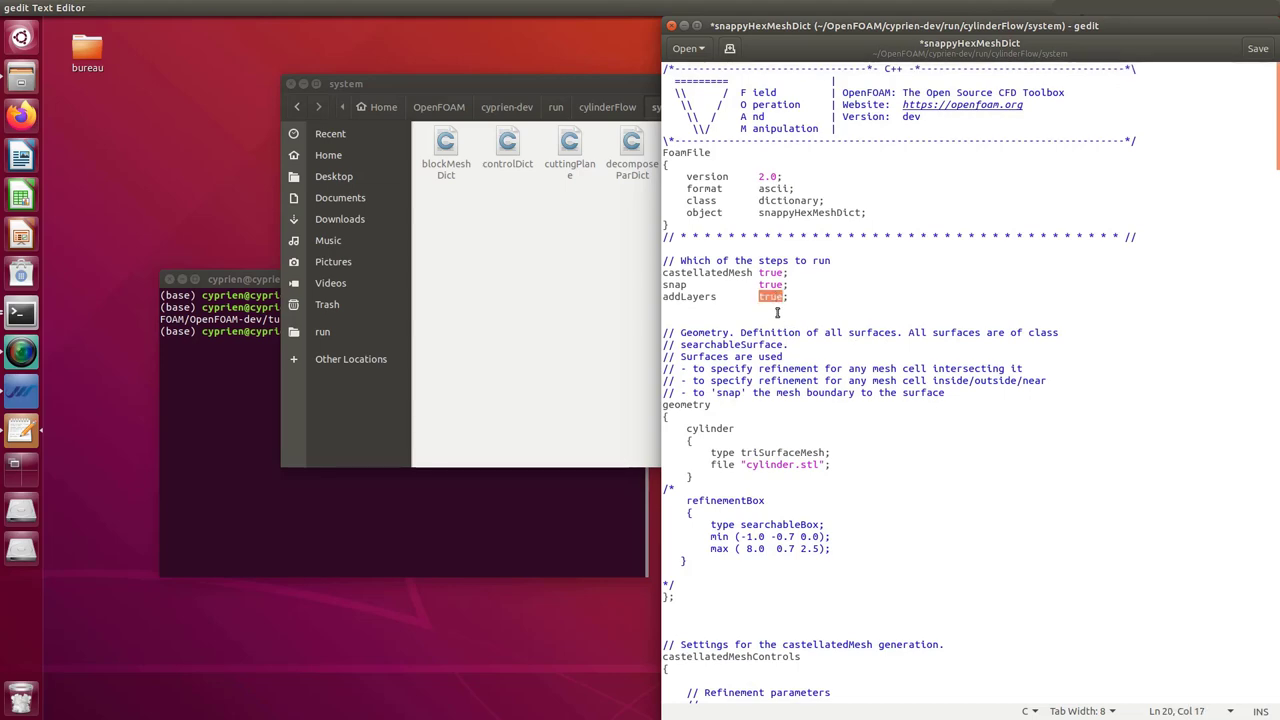
{"action": "type", "text": "false"}
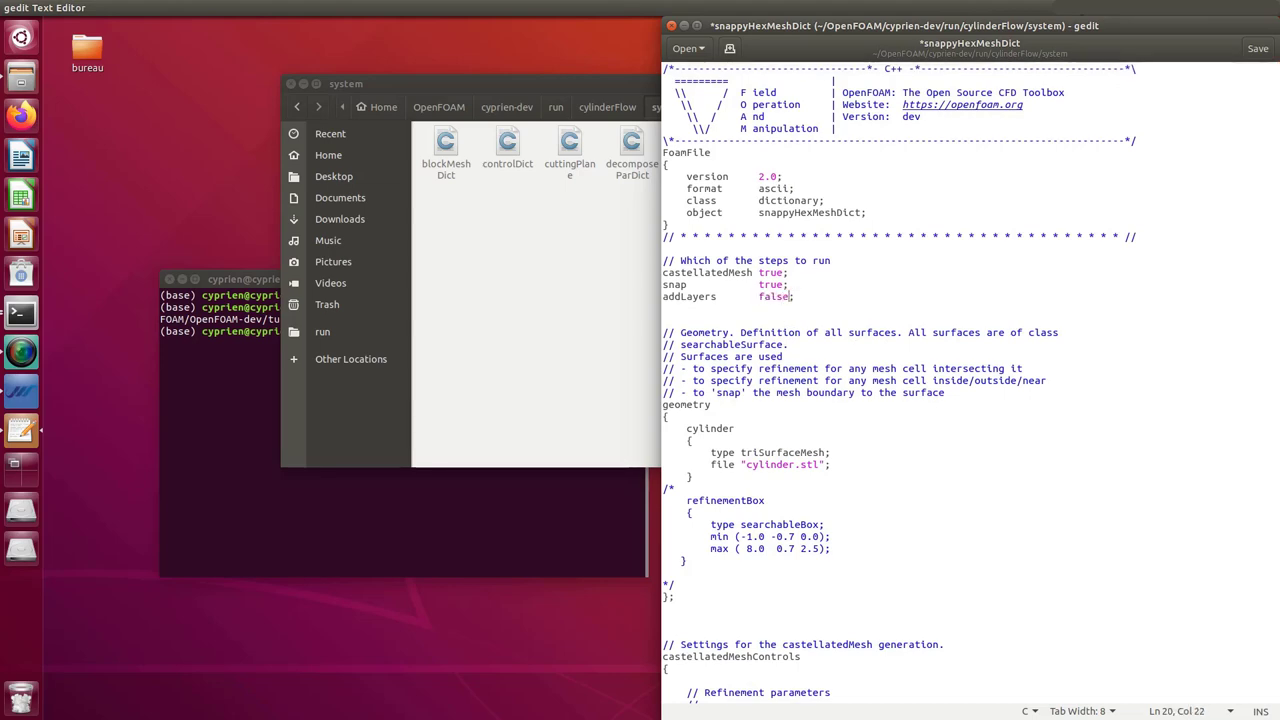
{"action": "key", "text": "ctrl+s"}
Review the remaining settings of snappyHexMeshDict down to the write flags, and read the mesh selection note on locationInMesh
{"action": "scroll", "coordinate": [775, 302], "scroll_direction": "down", "scroll_amount": 20}
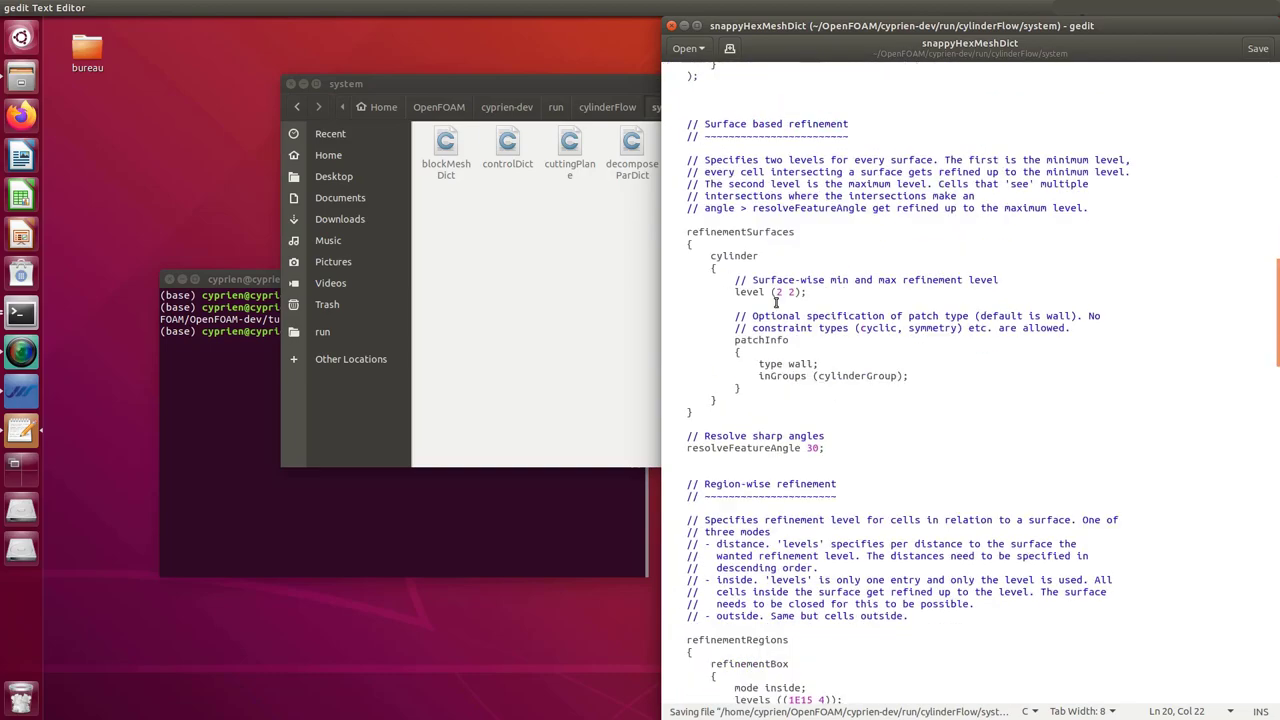
{"action": "scroll", "coordinate": [775, 302], "scroll_direction": "down", "scroll_amount": 20}
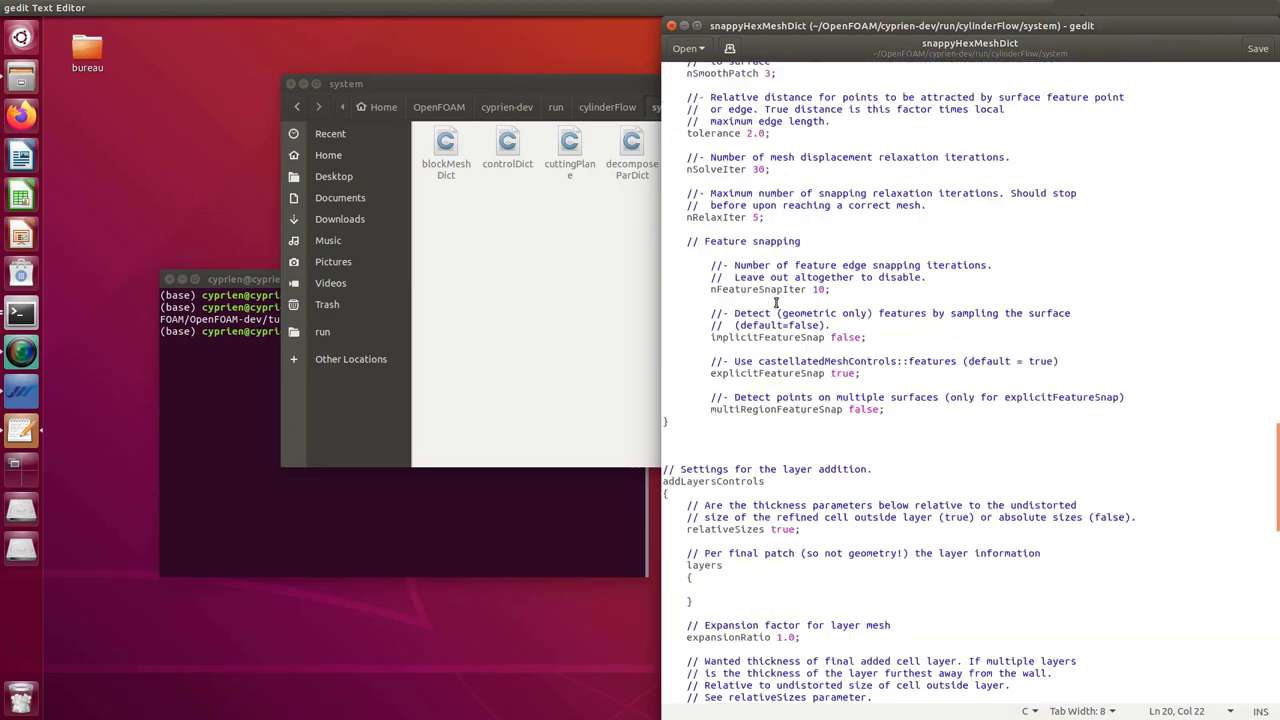
{"action": "scroll", "coordinate": [775, 302], "scroll_direction": "down", "scroll_amount": 20}
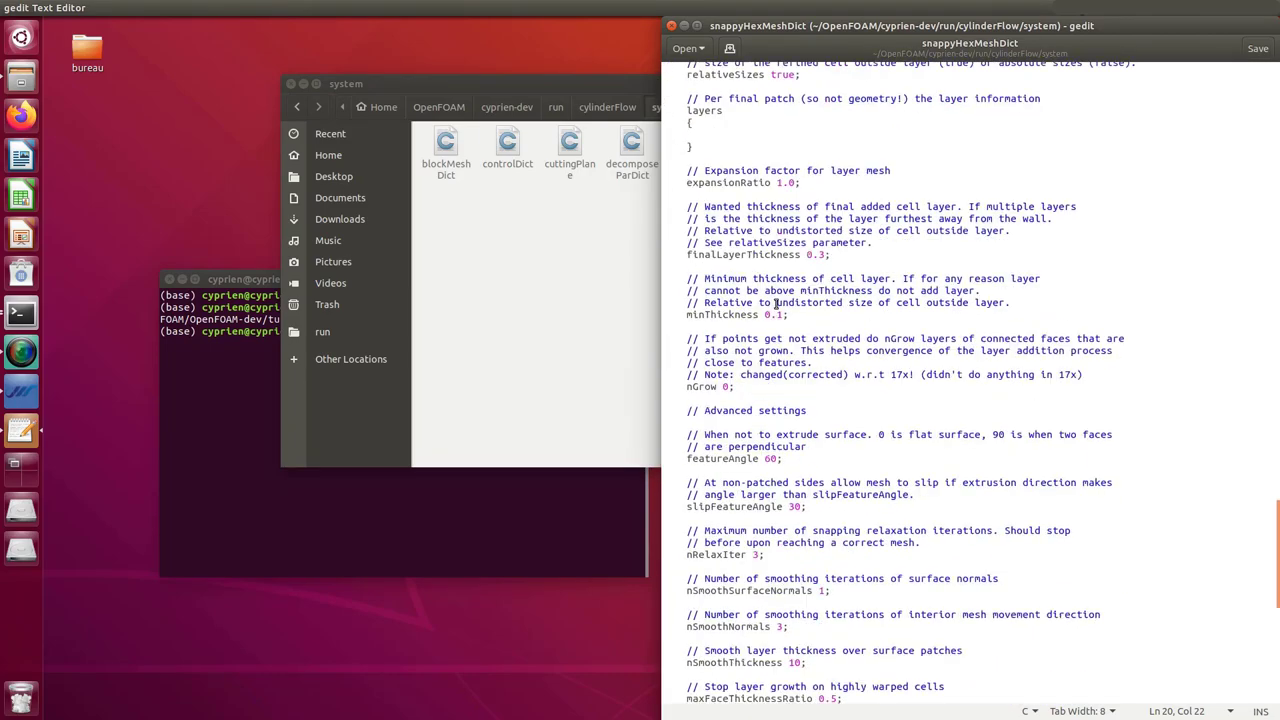
{"action": "scroll", "coordinate": [775, 302], "scroll_direction": "down", "scroll_amount": 18}
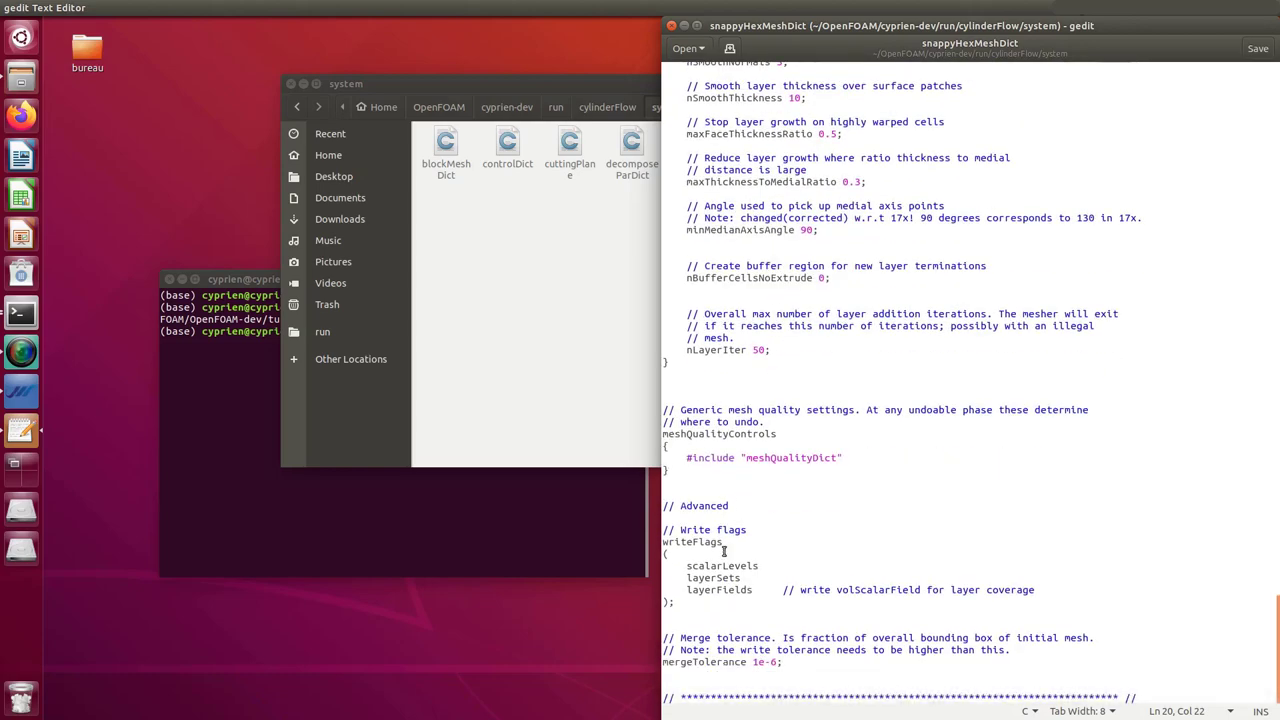
{"action": "scroll", "coordinate": [766, 488], "scroll_direction": "up", "scroll_amount": 10}
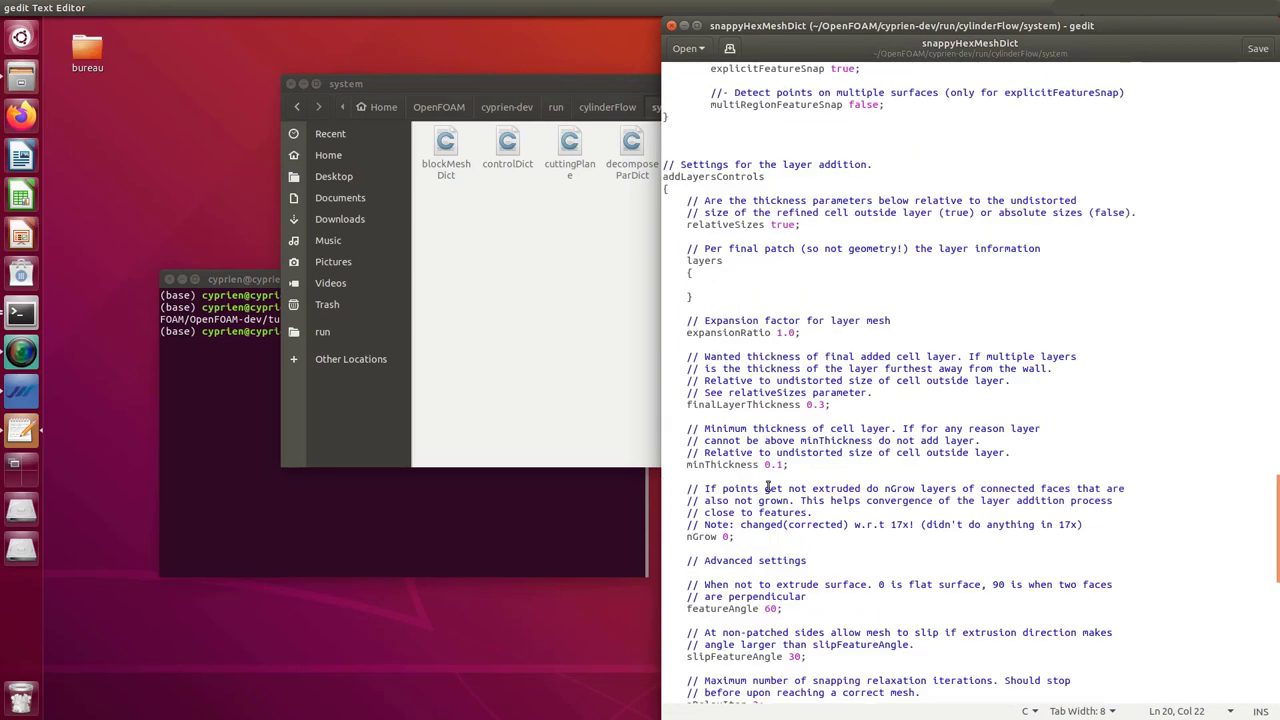
{"action": "scroll", "coordinate": [766, 488], "scroll_direction": "up", "scroll_amount": 15}
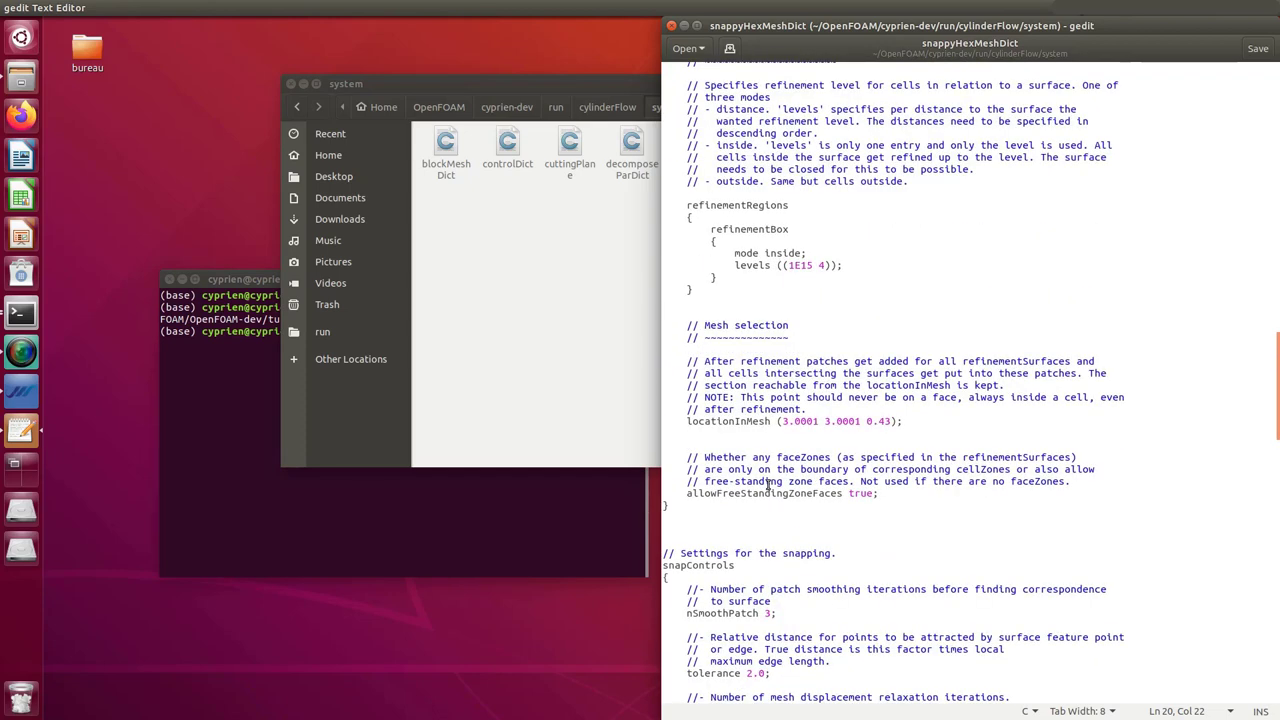
{"action": "scroll", "coordinate": [763, 470], "scroll_direction": "down", "scroll_amount": 1}
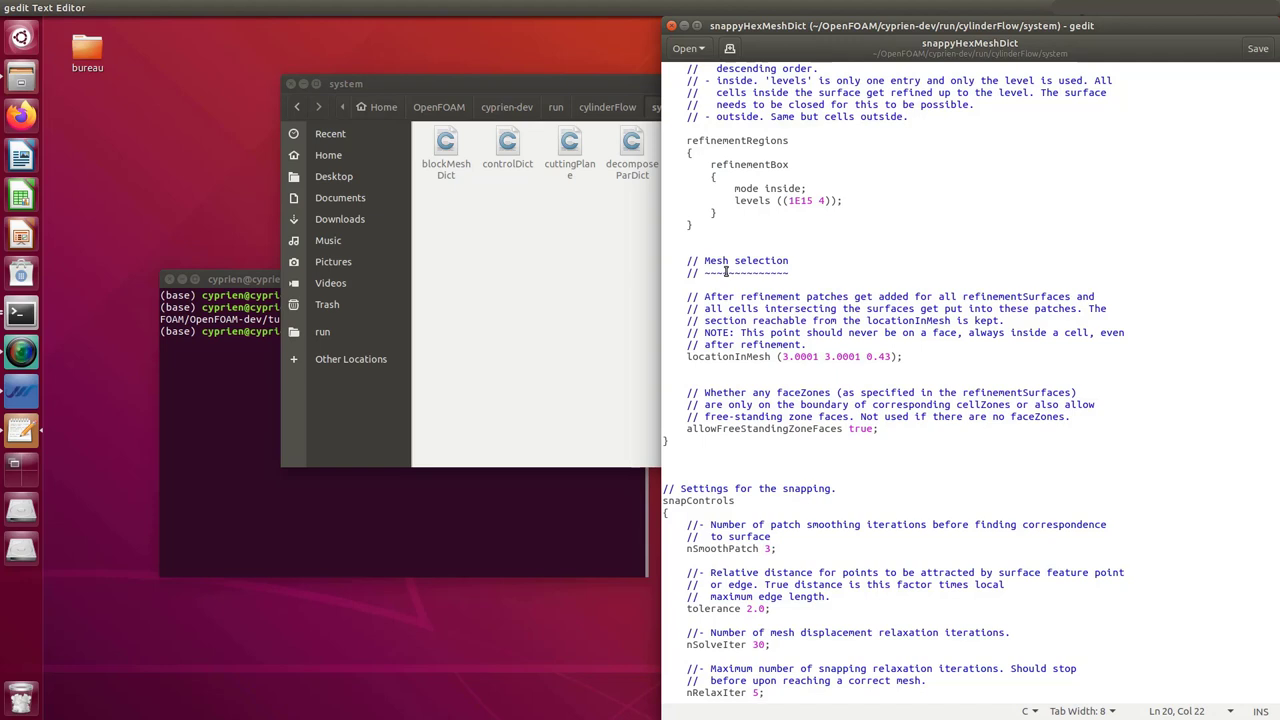
{"action": "left_click_drag", "start_coordinate": [914, 367], "coordinate": [637, 296]}
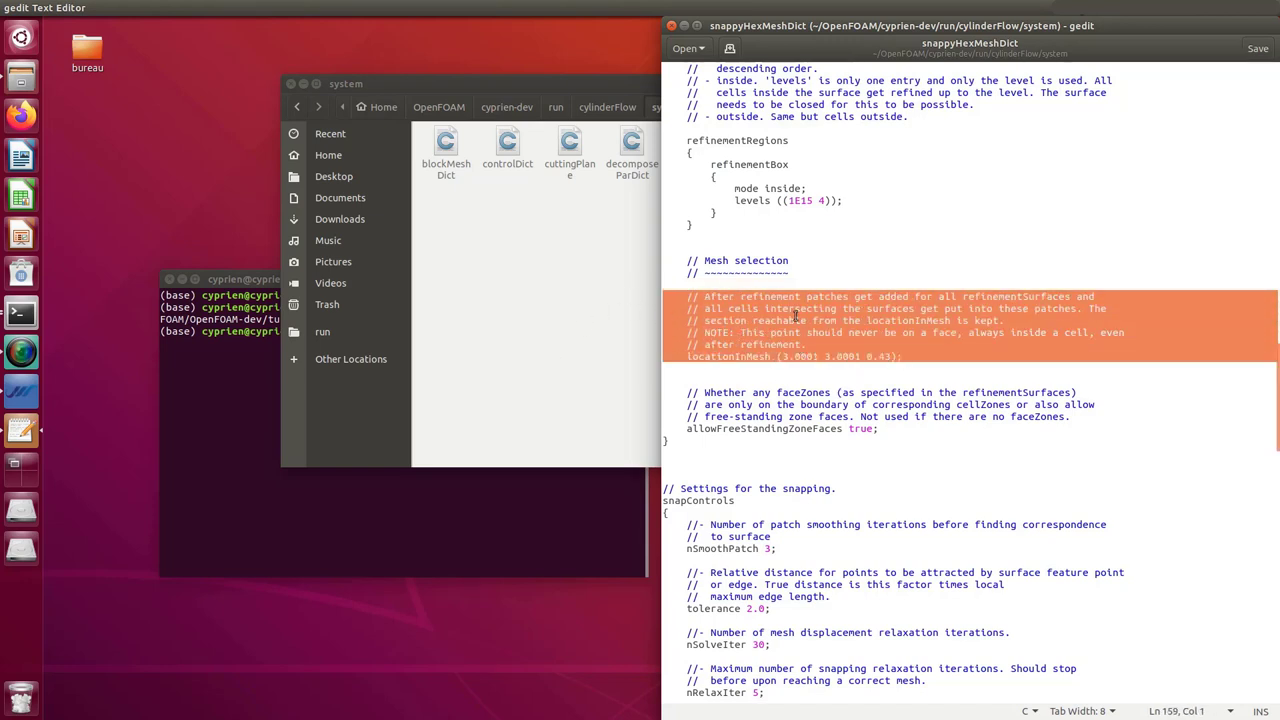
{"action": "left_click", "coordinate": [920, 366]}
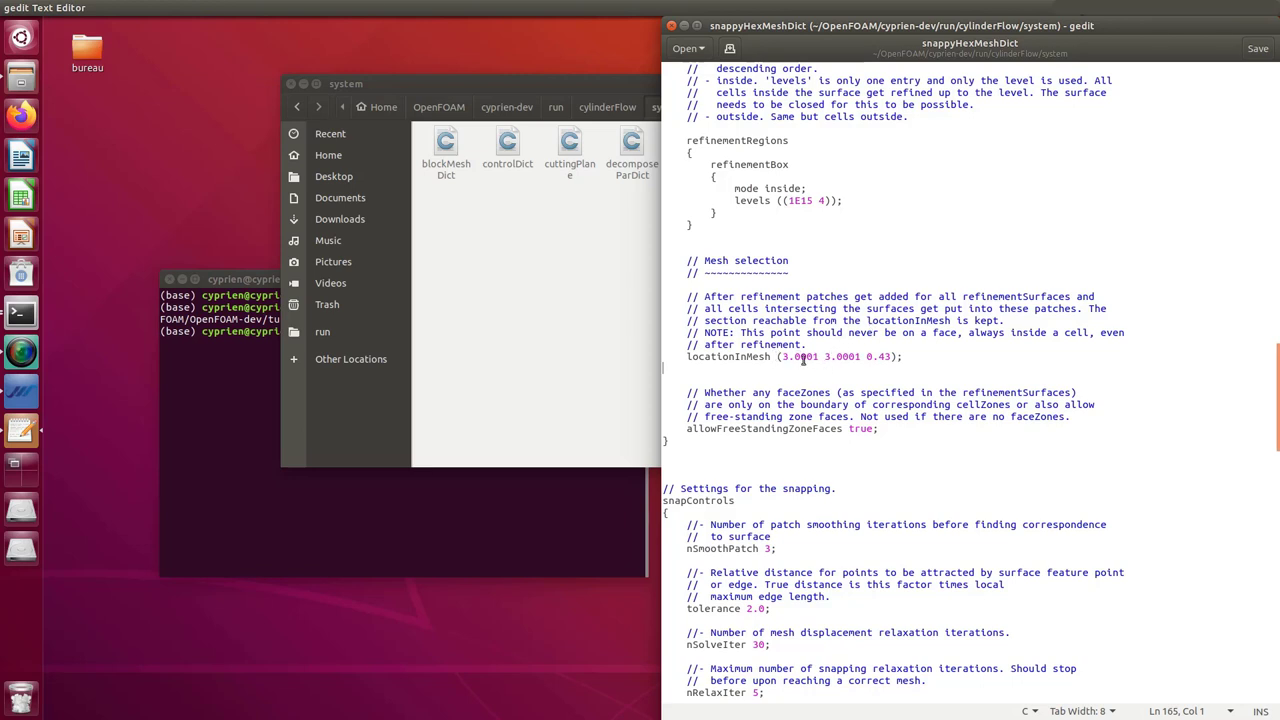
Set locationInMesh to (0.5 0.5 0.5), save, and close snappyHexMeshDict
{"action": "left_click_drag", "start_coordinate": [818, 356], "coordinate": [786, 356]}
{"action": "type", "text": "0.5"}
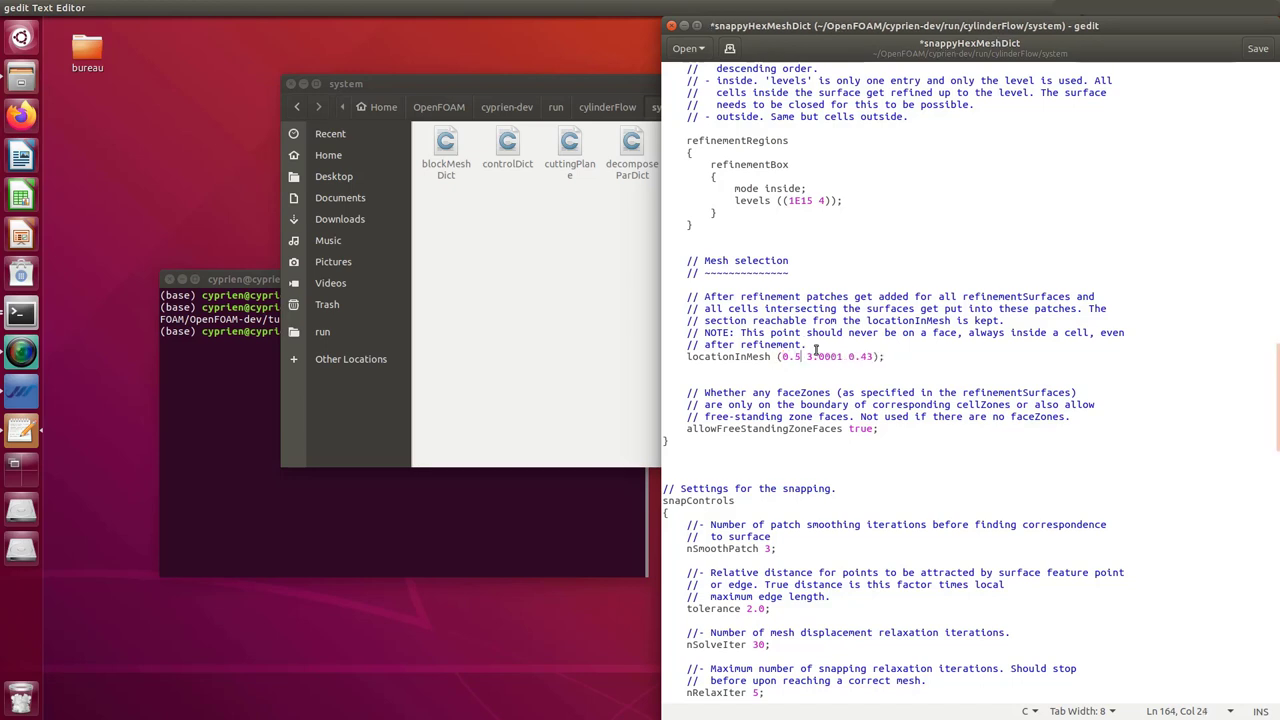
{"action": "left_click_drag", "start_coordinate": [803, 356], "coordinate": [838, 357]}
{"action": "type", "text": "0.5"}
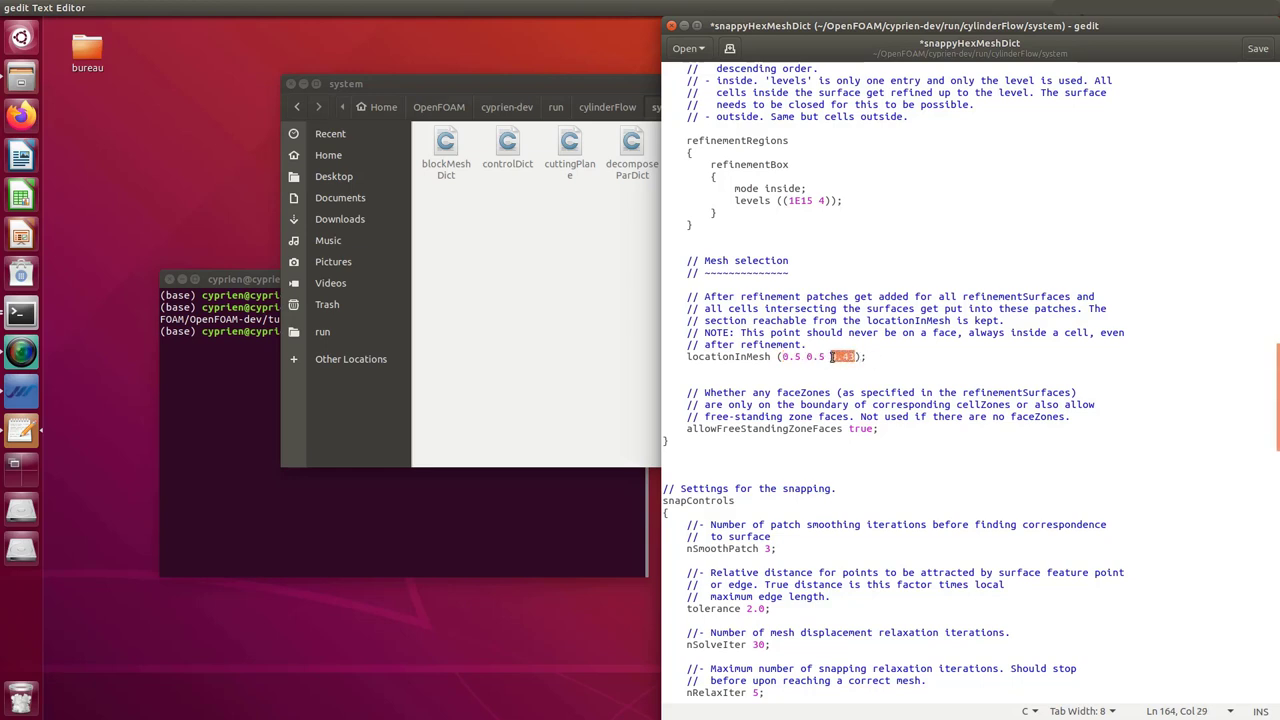
{"action": "type", "text": "0.5"}
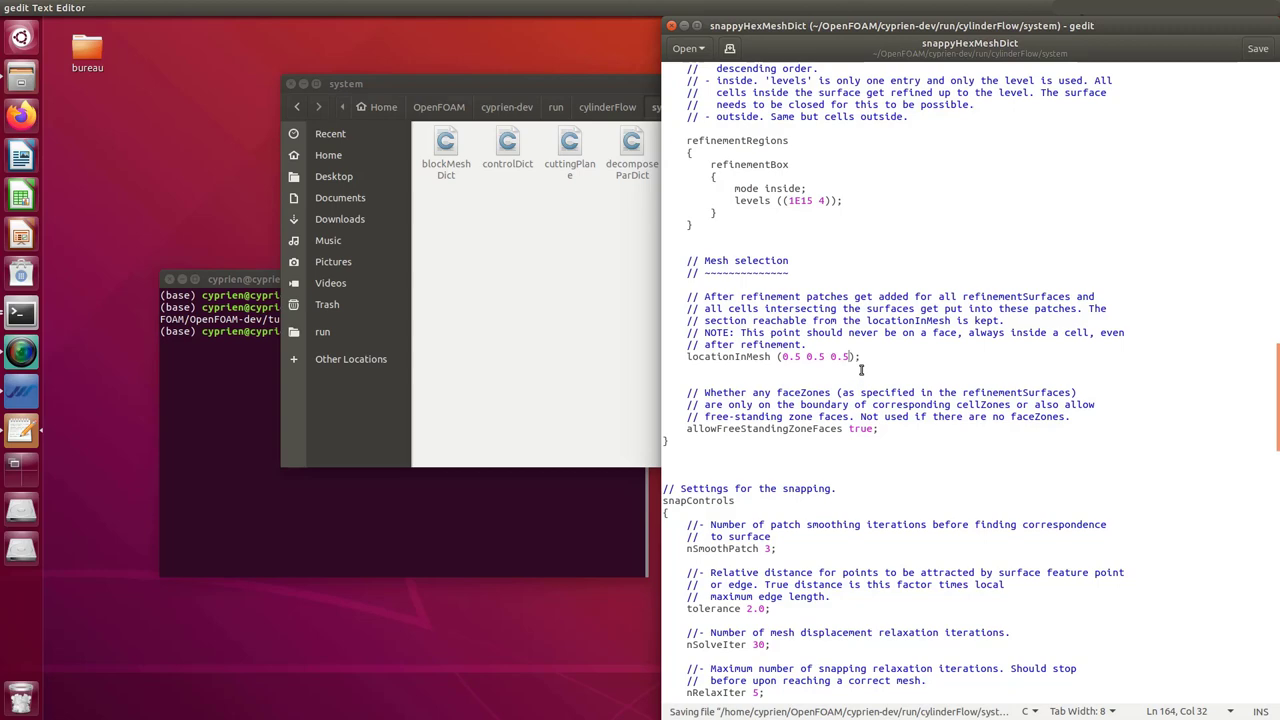
{"action": "scroll", "coordinate": [916, 381], "scroll_direction": "down", "scroll_amount": 5}
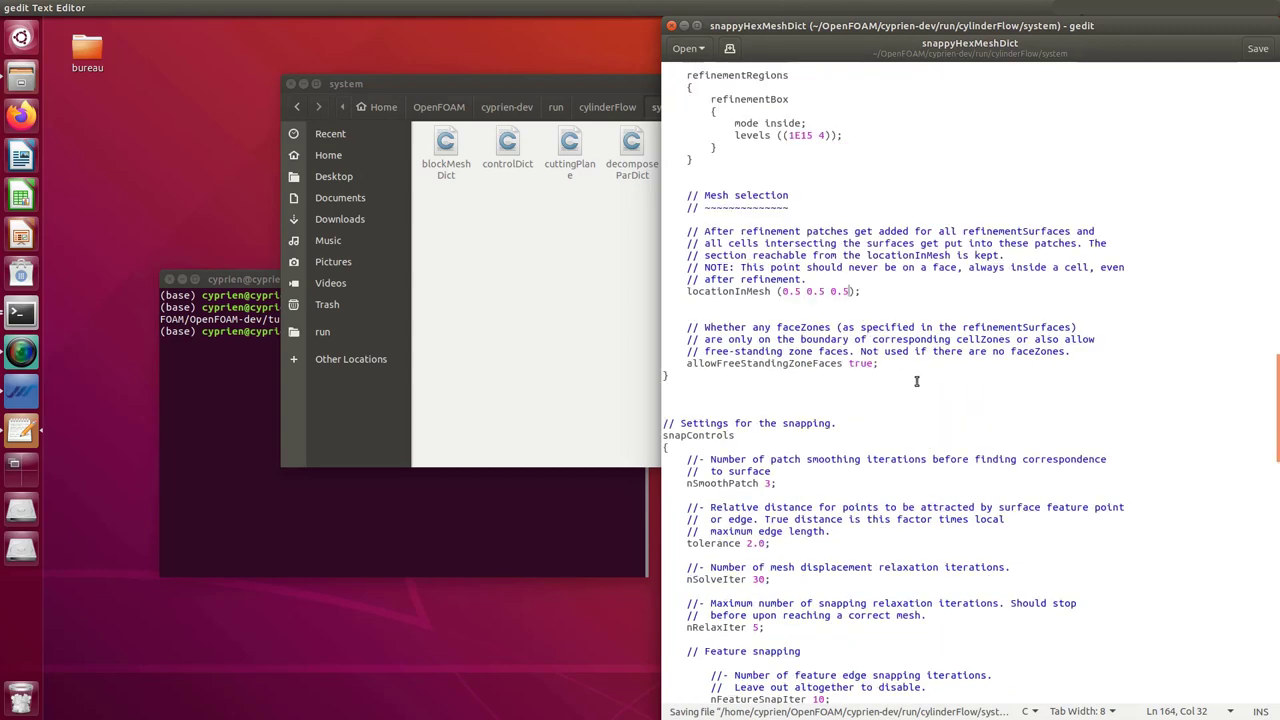
{"action": "scroll", "coordinate": [918, 381], "scroll_direction": "down", "scroll_amount": 3}
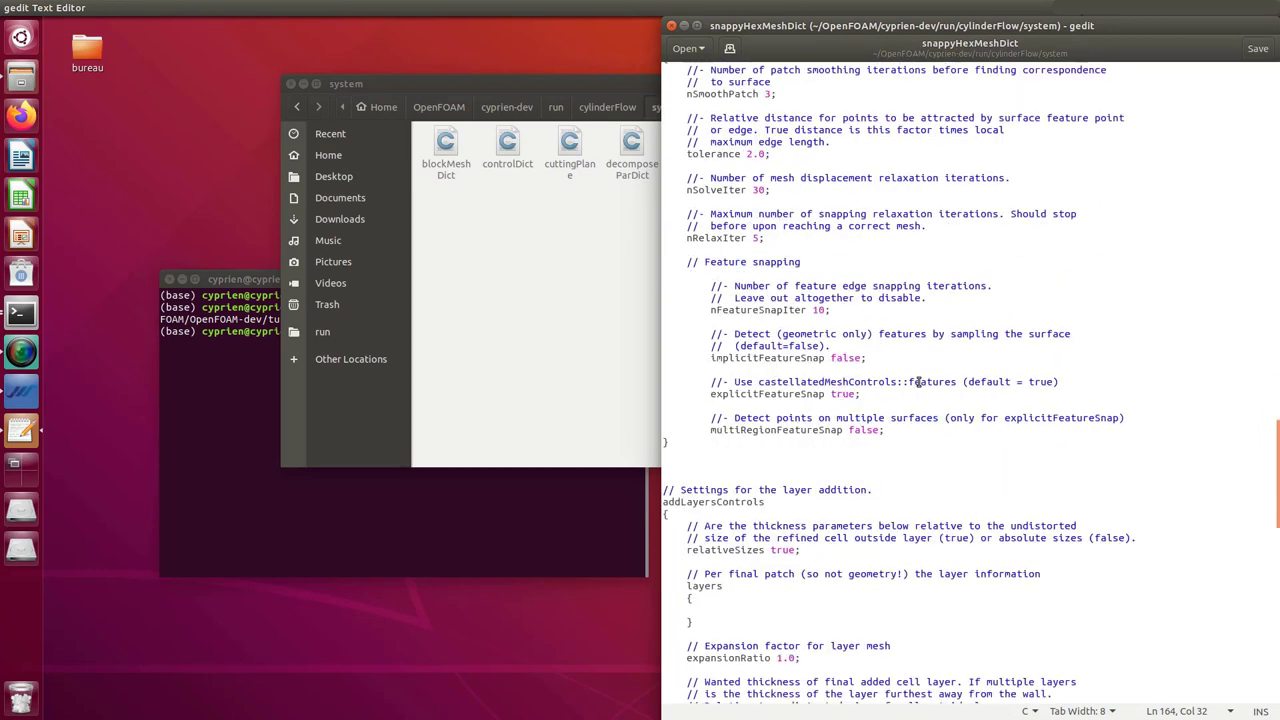
{"action": "left_click", "coordinate": [671, 25]}
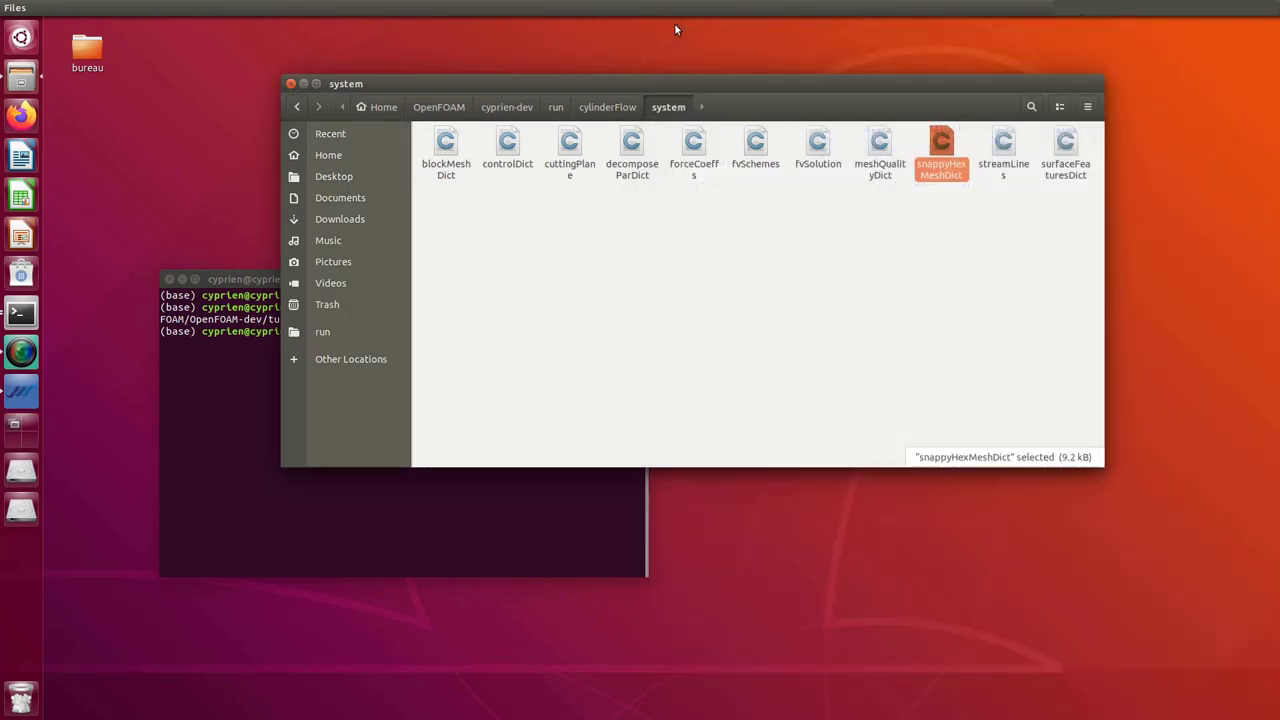
Open blockMeshDict from the system folder, check its vertices against the box model in SALOME, and return to the file
{"action": "double_click", "coordinate": [446, 145]}
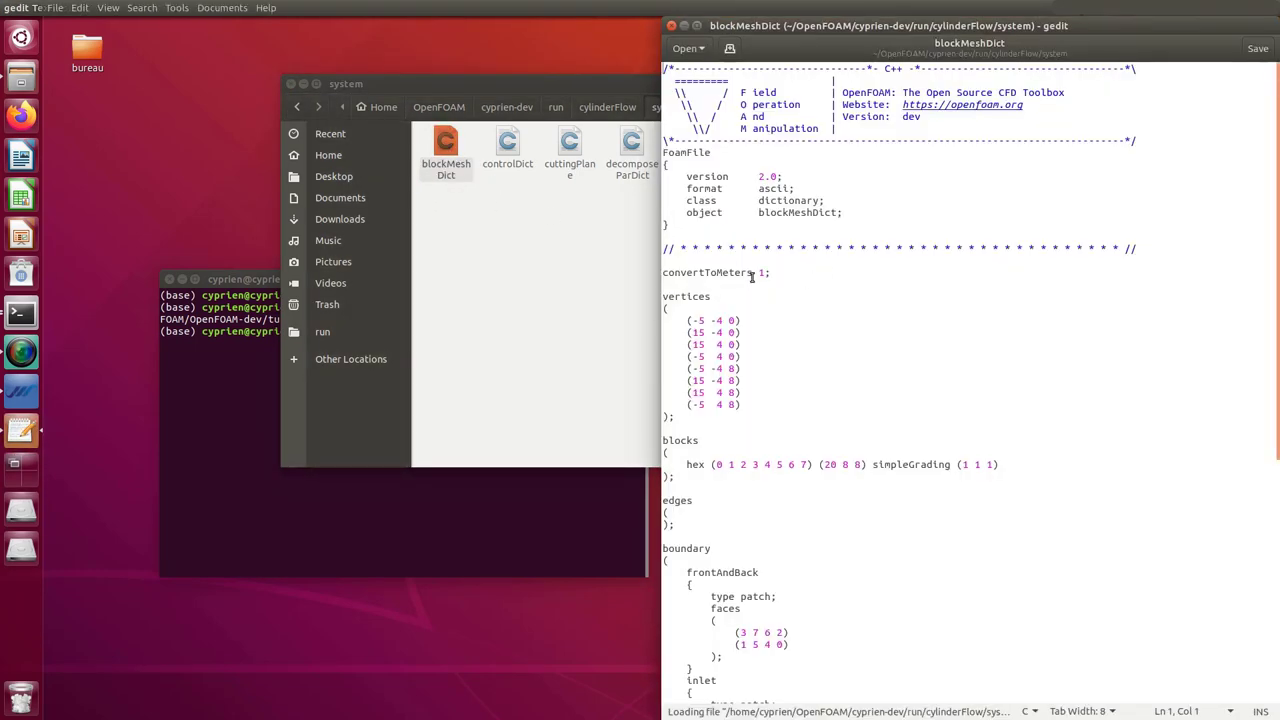
{"action": "scroll", "coordinate": [752, 276], "scroll_direction": "down", "scroll_amount": 1}
{"action": "left_click_drag", "start_coordinate": [752, 342], "coordinate": [662, 252]}
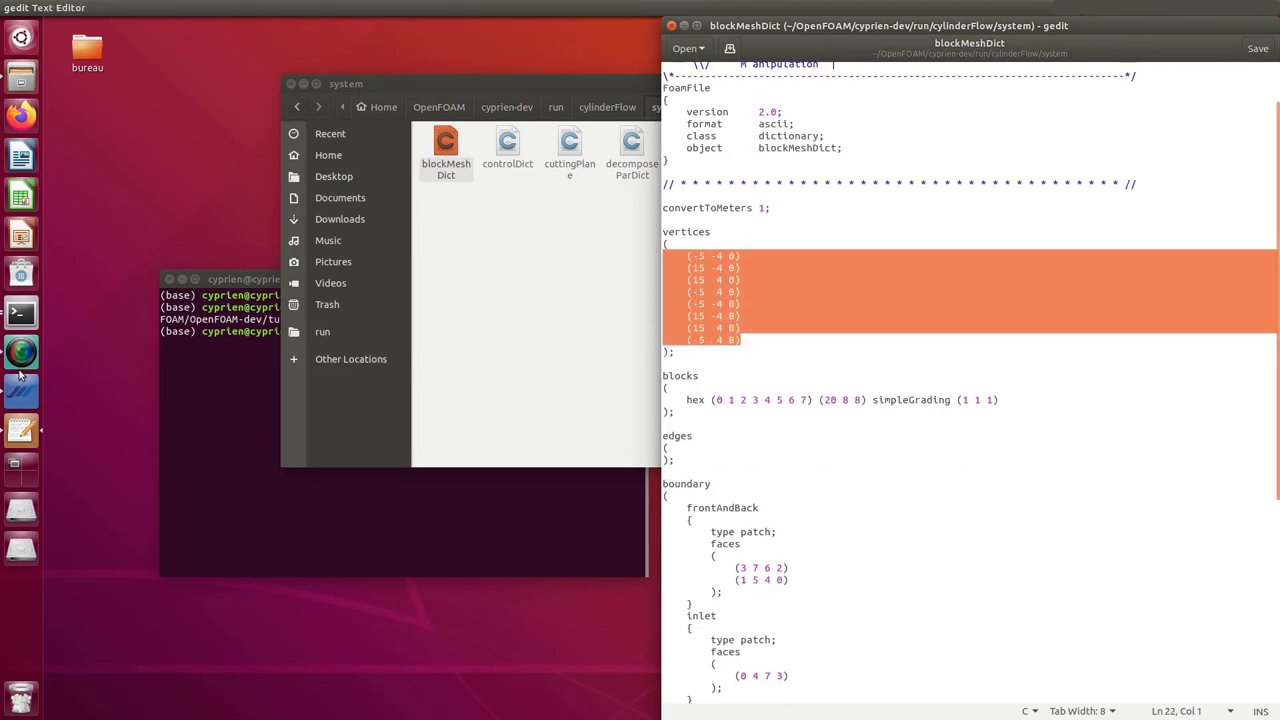
{"action": "left_click", "coordinate": [20, 400]}
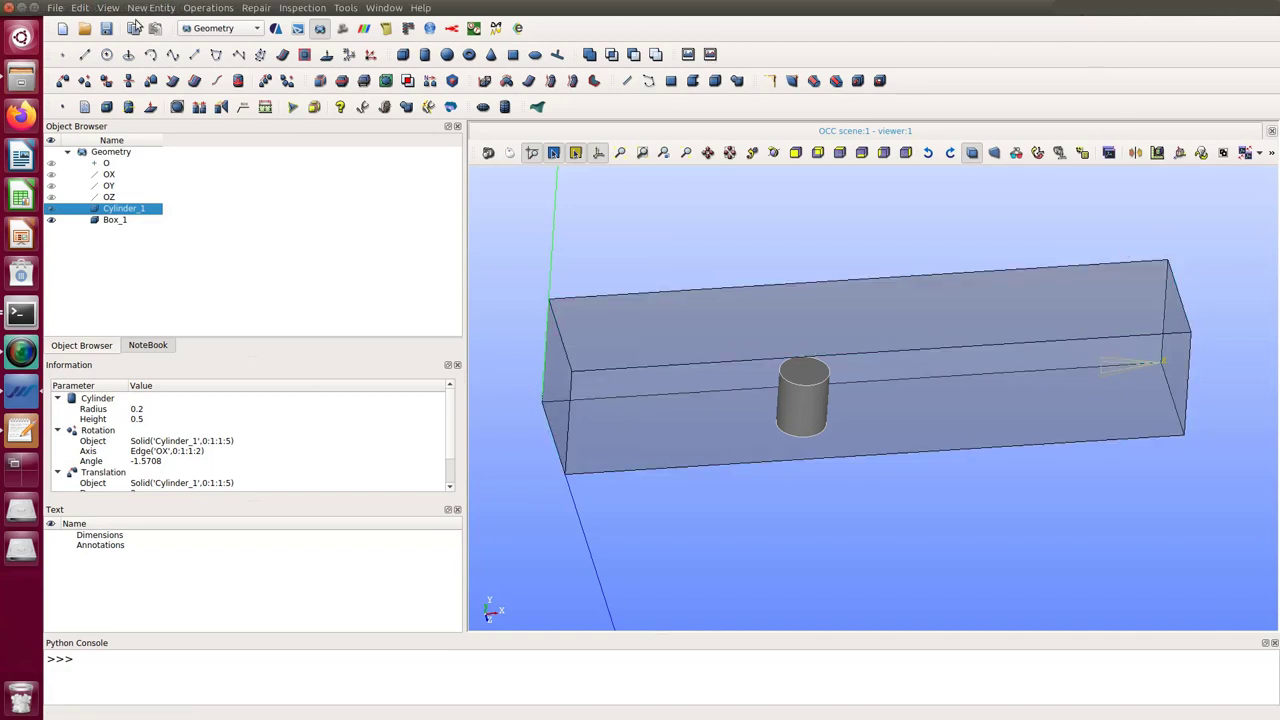
{"action": "left_click", "coordinate": [20, 8]}
{"action": "left_click", "coordinate": [827, 293]}
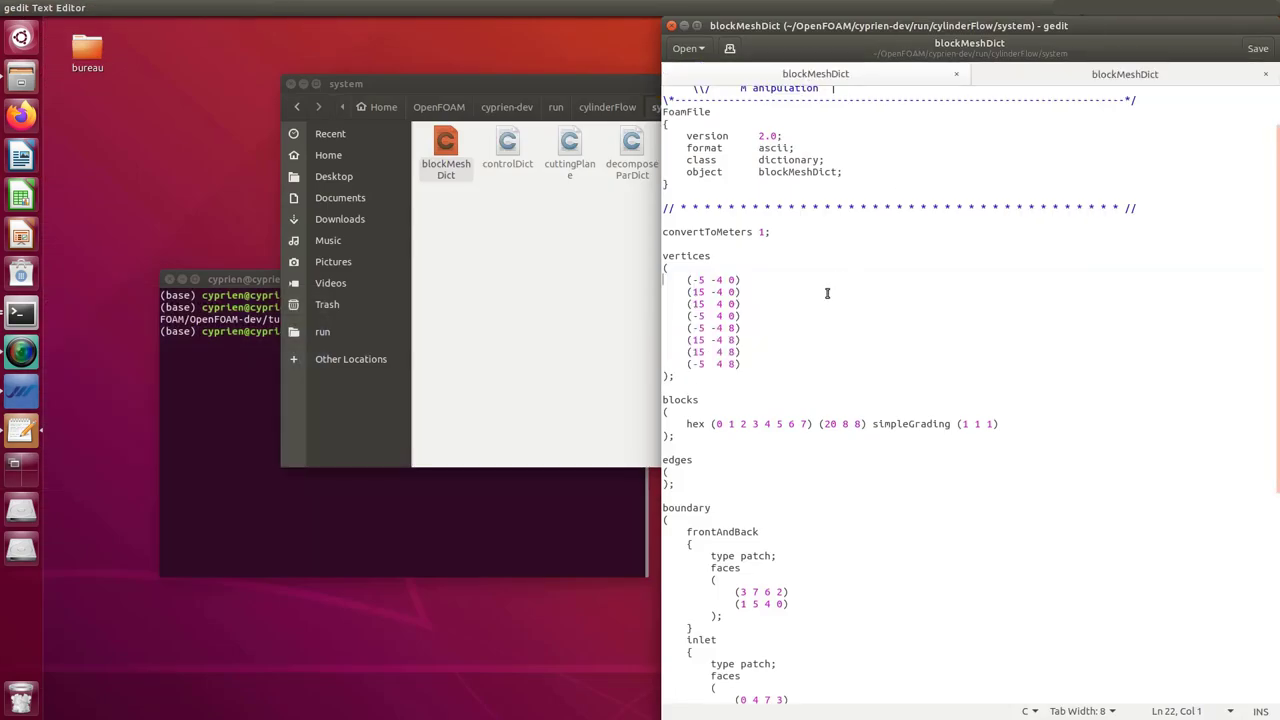
Replace the eight vertices in blockMeshDict with the corners of a box from (0 0 0) to (5 1 1), and save
{"action": "left_click_drag", "start_coordinate": [742, 365], "coordinate": [645, 282]}
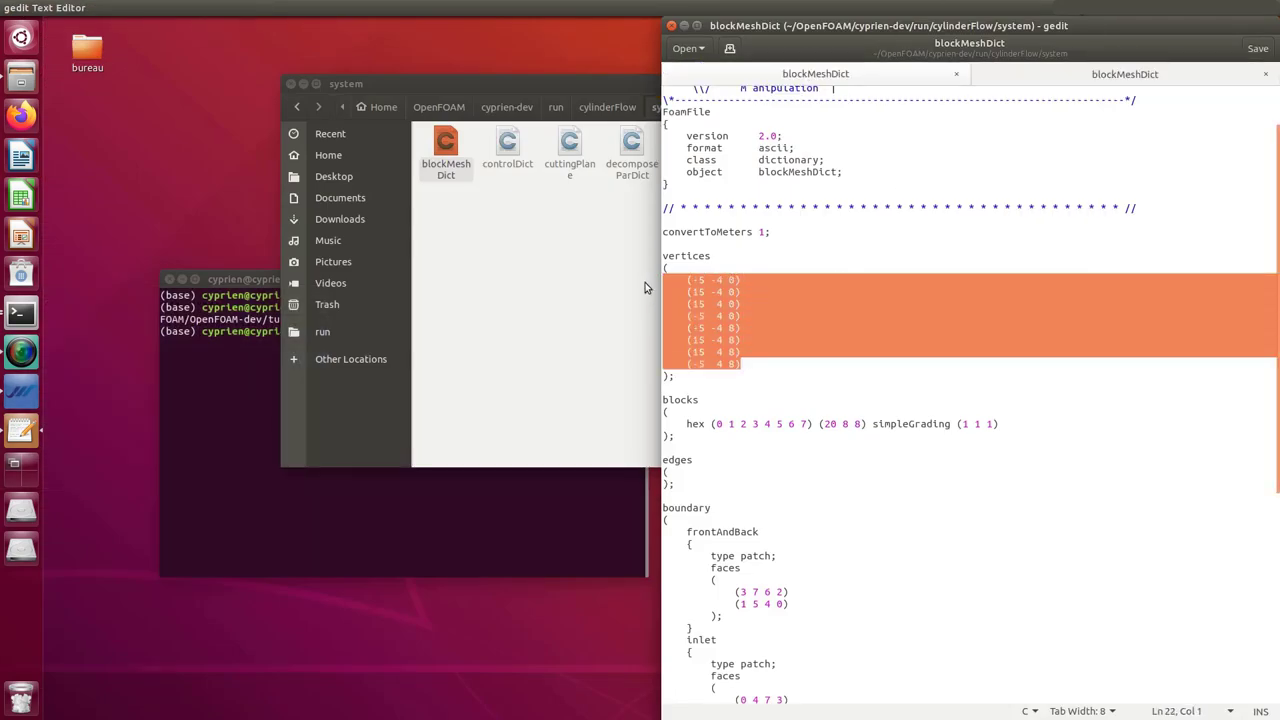
{"action": "type", "text": "(0 0 0)     (5 0 0)     (5 1 0)     (0 1 0)     (0 0 1)     (5 0 1)     (5 1 1)     (0 1 1)"}
{"action": "key", "text": "ctrl+s"}
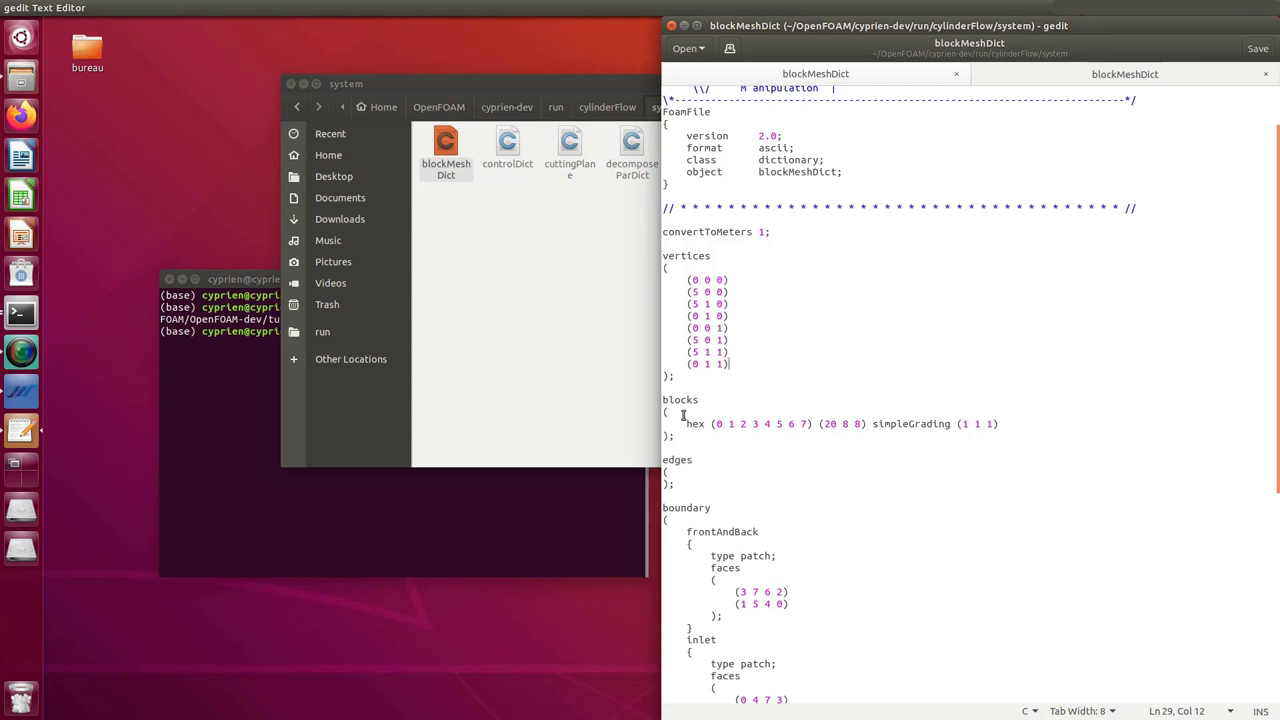
{"action": "scroll", "coordinate": [701, 447], "scroll_direction": "down", "scroll_amount": 1}
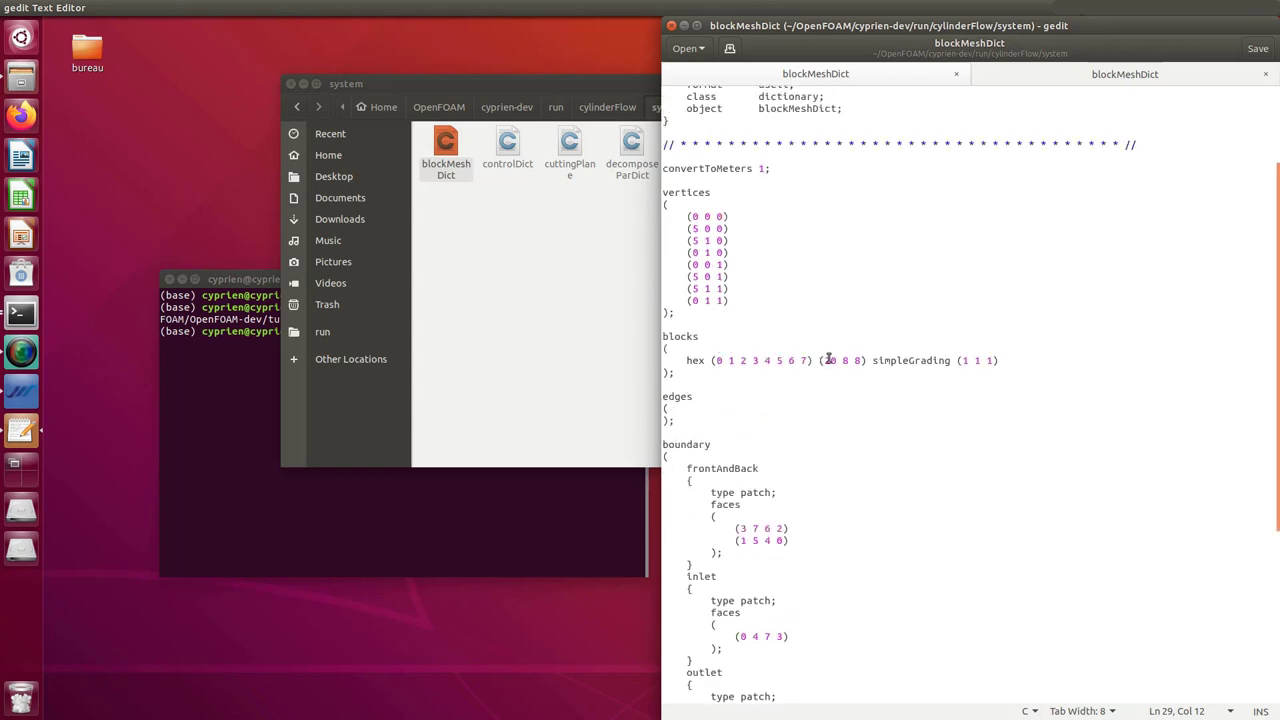
Set the hex block's cell counts in blockMeshDict to (60 20 20), save, check the boundary patches, and close the file
{"action": "double_click", "coordinate": [828, 360]}
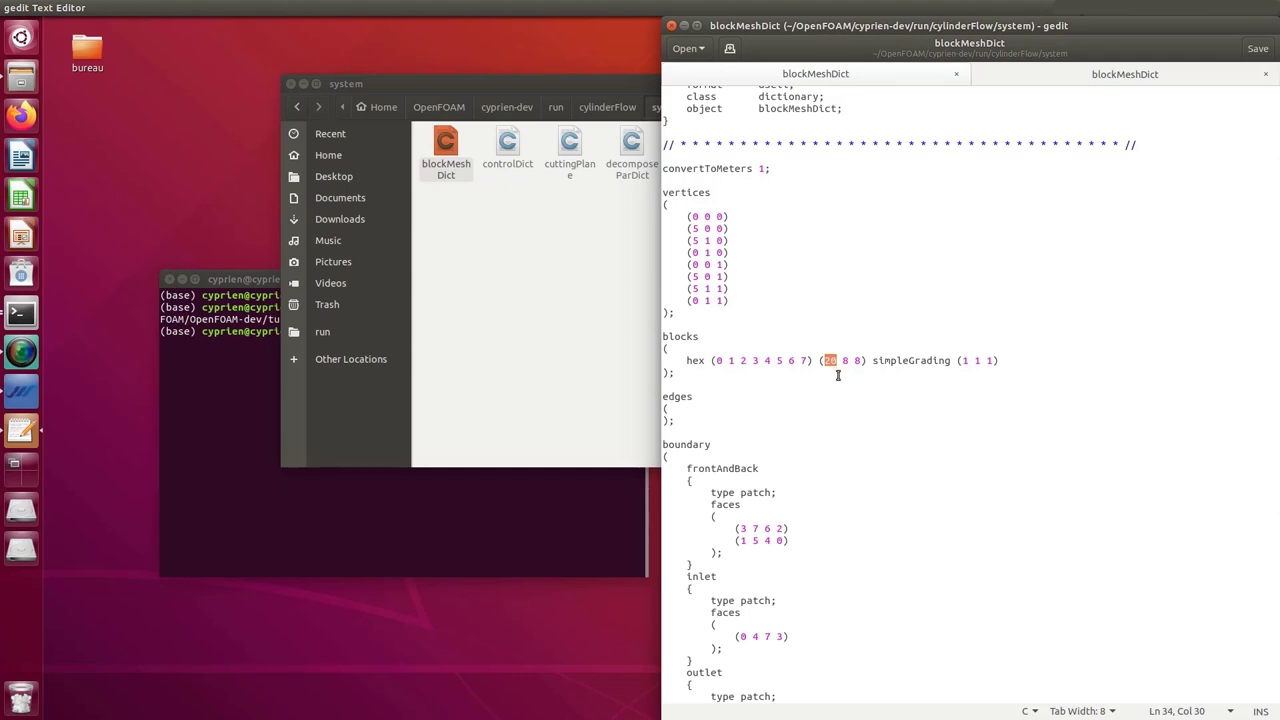
{"action": "type", "text": "60"}
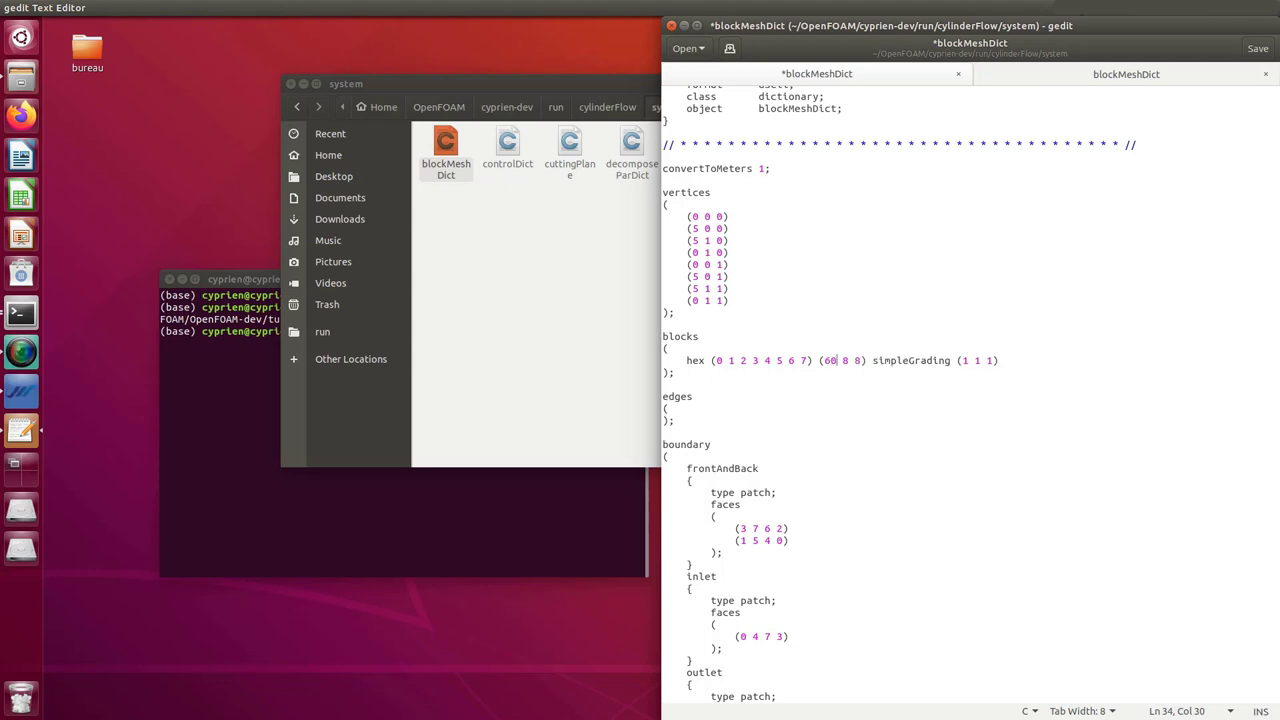
{"action": "double_click", "coordinate": [844, 362]}
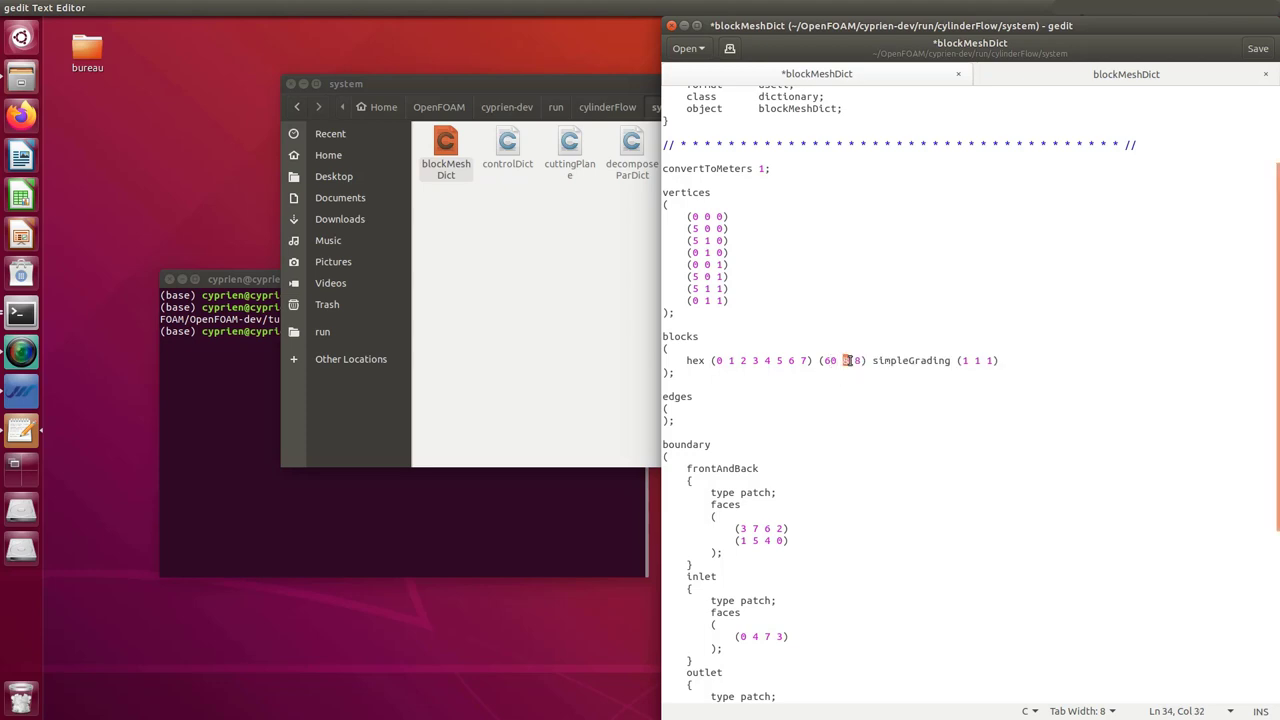
{"action": "type", "text": "20 "}
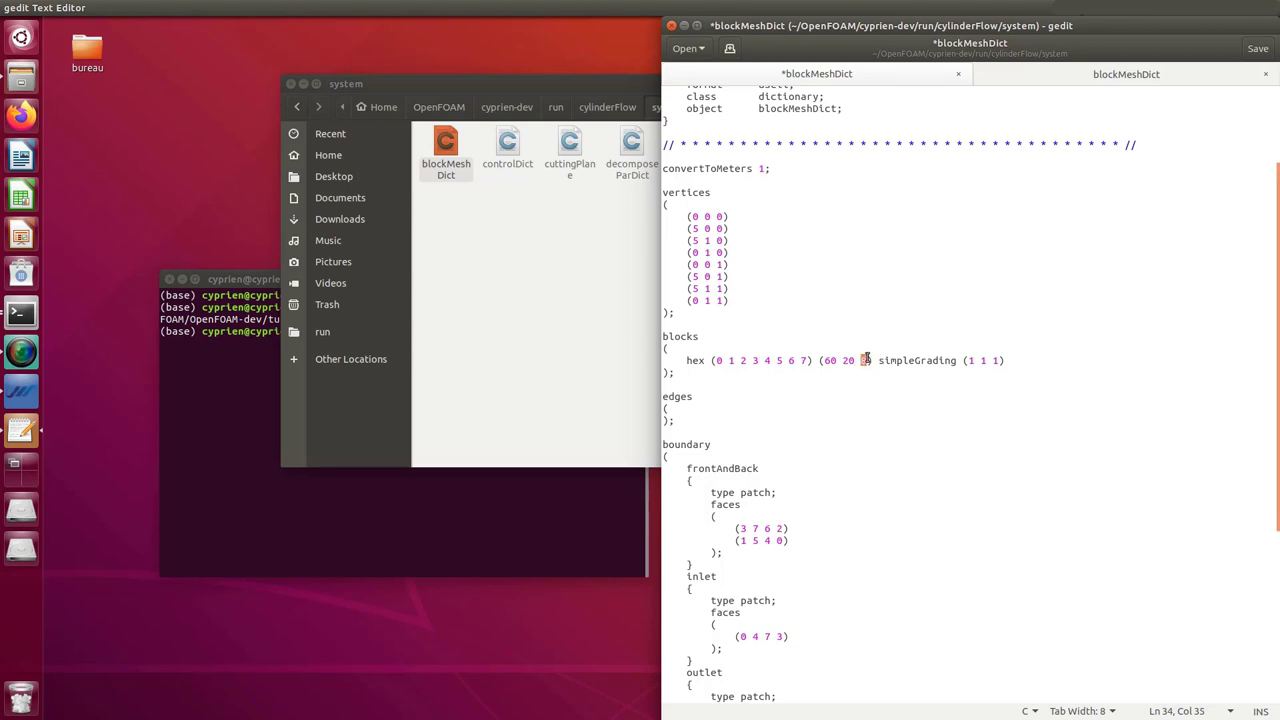
{"action": "type", "text": "20"}
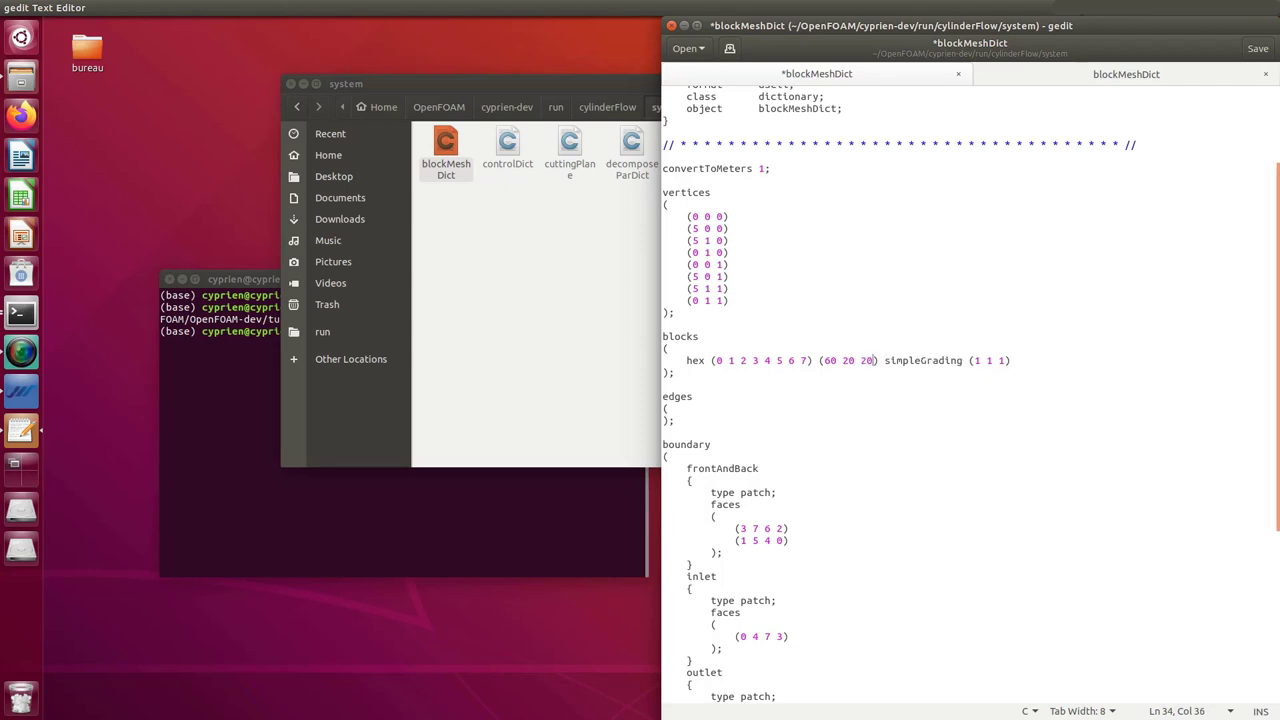
{"action": "key", "text": "ctrl+s"}
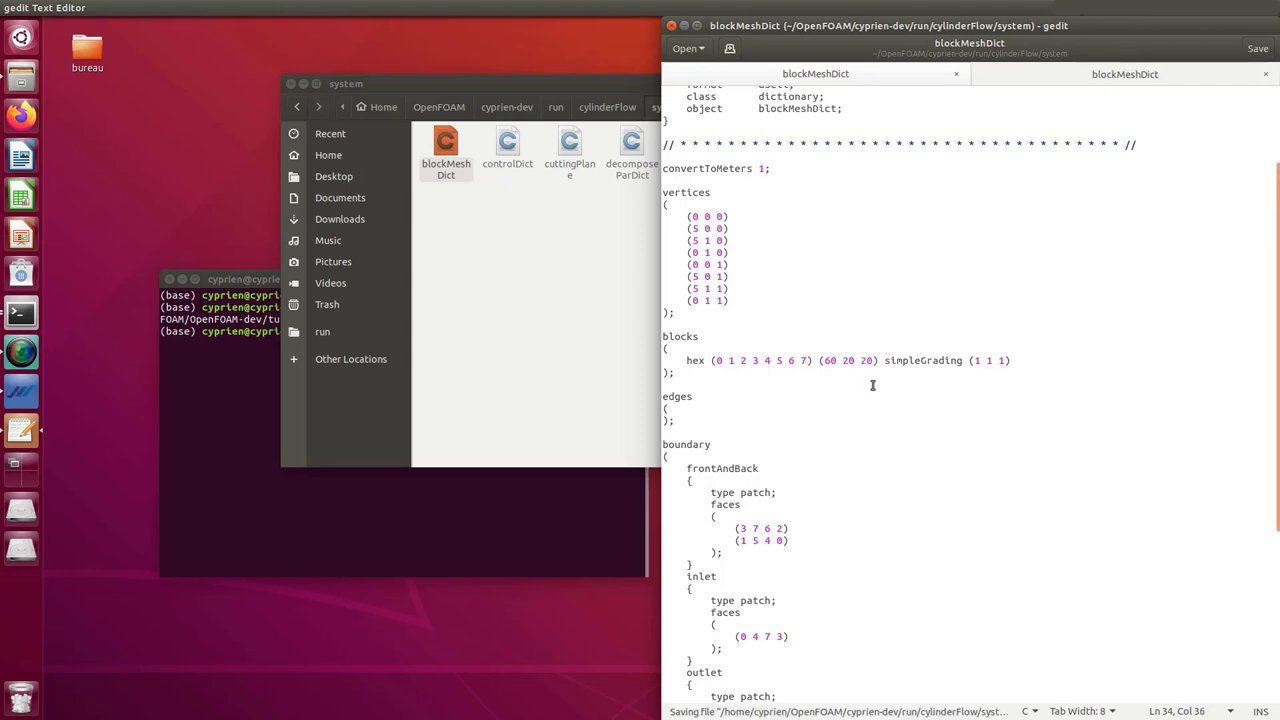
{"action": "scroll", "coordinate": [872, 385], "scroll_direction": "down", "scroll_amount": 3}
{"action": "scroll", "coordinate": [763, 366], "scroll_direction": "down", "scroll_amount": 4}
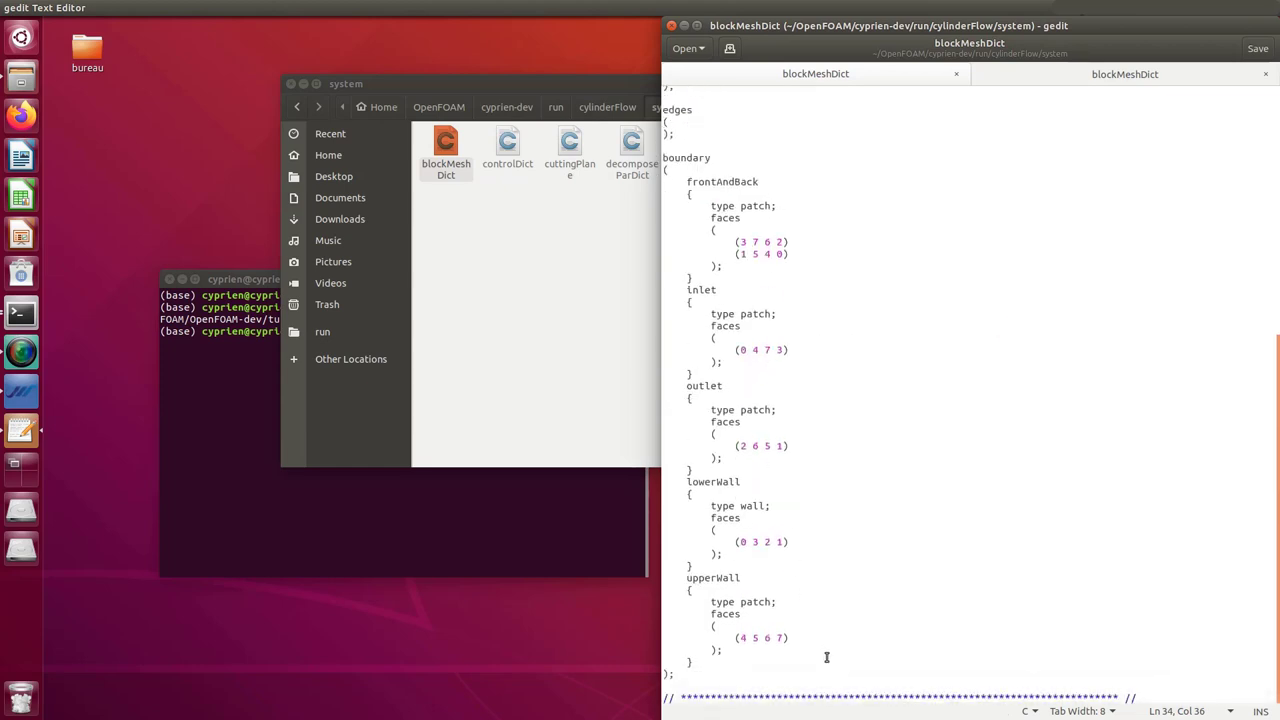
{"action": "scroll", "coordinate": [826, 641], "scroll_direction": "up", "scroll_amount": 10}
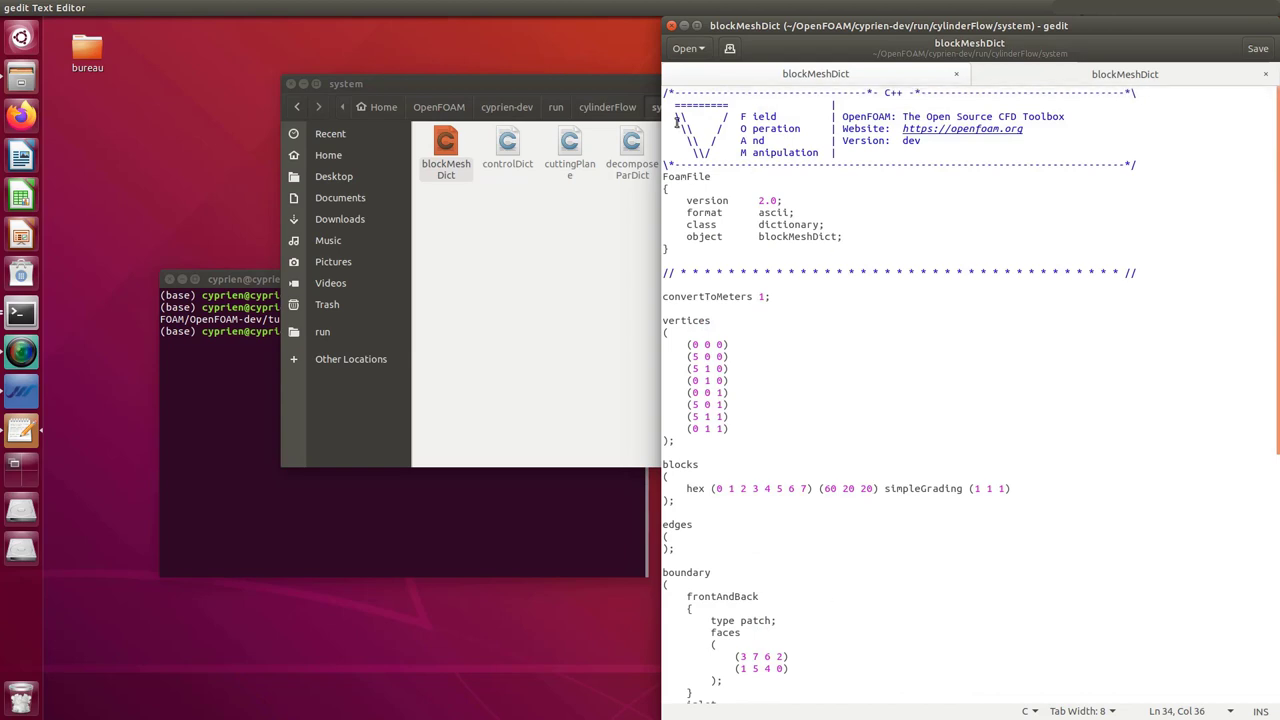
{"action": "left_click", "coordinate": [670, 25]}
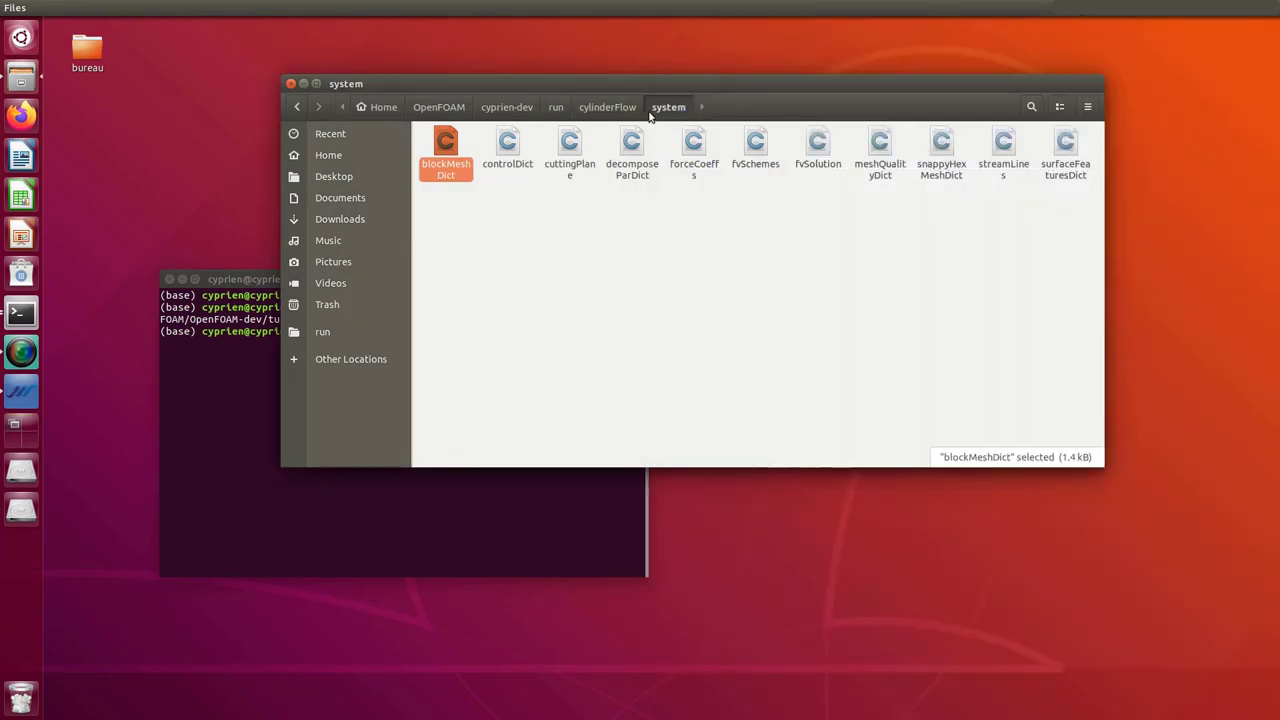
Open the k file in cylinderFlow's 0 folder, rename motorBikeGroup to cylinderGroup, save, and close it
{"action": "left_click", "coordinate": [624, 107]}
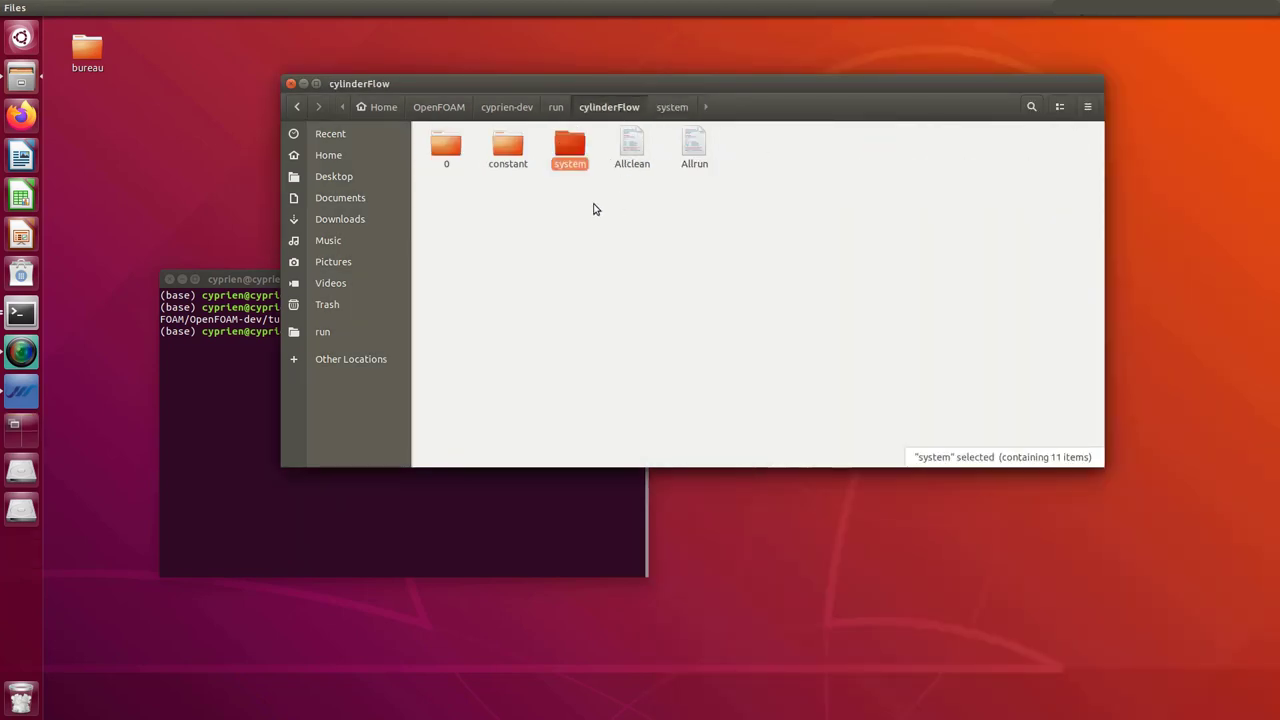
{"action": "double_click", "coordinate": [445, 150]}
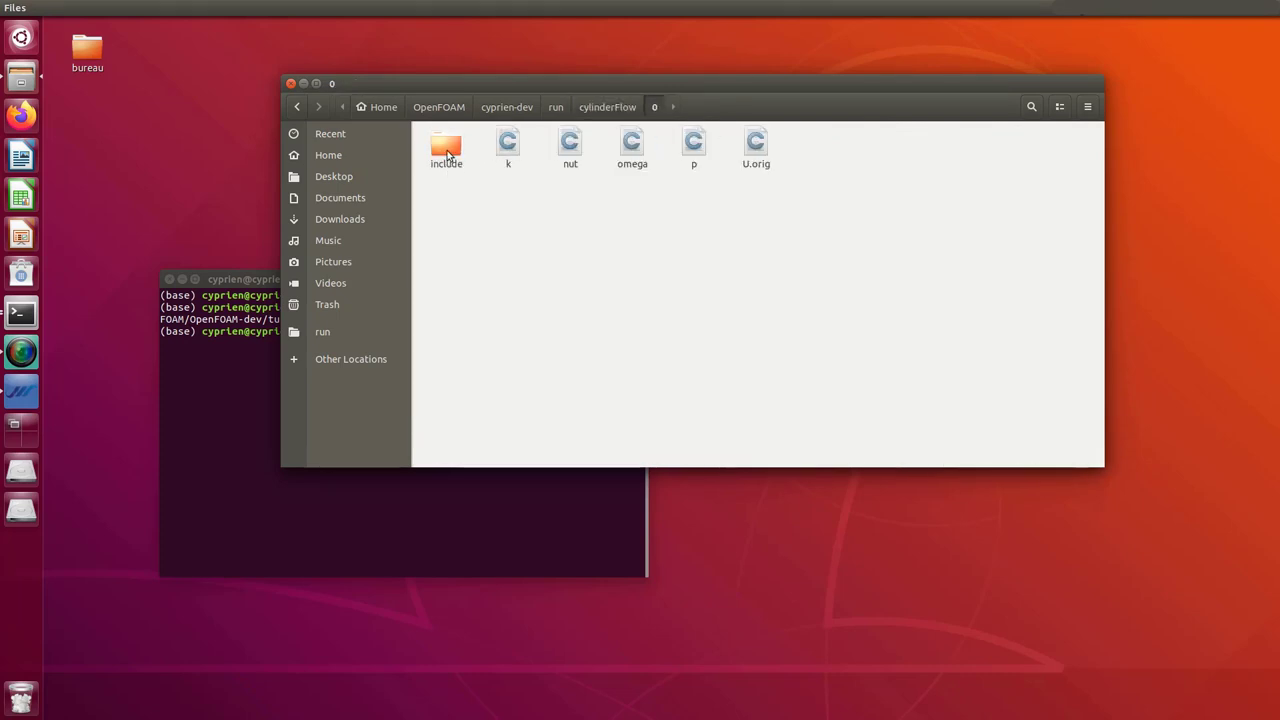
{"action": "double_click", "coordinate": [505, 148]}
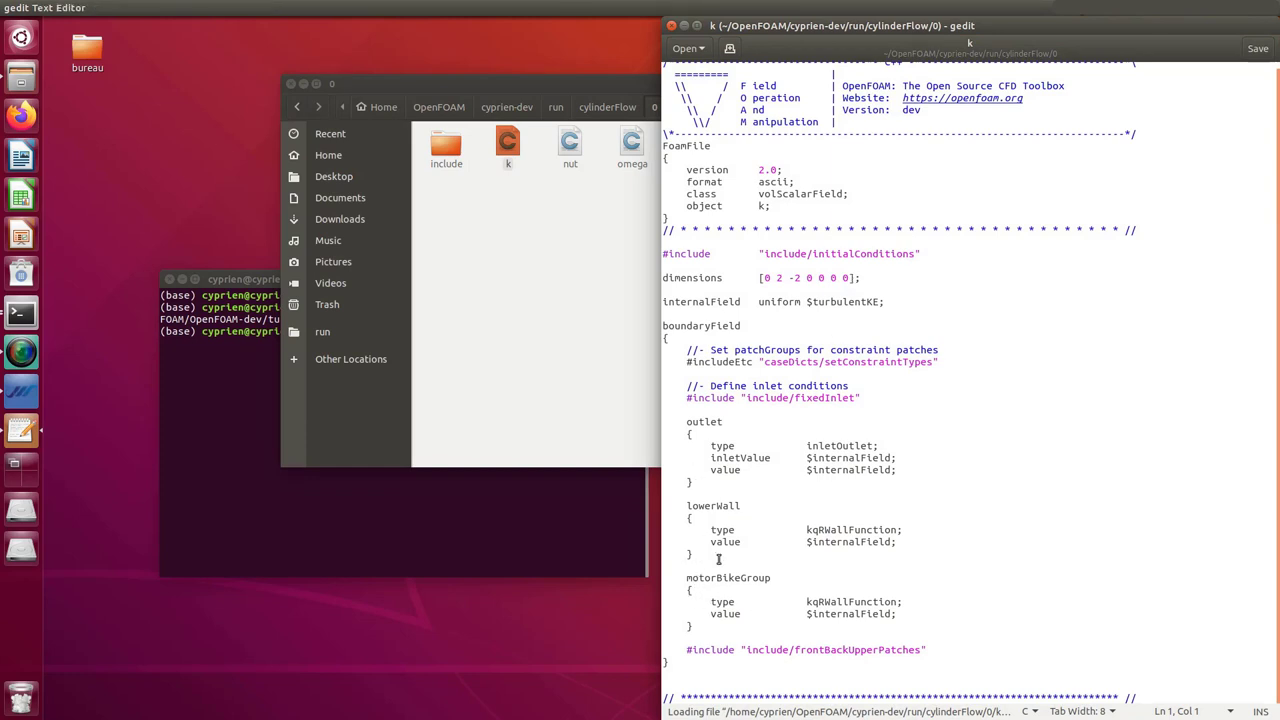
{"action": "left_click_drag", "start_coordinate": [740, 578], "coordinate": [697, 576]}
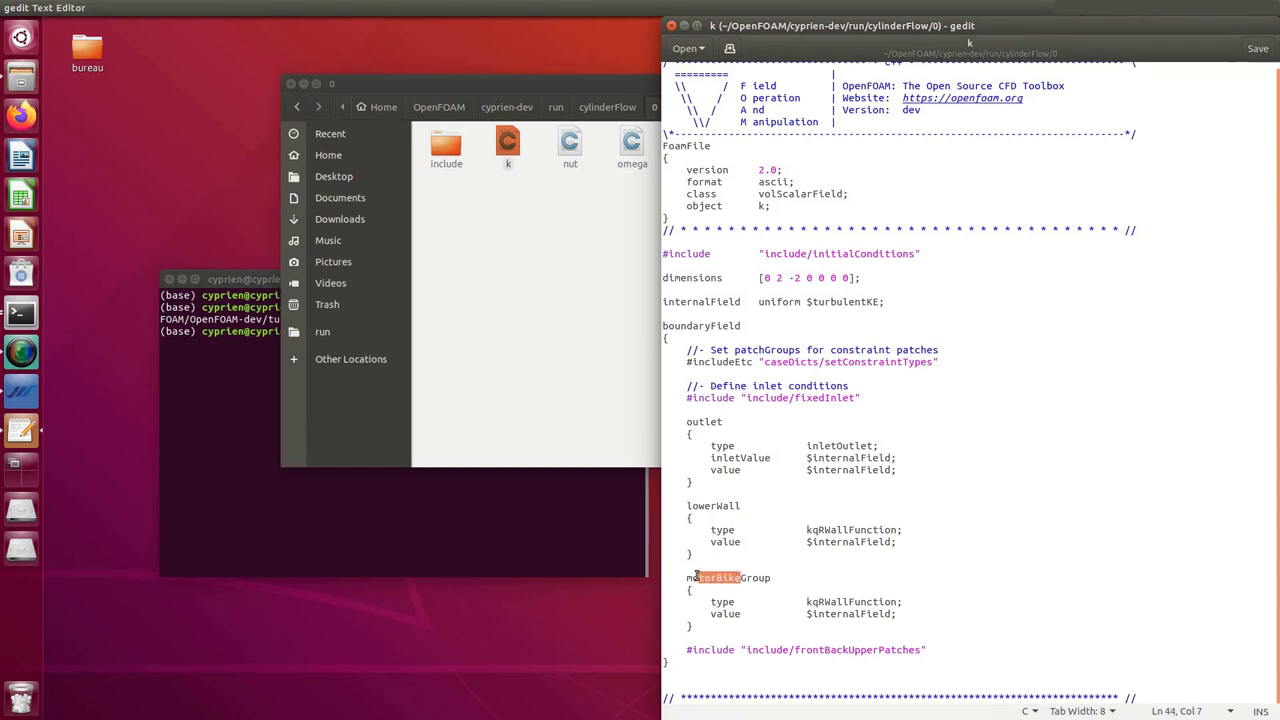
{"action": "type", "text": "cylinder"}
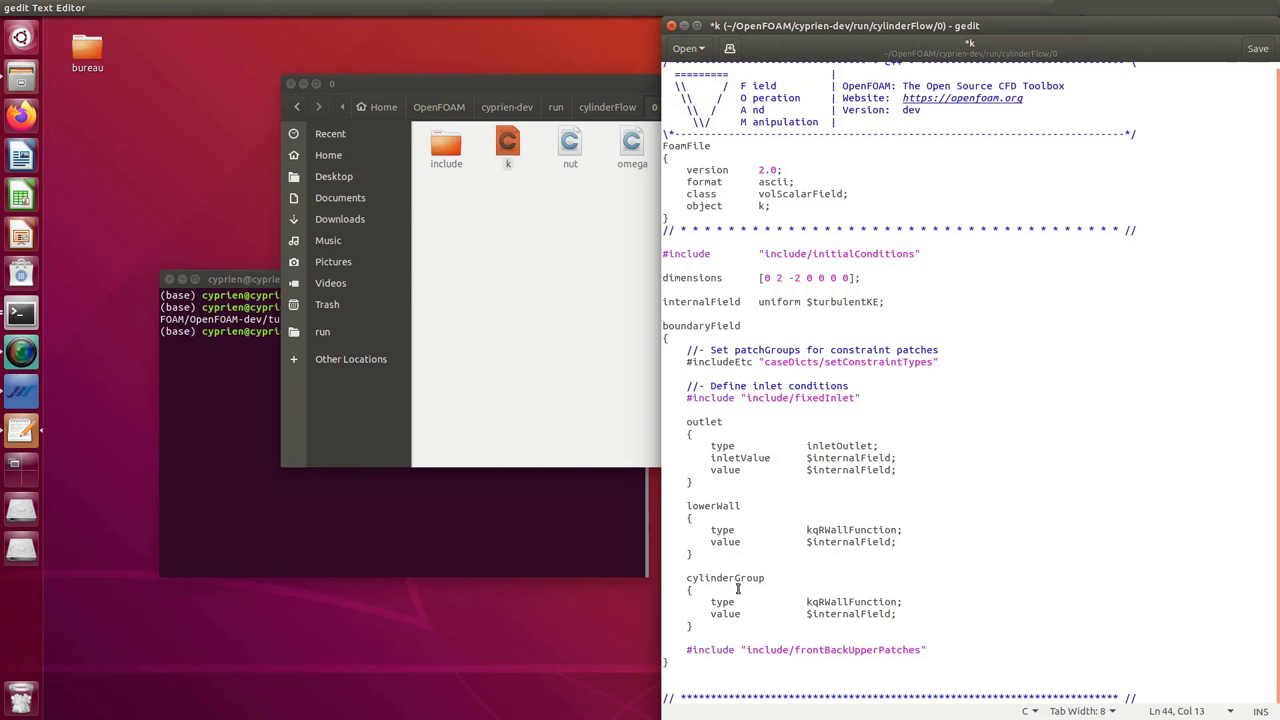
{"action": "left_click_drag", "start_coordinate": [763, 578], "coordinate": [685, 578]}
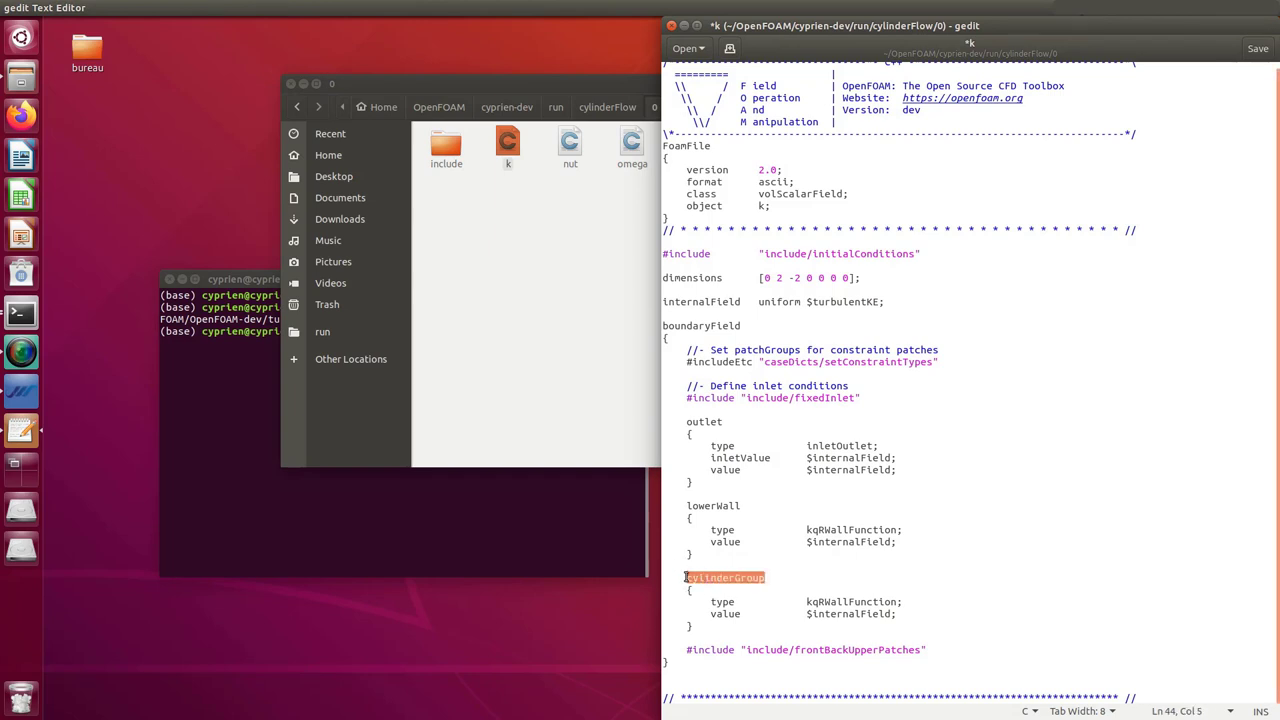
{"action": "left_click", "coordinate": [671, 25]}
{"action": "left_click", "coordinate": [1133, 424]}
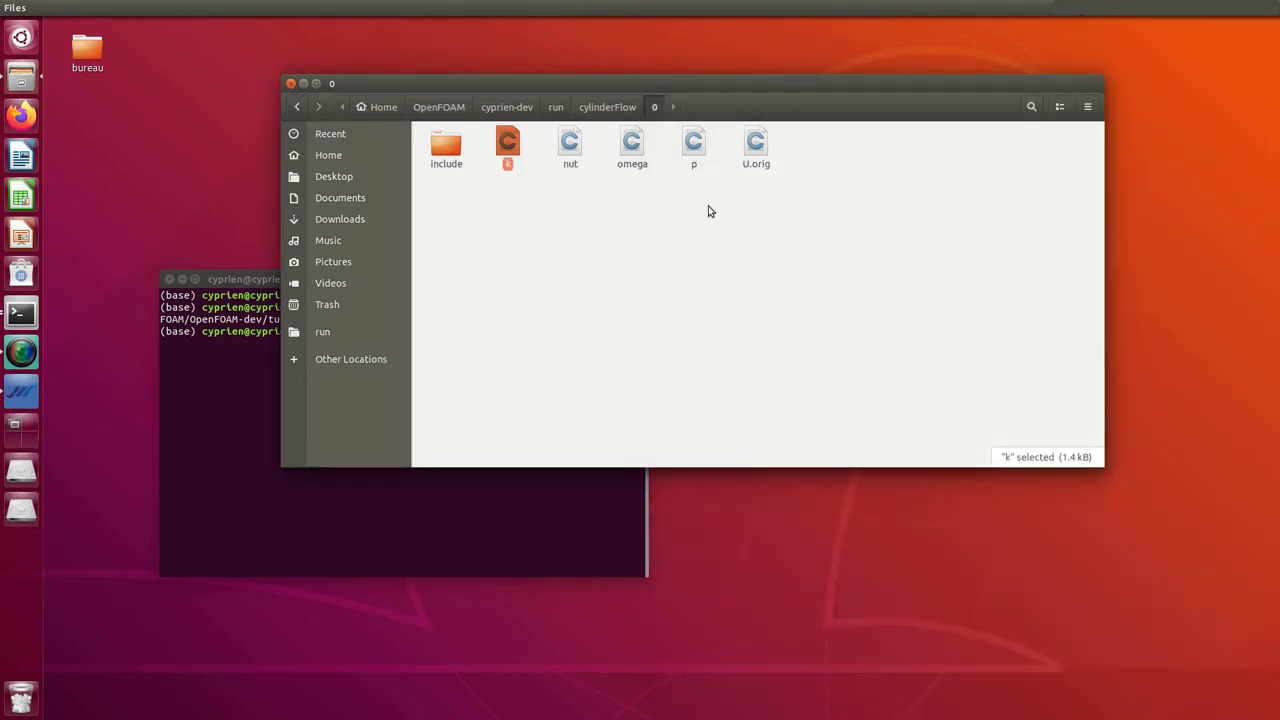
Open the nut file, rename its motorBikeGroup patch entry to cylinderGroup, save, and close it
{"action": "double_click", "coordinate": [570, 145]}
{"action": "scroll", "coordinate": [790, 486], "scroll_direction": "down", "scroll_amount": 4}
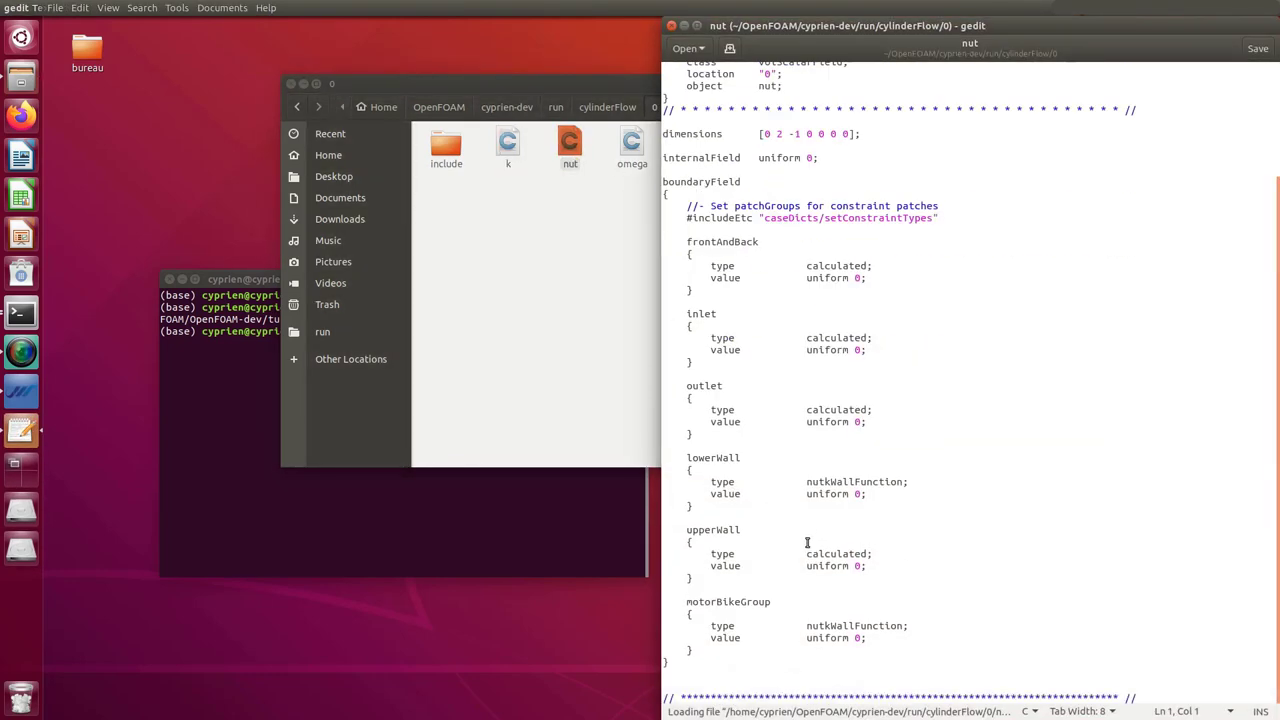
{"action": "left_click_drag", "start_coordinate": [771, 601], "coordinate": [682, 601]}
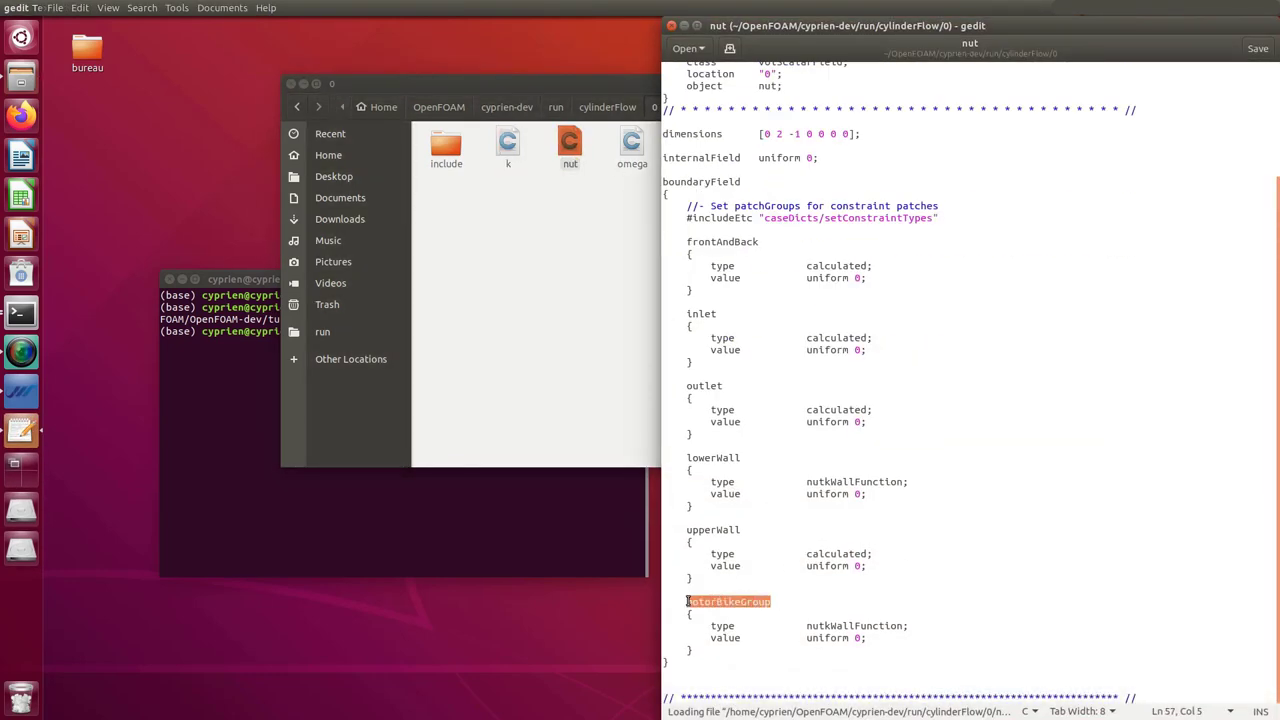
{"action": "type", "text": "cylinderGroup"}
{"action": "key", "text": "ctrl+s"}
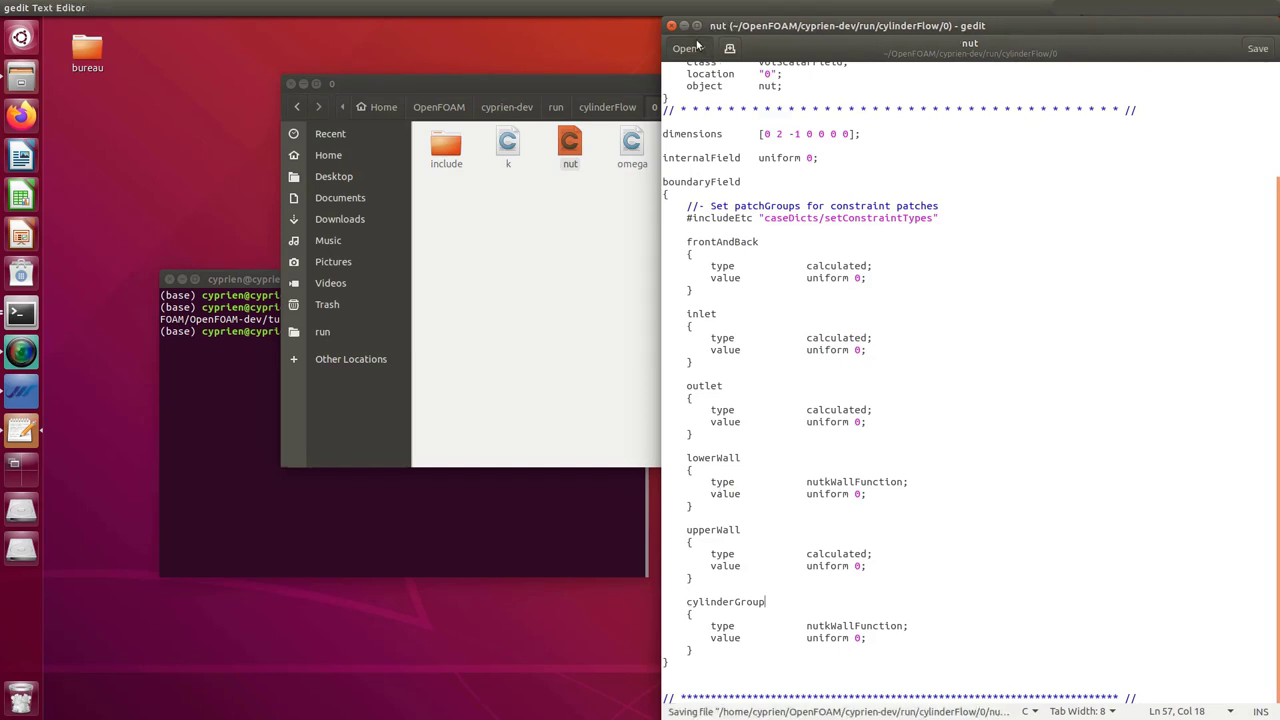
{"action": "left_click", "coordinate": [671, 25]}
Open the omega file, rename its motorBikeGroup patch entry to cylinderGroup, save, and close it
{"action": "double_click", "coordinate": [632, 145]}
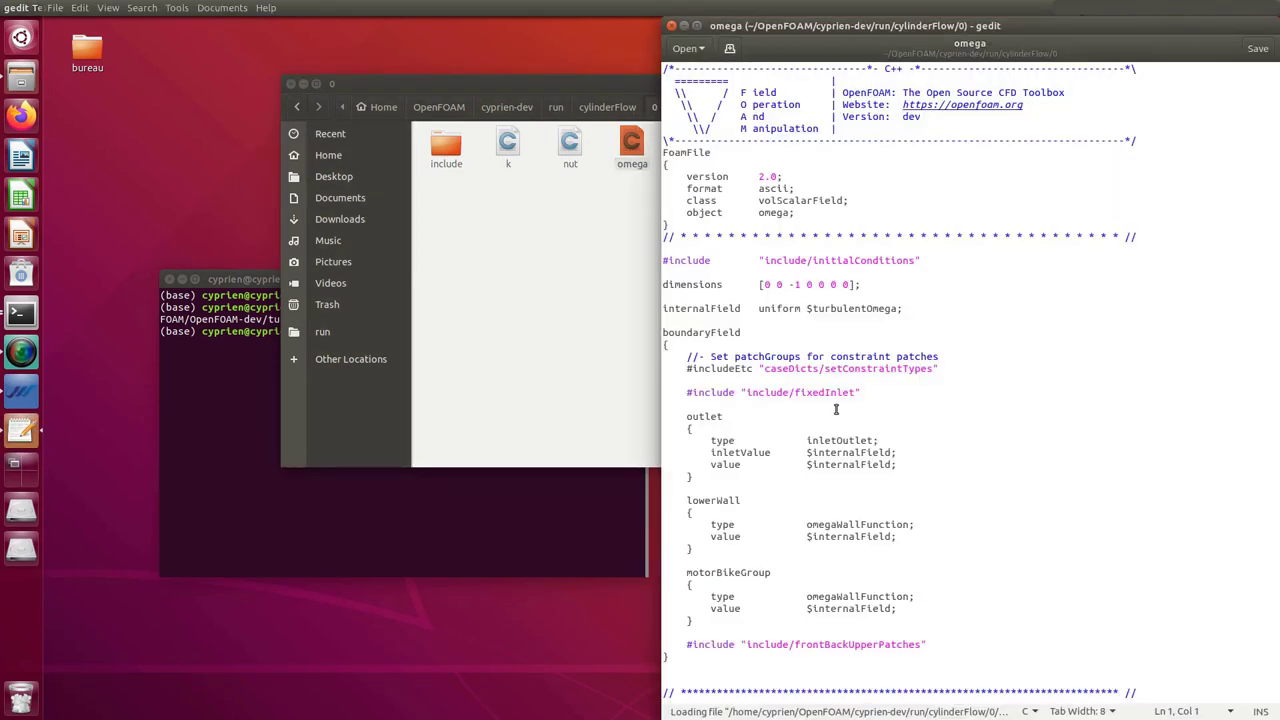
{"action": "left_click_drag", "start_coordinate": [771, 573], "coordinate": [683, 573]}
{"action": "type", "text": "cylinderGroup"}
{"action": "key", "text": "ctrl+s"}
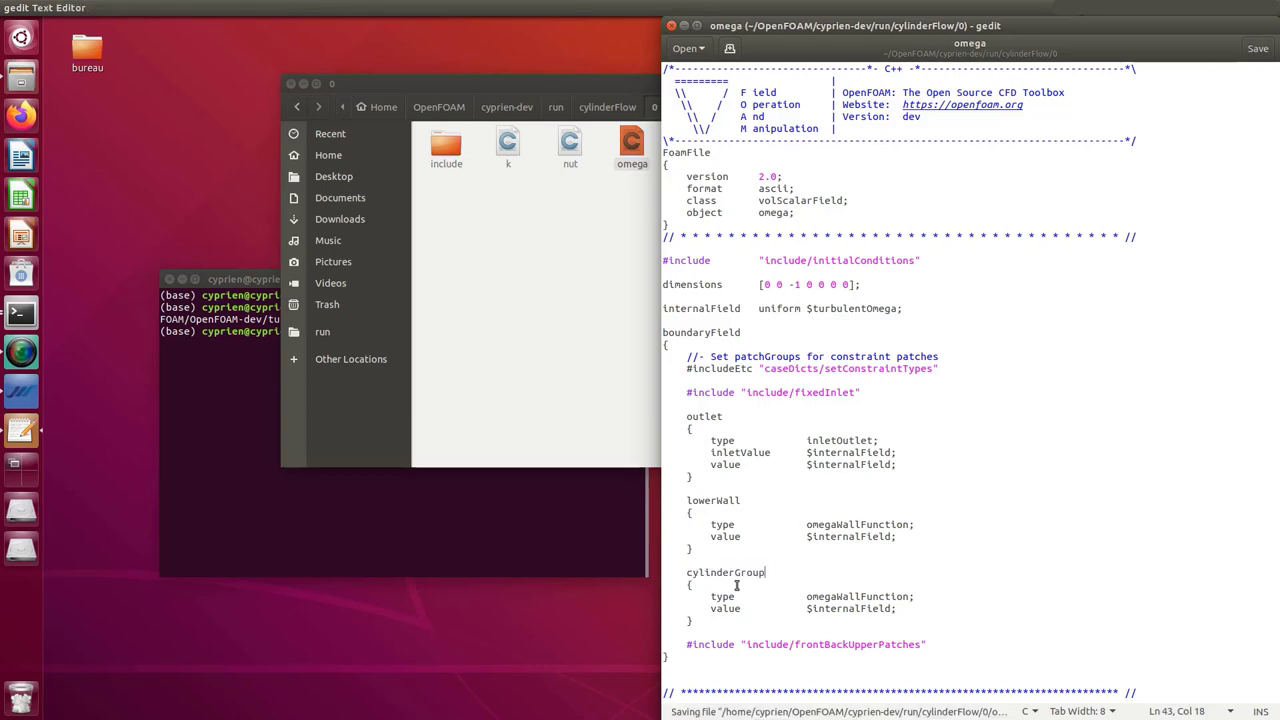
{"action": "left_click", "coordinate": [671, 25]}
Open the p file, rename its motorBikeGroup patch entry to cylinderGroup, save, and close it
{"action": "double_click", "coordinate": [693, 143]}
{"action": "left_click_drag", "start_coordinate": [771, 583], "coordinate": [686, 583]}
{"action": "type", "text": "cylinderGroup"}
{"action": "key", "text": "ctrl+s"}
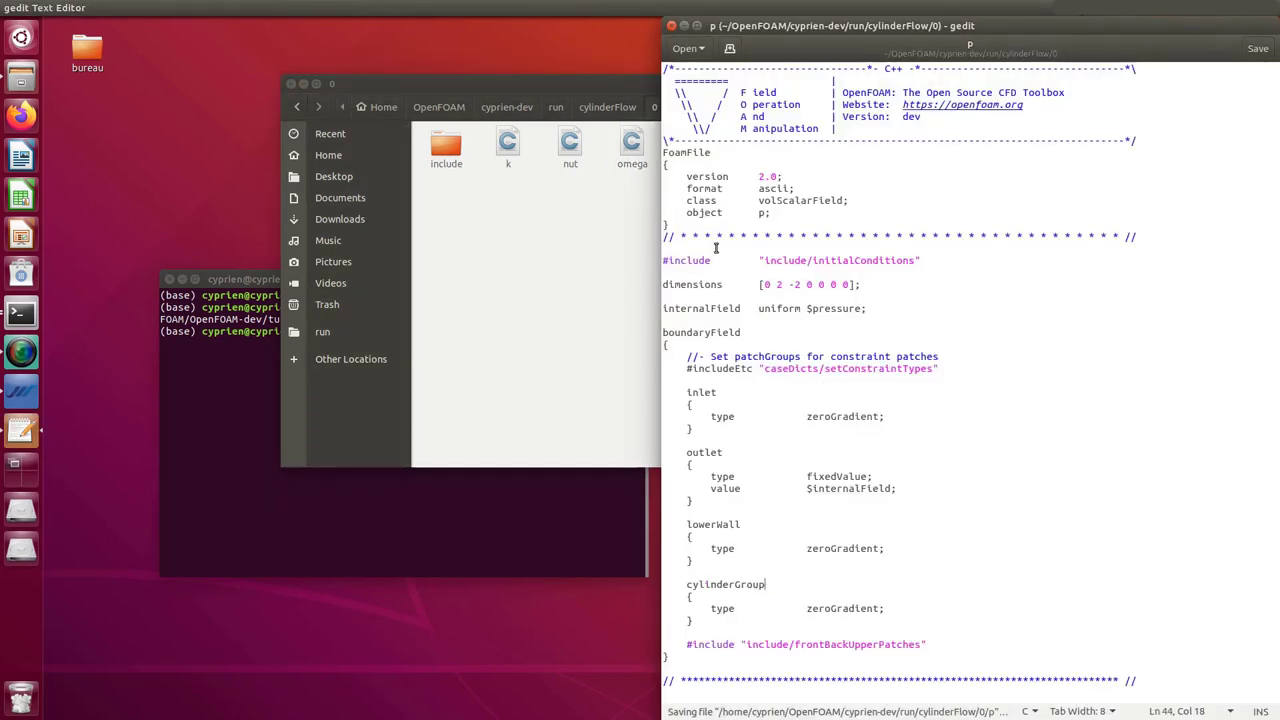
{"action": "left_click", "coordinate": [671, 25]}
Rename the motorBikeGroup entry in U.orig to cylinderGroup, save and close it, and return to the cylinderFlow folder
{"action": "left_click", "coordinate": [755, 148]}
{"action": "double_click", "coordinate": [755, 148]}
{"action": "left_click_drag", "start_coordinate": [771, 583], "coordinate": [686, 583]}
{"action": "type", "text": "cylinderGroup"}
{"action": "key", "text": "ctrl+s"}
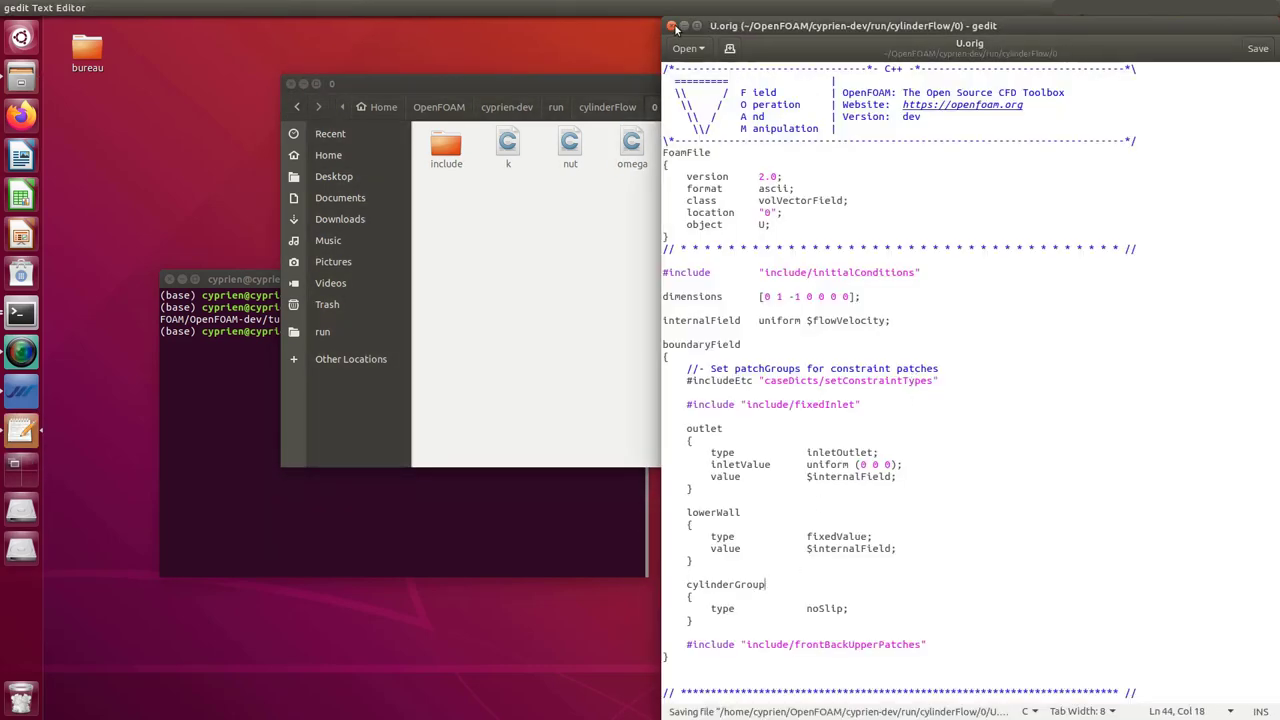
{"action": "left_click", "coordinate": [671, 25]}
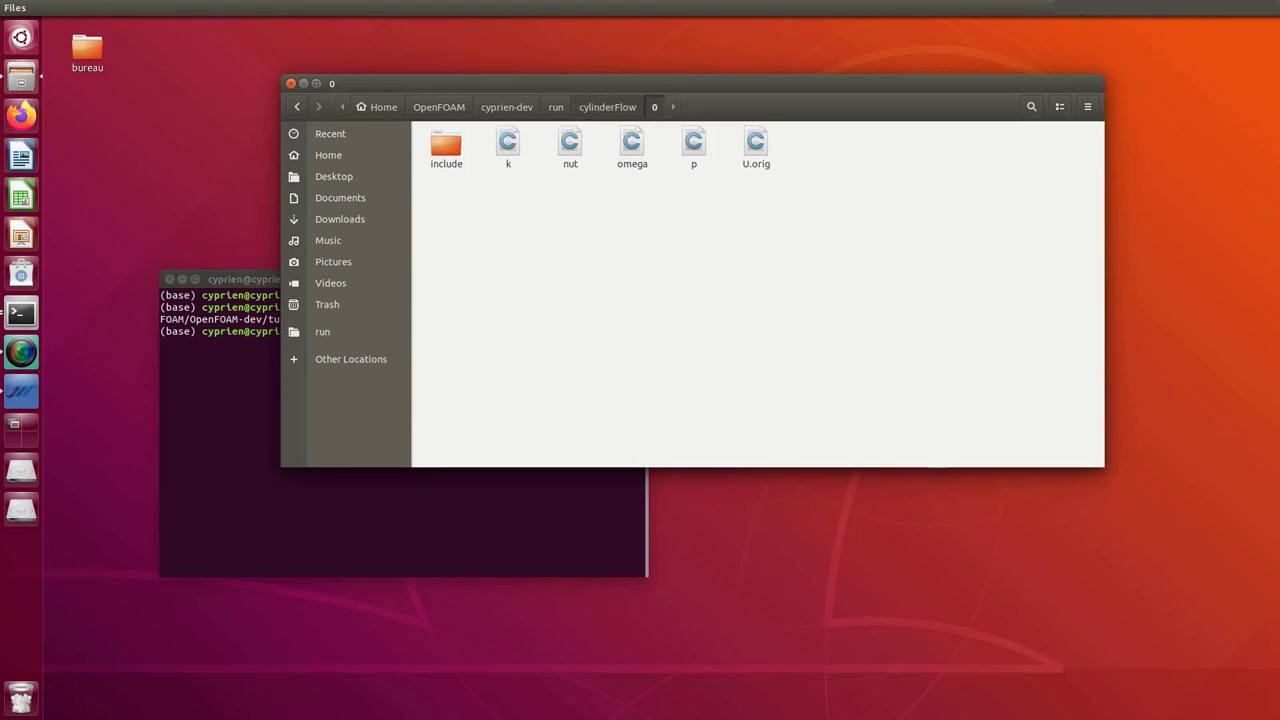
{"action": "left_click", "coordinate": [585, 111]}
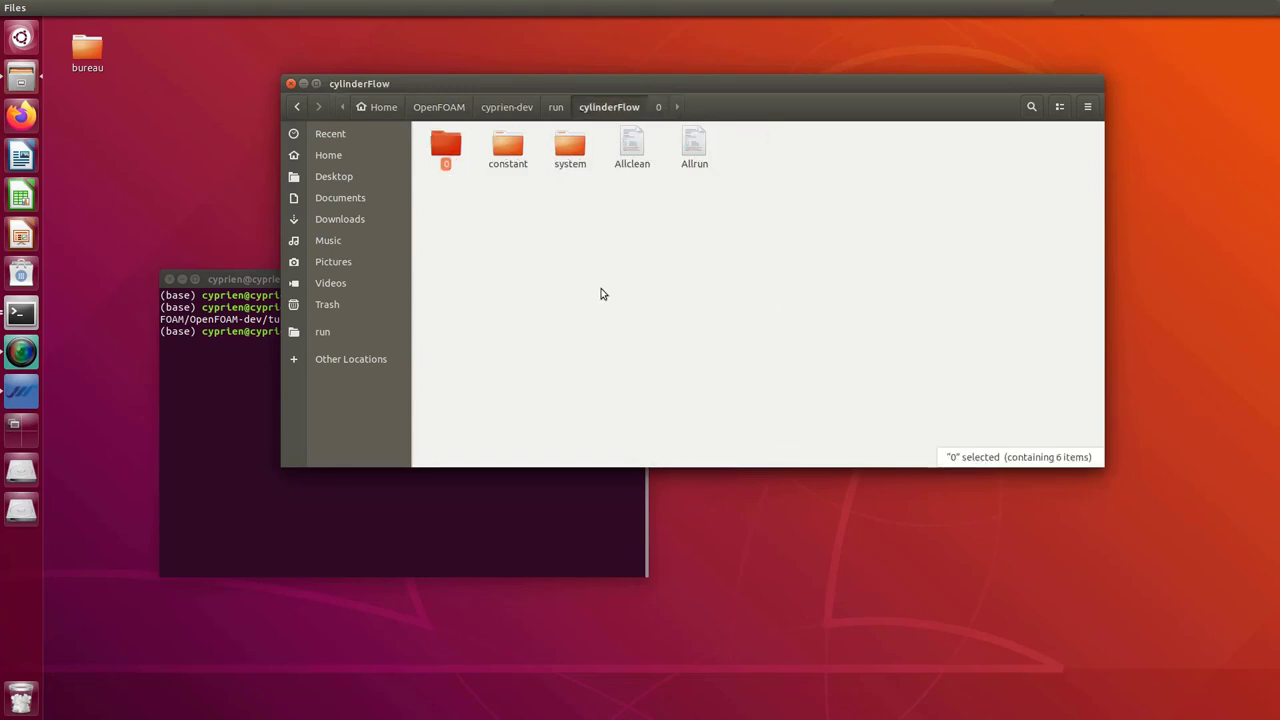
Try to run blockMesh in the terminal from the run directory
{"action": "left_click", "coordinate": [240, 397]}
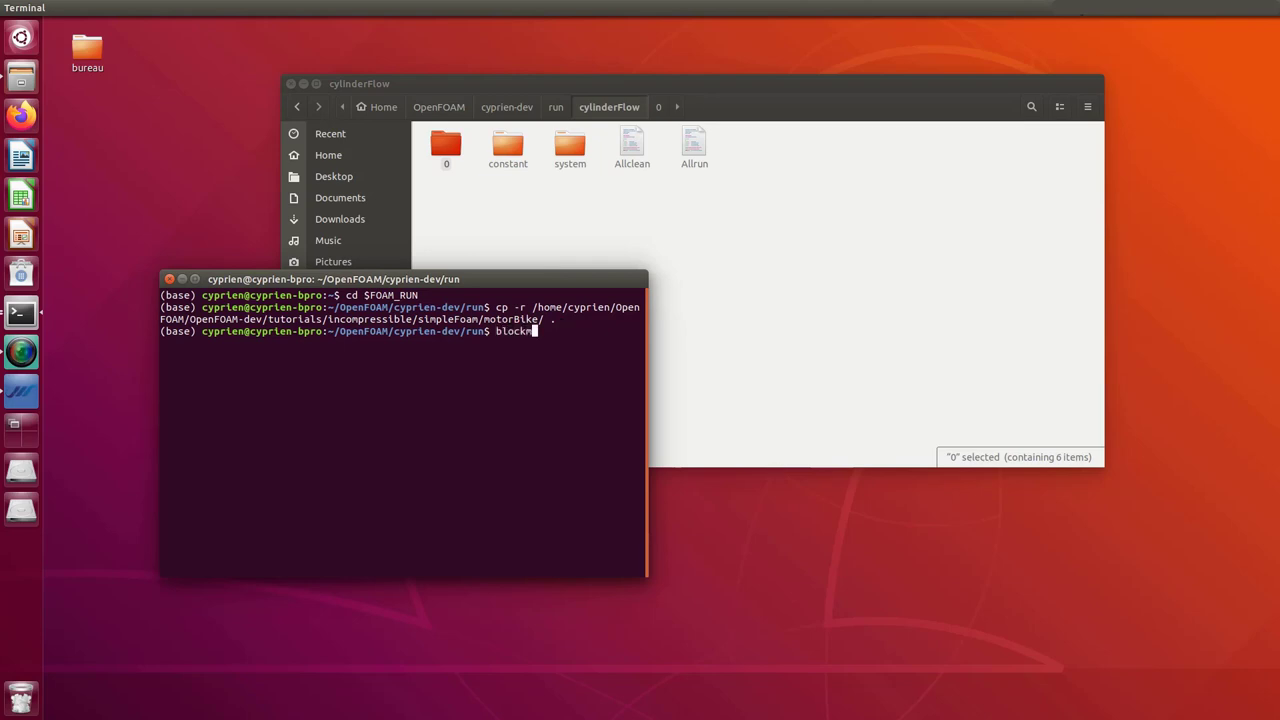
{"action": "type", "text": "esh"}
{"action": "key", "text": "Return"}
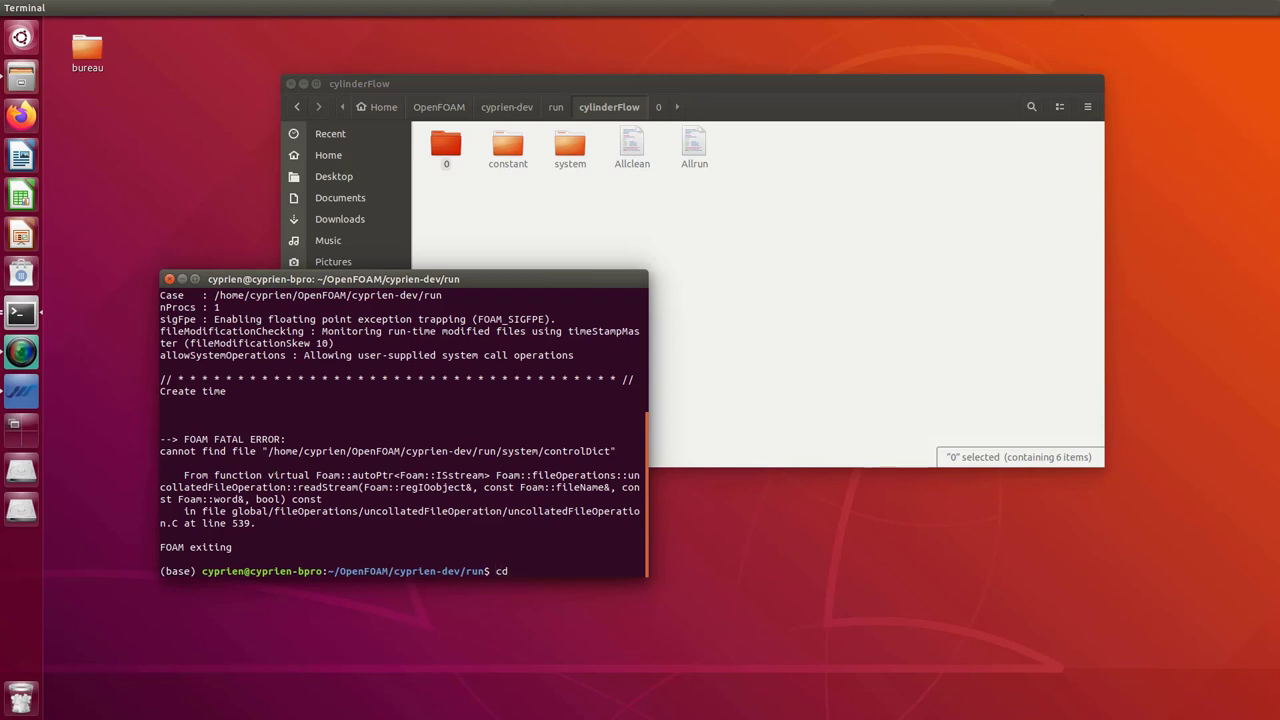
Change into the cylinderFlow directory in the terminal and run blockMesh to build the background mesh
{"action": "type", "text": "cd cyli"}
{"action": "key", "text": "Tab"}
{"action": "key", "text": "Return"}
{"action": "key", "text": "Return"}
{"action": "type", "text": "blockMesh"}
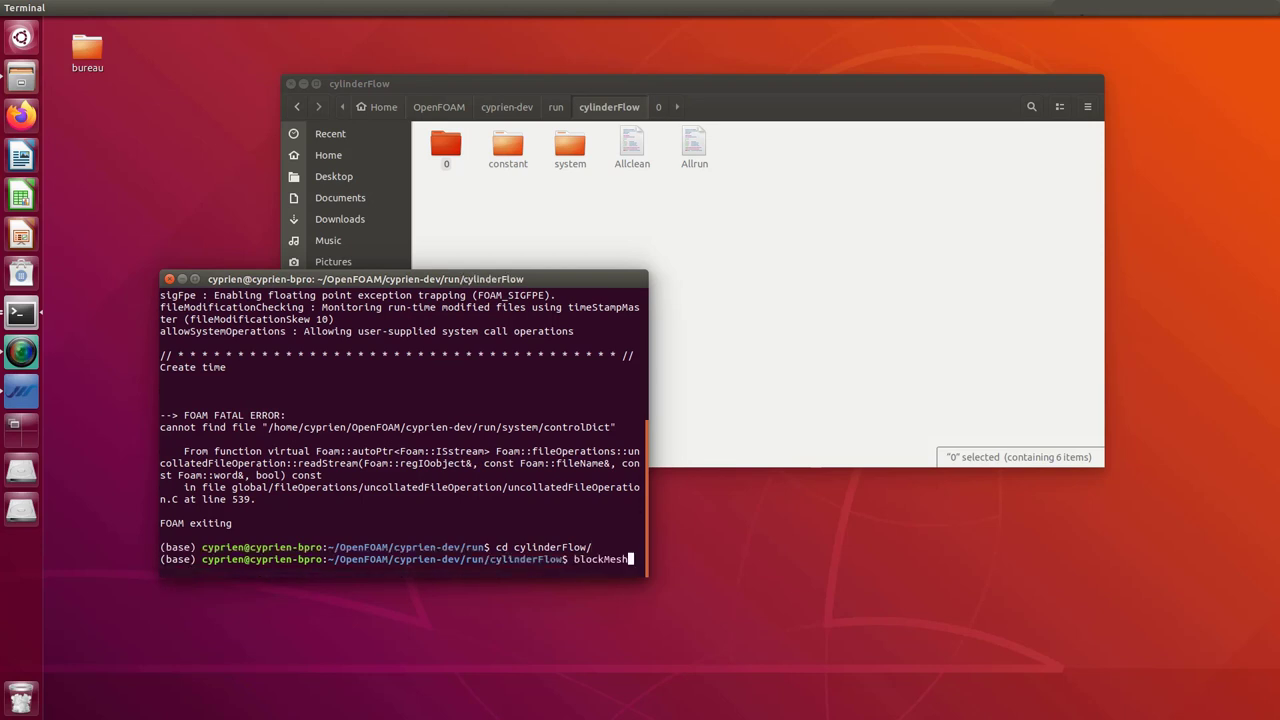
{"action": "key", "text": "Return"}
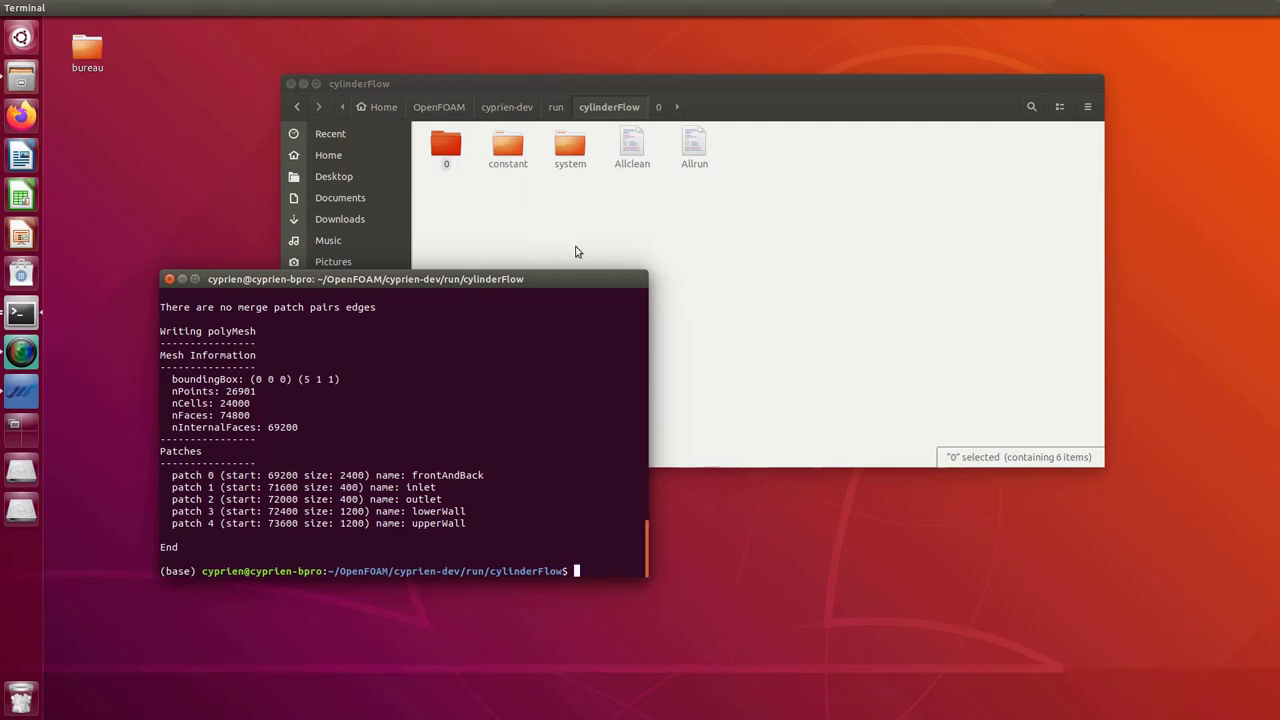
Run surfaceFeatures in the cylinderFlow case to extract the cylinder's feature edges
{"action": "type", "text": "faceFeatur"}
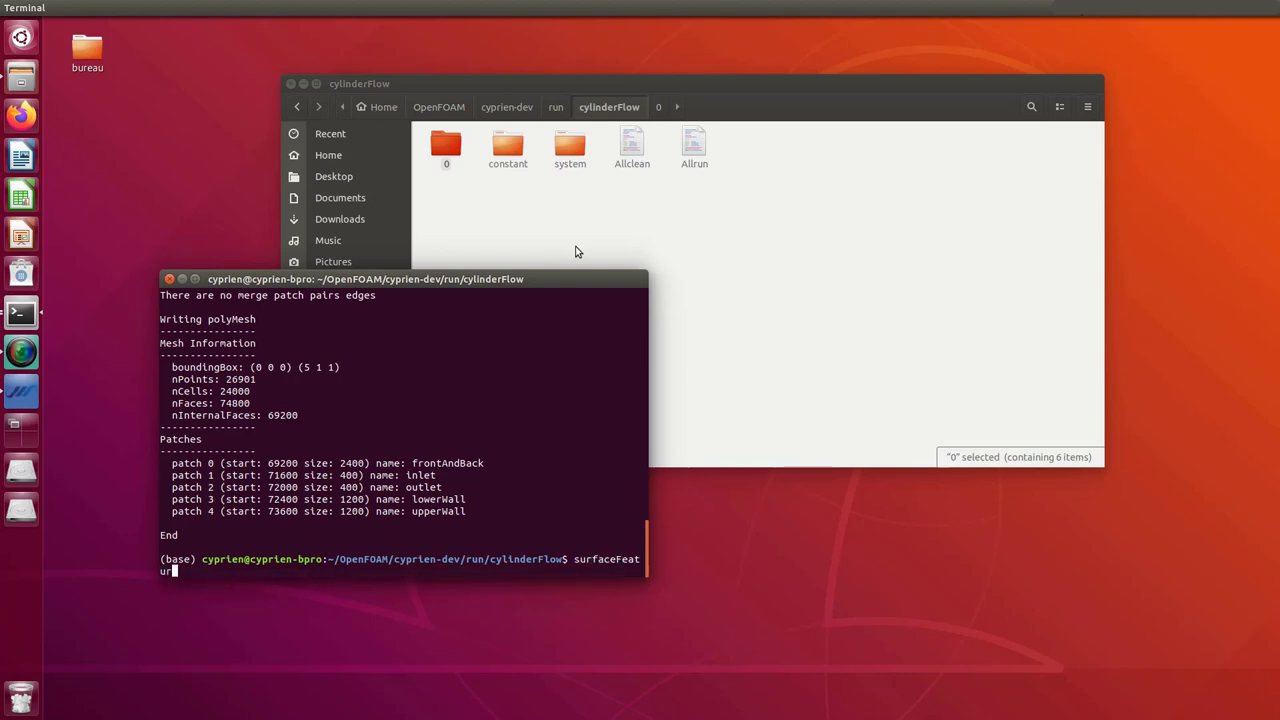
{"action": "type", "text": "es"}
{"action": "key", "text": "Return"}
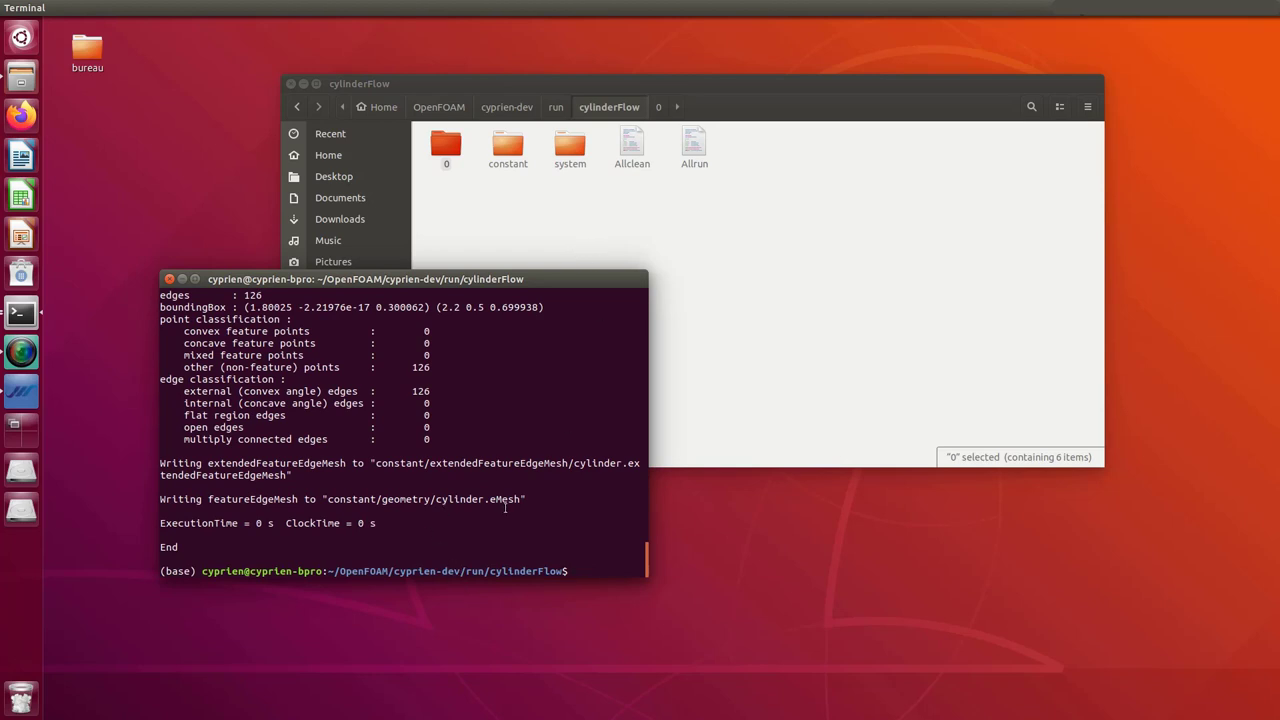
Check the case's constant/geometry folder for the extracted cylinder edge mesh, and return to the terminal
{"action": "double_click", "coordinate": [577, 140]}
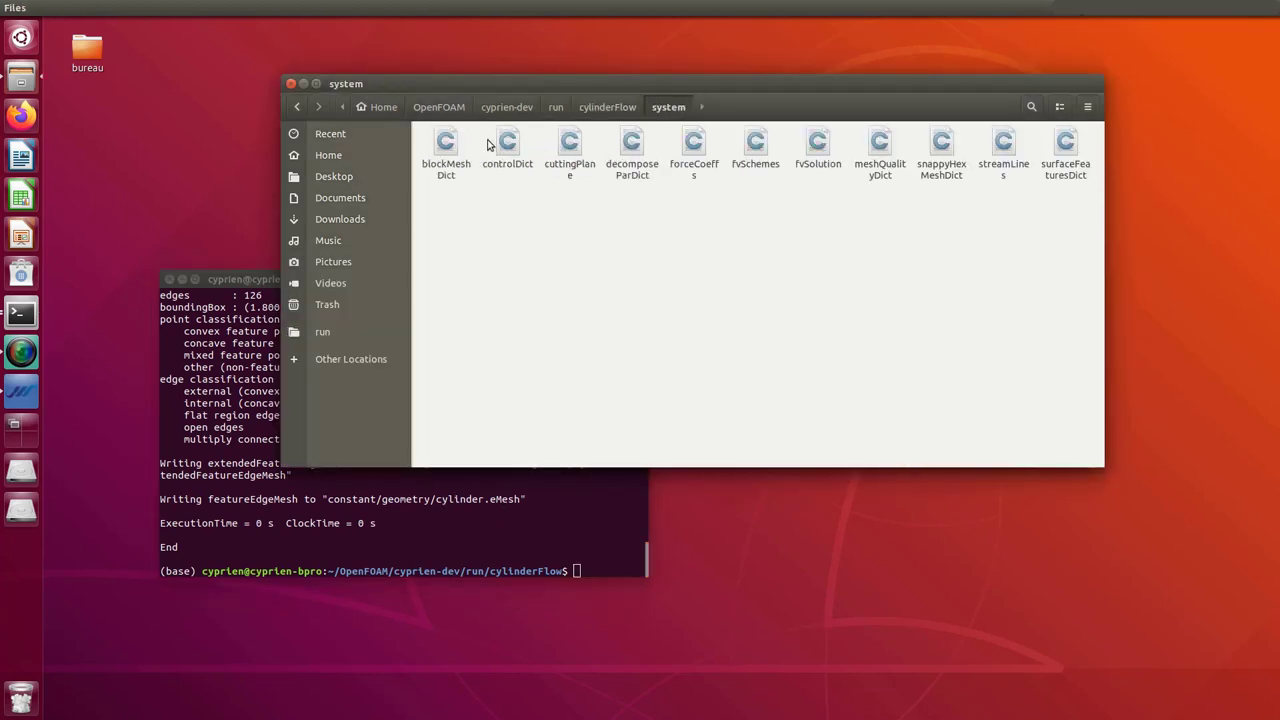
{"action": "key", "text": "BackSpace"}
{"action": "double_click", "coordinate": [507, 145]}
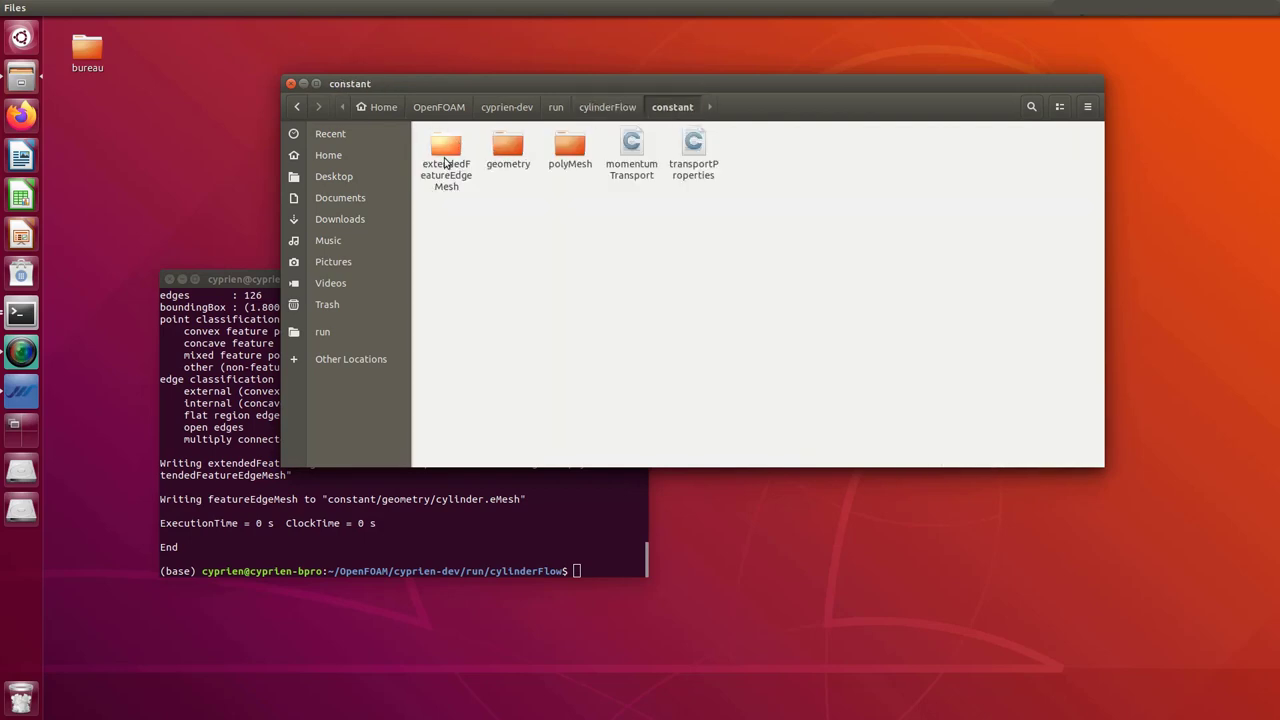
{"action": "double_click", "coordinate": [507, 145]}
{"action": "left_click", "coordinate": [507, 145]}
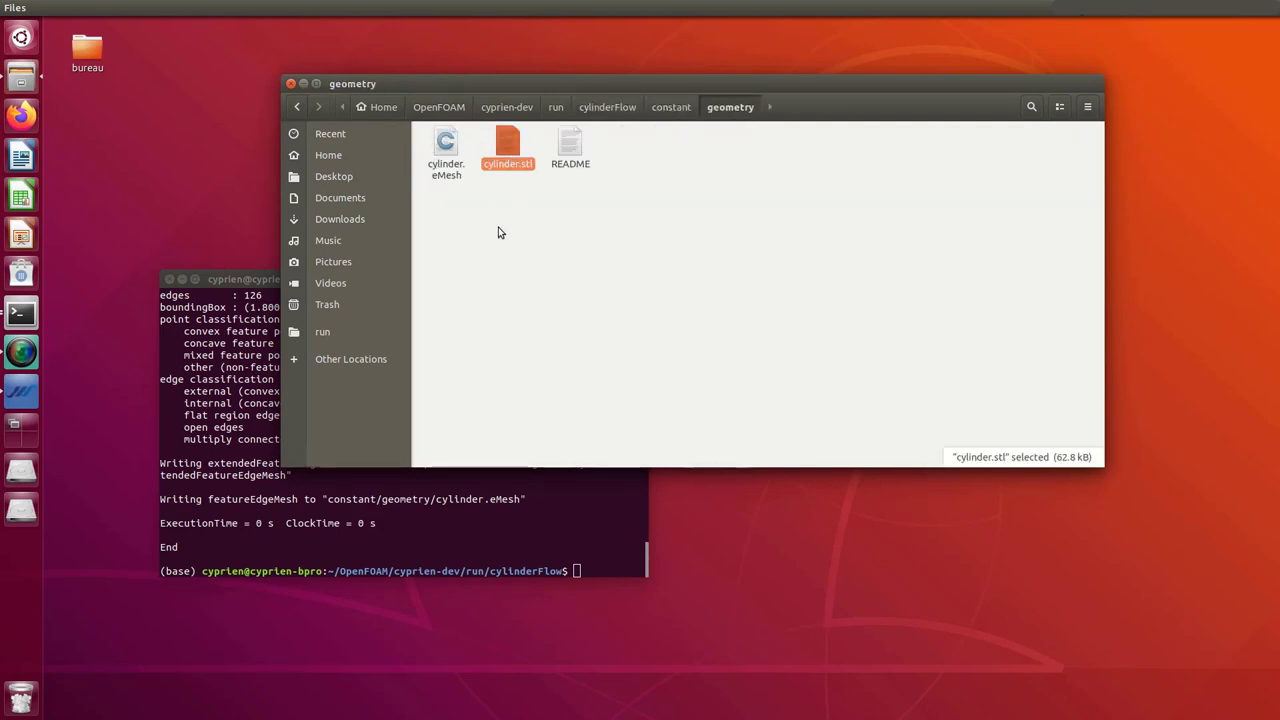
{"action": "left_click", "coordinate": [603, 572]}
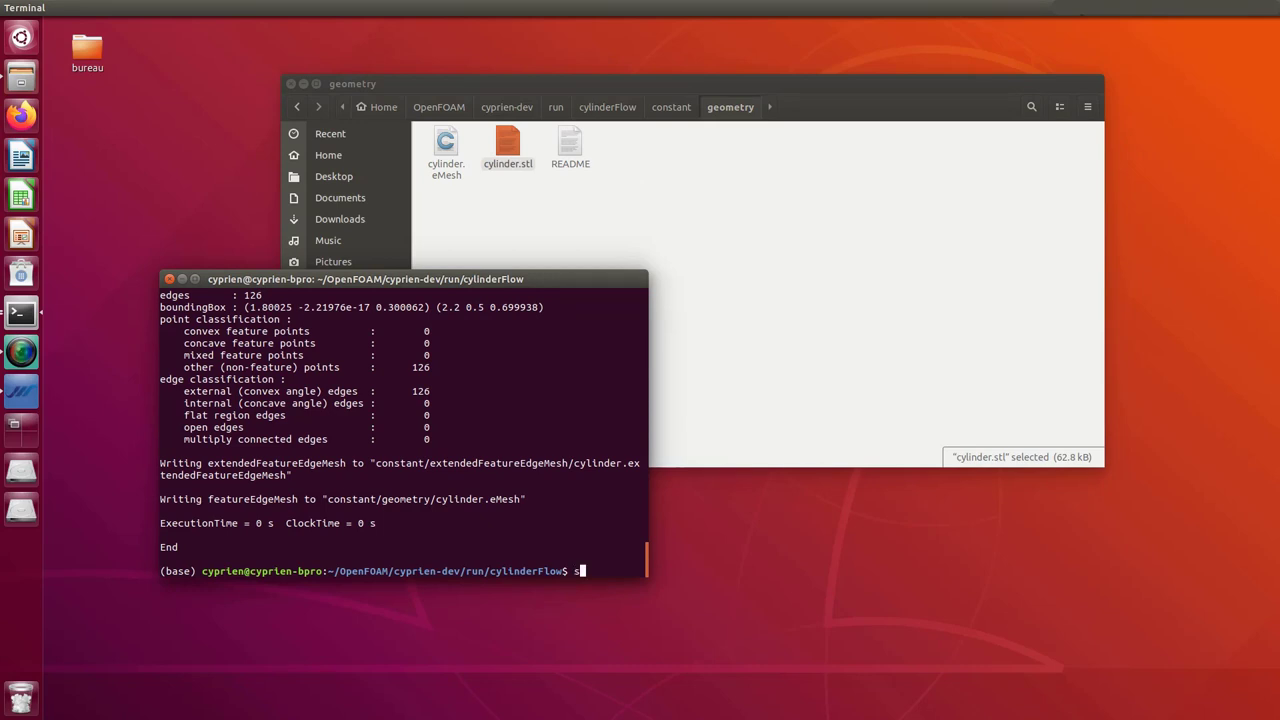
Run snappyHexMesh in the cylinderFlow case to mesh around the cylinder
{"action": "type", "text": "snappy"}
{"action": "left_click", "coordinate": [686, 110]}
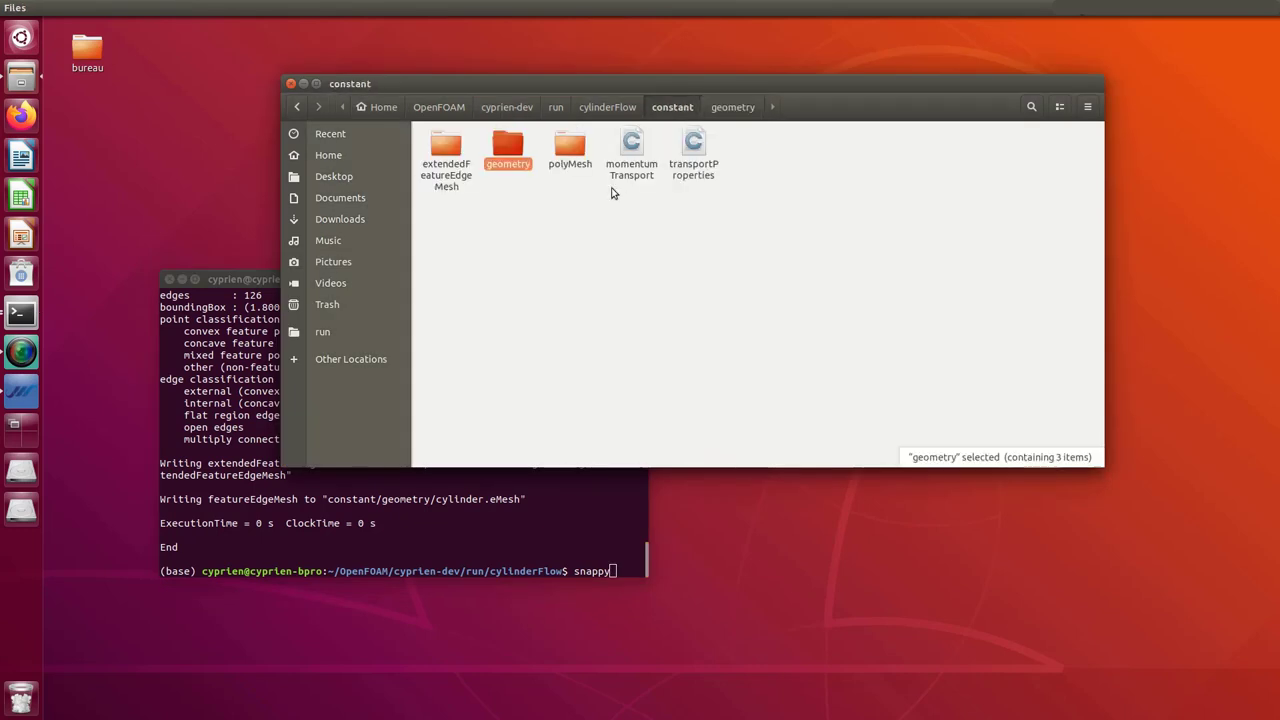
{"action": "left_click", "coordinate": [610, 108]}
{"action": "left_click", "coordinate": [622, 571]}
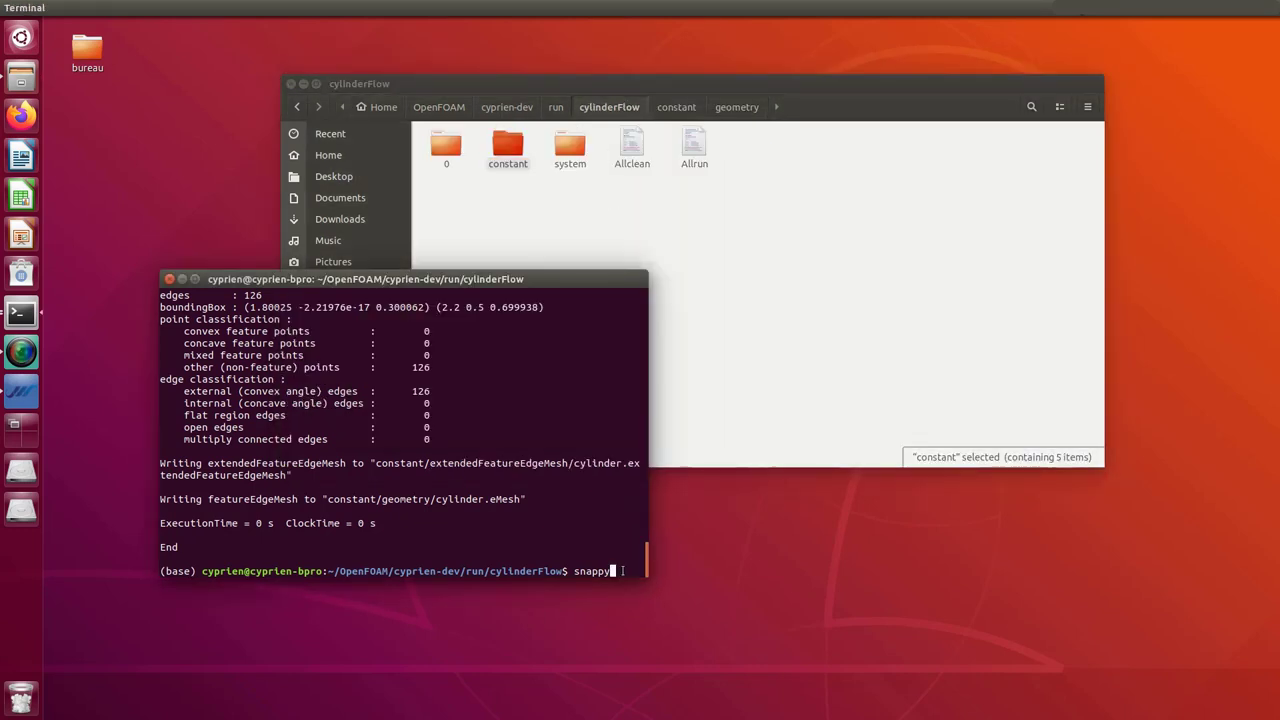
{"action": "type", "text": "yHexMesh"}
{"action": "key", "text": "Return"}
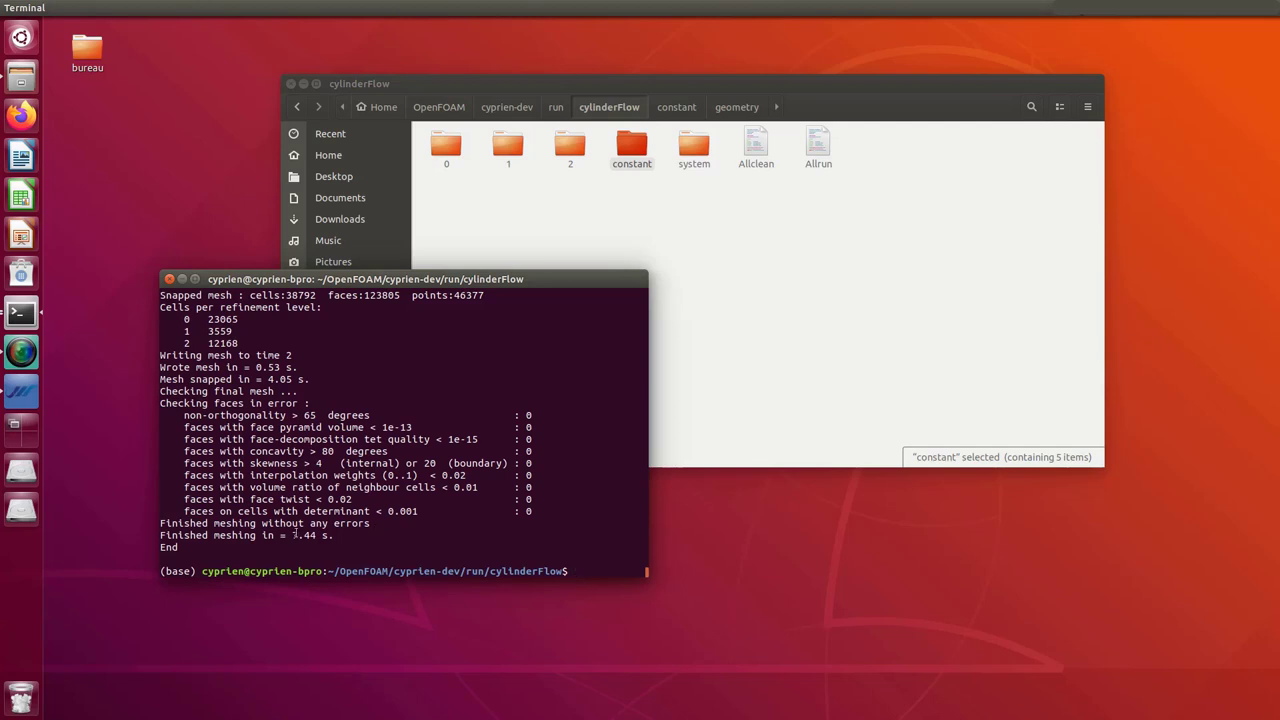
Copy the include folder and the k, nut, omega, p and U.orig files from the case's 0 folder into its 2 folder
{"action": "double_click", "coordinate": [446, 146]}
{"action": "left_click_drag", "start_coordinate": [816, 200], "coordinate": [505, 148]}
{"action": "right_click", "coordinate": [518, 150]}
{"action": "left_click", "coordinate": [500, 189]}
{"action": "left_click_drag", "start_coordinate": [829, 226], "coordinate": [444, 150]}
{"action": "right_click", "coordinate": [444, 150]}
{"action": "left_click", "coordinate": [484, 253]}
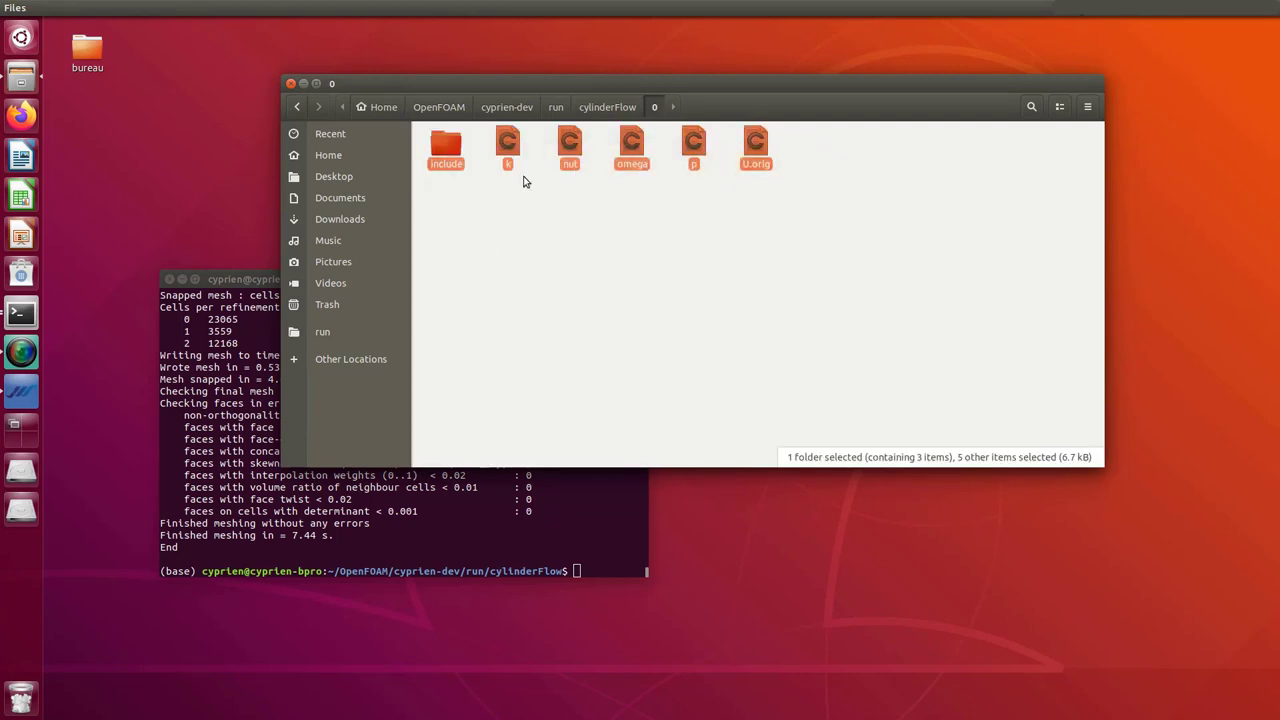
{"action": "left_click", "coordinate": [597, 106]}
{"action": "double_click", "coordinate": [569, 145]}
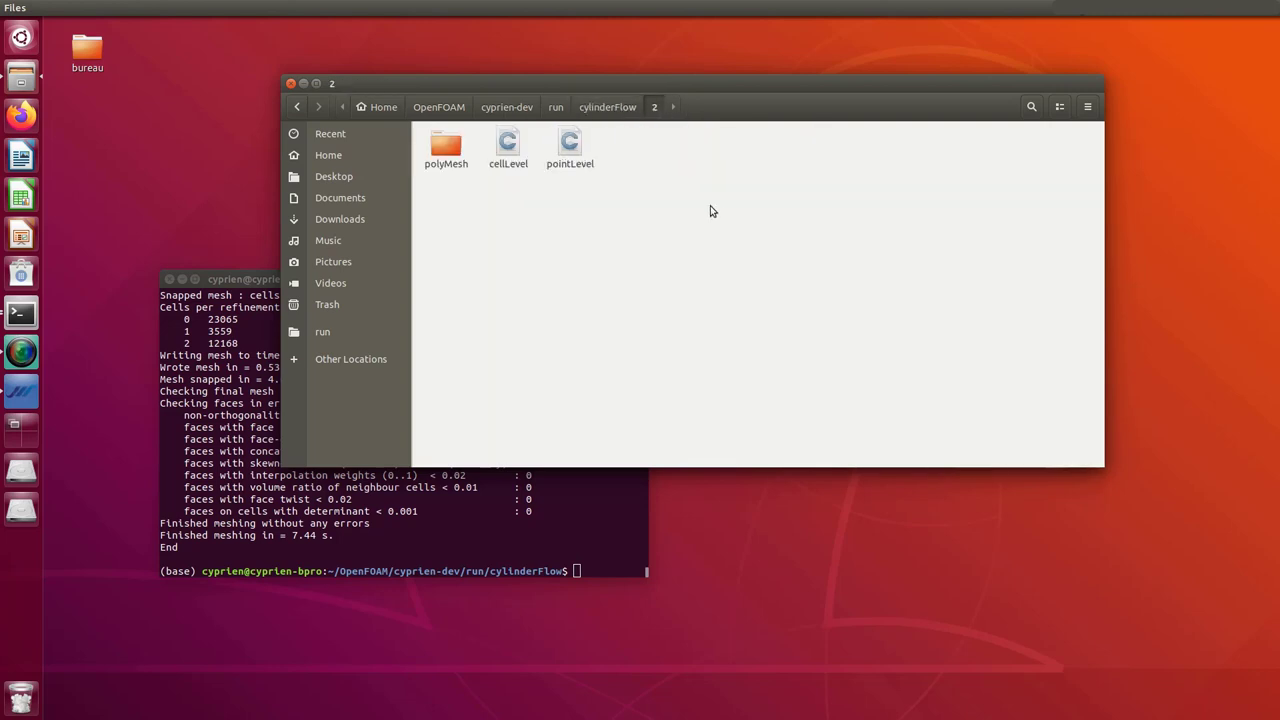
{"action": "right_click", "coordinate": [711, 199]}
{"action": "left_click", "coordinate": [746, 220]}
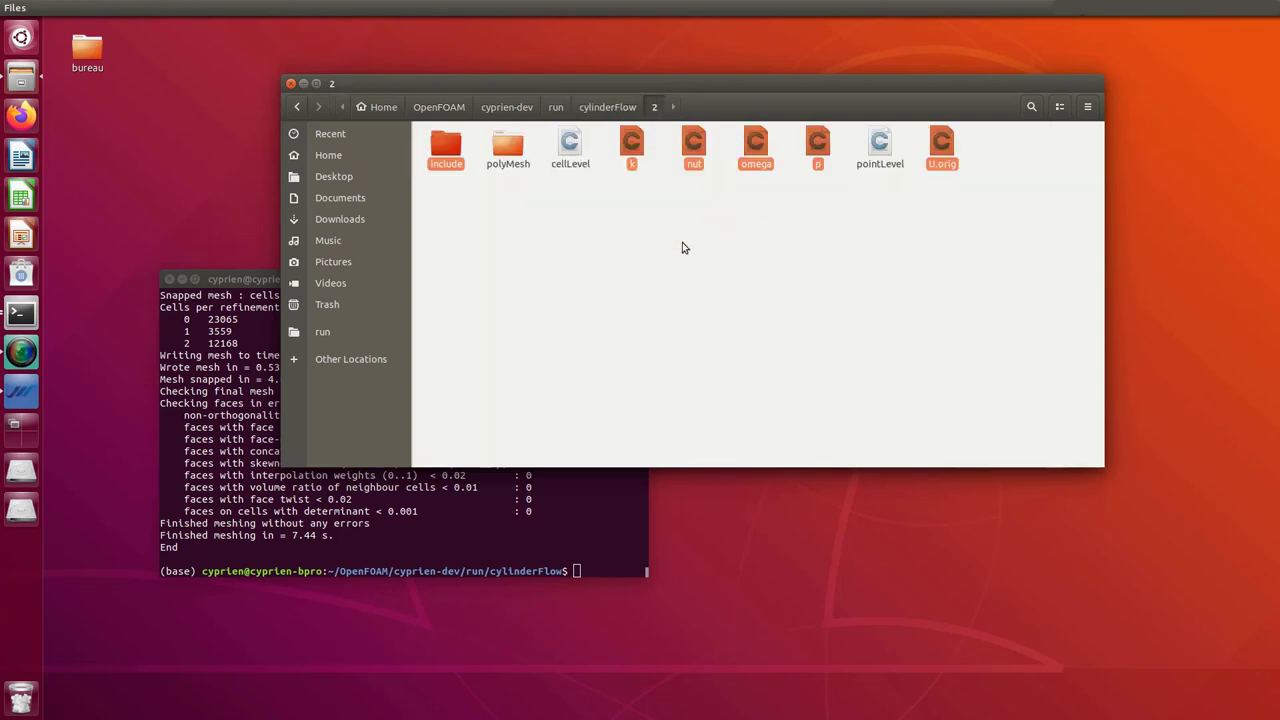
{"action": "left_click", "coordinate": [797, 198]}
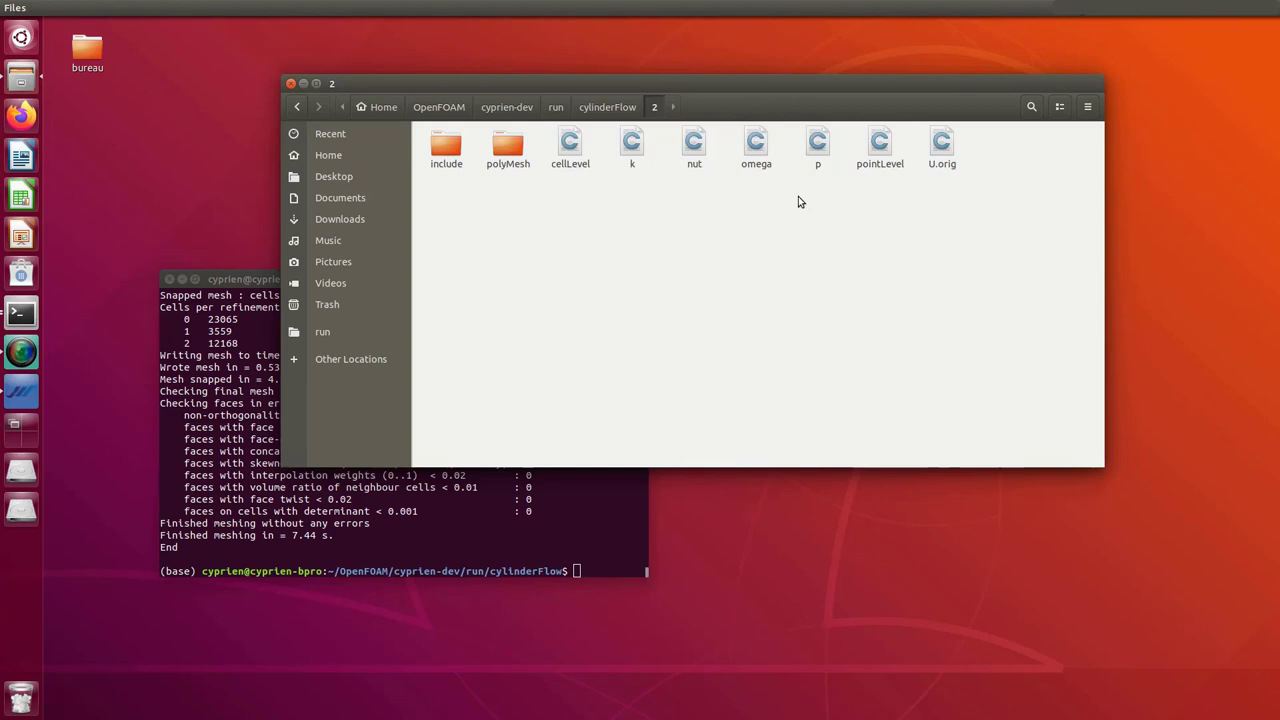
Launch paraFoam from the cylinderFlow case and load the case in ParaView with the OpenFOAMReader
{"action": "left_click", "coordinate": [592, 107]}
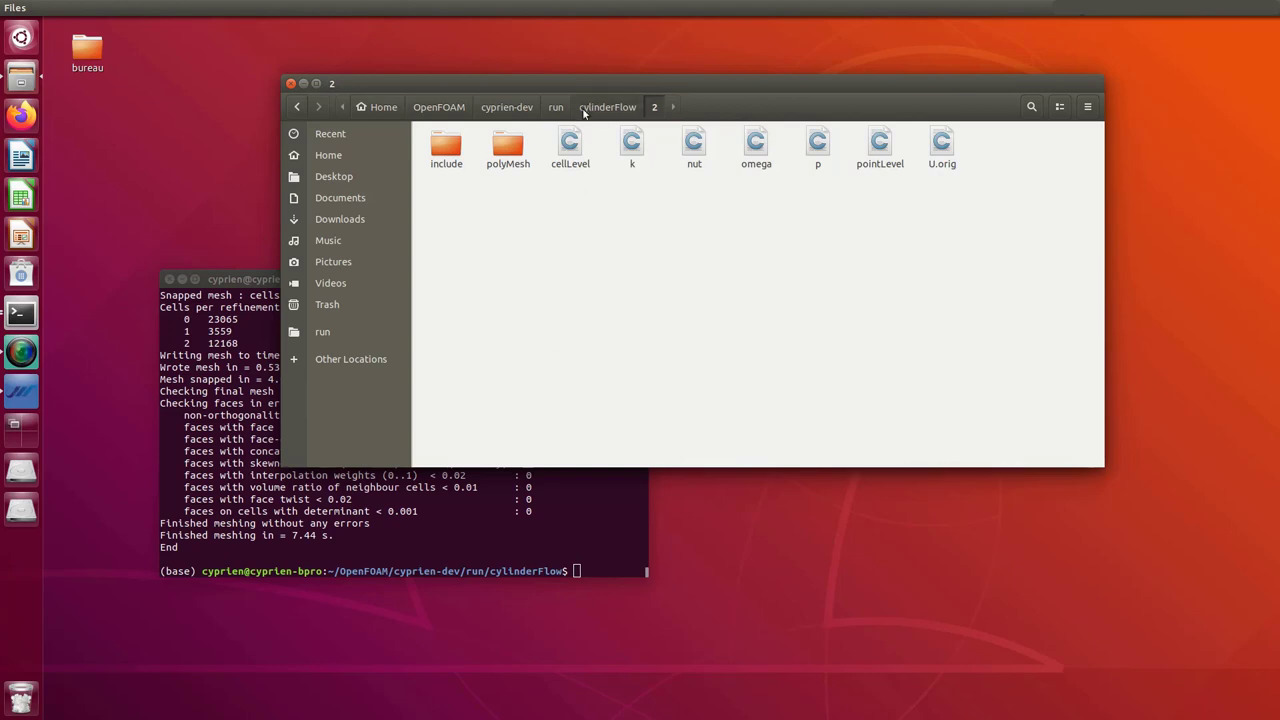
{"action": "left_click", "coordinate": [590, 571]}
{"action": "type", "text": "pa"}
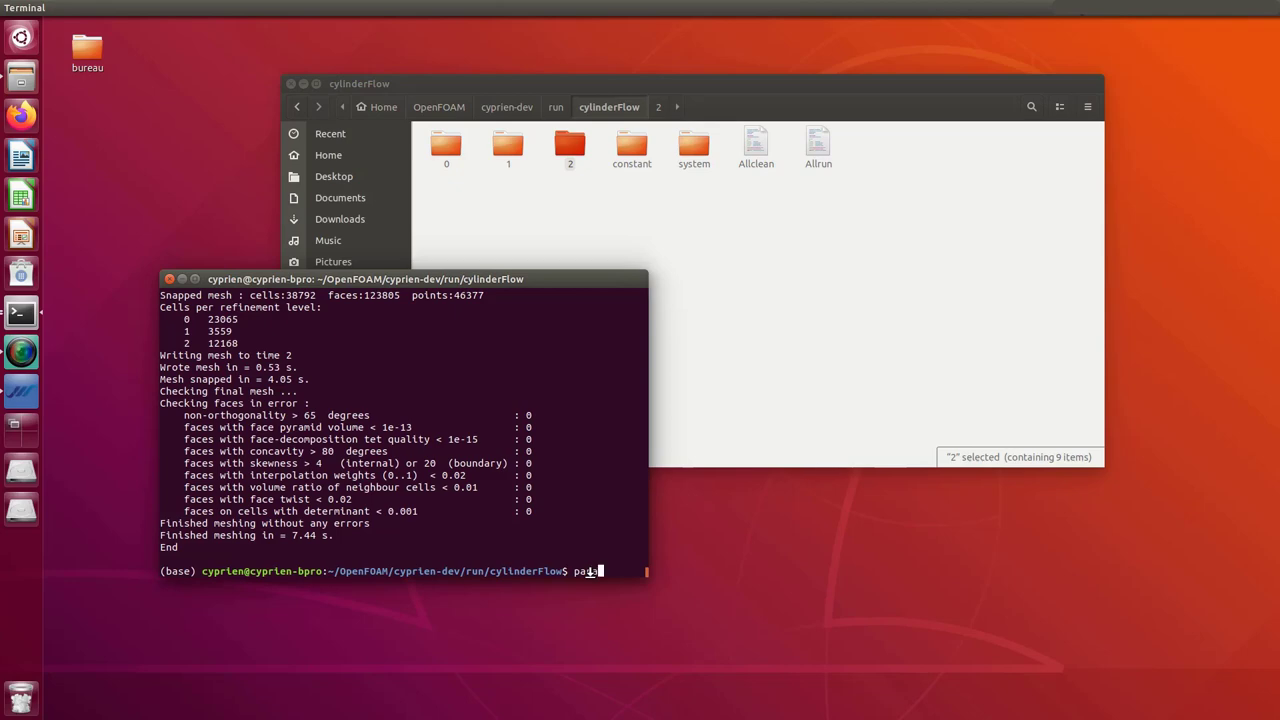
{"action": "type", "text": "raFoam"}
{"action": "key", "text": "Return"}
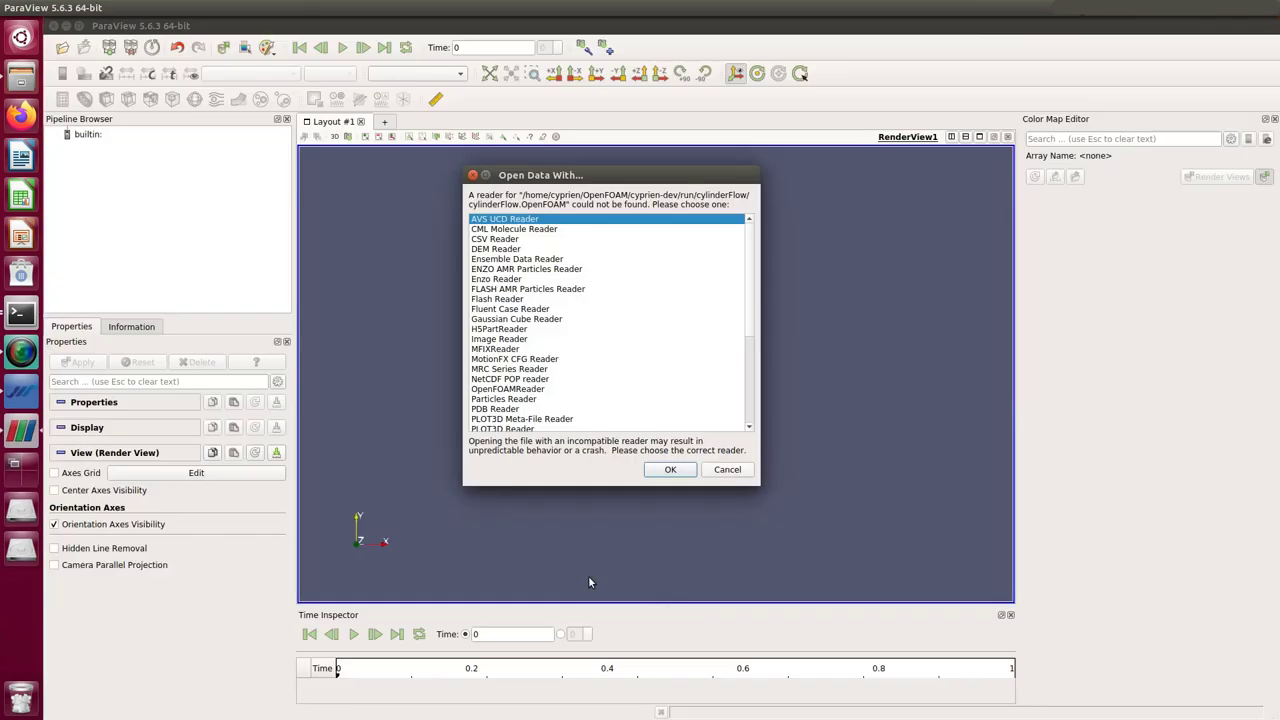
{"action": "left_click", "coordinate": [516, 389]}
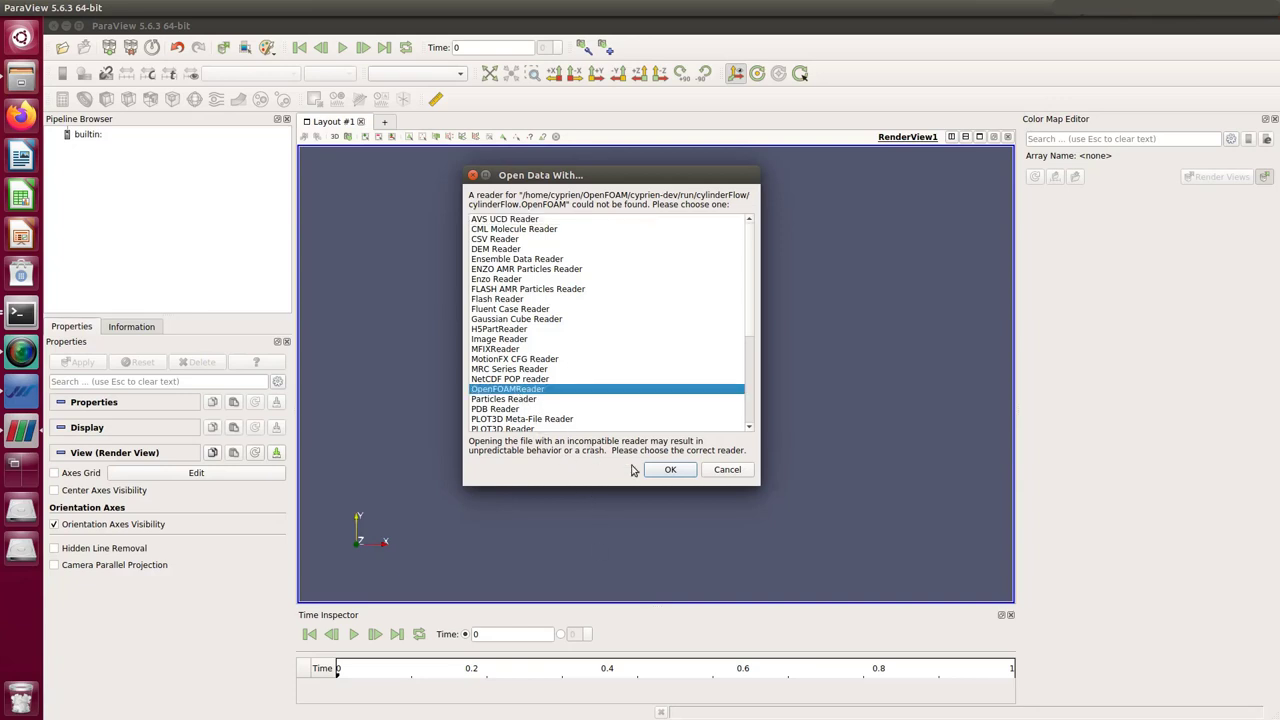
{"action": "left_click", "coordinate": [668, 469]}
{"action": "left_click", "coordinate": [80, 362]}
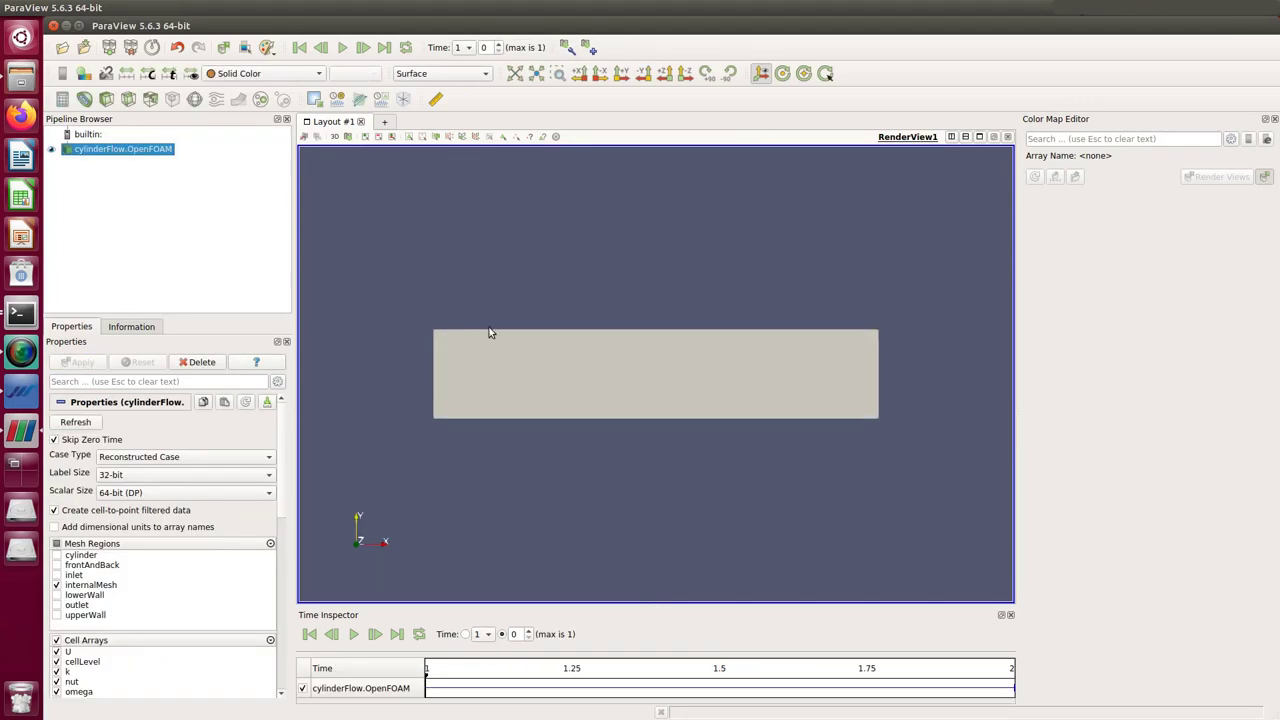
Show the mesh as Surface With Edges and examine the refined cells around the cylinder hole at time 1
{"action": "left_click_drag", "start_coordinate": [684, 388], "coordinate": [640, 394]}
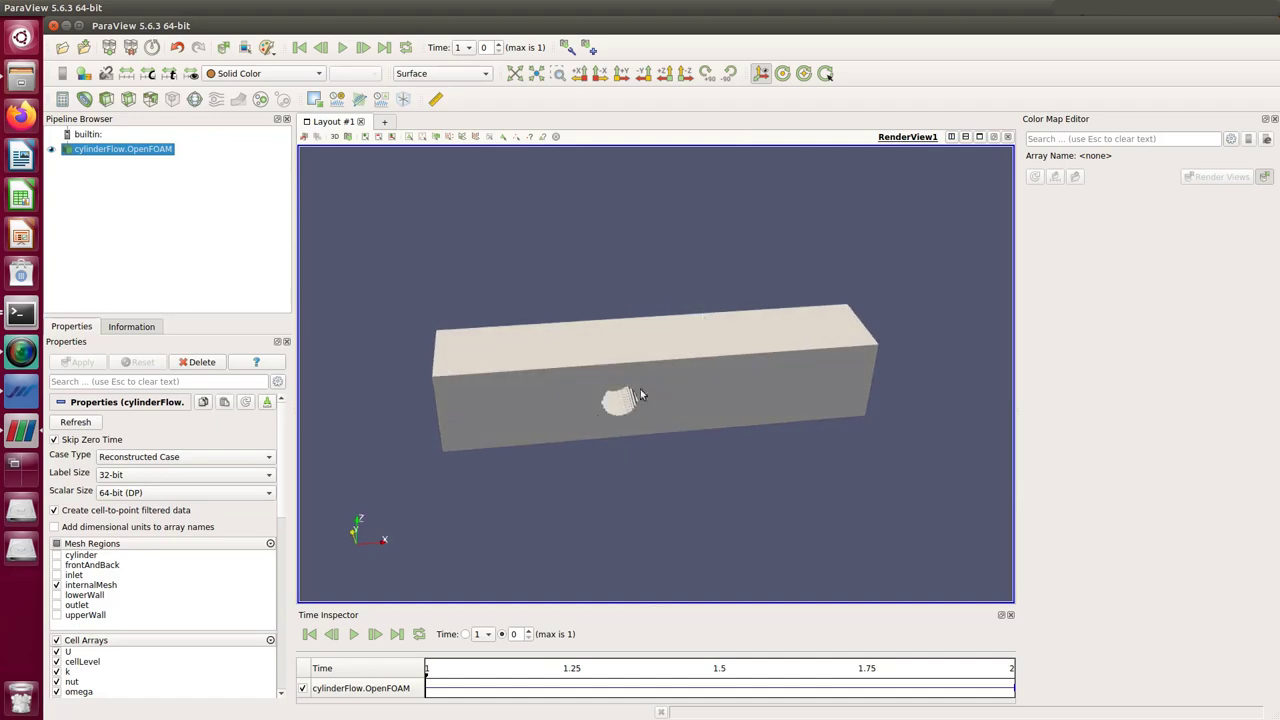
{"action": "left_click", "coordinate": [437, 76]}
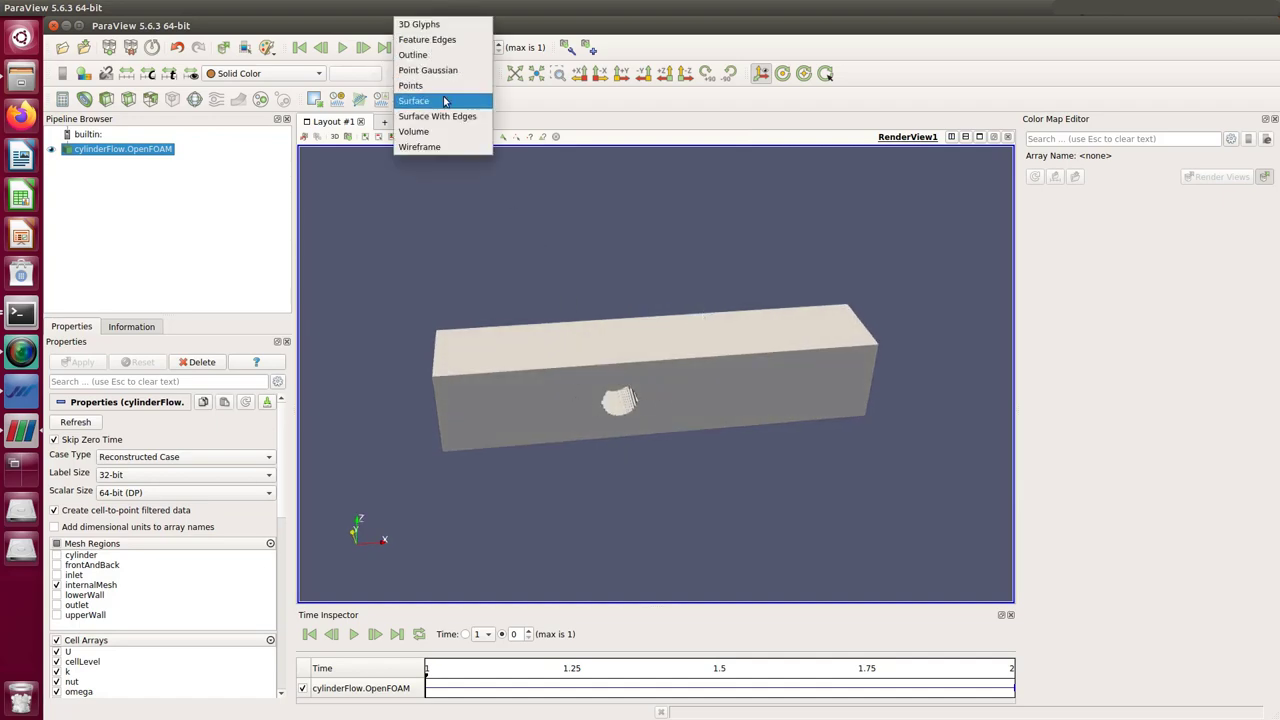
{"action": "left_click", "coordinate": [450, 115]}
{"action": "left_click_drag", "start_coordinate": [542, 401], "coordinate": [640, 346]}
{"action": "scroll", "coordinate": [650, 432], "scroll_direction": "up", "scroll_amount": 4}
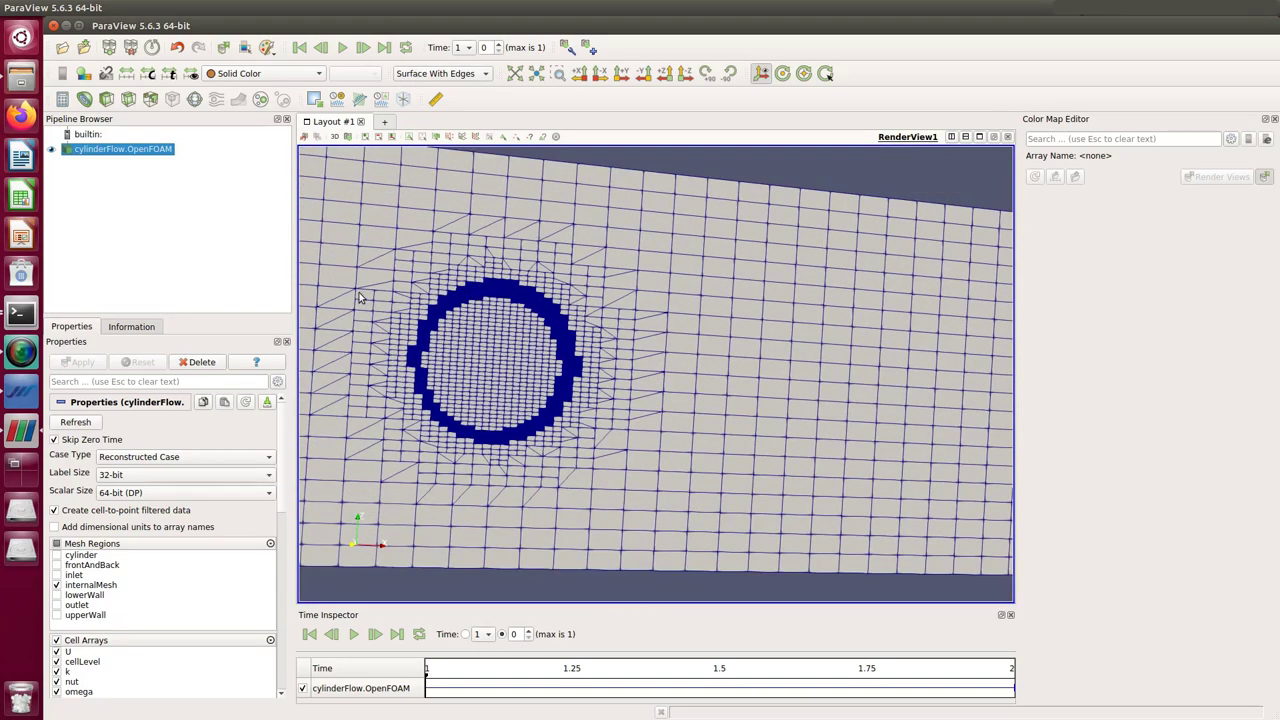
{"action": "left_click_drag", "start_coordinate": [470, 305], "coordinate": [377, 247]}
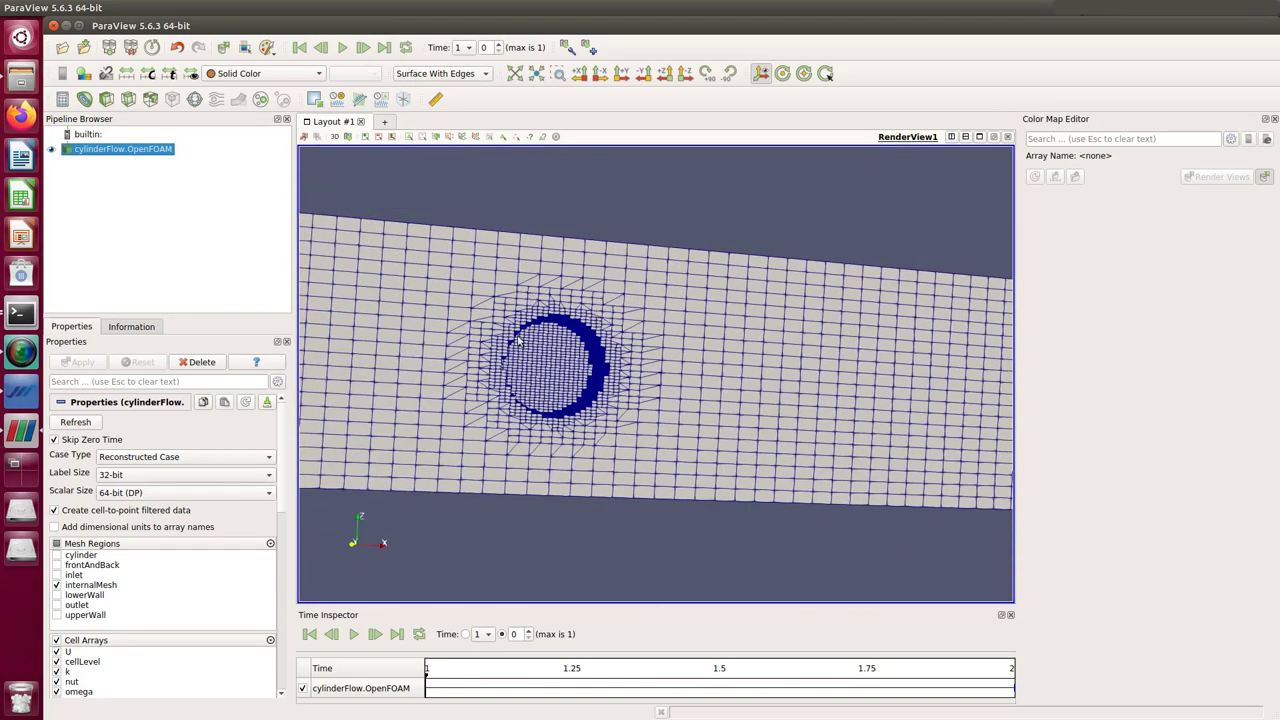
{"action": "scroll", "coordinate": [478, 333], "scroll_direction": "up", "scroll_amount": 2}
{"action": "left_click_drag", "start_coordinate": [478, 333], "coordinate": [733, 292]}
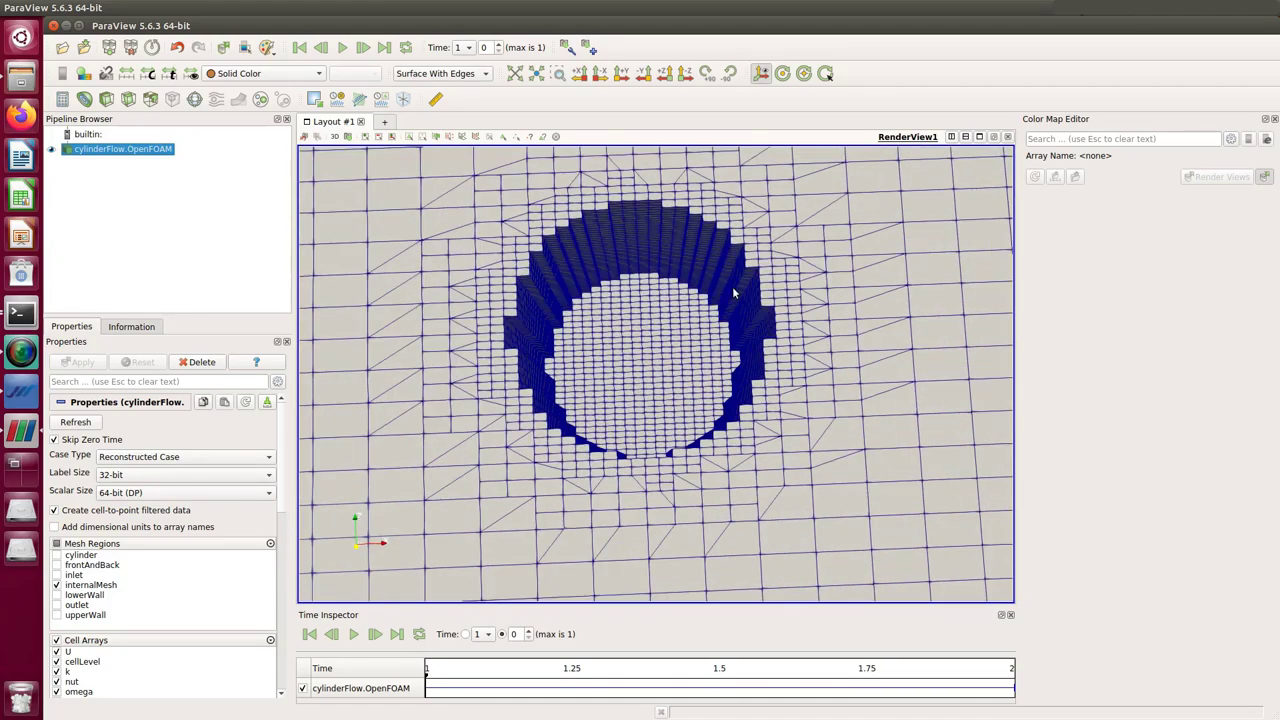
Advance to time 2, examine the snapped mesh around the cylinder and the whole box, and close ParaView
{"action": "left_click", "coordinate": [370, 52]}
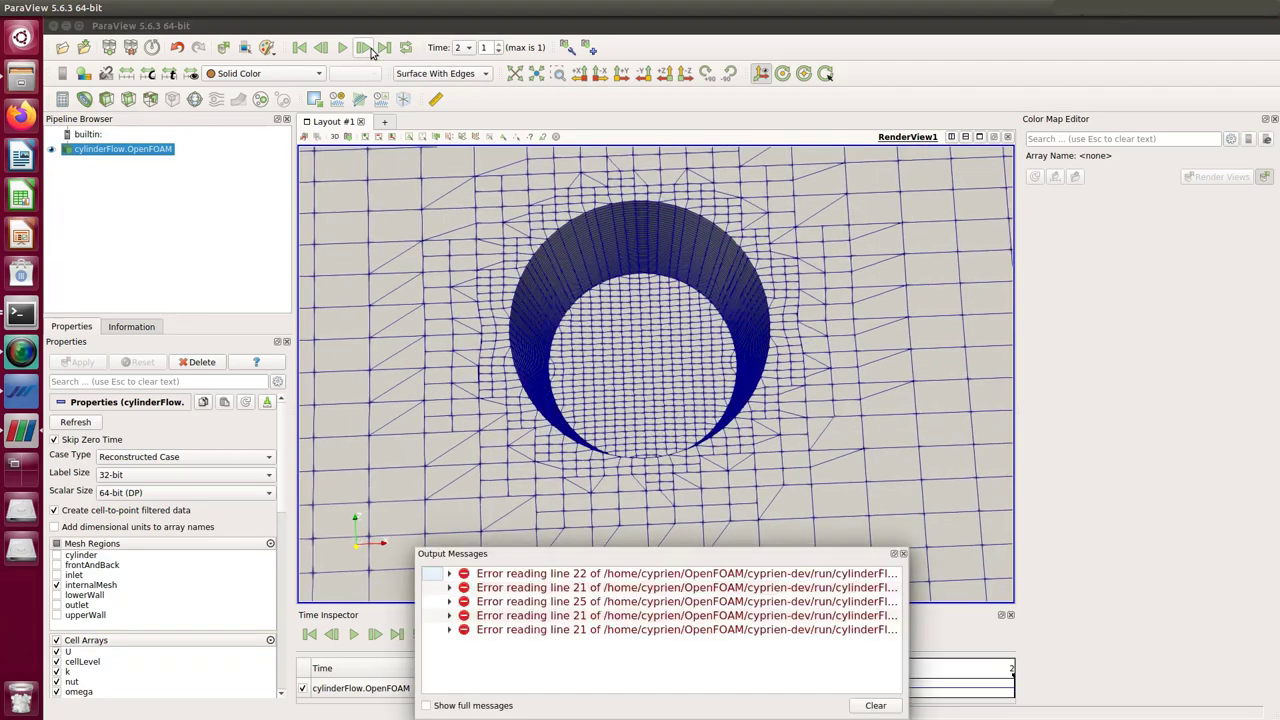
{"action": "left_click", "coordinate": [902, 554]}
{"action": "left_click_drag", "start_coordinate": [760, 450], "coordinate": [667, 393]}
{"action": "left_click_drag", "start_coordinate": [476, 313], "coordinate": [612, 288]}
{"action": "scroll", "coordinate": [612, 288], "scroll_direction": "up", "scroll_amount": 5}
{"action": "scroll", "coordinate": [551, 297], "scroll_direction": "down", "scroll_amount": 10}
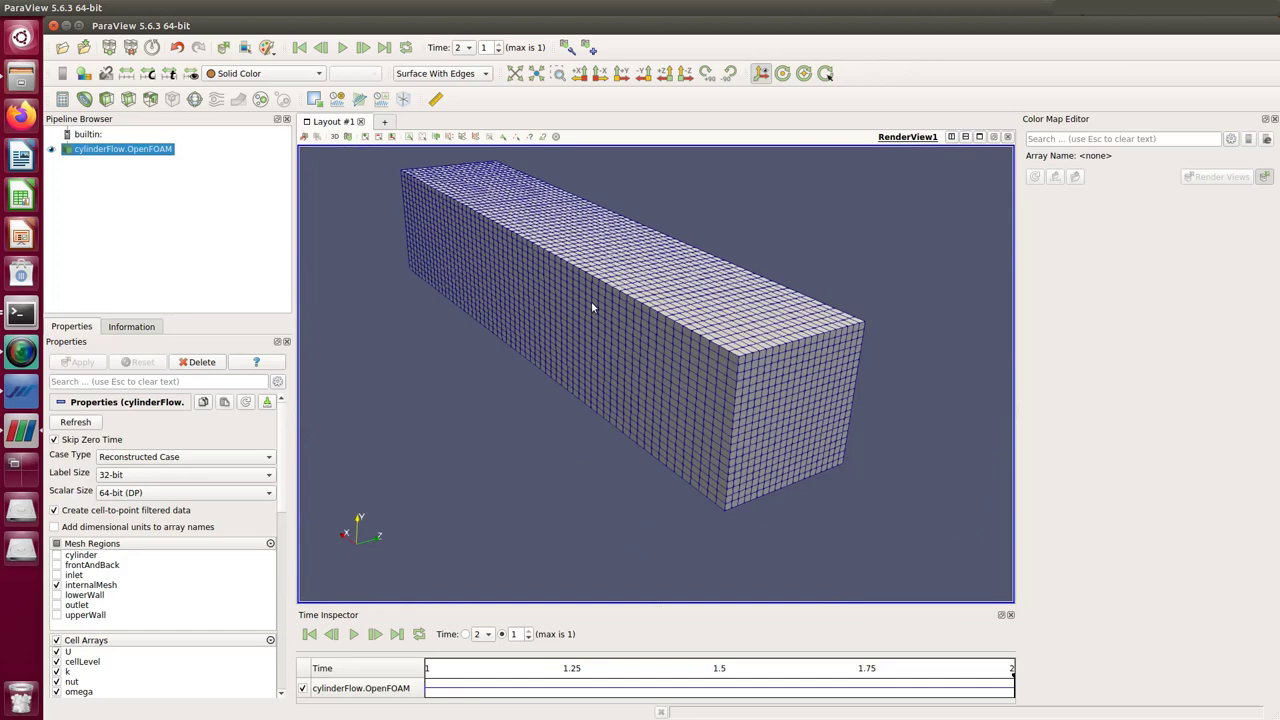
{"action": "scroll", "coordinate": [591, 308], "scroll_direction": "up", "scroll_amount": 3}
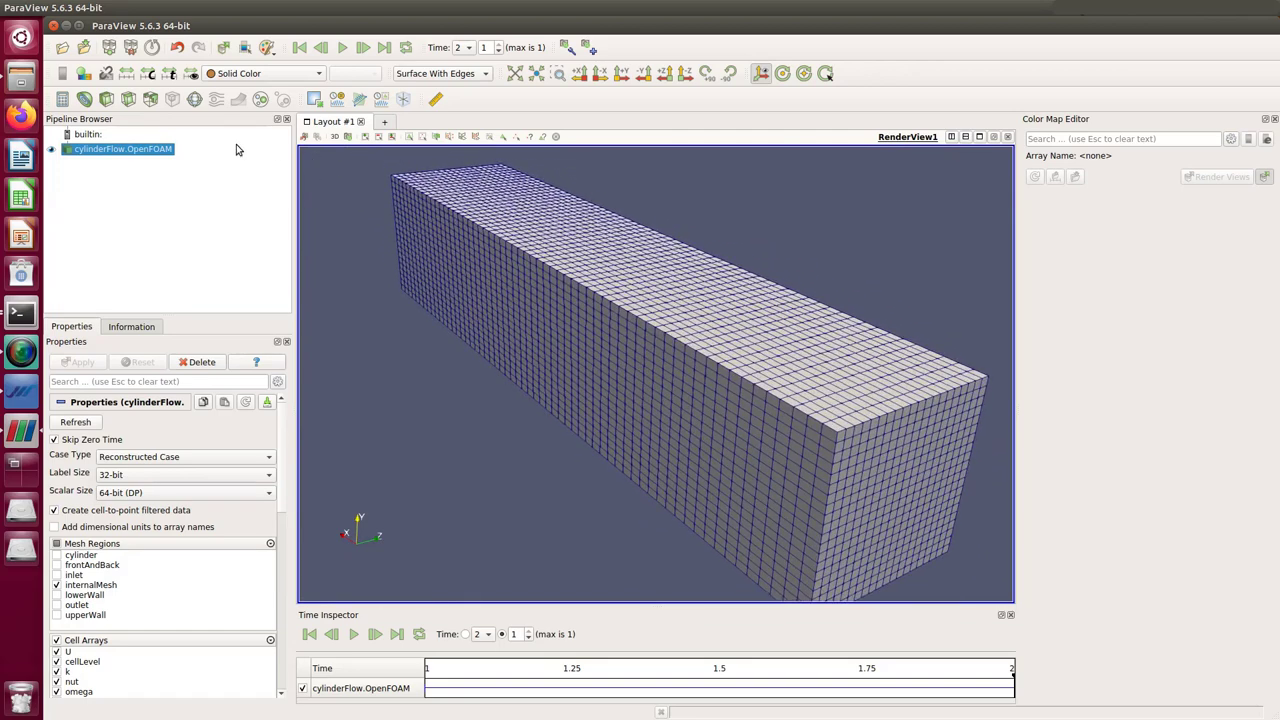
{"action": "left_click", "coordinate": [53, 26]}
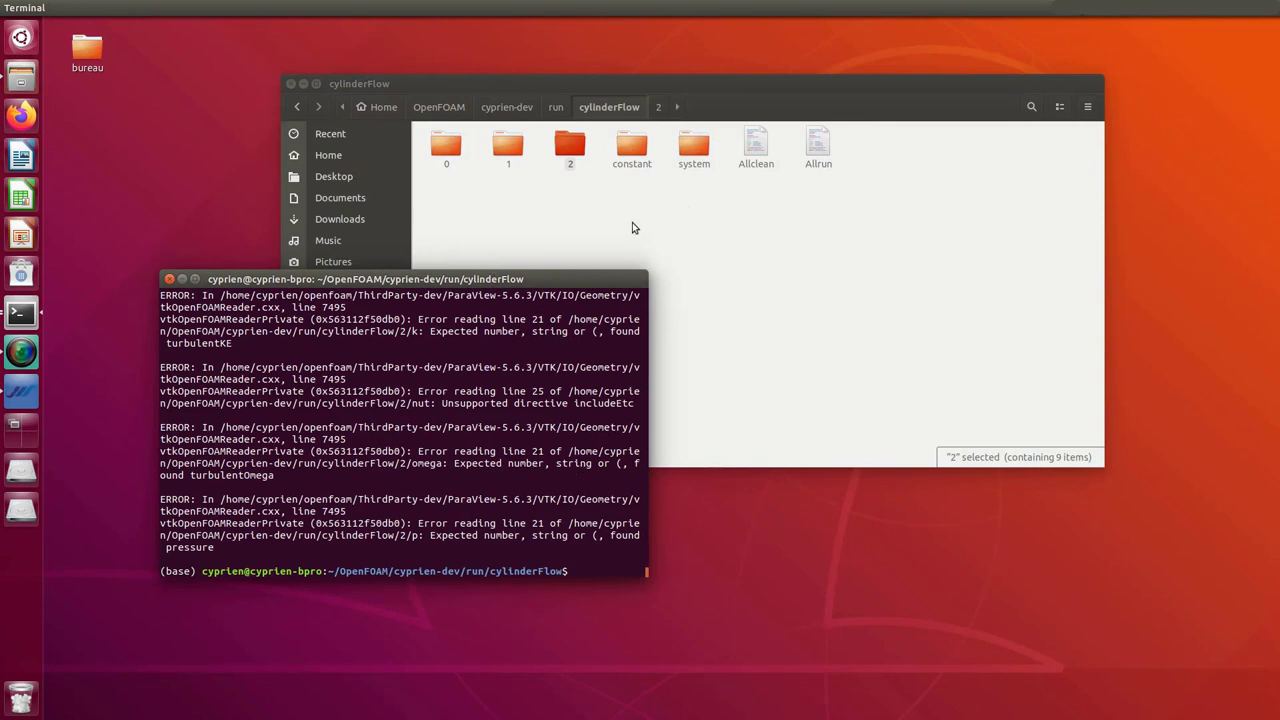
Set writeInterval to 10 in the case's system/controlDict file and save it
{"action": "left_click", "coordinate": [632, 228]}
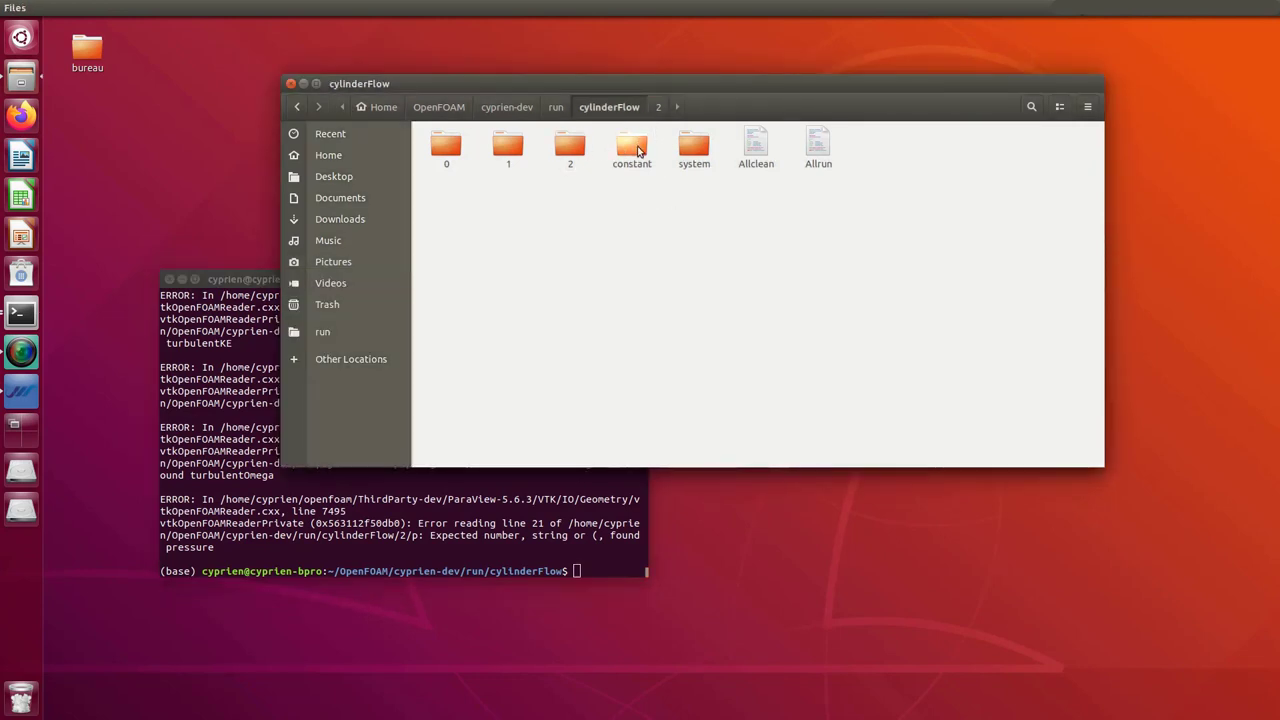
{"action": "double_click", "coordinate": [692, 146]}
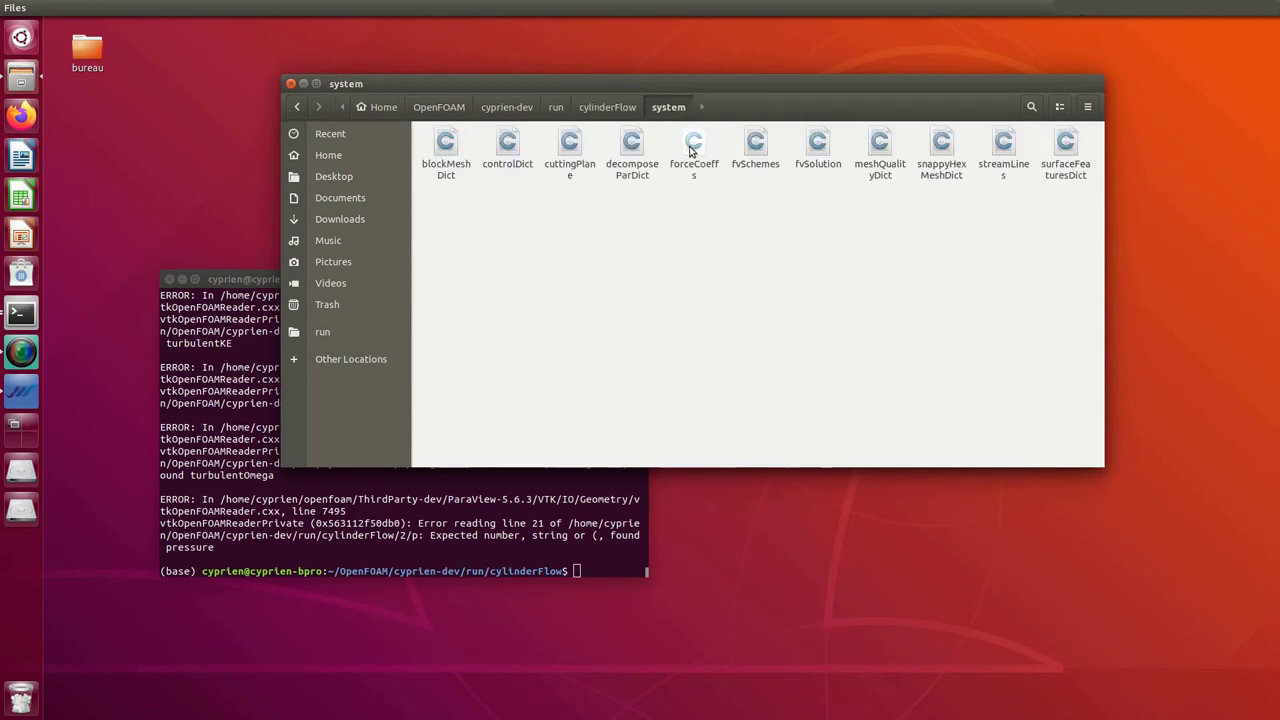
{"action": "double_click", "coordinate": [499, 151]}
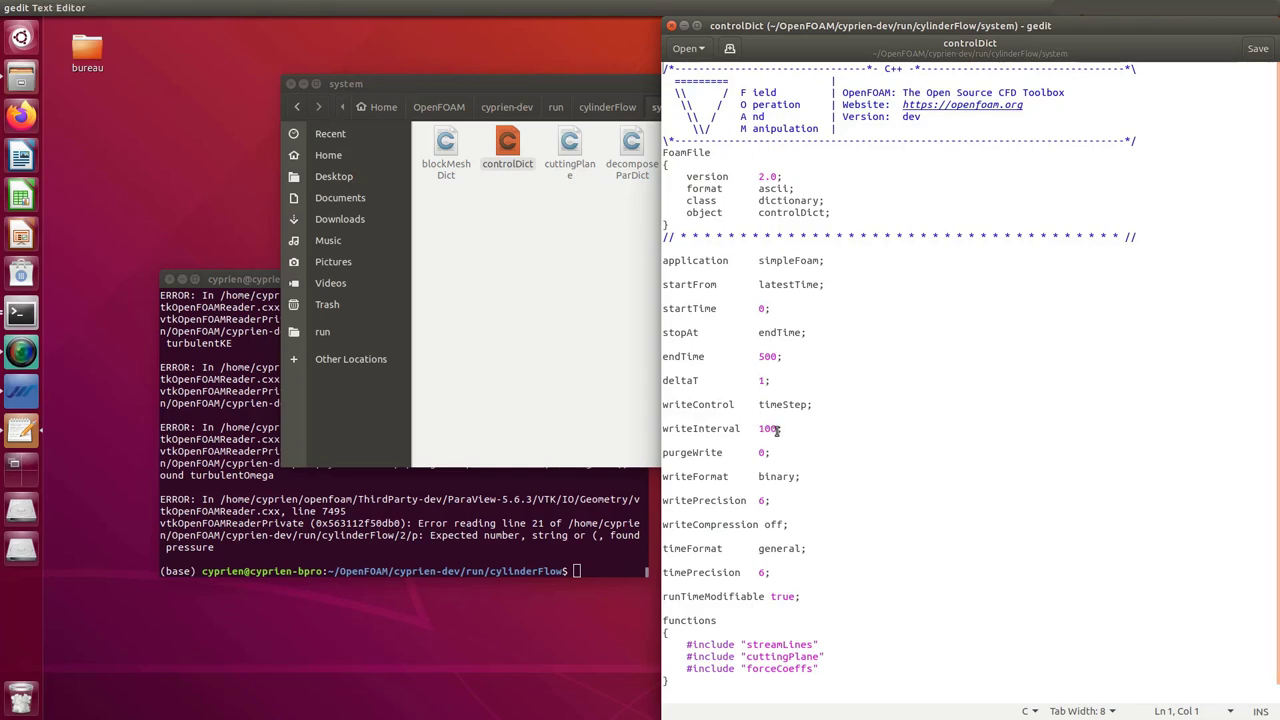
{"action": "left_click_drag", "start_coordinate": [769, 434], "coordinate": [778, 434]}
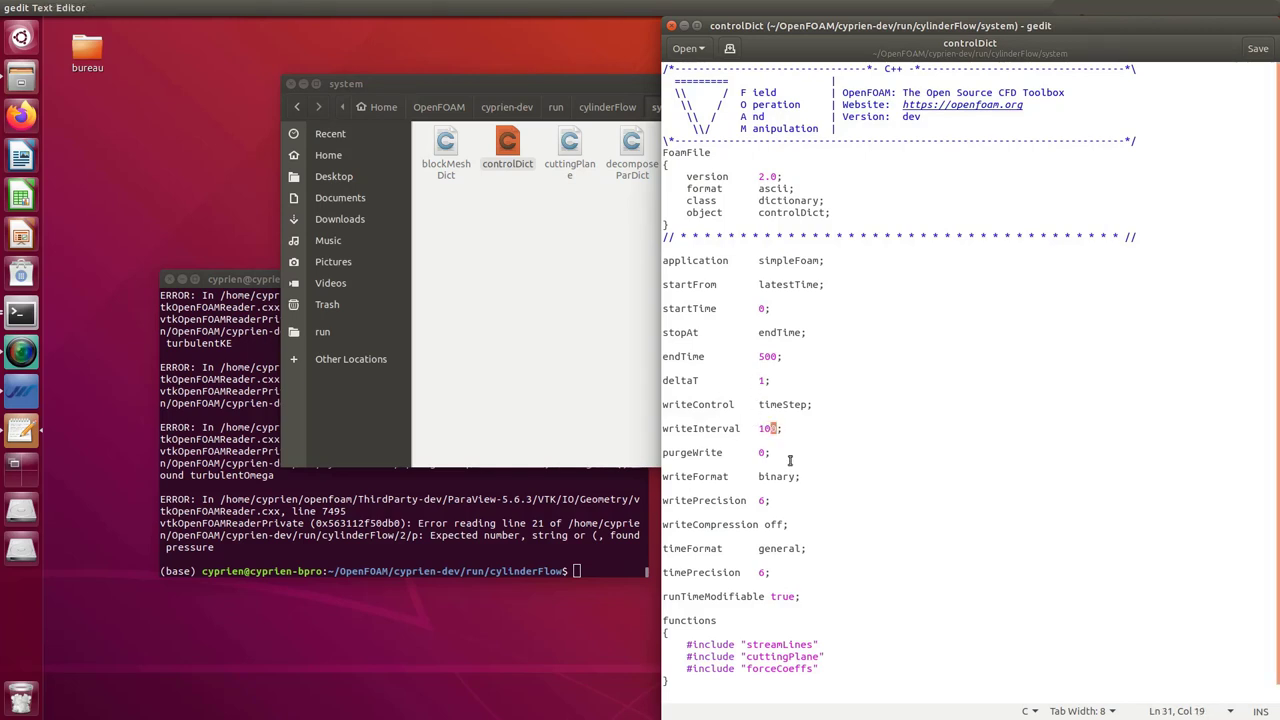
{"action": "key", "text": "BackSpace"}
{"action": "key", "text": "ctrl+s"}
Run the solver in the cylinderFlow case with the terminal command mpirun simpleFoam
{"action": "left_click", "coordinate": [621, 571]}
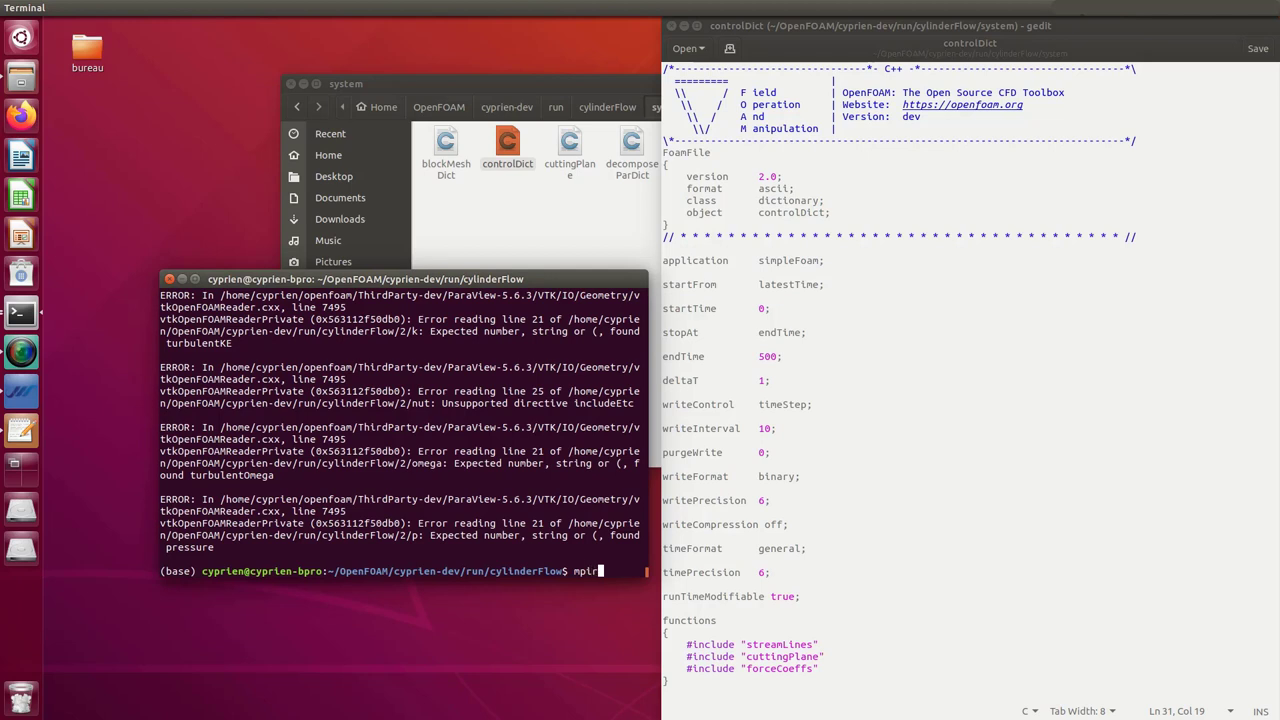
{"action": "type", "text": "mpirun simpleF"}
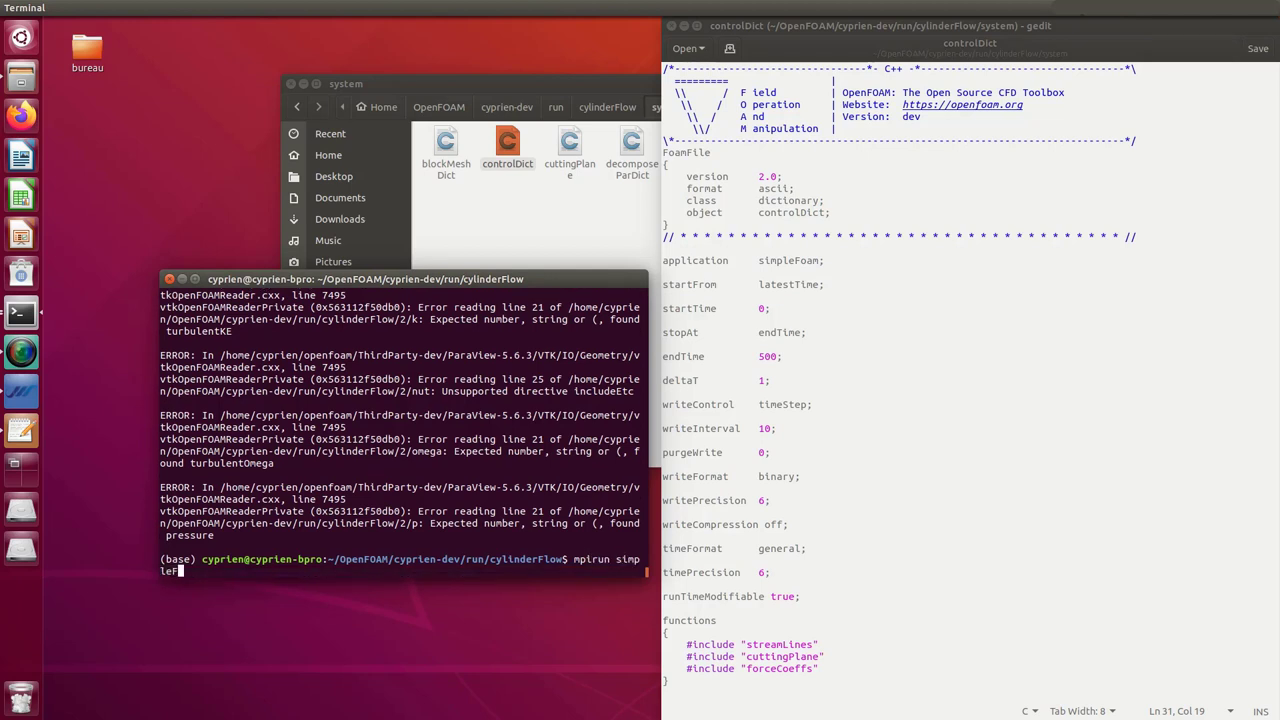
{"action": "type", "text": "oam"}
{"action": "key", "text": "Return"}
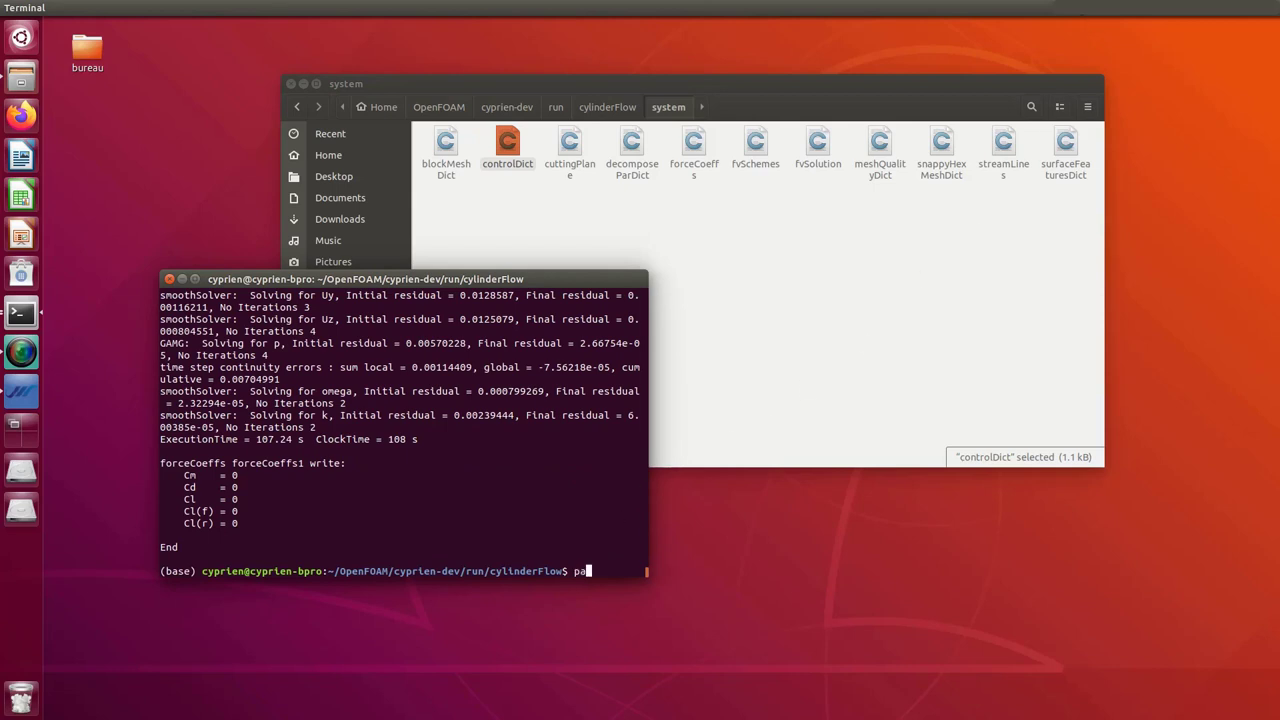
Launch paraFoam again and load the solved cylinderFlow case with the OpenFOAMReader
{"action": "type", "text": "raFoam"}
{"action": "key", "text": "Return"}
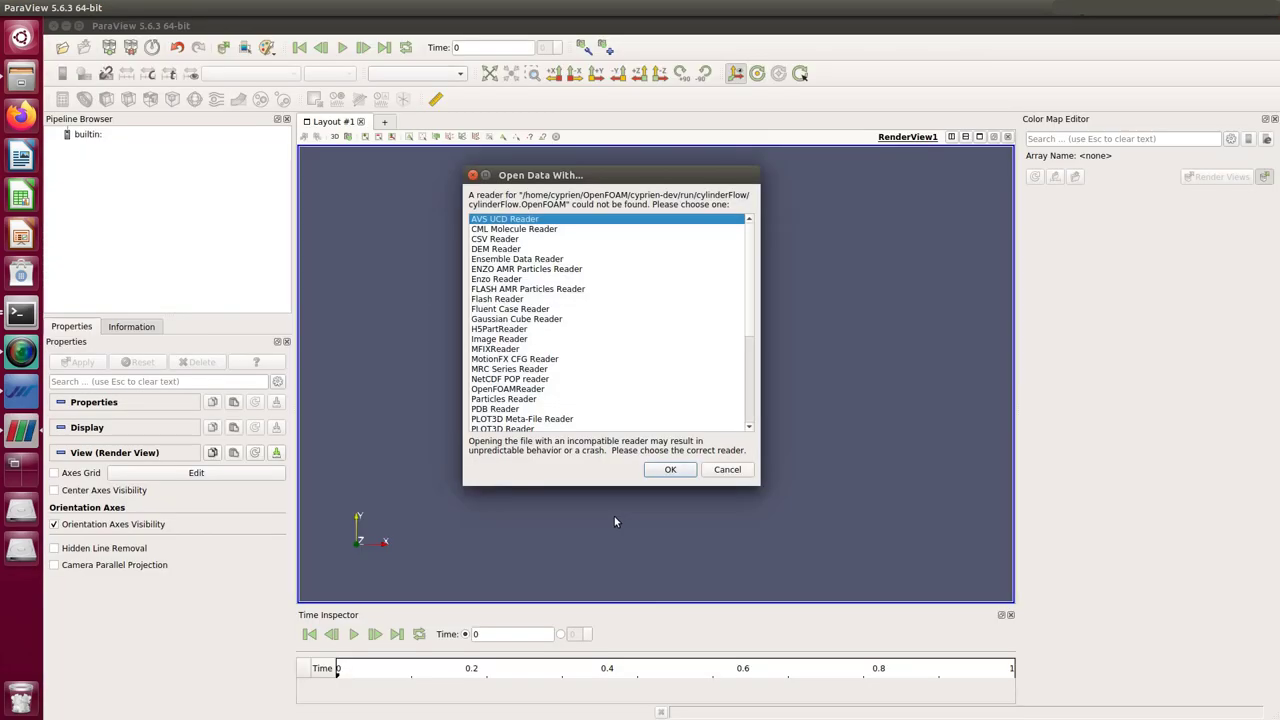
{"action": "left_click", "coordinate": [508, 390]}
{"action": "left_click", "coordinate": [670, 471]}
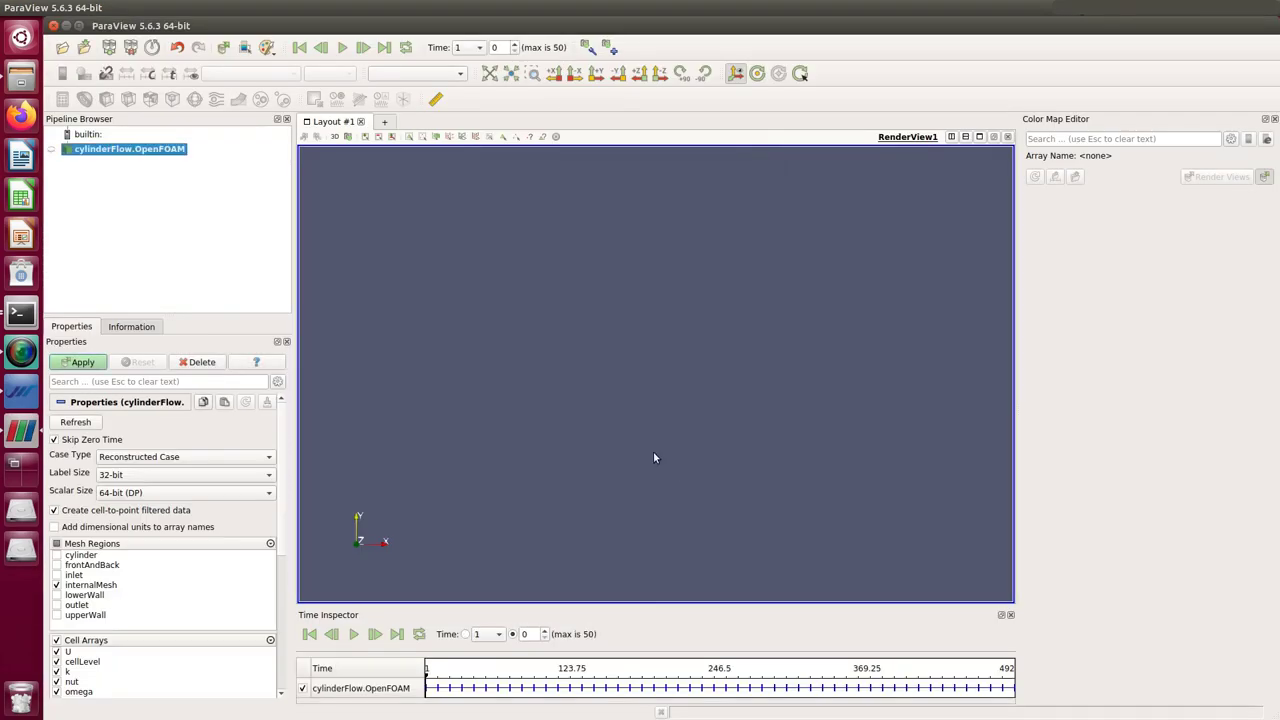
{"action": "left_click", "coordinate": [98, 362]}
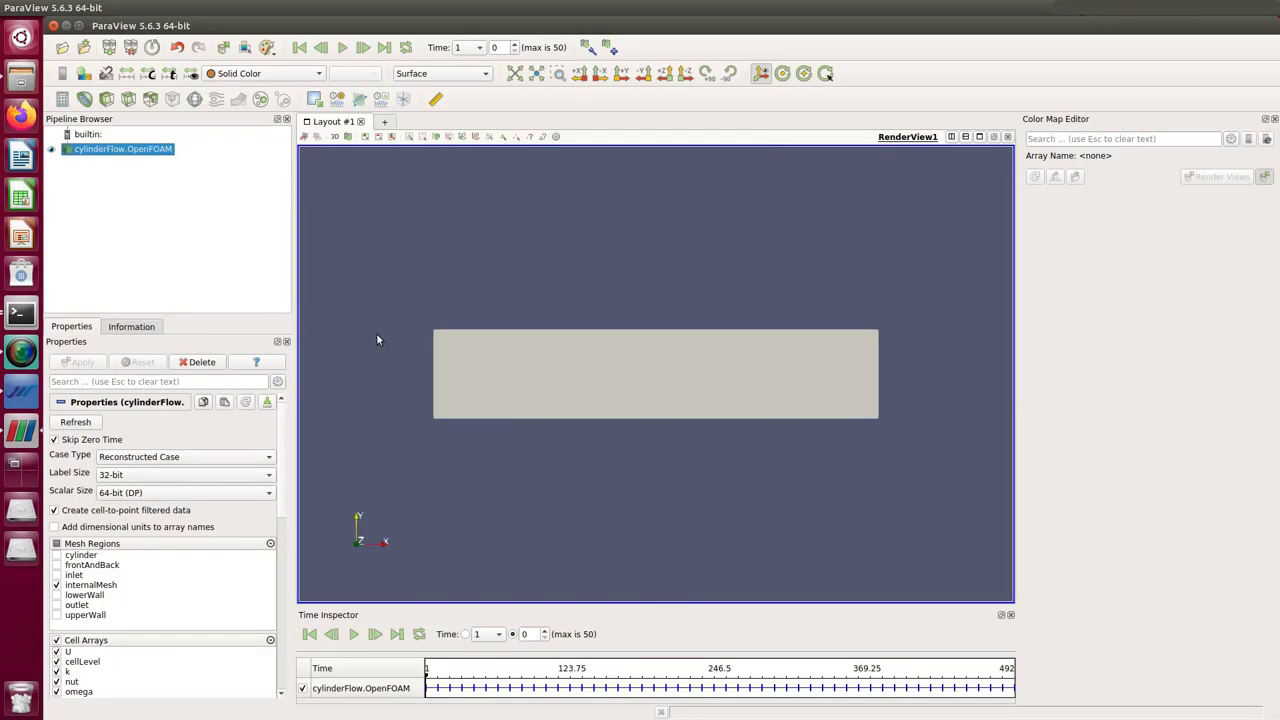
Display the solved case as Surface With Edges, orbit to the cylinder opening, advance to time 2 and dismiss the output messages
{"action": "left_click", "coordinate": [410, 73]}
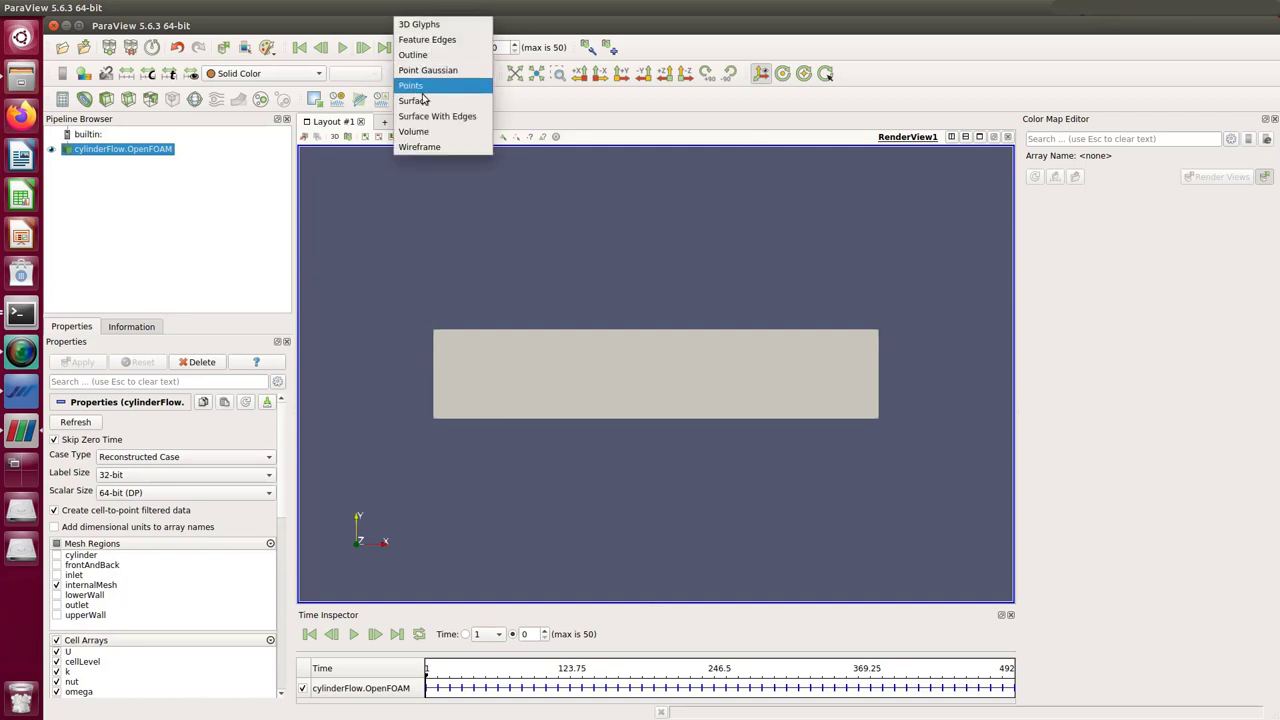
{"action": "left_click", "coordinate": [440, 116]}
{"action": "left_click_drag", "start_coordinate": [575, 318], "coordinate": [531, 229]}
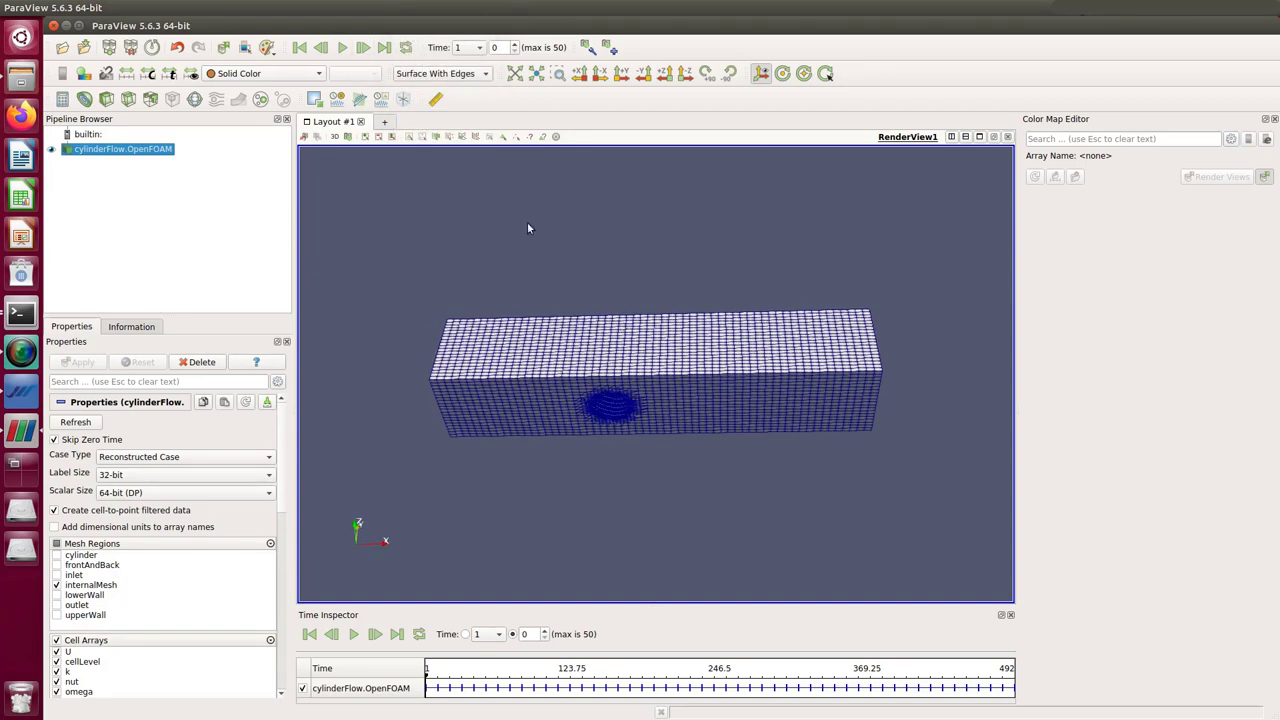
{"action": "left_click", "coordinate": [362, 48]}
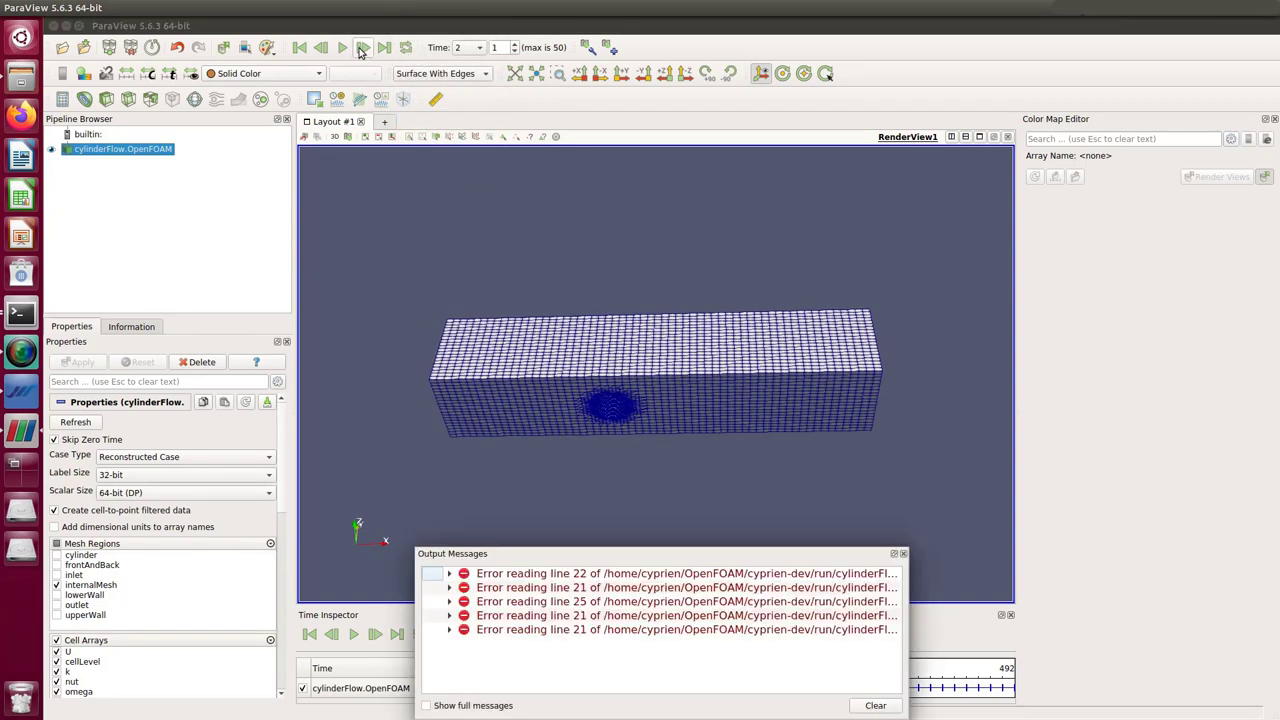
{"action": "left_click", "coordinate": [903, 555]}
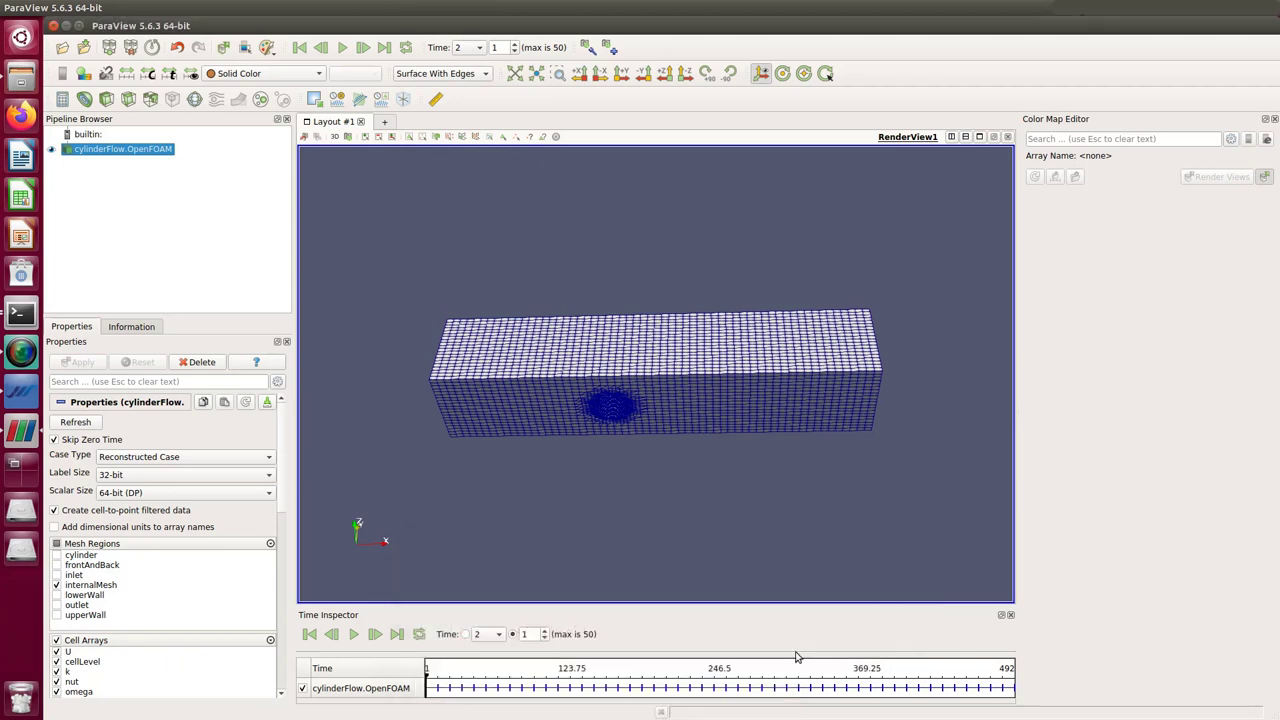
Advance the solved case to time 12, colour it by the magnitude of U and orbit to the opposite side
{"action": "left_click", "coordinate": [363, 47]}
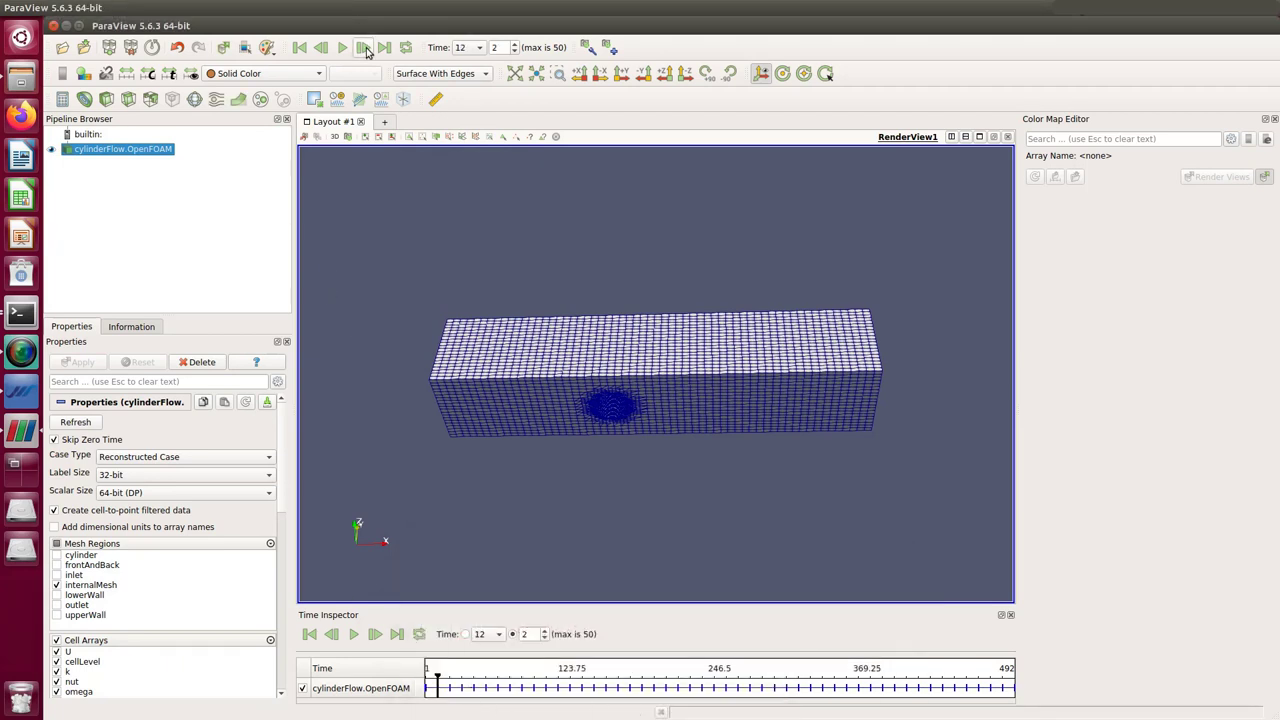
{"action": "left_click", "coordinate": [240, 79]}
{"action": "left_click", "coordinate": [252, 91]}
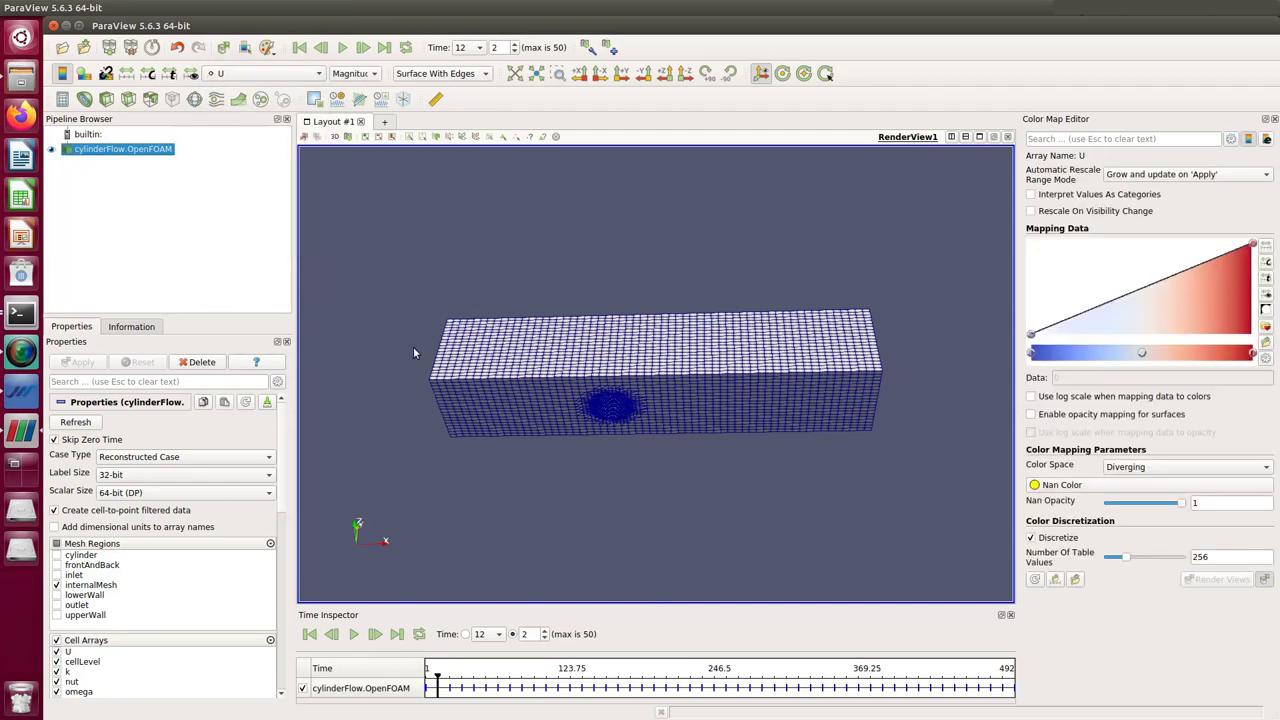
{"action": "left_click_drag", "start_coordinate": [507, 390], "coordinate": [444, 296]}
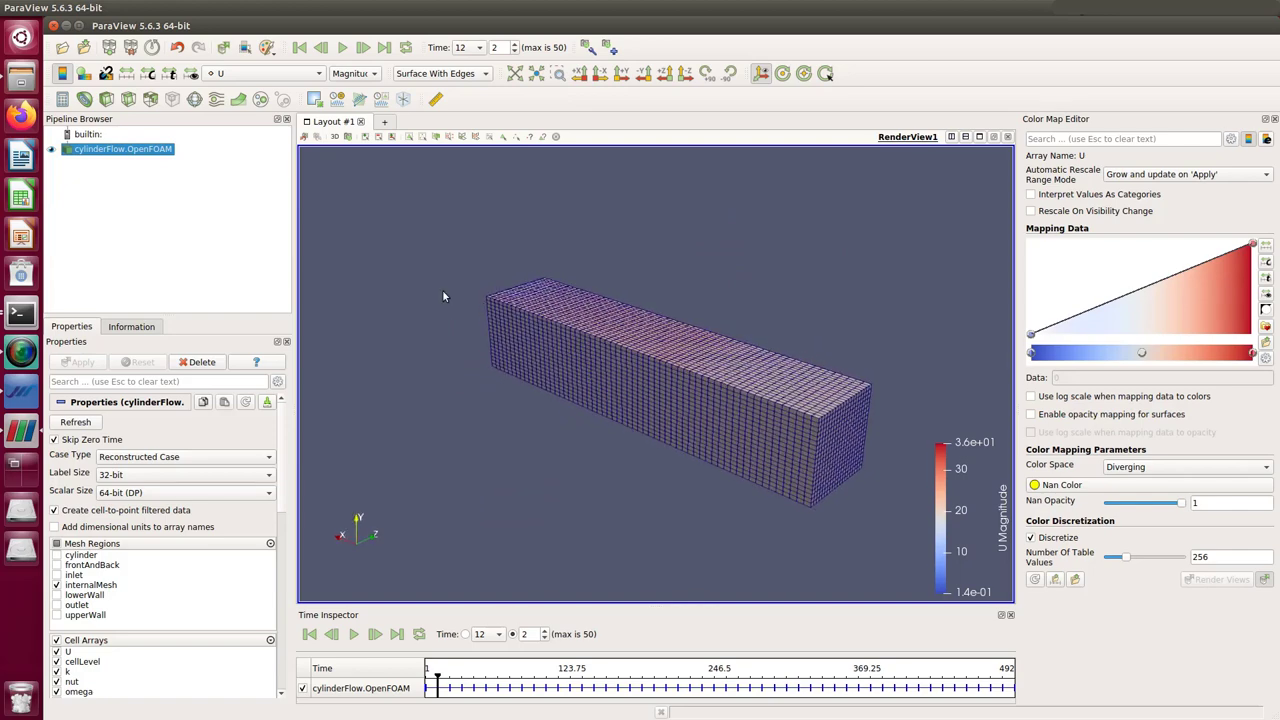
Apply a plane Clip with a Y normal to the cylinderFlow case, hiding the plane widget
{"action": "key", "text": "ctrl+space"}
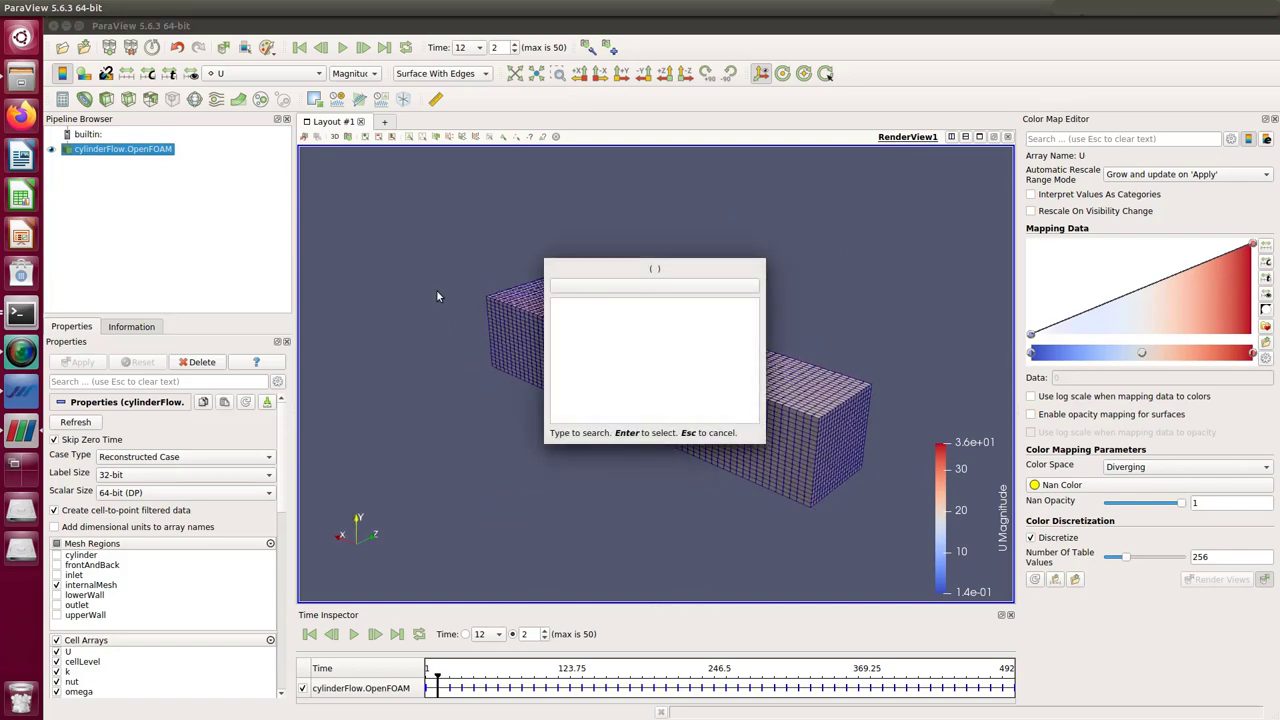
{"action": "type", "text": "clip"}
{"action": "key", "text": "Return"}
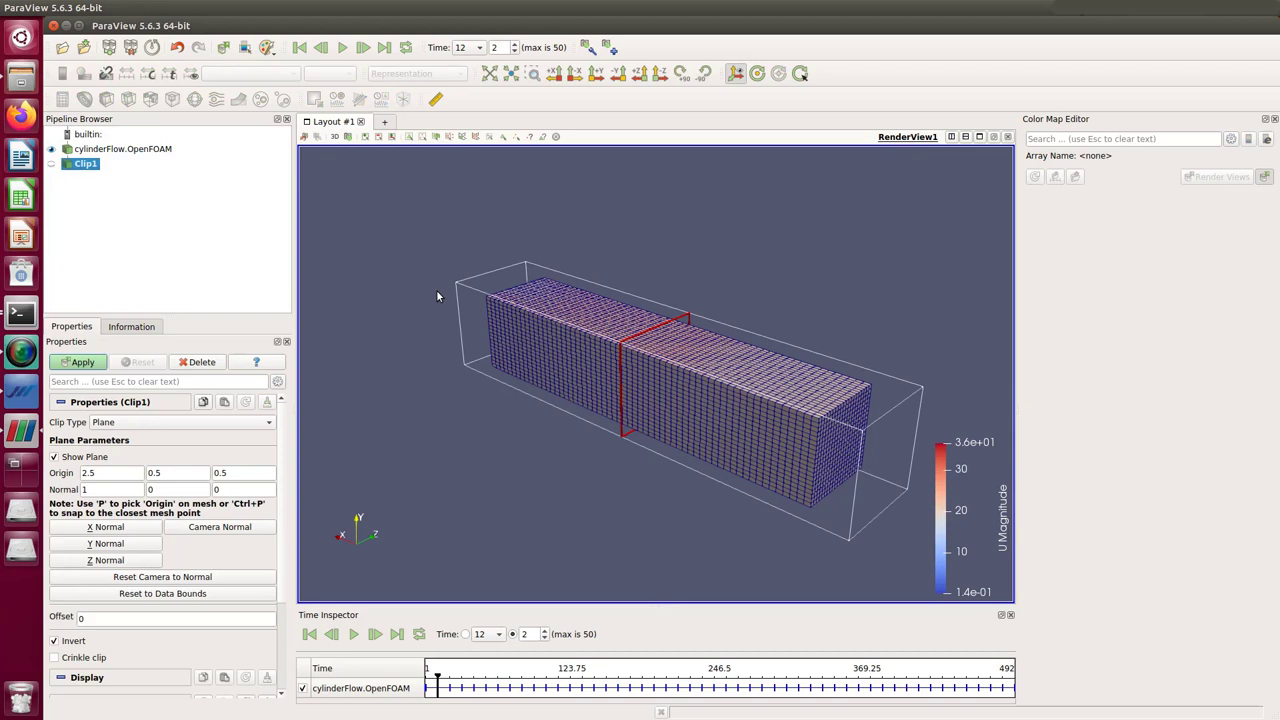
{"action": "left_click", "coordinate": [107, 544]}
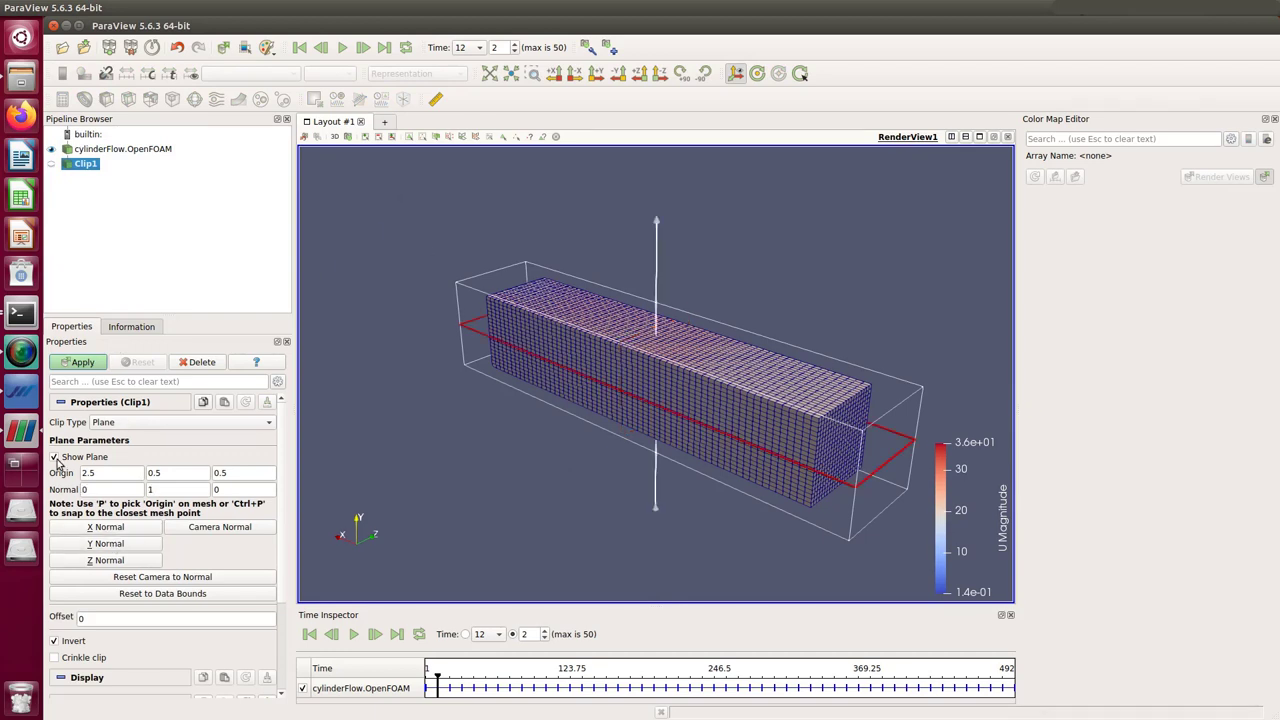
{"action": "left_click", "coordinate": [55, 457]}
{"action": "left_click", "coordinate": [82, 362]}
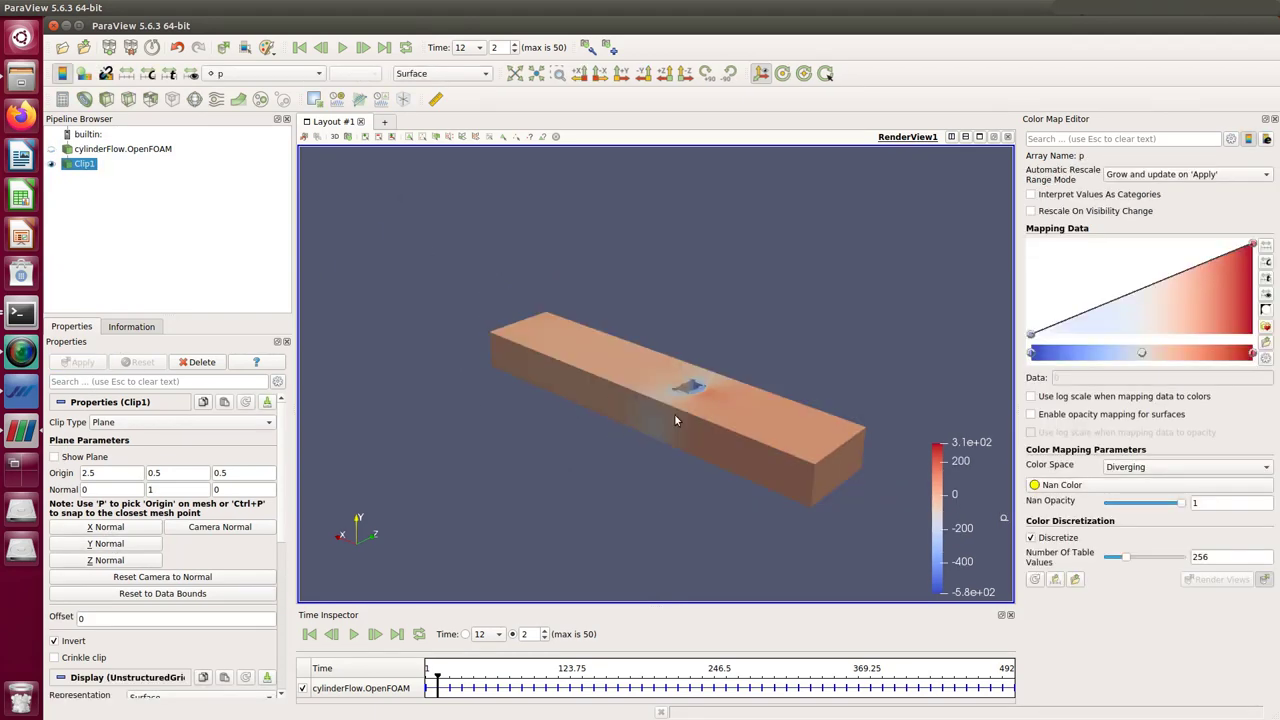
Switch the clip plane to a Z normal, apply it and colour the clipped domain by the magnitude of U
{"action": "left_click", "coordinate": [118, 546]}
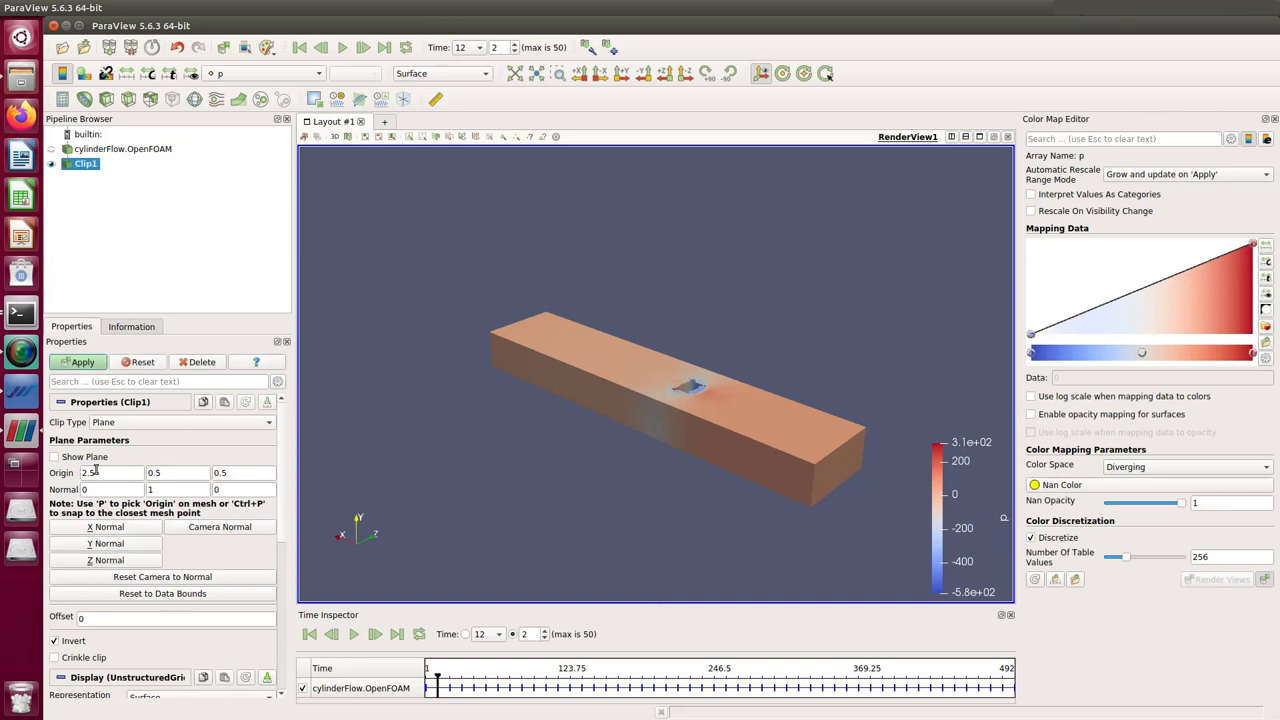
{"action": "left_click", "coordinate": [82, 364]}
{"action": "left_click", "coordinate": [95, 562]}
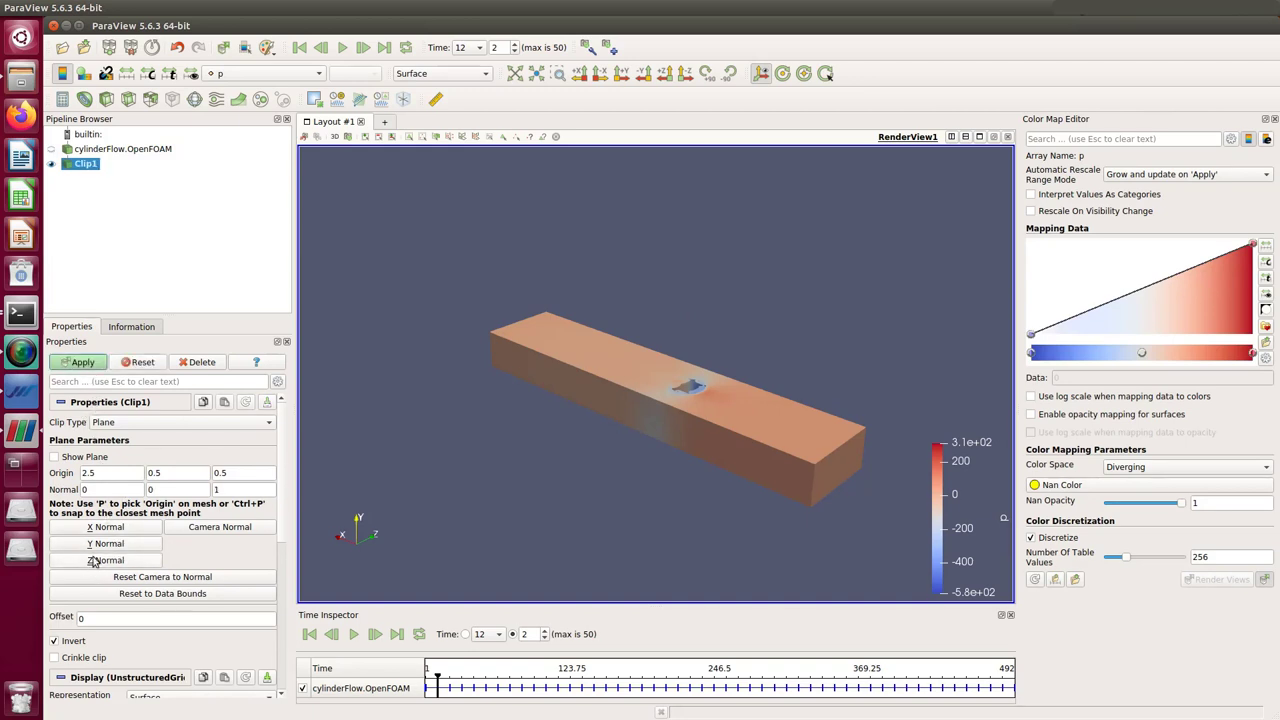
{"action": "left_click", "coordinate": [82, 362]}
{"action": "left_click_drag", "start_coordinate": [643, 451], "coordinate": [598, 390]}
{"action": "left_click", "coordinate": [268, 76]}
{"action": "left_click", "coordinate": [262, 98]}
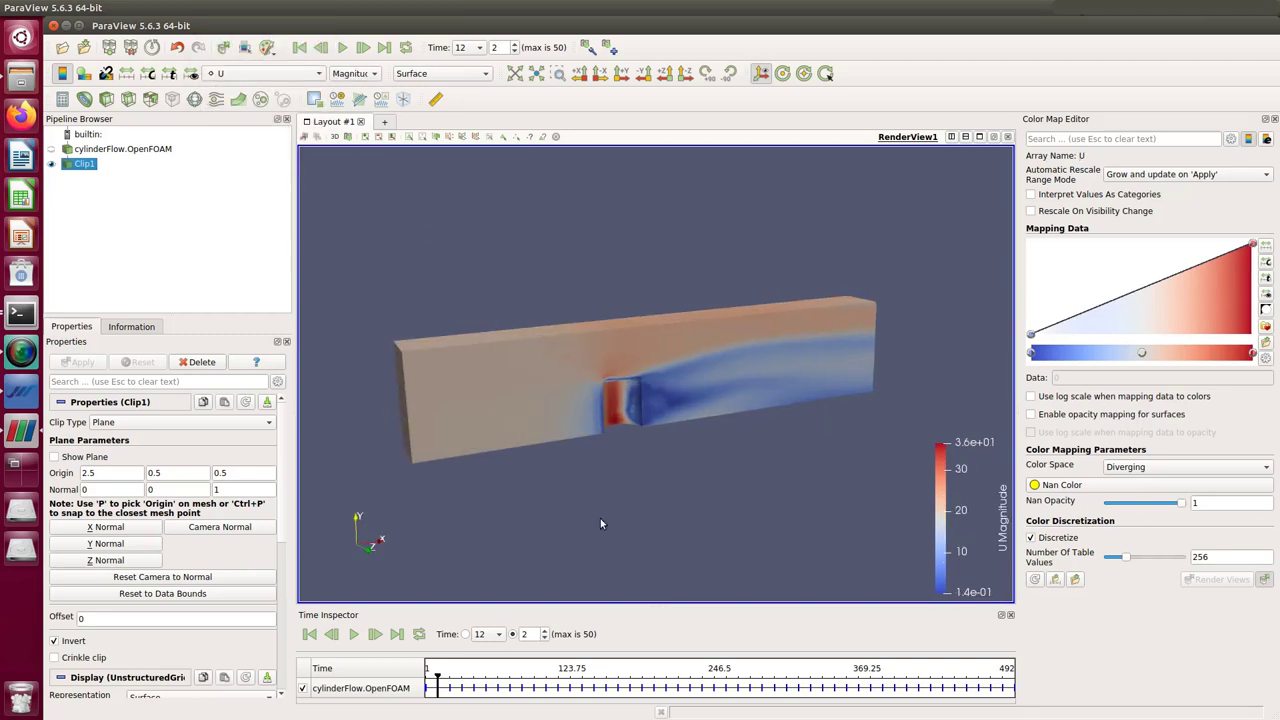
Advance the clipped velocity result one time step after another up to time 232
{"action": "left_click", "coordinate": [363, 47]}
{"action": "left_click", "coordinate": [363, 47]}
{"action": "left_click", "coordinate": [363, 47]}
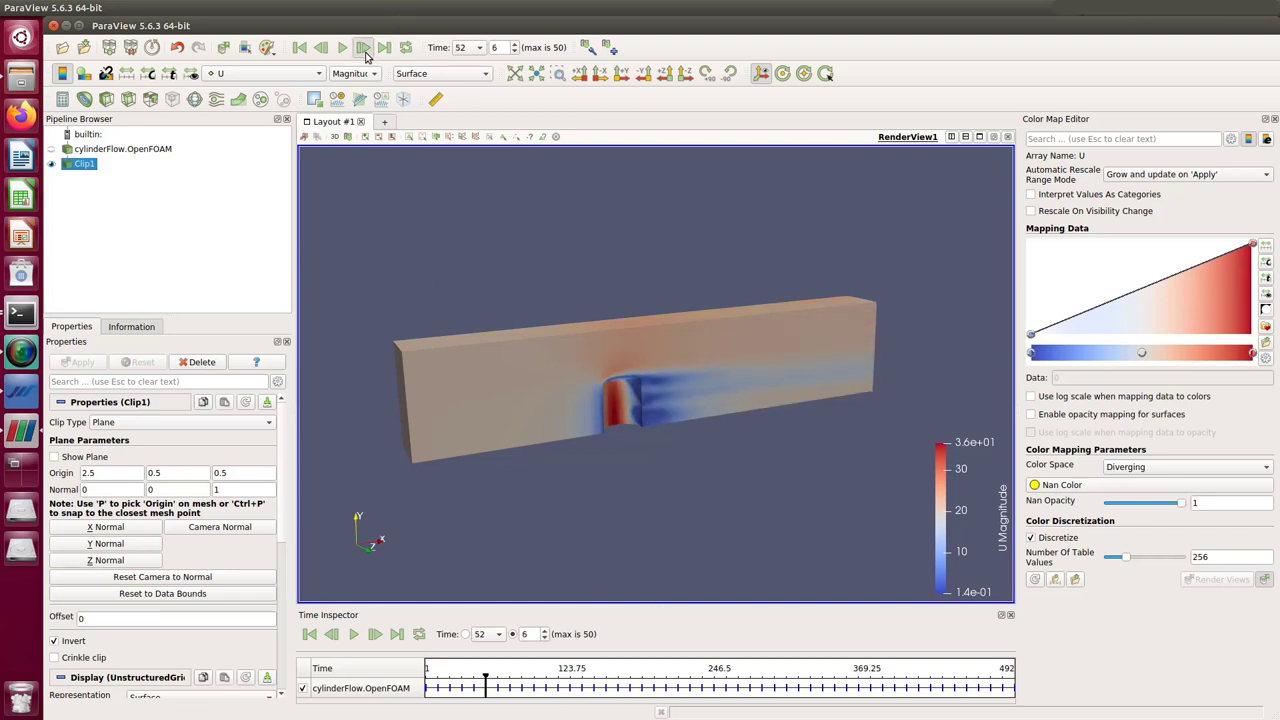
{"action": "double_click", "coordinate": [363, 47]}
{"action": "double_click", "coordinate": [363, 47]}
{"action": "left_click", "coordinate": [363, 47]}
{"action": "double_click", "coordinate": [363, 47]}
{"action": "left_click", "coordinate": [363, 47]}
{"action": "double_click", "coordinate": [363, 47]}
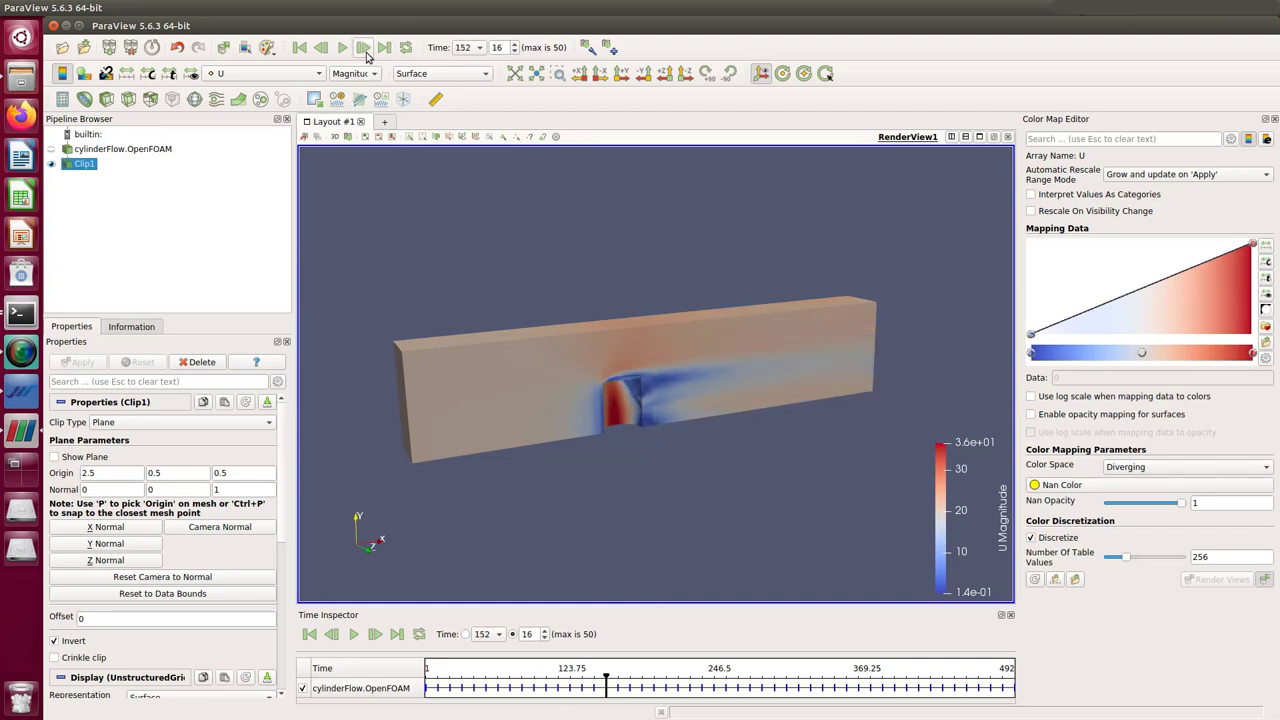
{"action": "double_click", "coordinate": [363, 47]}
{"action": "double_click", "coordinate": [363, 47]}
{"action": "double_click", "coordinate": [363, 47]}
{"action": "double_click", "coordinate": [363, 47]}
{"action": "left_click", "coordinate": [363, 47]}
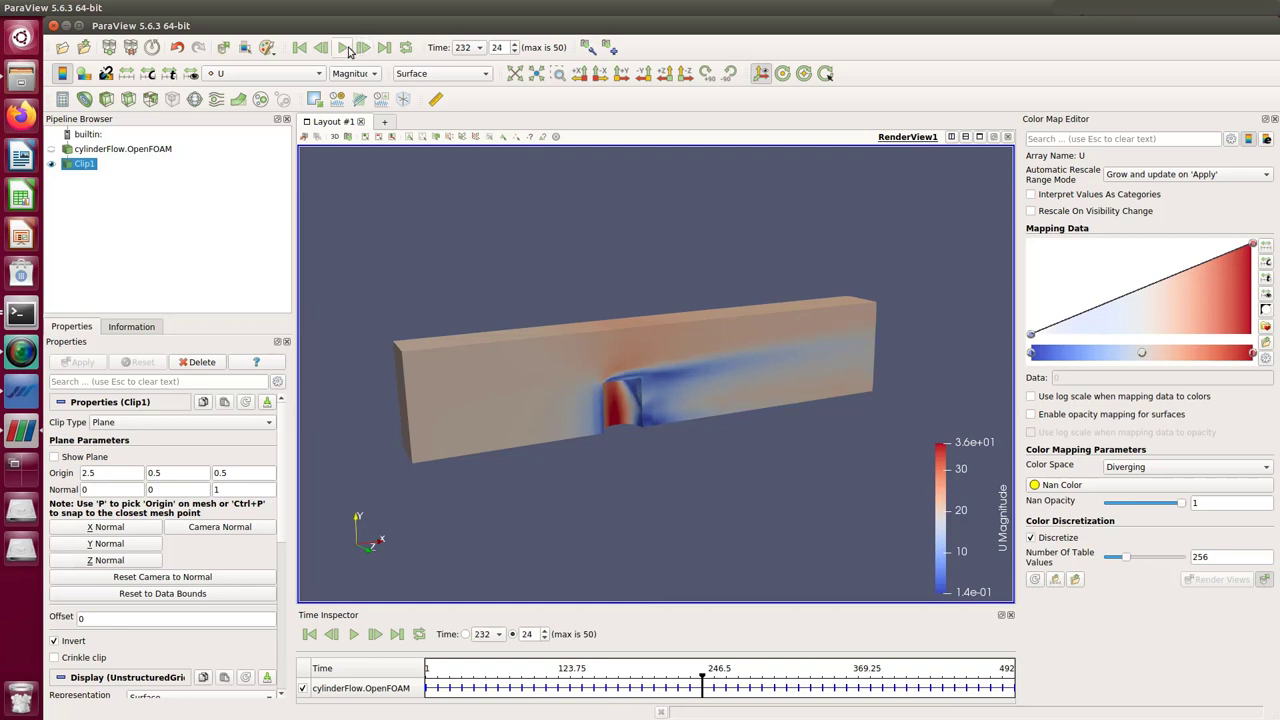
Play the time animation of the clipped velocity field through to time 492 and dismiss the output messages
{"action": "left_click", "coordinate": [342, 47]}
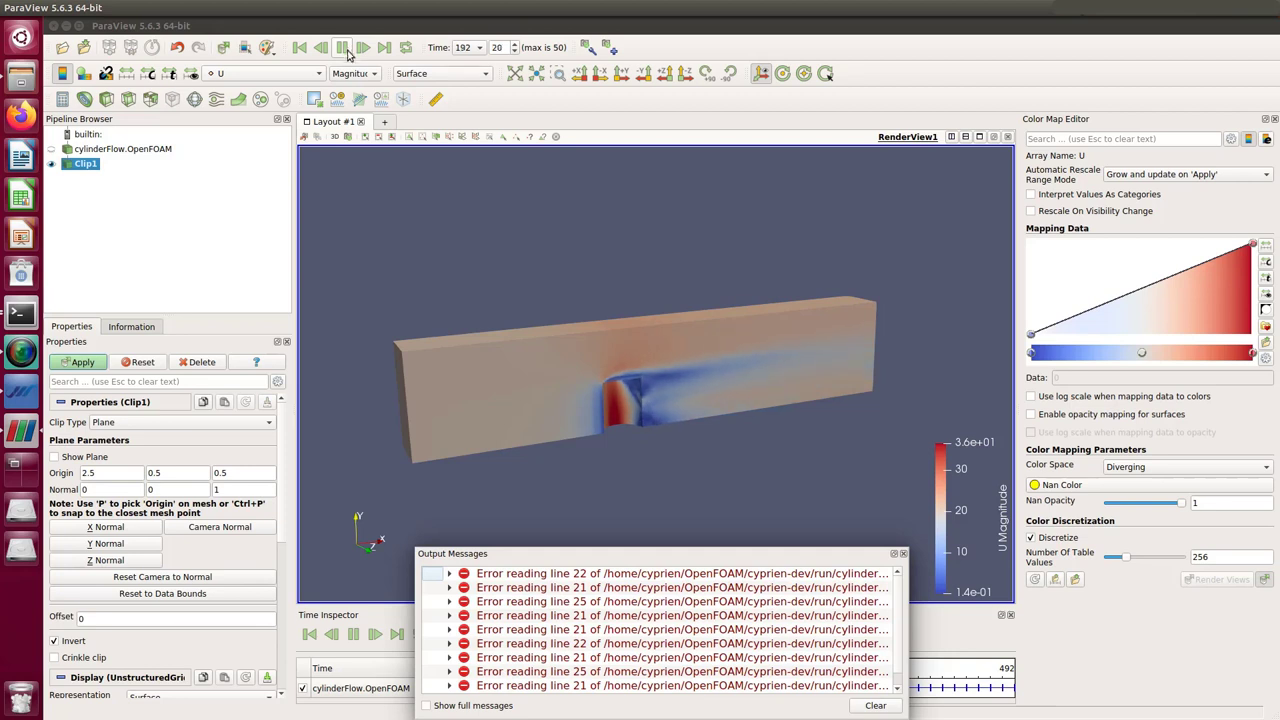
{"action": "left_click", "coordinate": [903, 553]}
{"action": "scroll", "coordinate": [683, 378], "scroll_direction": "up", "scroll_amount": 2}
{"action": "scroll", "coordinate": [682, 375], "scroll_direction": "up", "scroll_amount": 2}
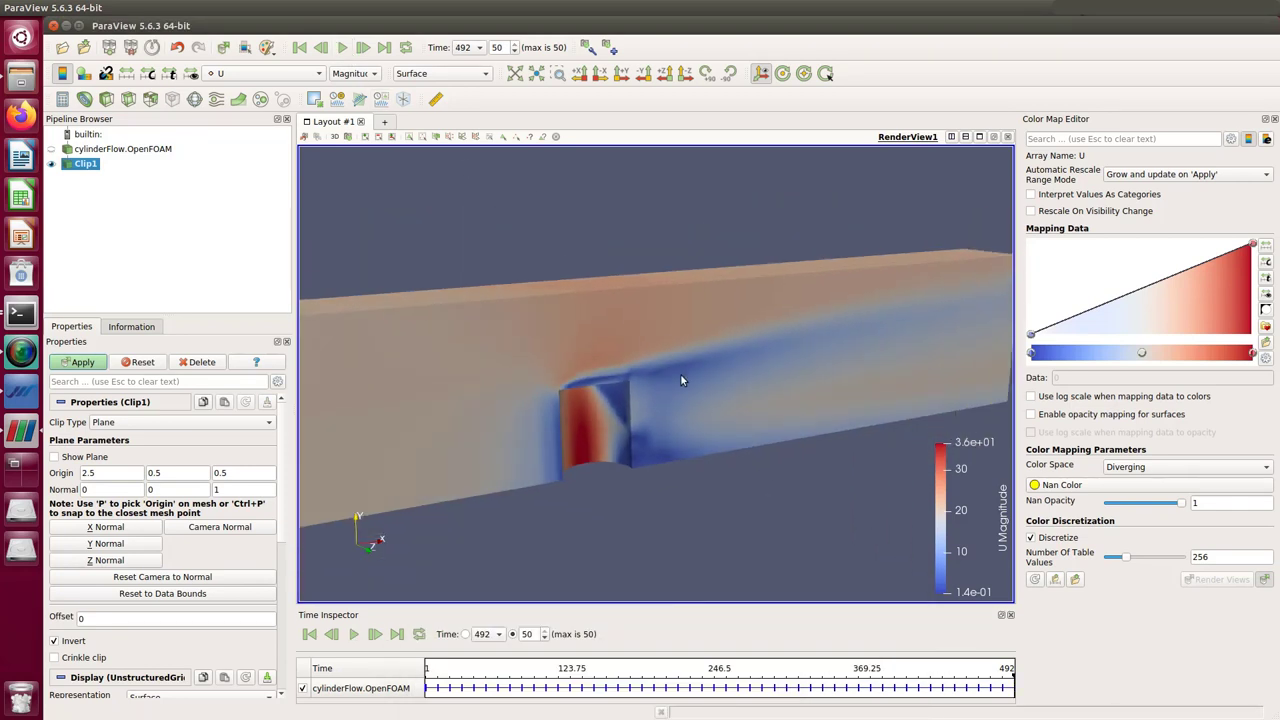
Set the number of table values for the U colour map to 12 to show discrete colour bands
{"action": "double_click", "coordinate": [1190, 556]}
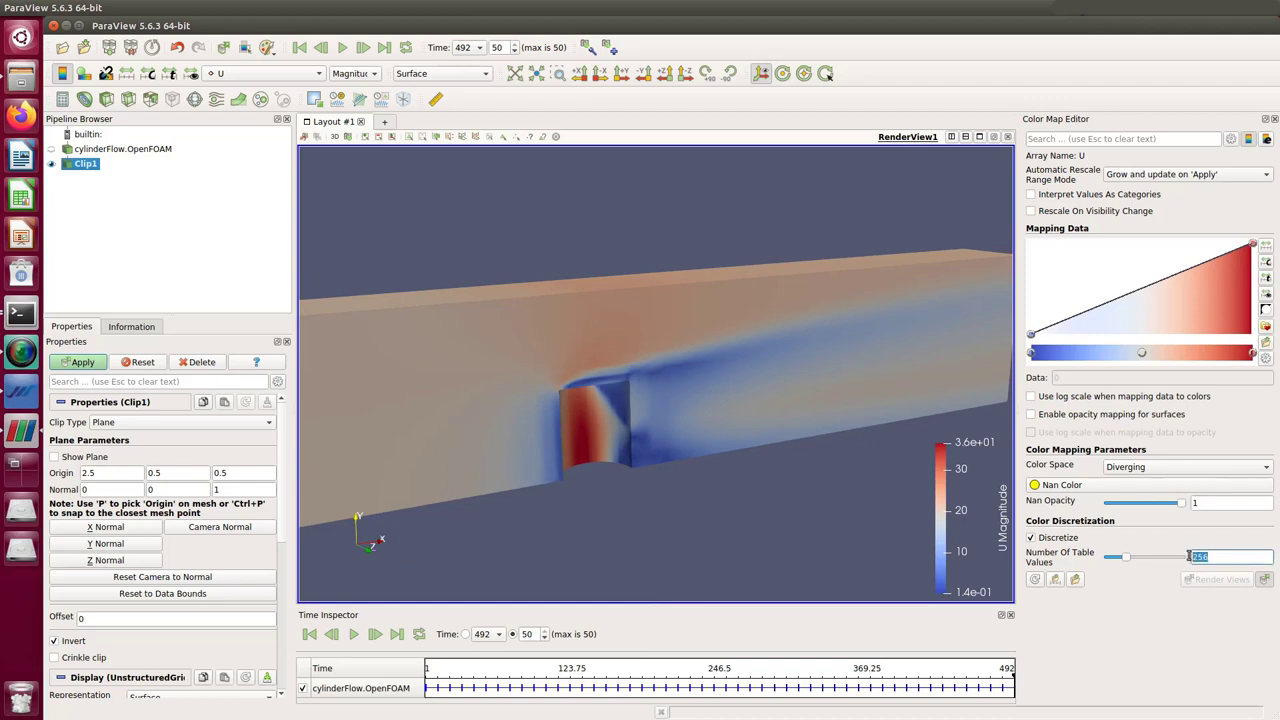
{"action": "type", "text": "12"}
{"action": "key", "text": "Return"}
{"action": "scroll", "coordinate": [773, 410], "scroll_direction": "down", "scroll_amount": 3}
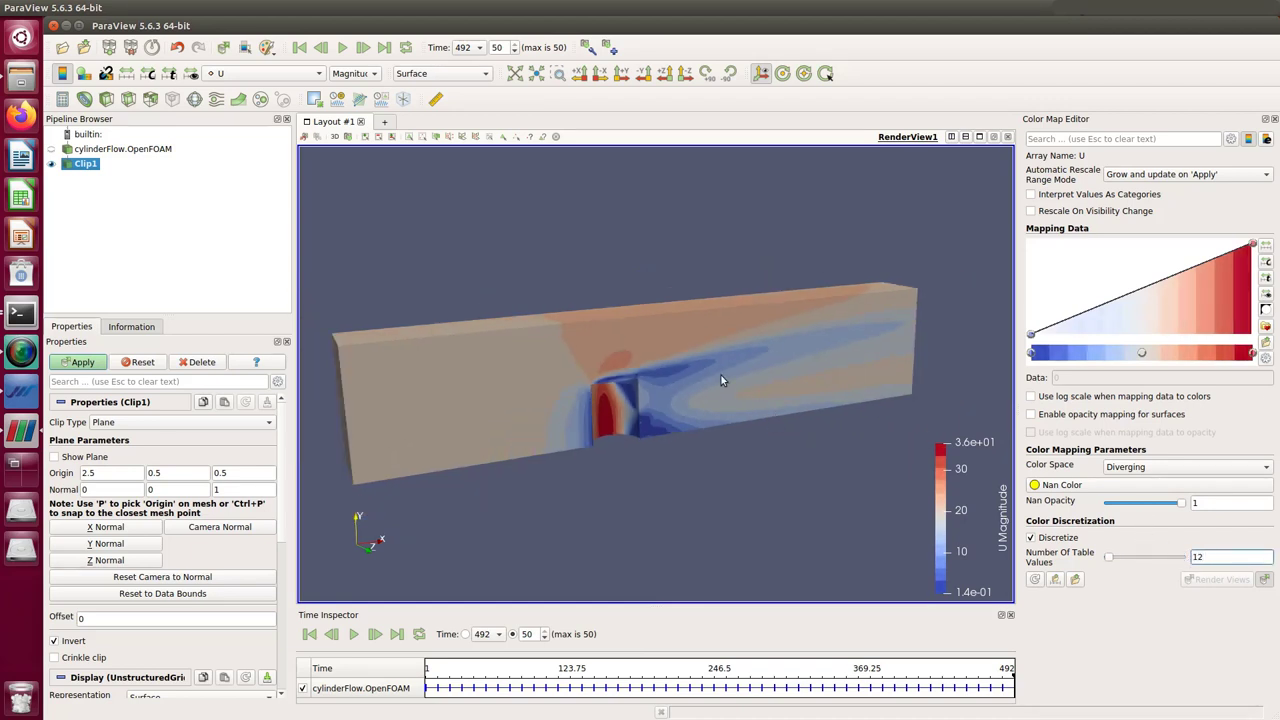
{"action": "scroll", "coordinate": [734, 371], "scroll_direction": "down", "scroll_amount": 1}
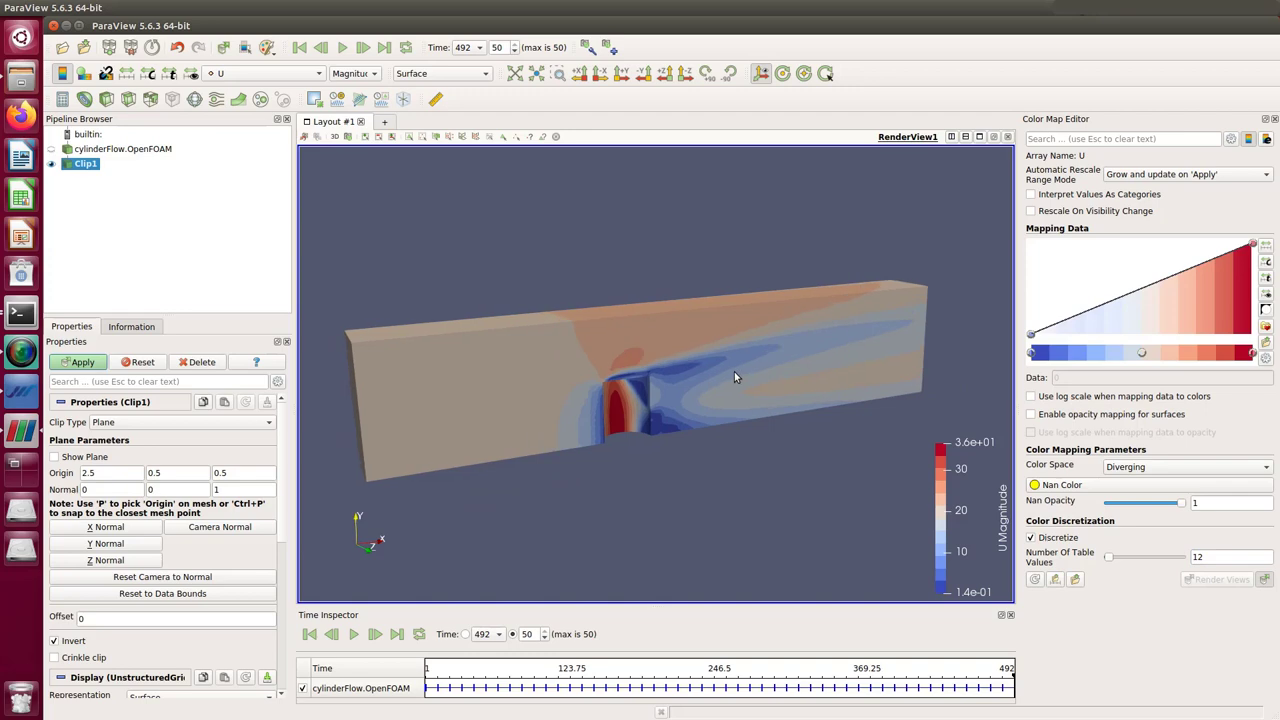
Show the full cylinderFlow mesh together with the clip and inspect the cell edges around the cylinder up close
{"action": "left_click", "coordinate": [53, 149]}
{"action": "scroll", "coordinate": [633, 396], "scroll_direction": "up", "scroll_amount": 5}
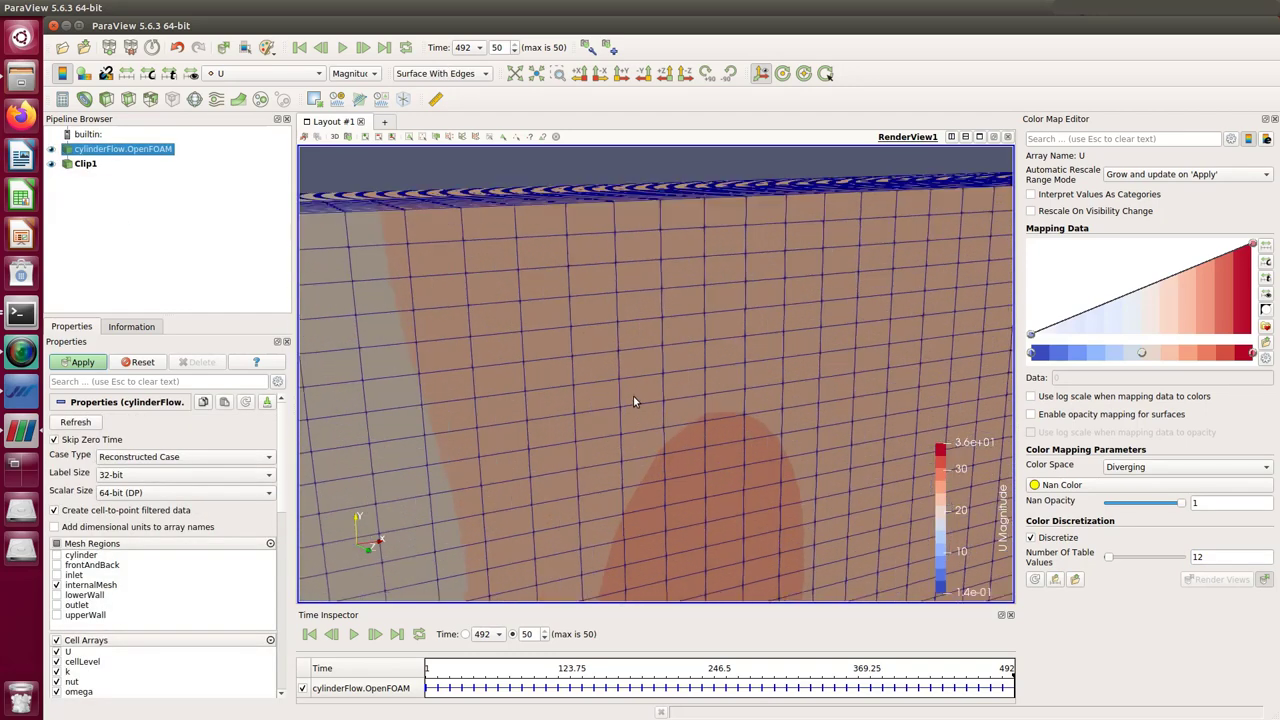
{"action": "scroll", "coordinate": [636, 402], "scroll_direction": "up", "scroll_amount": 6}
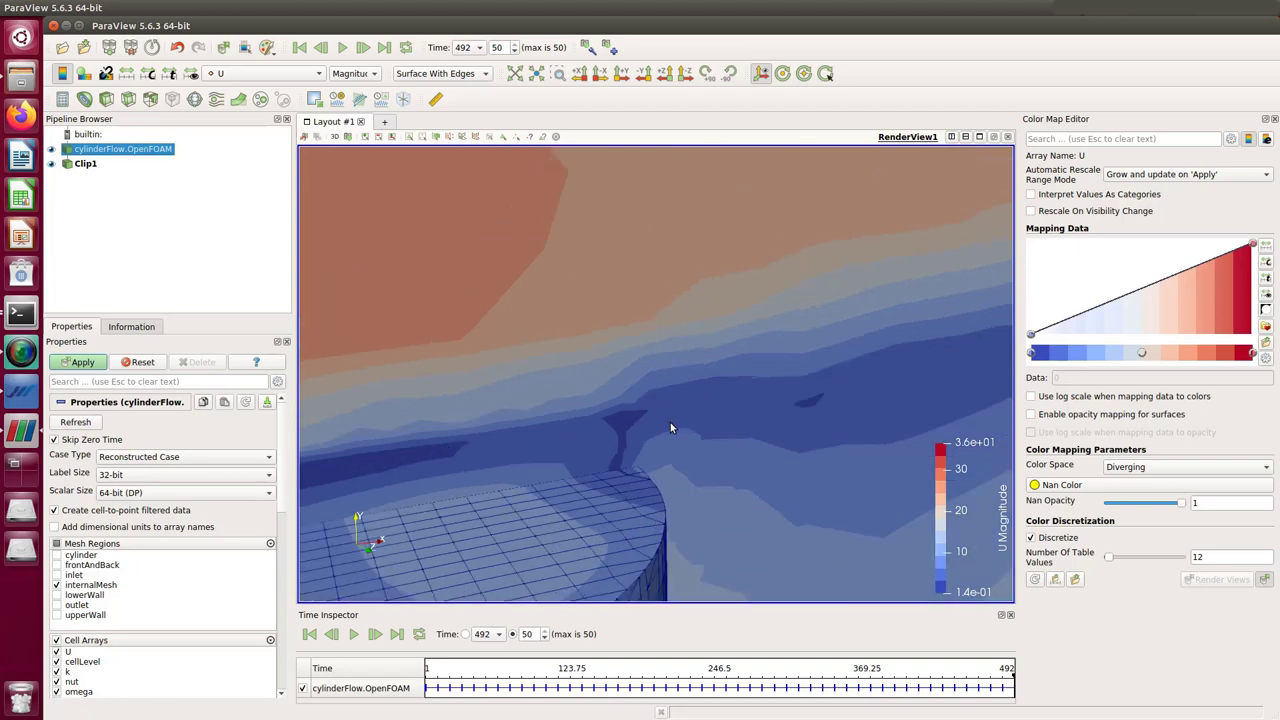
{"action": "scroll", "coordinate": [670, 428], "scroll_direction": "up", "scroll_amount": 6}
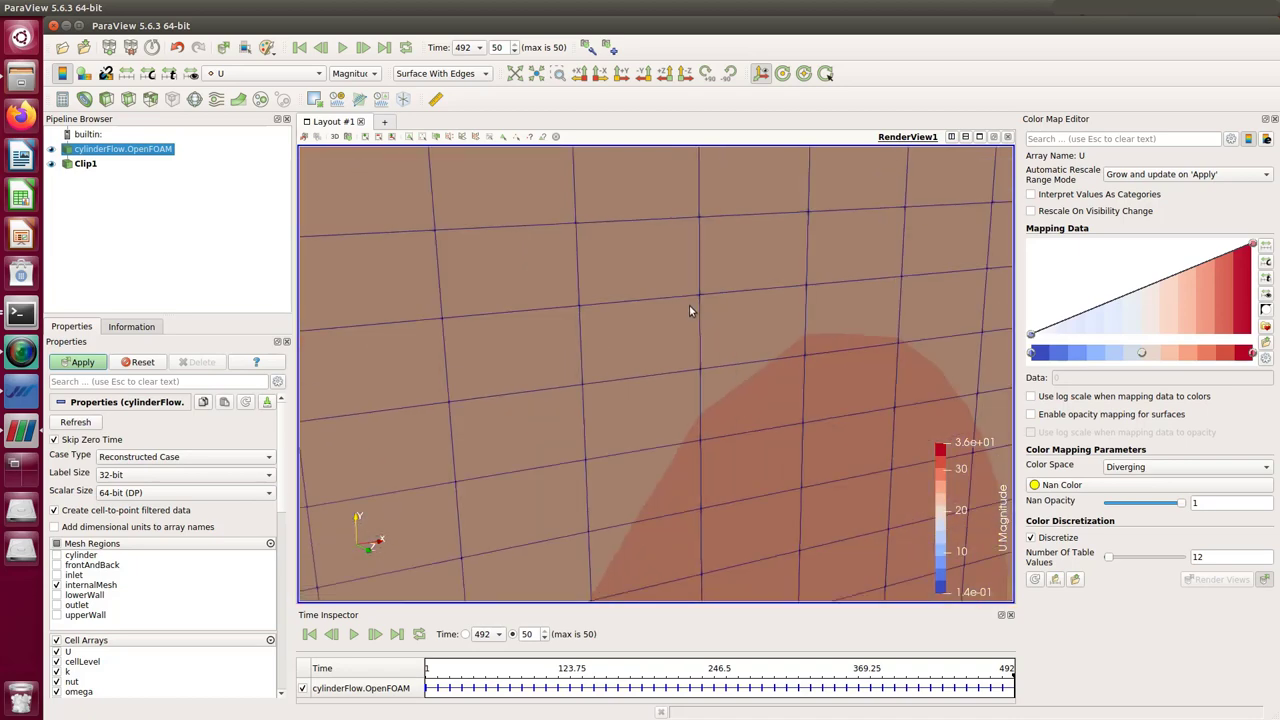
{"action": "scroll", "coordinate": [690, 320], "scroll_direction": "down", "scroll_amount": 10}
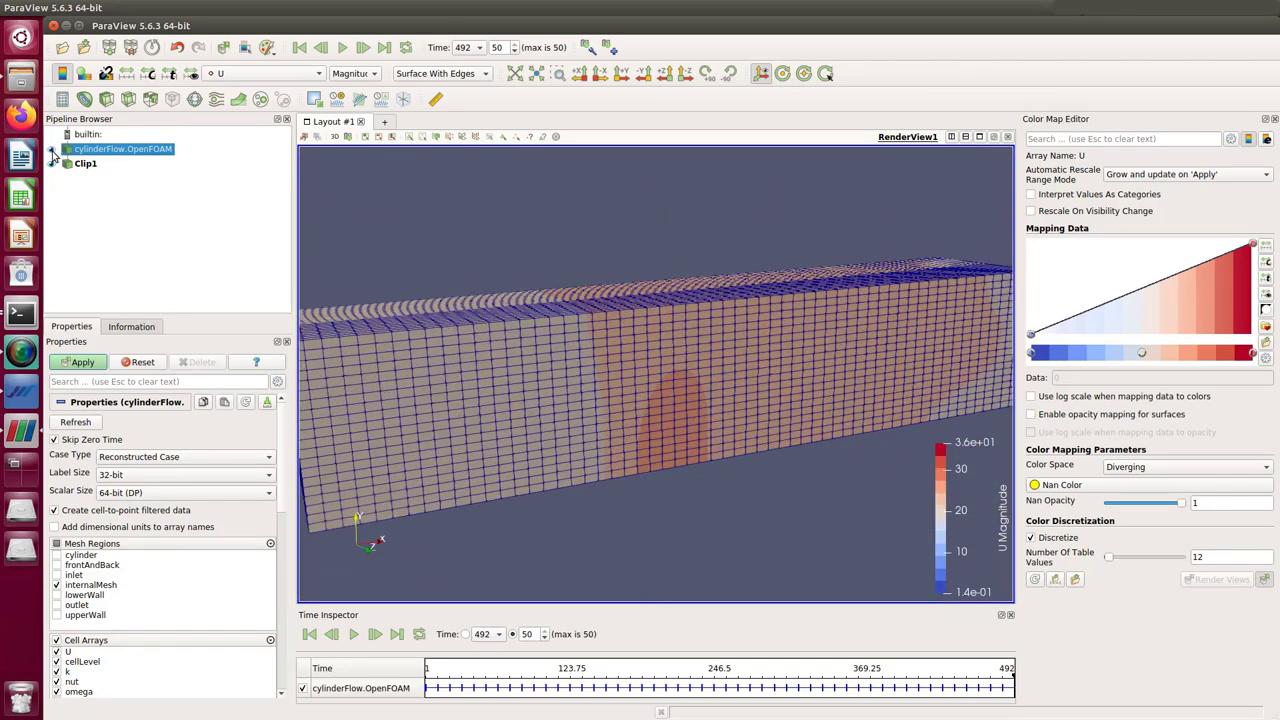
Hide the full cylinderFlow mesh and examine the clipped velocity field around and behind the cylinder
{"action": "left_click", "coordinate": [51, 149]}
{"action": "left_click_drag", "start_coordinate": [491, 351], "coordinate": [596, 319]}
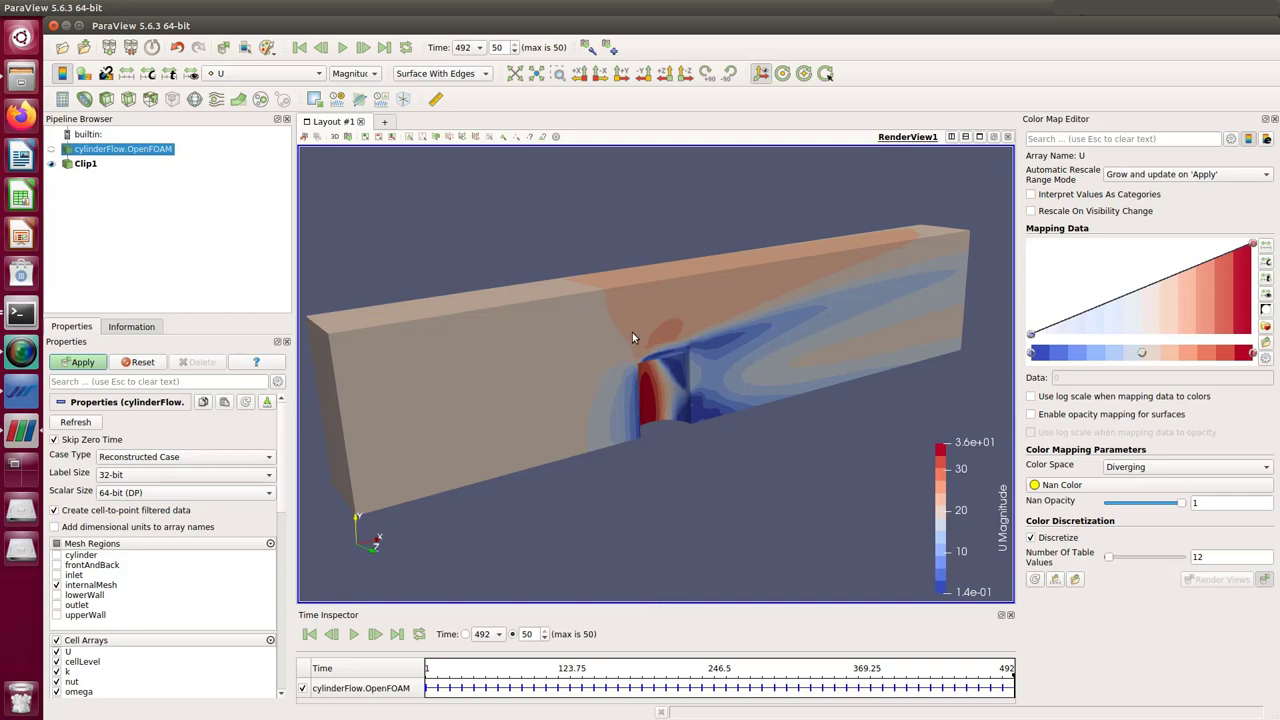
{"action": "left_click_drag", "start_coordinate": [632, 336], "coordinate": [873, 315]}
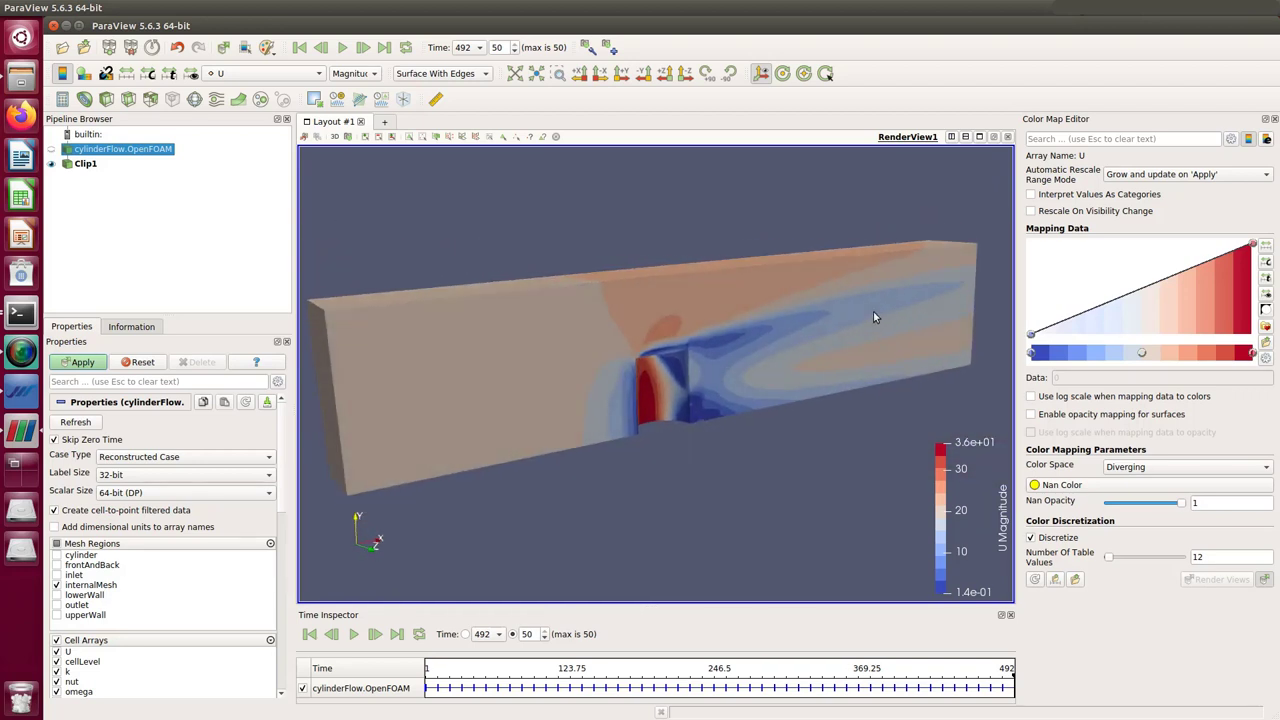
{"action": "scroll", "coordinate": [871, 317], "scroll_direction": "down", "scroll_amount": 2}
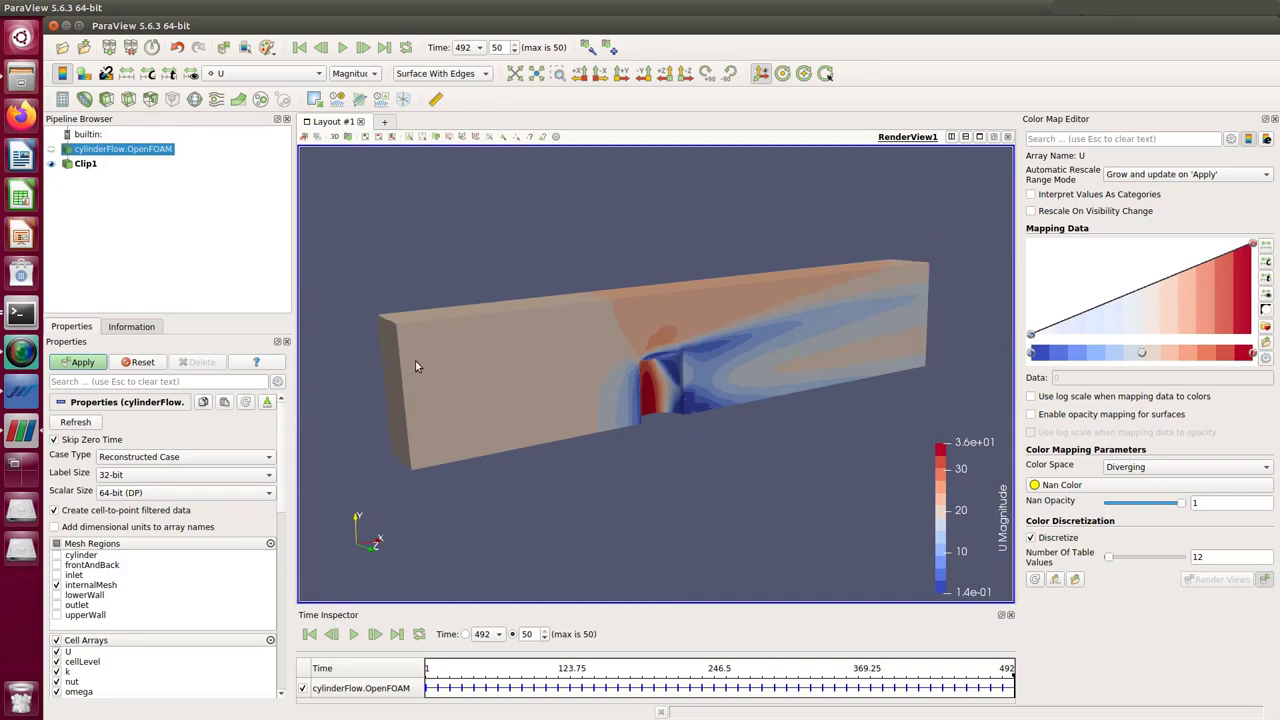
{"action": "left_click_drag", "start_coordinate": [362, 289], "coordinate": [417, 330]}
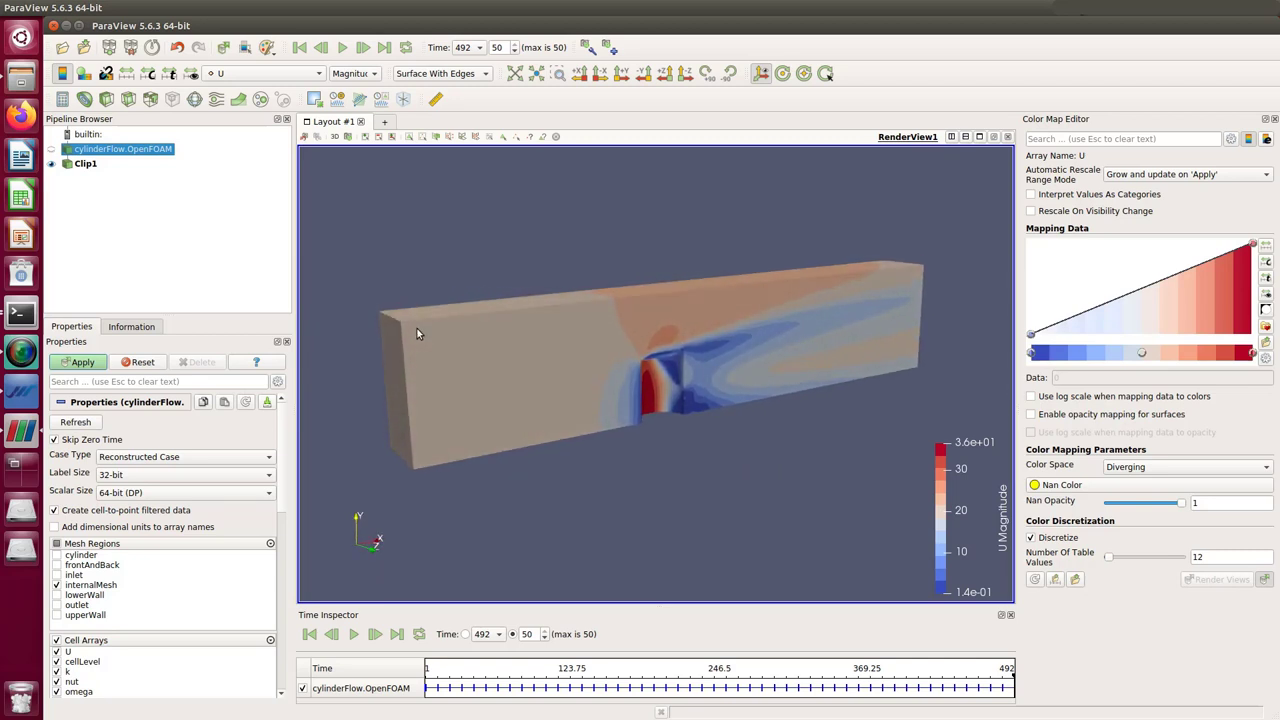